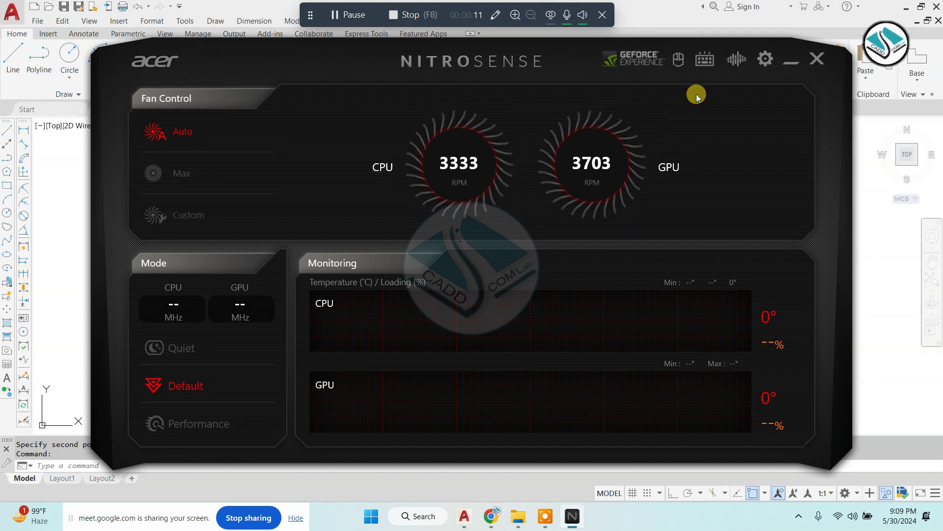
Step: Raise the keyboard backlight to maximum brightness in NitroSense, then close NitroSense
{"action": "left_click", "coordinate": [718, 60]}
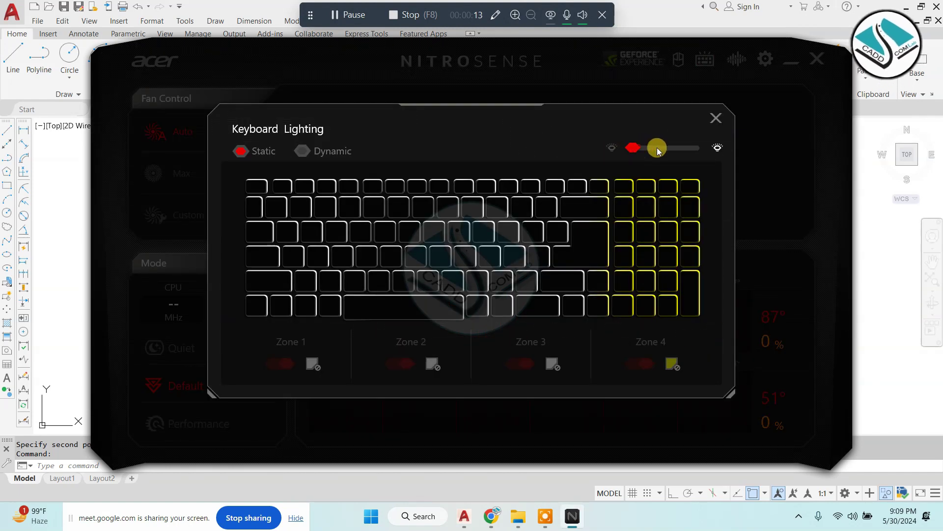
{"action": "left_click", "coordinate": [716, 117]}
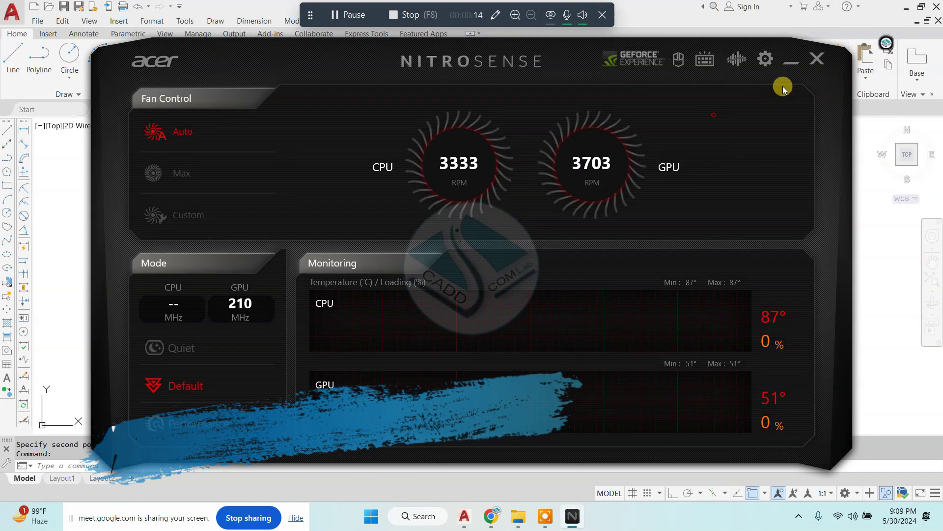
{"action": "left_click", "coordinate": [707, 59]}
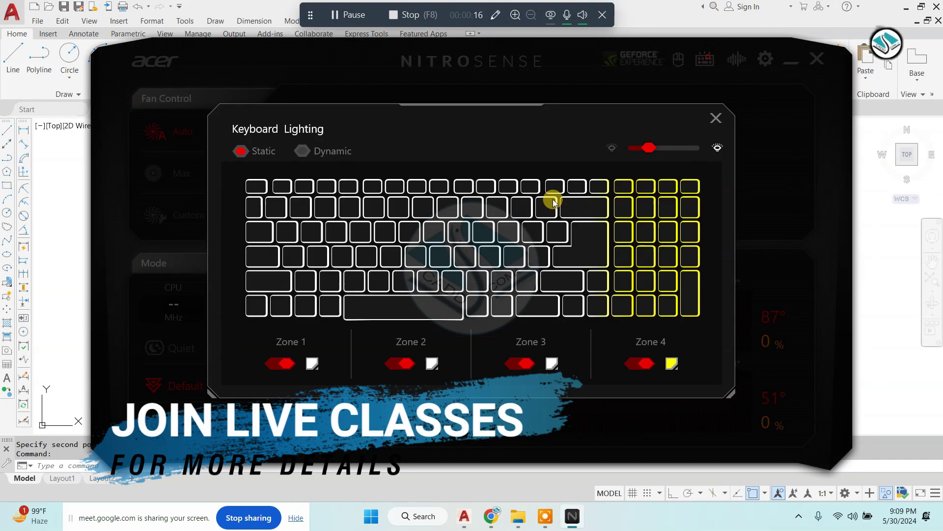
{"action": "left_click", "coordinate": [715, 118]}
{"action": "left_click", "coordinate": [817, 59]}
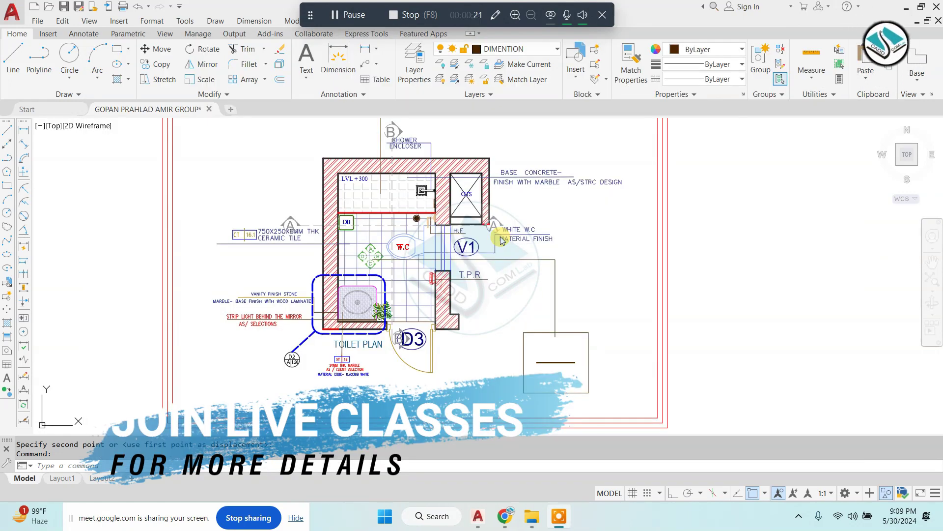
Step: Cancel the pending copy and zoom and pan to frame the toilet plan
{"action": "key", "text": "Escape"}
{"action": "type", "text": "XL"}
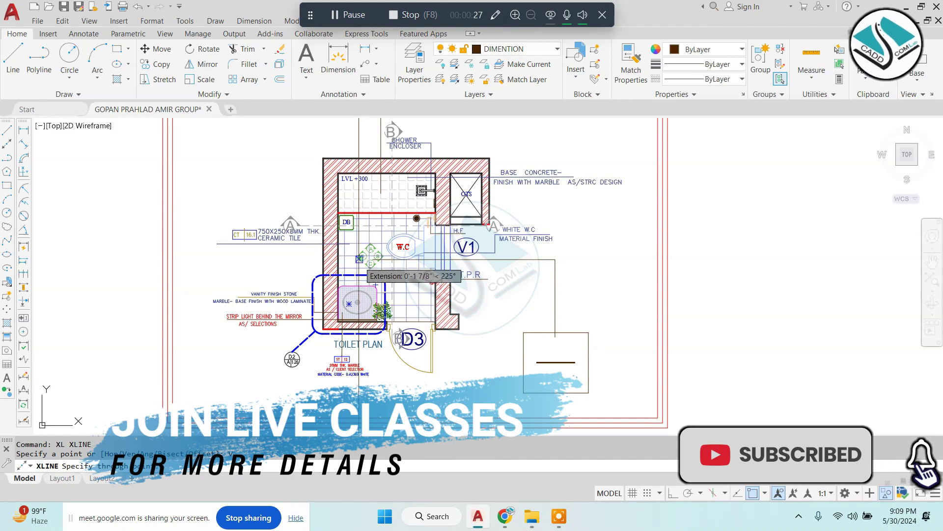
{"action": "scroll", "coordinate": [333, 147], "scroll_direction": "up", "scroll_amount": 2}
{"action": "scroll", "coordinate": [333, 147], "scroll_direction": "up", "scroll_amount": 2}
{"action": "scroll", "coordinate": [333, 148], "scroll_direction": "up", "scroll_amount": 2}
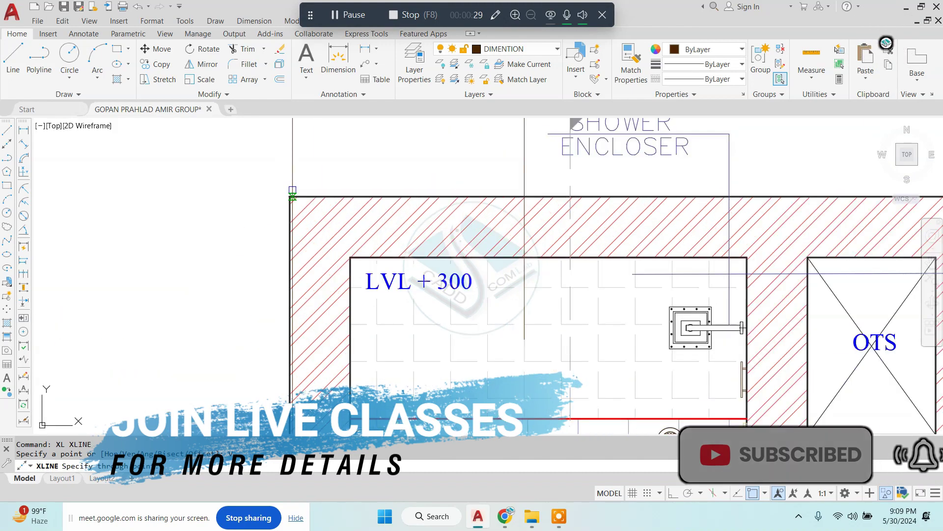
{"action": "scroll", "coordinate": [288, 168], "scroll_direction": "down", "scroll_amount": 6}
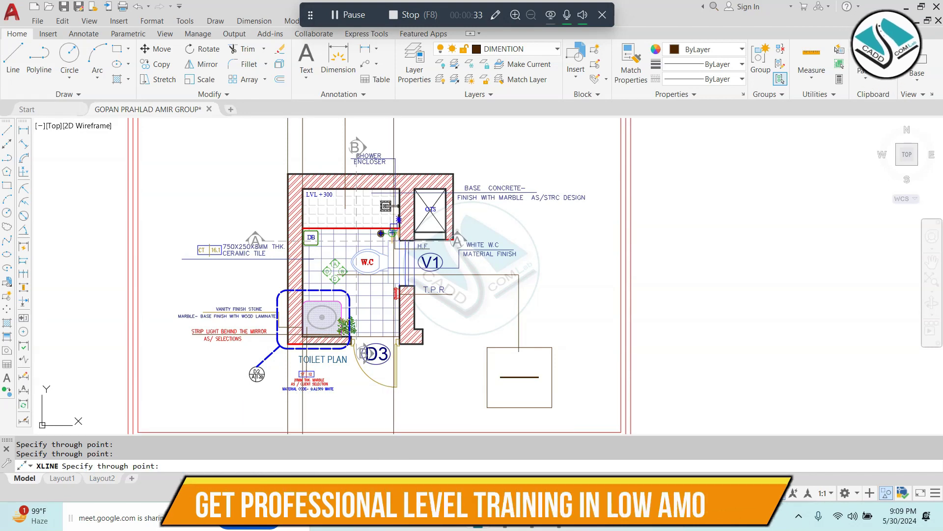
{"action": "scroll", "coordinate": [393, 176], "scroll_direction": "up", "scroll_amount": 2}
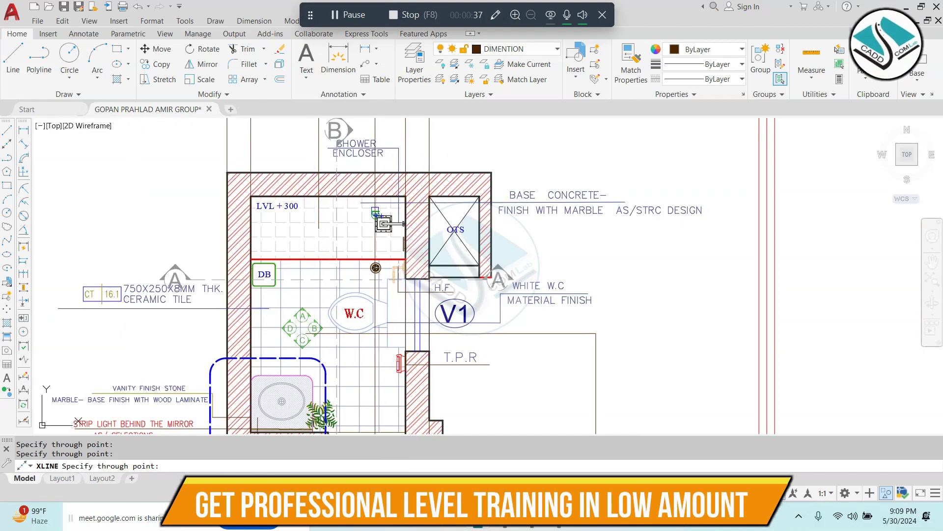
{"action": "scroll", "coordinate": [376, 215], "scroll_direction": "down", "scroll_amount": 6}
{"action": "scroll", "coordinate": [442, 222], "scroll_direction": "up", "scroll_amount": 3}
{"action": "scroll", "coordinate": [452, 223], "scroll_direction": "up", "scroll_amount": 3}
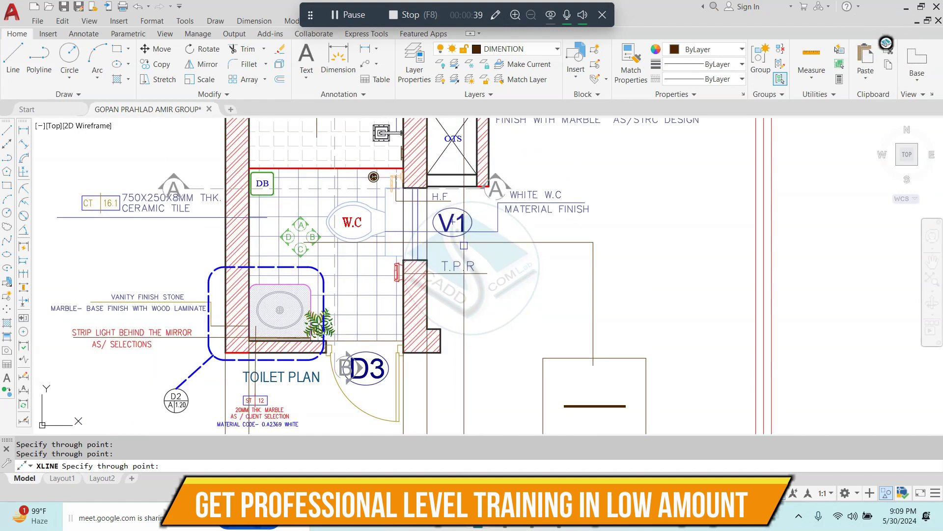
{"action": "mouse_move", "coordinate": [434, 274]}
{"action": "middle_mouse_down"}
{"action": "mouse_move", "coordinate": [445, 251]}
{"action": "mouse_move", "coordinate": [432, 187]}
{"action": "middle_mouse_up"}
{"action": "scroll", "coordinate": [432, 187], "scroll_direction": "down", "scroll_amount": 3}
Step: Draw a horizontal floor line below the plan with Ortho on
{"action": "middle_click_drag", "start_coordinate": [393, 295], "coordinate": [374, 177]}
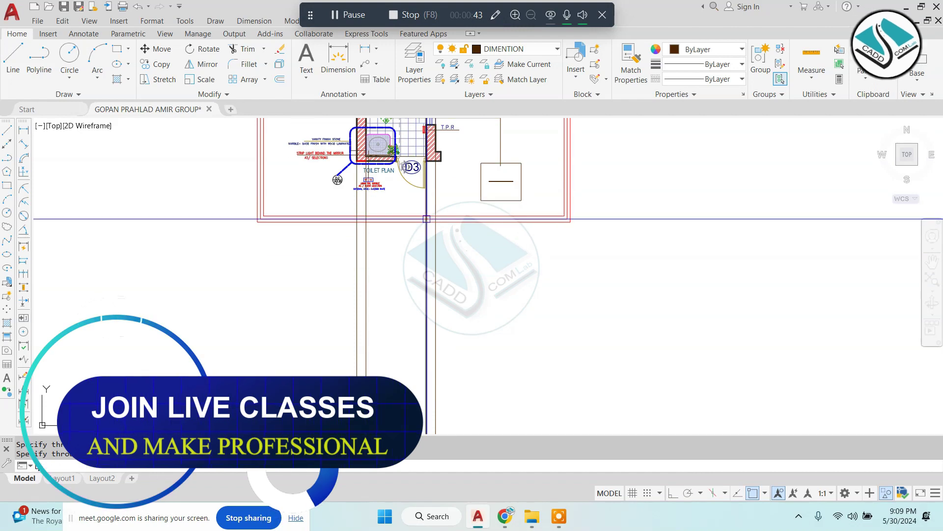
{"action": "key", "text": "Return"}
{"action": "type", "text": "l"}
{"action": "key", "text": "Return"}
{"action": "left_click", "coordinate": [298, 335]}
{"action": "key", "text": "F8"}
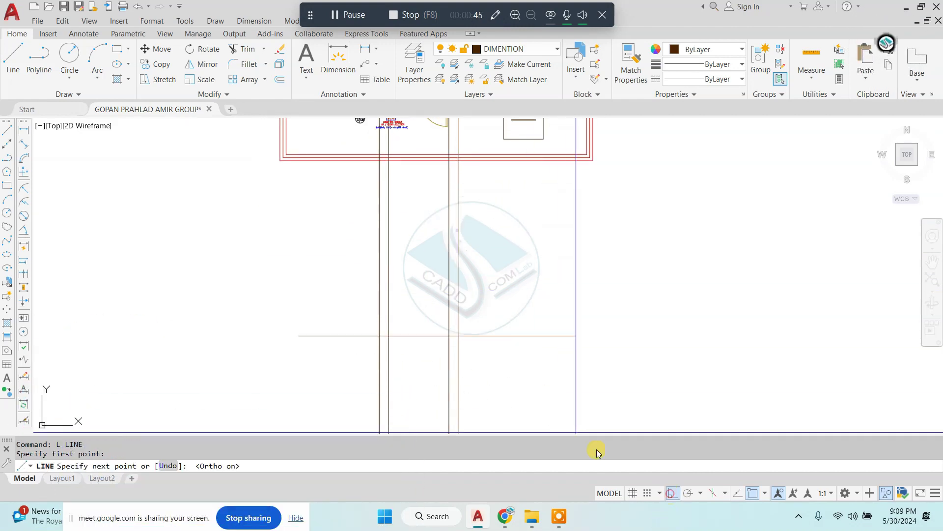
{"action": "left_click", "coordinate": [622, 336]}
Step: Offset the floor line 6 upward, then offset that copy 10' up as the ceiling line
{"action": "key", "text": "Return"}
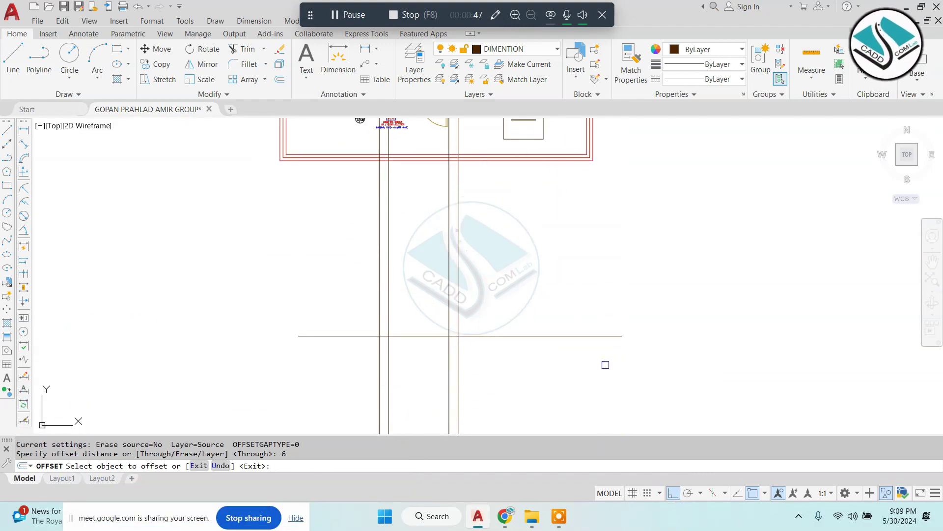
{"action": "left_click", "coordinate": [464, 336]}
{"action": "left_click", "coordinate": [513, 303]}
{"action": "key", "text": "Escape"}
{"action": "type", "text": "10'"}
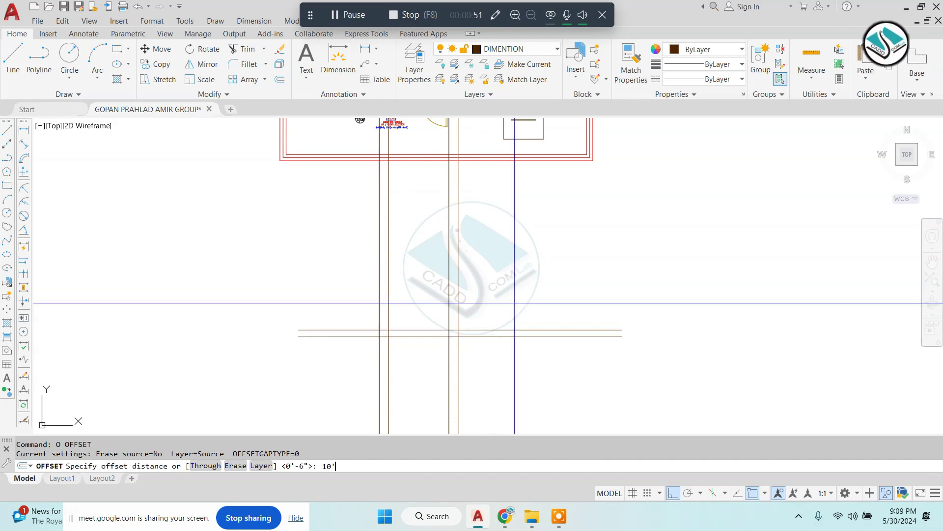
{"action": "key", "text": "Return"}
{"action": "left_click", "coordinate": [517, 328]}
{"action": "left_click", "coordinate": [516, 302]}
{"action": "key", "text": "Escape"}
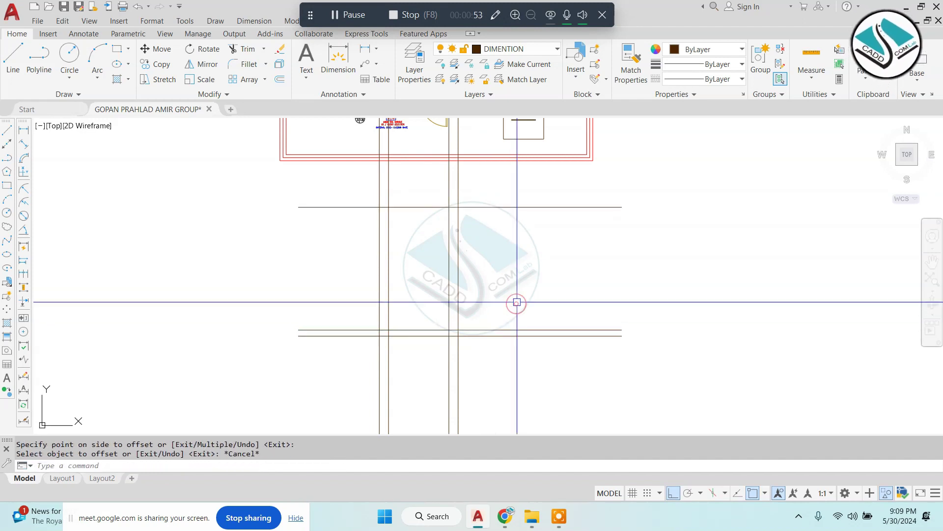
Step: Offset the ceiling line 6 downward
{"action": "type", "text": "6"}
{"action": "key", "text": "Return"}
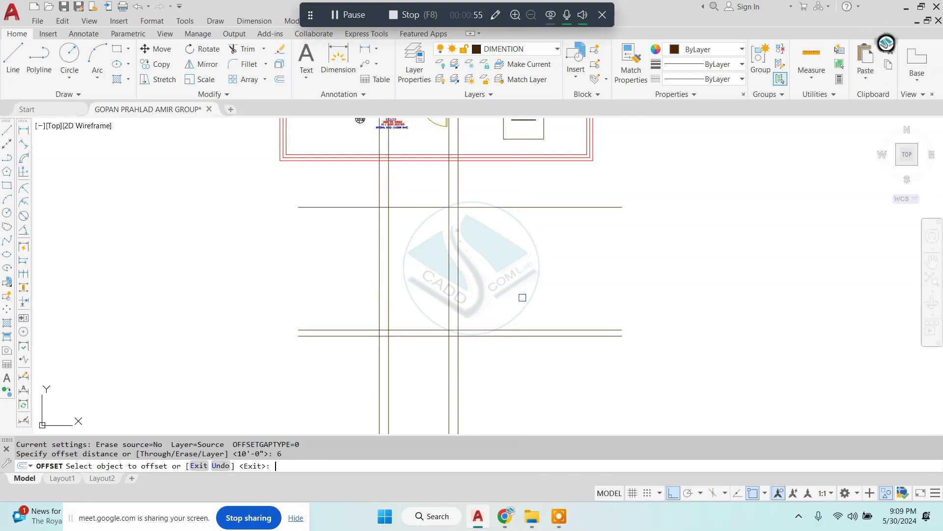
{"action": "left_click", "coordinate": [489, 205]}
{"action": "left_click", "coordinate": [497, 238]}
{"action": "key", "text": "Escape"}
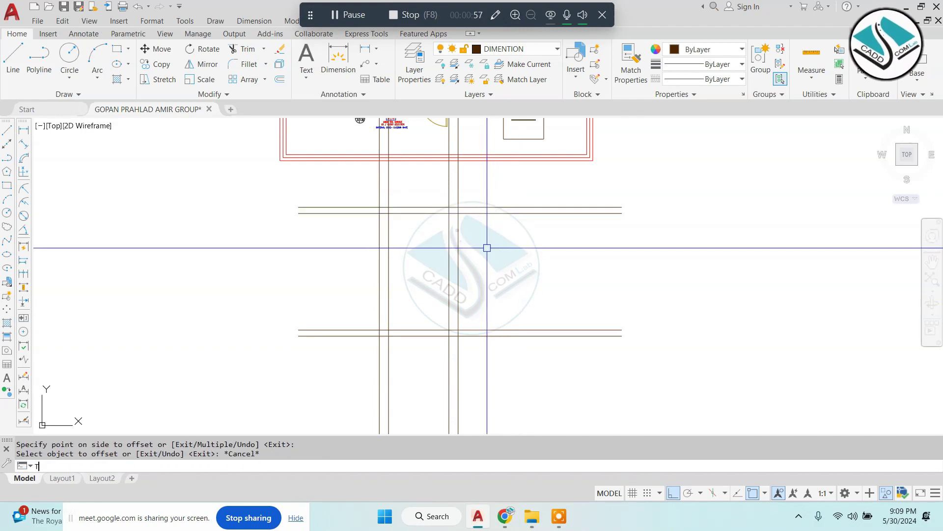
Step: Trim the vertical construction lines above and below the elevation frame
{"action": "type", "text": "tr"}
{"action": "key", "text": "Return"}
{"action": "left_click_drag", "start_coordinate": [488, 196], "coordinate": [502, 356]}
{"action": "left_click", "coordinate": [311, 399]}
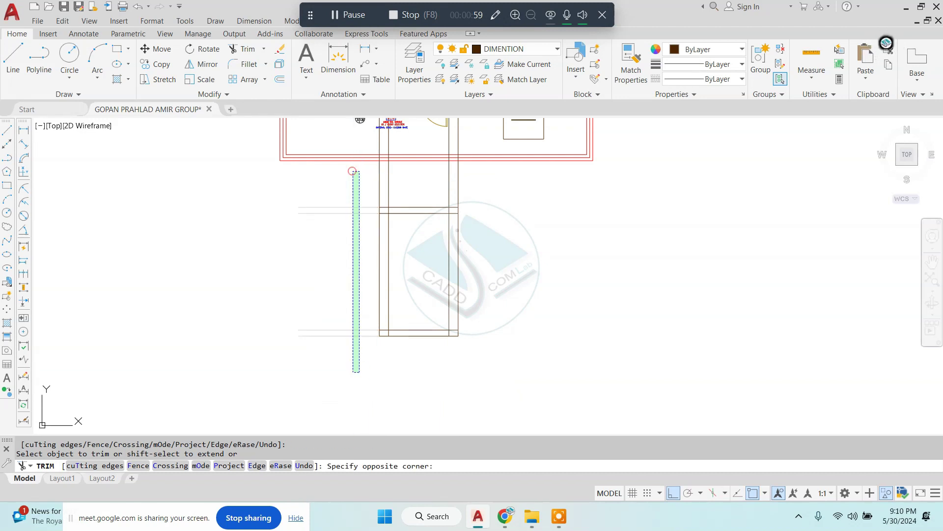
{"action": "left_click", "coordinate": [352, 171]}
{"action": "left_click_drag", "start_coordinate": [344, 187], "coordinate": [502, 197]}
{"action": "scroll", "coordinate": [433, 201], "scroll_direction": "down", "scroll_amount": 3}
{"action": "key", "text": "Escape"}
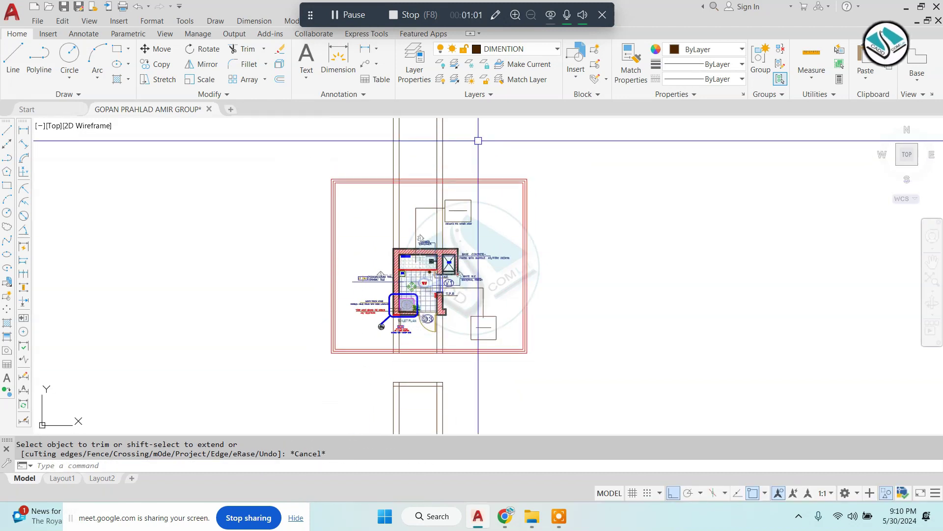
Step: Erase the four leftover vertical extension lines
{"action": "left_click_drag", "start_coordinate": [472, 162], "coordinate": [355, 148]}
{"action": "type", "text": "e"}
{"action": "key", "text": "Return"}
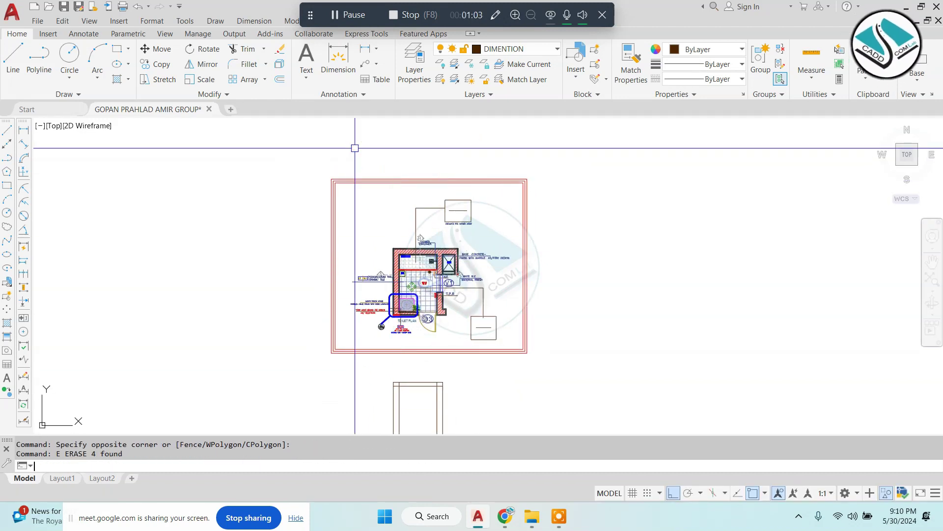
Step: Trim the overlapping lines at the frame's top corner
{"action": "scroll", "coordinate": [407, 276], "scroll_direction": "up", "scroll_amount": 4}
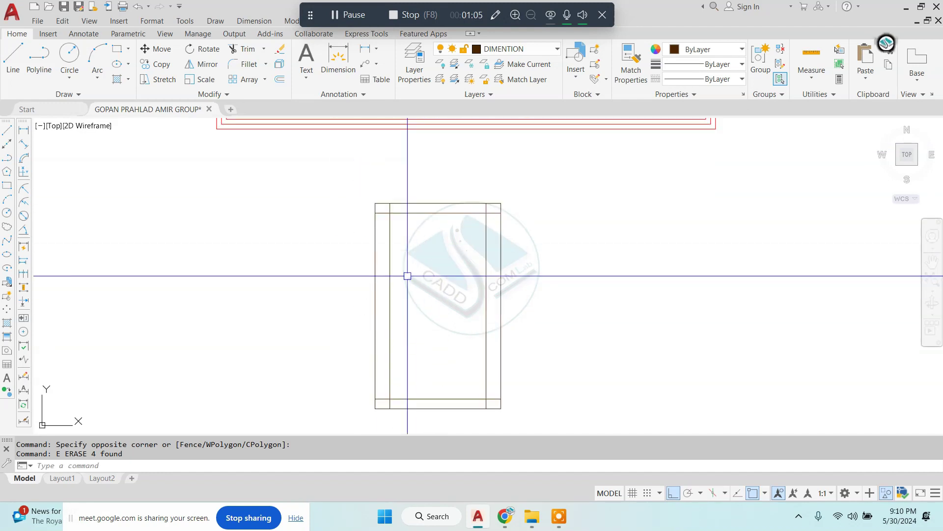
{"action": "type", "text": "tr"}
{"action": "key", "text": "Return"}
{"action": "left_click_drag", "start_coordinate": [384, 217], "coordinate": [383, 213]}
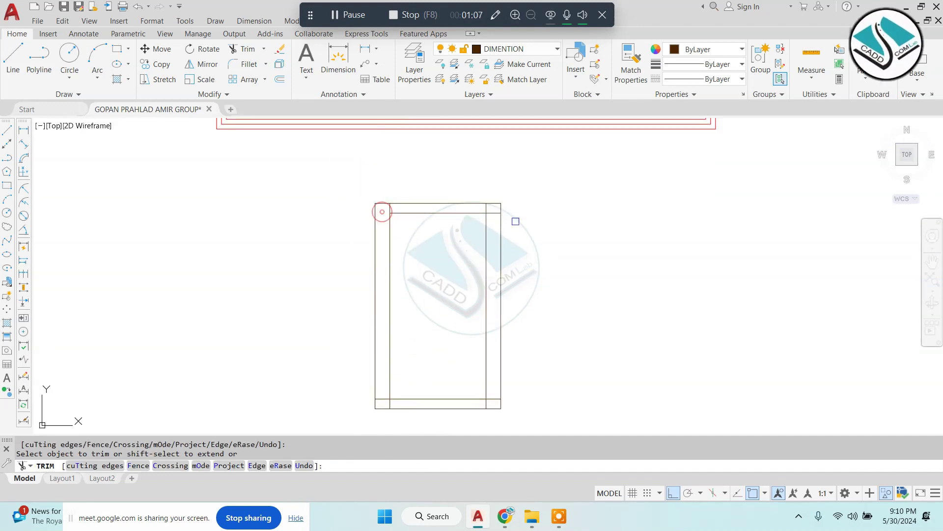
{"action": "scroll", "coordinate": [515, 221], "scroll_direction": "up", "scroll_amount": 3}
{"action": "scroll", "coordinate": [482, 204], "scroll_direction": "down", "scroll_amount": 5}
{"action": "scroll", "coordinate": [395, 271], "scroll_direction": "up", "scroll_amount": 5}
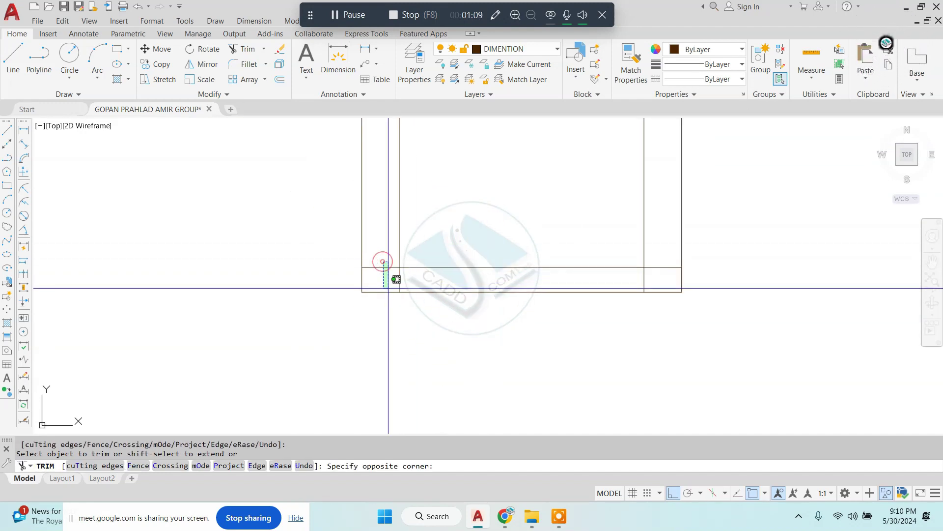
{"action": "scroll", "coordinate": [603, 268], "scroll_direction": "down", "scroll_amount": 10}
{"action": "key", "text": "Escape"}
{"action": "scroll", "coordinate": [491, 320], "scroll_direction": "up", "scroll_amount": 4}
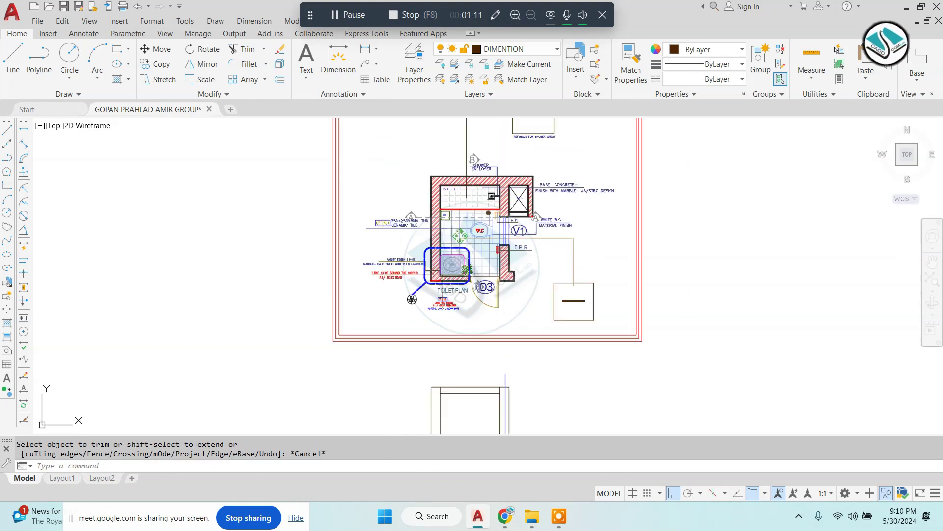
{"action": "scroll", "coordinate": [449, 273], "scroll_direction": "up", "scroll_amount": 3}
{"action": "scroll", "coordinate": [443, 175], "scroll_direction": "up", "scroll_amount": 3}
{"action": "scroll", "coordinate": [443, 174], "scroll_direction": "down", "scroll_amount": 3}
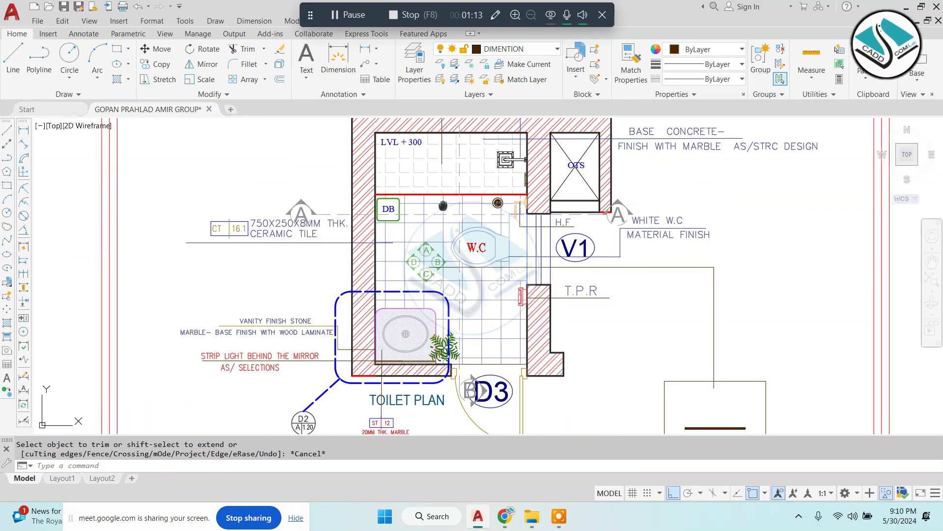
{"action": "scroll", "coordinate": [432, 192], "scroll_direction": "up", "scroll_amount": 1}
{"action": "scroll", "coordinate": [426, 199], "scroll_direction": "up", "scroll_amount": 2}
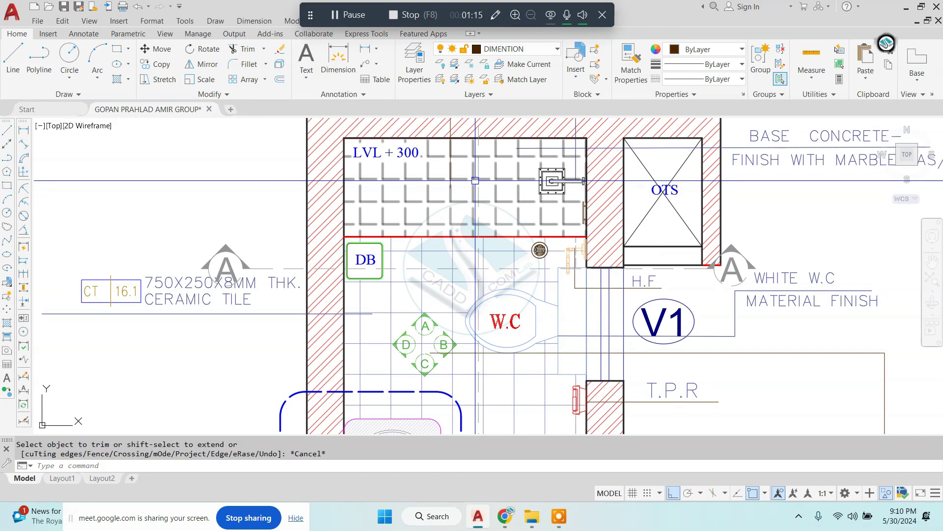
{"action": "scroll", "coordinate": [482, 202], "scroll_direction": "down", "scroll_amount": 5}
{"action": "scroll", "coordinate": [482, 312], "scroll_direction": "up", "scroll_amount": 4}
{"action": "scroll", "coordinate": [461, 301], "scroll_direction": "up", "scroll_amount": 2}
{"action": "key", "text": "Escape"}
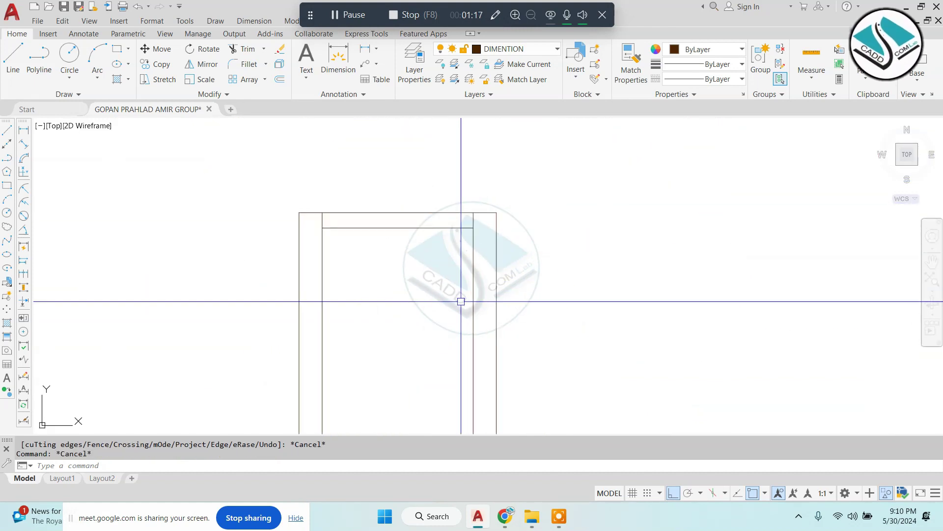
{"action": "type", "text": "o"}
{"action": "key", "text": "Return"}
{"action": "type", "text": "1'"}
{"action": "key", "text": "Return"}
{"action": "left_click", "coordinate": [404, 228]}
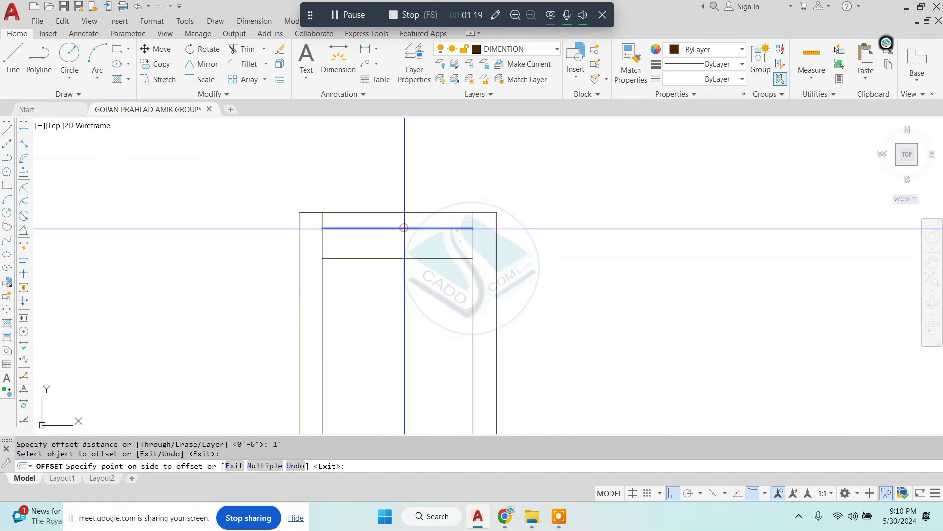
{"action": "left_click", "coordinate": [406, 280]}
{"action": "key", "text": "Escape"}
{"action": "type", "text": "1"}
{"action": "key", "text": "Return"}
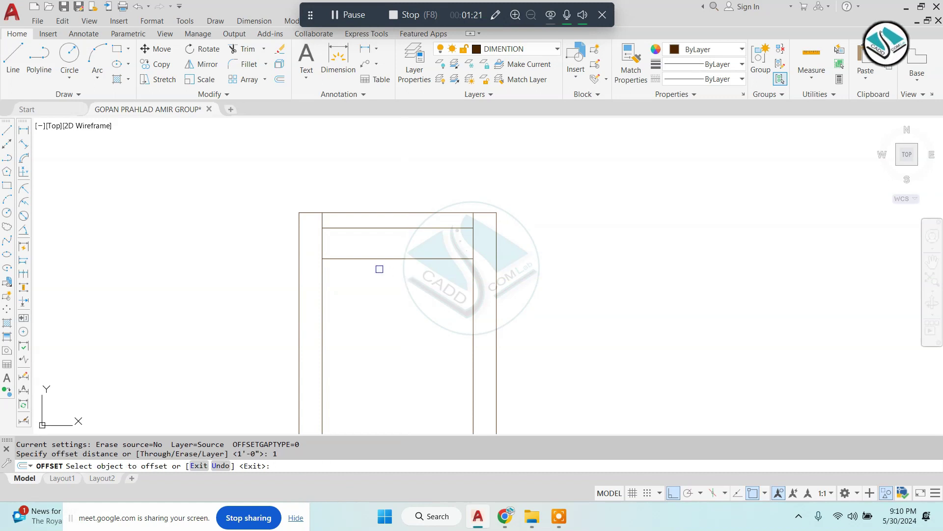
{"action": "left_click", "coordinate": [379, 259]}
{"action": "left_click", "coordinate": [400, 314]}
{"action": "scroll", "coordinate": [400, 314], "scroll_direction": "down", "scroll_amount": 5}
{"action": "scroll", "coordinate": [444, 320], "scroll_direction": "up", "scroll_amount": 5}
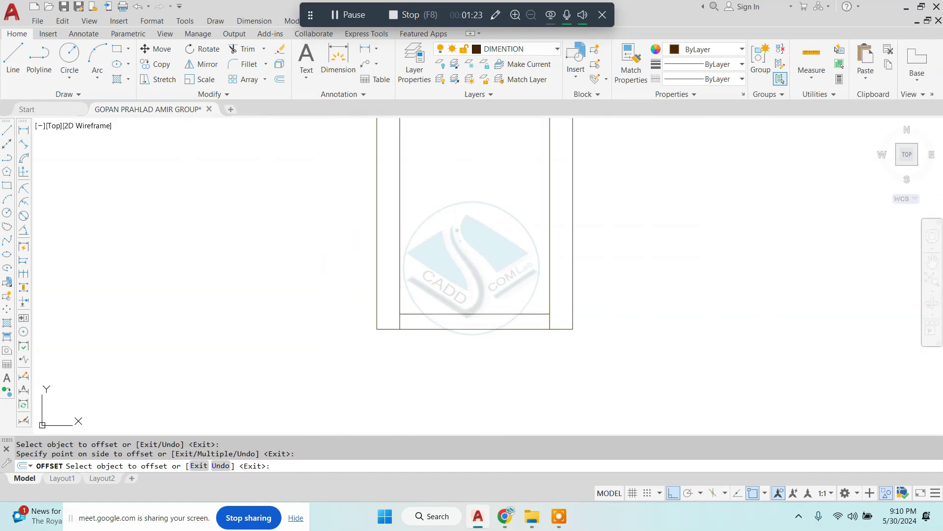
{"action": "key", "text": "Escape"}
{"action": "scroll", "coordinate": [435, 324], "scroll_direction": "down", "scroll_amount": 2}
{"action": "key", "text": "Return"}
{"action": "type", "text": "1"}
{"action": "key", "text": "Return"}
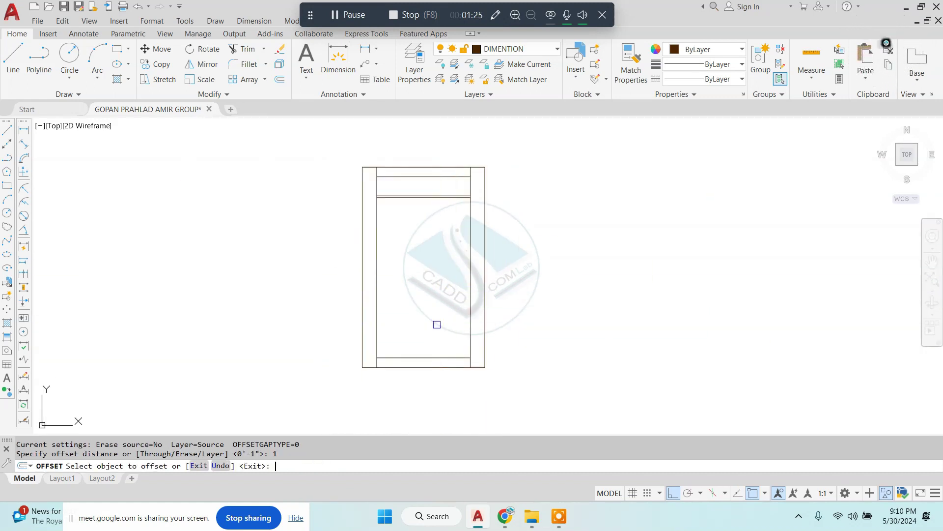
{"action": "scroll", "coordinate": [437, 324], "scroll_direction": "up", "scroll_amount": 2}
{"action": "left_click", "coordinate": [423, 379]}
{"action": "left_click", "coordinate": [433, 324]}
{"action": "key", "text": "Escape"}
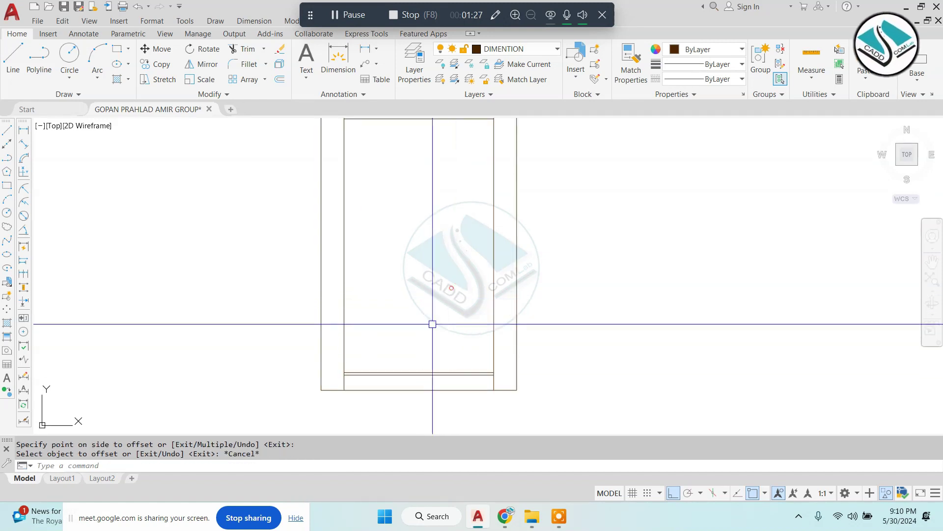
{"action": "type", "text": "REC"}
{"action": "scroll", "coordinate": [354, 378], "scroll_direction": "up", "scroll_amount": 2}
{"action": "key", "text": "Return"}
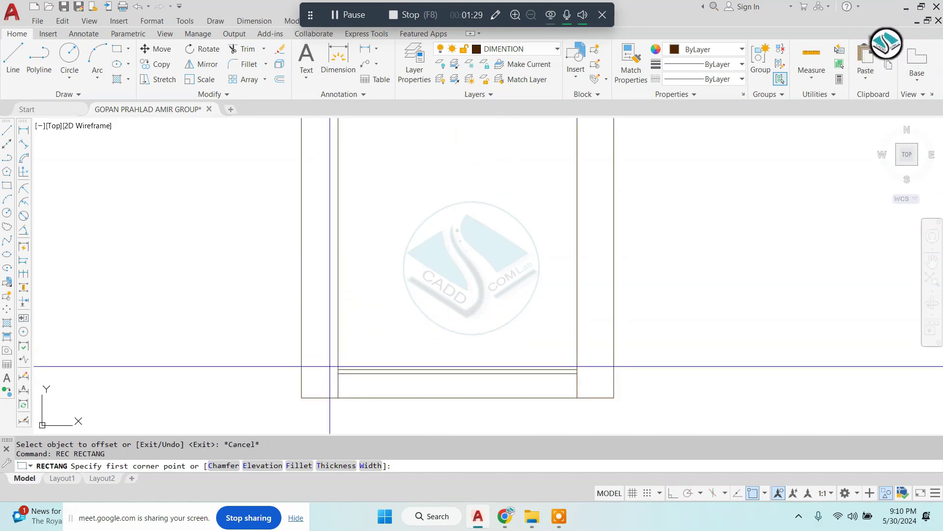
{"action": "left_click", "coordinate": [339, 369]}
{"action": "scroll", "coordinate": [565, 386], "scroll_direction": "up", "scroll_amount": 2}
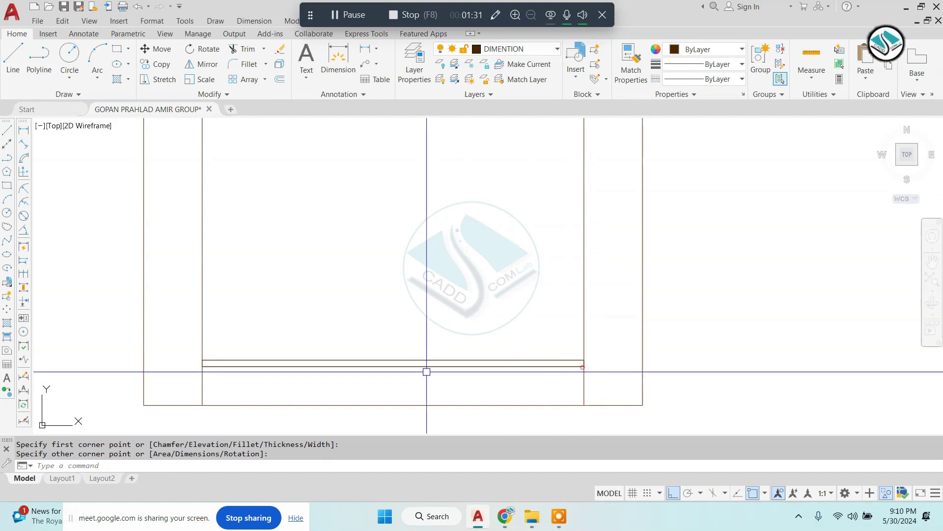
{"action": "key", "text": "Escape"}
{"action": "key", "text": "Escape"}
{"action": "scroll", "coordinate": [491, 274], "scroll_direction": "down", "scroll_amount": 2}
{"action": "scroll", "coordinate": [491, 273], "scroll_direction": "down", "scroll_amount": 1}
{"action": "mouse_move", "coordinate": [492, 274]}
{"action": "middle_mouse_down"}
{"action": "mouse_move", "coordinate": [467, 350]}
{"action": "mouse_move", "coordinate": [466, 417]}
{"action": "middle_mouse_up"}
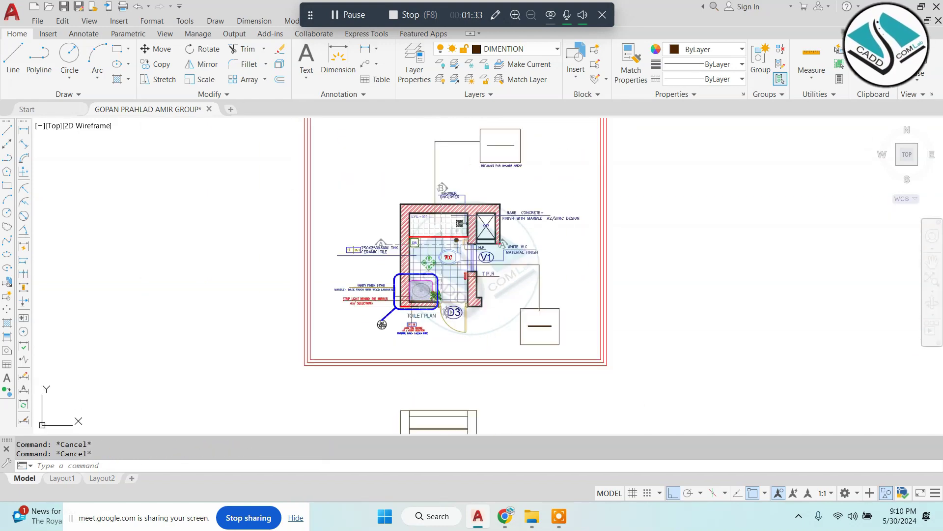
{"action": "scroll", "coordinate": [433, 204], "scroll_direction": "up", "scroll_amount": 2}
{"action": "scroll", "coordinate": [434, 204], "scroll_direction": "up", "scroll_amount": 2}
{"action": "scroll", "coordinate": [430, 210], "scroll_direction": "down", "scroll_amount": 6}
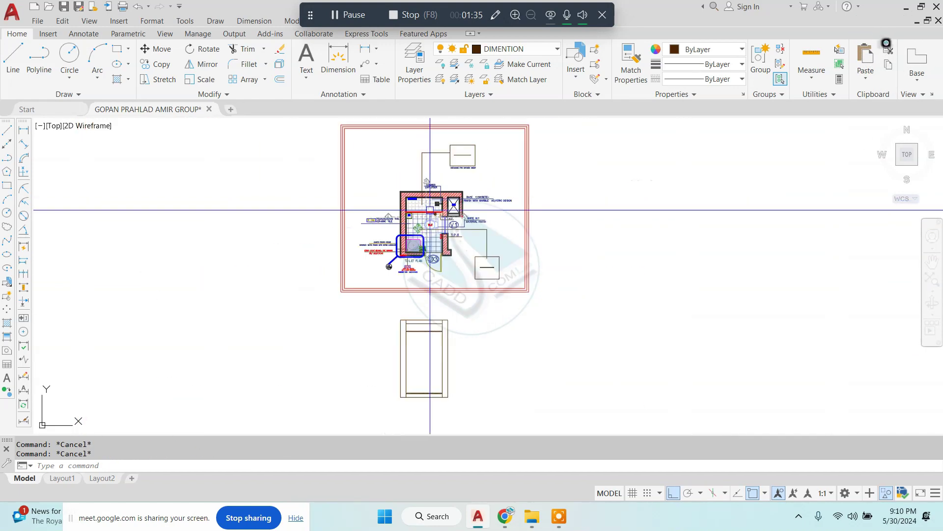
Step: Copy the DETAIL 'A' label to below the door elevation
{"action": "scroll", "coordinate": [395, 279], "scroll_direction": "down", "scroll_amount": 6}
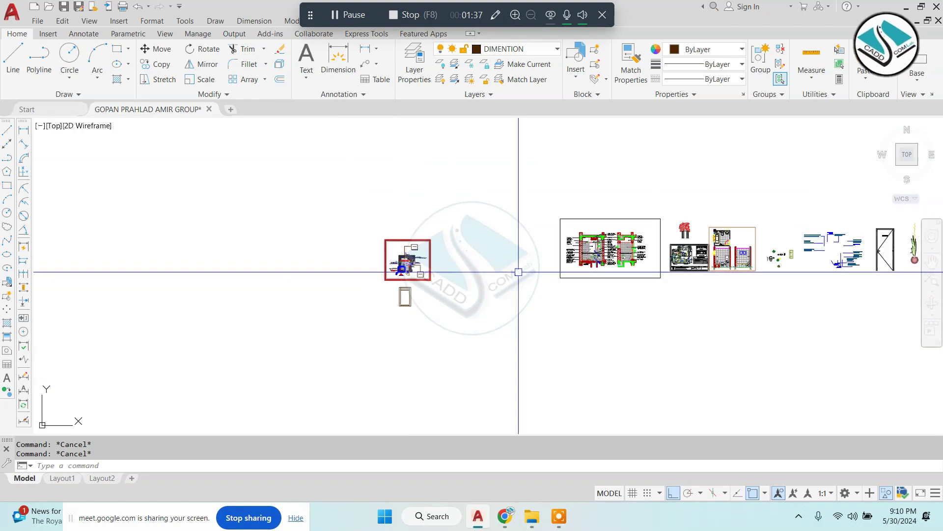
{"action": "scroll", "coordinate": [645, 258], "scroll_direction": "up", "scroll_amount": 6}
{"action": "mouse_move", "coordinate": [668, 272]}
{"action": "middle_mouse_down"}
{"action": "mouse_move", "coordinate": [492, 282]}
{"action": "mouse_move", "coordinate": [647, 282]}
{"action": "middle_mouse_up"}
{"action": "scroll", "coordinate": [311, 295], "scroll_direction": "up", "scroll_amount": 8}
{"action": "type", "text": "c"}
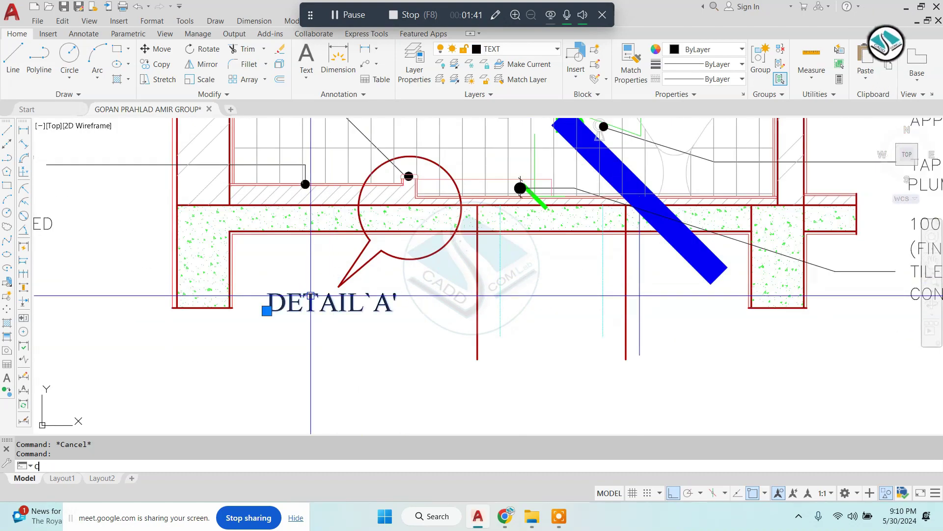
{"action": "key", "text": "Return"}
{"action": "left_click", "coordinate": [310, 295]}
{"action": "scroll", "coordinate": [558, 275], "scroll_direction": "down", "scroll_amount": 6}
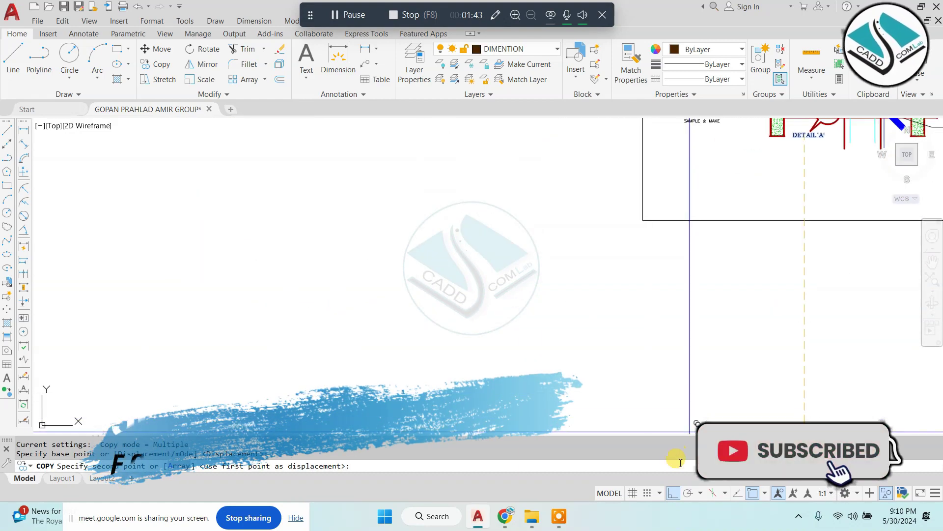
{"action": "scroll", "coordinate": [373, 300], "scroll_direction": "down", "scroll_amount": 5}
{"action": "scroll", "coordinate": [398, 280], "scroll_direction": "up", "scroll_amount": 5}
{"action": "scroll", "coordinate": [421, 257], "scroll_direction": "up", "scroll_amount": 3}
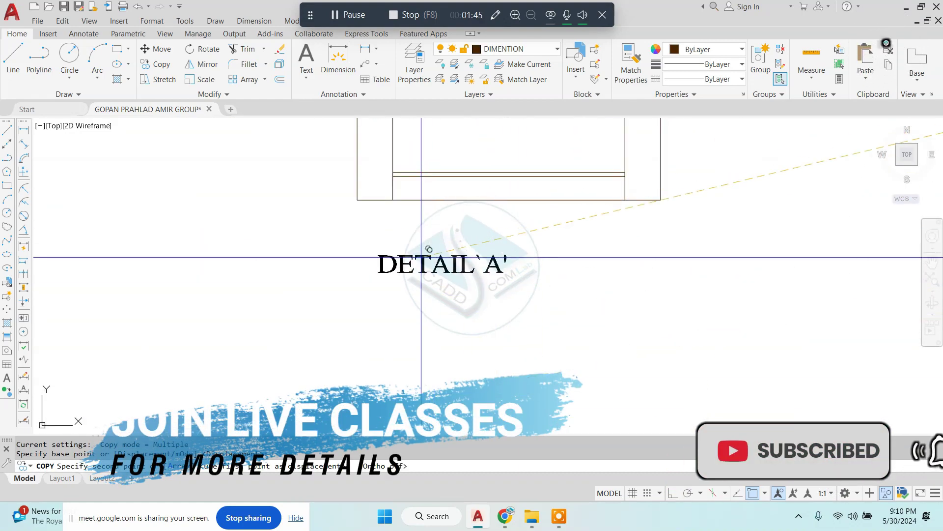
{"action": "key", "text": "Escape"}
Step: Retitle the copied label to read ELEVATION -A
{"action": "double_click", "coordinate": [418, 235]}
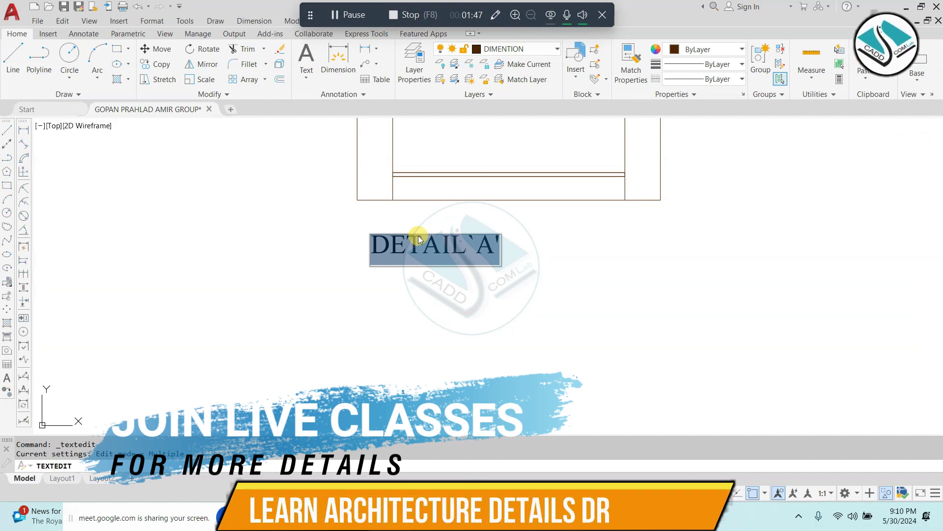
{"action": "type", "text": "ELEVATION -A"}
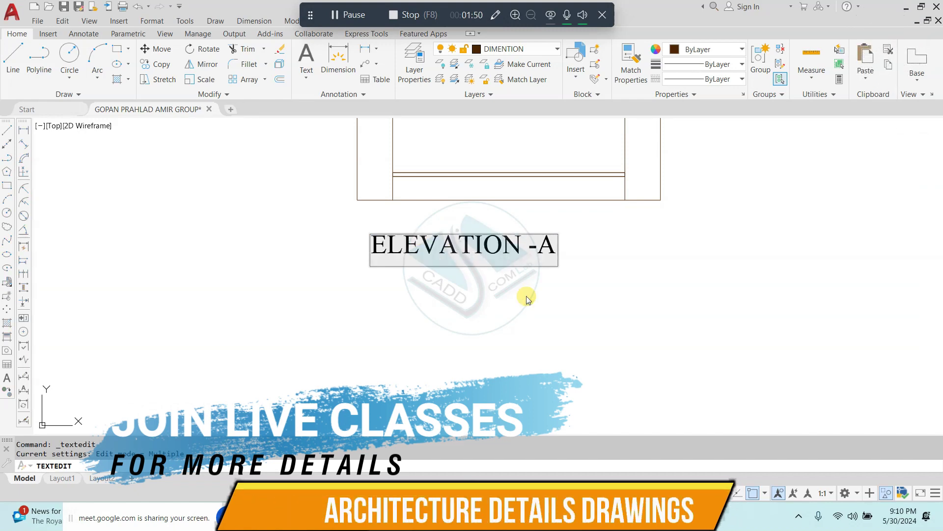
{"action": "left_click", "coordinate": [526, 298]}
{"action": "scroll", "coordinate": [526, 298], "scroll_direction": "down", "scroll_amount": 5}
{"action": "scroll", "coordinate": [554, 193], "scroll_direction": "up", "scroll_amount": 3}
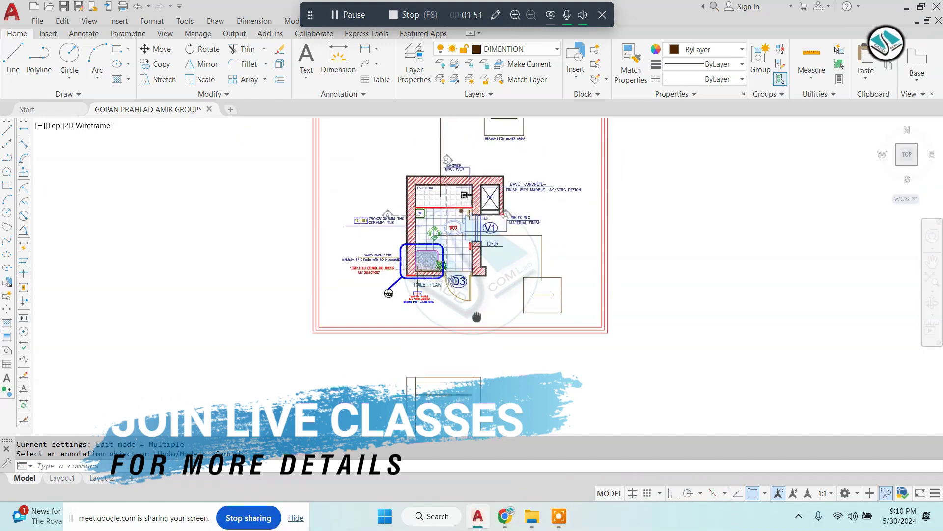
{"action": "key", "text": "Escape"}
{"action": "middle_click_drag", "start_coordinate": [554, 193], "coordinate": [557, 235]}
{"action": "left_click", "coordinate": [611, 154]}
Step: Copy the whole toilet plan sheet to the right
{"action": "left_click", "coordinate": [299, 345]}
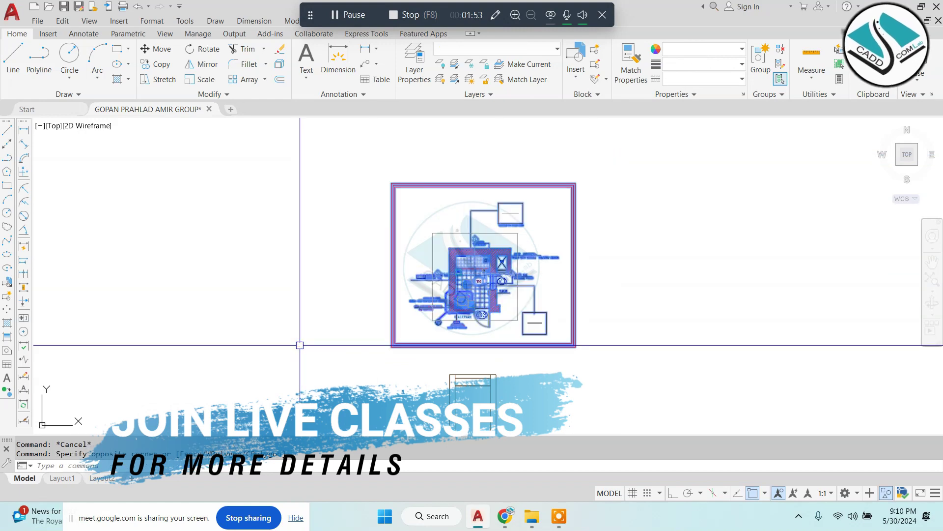
{"action": "type", "text": "co"}
{"action": "key", "text": "Return"}
{"action": "left_click", "coordinate": [666, 362]}
{"action": "scroll", "coordinate": [871, 296], "scroll_direction": "down", "scroll_amount": 2}
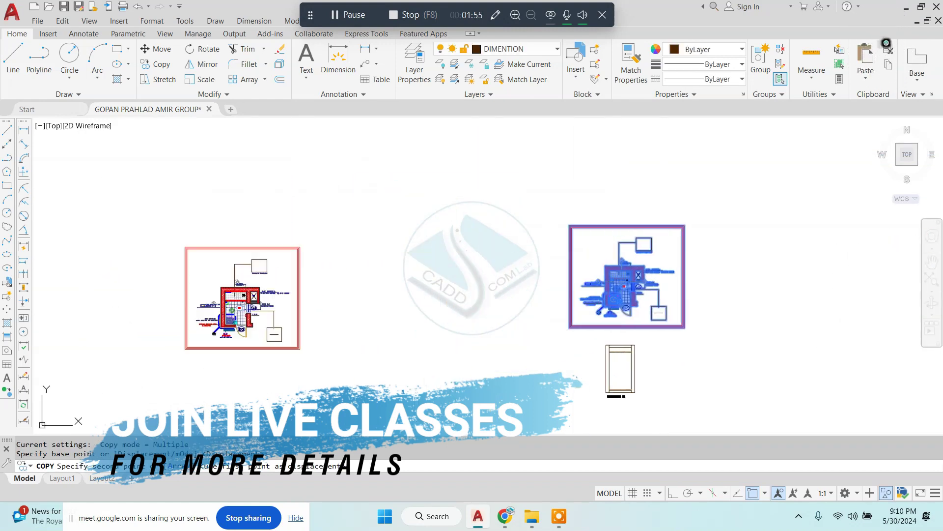
{"action": "left_click", "coordinate": [505, 334]}
{"action": "key", "text": "Escape"}
Step: Rotate the left plan sheet 90° with Ortho on
{"action": "left_click", "coordinate": [480, 160]}
{"action": "type", "text": "RO"}
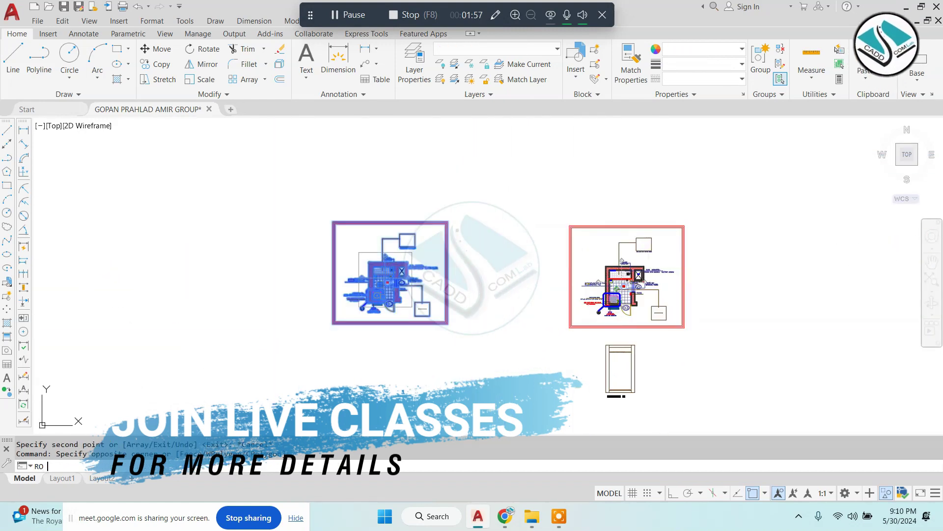
{"action": "key", "text": "Return"}
{"action": "left_click", "coordinate": [448, 249]}
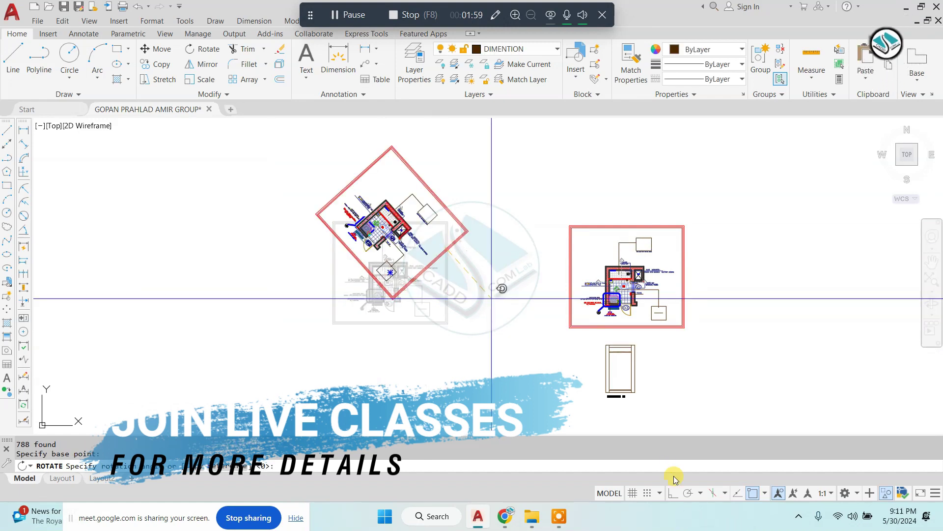
{"action": "left_click", "coordinate": [673, 492]}
{"action": "left_click", "coordinate": [474, 331]}
Step: Move the rotated plan slightly lower to line it up
{"action": "left_click", "coordinate": [500, 122]}
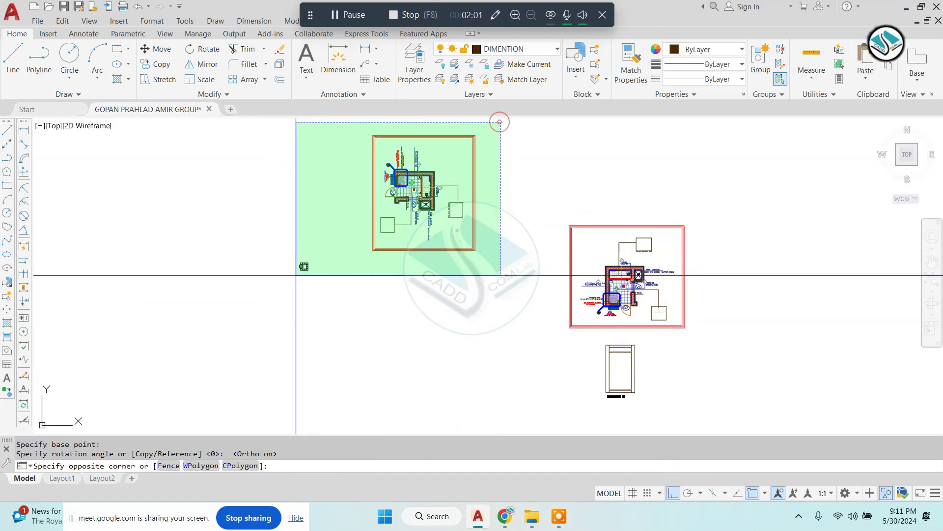
{"action": "left_click", "coordinate": [278, 301]}
{"action": "type", "text": "m"}
{"action": "key", "text": "Return"}
{"action": "left_click", "coordinate": [437, 343]}
{"action": "left_click", "coordinate": [437, 418]}
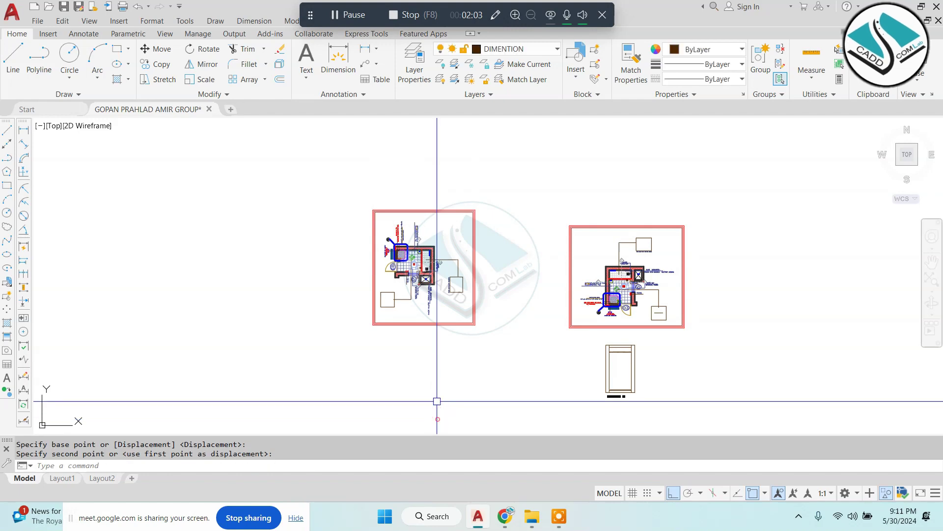
Step: Place a vertical construction line through the rotated plan's sink corner
{"action": "type", "text": "v"}
{"action": "key", "text": "Return"}
{"action": "scroll", "coordinate": [404, 249], "scroll_direction": "up", "scroll_amount": 5}
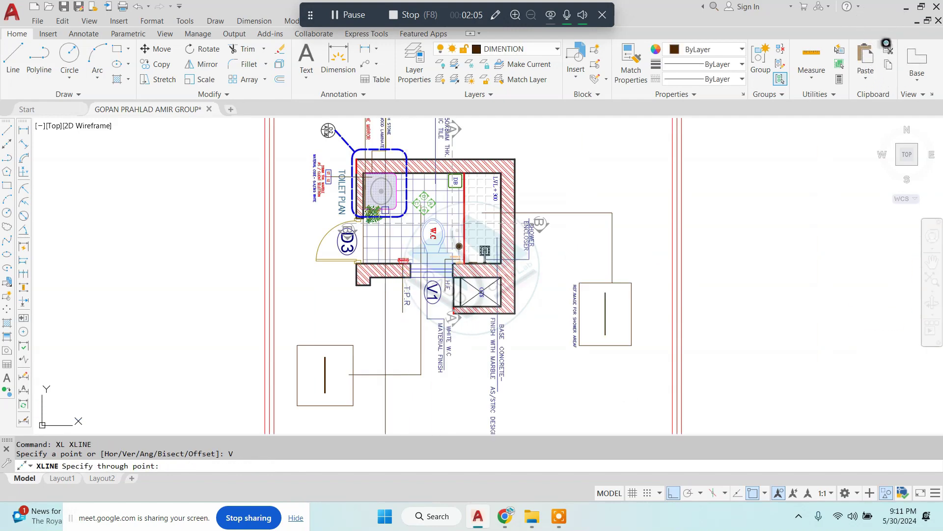
{"action": "scroll", "coordinate": [405, 249], "scroll_direction": "up", "scroll_amount": 2}
{"action": "scroll", "coordinate": [404, 249], "scroll_direction": "up", "scroll_amount": 3}
{"action": "scroll", "coordinate": [482, 293], "scroll_direction": "up", "scroll_amount": 2}
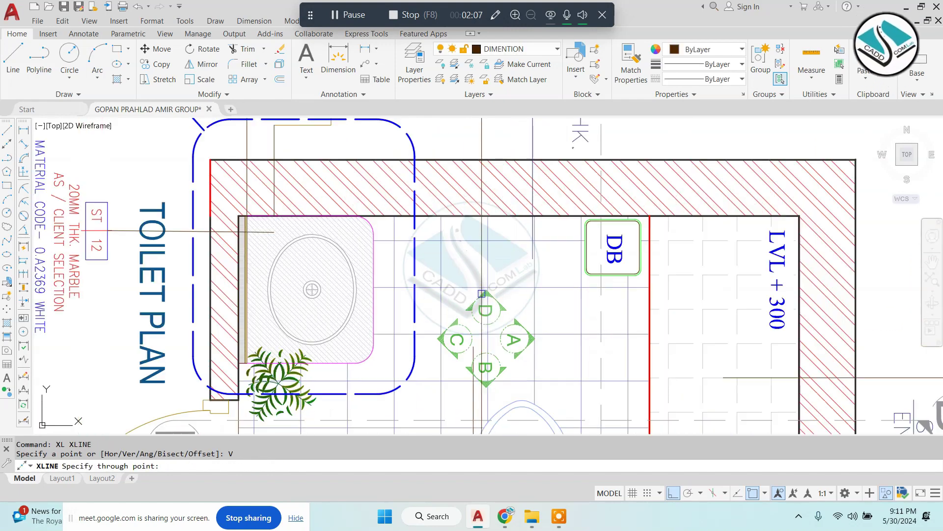
{"action": "scroll", "coordinate": [482, 294], "scroll_direction": "down", "scroll_amount": 4}
{"action": "scroll", "coordinate": [342, 217], "scroll_direction": "up", "scroll_amount": 2}
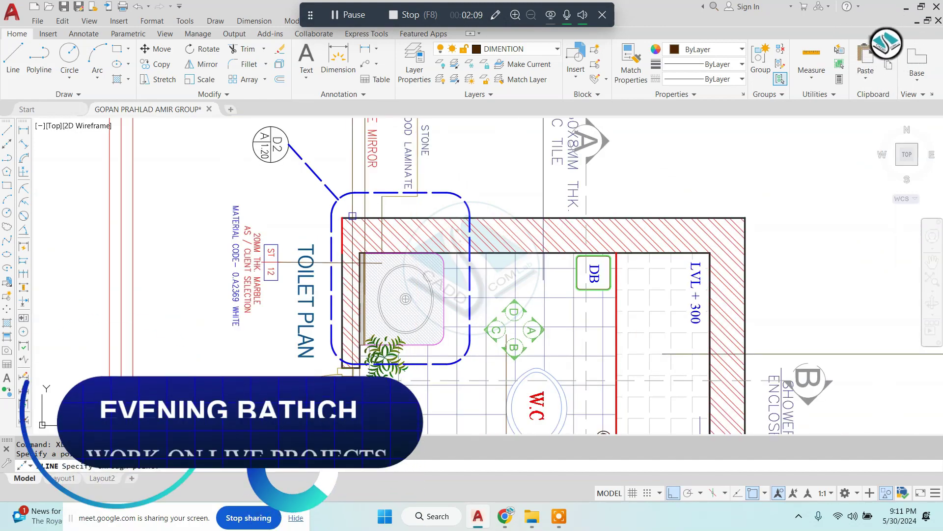
{"action": "left_click", "coordinate": [342, 217]}
{"action": "scroll", "coordinate": [359, 260], "scroll_direction": "up", "scroll_amount": 2}
{"action": "scroll", "coordinate": [358, 252], "scroll_direction": "down", "scroll_amount": 2}
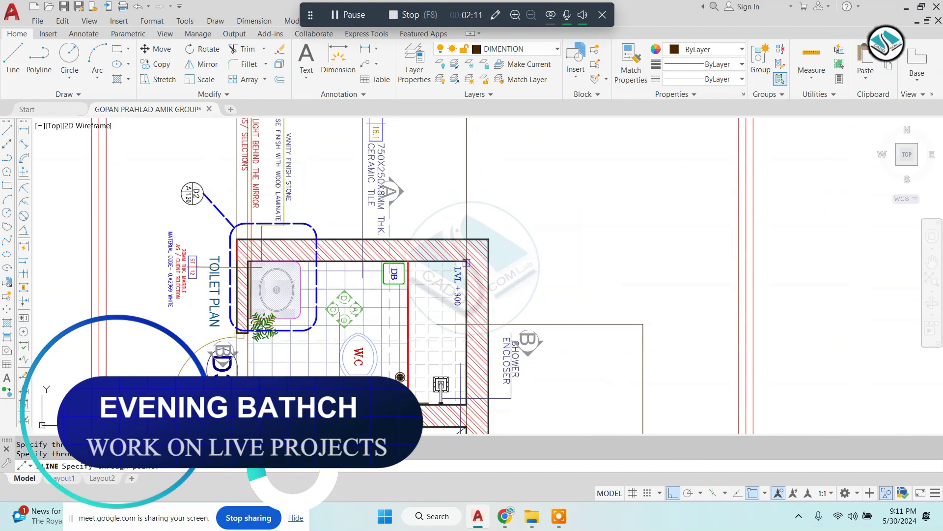
{"action": "scroll", "coordinate": [464, 260], "scroll_direction": "up", "scroll_amount": 2}
{"action": "scroll", "coordinate": [521, 202], "scroll_direction": "down", "scroll_amount": 3}
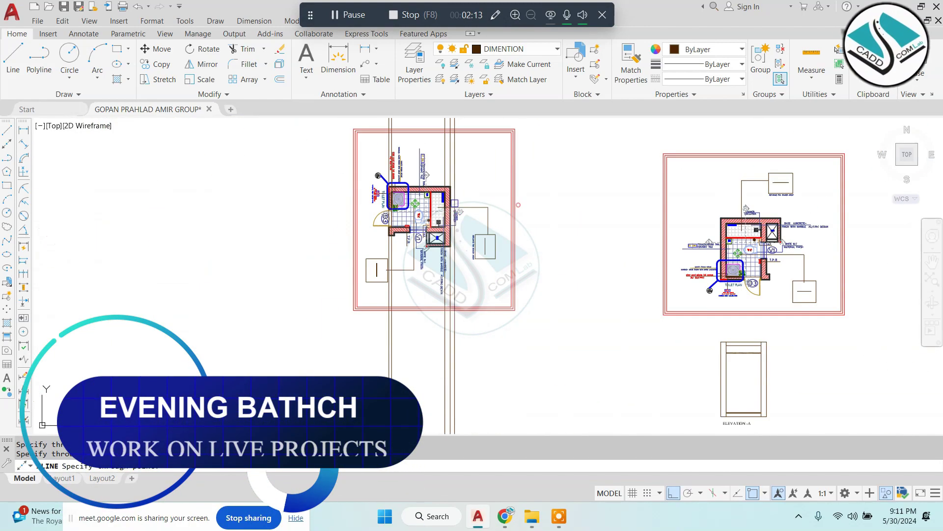
{"action": "scroll", "coordinate": [491, 236], "scroll_direction": "down", "scroll_amount": 2}
{"action": "scroll", "coordinate": [480, 255], "scroll_direction": "up", "scroll_amount": 3}
{"action": "key", "text": "Escape"}
Step: Place horizontal construction lines through the elevation's top and bottom edges
{"action": "type", "text": "x"}
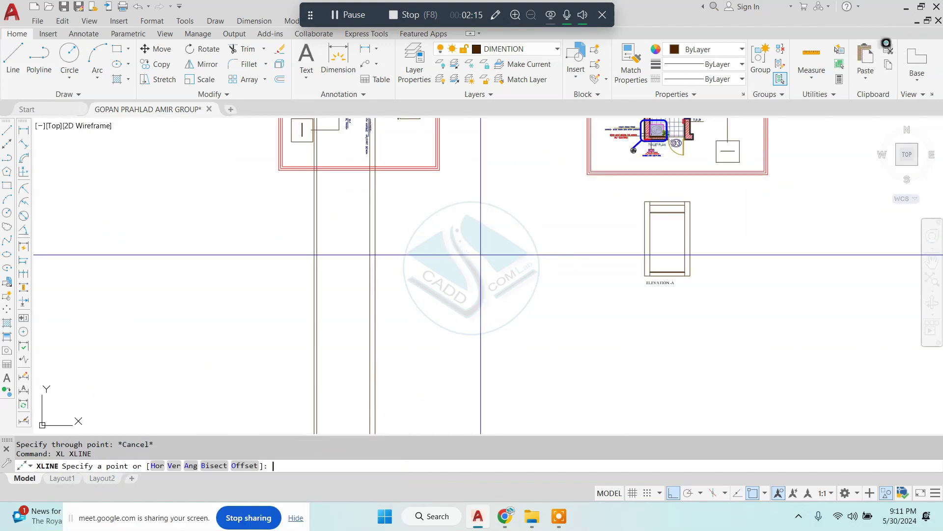
{"action": "type", "text": "h"}
{"action": "key", "text": "Return"}
{"action": "scroll", "coordinate": [649, 209], "scroll_direction": "up", "scroll_amount": 5}
{"action": "left_click", "coordinate": [703, 279]}
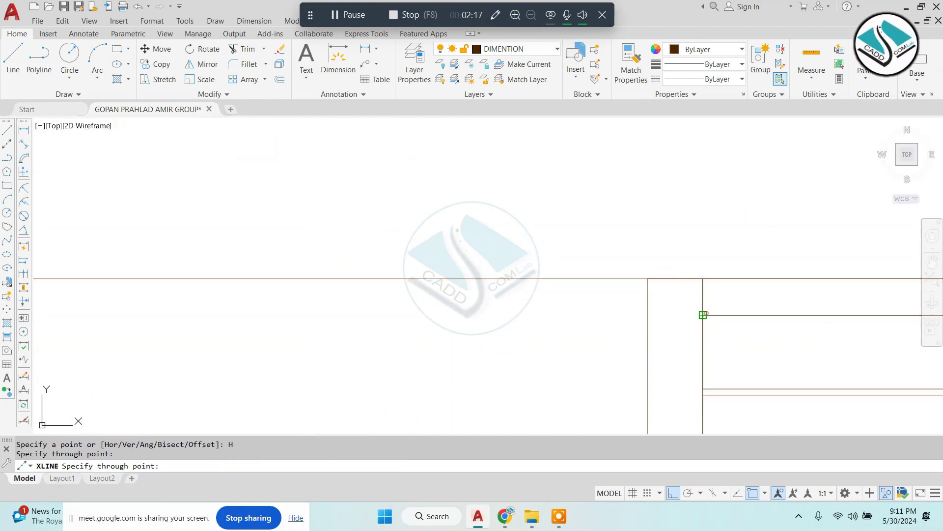
{"action": "left_click", "coordinate": [703, 315]}
{"action": "scroll", "coordinate": [657, 285], "scroll_direction": "up", "scroll_amount": 2}
{"action": "scroll", "coordinate": [636, 308], "scroll_direction": "down", "scroll_amount": 3}
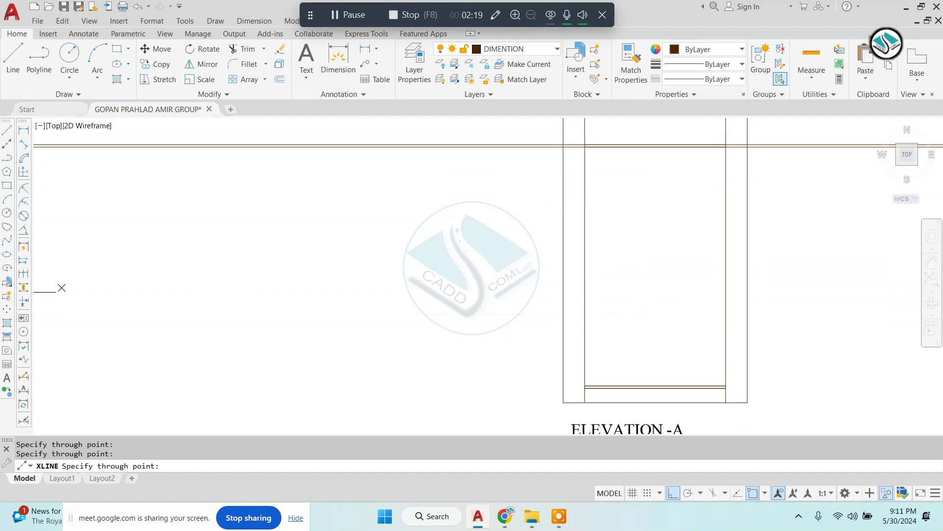
{"action": "scroll", "coordinate": [588, 391], "scroll_direction": "up", "scroll_amount": 3}
{"action": "scroll", "coordinate": [521, 222], "scroll_direction": "up", "scroll_amount": 2}
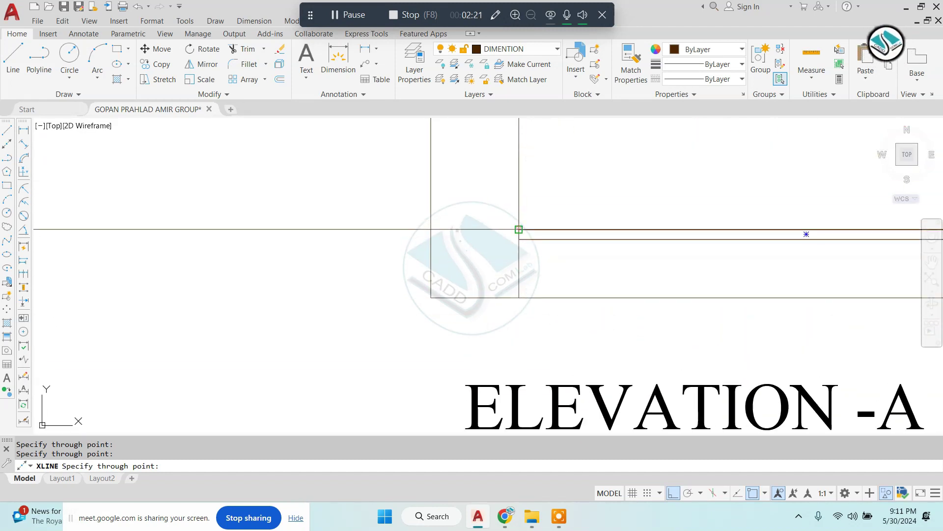
{"action": "scroll", "coordinate": [516, 294], "scroll_direction": "down", "scroll_amount": 2}
{"action": "scroll", "coordinate": [412, 273], "scroll_direction": "down", "scroll_amount": 8}
{"action": "key", "text": "Escape"}
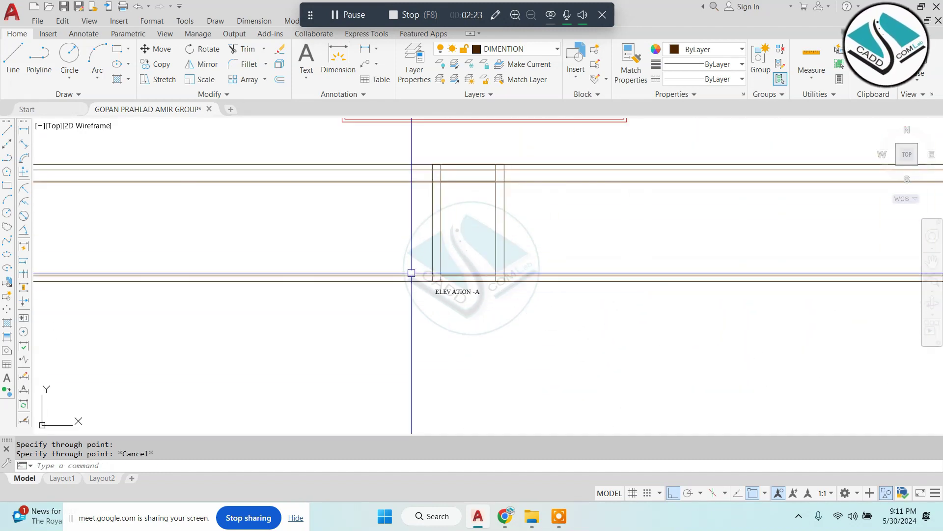
Step: Start trimming the construction lines
{"action": "type", "text": "tr"}
{"action": "key", "text": "Return"}
{"action": "scroll", "coordinate": [412, 272], "scroll_direction": "down", "scroll_amount": 4}
{"action": "scroll", "coordinate": [438, 247], "scroll_direction": "up", "scroll_amount": 4}
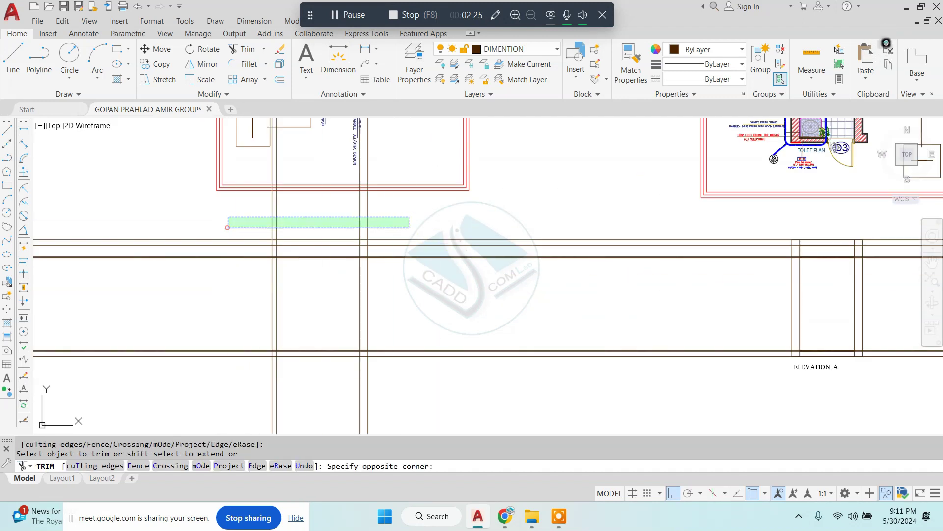
Step: Trim the construction line ends and outer lines lying outside the elevation frame
{"action": "left_click", "coordinate": [202, 343]}
{"action": "left_click", "coordinate": [196, 362]}
{"action": "left_click", "coordinate": [417, 389]}
{"action": "left_click", "coordinate": [473, 389]}
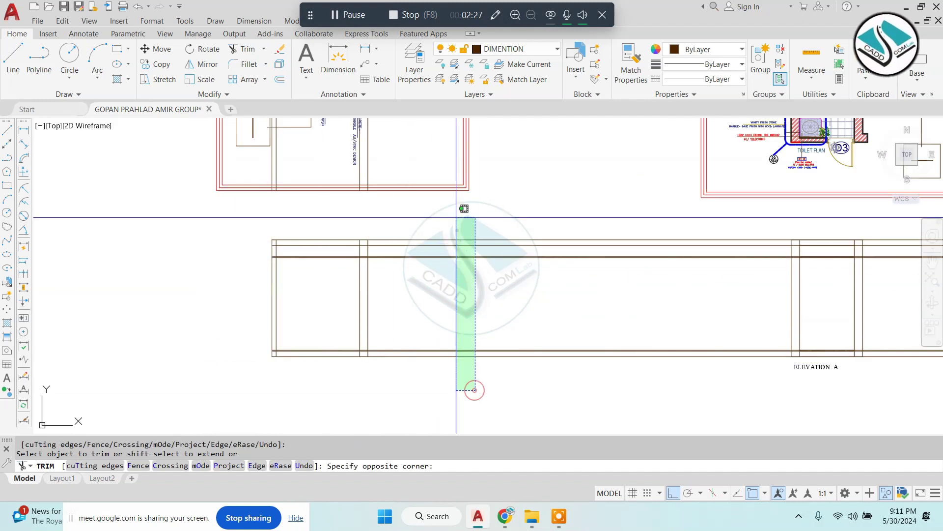
{"action": "left_click", "coordinate": [456, 217]}
{"action": "scroll", "coordinate": [275, 263], "scroll_direction": "up", "scroll_amount": 5}
{"action": "scroll", "coordinate": [252, 225], "scroll_direction": "up", "scroll_amount": 3}
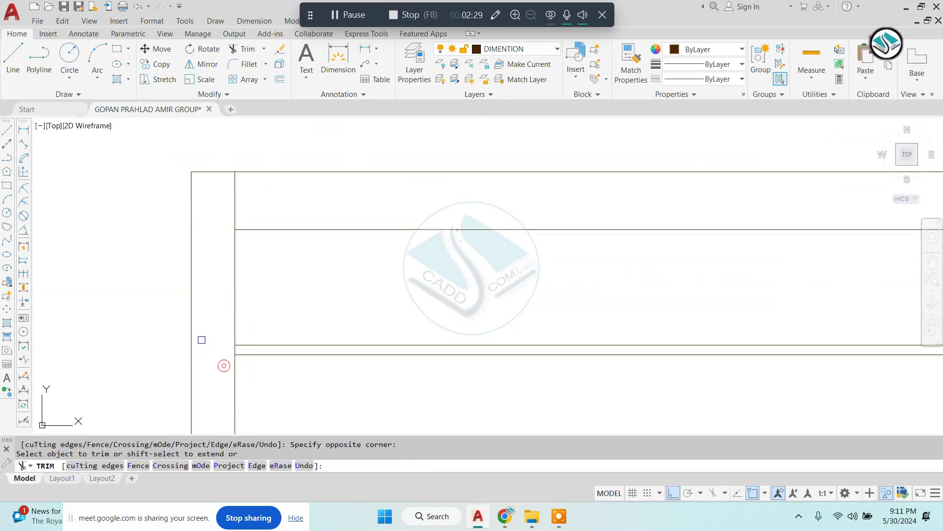
{"action": "scroll", "coordinate": [495, 311], "scroll_direction": "down", "scroll_amount": 3}
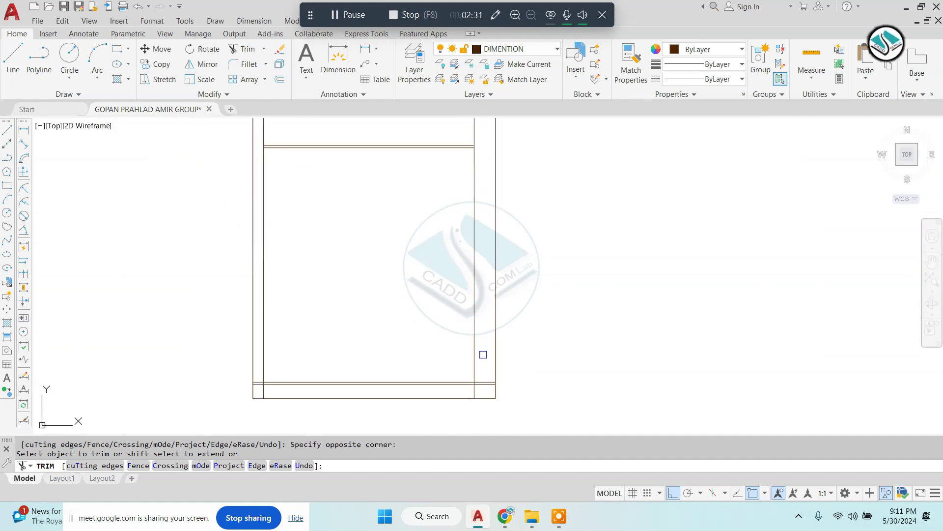
{"action": "scroll", "coordinate": [488, 373], "scroll_direction": "up", "scroll_amount": 3}
{"action": "left_click", "coordinate": [489, 393]}
{"action": "middle_click_drag", "start_coordinate": [488, 393], "coordinate": [429, 267]}
{"action": "scroll", "coordinate": [428, 268], "scroll_direction": "up", "scroll_amount": 2}
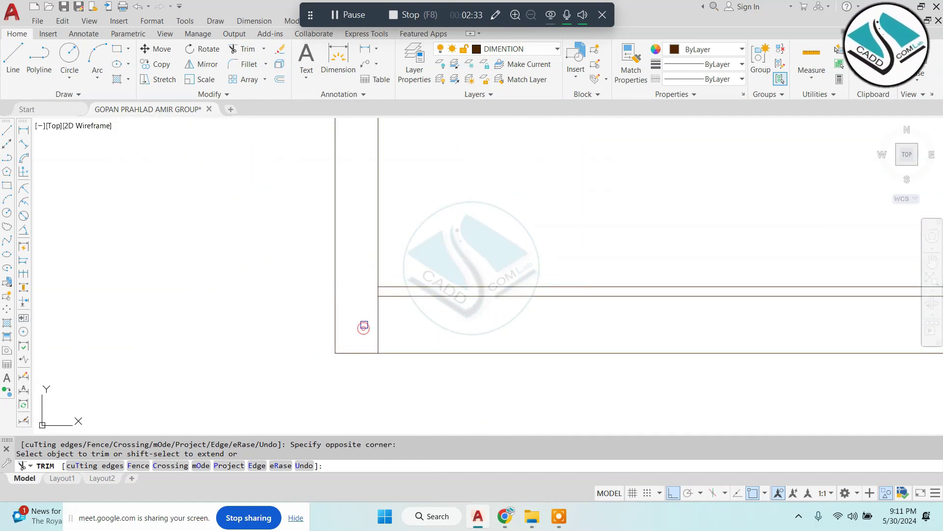
{"action": "key", "text": "Escape"}
Step: Window-select the four stray lines above the toilet plan copy and erase them
{"action": "scroll", "coordinate": [364, 326], "scroll_direction": "down", "scroll_amount": 5}
{"action": "scroll", "coordinate": [418, 206], "scroll_direction": "down", "scroll_amount": 3}
{"action": "scroll", "coordinate": [414, 184], "scroll_direction": "up", "scroll_amount": 2}
{"action": "scroll", "coordinate": [413, 183], "scroll_direction": "down", "scroll_amount": 5}
{"action": "left_click", "coordinate": [465, 177]}
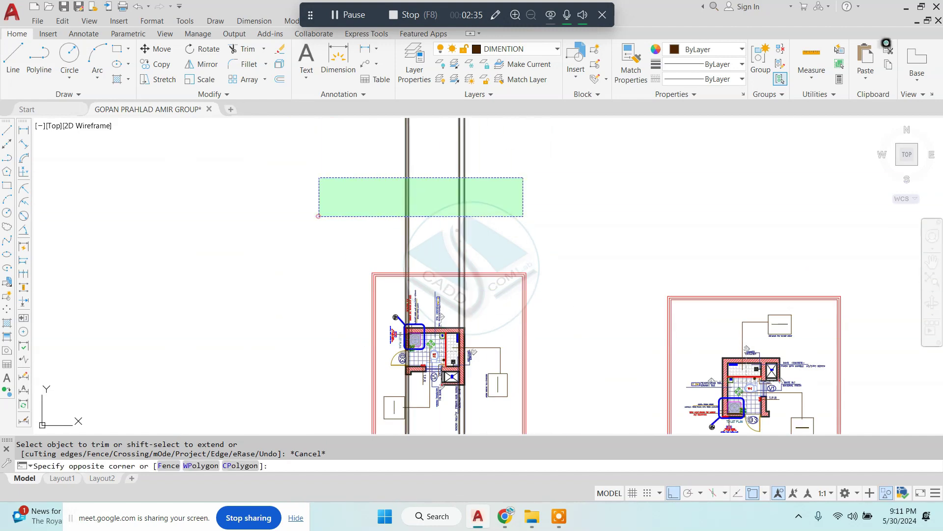
{"action": "left_click", "coordinate": [317, 219]}
{"action": "key", "text": "e"}
{"action": "key", "text": "Return"}
{"action": "scroll", "coordinate": [388, 240], "scroll_direction": "up", "scroll_amount": 5}
{"action": "scroll", "coordinate": [388, 240], "scroll_direction": "up", "scroll_amount": 2}
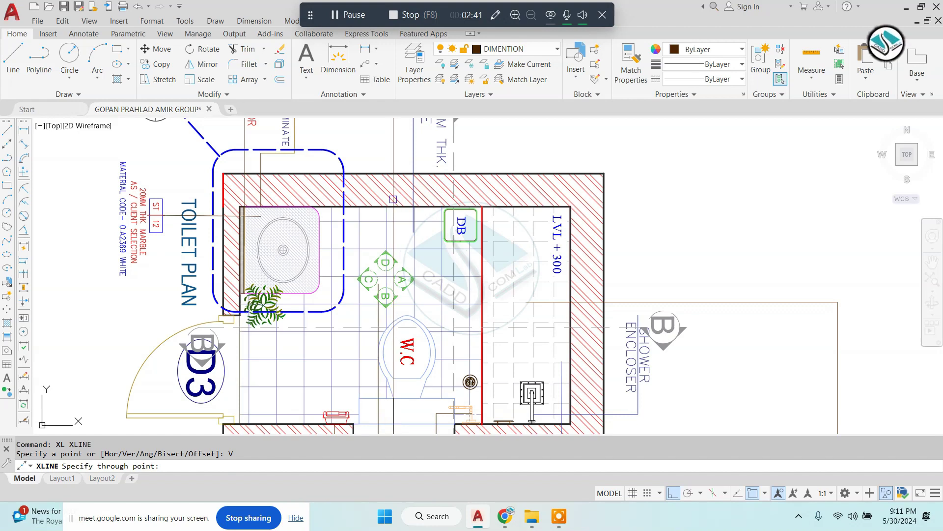
Step: Navigate between the toilet plans and elevation lines, then stop placing vertical construction lines
{"action": "scroll", "coordinate": [242, 302], "scroll_direction": "up", "scroll_amount": 5}
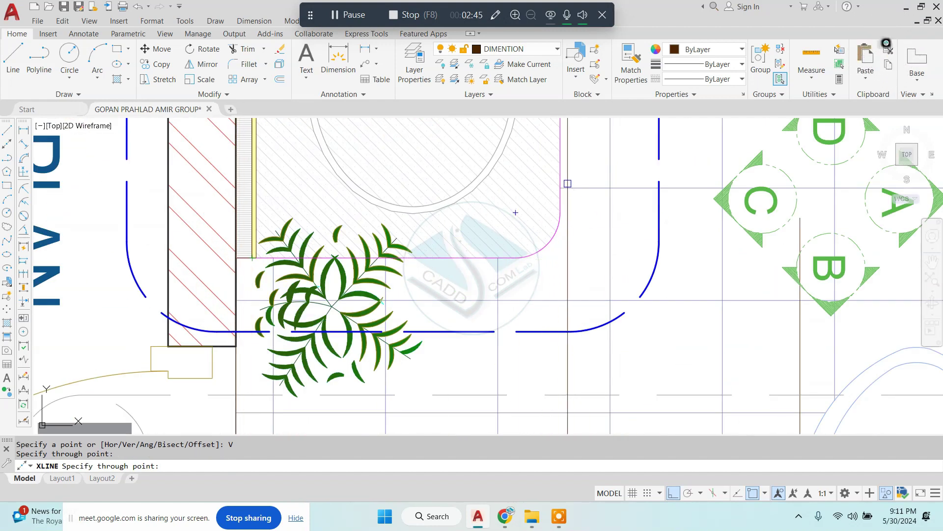
{"action": "scroll", "coordinate": [471, 178], "scroll_direction": "down", "scroll_amount": 5}
{"action": "scroll", "coordinate": [514, 192], "scroll_direction": "up", "scroll_amount": 1}
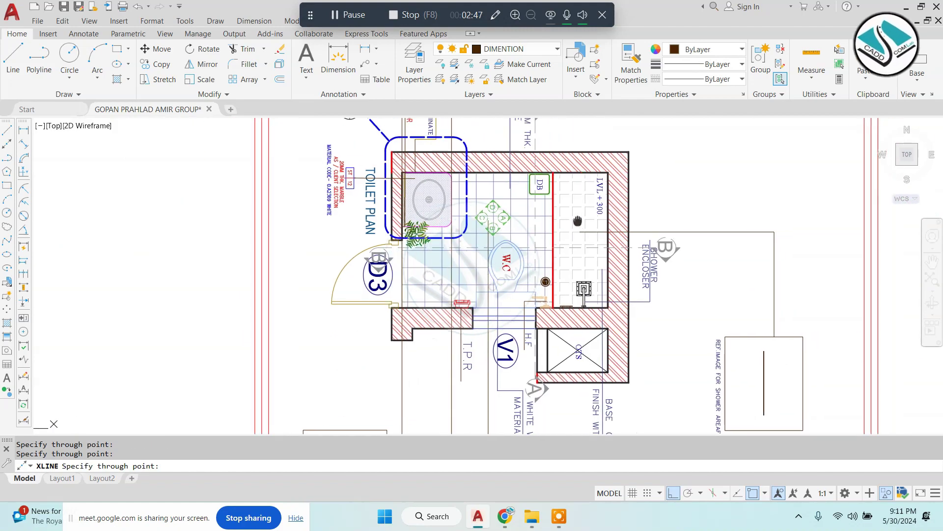
{"action": "scroll", "coordinate": [514, 193], "scroll_direction": "up", "scroll_amount": 2}
{"action": "scroll", "coordinate": [514, 192], "scroll_direction": "up", "scroll_amount": 3}
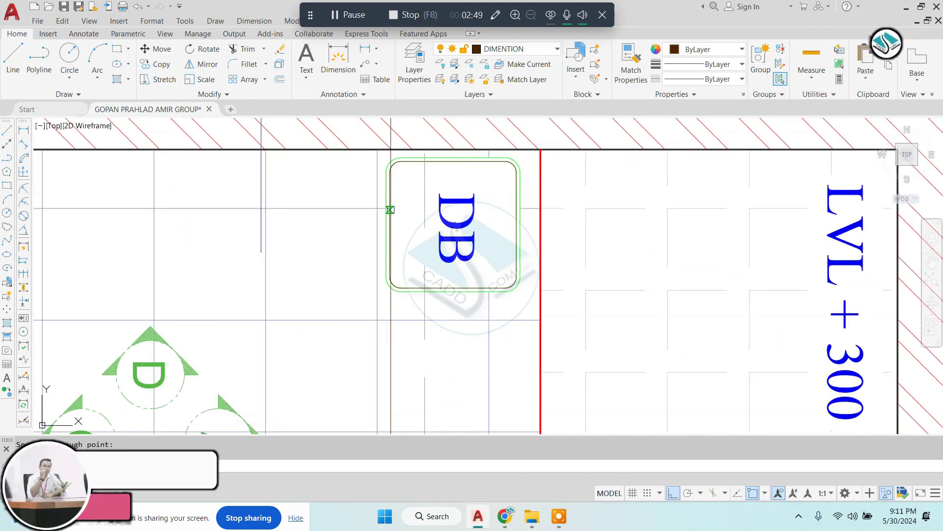
{"action": "scroll", "coordinate": [521, 216], "scroll_direction": "down", "scroll_amount": 3}
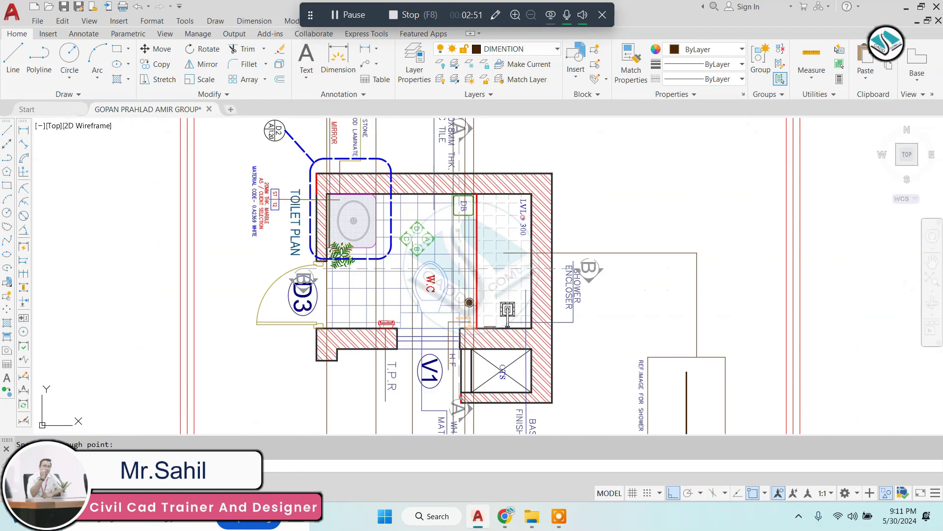
{"action": "scroll", "coordinate": [492, 221], "scroll_direction": "down", "scroll_amount": 2}
{"action": "middle_click_drag", "start_coordinate": [443, 295], "coordinate": [432, 157]}
{"action": "scroll", "coordinate": [427, 282], "scroll_direction": "down", "scroll_amount": 2}
{"action": "scroll", "coordinate": [427, 282], "scroll_direction": "up", "scroll_amount": 3}
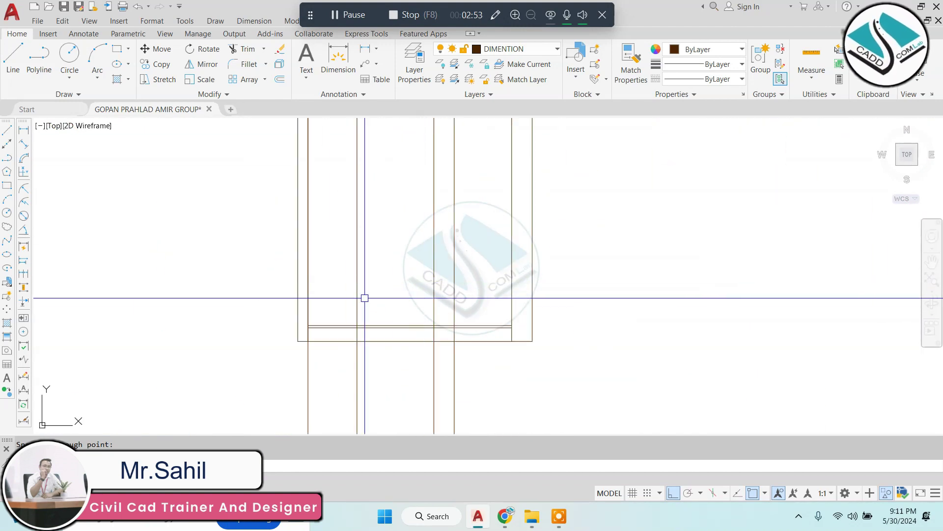
{"action": "scroll", "coordinate": [365, 297], "scroll_direction": "down", "scroll_amount": 2}
{"action": "scroll", "coordinate": [362, 265], "scroll_direction": "up", "scroll_amount": 1}
{"action": "middle_click_drag", "start_coordinate": [362, 266], "coordinate": [397, 264]}
{"action": "scroll", "coordinate": [397, 264], "scroll_direction": "up", "scroll_amount": 4}
{"action": "key", "text": "Escape"}
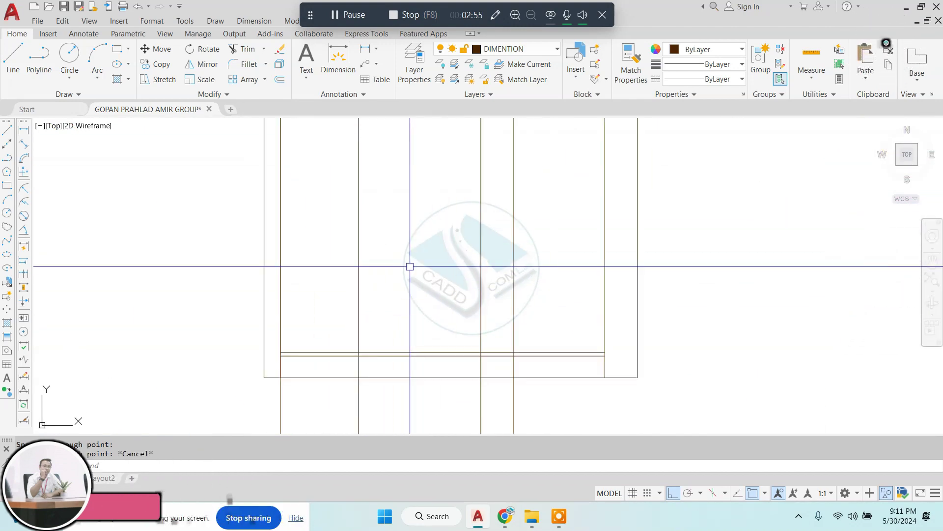
Step: Start an offset with a 2'6" distance, then cancel it
{"action": "type", "text": "o"}
{"action": "key", "text": "Return"}
{"action": "type", "text": "2'6"}
{"action": "type", "text": "\""}
{"action": "key", "text": "Return"}
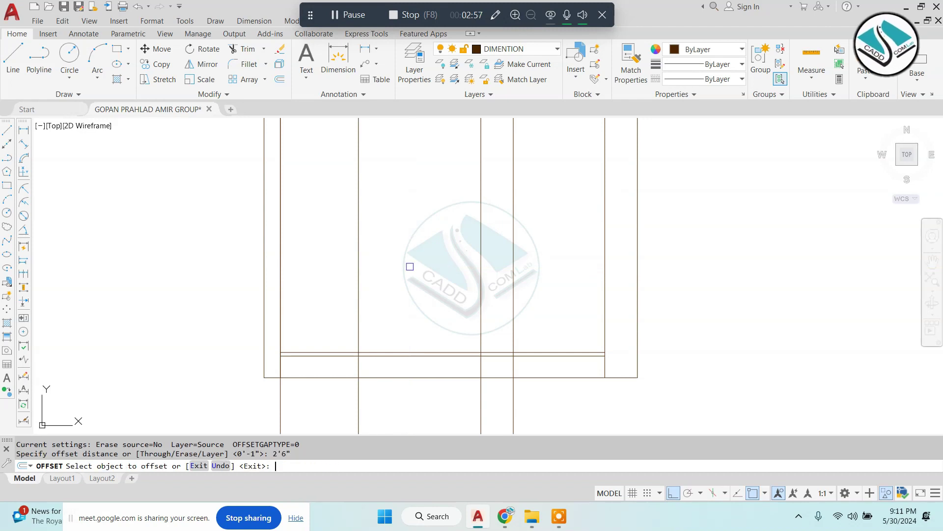
{"action": "scroll", "coordinate": [362, 359], "scroll_direction": "up", "scroll_amount": 2}
{"action": "key", "text": "Escape"}
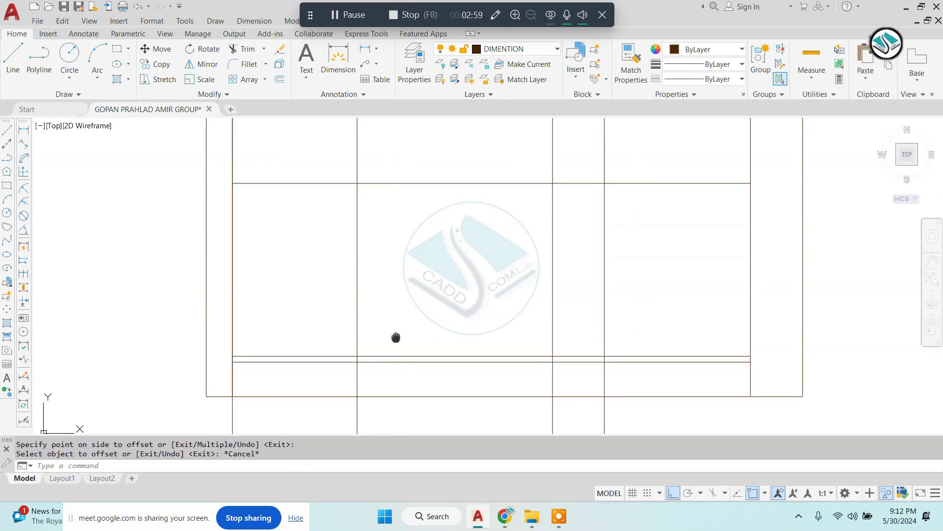
Step: Trim overlapping lines and erase the two leftover lines in the elevation
{"action": "type", "text": "tr"}
{"action": "key", "text": "Return"}
{"action": "scroll", "coordinate": [359, 352], "scroll_direction": "up", "scroll_amount": 6}
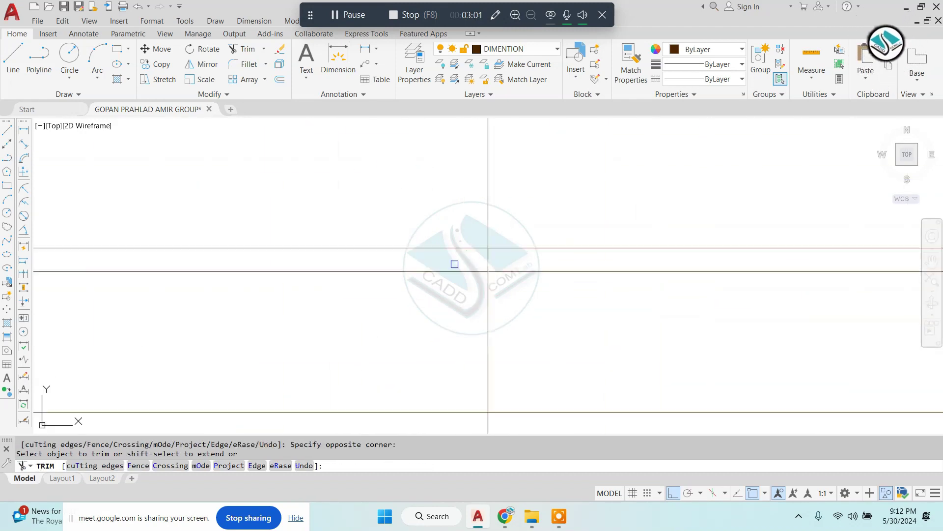
{"action": "scroll", "coordinate": [451, 257], "scroll_direction": "down", "scroll_amount": 6}
{"action": "key", "text": "Escape"}
{"action": "left_click_drag", "start_coordinate": [506, 324], "coordinate": [389, 323]}
{"action": "type", "text": "e"}
{"action": "key", "text": "Return"}
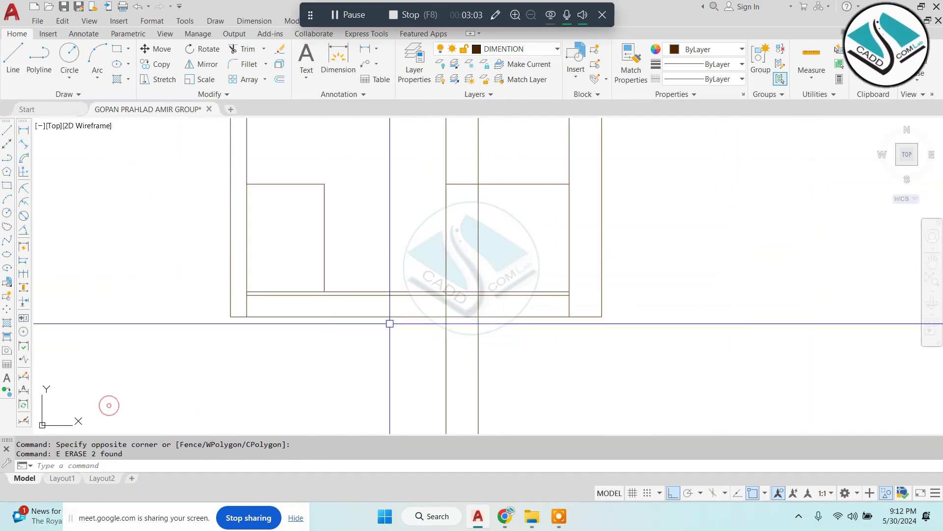
Step: Offset the base line upward, then erase the unwanted horizontal copy
{"action": "middle_click_drag", "start_coordinate": [374, 300], "coordinate": [397, 311]}
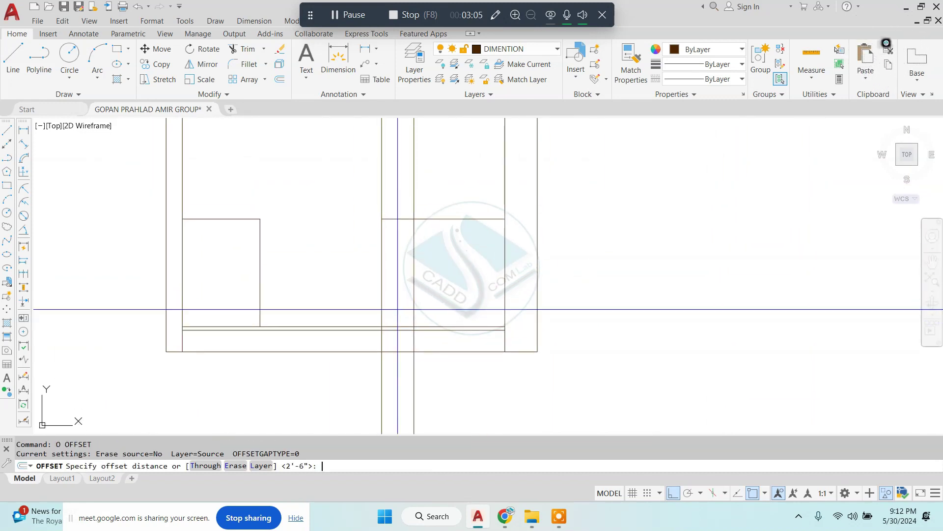
{"action": "scroll", "coordinate": [397, 309], "scroll_direction": "up", "scroll_amount": 4}
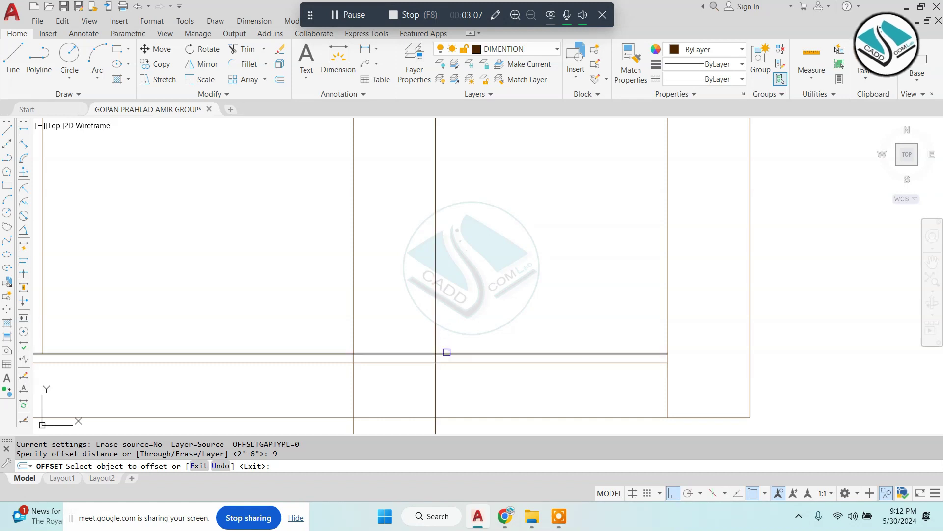
{"action": "left_click", "coordinate": [452, 354]}
{"action": "left_click", "coordinate": [466, 302]}
{"action": "key", "text": "Escape"}
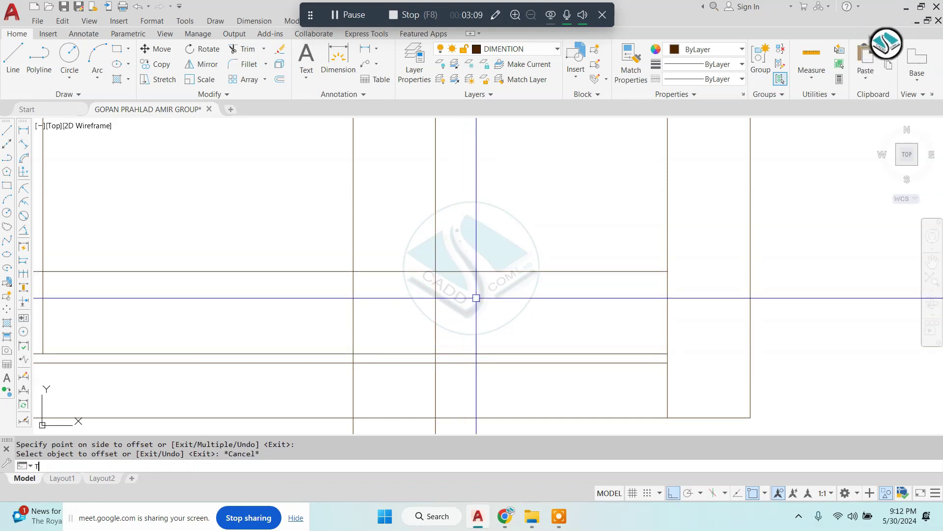
{"action": "left_click", "coordinate": [525, 215]}
{"action": "left_click", "coordinate": [488, 295]}
{"action": "type", "text": "e"}
{"action": "key", "text": "Return"}
{"action": "key", "text": "Escape"}
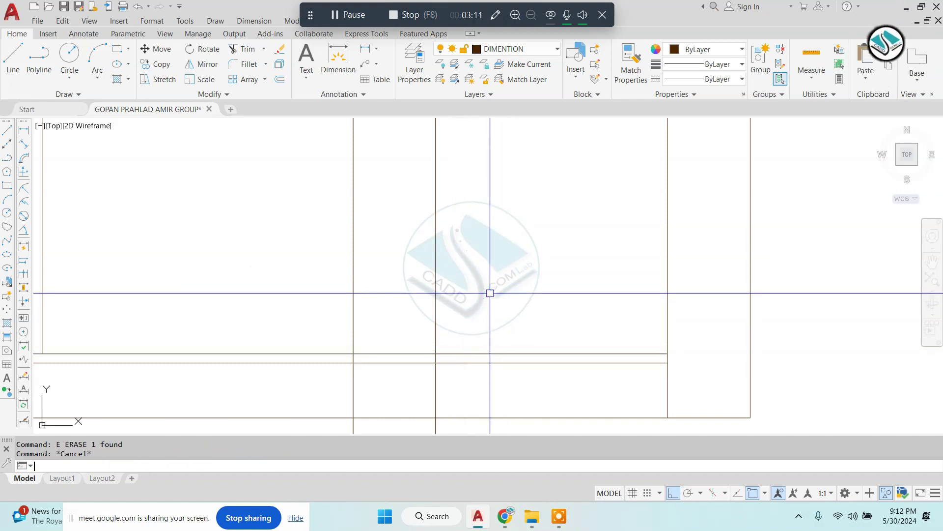
Step: Offset the vanity base line 11 upward
{"action": "key", "text": "Return"}
{"action": "key", "text": "Escape"}
{"action": "key", "text": "Escape"}
{"action": "type", "text": "O"}
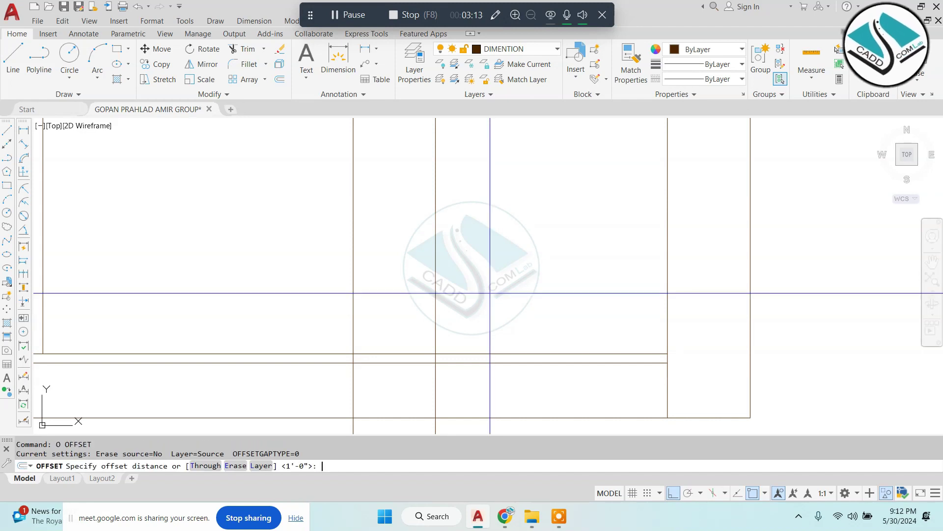
{"action": "type", "text": "11"}
{"action": "key", "text": "Return"}
{"action": "left_click", "coordinate": [458, 354]}
{"action": "left_click", "coordinate": [467, 316]}
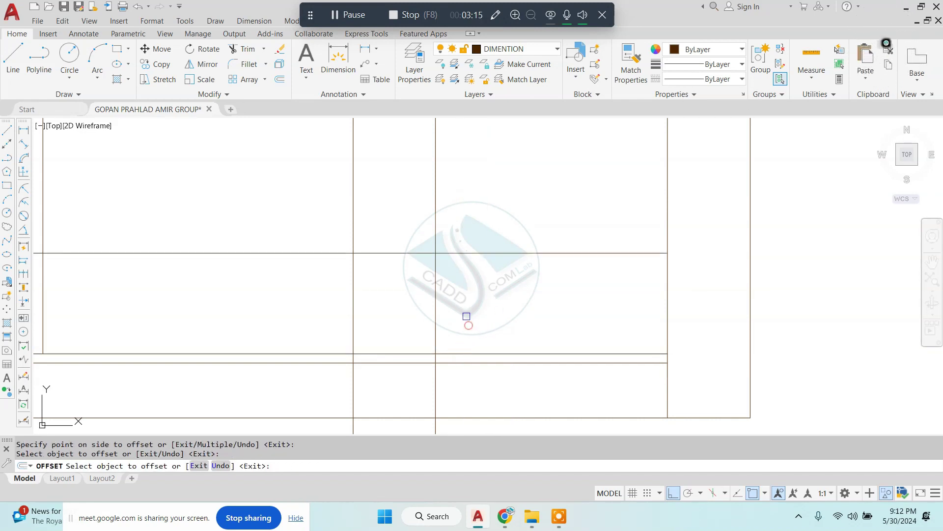
Step: Trim the vanity outline lines using a crossing selection
{"action": "type", "text": "r"}
{"action": "key", "text": "Return"}
{"action": "left_click", "coordinate": [318, 220]}
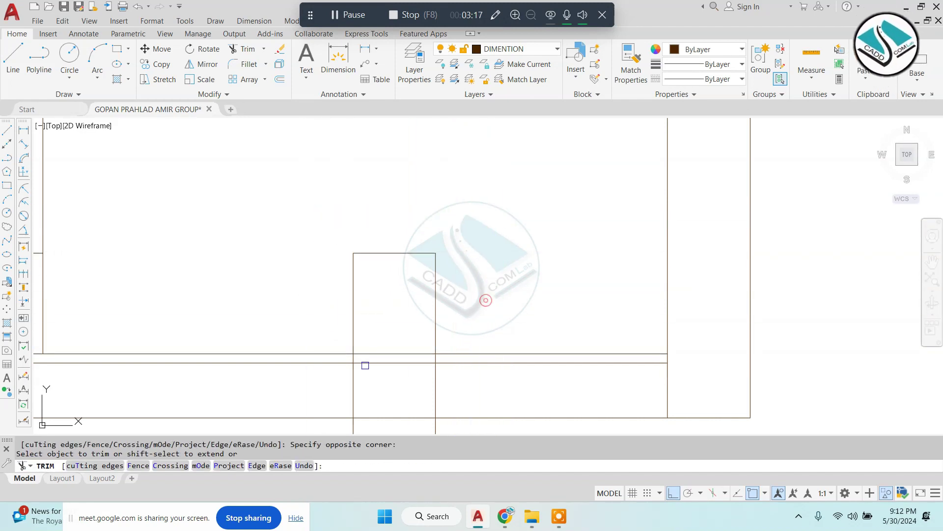
{"action": "scroll", "coordinate": [365, 365], "scroll_direction": "up", "scroll_amount": 2}
{"action": "scroll", "coordinate": [541, 275], "scroll_direction": "down", "scroll_amount": 3}
{"action": "key", "text": "Escape"}
{"action": "left_click", "coordinate": [596, 271]}
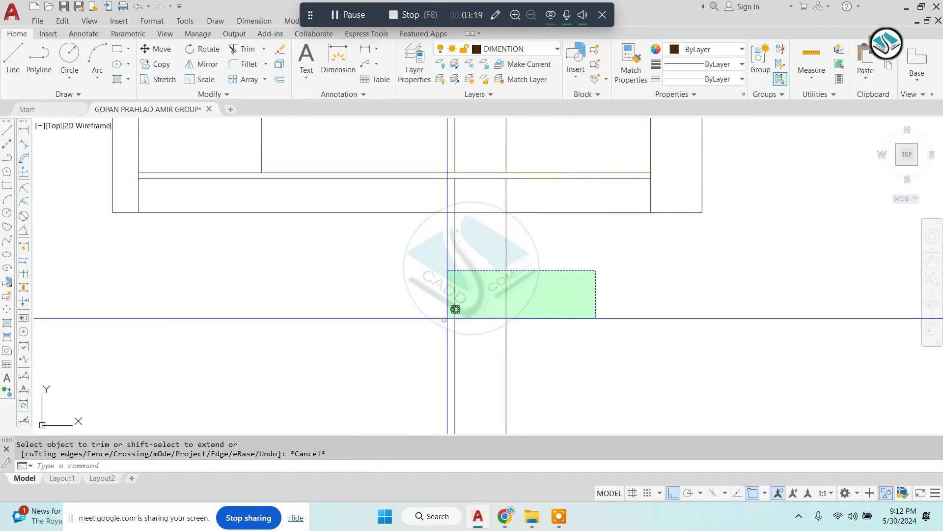
{"action": "scroll", "coordinate": [455, 309], "scroll_direction": "up", "scroll_amount": 2}
{"action": "key", "text": "Escape"}
{"action": "key", "text": "Escape"}
{"action": "scroll", "coordinate": [455, 259], "scroll_direction": "up", "scroll_amount": 2}
{"action": "type", "text": "0.5"}
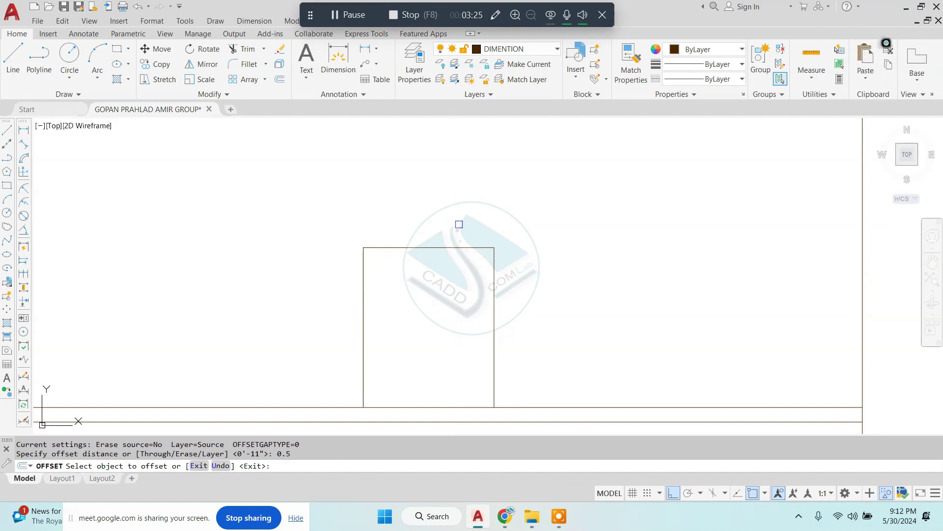
Step: Offset the vanity top line 0.5 inward for a thin edge and select the leftover line
{"action": "left_click", "coordinate": [404, 246]}
{"action": "left_click", "coordinate": [401, 288]}
{"action": "key", "text": "Escape"}
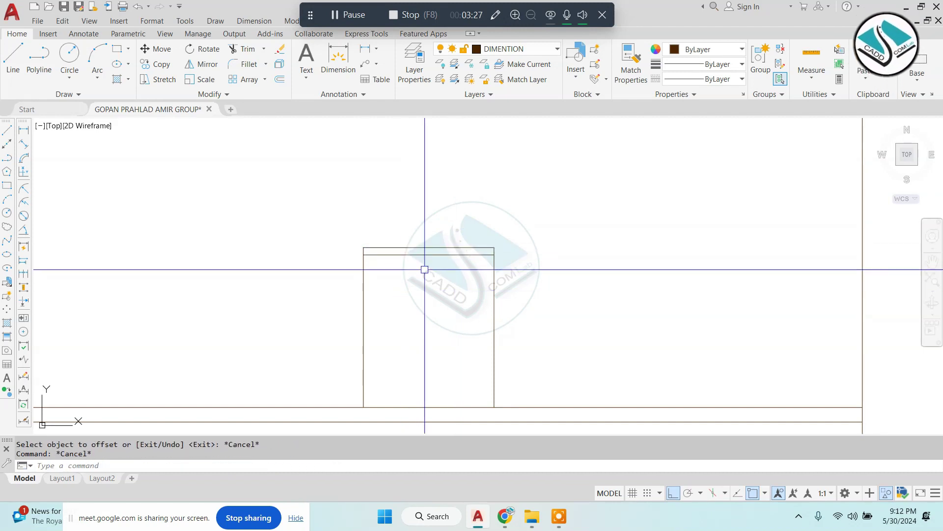
{"action": "scroll", "coordinate": [424, 269], "scroll_direction": "down", "scroll_amount": 3}
{"action": "left_click_drag", "start_coordinate": [499, 238], "coordinate": [489, 253]}
Step: Erase the leftover vanity line and bring the toilet plan back into view
{"action": "type", "text": "e"}
{"action": "key", "text": "Return"}
{"action": "scroll", "coordinate": [488, 252], "scroll_direction": "down", "scroll_amount": 3}
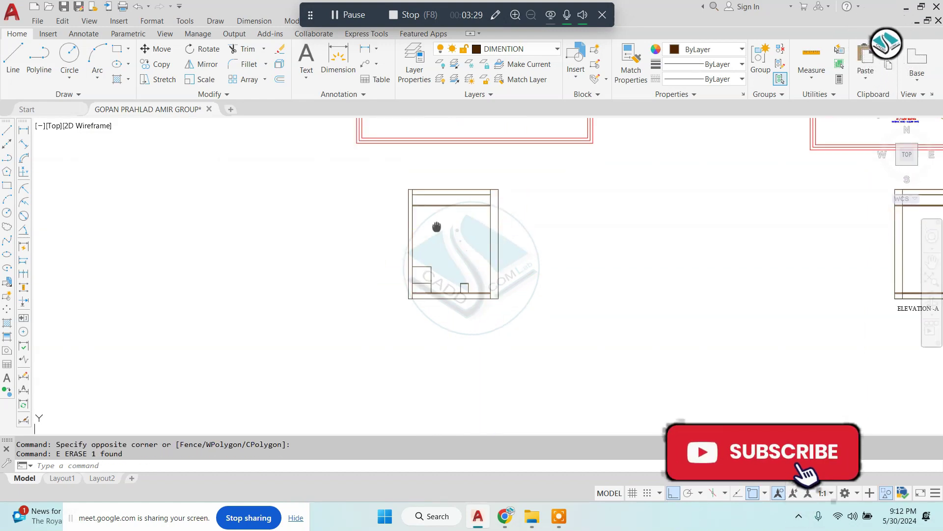
{"action": "middle_click_drag", "start_coordinate": [442, 123], "coordinate": [402, 320]}
{"action": "scroll", "coordinate": [420, 167], "scroll_direction": "up", "scroll_amount": 4}
{"action": "scroll", "coordinate": [419, 168], "scroll_direction": "up", "scroll_amount": 2}
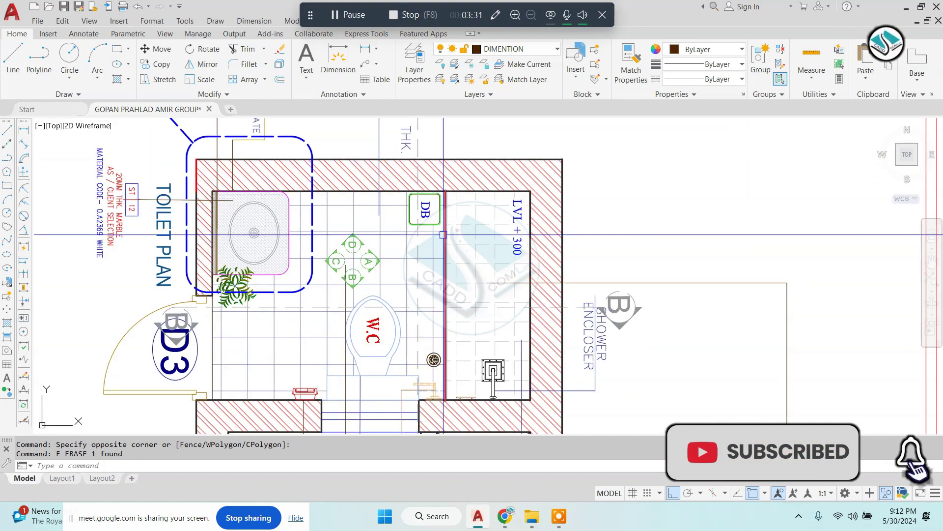
Step: Place a vertical construction line (XL, V) at the DB box corner
{"action": "type", "text": "xl"}
{"action": "key", "text": "Return"}
{"action": "type", "text": "v"}
{"action": "key", "text": "Return"}
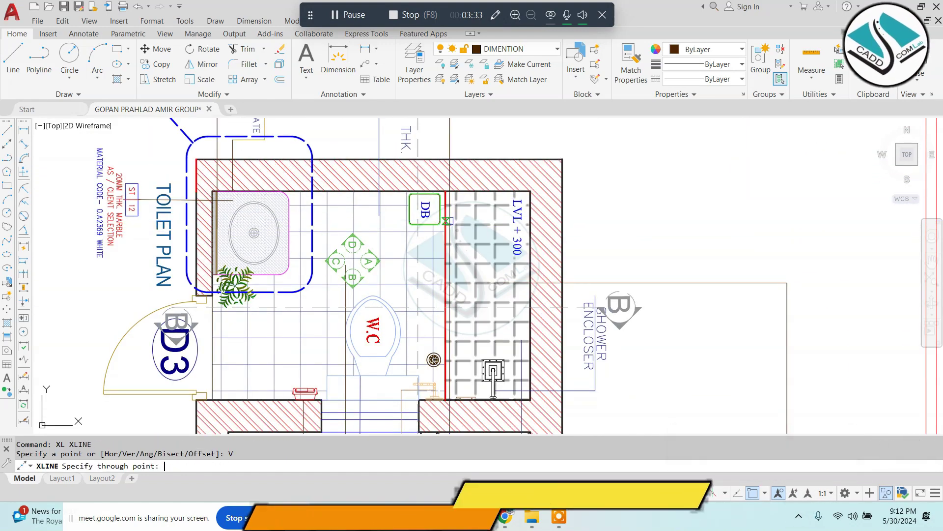
{"action": "scroll", "coordinate": [454, 191], "scroll_direction": "up", "scroll_amount": 5}
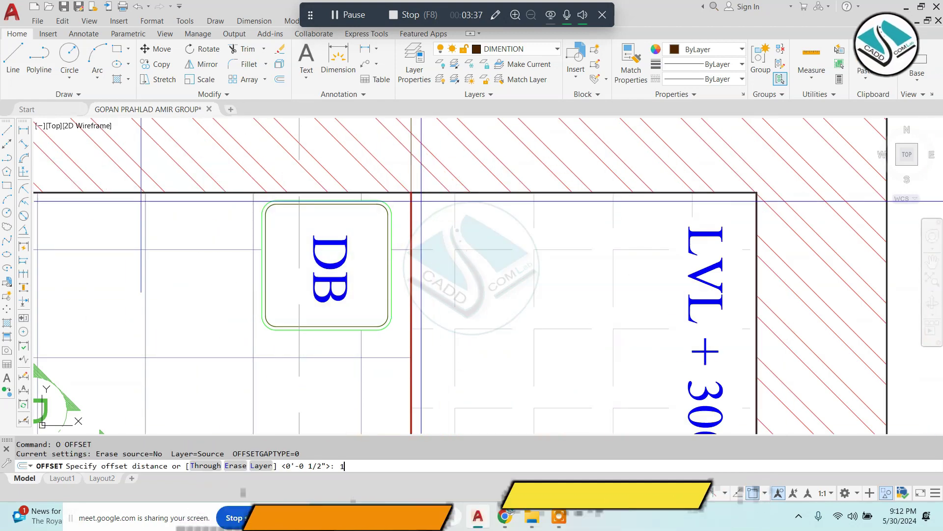
Step: Offset the construction line 1.5 beside the DB box
{"action": "type", "text": "1.5"}
{"action": "key", "text": "Return"}
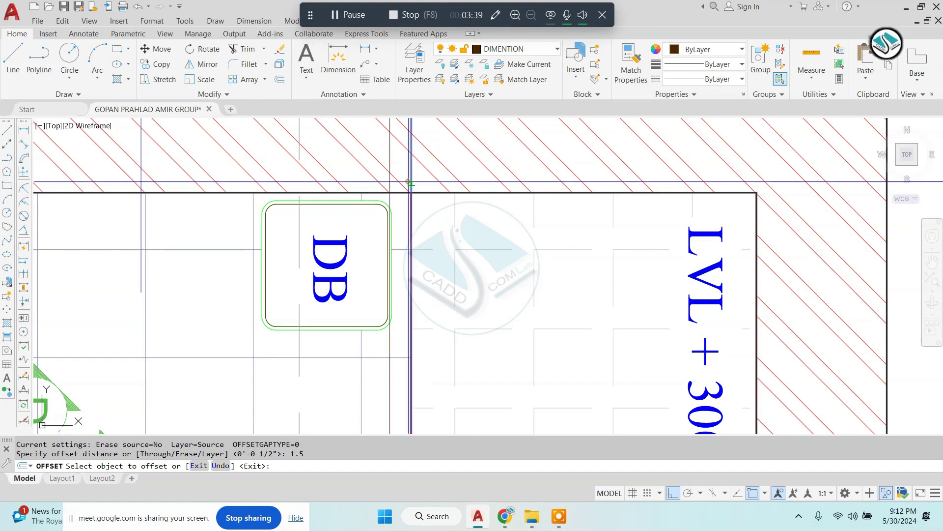
{"action": "left_click", "coordinate": [409, 183]}
{"action": "left_click", "coordinate": [436, 185]}
{"action": "scroll", "coordinate": [471, 255], "scroll_direction": "down", "scroll_amount": 5}
{"action": "key", "text": "Escape"}
{"action": "key", "text": "Escape"}
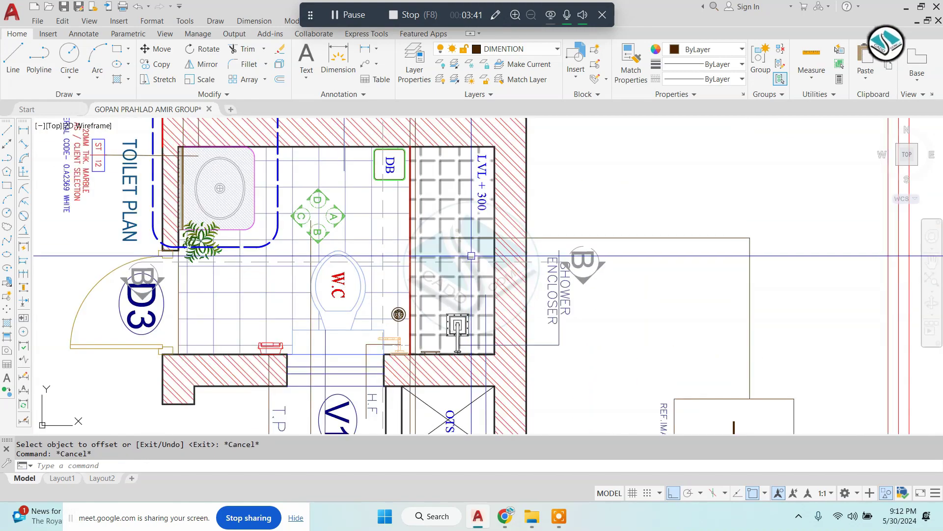
{"action": "scroll", "coordinate": [461, 226], "scroll_direction": "down", "scroll_amount": 3}
Step: Pan across the drawing sheets and centre the ceiling-plan sheet
{"action": "scroll", "coordinate": [442, 211], "scroll_direction": "down", "scroll_amount": 3}
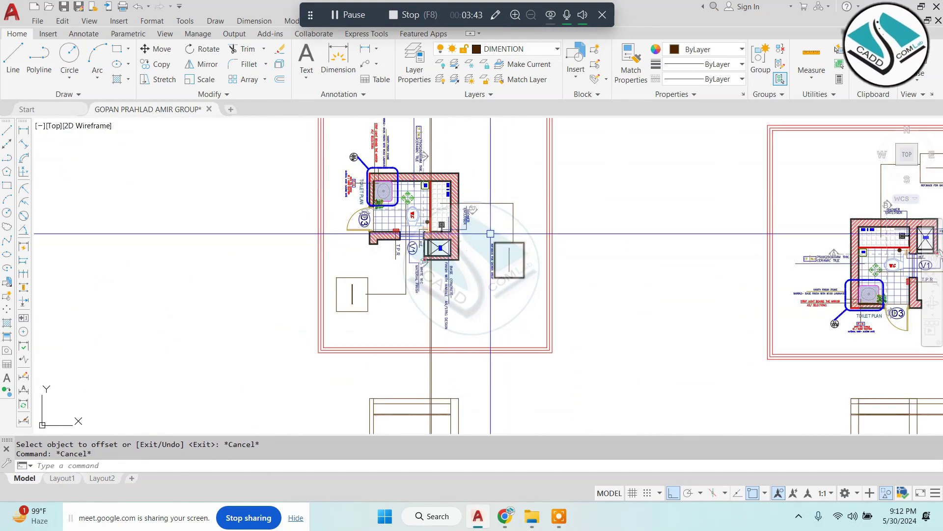
{"action": "scroll", "coordinate": [449, 212], "scroll_direction": "down", "scroll_amount": 3}
{"action": "scroll", "coordinate": [472, 216], "scroll_direction": "up", "scroll_amount": 3}
{"action": "middle_click_drag", "start_coordinate": [639, 221], "coordinate": [344, 231]}
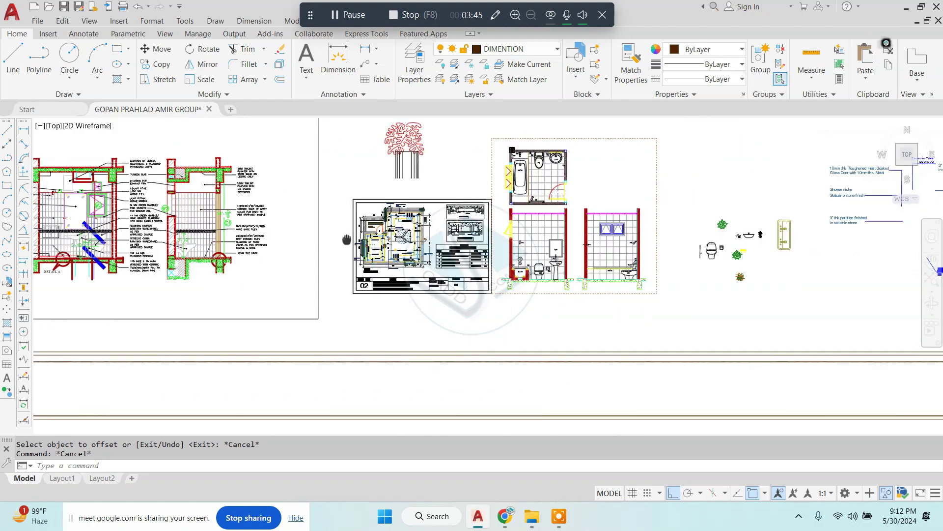
{"action": "scroll", "coordinate": [344, 231], "scroll_direction": "down", "scroll_amount": 3}
{"action": "scroll", "coordinate": [226, 246], "scroll_direction": "up", "scroll_amount": 3}
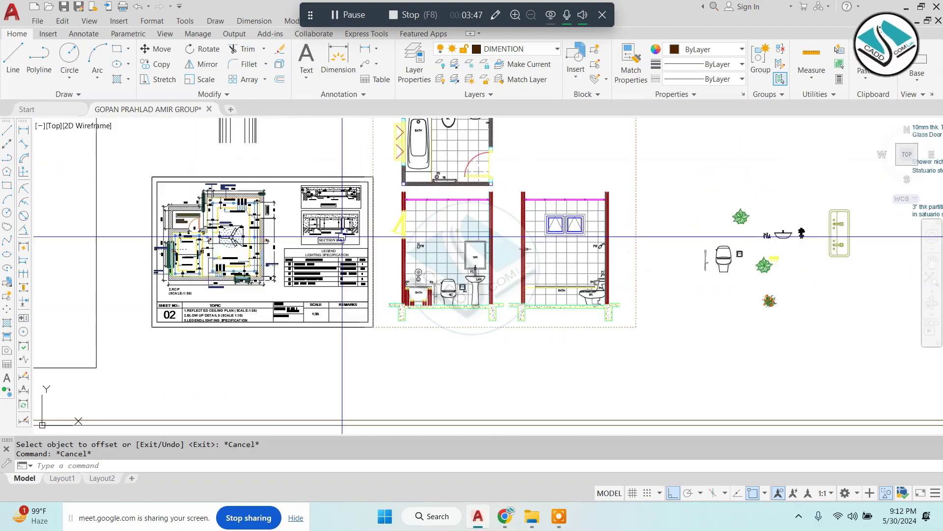
{"action": "middle_click_drag", "start_coordinate": [147, 226], "coordinate": [289, 221]}
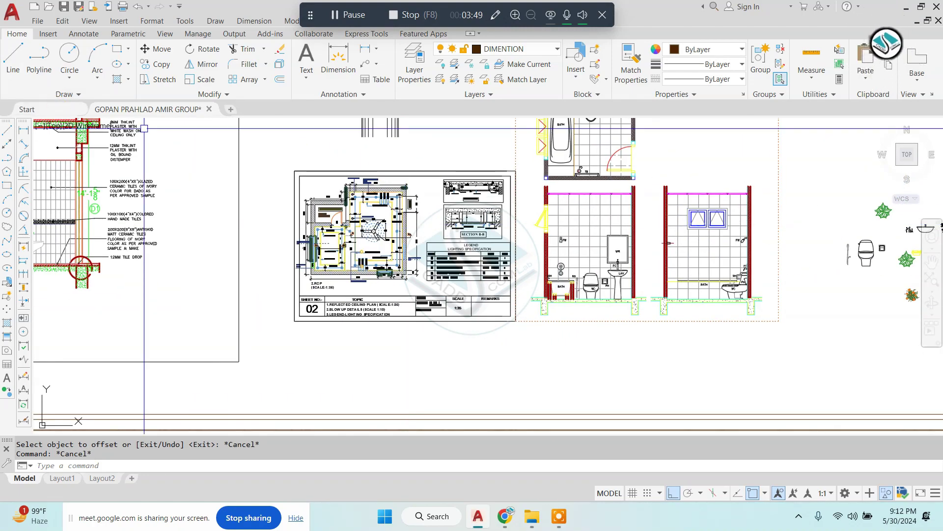
{"action": "scroll", "coordinate": [389, 231], "scroll_direction": "up", "scroll_amount": 3}
{"action": "scroll", "coordinate": [230, 263], "scroll_direction": "up", "scroll_amount": 3}
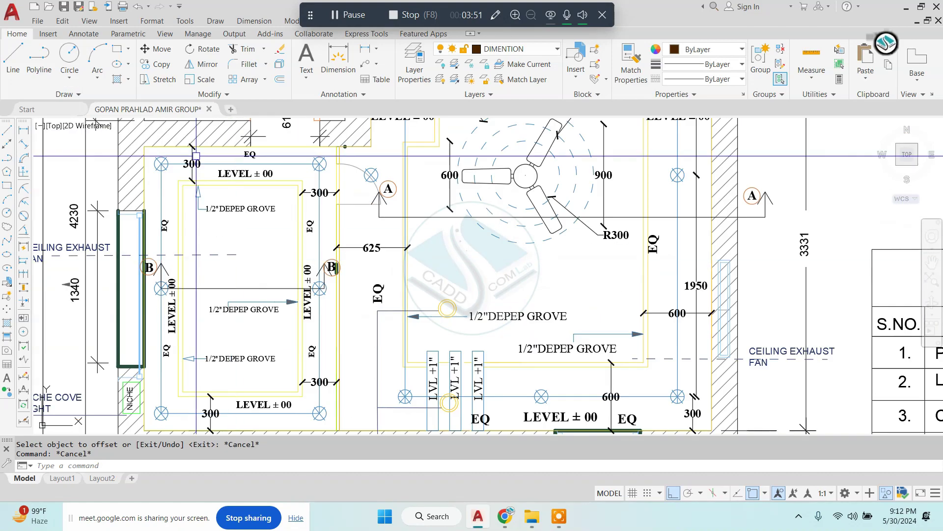
Step: Open the 'for youtube working' drawing from the Start page's recent documents
{"action": "left_click", "coordinate": [61, 108]}
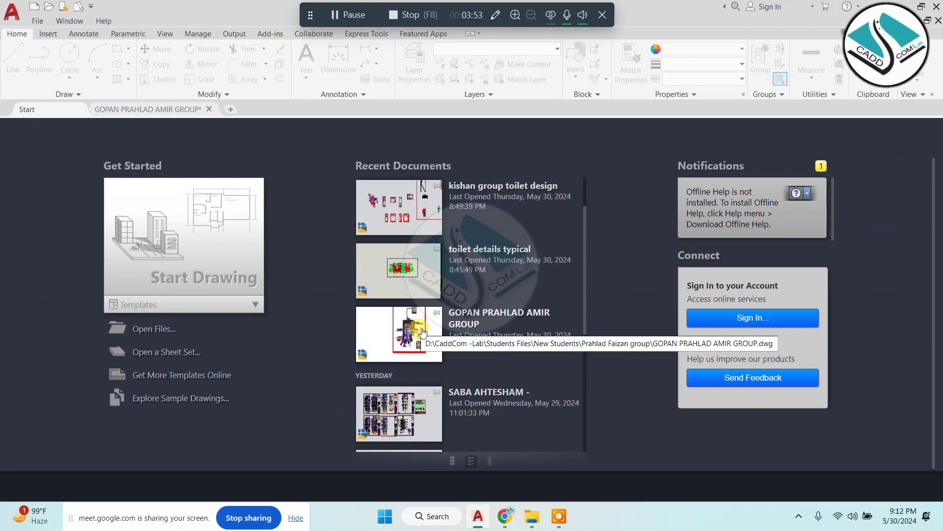
{"action": "scroll", "coordinate": [418, 329], "scroll_direction": "down", "scroll_amount": 4}
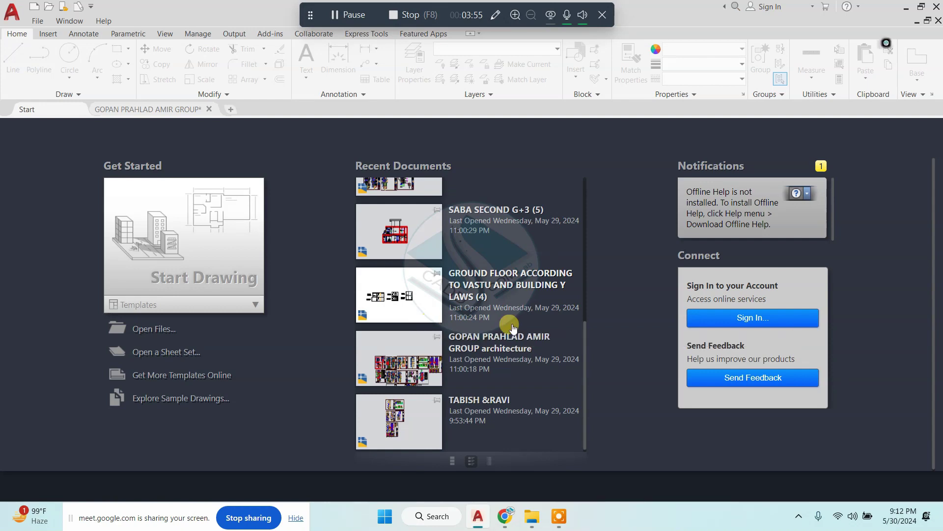
{"action": "scroll", "coordinate": [537, 329], "scroll_direction": "up", "scroll_amount": 3}
{"action": "scroll", "coordinate": [536, 327], "scroll_direction": "up", "scroll_amount": 3}
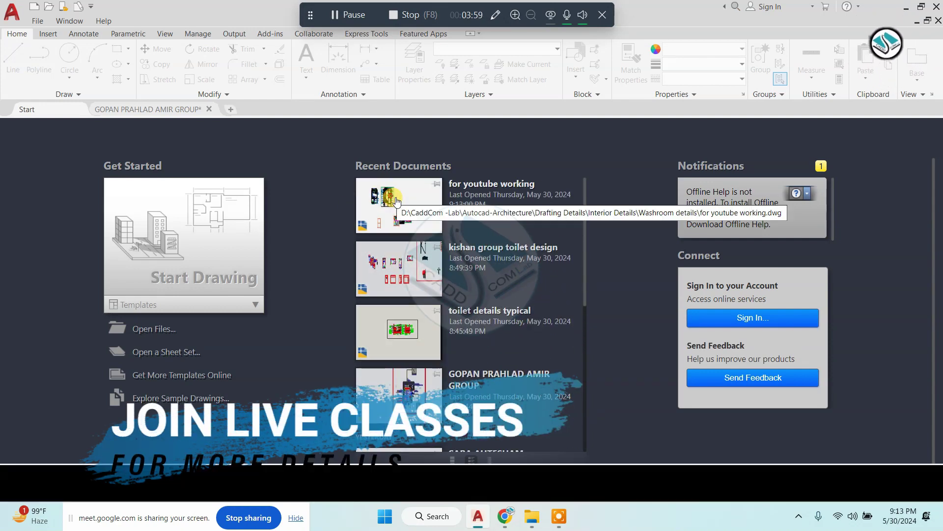
{"action": "left_click", "coordinate": [391, 208]}
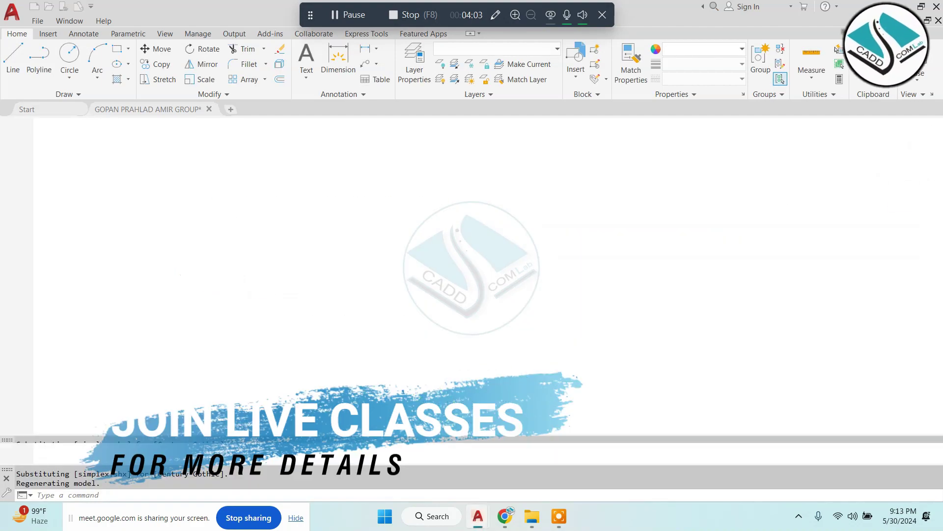
{"action": "scroll", "coordinate": [350, 231], "scroll_direction": "up", "scroll_amount": 3}
Step: Window-select the P.H. text and door symbol in the washroom drawing
{"action": "scroll", "coordinate": [401, 194], "scroll_direction": "up", "scroll_amount": 5}
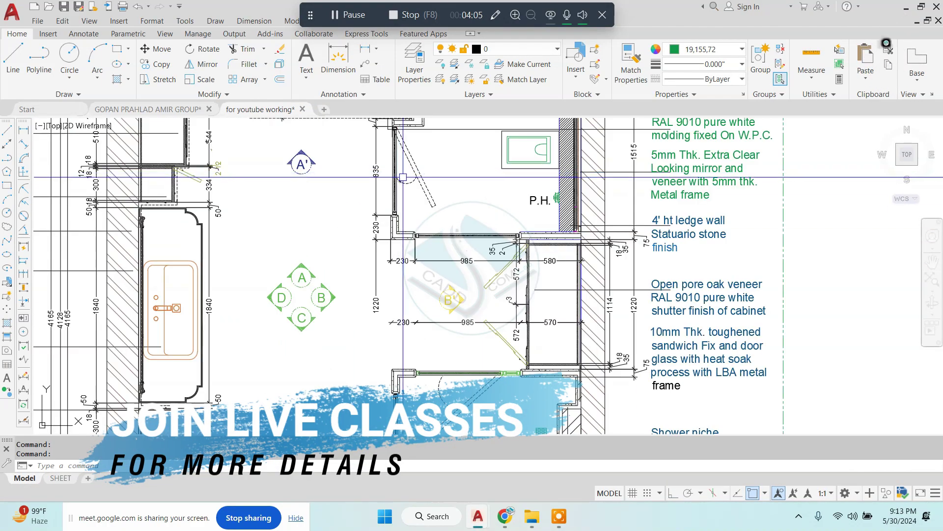
{"action": "scroll", "coordinate": [404, 190], "scroll_direction": "down", "scroll_amount": 3}
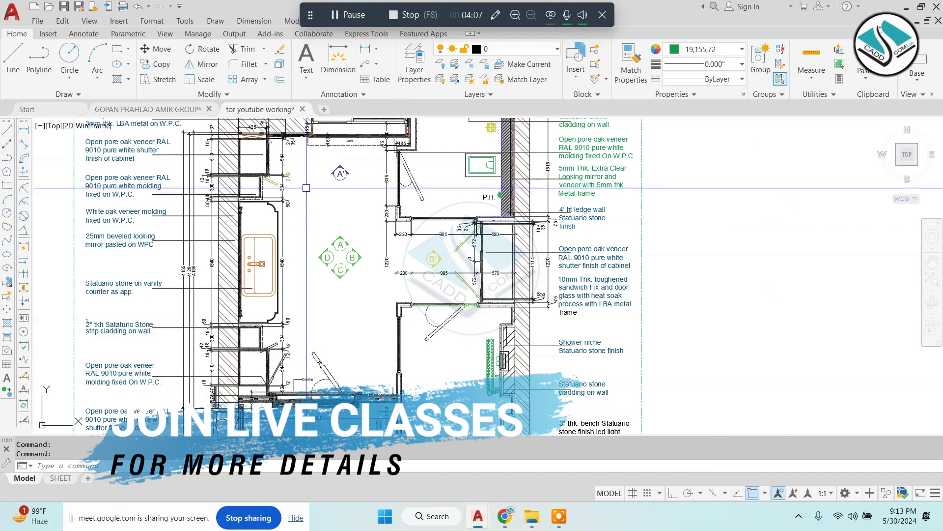
{"action": "scroll", "coordinate": [399, 204], "scroll_direction": "up", "scroll_amount": 3}
{"action": "scroll", "coordinate": [399, 204], "scroll_direction": "up", "scroll_amount": 2}
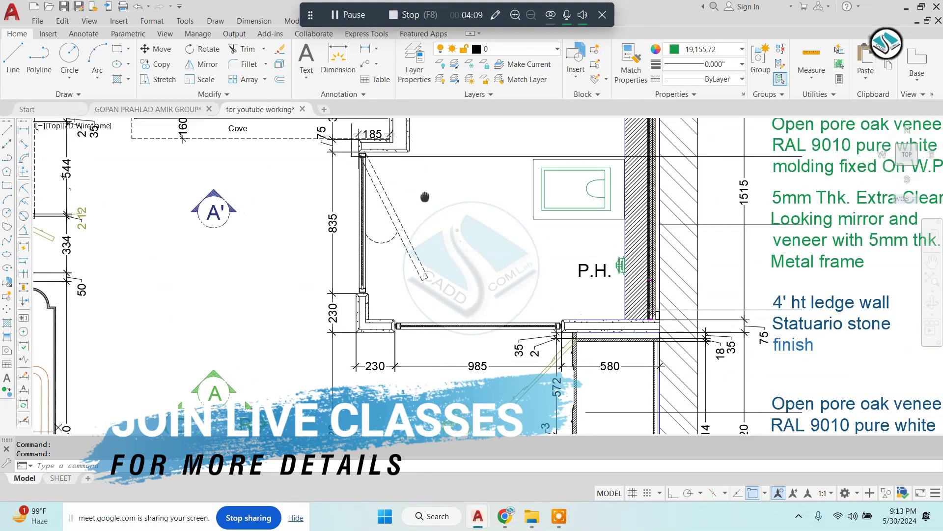
{"action": "scroll", "coordinate": [399, 204], "scroll_direction": "up", "scroll_amount": 2}
{"action": "scroll", "coordinate": [399, 204], "scroll_direction": "down", "scroll_amount": 1}
{"action": "scroll", "coordinate": [478, 243], "scroll_direction": "up", "scroll_amount": 2}
{"action": "scroll", "coordinate": [477, 244], "scroll_direction": "up", "scroll_amount": 2}
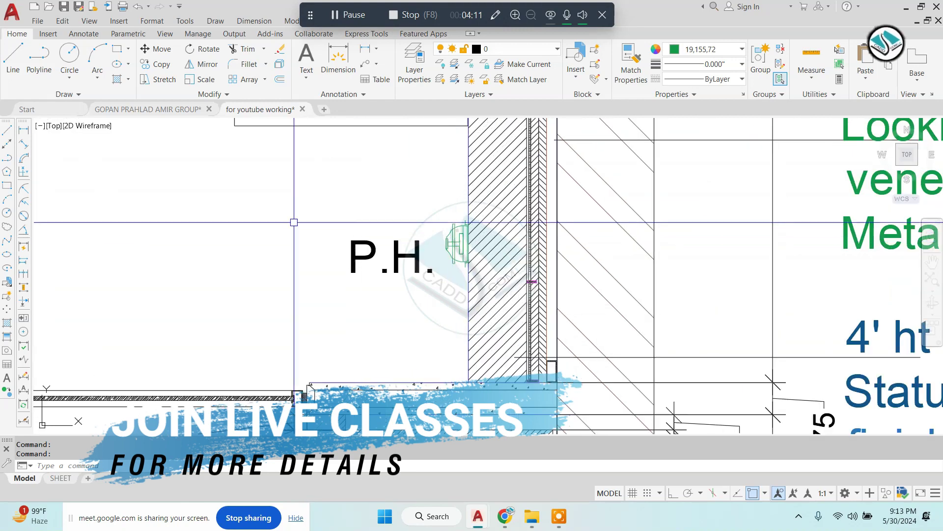
{"action": "key", "text": "Escape"}
{"action": "left_click", "coordinate": [290, 204]}
{"action": "left_click", "coordinate": [472, 304]}
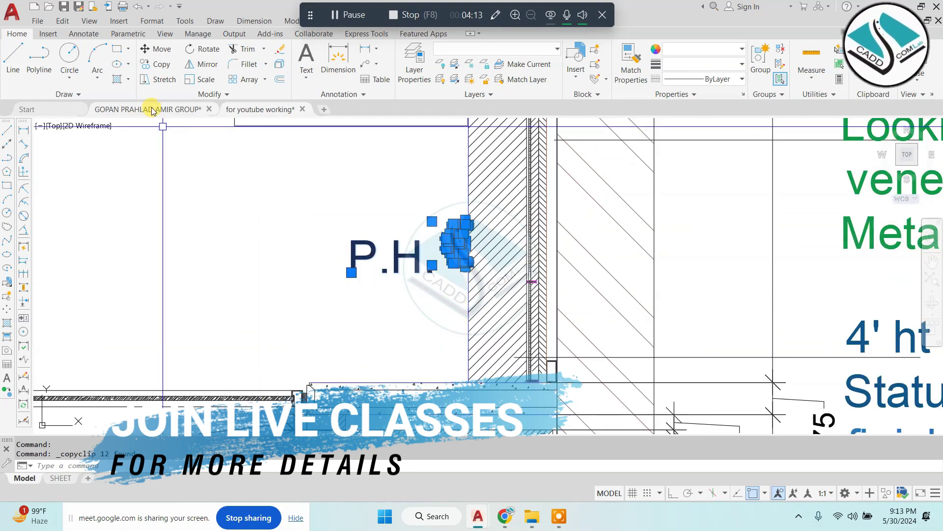
{"action": "left_click", "coordinate": [252, 109]}
{"action": "key", "text": "ctrl+v"}
{"action": "scroll", "coordinate": [344, 207], "scroll_direction": "down", "scroll_amount": 5}
{"action": "scroll", "coordinate": [344, 206], "scroll_direction": "down", "scroll_amount": 2}
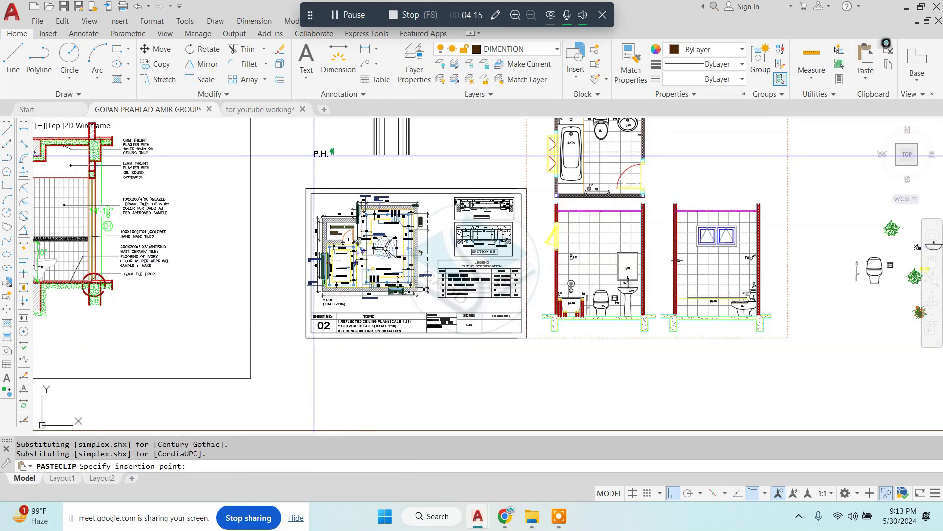
{"action": "scroll", "coordinate": [315, 162], "scroll_direction": "down", "scroll_amount": 1}
Step: Back in the washroom drawing, try selecting the door, then clear the selection
{"action": "key", "text": "ctrl+Tab"}
{"action": "scroll", "coordinate": [391, 227], "scroll_direction": "down", "scroll_amount": 2}
{"action": "scroll", "coordinate": [391, 227], "scroll_direction": "down", "scroll_amount": 1}
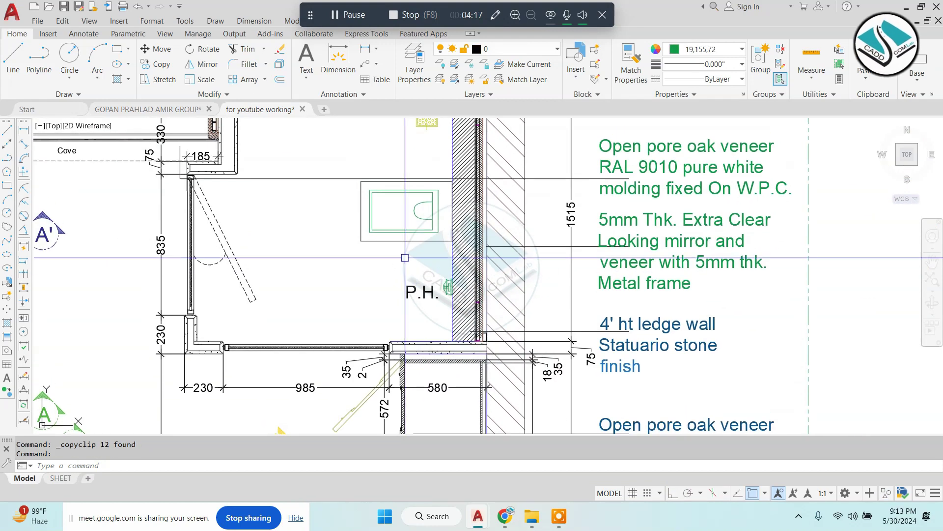
{"action": "scroll", "coordinate": [391, 227], "scroll_direction": "down", "scroll_amount": 1}
{"action": "scroll", "coordinate": [392, 227], "scroll_direction": "up", "scroll_amount": 3}
{"action": "scroll", "coordinate": [337, 270], "scroll_direction": "up", "scroll_amount": 1}
{"action": "left_click", "coordinate": [368, 290]}
{"action": "left_click", "coordinate": [305, 311]}
{"action": "scroll", "coordinate": [314, 269], "scroll_direction": "down", "scroll_amount": 1}
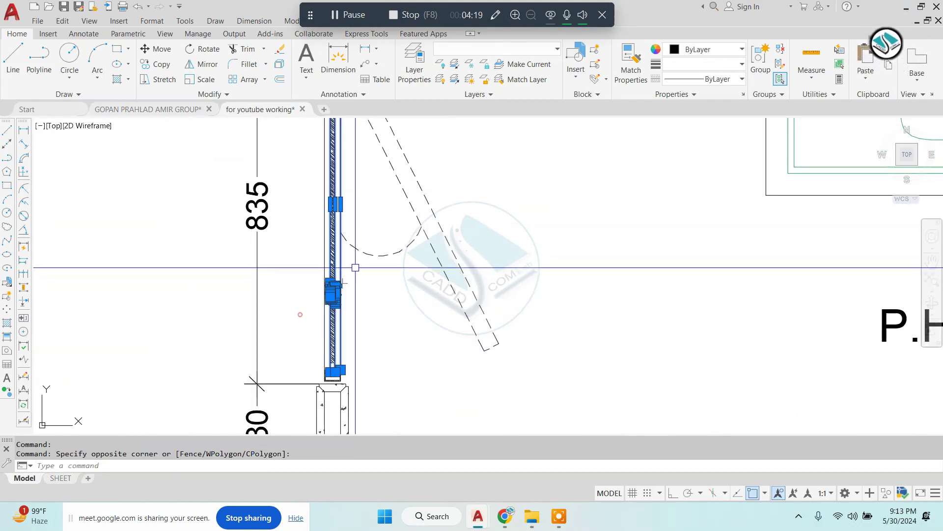
{"action": "middle_click_drag", "start_coordinate": [353, 270], "coordinate": [422, 277]}
{"action": "key", "text": "Escape"}
{"action": "key", "text": "Escape"}
{"action": "scroll", "coordinate": [403, 150], "scroll_direction": "up", "scroll_amount": 2}
{"action": "scroll", "coordinate": [510, 144], "scroll_direction": "up", "scroll_amount": 1}
{"action": "scroll", "coordinate": [388, 230], "scroll_direction": "down", "scroll_amount": 1}
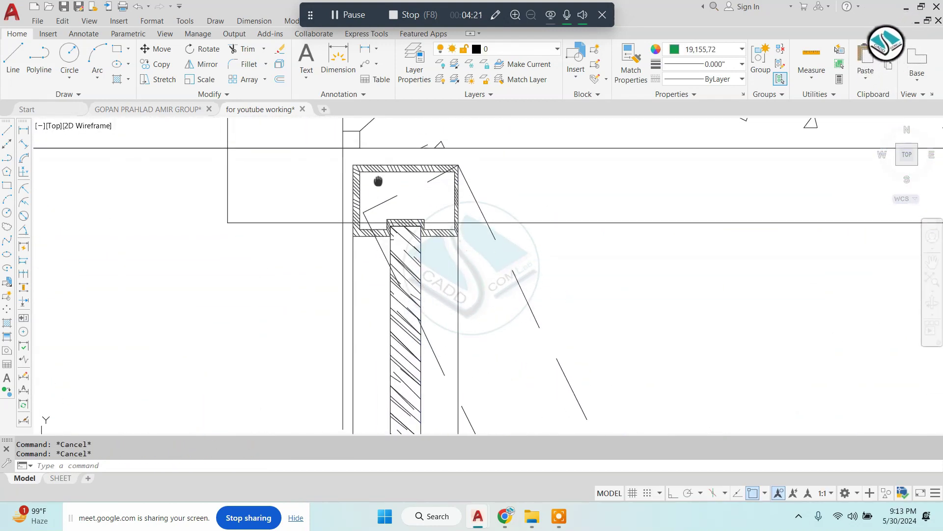
{"action": "scroll", "coordinate": [423, 231], "scroll_direction": "down", "scroll_amount": 3}
Step: Select the door's top frame, door panel and bottom frame
{"action": "left_click", "coordinate": [379, 202]}
{"action": "left_click", "coordinate": [534, 292]}
{"action": "scroll", "coordinate": [457, 258], "scroll_direction": "up", "scroll_amount": 3}
{"action": "left_click", "coordinate": [579, 273]}
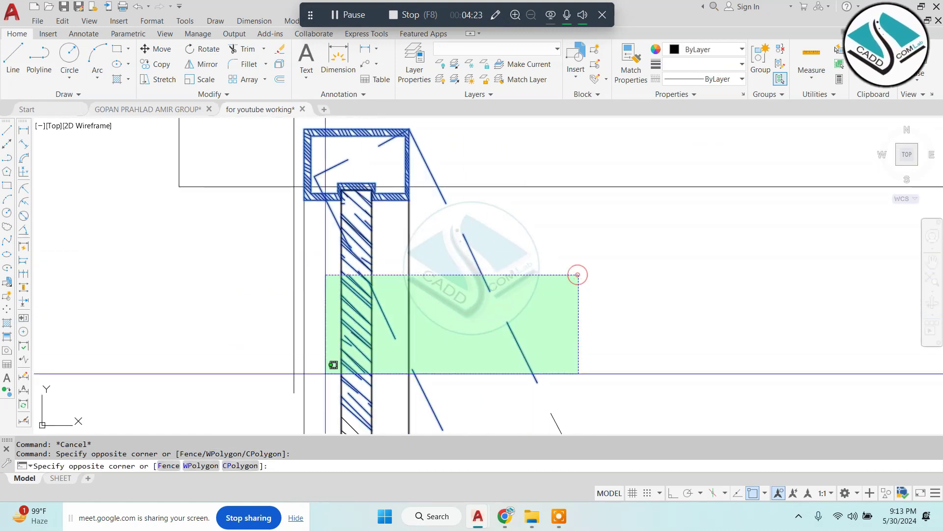
{"action": "left_click", "coordinate": [298, 383]}
{"action": "scroll", "coordinate": [297, 382], "scroll_direction": "down", "scroll_amount": 2}
{"action": "middle_click_drag", "start_coordinate": [295, 373], "coordinate": [236, 206]}
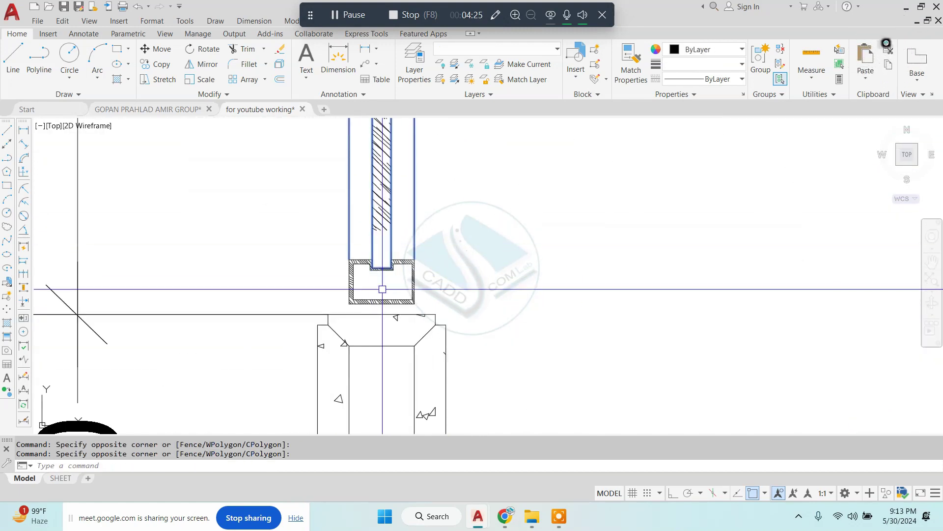
{"action": "scroll", "coordinate": [235, 218], "scroll_direction": "up", "scroll_amount": 2}
{"action": "left_click", "coordinate": [211, 211]}
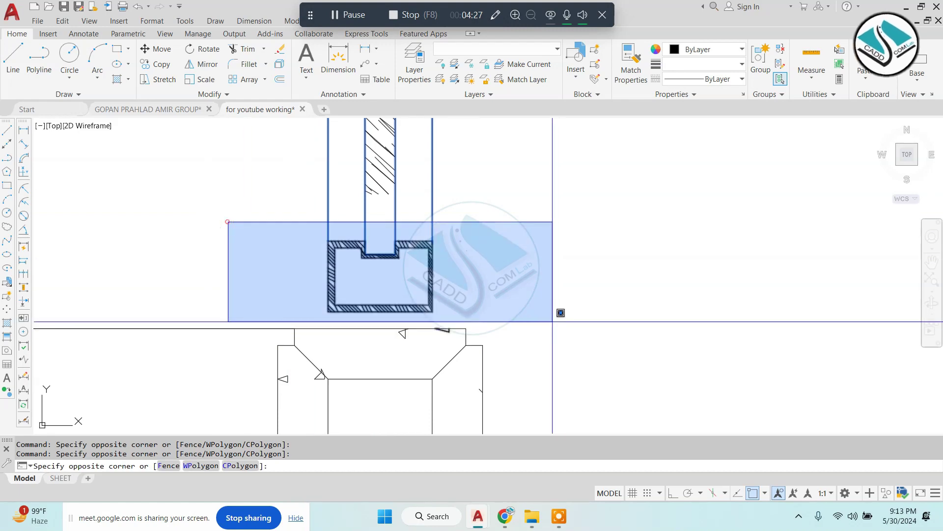
{"action": "left_click", "coordinate": [551, 316]}
{"action": "scroll", "coordinate": [490, 248], "scroll_direction": "down", "scroll_amount": 3}
Step: Add the door-bottom pieces and the L-shaped wall corner to the selection
{"action": "scroll", "coordinate": [495, 270], "scroll_direction": "up", "scroll_amount": 2}
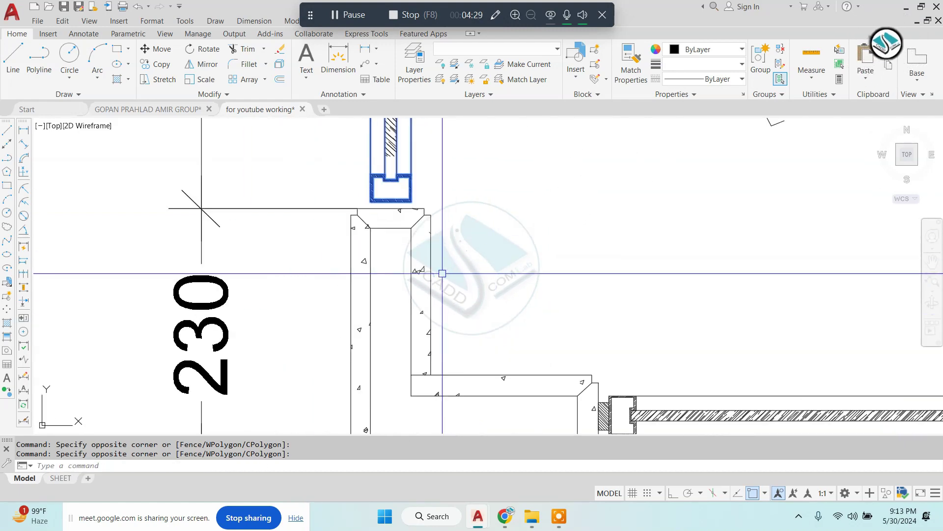
{"action": "left_click", "coordinate": [326, 185]}
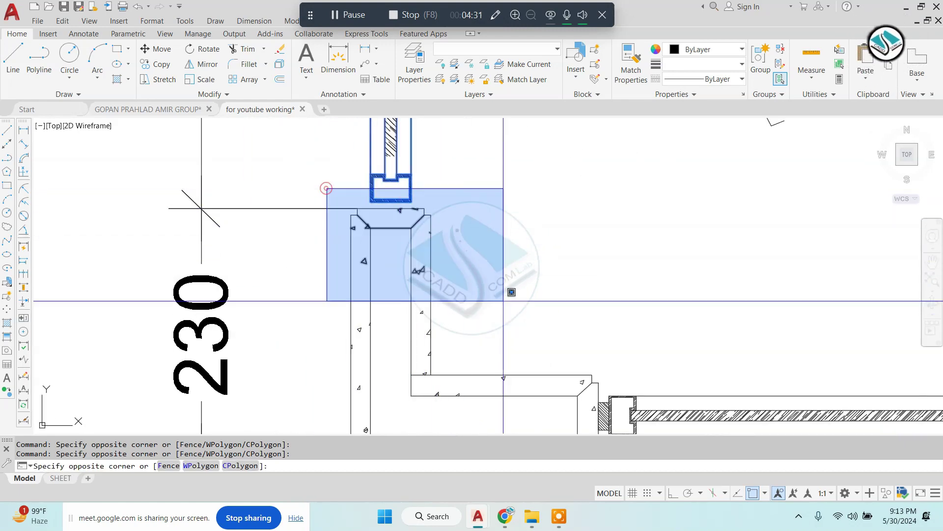
{"action": "left_click", "coordinate": [500, 312]}
{"action": "scroll", "coordinate": [384, 211], "scroll_direction": "up", "scroll_amount": 2}
{"action": "left_click", "coordinate": [513, 206]}
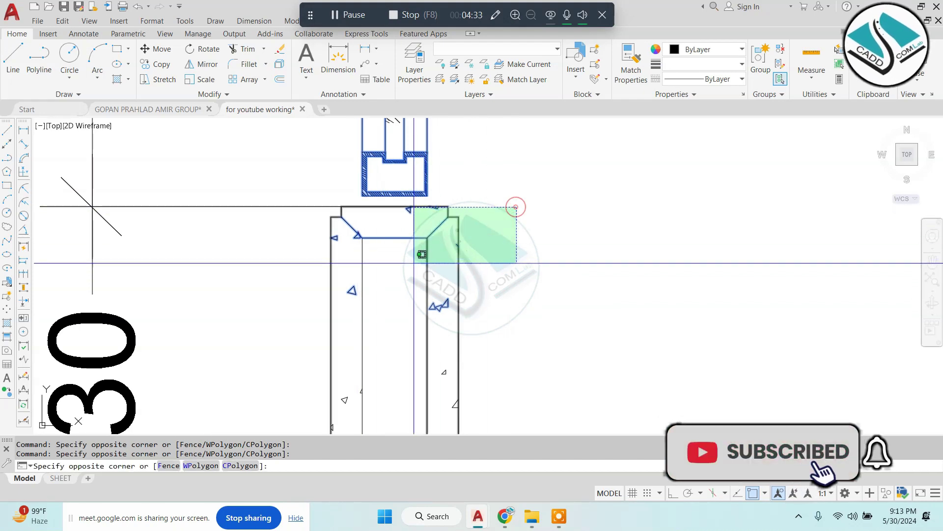
{"action": "left_click", "coordinate": [413, 265]}
{"action": "scroll", "coordinate": [492, 241], "scroll_direction": "down", "scroll_amount": 3}
{"action": "middle_click_drag", "start_coordinate": [493, 242], "coordinate": [478, 267]}
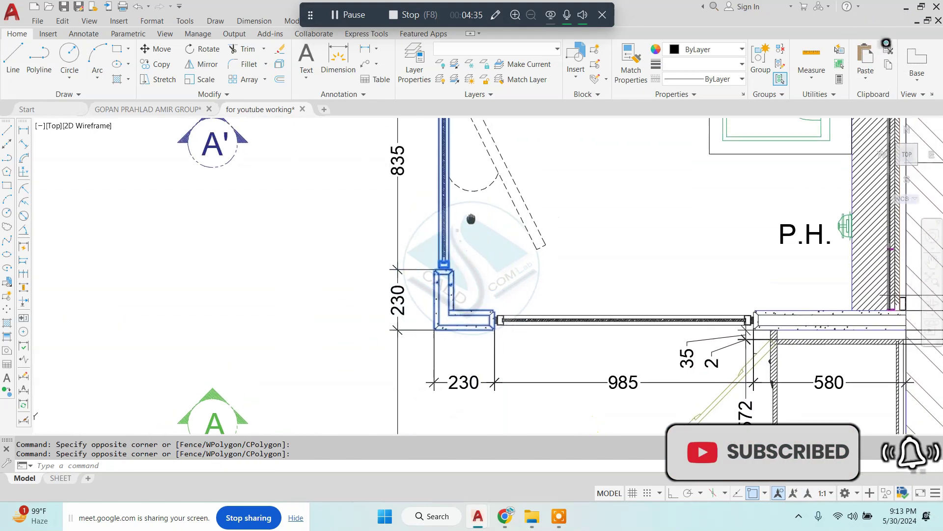
{"action": "mouse_move", "coordinate": [472, 216]}
{"action": "middle_mouse_down"}
{"action": "mouse_move", "coordinate": [444, 271]}
{"action": "mouse_move", "coordinate": [443, 367]}
{"action": "middle_mouse_up"}
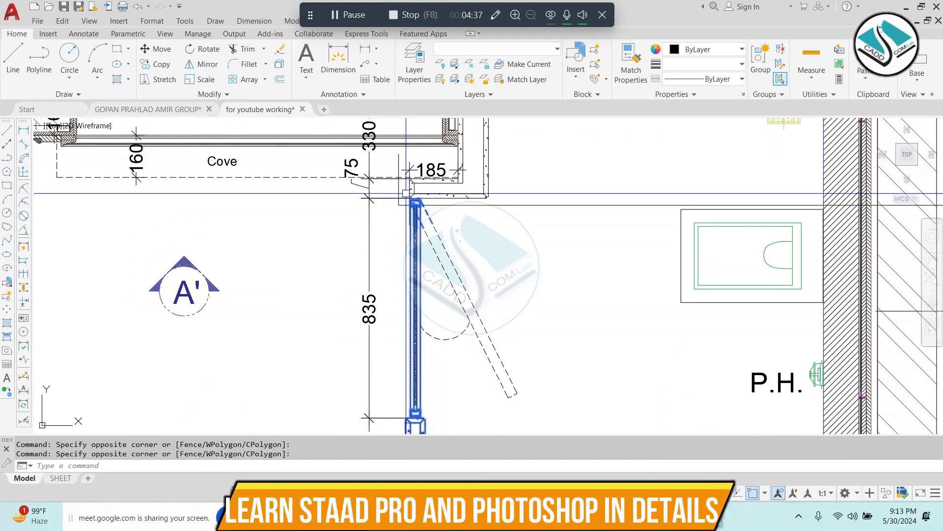
{"action": "scroll", "coordinate": [467, 294], "scroll_direction": "up", "scroll_amount": 2}
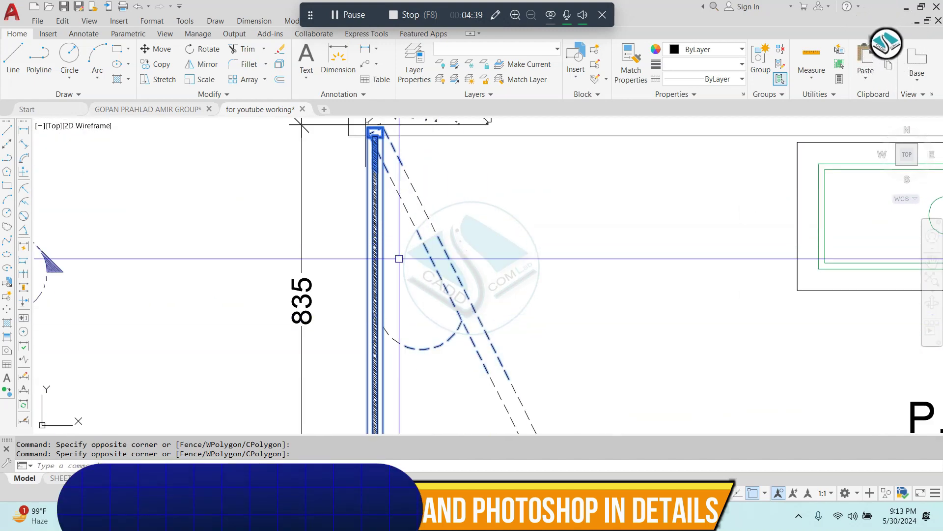
{"action": "scroll", "coordinate": [400, 257], "scroll_direction": "down", "scroll_amount": 2}
{"action": "left_click", "coordinate": [327, 185]}
{"action": "left_click", "coordinate": [514, 382]}
{"action": "key", "text": "ctrl+c"}
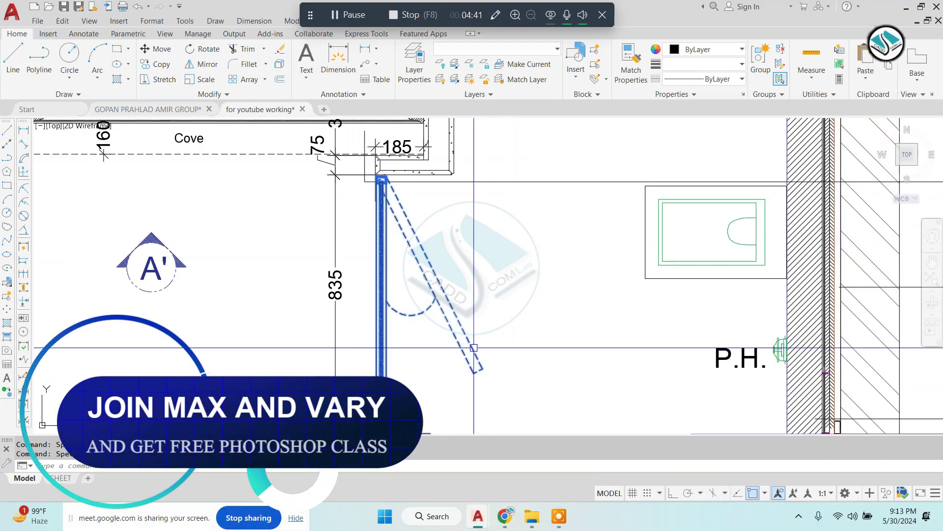
{"action": "left_click", "coordinate": [162, 109]}
Step: Paste the door, then erase the long elevation lines with E
{"action": "key", "text": "ctrl+v"}
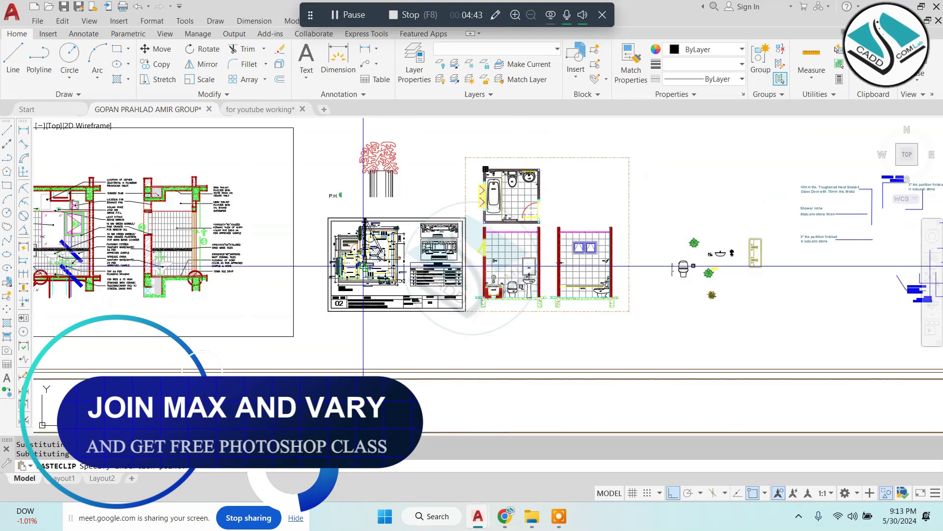
{"action": "scroll", "coordinate": [271, 270], "scroll_direction": "down", "scroll_amount": 3}
{"action": "scroll", "coordinate": [249, 274], "scroll_direction": "up", "scroll_amount": 4}
{"action": "mouse_move", "coordinate": [249, 274]}
{"action": "middle_mouse_down"}
{"action": "mouse_move", "coordinate": [419, 231]}
{"action": "mouse_move", "coordinate": [424, 241]}
{"action": "middle_mouse_up"}
{"action": "left_click", "coordinate": [666, 270]}
{"action": "left_click", "coordinate": [581, 400]}
{"action": "type", "text": "e"}
{"action": "key", "text": "Return"}
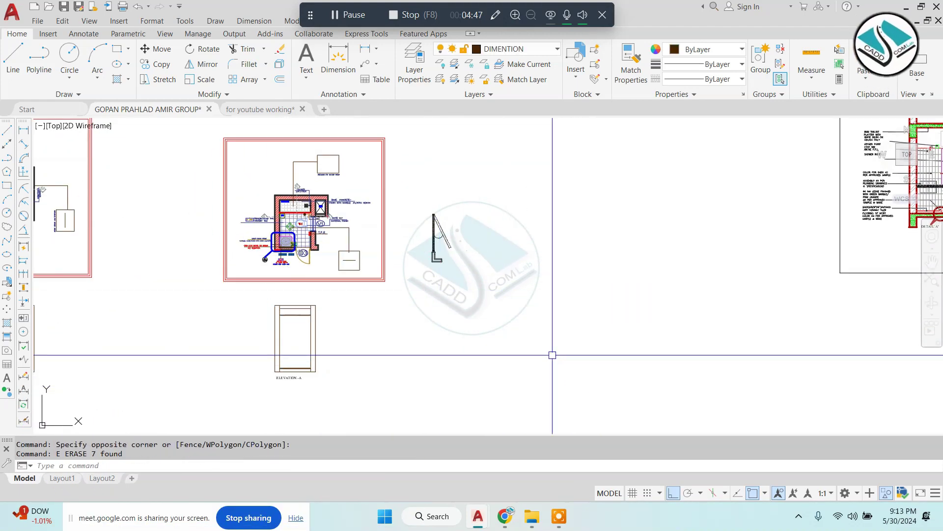
Step: Try moving the pasted door toward the toilet plan, then cancel the move
{"action": "scroll", "coordinate": [551, 353], "scroll_direction": "down", "scroll_amount": 5}
{"action": "scroll", "coordinate": [436, 242], "scroll_direction": "up", "scroll_amount": 7}
{"action": "left_click", "coordinate": [632, 175]}
{"action": "left_click", "coordinate": [539, 320]}
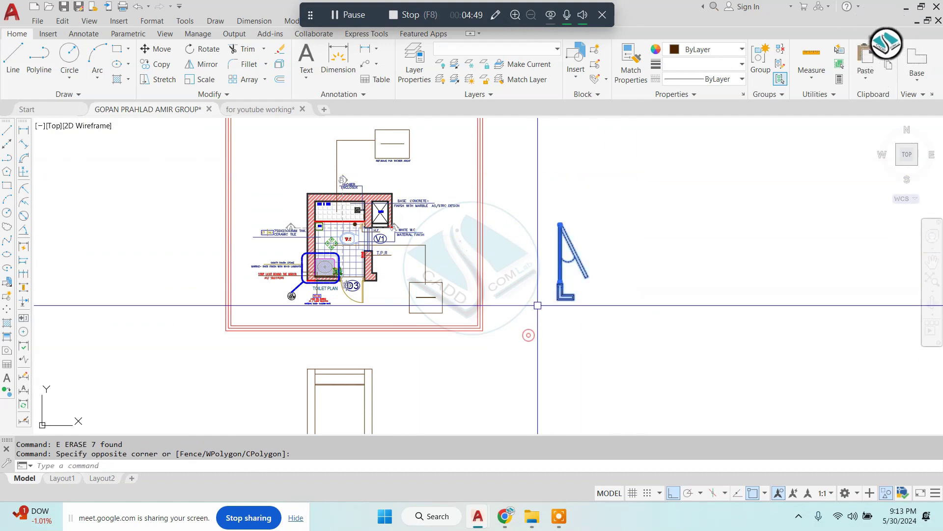
{"action": "key", "text": "m"}
{"action": "key", "text": "Return"}
{"action": "left_click", "coordinate": [561, 225]}
{"action": "scroll", "coordinate": [560, 225], "scroll_direction": "down", "scroll_amount": 3}
{"action": "middle_click_drag", "start_coordinate": [107, 304], "coordinate": [500, 228]}
{"action": "middle_click_drag", "start_coordinate": [506, 263], "coordinate": [436, 278]}
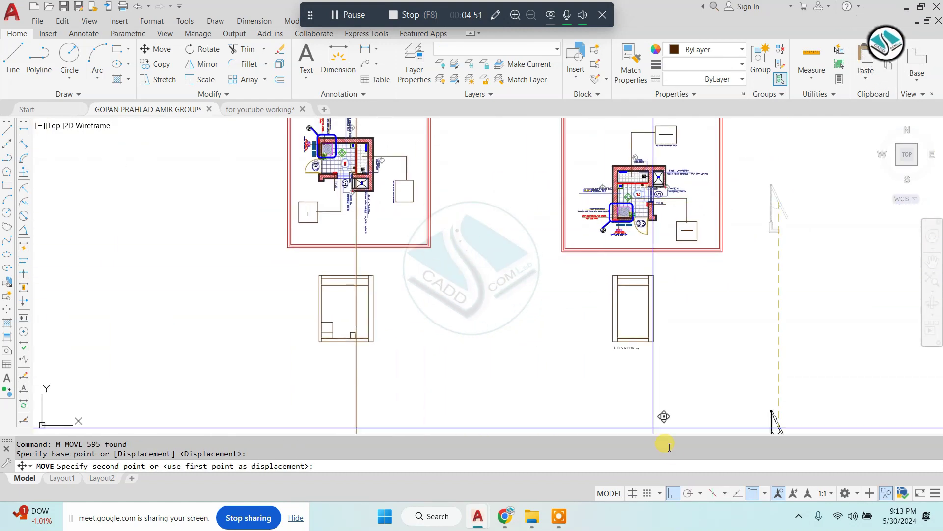
{"action": "left_click", "coordinate": [674, 492]}
{"action": "scroll", "coordinate": [632, 155], "scroll_direction": "up", "scroll_amount": 4}
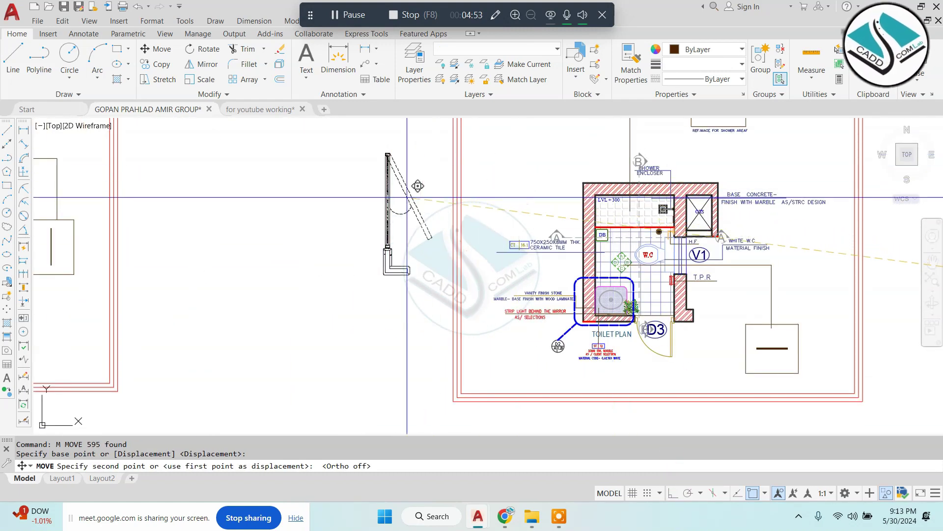
{"action": "scroll", "coordinate": [366, 200], "scroll_direction": "up", "scroll_amount": 2}
{"action": "key", "text": "Escape"}
Step: Reselect the door and its wall corner with a crossing window, then clear it
{"action": "scroll", "coordinate": [393, 196], "scroll_direction": "down", "scroll_amount": 2}
{"action": "scroll", "coordinate": [563, 237], "scroll_direction": "up", "scroll_amount": 2}
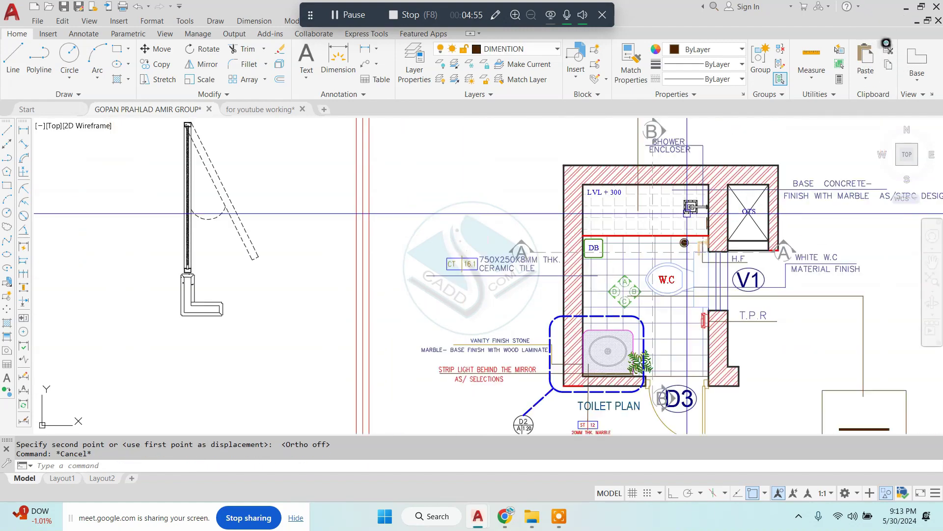
{"action": "scroll", "coordinate": [563, 238], "scroll_direction": "up", "scroll_amount": 3}
{"action": "scroll", "coordinate": [563, 237], "scroll_direction": "down", "scroll_amount": 5}
{"action": "scroll", "coordinate": [351, 222], "scroll_direction": "up", "scroll_amount": 5}
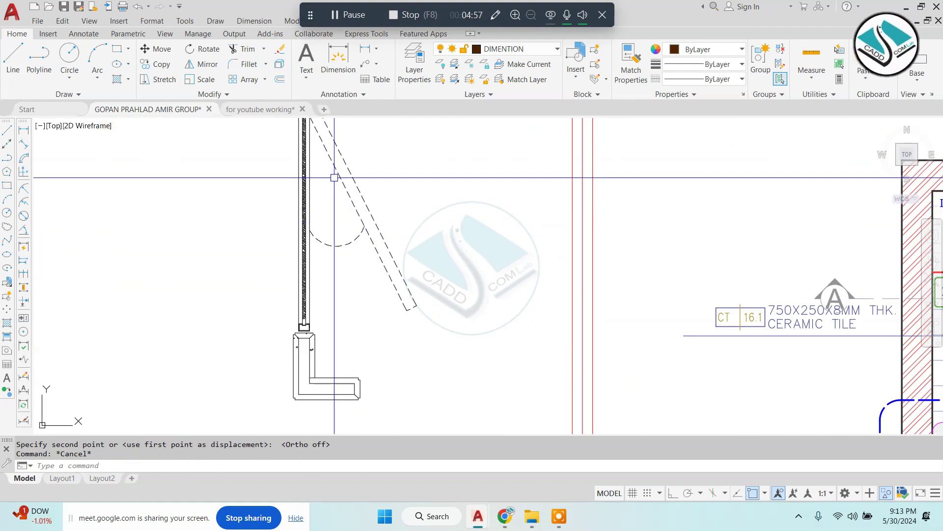
{"action": "scroll", "coordinate": [430, 300], "scroll_direction": "down", "scroll_amount": 2}
{"action": "left_click", "coordinate": [430, 143]}
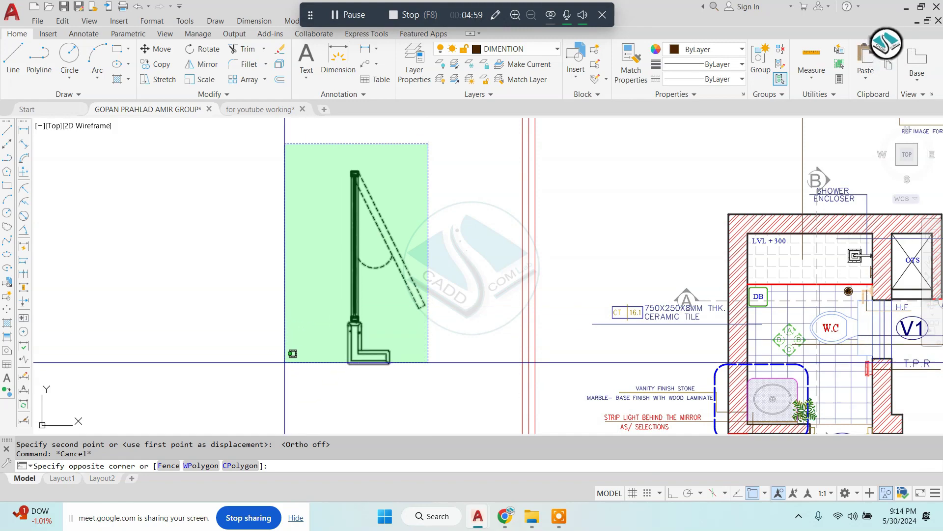
{"action": "left_click", "coordinate": [283, 362]}
{"action": "scroll", "coordinate": [361, 274], "scroll_direction": "down", "scroll_amount": 2}
{"action": "scroll", "coordinate": [537, 221], "scroll_direction": "up", "scroll_amount": 3}
{"action": "scroll", "coordinate": [537, 221], "scroll_direction": "down", "scroll_amount": 3}
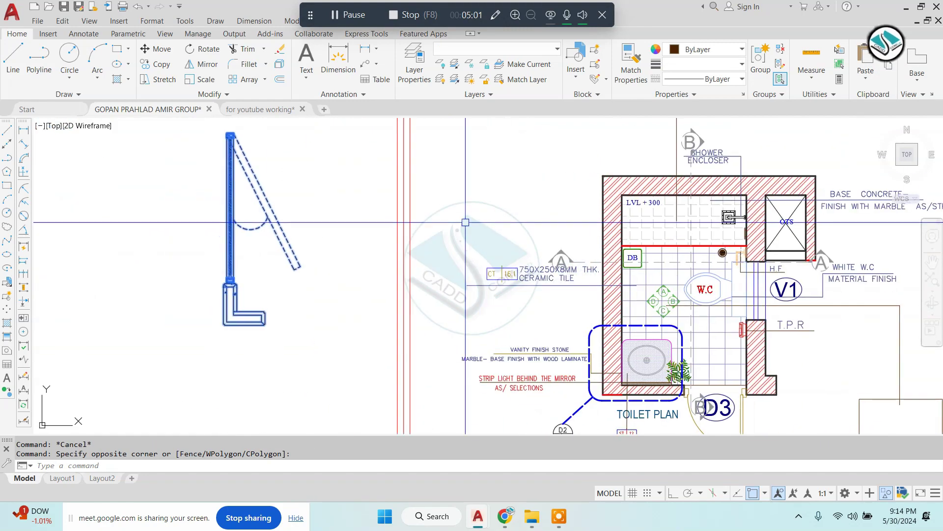
{"action": "scroll", "coordinate": [276, 172], "scroll_direction": "up", "scroll_amount": 4}
{"action": "key", "text": "Escape"}
Step: Pan up toward the top of the wall and cancel a selection window on the elevation
{"action": "middle_click_drag", "start_coordinate": [276, 171], "coordinate": [487, 197]}
{"action": "scroll", "coordinate": [379, 131], "scroll_direction": "up", "scroll_amount": 2}
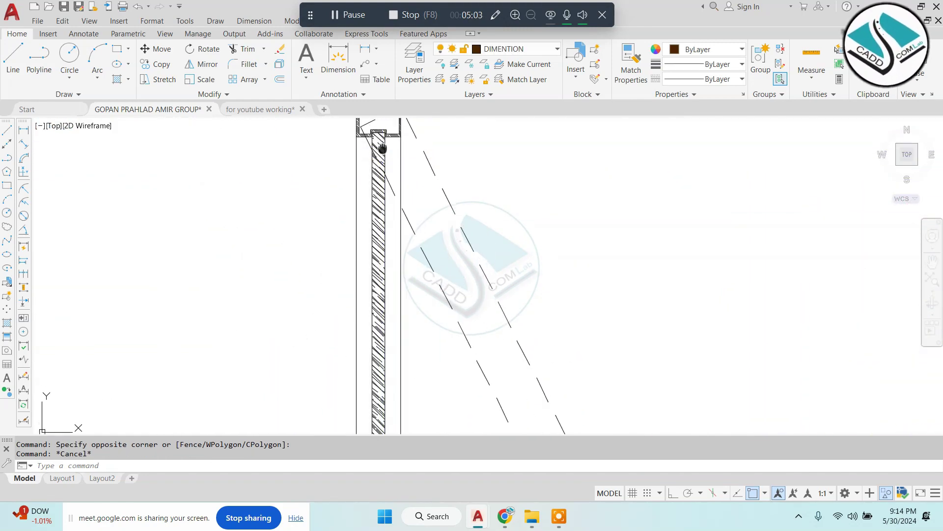
{"action": "scroll", "coordinate": [385, 164], "scroll_direction": "down", "scroll_amount": 3}
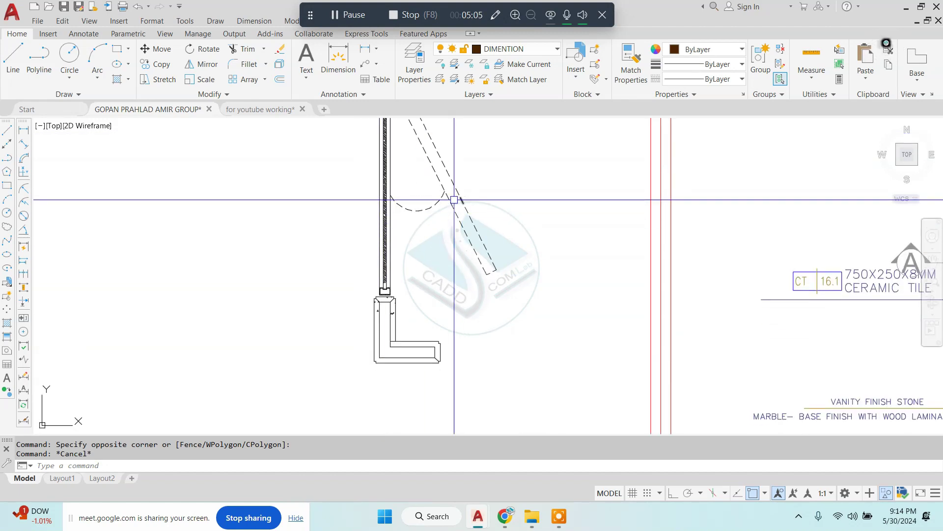
{"action": "scroll", "coordinate": [436, 200], "scroll_direction": "down", "scroll_amount": 5}
{"action": "scroll", "coordinate": [406, 218], "scroll_direction": "up", "scroll_amount": 5}
{"action": "left_click", "coordinate": [356, 238]}
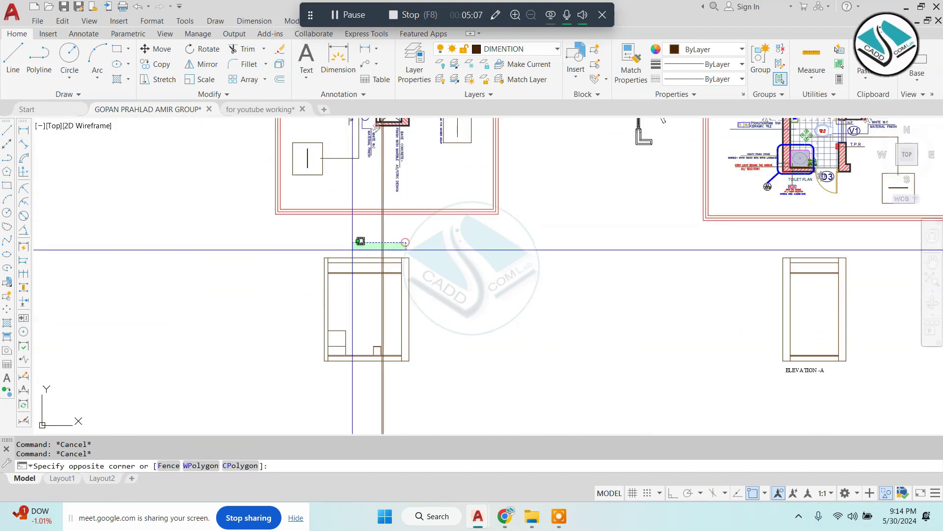
{"action": "key", "text": "Escape"}
{"action": "key", "text": "Escape"}
{"action": "scroll", "coordinate": [402, 307], "scroll_direction": "up", "scroll_amount": 4}
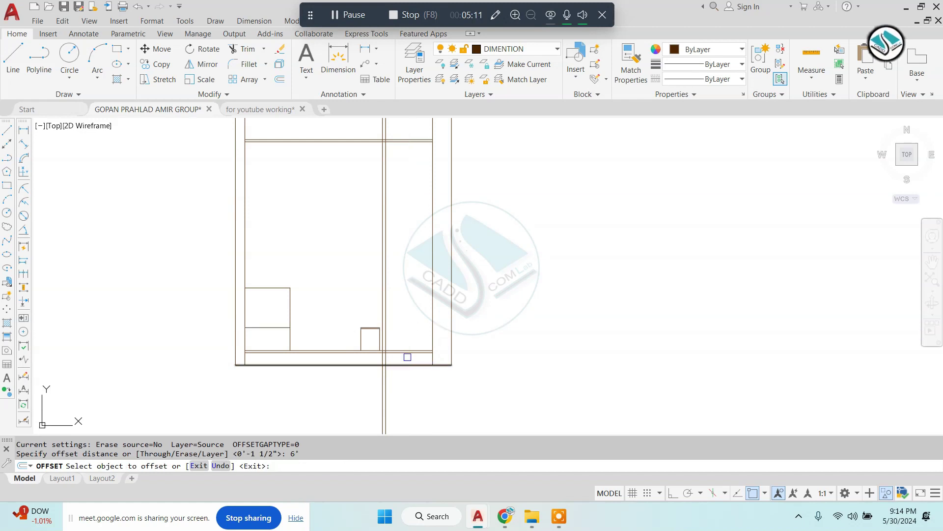
Step: Offset the bottom base line upward by a distance of 1
{"action": "left_click", "coordinate": [407, 352]}
{"action": "left_click", "coordinate": [409, 316]}
{"action": "type", "text": "1"}
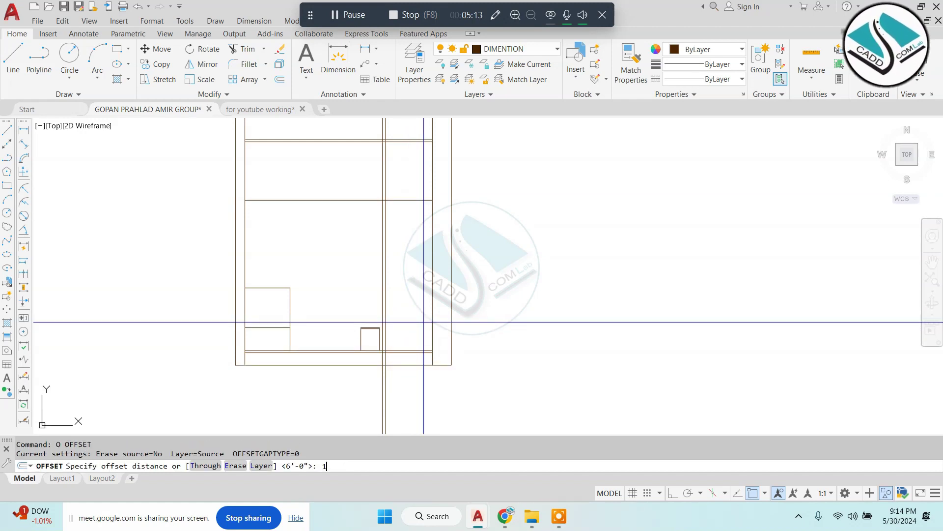
{"action": "key", "text": "Return"}
{"action": "key", "text": "Escape"}
Step: Trim the excess overlapping line segments around the door opening
{"action": "type", "text": "tr"}
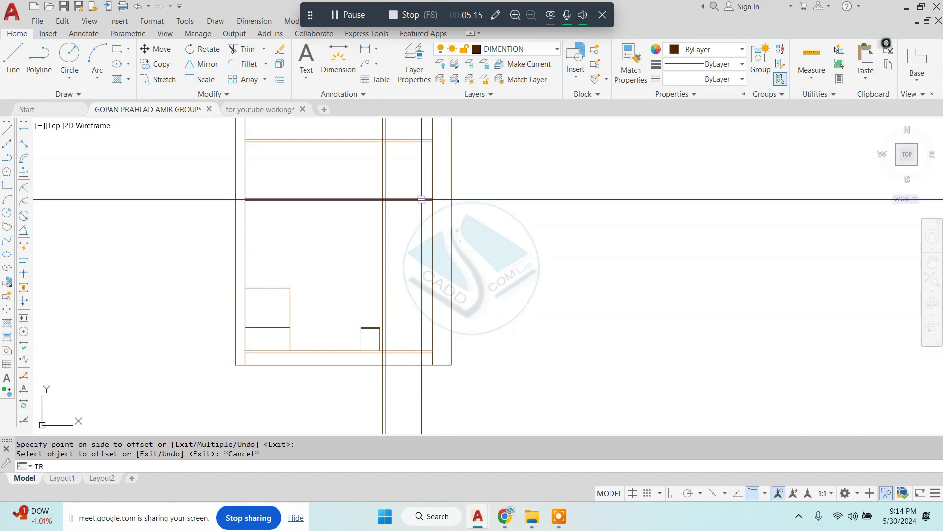
{"action": "key", "text": "Return"}
{"action": "left_click", "coordinate": [369, 175]}
{"action": "left_click", "coordinate": [331, 253]}
{"action": "scroll", "coordinate": [409, 179], "scroll_direction": "up", "scroll_amount": 2}
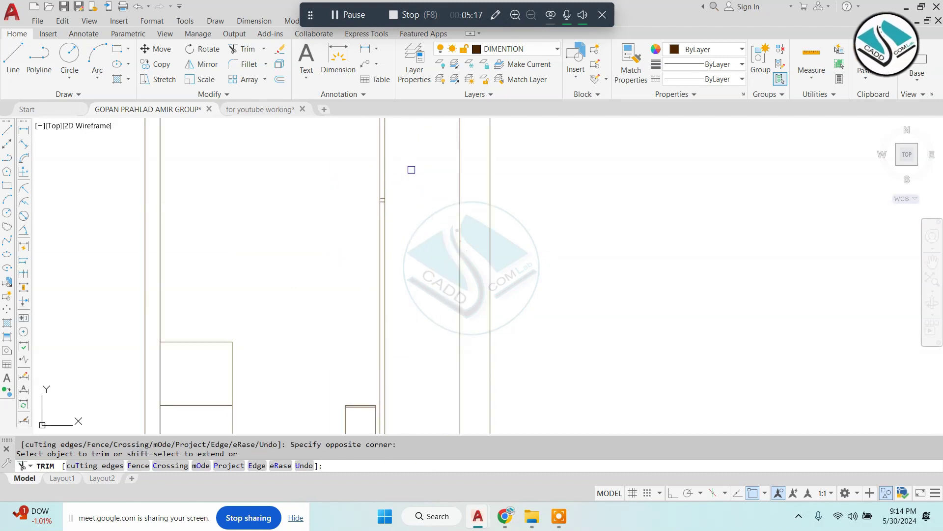
{"action": "scroll", "coordinate": [341, 174], "scroll_direction": "down", "scroll_amount": 2}
{"action": "scroll", "coordinate": [392, 265], "scroll_direction": "up", "scroll_amount": 1}
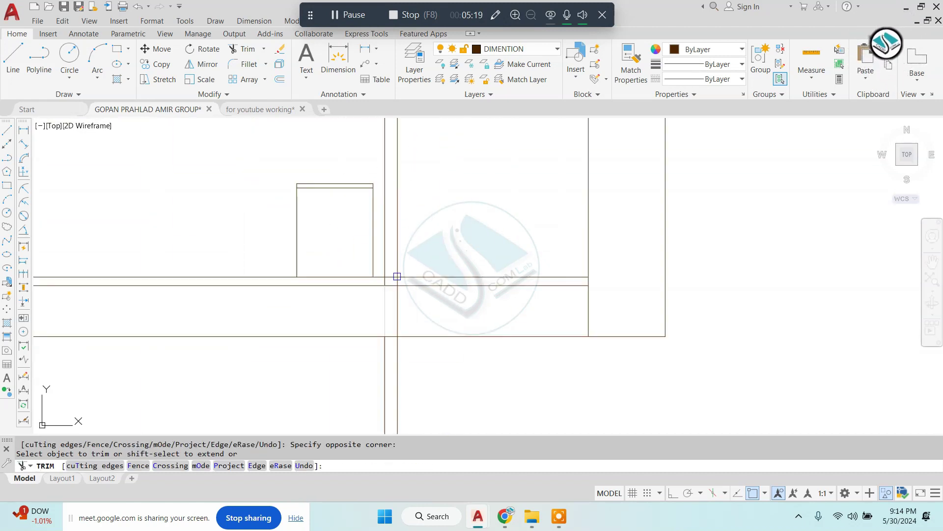
{"action": "scroll", "coordinate": [395, 275], "scroll_direction": "up", "scroll_amount": 2}
{"action": "left_click", "coordinate": [308, 288]}
{"action": "key", "text": "Escape"}
{"action": "scroll", "coordinate": [405, 287], "scroll_direction": "down", "scroll_amount": 2}
Step: Erase two extra lines from the elevation
{"action": "type", "text": "e"}
{"action": "key", "text": "Return"}
{"action": "left_click", "coordinate": [326, 383]}
{"action": "left_click", "coordinate": [432, 205]}
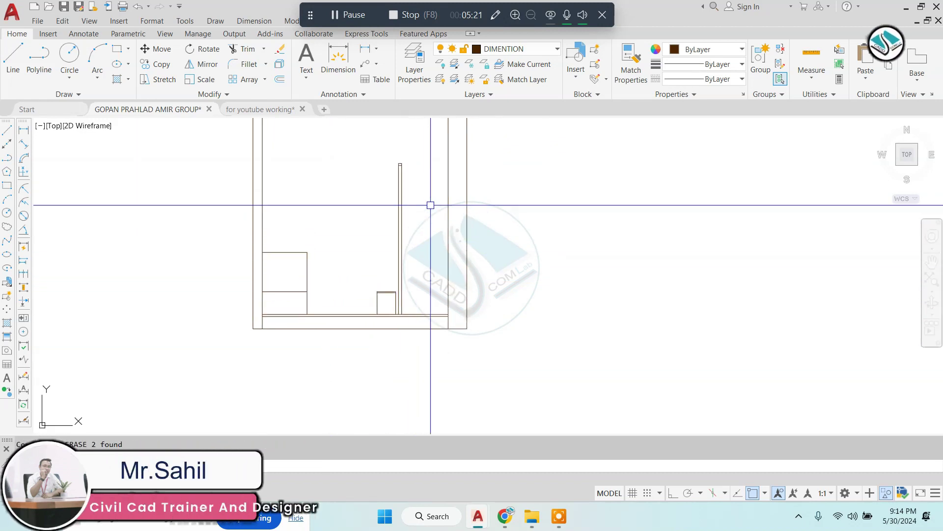
{"action": "key", "text": "Return"}
{"action": "scroll", "coordinate": [419, 192], "scroll_direction": "up", "scroll_amount": 1}
{"action": "scroll", "coordinate": [352, 189], "scroll_direction": "up", "scroll_amount": 2}
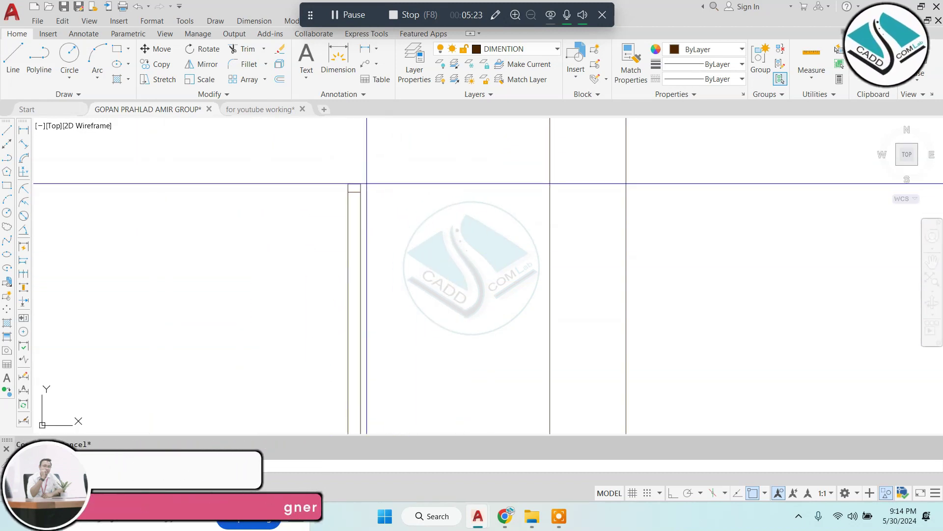
Step: Draw a line across the top of the door opening
{"action": "type", "text": "l"}
{"action": "key", "text": "Return"}
{"action": "left_click", "coordinate": [360, 185]}
{"action": "left_click", "coordinate": [703, 180]}
{"action": "key", "text": "Escape"}
{"action": "key", "text": "Return"}
{"action": "key", "text": "Escape"}
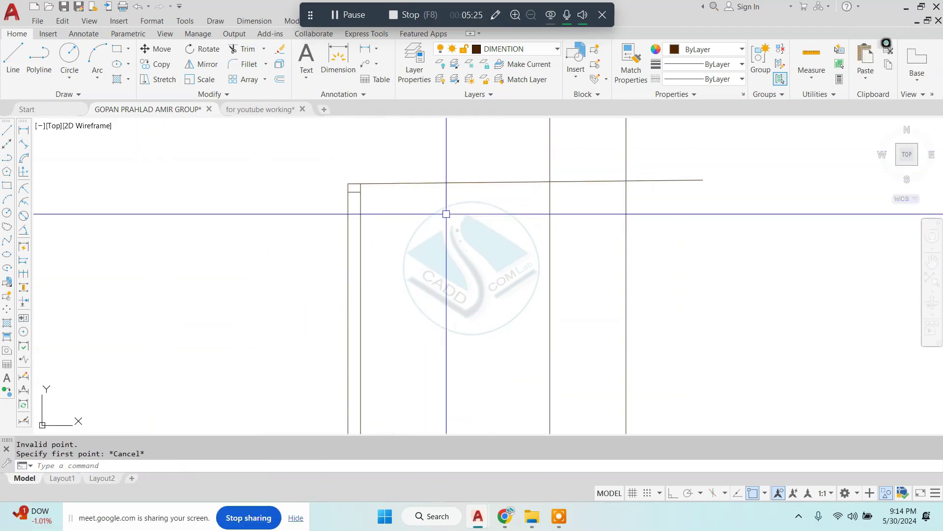
Step: Replace the sloped head line with straight horizontal door-head lines
{"action": "left_click", "coordinate": [502, 150]}
{"action": "type", "text": "e"}
{"action": "key", "text": "Return"}
{"action": "key", "text": "Escape"}
{"action": "left_click", "coordinate": [437, 172]}
{"action": "left_click", "coordinate": [460, 223]}
{"action": "type", "text": "e"}
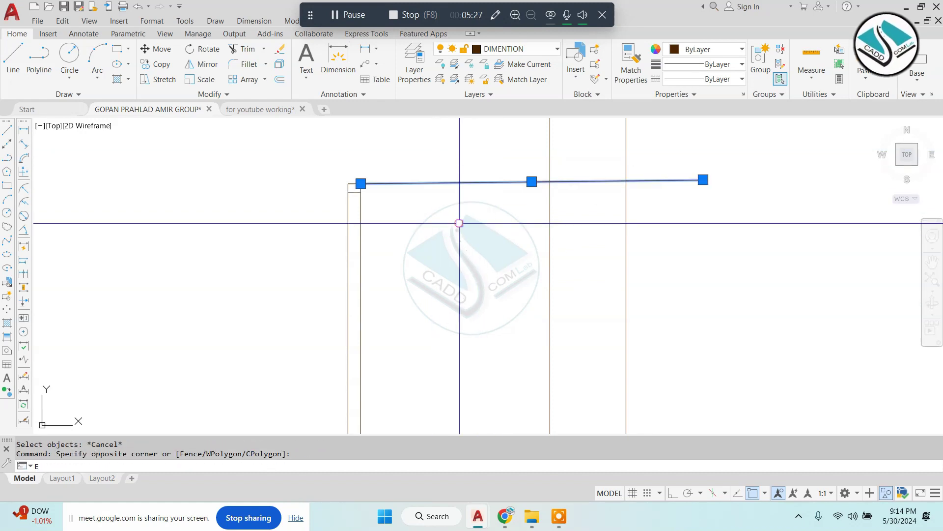
{"action": "type", "text": "l"}
{"action": "key", "text": "Return"}
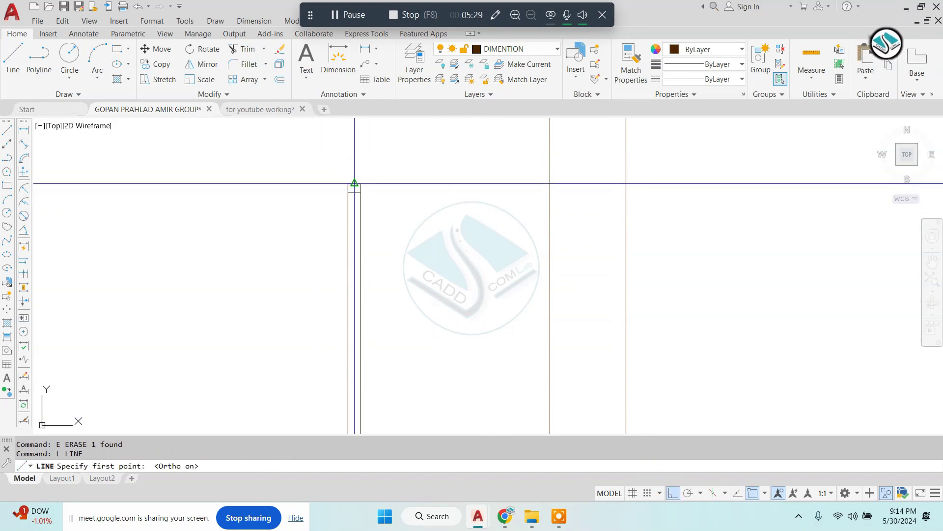
{"action": "left_click", "coordinate": [718, 184]}
{"action": "key", "text": "Escape"}
{"action": "key", "text": "Return"}
{"action": "left_click", "coordinate": [361, 191]}
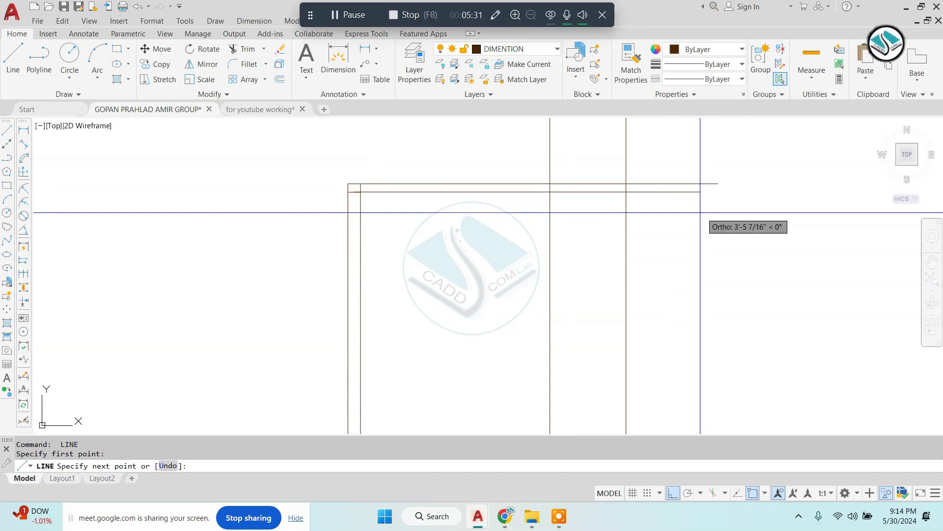
Step: Erase the two leftover lines near the door head
{"action": "key", "text": "Escape"}
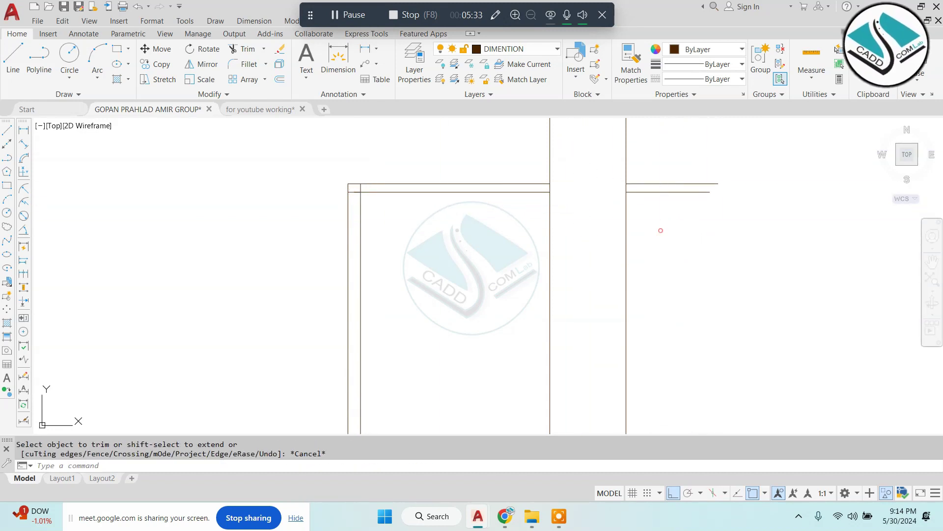
{"action": "left_click", "coordinate": [660, 226]}
{"action": "type", "text": "e"}
{"action": "key", "text": "Return"}
{"action": "scroll", "coordinate": [470, 219], "scroll_direction": "down", "scroll_amount": 5}
{"action": "key", "text": "Escape"}
{"action": "scroll", "coordinate": [453, 207], "scroll_direction": "up", "scroll_amount": 3}
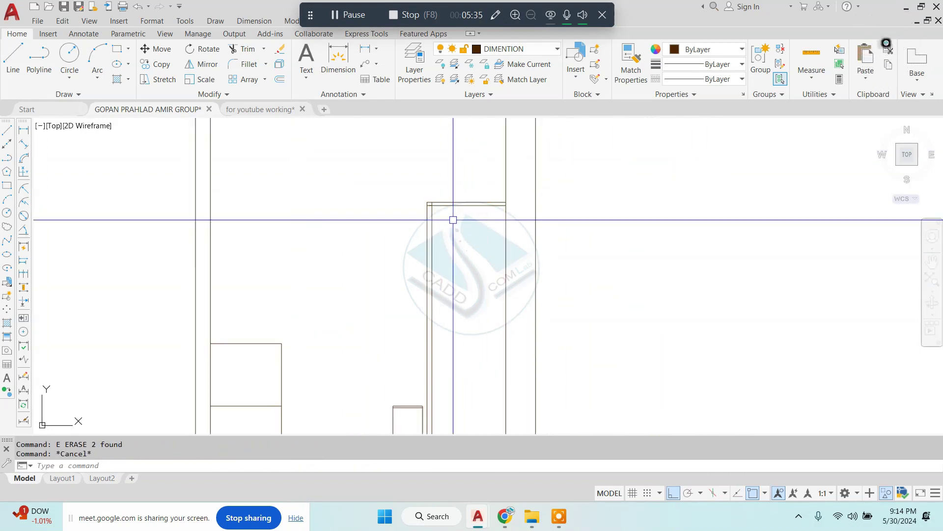
{"action": "scroll", "coordinate": [429, 204], "scroll_direction": "up", "scroll_amount": 2}
Step: Draw a tall narrow frame rectangle down from the door head
{"action": "type", "text": "h"}
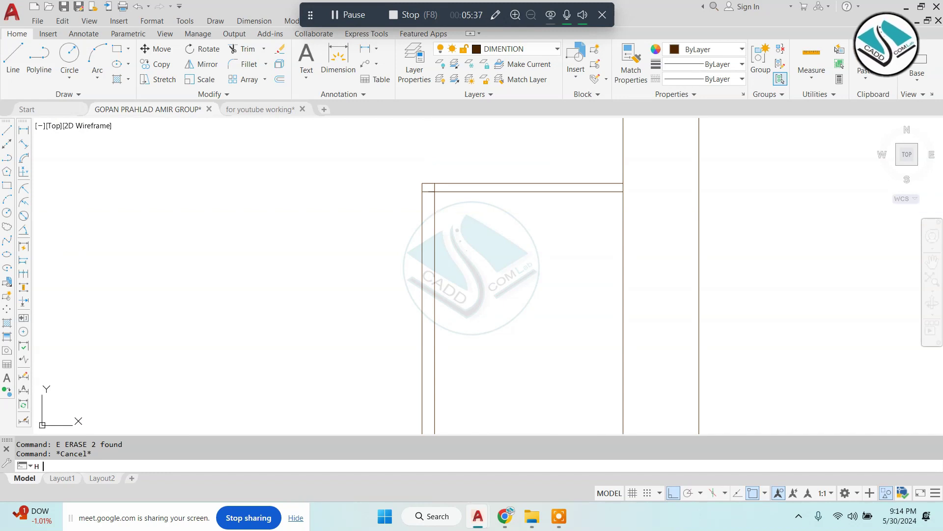
{"action": "scroll", "coordinate": [433, 205], "scroll_direction": "down", "scroll_amount": 2}
{"action": "type", "text": "ec"}
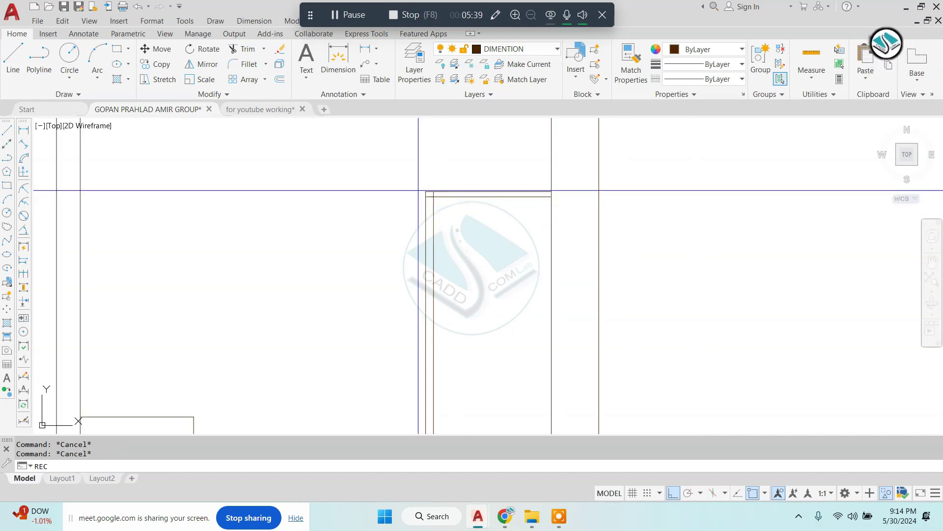
{"action": "key", "text": "Return"}
{"action": "scroll", "coordinate": [442, 199], "scroll_direction": "up", "scroll_amount": 3}
{"action": "left_click", "coordinate": [444, 195]}
{"action": "scroll", "coordinate": [445, 195], "scroll_direction": "down", "scroll_amount": 2}
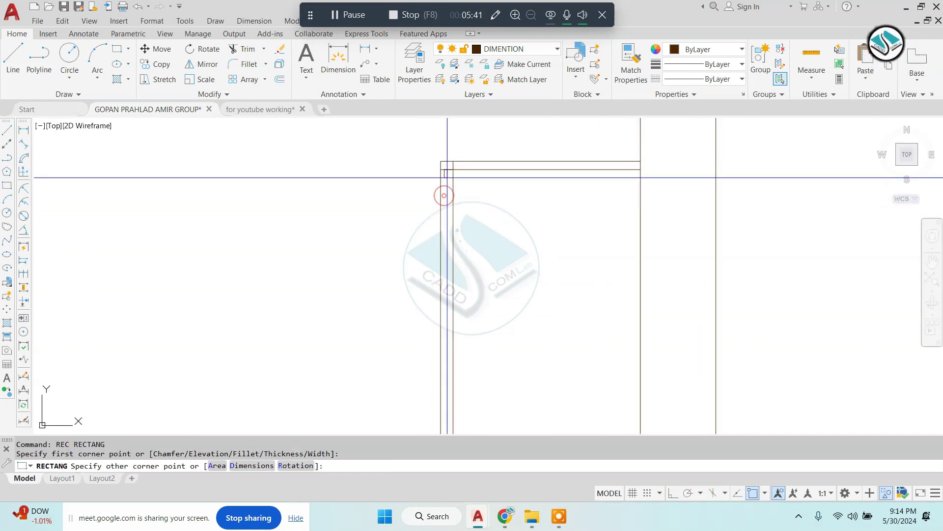
{"action": "scroll", "coordinate": [462, 162], "scroll_direction": "down", "scroll_amount": 2}
{"action": "scroll", "coordinate": [475, 337], "scroll_direction": "up", "scroll_amount": 3}
{"action": "scroll", "coordinate": [486, 322], "scroll_direction": "up", "scroll_amount": 1}
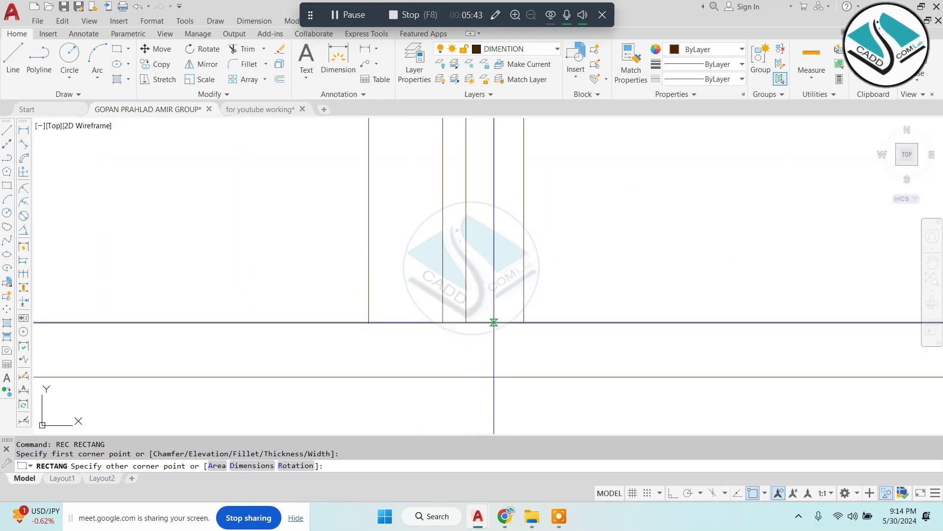
{"action": "left_click", "coordinate": [495, 323]}
{"action": "type", "text": "H"}
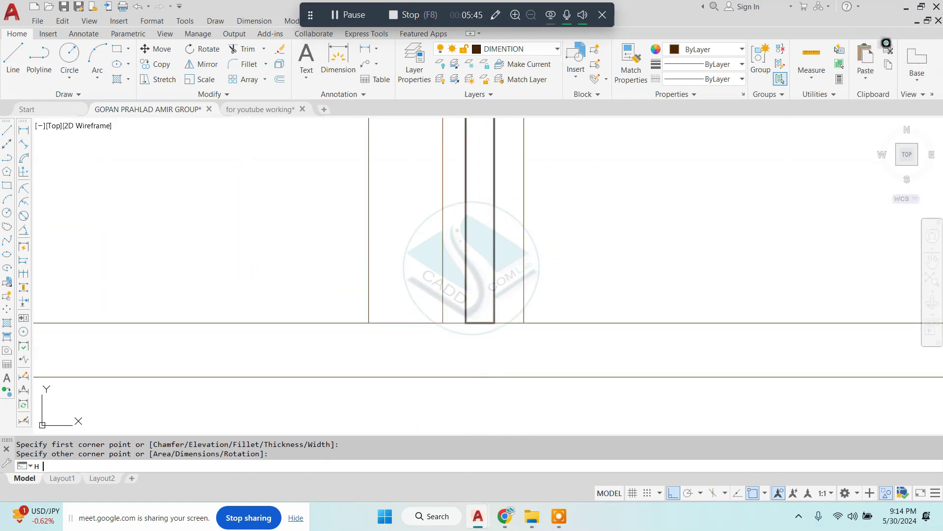
Step: Hatch the narrow frame rectangle with ANSI31 in light blue 122,175,223
{"action": "key", "text": "Return"}
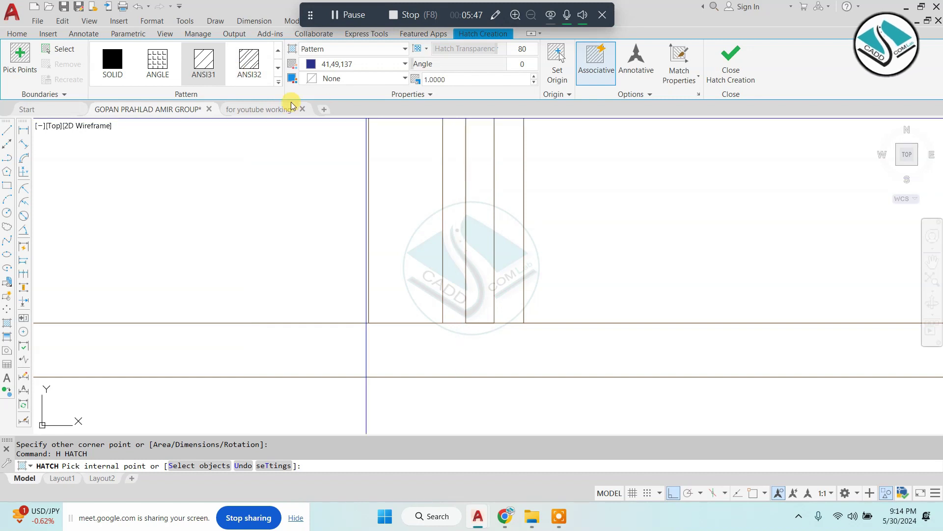
{"action": "left_click", "coordinate": [489, 193]}
{"action": "scroll", "coordinate": [488, 193], "scroll_direction": "down", "scroll_amount": 2}
{"action": "scroll", "coordinate": [488, 193], "scroll_direction": "down", "scroll_amount": 2}
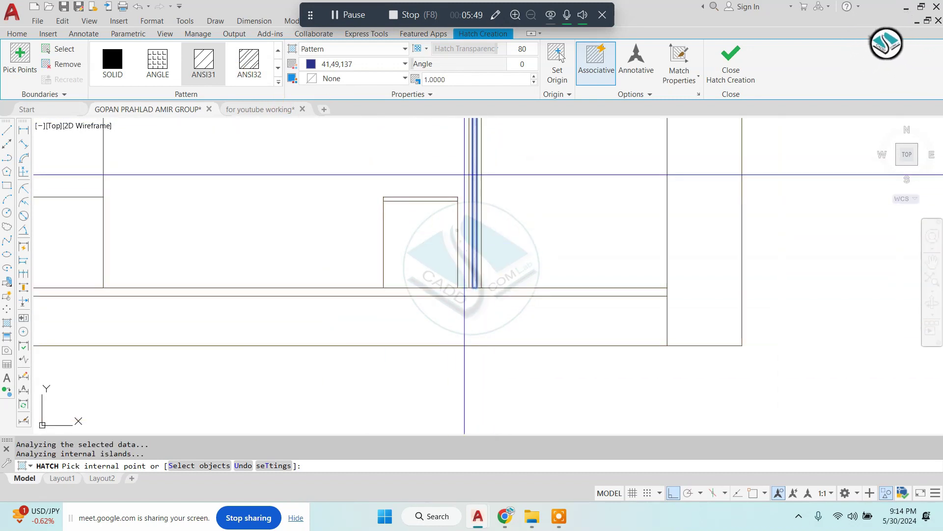
{"action": "mouse_move", "coordinate": [457, 147]}
{"action": "middle_mouse_down"}
{"action": "mouse_move", "coordinate": [440, 164]}
{"action": "mouse_move", "coordinate": [423, 238]}
{"action": "middle_mouse_up"}
{"action": "left_click", "coordinate": [348, 63]}
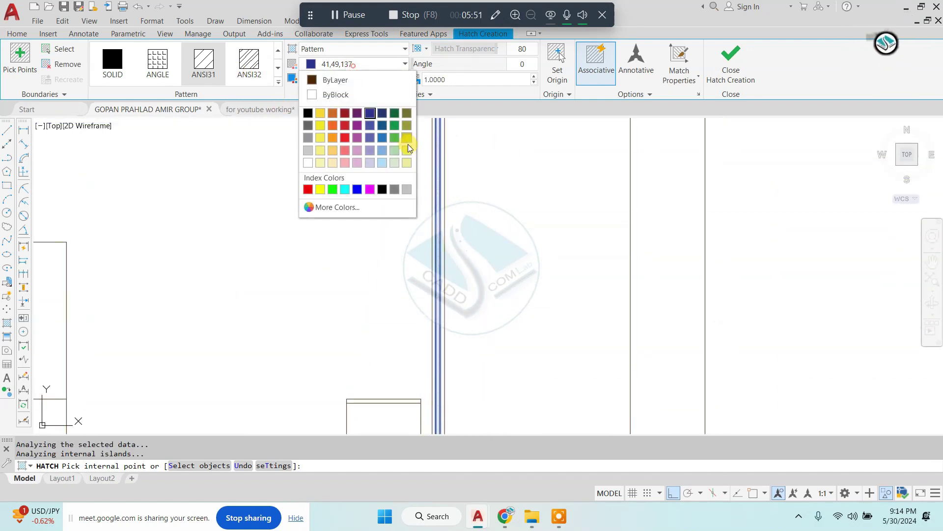
{"action": "left_click", "coordinate": [382, 147]}
{"action": "middle_click_drag", "start_coordinate": [411, 299], "coordinate": [430, 268]}
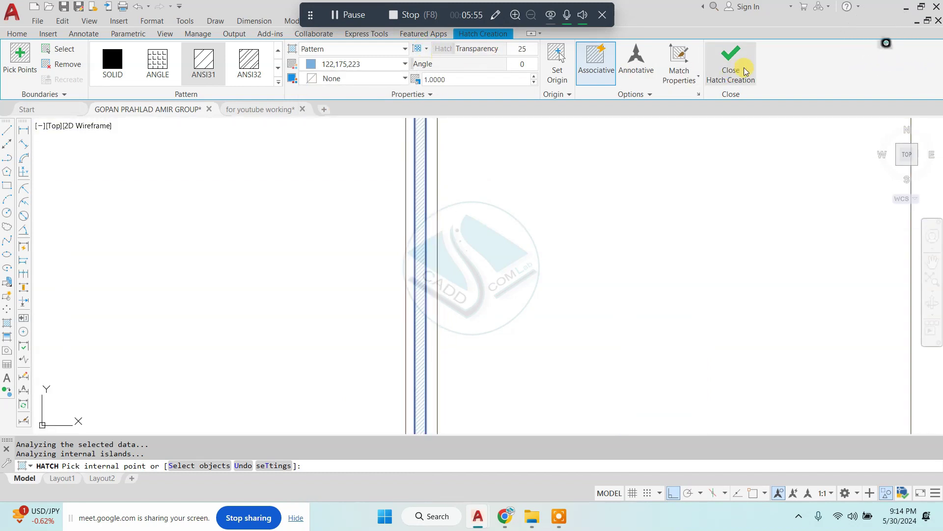
{"action": "key", "text": "Return"}
{"action": "type", "text": "H"}
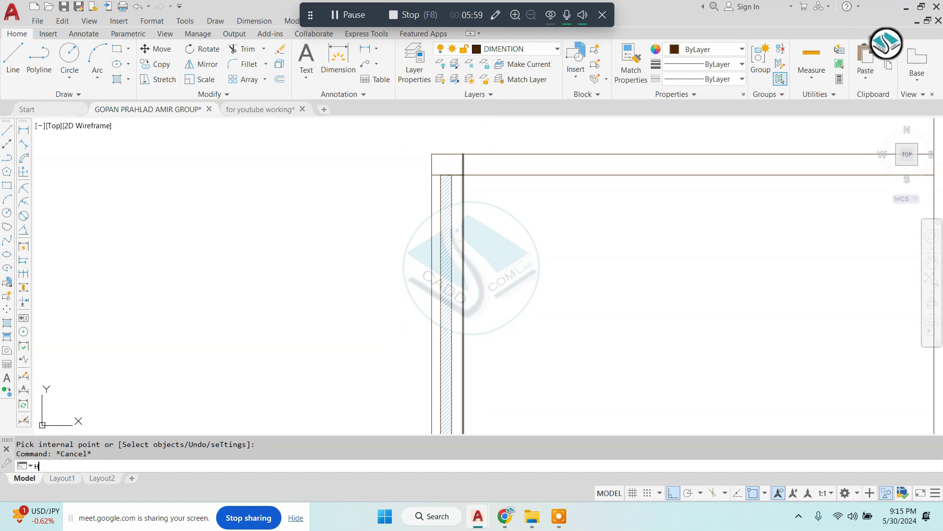
Step: Attempt a second hatch, dismiss the boundary errors, and cancel it
{"action": "key", "text": "Return"}
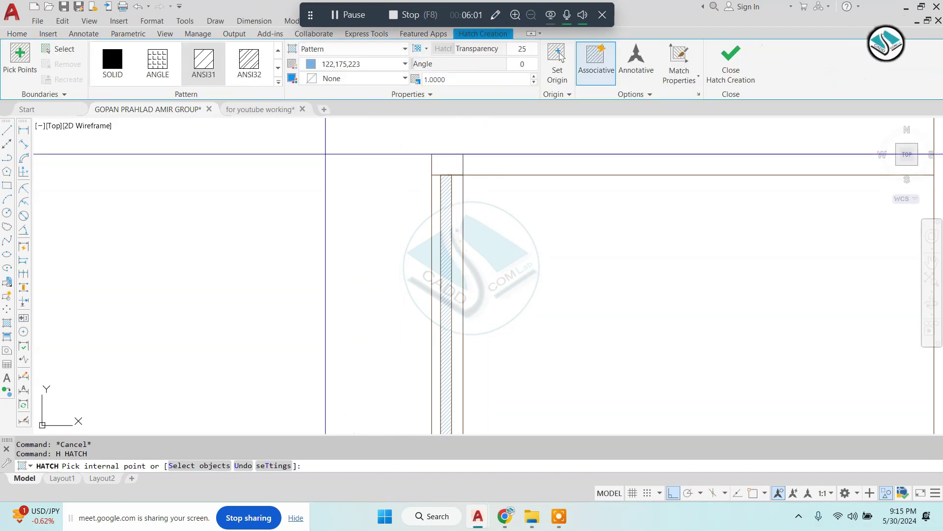
{"action": "left_click", "coordinate": [467, 198]}
{"action": "key", "text": "Return"}
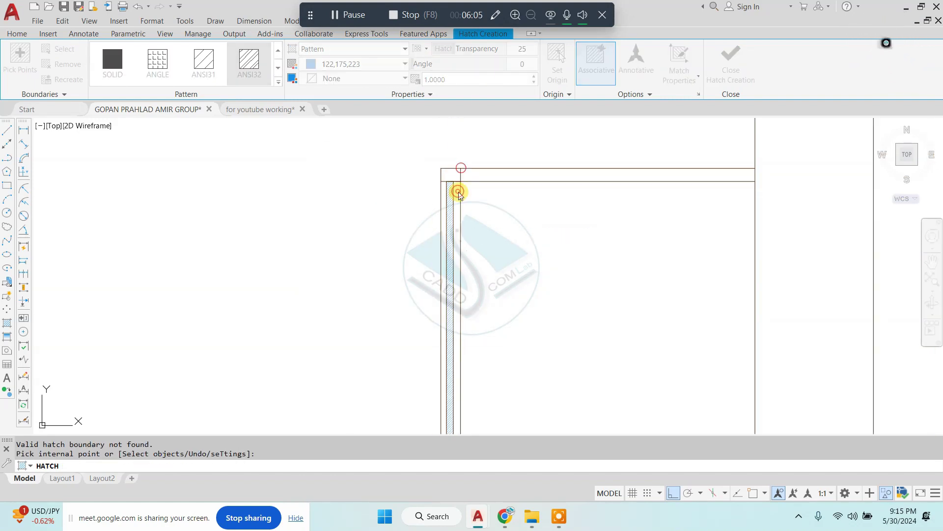
{"action": "left_click", "coordinate": [460, 196]}
{"action": "key", "text": "Return"}
{"action": "scroll", "coordinate": [478, 216], "scroll_direction": "down", "scroll_amount": 3}
{"action": "key", "text": "Escape"}
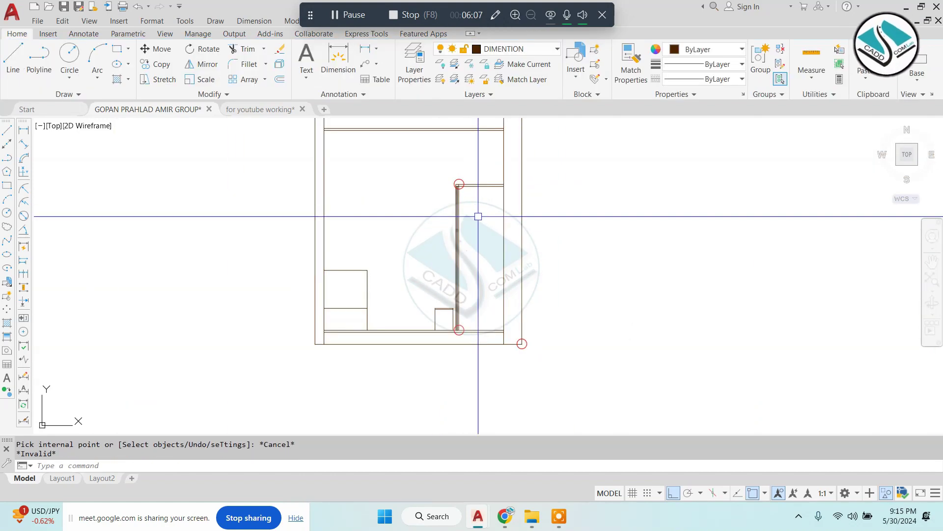
Step: Window-select the stray object near the toilet plan and erase it
{"action": "scroll", "coordinate": [478, 216], "scroll_direction": "down", "scroll_amount": 3}
{"action": "middle_click_drag", "start_coordinate": [637, 210], "coordinate": [320, 210]}
{"action": "scroll", "coordinate": [320, 210], "scroll_direction": "up", "scroll_amount": 3}
{"action": "scroll", "coordinate": [320, 211], "scroll_direction": "up", "scroll_amount": 3}
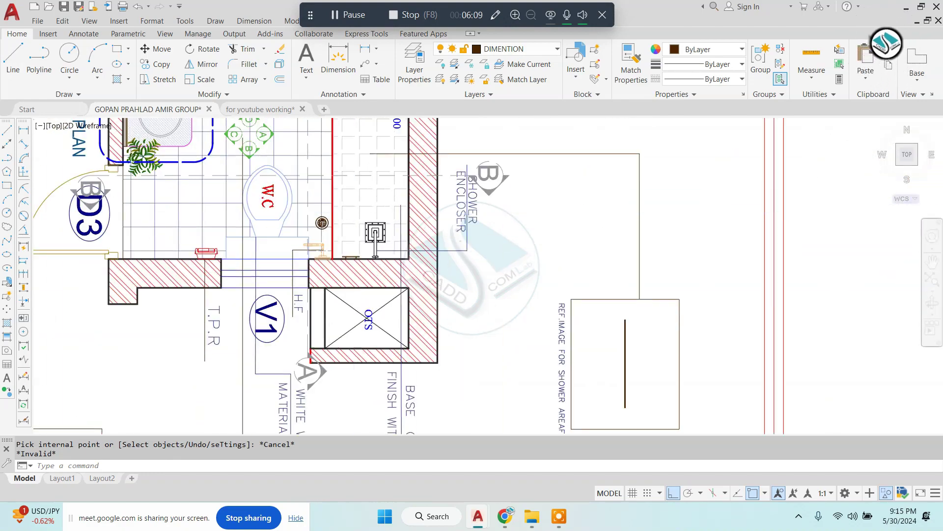
{"action": "scroll", "coordinate": [320, 210], "scroll_direction": "up", "scroll_amount": 2}
{"action": "scroll", "coordinate": [323, 185], "scroll_direction": "down", "scroll_amount": 4}
{"action": "scroll", "coordinate": [439, 176], "scroll_direction": "up", "scroll_amount": 2}
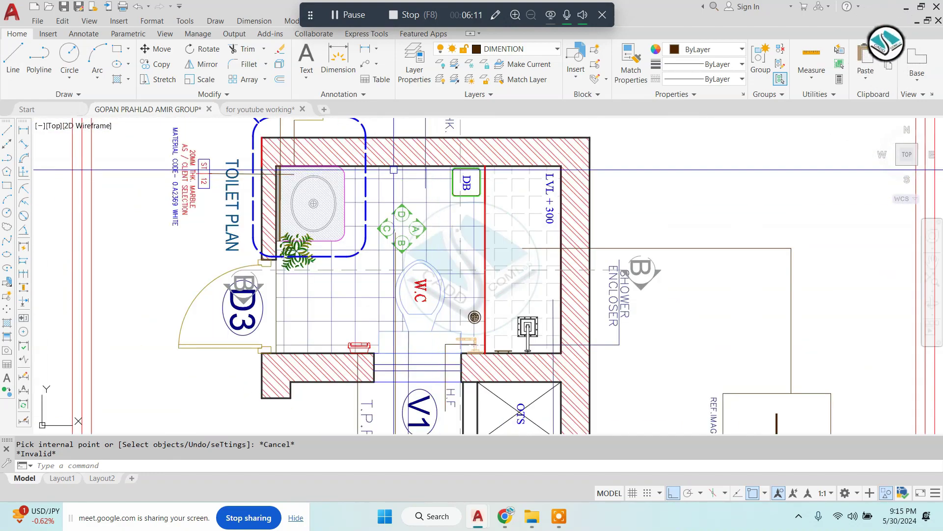
{"action": "scroll", "coordinate": [295, 196], "scroll_direction": "down", "scroll_amount": 3}
{"action": "scroll", "coordinate": [363, 212], "scroll_direction": "up", "scroll_amount": 4}
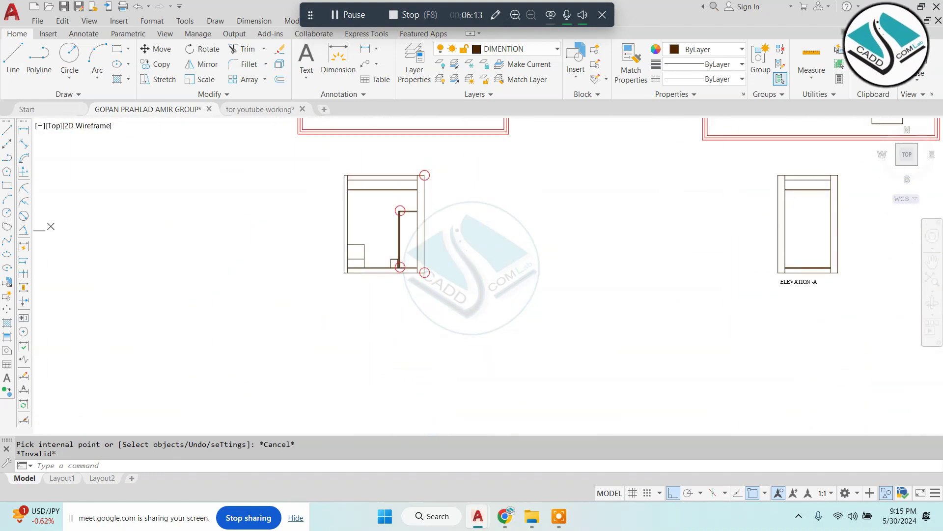
{"action": "scroll", "coordinate": [341, 238], "scroll_direction": "up", "scroll_amount": 2}
{"action": "scroll", "coordinate": [433, 224], "scroll_direction": "up", "scroll_amount": 2}
{"action": "scroll", "coordinate": [433, 224], "scroll_direction": "up", "scroll_amount": 2}
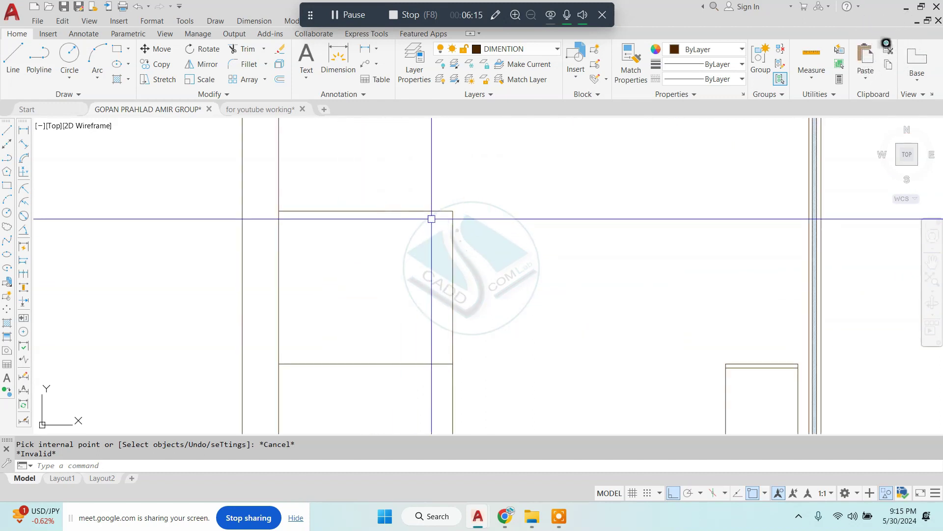
{"action": "scroll", "coordinate": [431, 219], "scroll_direction": "down", "scroll_amount": 2}
{"action": "scroll", "coordinate": [391, 301], "scroll_direction": "up", "scroll_amount": 2}
{"action": "left_click", "coordinate": [406, 270]}
{"action": "left_click", "coordinate": [375, 234]}
{"action": "type", "text": "e"}
{"action": "key", "text": "Return"}
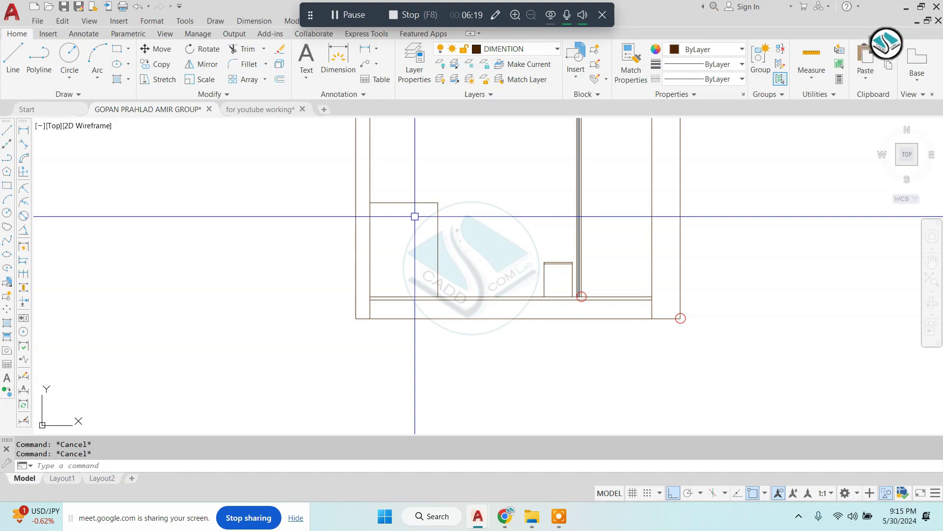
Step: Zoom around the drawing to bring the ELEVATION -A title back into view
{"action": "scroll", "coordinate": [414, 217], "scroll_direction": "up", "scroll_amount": 2}
{"action": "scroll", "coordinate": [434, 263], "scroll_direction": "down", "scroll_amount": 4}
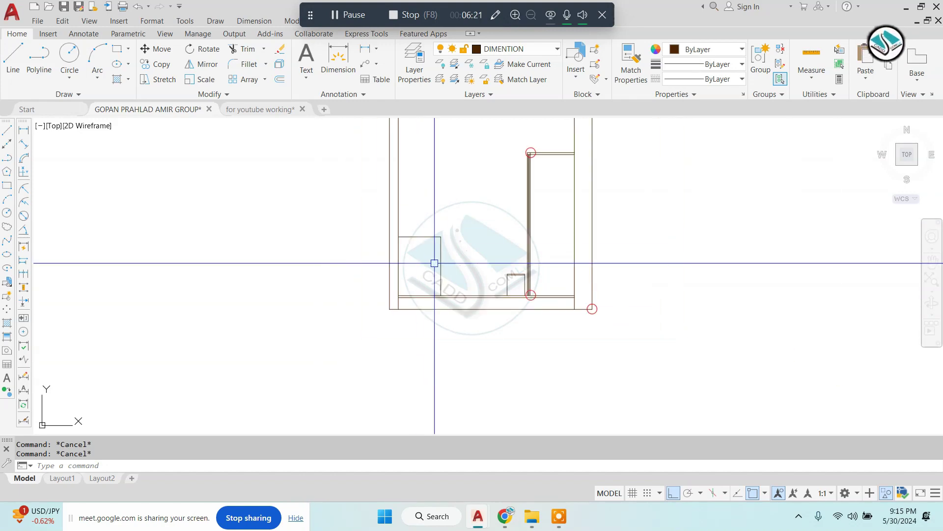
{"action": "scroll", "coordinate": [434, 263], "scroll_direction": "down", "scroll_amount": 3}
{"action": "scroll", "coordinate": [429, 221], "scroll_direction": "up", "scroll_amount": 6}
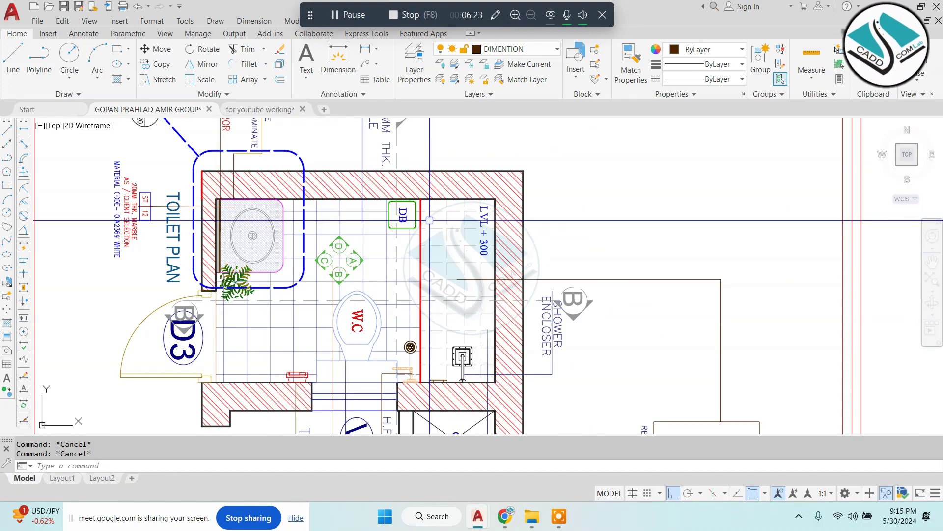
{"action": "scroll", "coordinate": [474, 199], "scroll_direction": "down", "scroll_amount": 4}
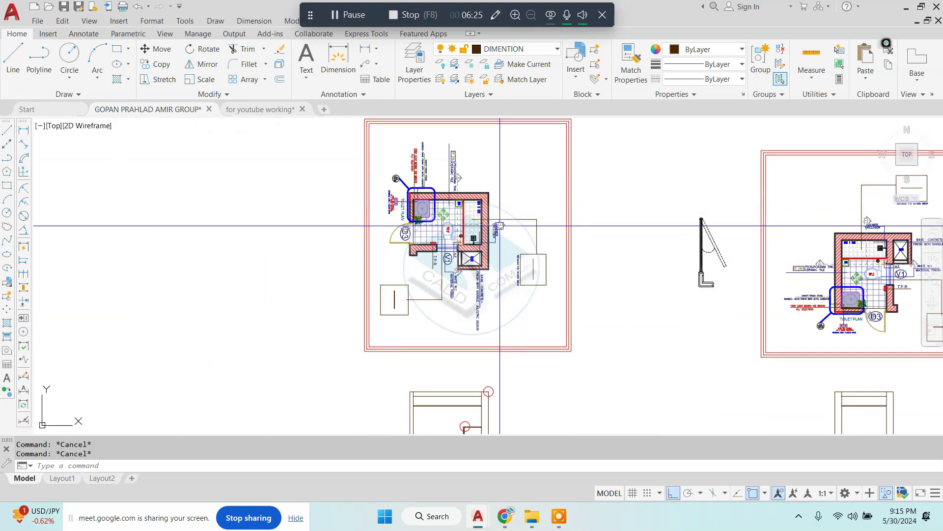
{"action": "scroll", "coordinate": [632, 339], "scroll_direction": "up", "scroll_amount": 5}
{"action": "scroll", "coordinate": [592, 259], "scroll_direction": "up", "scroll_amount": 2}
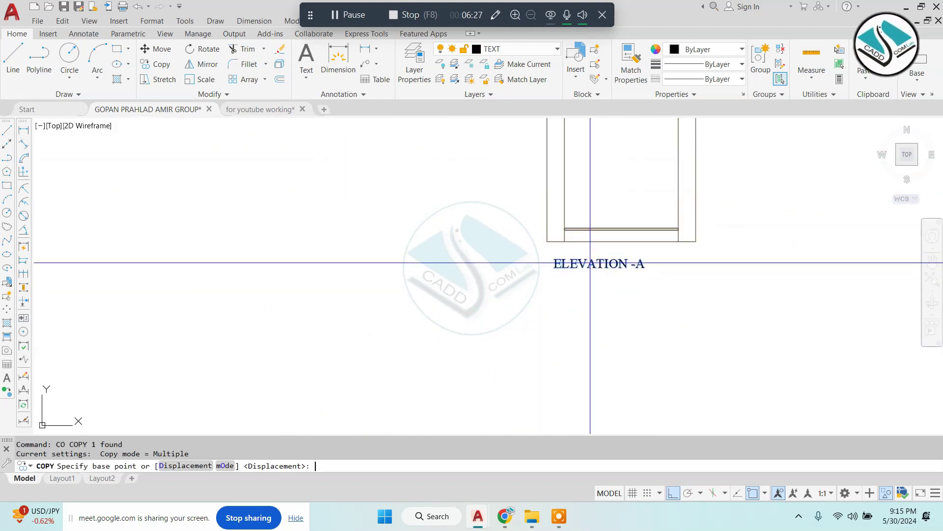
Step: Place a copy of the ELEVATION -A title below the door-side elevation
{"action": "left_click", "coordinate": [590, 263]}
{"action": "scroll", "coordinate": [231, 268], "scroll_direction": "down", "scroll_amount": 2}
{"action": "scroll", "coordinate": [330, 294], "scroll_direction": "down", "scroll_amount": 3}
{"action": "scroll", "coordinate": [274, 310], "scroll_direction": "up", "scroll_amount": 4}
{"action": "scroll", "coordinate": [340, 307], "scroll_direction": "down", "scroll_amount": 1}
{"action": "key", "text": "Escape"}
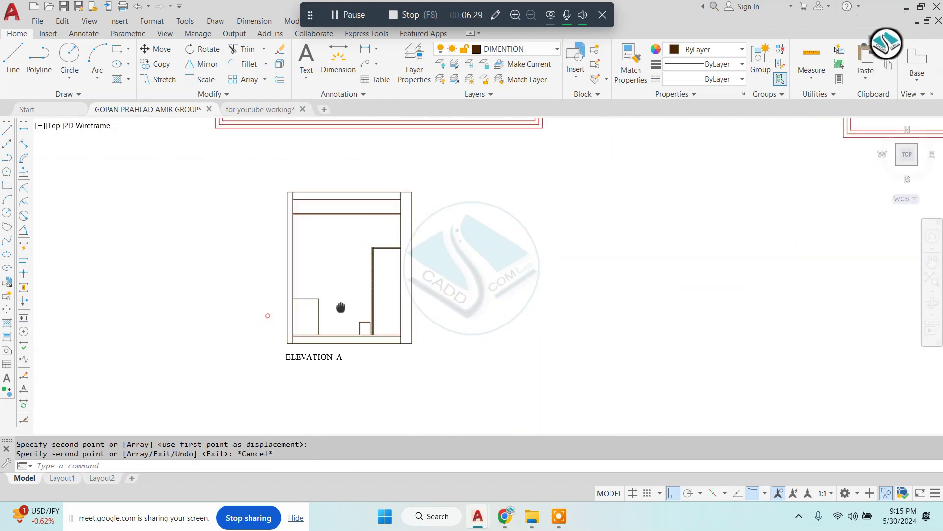
Step: Edit the copied title so it reads ELEVATION -D
{"action": "middle_click_drag", "start_coordinate": [340, 307], "coordinate": [349, 415]}
{"action": "scroll", "coordinate": [364, 261], "scroll_direction": "up", "scroll_amount": 4}
{"action": "scroll", "coordinate": [364, 262], "scroll_direction": "up", "scroll_amount": 2}
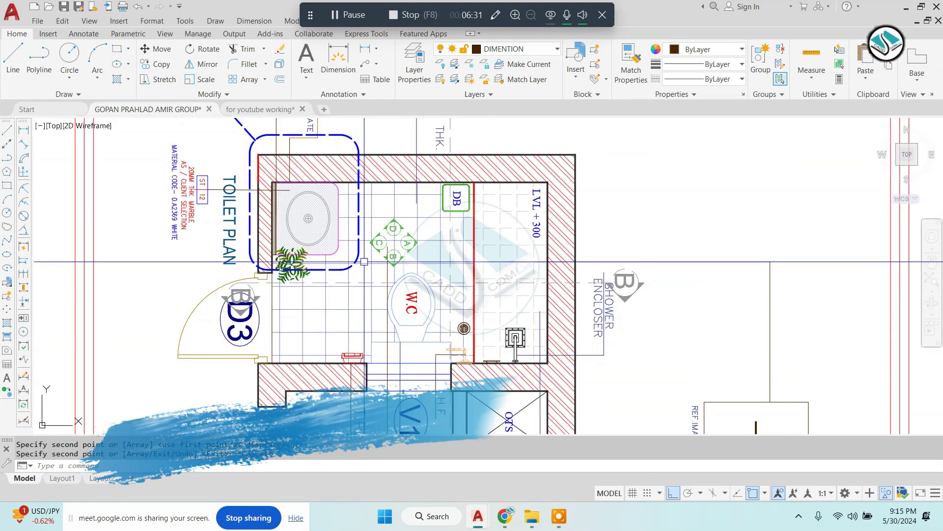
{"action": "scroll", "coordinate": [365, 262], "scroll_direction": "down", "scroll_amount": 2}
{"action": "scroll", "coordinate": [364, 262], "scroll_direction": "down", "scroll_amount": 3}
{"action": "middle_click_drag", "start_coordinate": [245, 344], "coordinate": [361, 294]}
{"action": "scroll", "coordinate": [361, 294], "scroll_direction": "up", "scroll_amount": 4}
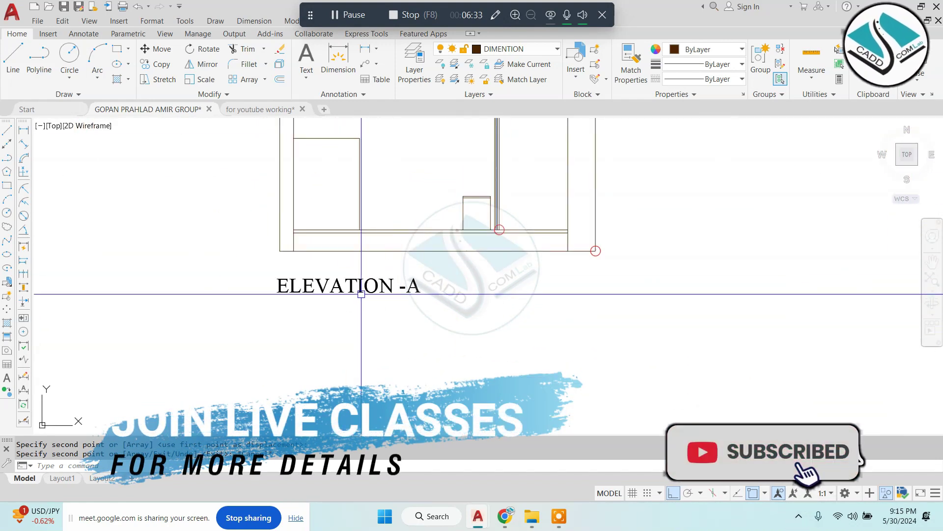
{"action": "scroll", "coordinate": [374, 289], "scroll_direction": "up", "scroll_amount": 1}
{"action": "double_click", "coordinate": [427, 282]}
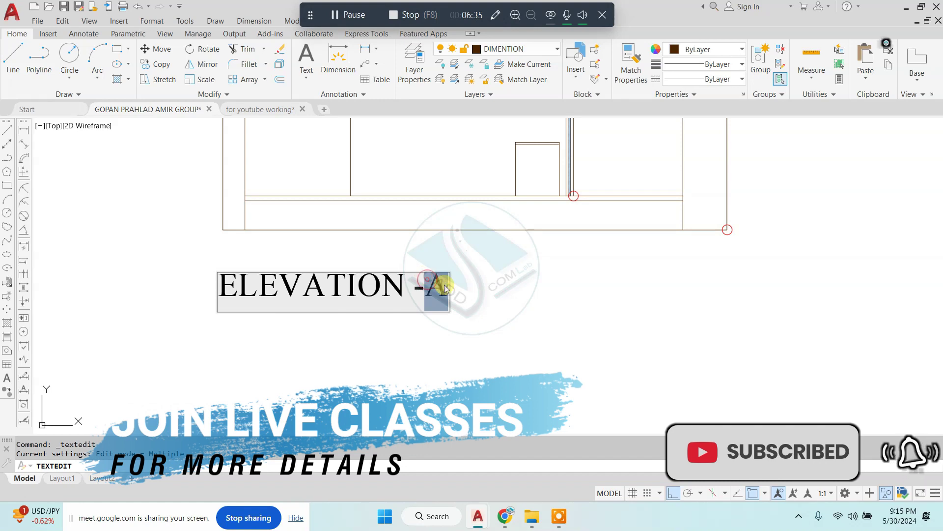
{"action": "type", "text": "D"}
{"action": "key", "text": "Escape"}
Step: Window-select the whole ELEVATION -D drawing
{"action": "scroll", "coordinate": [445, 289], "scroll_direction": "down", "scroll_amount": 5}
{"action": "scroll", "coordinate": [393, 270], "scroll_direction": "up", "scroll_amount": 4}
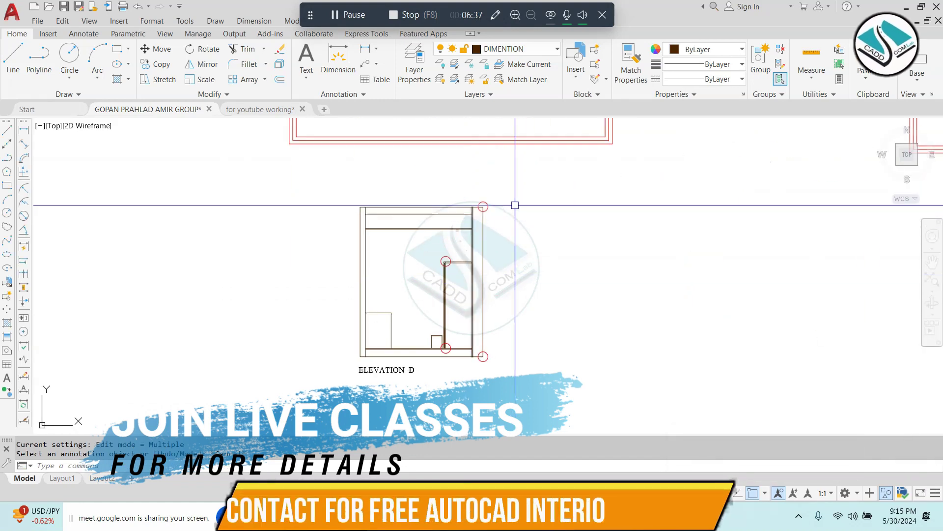
{"action": "left_click", "coordinate": [560, 181]}
{"action": "left_click", "coordinate": [299, 358]}
Step: Copy the toilet plan sheet to a spot left of the original
{"action": "type", "text": "c"}
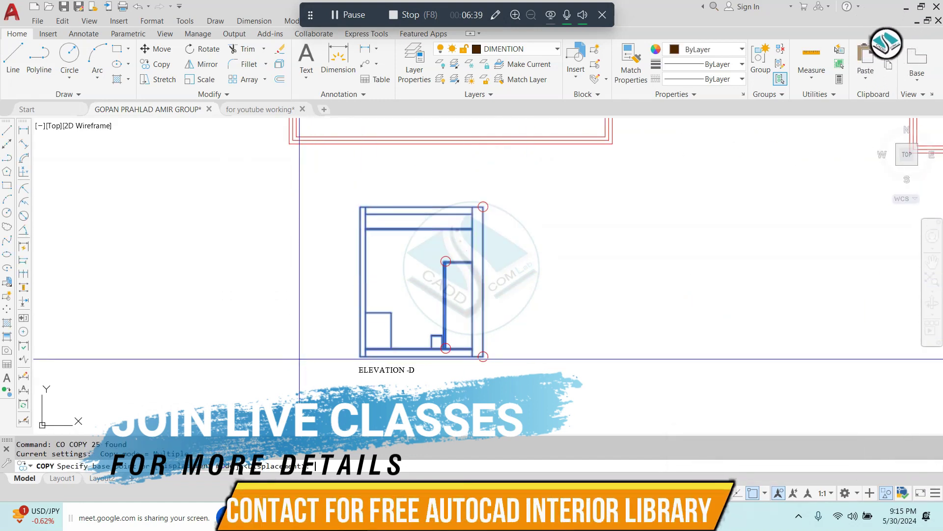
{"action": "key", "text": "Escape"}
{"action": "scroll", "coordinate": [299, 358], "scroll_direction": "down", "scroll_amount": 3}
{"action": "left_click", "coordinate": [502, 134]}
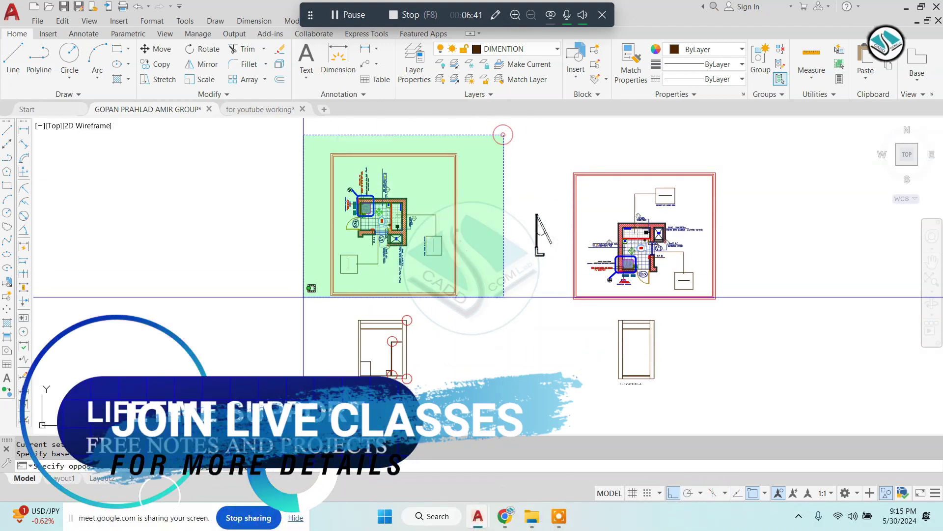
{"action": "left_click", "coordinate": [303, 297]}
{"action": "left_click", "coordinate": [458, 153]}
{"action": "middle_click_drag", "start_coordinate": [344, 221], "coordinate": [499, 243]}
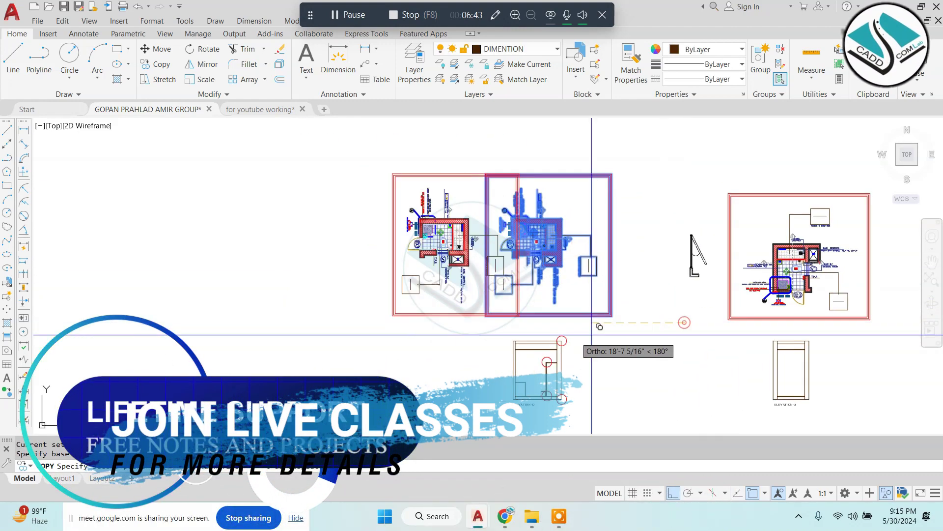
{"action": "left_click", "coordinate": [434, 168]}
{"action": "key", "text": "Escape"}
Step: Rotate the new plan copy 270° about a pivot point
{"action": "left_click", "coordinate": [453, 123]}
{"action": "left_click", "coordinate": [270, 400]}
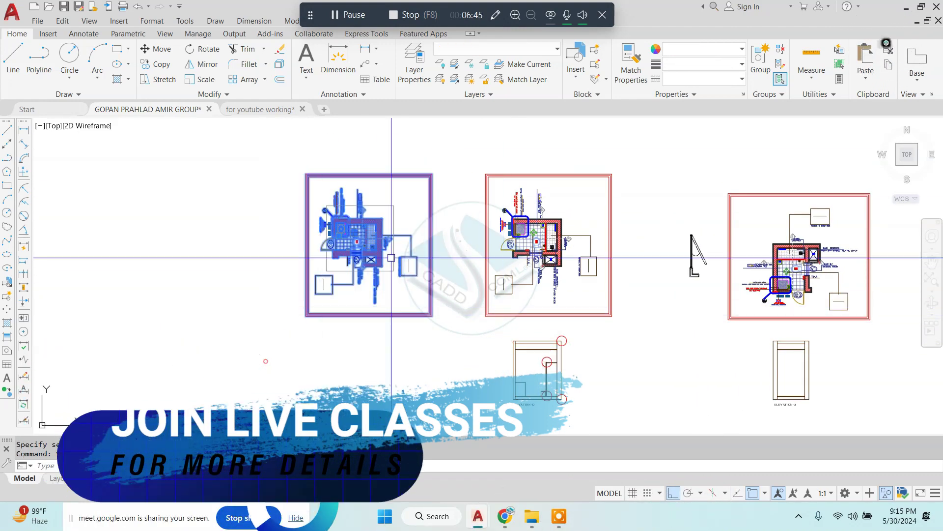
{"action": "type", "text": "RO"}
{"action": "left_click", "coordinate": [415, 224]}
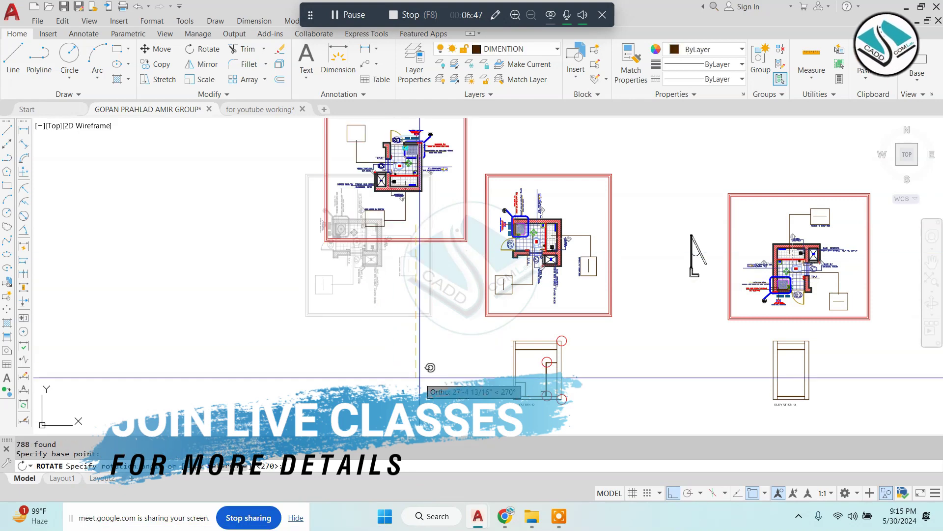
{"action": "left_click", "coordinate": [419, 377]}
{"action": "key", "text": "Escape"}
Step: Move the rotated copy beside the other plans with Ortho off
{"action": "middle_click_drag", "start_coordinate": [436, 254], "coordinate": [429, 321]}
{"action": "left_click", "coordinate": [464, 123]}
{"action": "left_click", "coordinate": [247, 362]}
{"action": "type", "text": "M"}
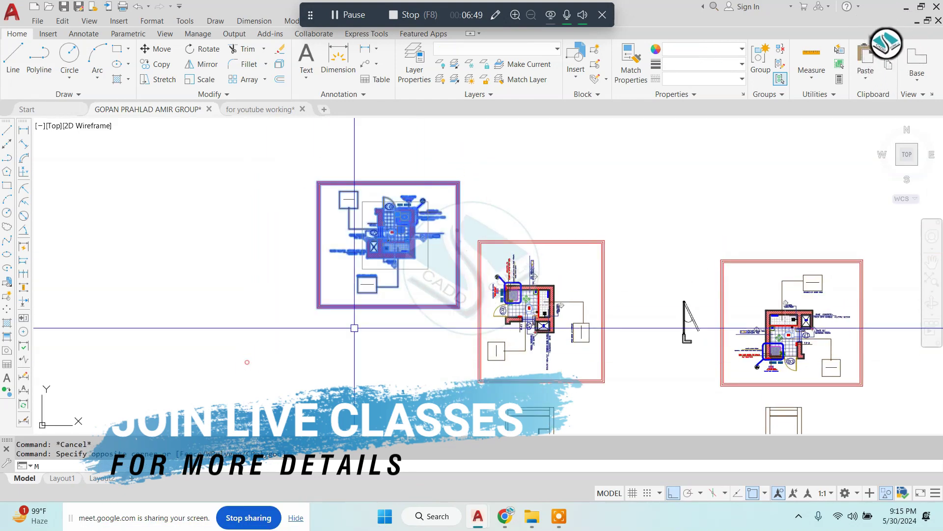
{"action": "key", "text": "Return"}
{"action": "left_click", "coordinate": [417, 289]}
{"action": "key", "text": "F8"}
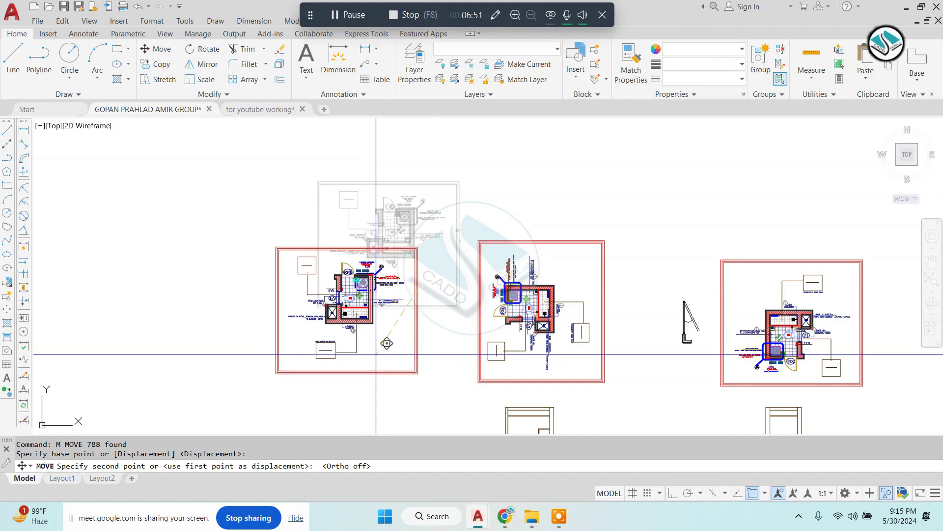
{"action": "left_click", "coordinate": [381, 333]}
{"action": "middle_click_drag", "start_coordinate": [382, 321], "coordinate": [400, 233]}
Step: Draw vertical construction lines down from the rotated plan copy
{"action": "key", "text": "Return"}
{"action": "type", "text": "V"}
{"action": "key", "text": "Return"}
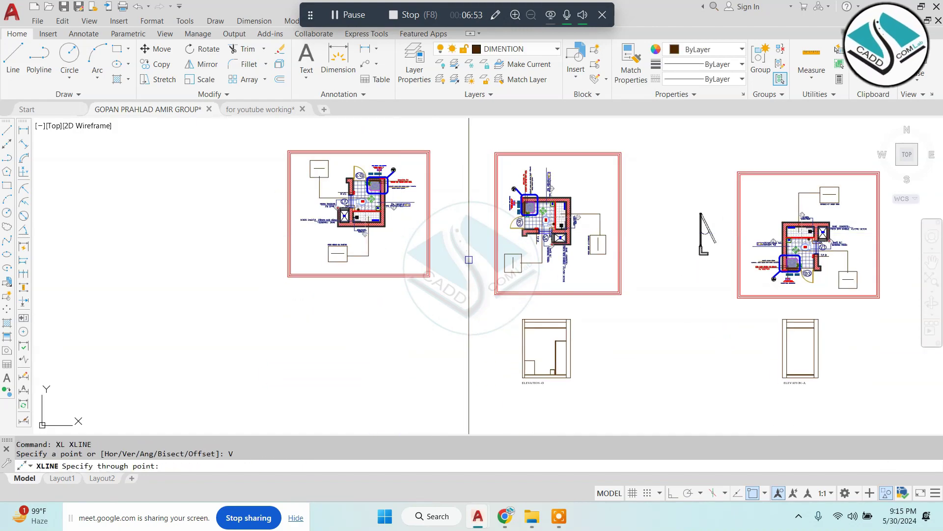
{"action": "scroll", "coordinate": [467, 233], "scroll_direction": "up", "scroll_amount": 5}
{"action": "scroll", "coordinate": [467, 233], "scroll_direction": "up", "scroll_amount": 3}
{"action": "scroll", "coordinate": [442, 234], "scroll_direction": "up", "scroll_amount": 2}
{"action": "scroll", "coordinate": [466, 214], "scroll_direction": "down", "scroll_amount": 2}
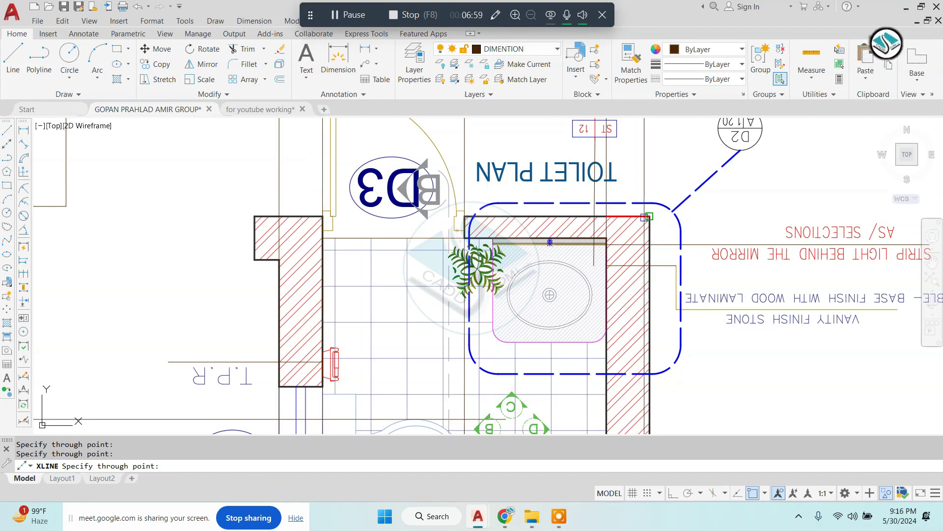
{"action": "key", "text": "Escape"}
{"action": "scroll", "coordinate": [465, 186], "scroll_direction": "down", "scroll_amount": 4}
{"action": "scroll", "coordinate": [405, 189], "scroll_direction": "up", "scroll_amount": 2}
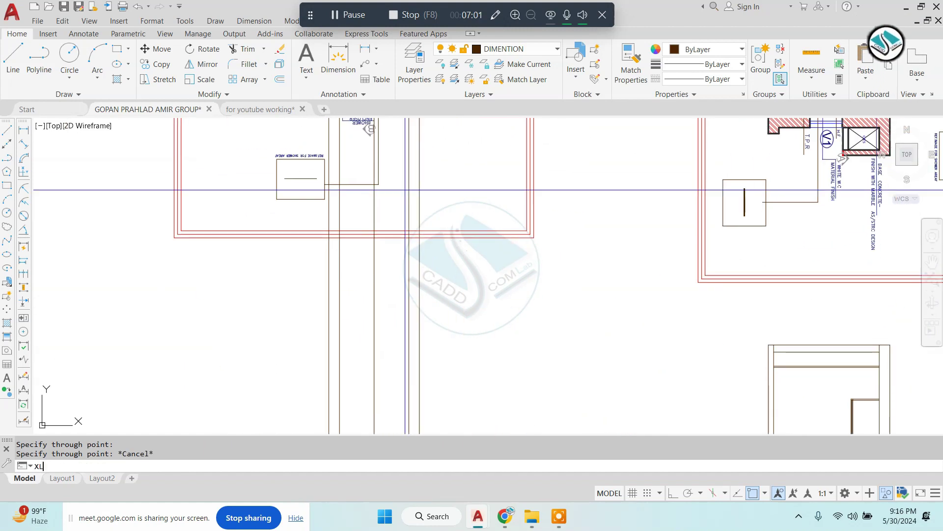
Step: Add a horizontal construction line through the elevation edge
{"action": "key", "text": "Return"}
{"action": "scroll", "coordinate": [491, 182], "scroll_direction": "down", "scroll_amount": 4}
{"action": "scroll", "coordinate": [608, 172], "scroll_direction": "up", "scroll_amount": 3}
{"action": "scroll", "coordinate": [555, 176], "scroll_direction": "up", "scroll_amount": 2}
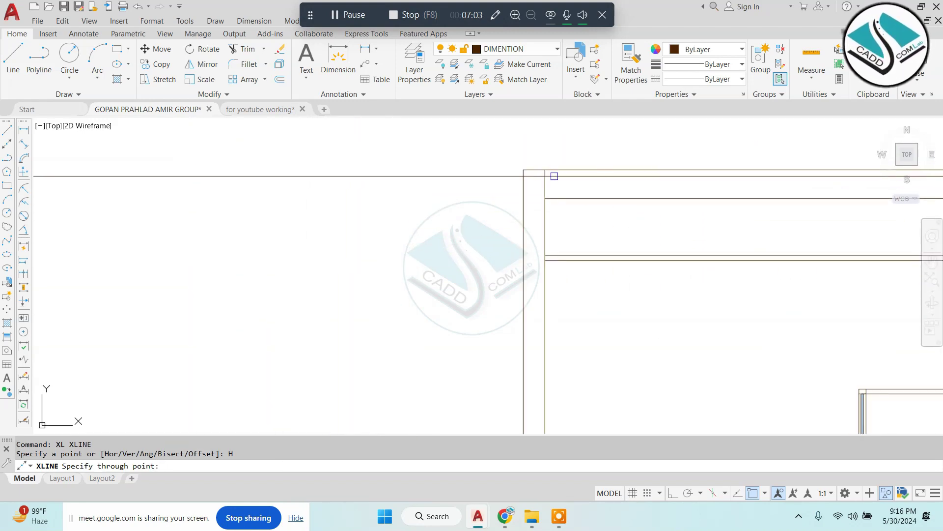
{"action": "left_click", "coordinate": [547, 198]}
{"action": "scroll", "coordinate": [539, 245], "scroll_direction": "up", "scroll_amount": 2}
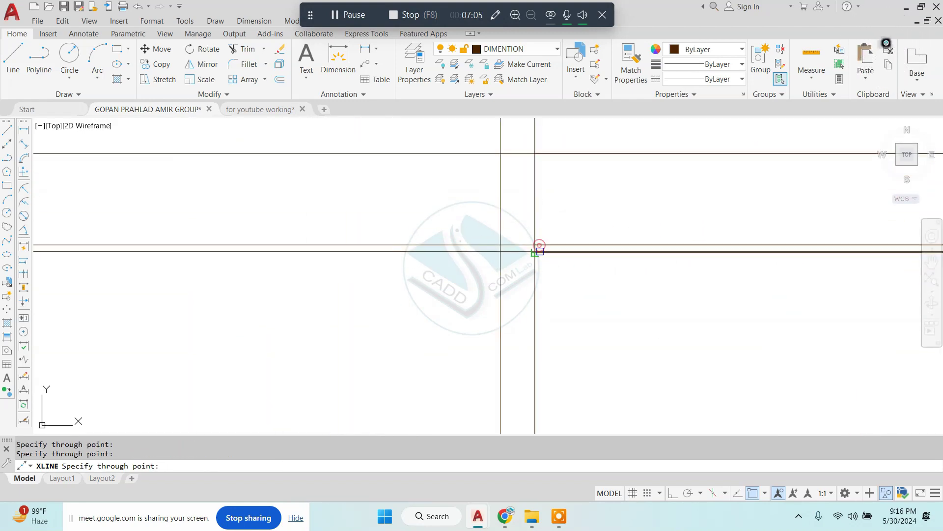
{"action": "scroll", "coordinate": [539, 251], "scroll_direction": "down", "scroll_amount": 2}
{"action": "scroll", "coordinate": [491, 285], "scroll_direction": "down", "scroll_amount": 1}
{"action": "scroll", "coordinate": [468, 313], "scroll_direction": "up", "scroll_amount": 3}
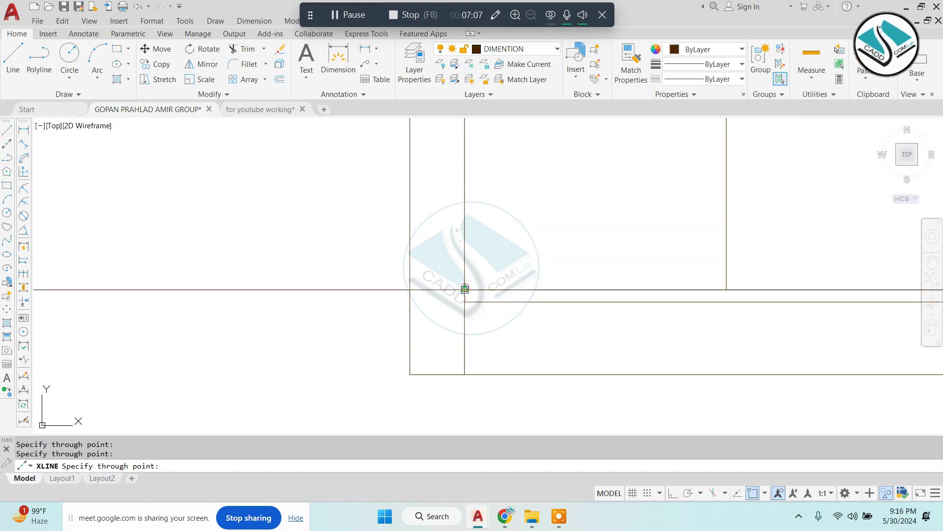
{"action": "key", "text": "Escape"}
{"action": "scroll", "coordinate": [467, 374], "scroll_direction": "down", "scroll_amount": 3}
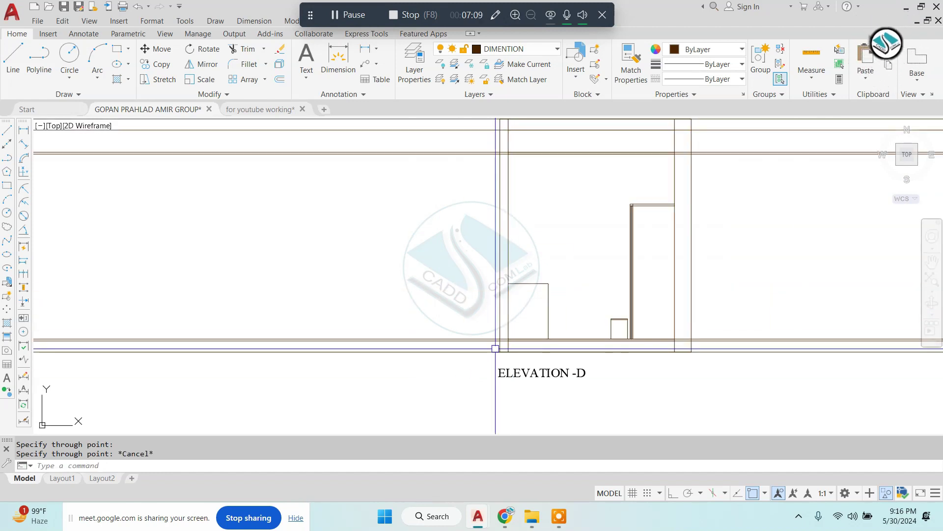
Step: Trim the excess construction lines on the left and lower side
{"action": "type", "text": "tr"}
{"action": "key", "text": "Return"}
{"action": "key", "text": "Return"}
{"action": "left_click", "coordinate": [282, 182]}
{"action": "scroll", "coordinate": [239, 353], "scroll_direction": "up", "scroll_amount": 2}
{"action": "left_click", "coordinate": [238, 353]}
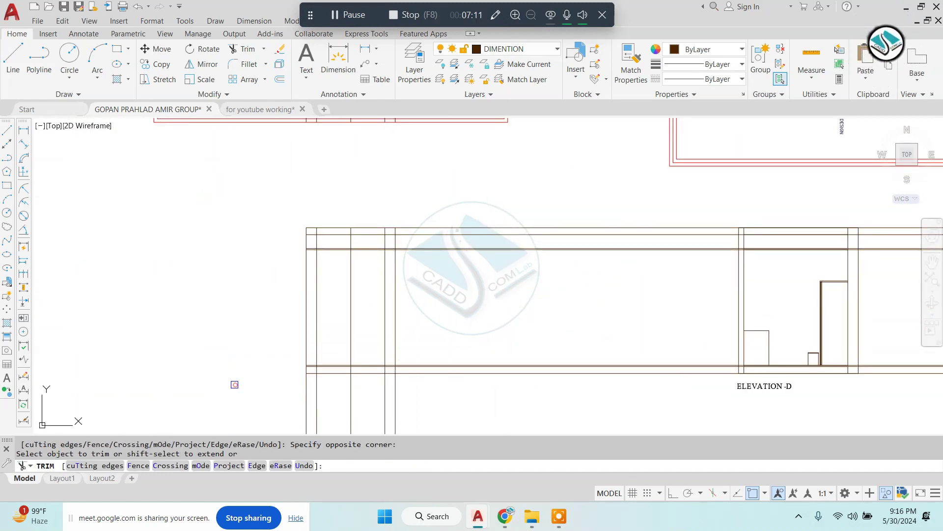
{"action": "left_click", "coordinate": [506, 399]}
{"action": "left_click", "coordinate": [490, 295]}
{"action": "scroll", "coordinate": [265, 251], "scroll_direction": "up", "scroll_amount": 3}
{"action": "scroll", "coordinate": [349, 185], "scroll_direction": "up", "scroll_amount": 2}
Step: Trim the horizontal segment between the walls and the remaining excess lines
{"action": "left_click", "coordinate": [349, 186]}
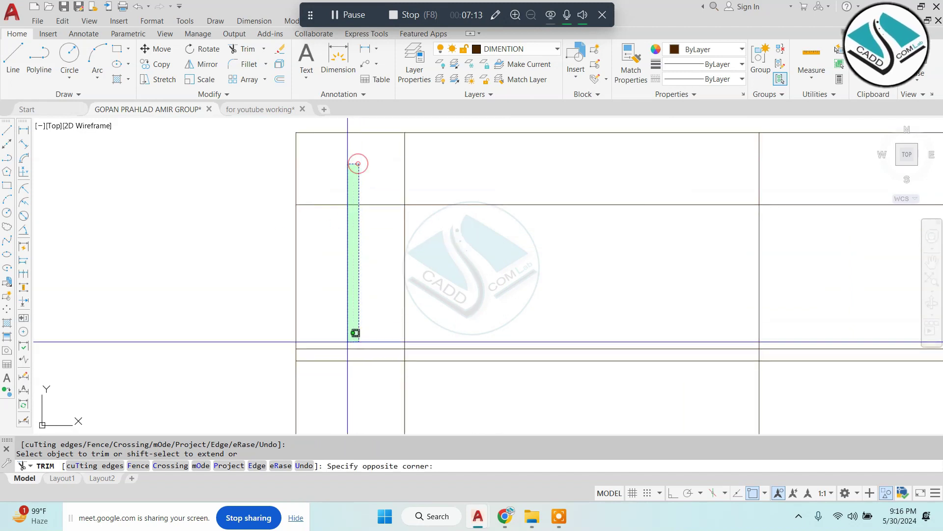
{"action": "left_click", "coordinate": [346, 341]}
{"action": "left_click", "coordinate": [359, 305]}
{"action": "scroll", "coordinate": [368, 295], "scroll_direction": "down", "scroll_amount": 3}
{"action": "scroll", "coordinate": [431, 193], "scroll_direction": "up", "scroll_amount": 2}
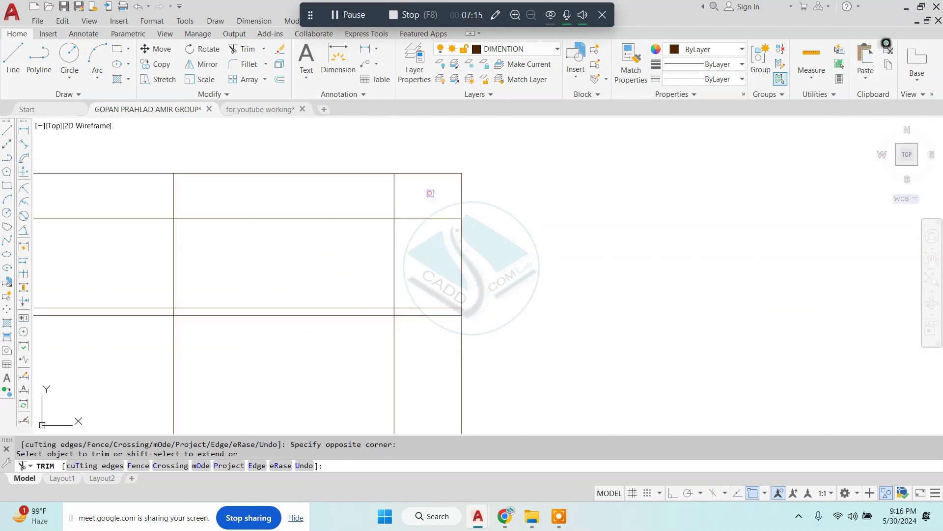
{"action": "scroll", "coordinate": [424, 287], "scroll_direction": "down", "scroll_amount": 3}
{"action": "scroll", "coordinate": [490, 242], "scroll_direction": "up", "scroll_amount": 3}
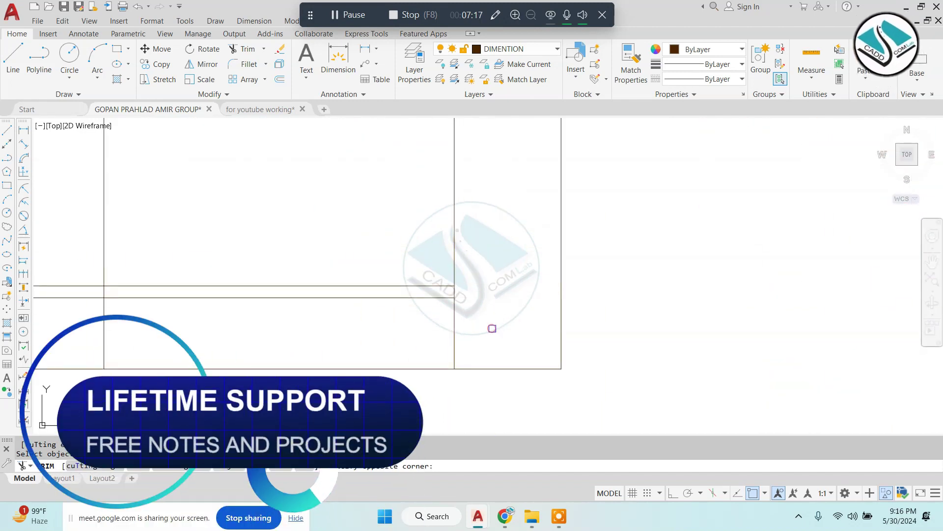
{"action": "scroll", "coordinate": [399, 293], "scroll_direction": "down", "scroll_amount": 1}
{"action": "scroll", "coordinate": [442, 246], "scroll_direction": "up", "scroll_amount": 1}
{"action": "scroll", "coordinate": [457, 231], "scroll_direction": "down", "scroll_amount": 2}
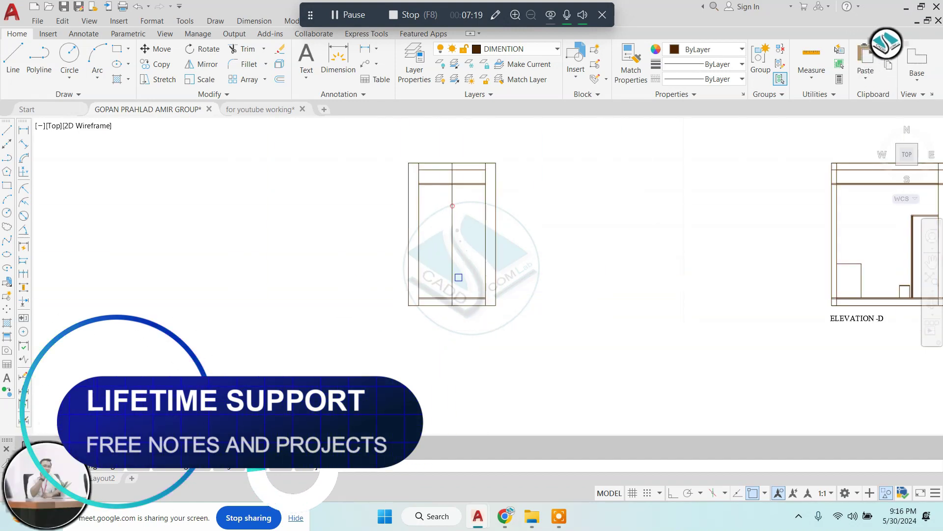
{"action": "scroll", "coordinate": [447, 258], "scroll_direction": "down", "scroll_amount": 1}
{"action": "scroll", "coordinate": [447, 258], "scroll_direction": "up", "scroll_amount": 3}
{"action": "scroll", "coordinate": [440, 259], "scroll_direction": "down", "scroll_amount": 2}
Step: Begin a vertical XLINE, then cancel it without placing a line
{"action": "scroll", "coordinate": [418, 197], "scroll_direction": "down", "scroll_amount": 2}
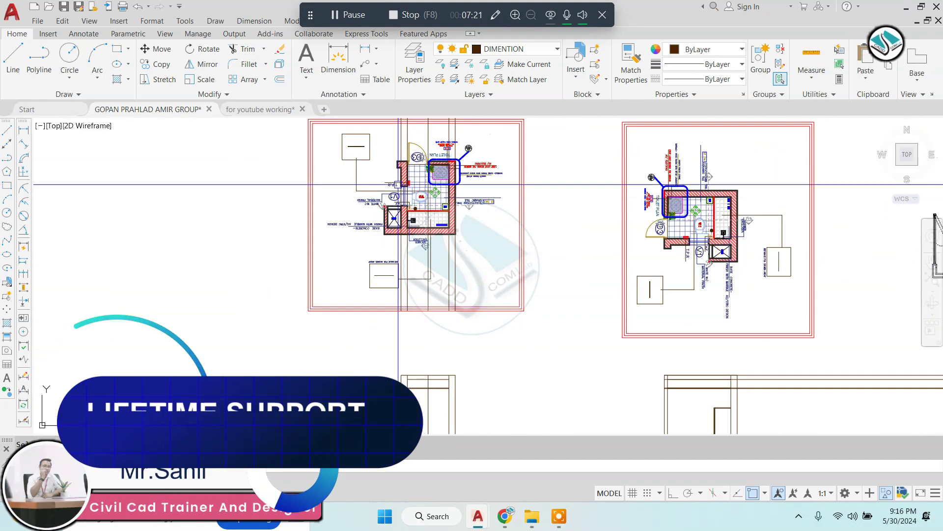
{"action": "scroll", "coordinate": [412, 158], "scroll_direction": "up", "scroll_amount": 5}
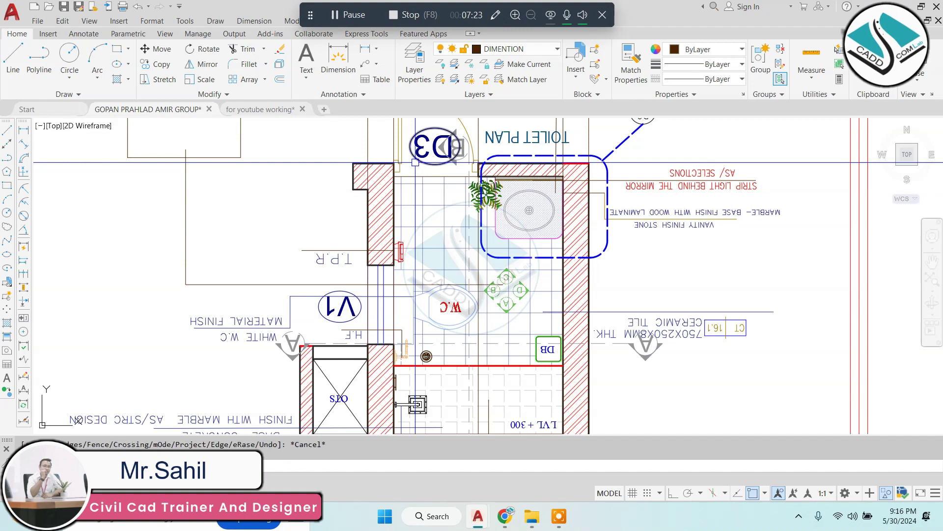
{"action": "type", "text": "xl"}
{"action": "key", "text": "Return"}
{"action": "type", "text": "v"}
{"action": "key", "text": "Return"}
{"action": "scroll", "coordinate": [415, 163], "scroll_direction": "up", "scroll_amount": 3}
{"action": "scroll", "coordinate": [415, 201], "scroll_direction": "up", "scroll_amount": 4}
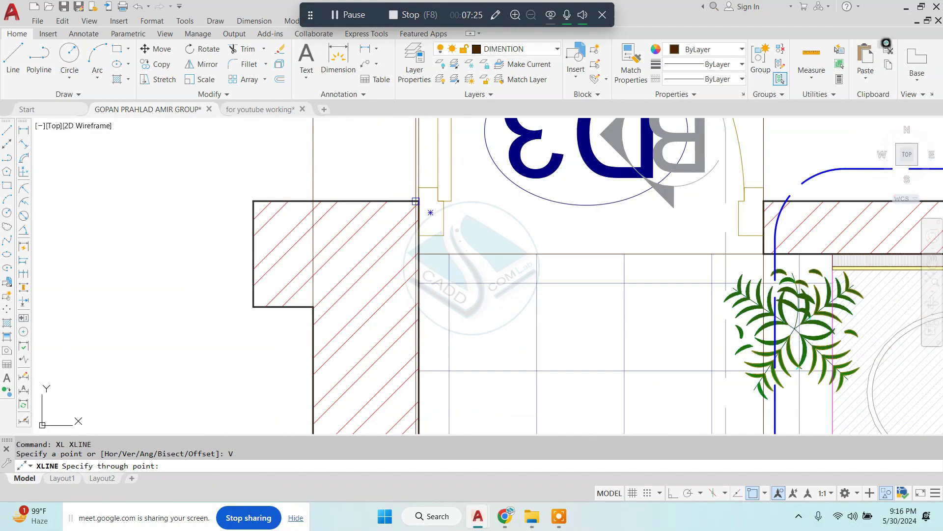
{"action": "scroll", "coordinate": [433, 203], "scroll_direction": "down", "scroll_amount": 2}
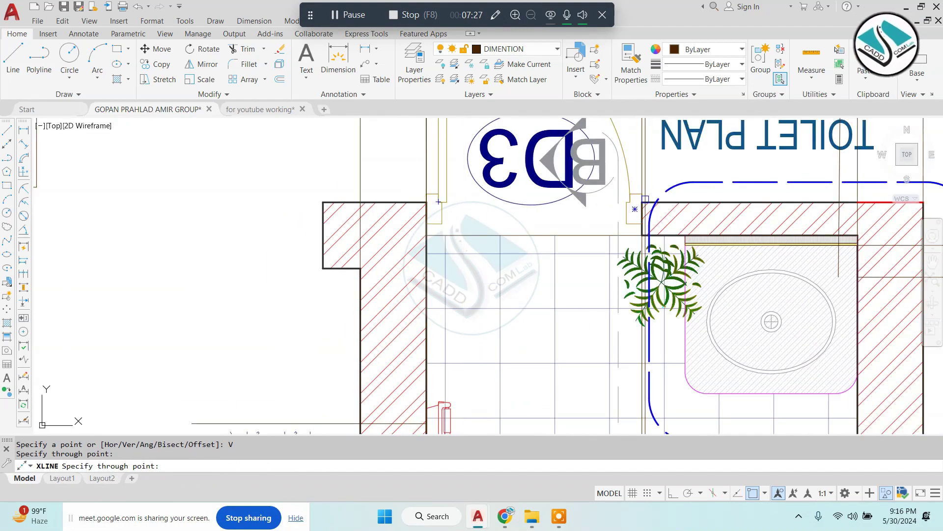
{"action": "key", "text": "Escape"}
Step: Offset a wall line 3" to the right and the floor line up 7'
{"action": "scroll", "coordinate": [439, 201], "scroll_direction": "down", "scroll_amount": 6}
{"action": "scroll", "coordinate": [442, 269], "scroll_direction": "up", "scroll_amount": 5}
{"action": "scroll", "coordinate": [442, 270], "scroll_direction": "up", "scroll_amount": 3}
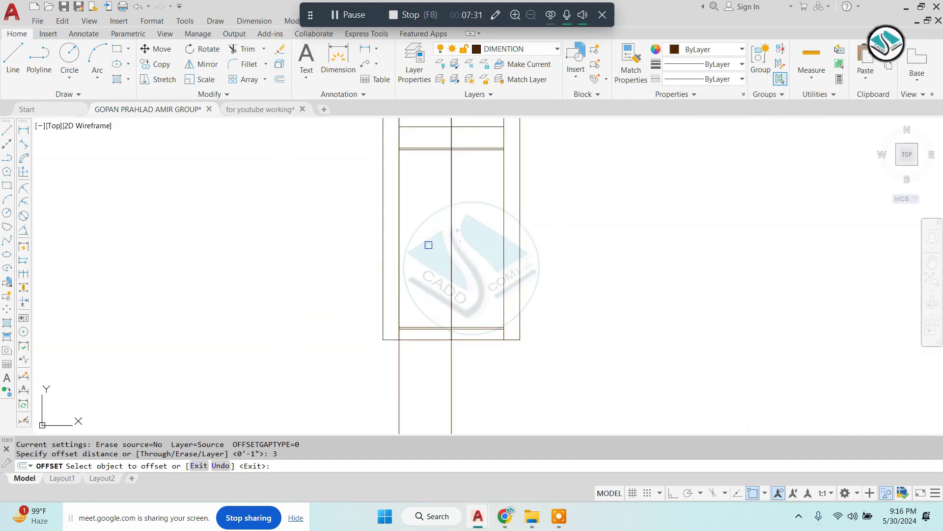
{"action": "scroll", "coordinate": [428, 245], "scroll_direction": "up", "scroll_amount": 4}
{"action": "left_click", "coordinate": [353, 281]}
{"action": "left_click", "coordinate": [428, 288]}
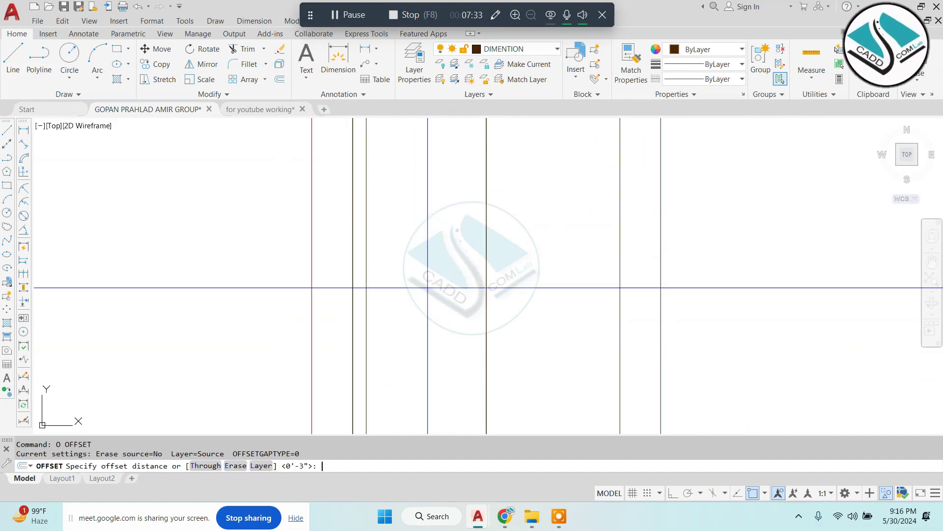
{"action": "type", "text": "7'"}
{"action": "key", "text": "Return"}
{"action": "scroll", "coordinate": [421, 280], "scroll_direction": "down", "scroll_amount": 3}
{"action": "scroll", "coordinate": [484, 367], "scroll_direction": "up", "scroll_amount": 3}
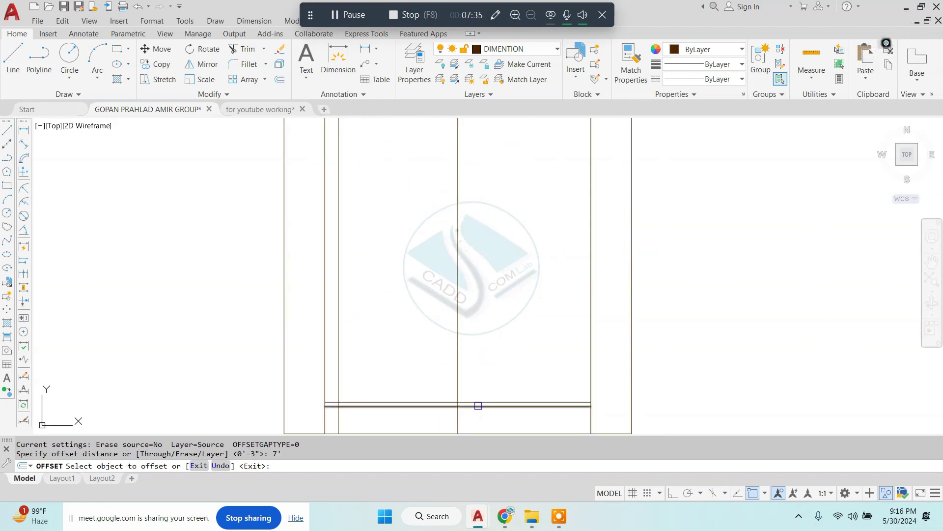
{"action": "left_click", "coordinate": [478, 406]}
{"action": "left_click", "coordinate": [424, 388]}
{"action": "key", "text": "Escape"}
Step: Trim the line inside the 7' door opening
{"action": "type", "text": "tr"}
{"action": "key", "text": "Return"}
{"action": "scroll", "coordinate": [424, 322], "scroll_direction": "up", "scroll_amount": 3}
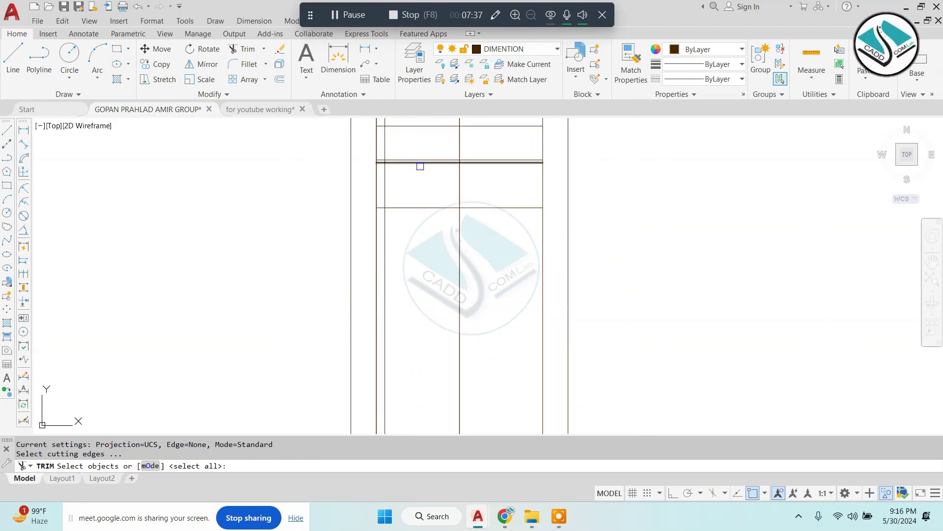
{"action": "key", "text": "Return"}
{"action": "scroll", "coordinate": [421, 167], "scroll_direction": "up", "scroll_amount": 5}
{"action": "scroll", "coordinate": [216, 275], "scroll_direction": "up", "scroll_amount": 5}
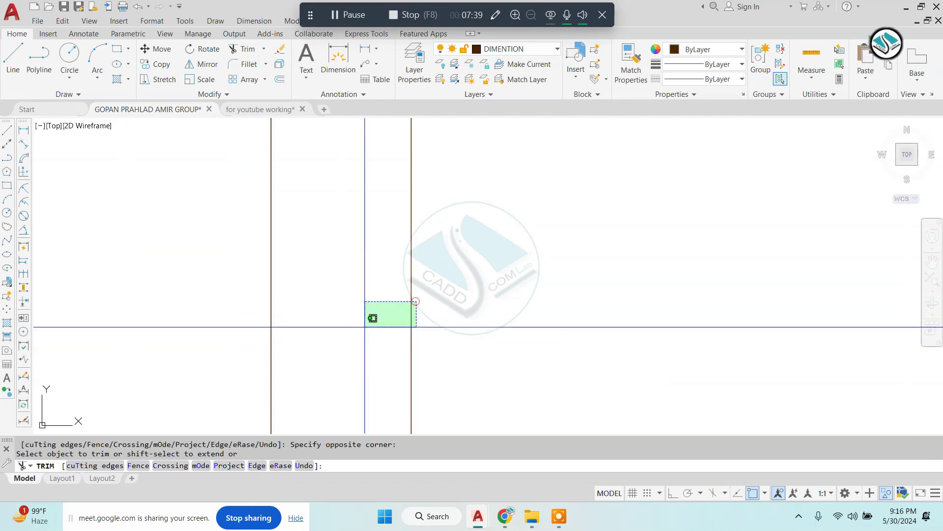
{"action": "left_click_drag", "start_coordinate": [413, 301], "coordinate": [366, 325]}
Step: Trim the remaining segments across the door opening
{"action": "scroll", "coordinate": [483, 149], "scroll_direction": "down", "scroll_amount": 2}
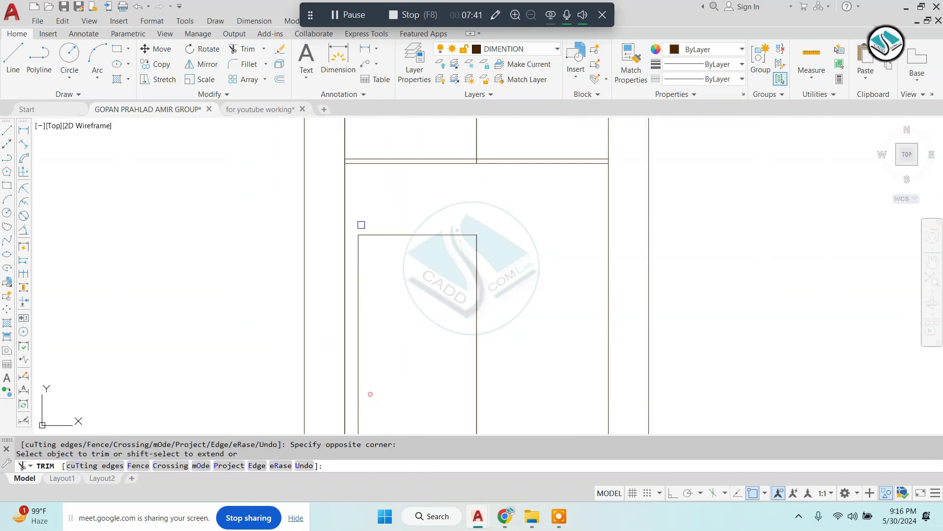
{"action": "scroll", "coordinate": [360, 222], "scroll_direction": "down", "scroll_amount": 2}
{"action": "scroll", "coordinate": [400, 175], "scroll_direction": "up", "scroll_amount": 3}
{"action": "scroll", "coordinate": [538, 347], "scroll_direction": "up", "scroll_amount": 5}
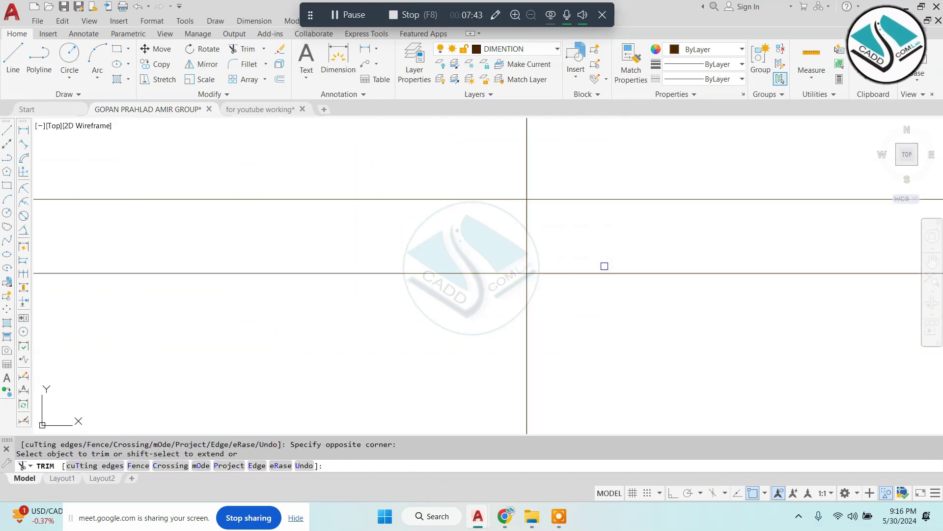
{"action": "left_click", "coordinate": [464, 233]}
{"action": "scroll", "coordinate": [438, 242], "scroll_direction": "down", "scroll_amount": 3}
{"action": "scroll", "coordinate": [443, 210], "scroll_direction": "up", "scroll_amount": 4}
{"action": "scroll", "coordinate": [364, 198], "scroll_direction": "down", "scroll_amount": 2}
{"action": "key", "text": "Escape"}
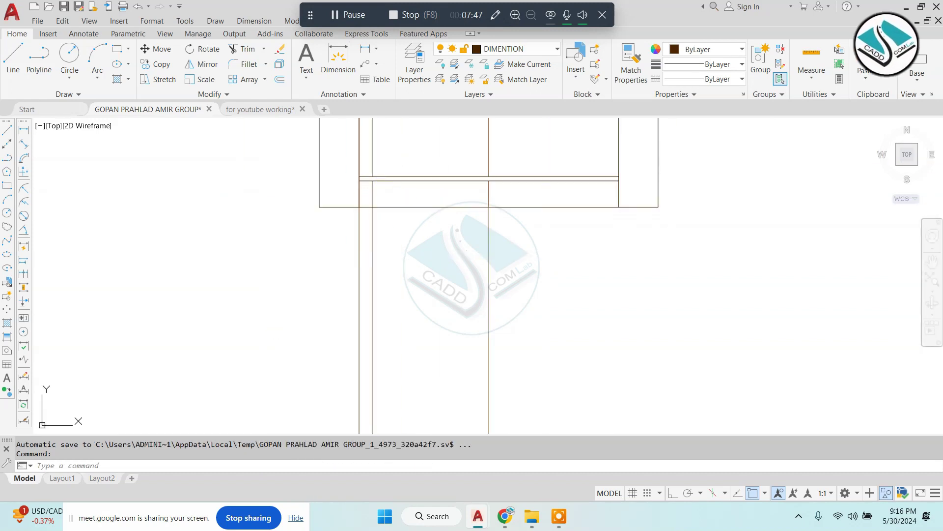
Step: Erase the leftover lines near the new elevation
{"action": "scroll", "coordinate": [544, 283], "scroll_direction": "down", "scroll_amount": 3}
{"action": "left_click", "coordinate": [506, 206]}
{"action": "type", "text": "e"}
{"action": "key", "text": "Return"}
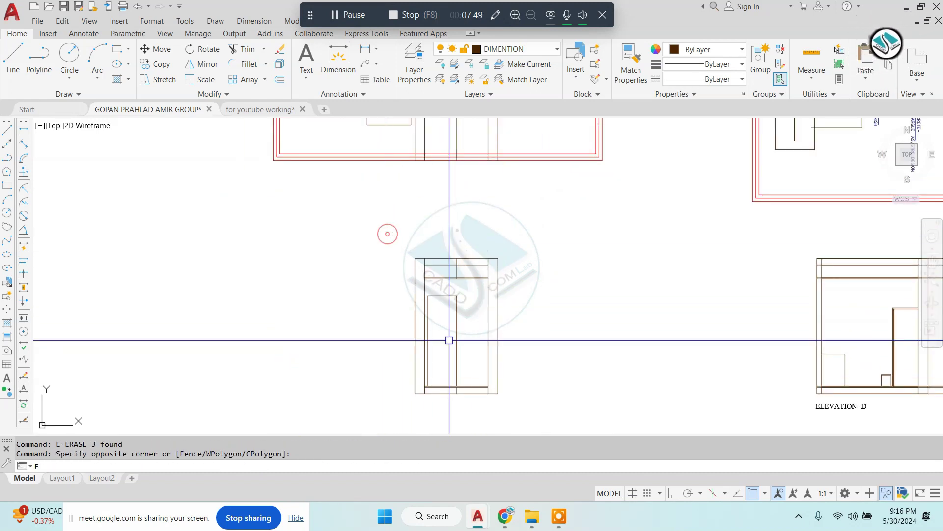
{"action": "middle_click_drag", "start_coordinate": [449, 337], "coordinate": [445, 319]}
{"action": "scroll", "coordinate": [446, 320], "scroll_direction": "up", "scroll_amount": 4}
{"action": "left_click", "coordinate": [373, 252]}
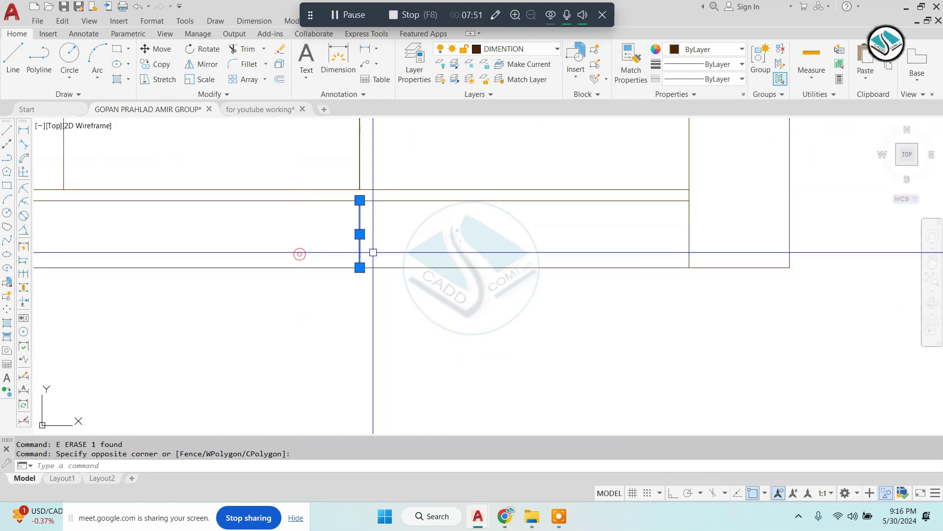
{"action": "key", "text": "Escape"}
Step: Erase the long projection lines from the rotated plan
{"action": "scroll", "coordinate": [437, 305], "scroll_direction": "down", "scroll_amount": 4}
{"action": "scroll", "coordinate": [437, 305], "scroll_direction": "down", "scroll_amount": 3}
{"action": "left_click", "coordinate": [344, 275]}
{"action": "type", "text": "e"}
{"action": "key", "text": "Return"}
{"action": "scroll", "coordinate": [298, 249], "scroll_direction": "down", "scroll_amount": 1}
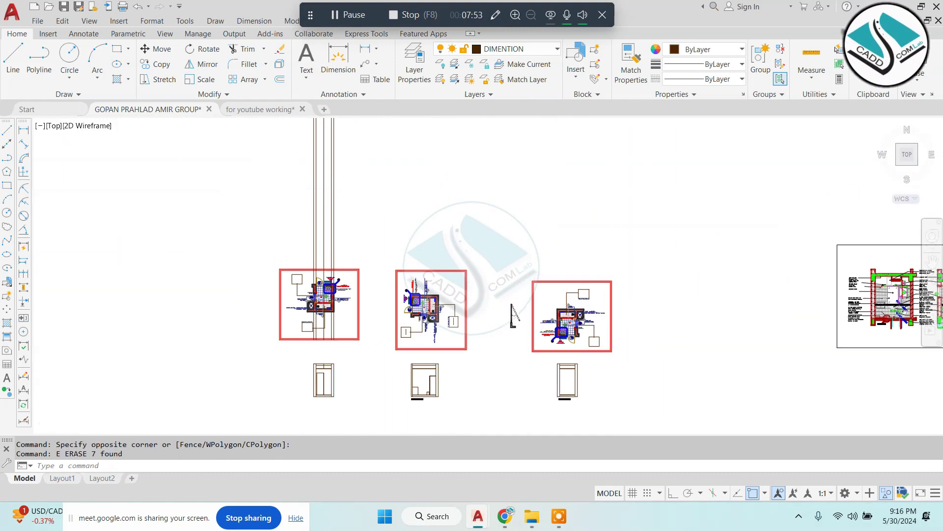
{"action": "type", "text": "E"}
{"action": "key", "text": "Return"}
{"action": "key", "text": "Escape"}
Step: Copy the PUERTA door block to a free spot beside the elevations
{"action": "scroll", "coordinate": [752, 200], "scroll_direction": "right", "scroll_amount": 3}
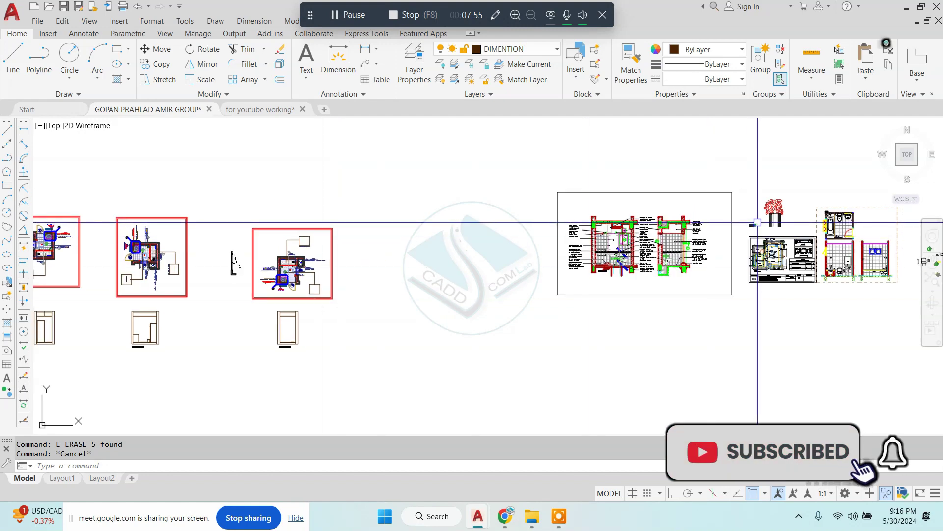
{"action": "scroll", "coordinate": [766, 245], "scroll_direction": "right", "scroll_amount": 2}
{"action": "key", "text": "Escape"}
{"action": "scroll", "coordinate": [765, 245], "scroll_direction": "up", "scroll_amount": 3}
{"action": "scroll", "coordinate": [605, 278], "scroll_direction": "up", "scroll_amount": 2}
{"action": "scroll", "coordinate": [401, 202], "scroll_direction": "down", "scroll_amount": 2}
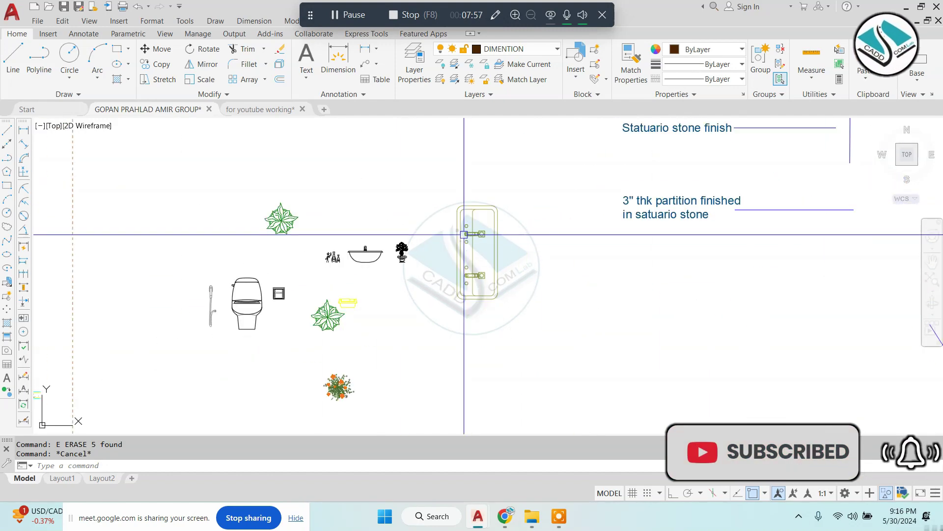
{"action": "scroll", "coordinate": [464, 220], "scroll_direction": "down", "scroll_amount": 3}
{"action": "scroll", "coordinate": [634, 218], "scroll_direction": "up", "scroll_amount": 4}
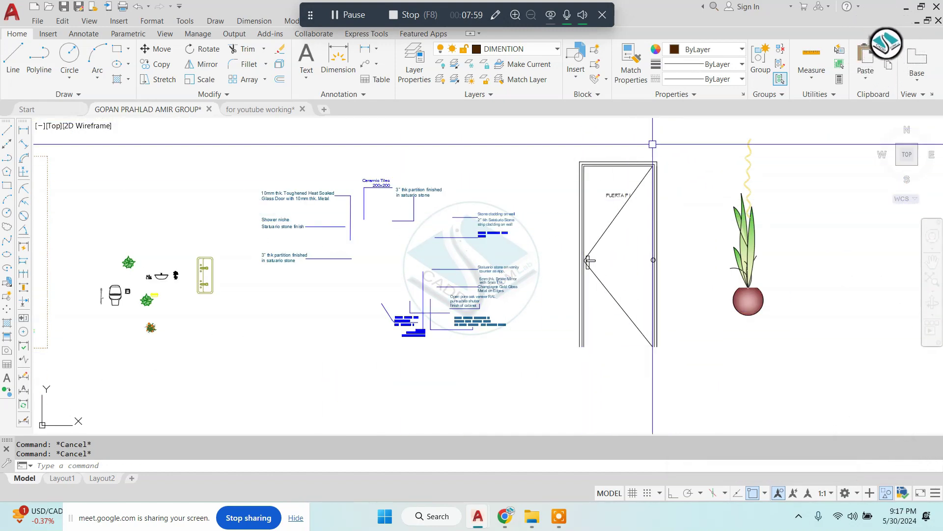
{"action": "left_click", "coordinate": [652, 144]}
{"action": "left_click", "coordinate": [565, 378]}
{"action": "left_click", "coordinate": [681, 147]}
{"action": "left_click", "coordinate": [571, 362]}
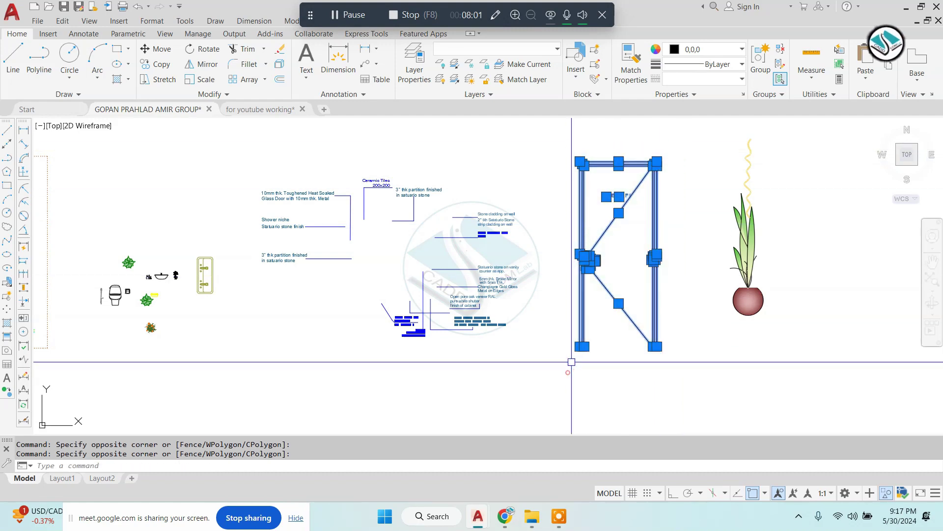
{"action": "type", "text": "co"}
{"action": "key", "text": "Return"}
{"action": "left_click", "coordinate": [581, 346]}
{"action": "scroll", "coordinate": [705, 279], "scroll_direction": "down", "scroll_amount": 10}
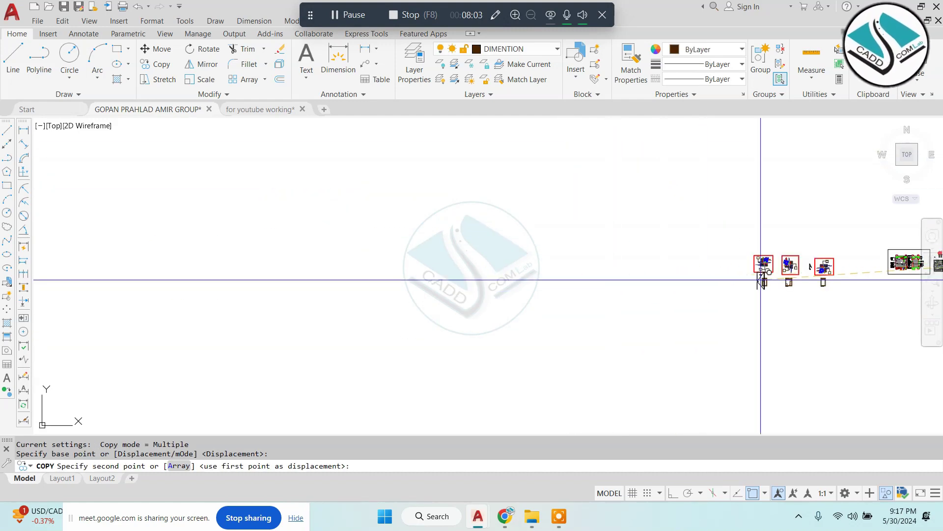
{"action": "scroll", "coordinate": [761, 280], "scroll_direction": "up", "scroll_amount": 5}
{"action": "scroll", "coordinate": [761, 280], "scroll_direction": "up", "scroll_amount": 3}
{"action": "left_click", "coordinate": [268, 322]}
{"action": "key", "text": "Escape"}
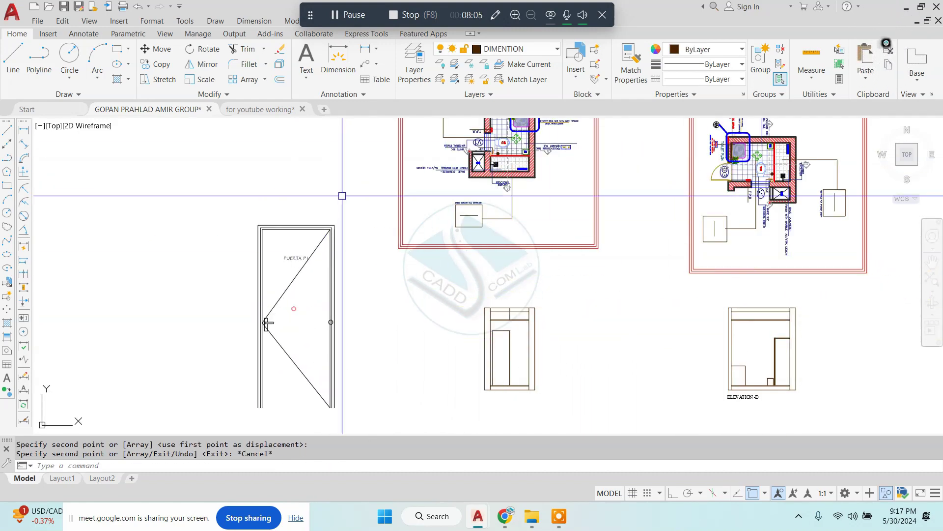
Step: Scale the copied door by reference so its height matches the elevation opening
{"action": "left_click", "coordinate": [342, 195]}
{"action": "scroll", "coordinate": [267, 316], "scroll_direction": "up", "scroll_amount": 2}
{"action": "left_click", "coordinate": [226, 367]}
{"action": "type", "text": "sc"}
{"action": "key", "text": "Return"}
{"action": "scroll", "coordinate": [282, 134], "scroll_direction": "up", "scroll_amount": 3}
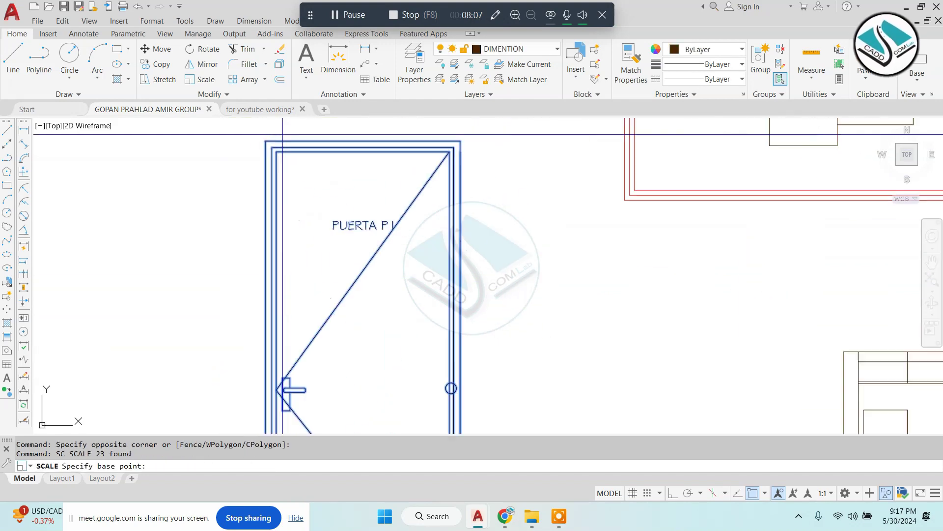
{"action": "scroll", "coordinate": [282, 134], "scroll_direction": "up", "scroll_amount": 2}
{"action": "left_click", "coordinate": [255, 144]}
{"action": "type", "text": "r"}
{"action": "key", "text": "Return"}
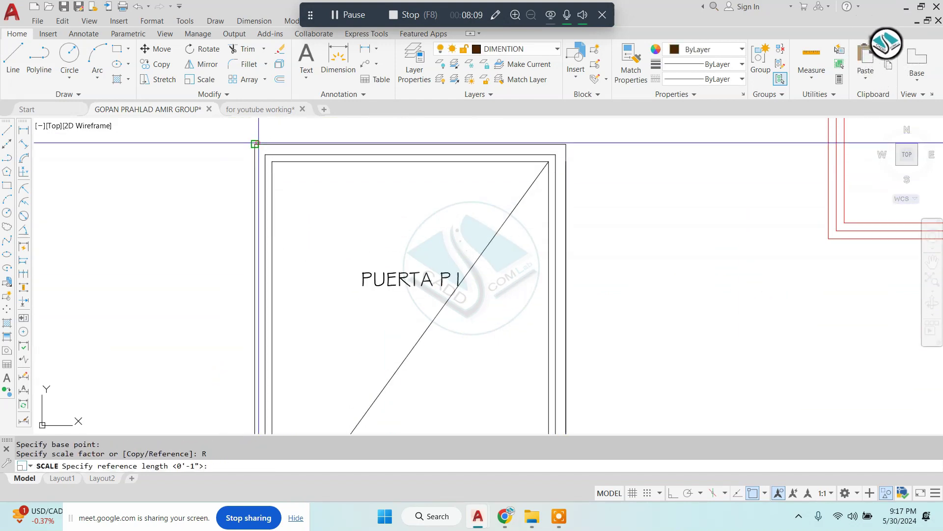
{"action": "left_click", "coordinate": [255, 144]}
{"action": "scroll", "coordinate": [274, 234], "scroll_direction": "down", "scroll_amount": 5}
{"action": "scroll", "coordinate": [264, 360], "scroll_direction": "up", "scroll_amount": 4}
{"action": "left_click", "coordinate": [282, 362]}
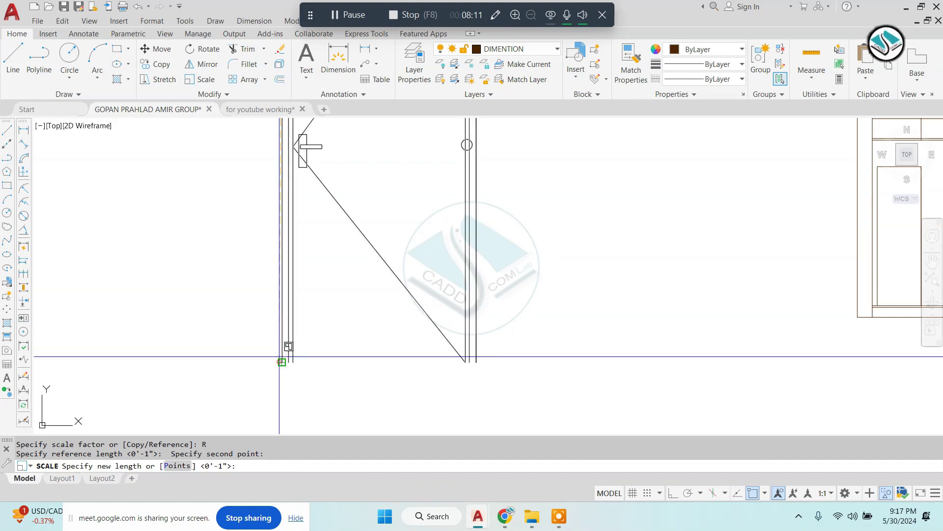
{"action": "scroll", "coordinate": [282, 362], "scroll_direction": "down", "scroll_amount": 4}
{"action": "scroll", "coordinate": [276, 304], "scroll_direction": "up", "scroll_amount": 3}
{"action": "type", "text": "p"}
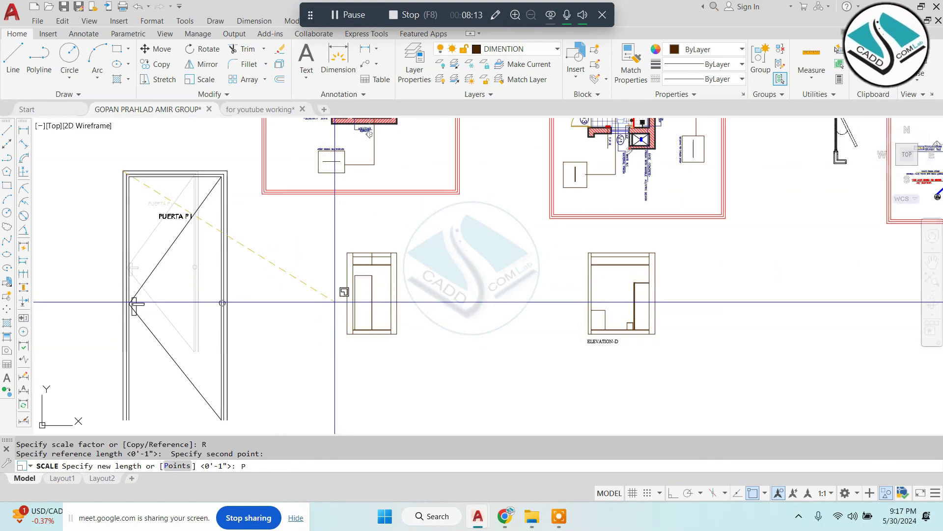
{"action": "key", "text": "Return"}
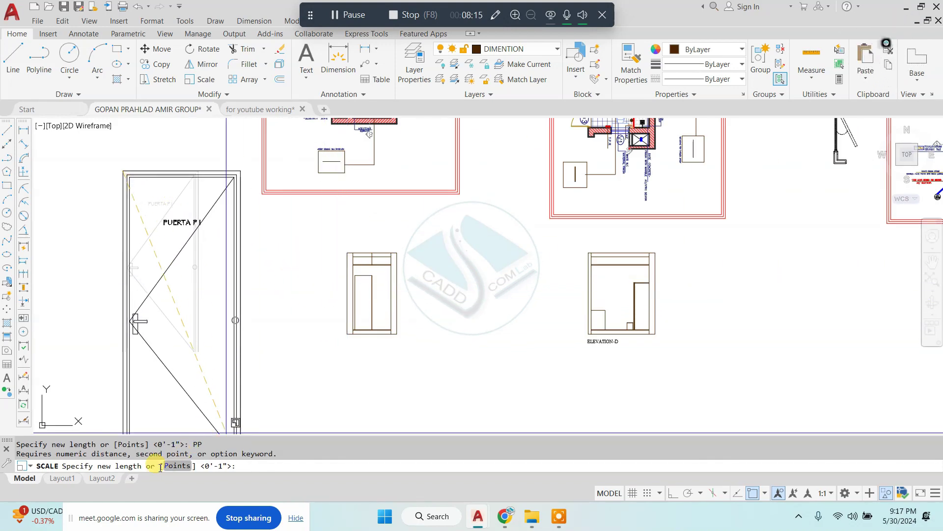
{"action": "left_click", "coordinate": [175, 471]}
{"action": "scroll", "coordinate": [358, 256], "scroll_direction": "up", "scroll_amount": 4}
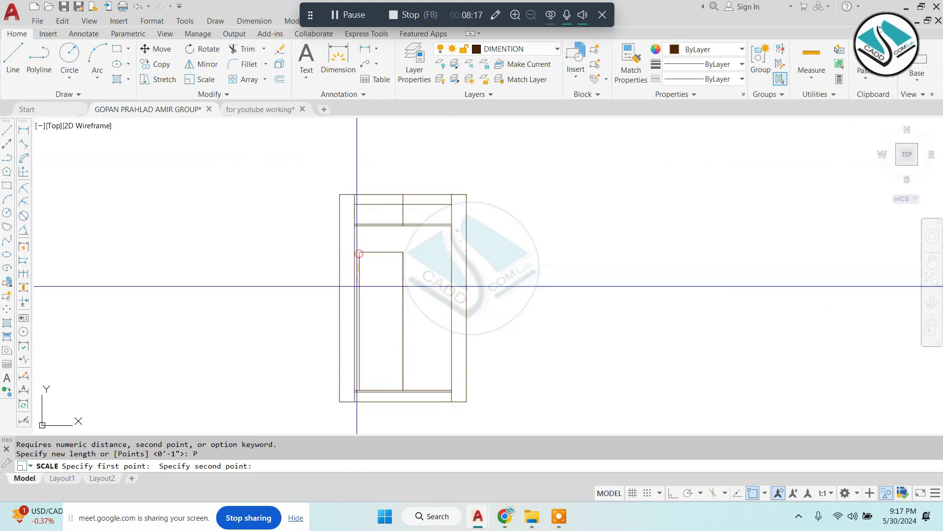
{"action": "left_click", "coordinate": [360, 390]}
{"action": "scroll", "coordinate": [360, 390], "scroll_direction": "down", "scroll_amount": 3}
{"action": "scroll", "coordinate": [274, 290], "scroll_direction": "up", "scroll_amount": 3}
Step: Move the resized door into the third elevation's door opening
{"action": "left_click", "coordinate": [270, 185]}
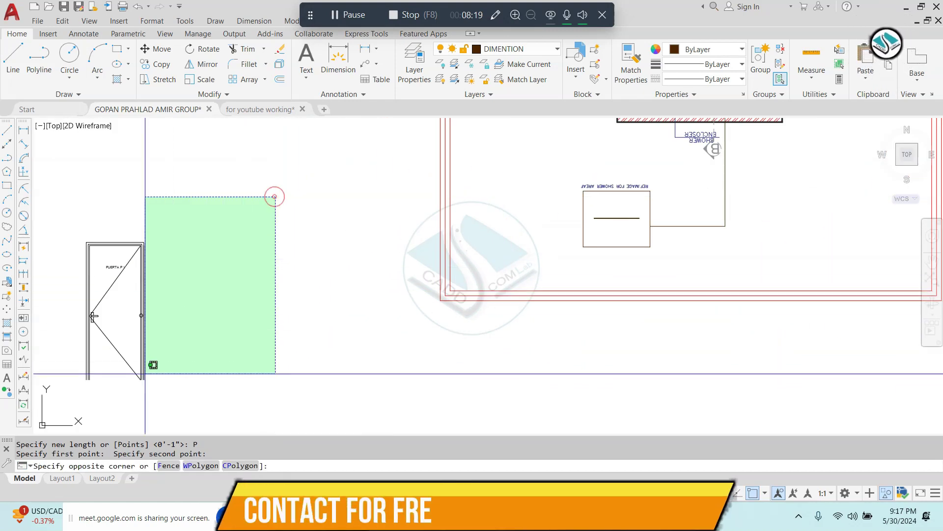
{"action": "scroll", "coordinate": [188, 365], "scroll_direction": "up", "scroll_amount": 2}
{"action": "left_click", "coordinate": [188, 365]}
{"action": "type", "text": "m"}
{"action": "key", "text": "Return"}
{"action": "scroll", "coordinate": [222, 303], "scroll_direction": "up", "scroll_amount": 3}
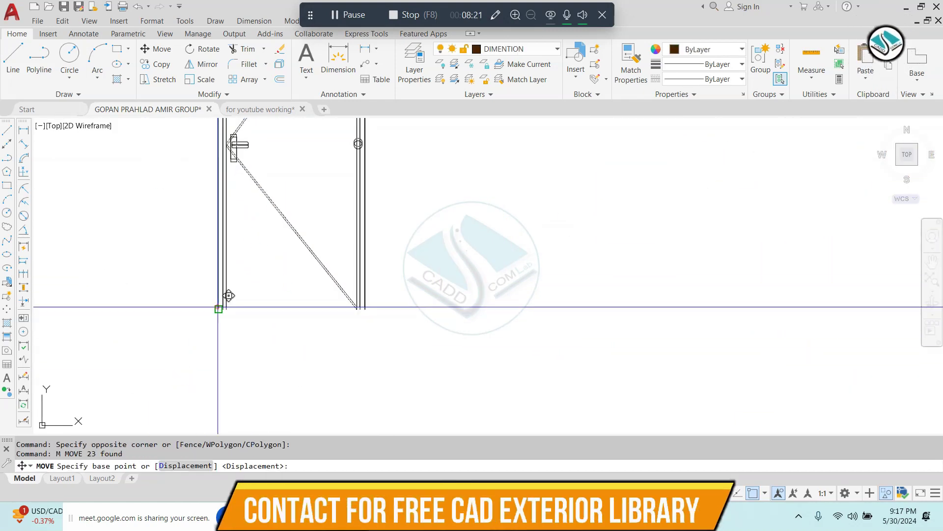
{"action": "left_click", "coordinate": [229, 295]}
{"action": "scroll", "coordinate": [228, 296], "scroll_direction": "down", "scroll_amount": 3}
{"action": "scroll", "coordinate": [543, 368], "scroll_direction": "up", "scroll_amount": 2}
{"action": "scroll", "coordinate": [444, 318], "scroll_direction": "up", "scroll_amount": 3}
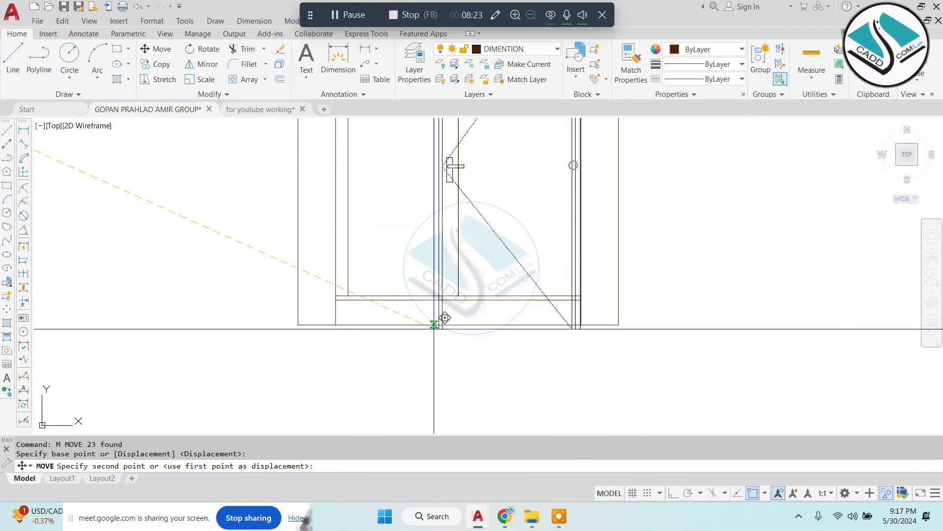
{"action": "scroll", "coordinate": [355, 276], "scroll_direction": "up", "scroll_amount": 2}
{"action": "left_click", "coordinate": [347, 316]}
Step: Stretch the door's right side, excluding the sill lines, to fit the opening width
{"action": "scroll", "coordinate": [347, 316], "scroll_direction": "down", "scroll_amount": 3}
{"action": "middle_click_drag", "start_coordinate": [348, 316], "coordinate": [429, 322]}
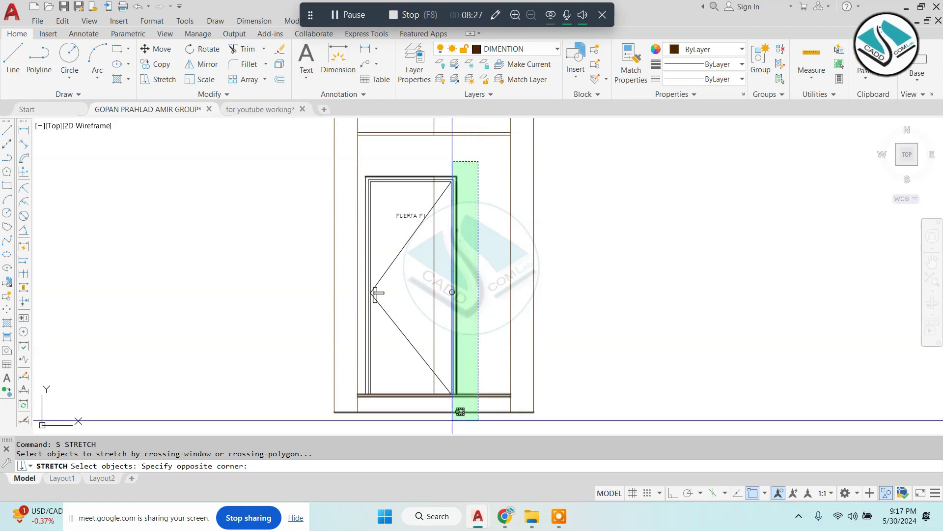
{"action": "left_click", "coordinate": [450, 411]}
{"action": "left_click", "coordinate": [495, 380], "text": "shift"}
{"action": "left_click", "coordinate": [477, 429], "text": "shift"}
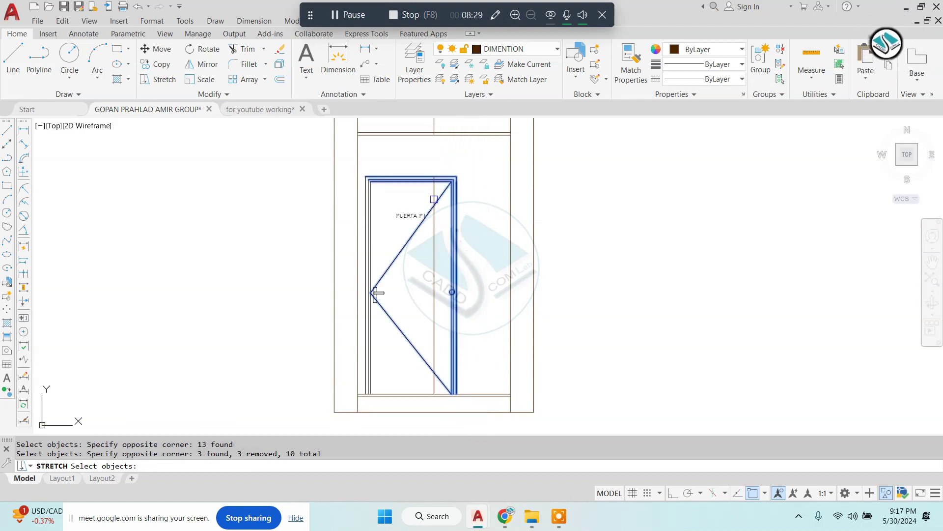
{"action": "scroll", "coordinate": [439, 246], "scroll_direction": "up", "scroll_amount": 2}
{"action": "key", "text": "Return"}
{"action": "scroll", "coordinate": [443, 334], "scroll_direction": "up", "scroll_amount": 4}
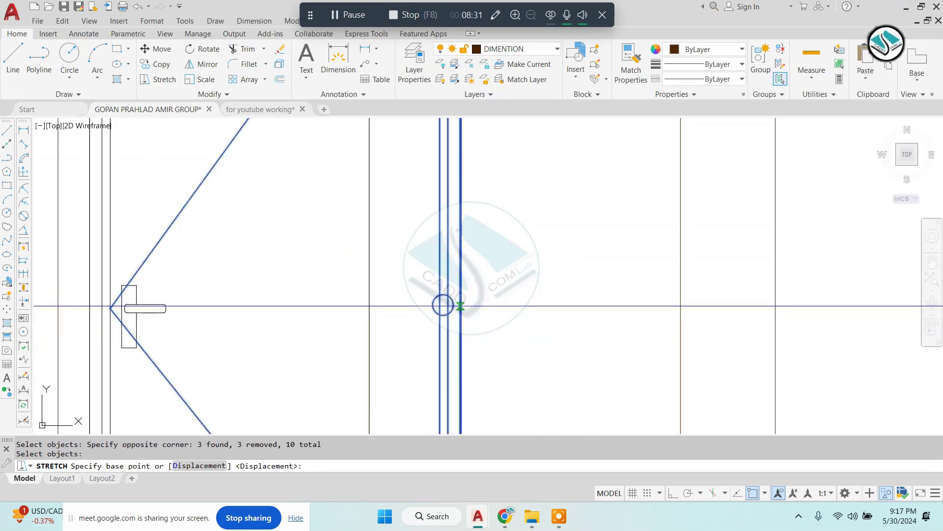
{"action": "left_click", "coordinate": [442, 305]}
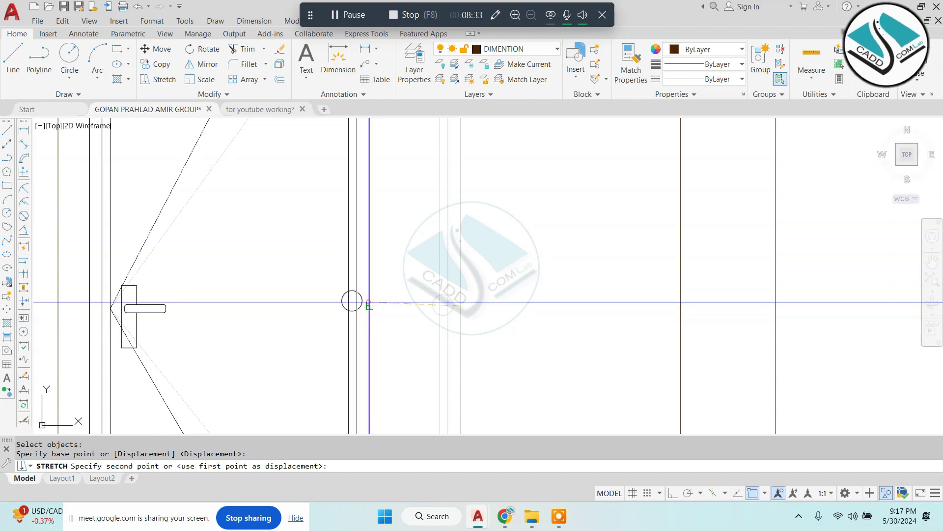
{"action": "left_click", "coordinate": [351, 301]}
{"action": "scroll", "coordinate": [354, 303], "scroll_direction": "down", "scroll_amount": 3}
{"action": "scroll", "coordinate": [406, 305], "scroll_direction": "up", "scroll_amount": 3}
Step: Start a move and an erase on the door, cancelling both
{"action": "type", "text": "m"}
{"action": "key", "text": "Return"}
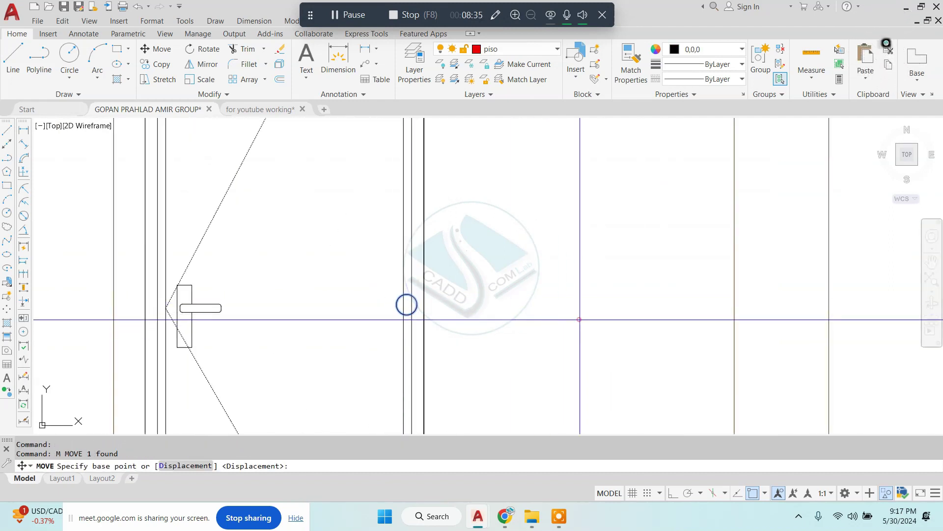
{"action": "key", "text": "Escape"}
{"action": "scroll", "coordinate": [537, 270], "scroll_direction": "down", "scroll_amount": 3}
{"action": "scroll", "coordinate": [422, 236], "scroll_direction": "up", "scroll_amount": 3}
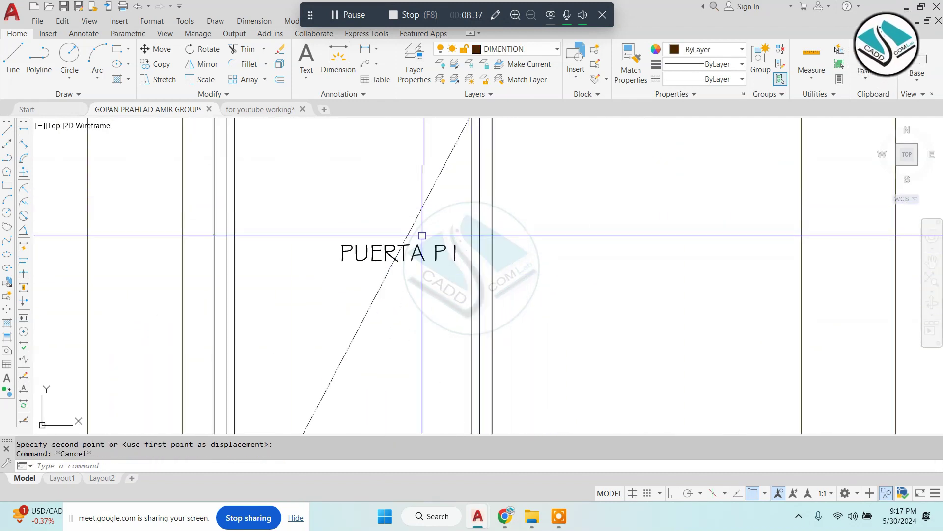
{"action": "type", "text": "E"}
{"action": "key", "text": "Return"}
{"action": "key", "text": "Escape"}
{"action": "scroll", "coordinate": [389, 250], "scroll_direction": "down", "scroll_amount": 3}
{"action": "scroll", "coordinate": [478, 240], "scroll_direction": "up", "scroll_amount": 3}
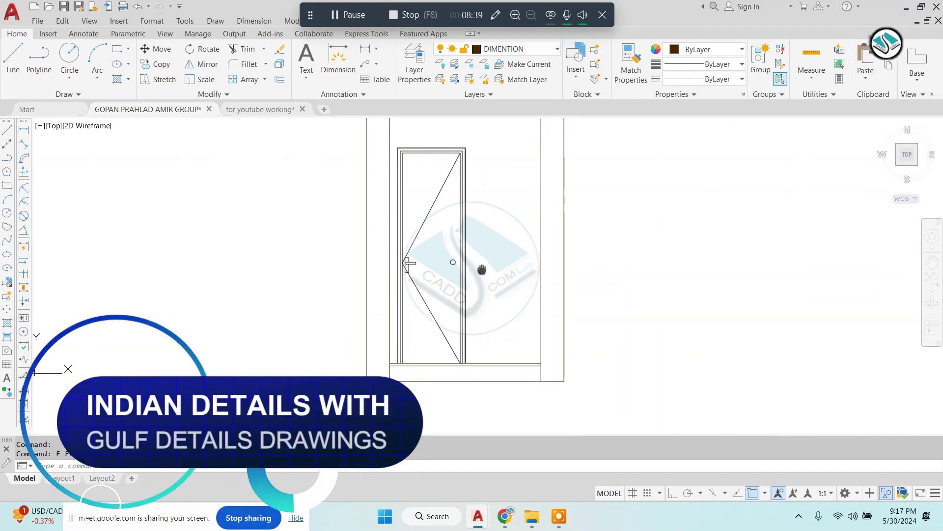
{"action": "scroll", "coordinate": [510, 255], "scroll_direction": "down", "scroll_amount": 2}
{"action": "scroll", "coordinate": [511, 202], "scroll_direction": "up", "scroll_amount": 6}
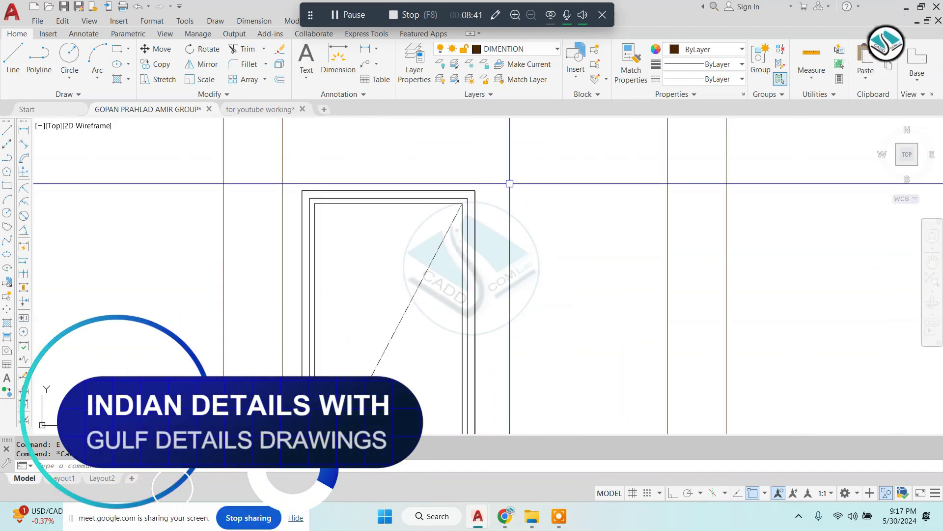
Step: Window-select all of the door's lines again
{"action": "left_click", "coordinate": [510, 183]}
{"action": "left_click", "coordinate": [307, 282]}
{"action": "scroll", "coordinate": [306, 282], "scroll_direction": "down", "scroll_amount": 3}
{"action": "scroll", "coordinate": [334, 276], "scroll_direction": "up", "scroll_amount": 3}
{"action": "left_click", "coordinate": [467, 226]}
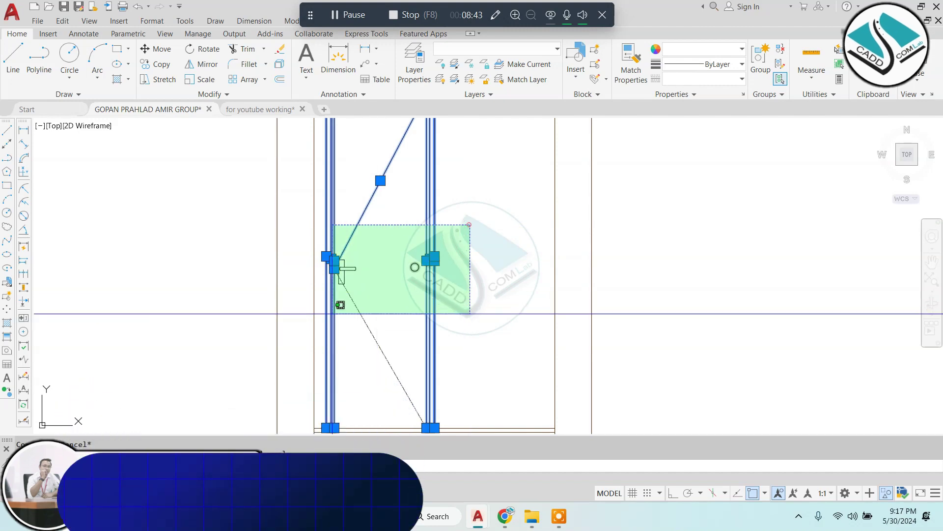
{"action": "left_click", "coordinate": [327, 326]}
Step: Set the selected PUERTA door's colour to orange
{"action": "scroll", "coordinate": [419, 327], "scroll_direction": "down", "scroll_amount": 2}
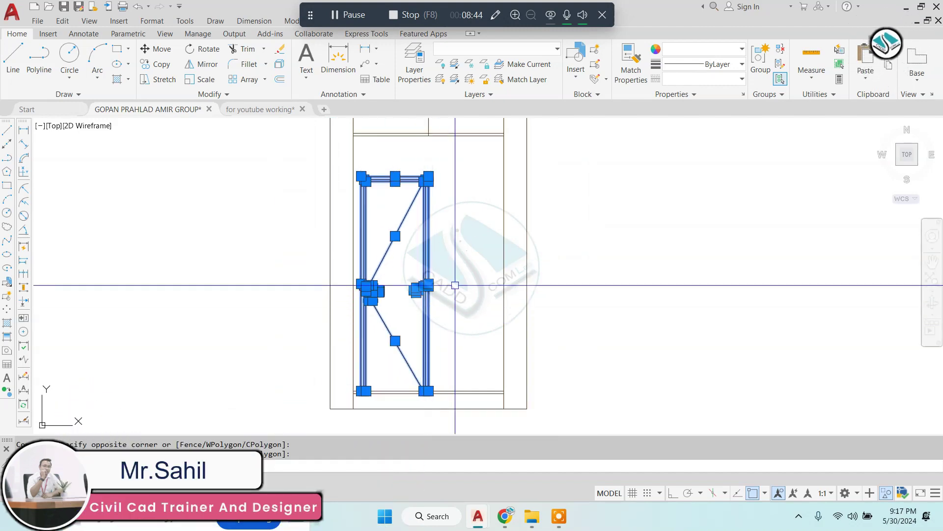
{"action": "left_click", "coordinate": [700, 50]}
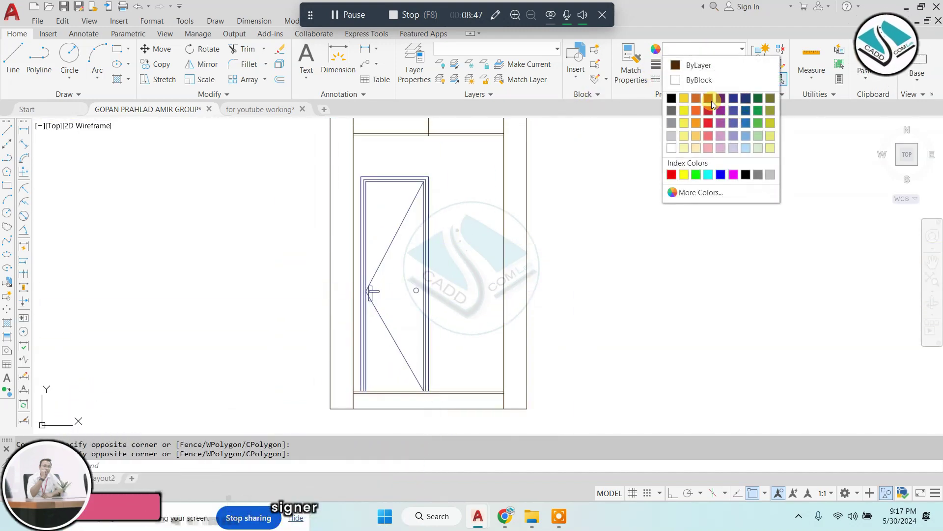
{"action": "left_click", "coordinate": [694, 100]}
{"action": "key", "text": "Escape"}
Step: Give the door's two dashed swing lines a linetype scale of 10
{"action": "scroll", "coordinate": [411, 281], "scroll_direction": "up", "scroll_amount": 5}
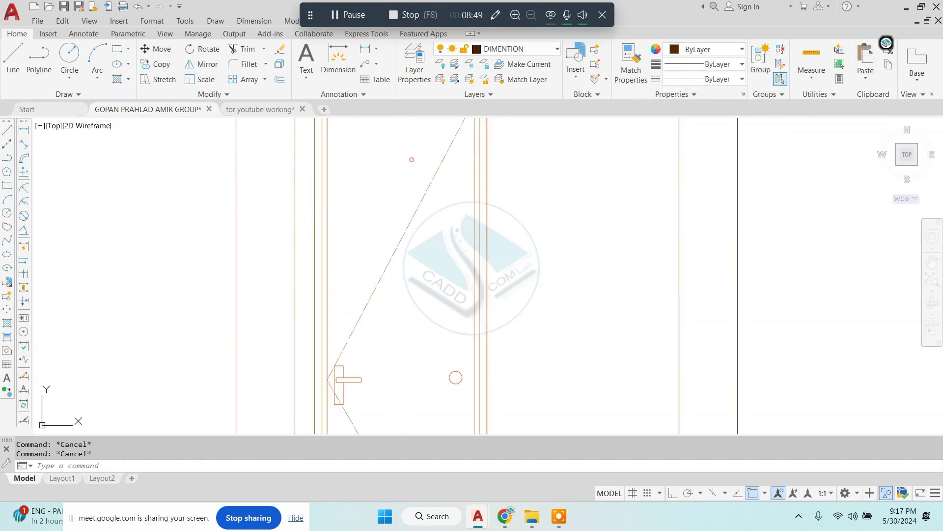
{"action": "left_click", "coordinate": [366, 310]}
{"action": "left_click", "coordinate": [374, 336]}
{"action": "type", "text": "CH"}
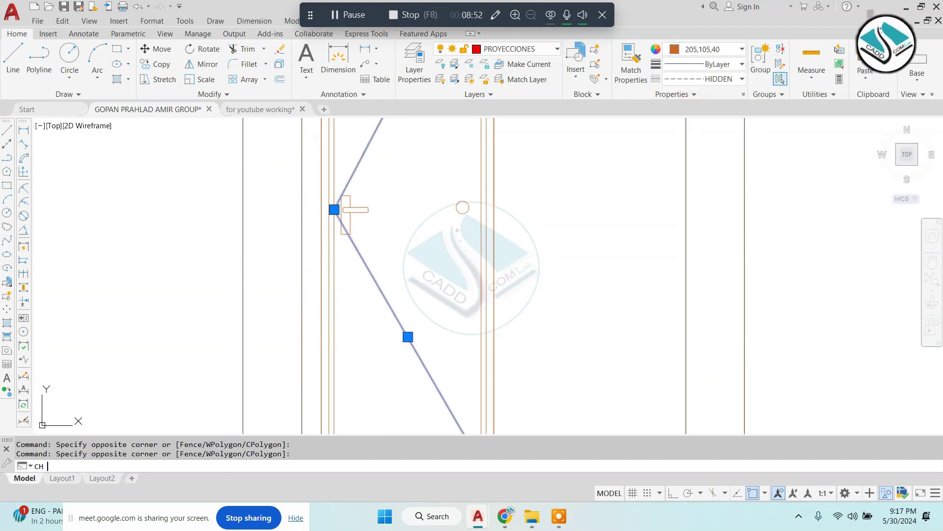
{"action": "key", "text": "Return"}
{"action": "left_click", "coordinate": [331, 191]}
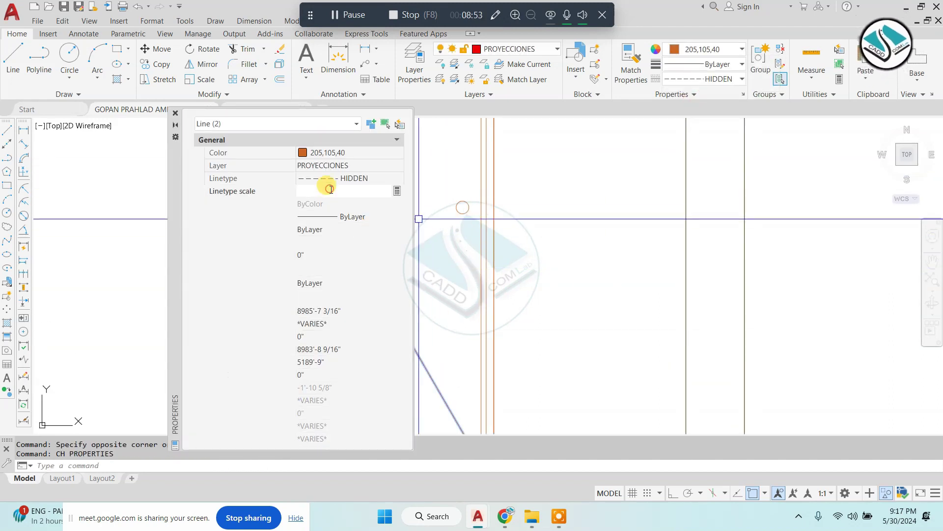
{"action": "type", "text": "2"}
{"action": "key", "text": "Return"}
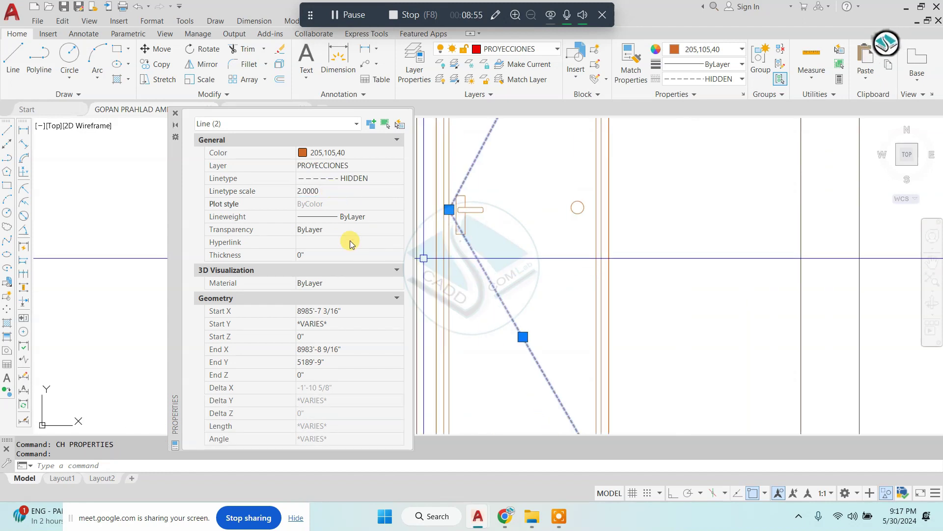
{"action": "key", "text": "Return"}
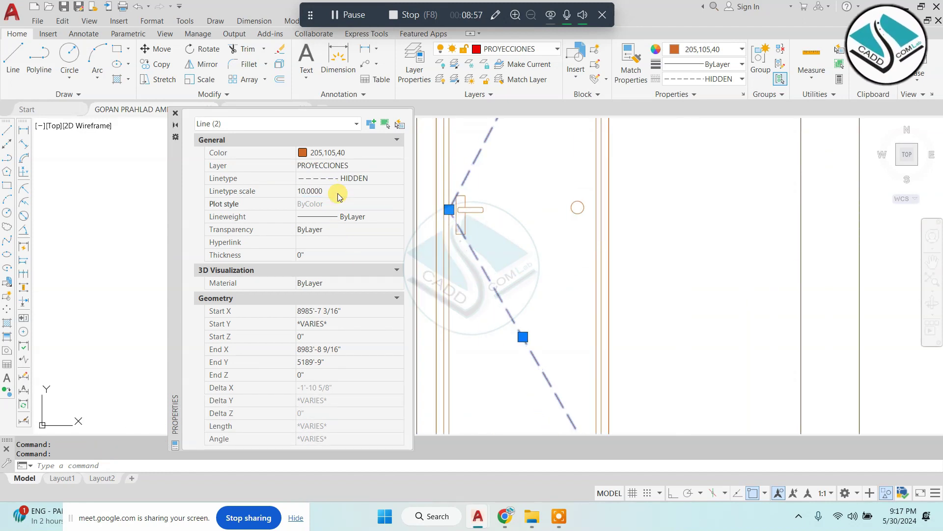
{"action": "left_click", "coordinate": [175, 116]}
Step: Inspect the door handle area and the dashed line's colour options, leaving them unchanged
{"action": "middle_click_drag", "start_coordinate": [515, 204], "coordinate": [498, 335]}
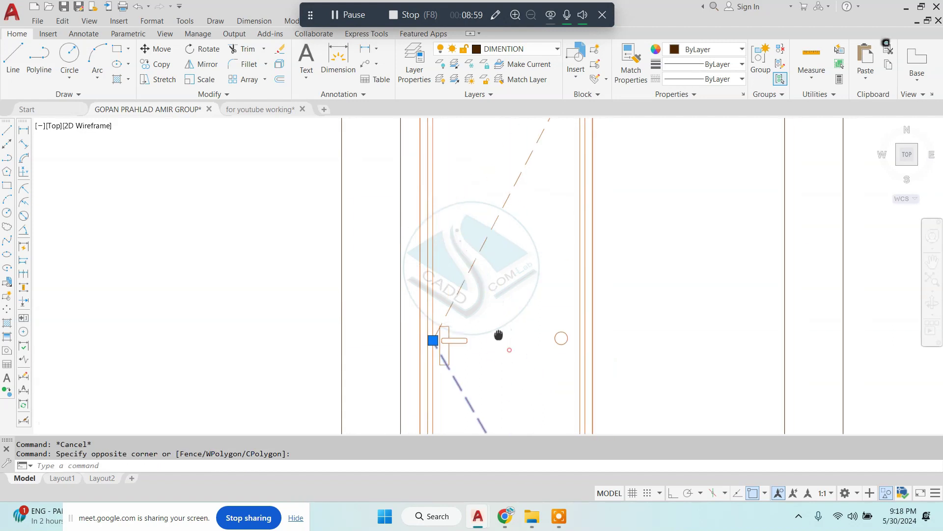
{"action": "left_click", "coordinate": [702, 49]}
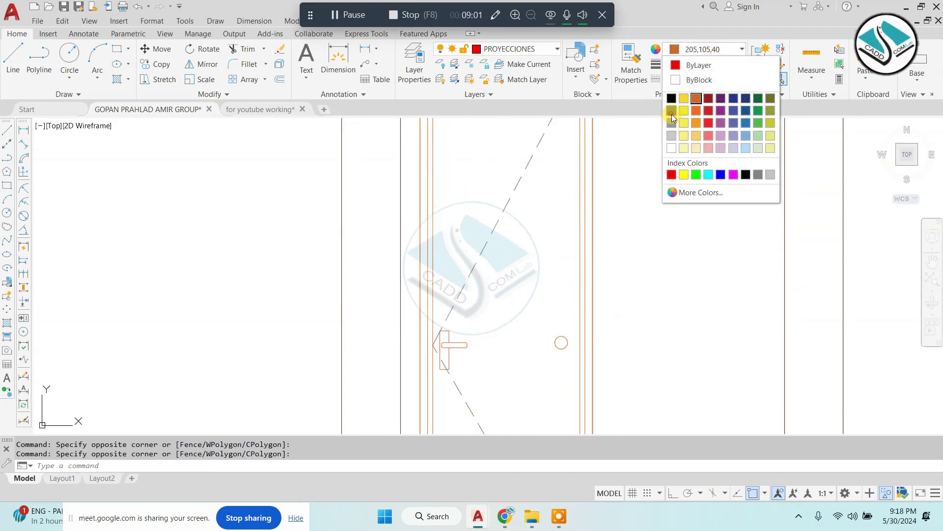
{"action": "key", "text": "Escape"}
{"action": "key", "text": "Escape"}
{"action": "scroll", "coordinate": [518, 250], "scroll_direction": "down", "scroll_amount": 2}
{"action": "scroll", "coordinate": [542, 237], "scroll_direction": "down", "scroll_amount": 2}
{"action": "scroll", "coordinate": [542, 238], "scroll_direction": "down", "scroll_amount": 3}
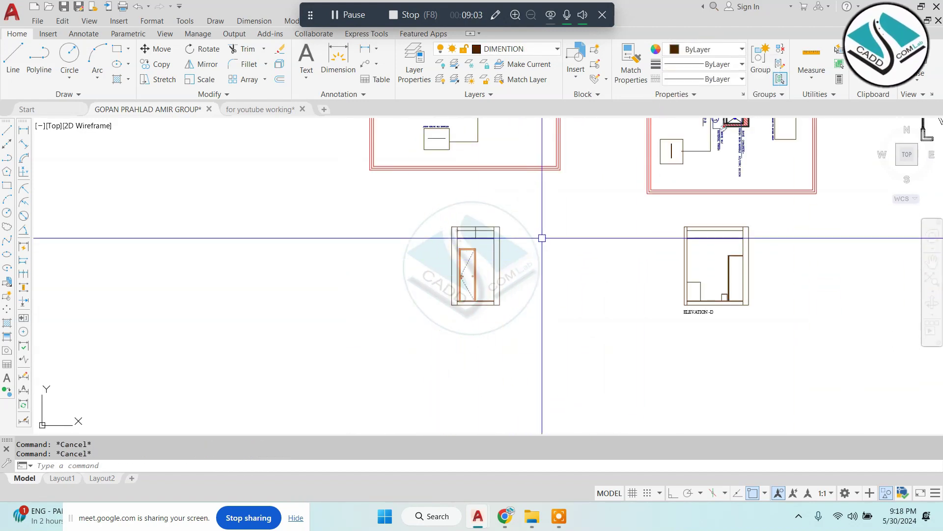
{"action": "scroll", "coordinate": [542, 238], "scroll_direction": "up", "scroll_amount": 4}
{"action": "scroll", "coordinate": [464, 178], "scroll_direction": "up", "scroll_amount": 2}
{"action": "left_click", "coordinate": [444, 263]}
Step: Project a vertical construction line from the vanity edge in the plan into the elevation
{"action": "scroll", "coordinate": [444, 263], "scroll_direction": "down", "scroll_amount": 6}
{"action": "key", "text": "Escape"}
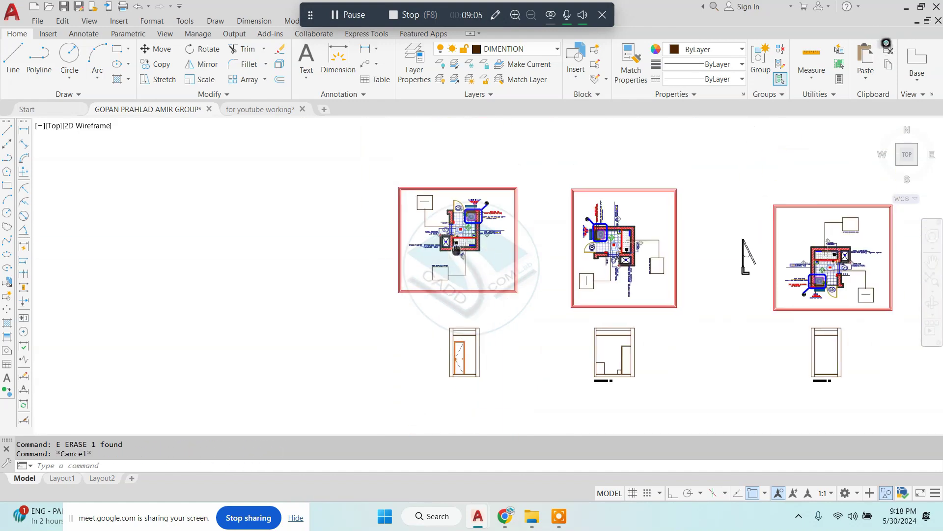
{"action": "scroll", "coordinate": [456, 249], "scroll_direction": "up", "scroll_amount": 6}
{"action": "scroll", "coordinate": [473, 278], "scroll_direction": "up", "scroll_amount": 3}
{"action": "type", "text": "v"}
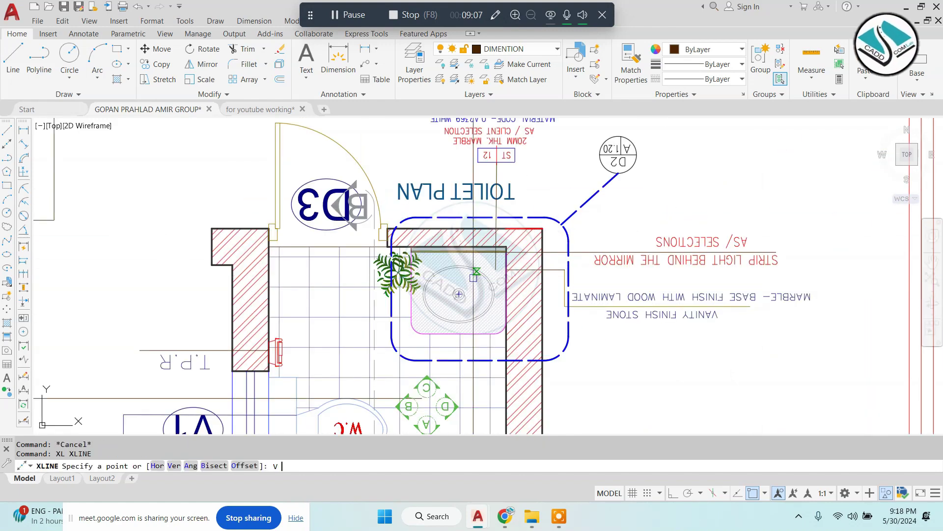
{"action": "key", "text": "Return"}
{"action": "scroll", "coordinate": [473, 278], "scroll_direction": "up", "scroll_amount": 2}
{"action": "scroll", "coordinate": [395, 222], "scroll_direction": "up", "scroll_amount": 2}
{"action": "left_click", "coordinate": [398, 220]}
{"action": "scroll", "coordinate": [433, 220], "scroll_direction": "down", "scroll_amount": 2}
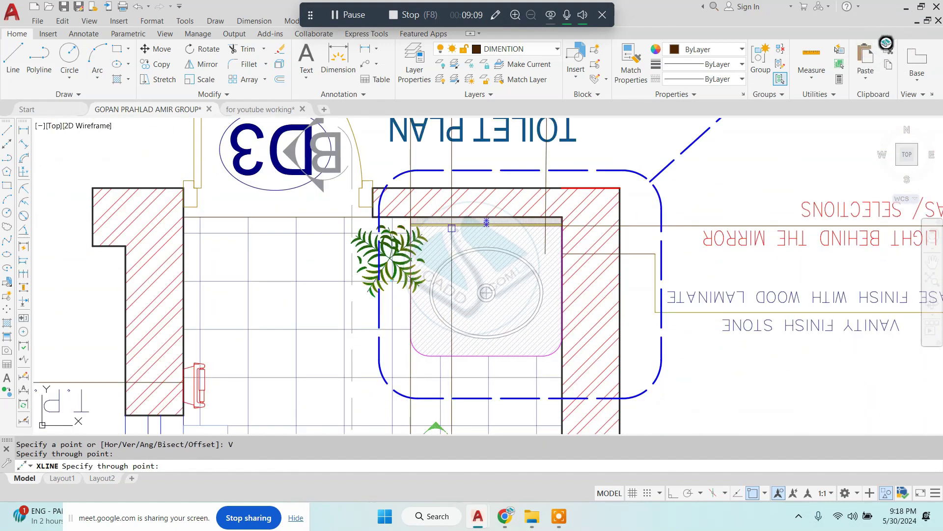
{"action": "scroll", "coordinate": [545, 222], "scroll_direction": "up", "scroll_amount": 2}
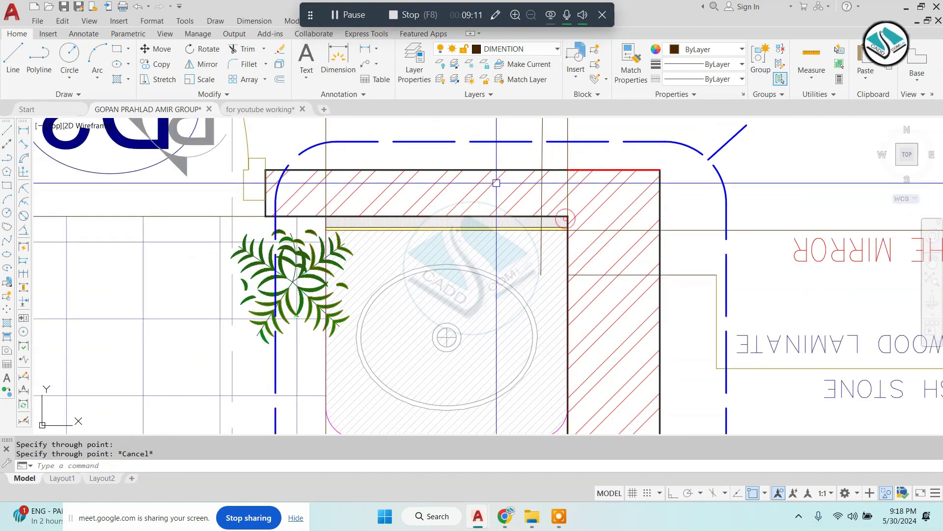
{"action": "scroll", "coordinate": [496, 183], "scroll_direction": "down", "scroll_amount": 3}
{"action": "scroll", "coordinate": [506, 221], "scroll_direction": "down", "scroll_amount": 3}
{"action": "scroll", "coordinate": [518, 315], "scroll_direction": "up", "scroll_amount": 2}
{"action": "scroll", "coordinate": [490, 293], "scroll_direction": "up", "scroll_amount": 1}
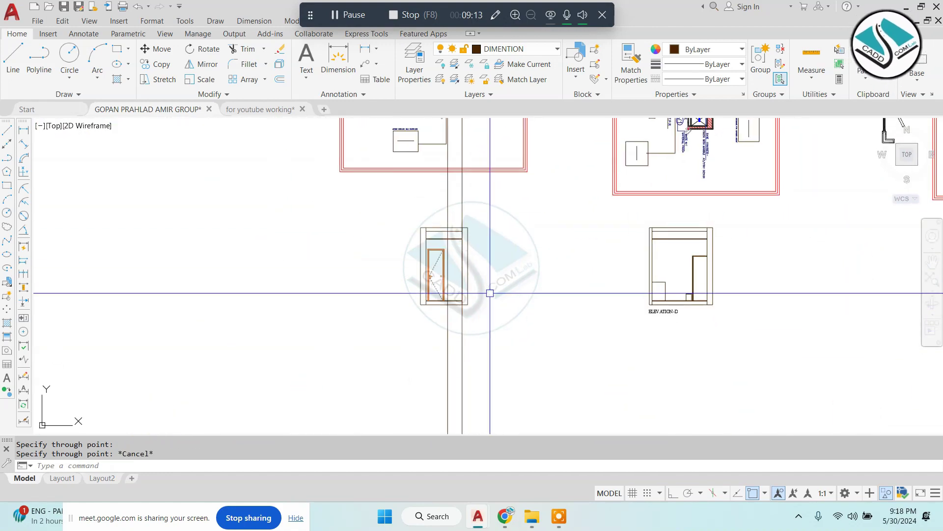
{"action": "scroll", "coordinate": [490, 293], "scroll_direction": "up", "scroll_amount": 4}
Step: Add another vanity construction line with XLINE, then end the command
{"action": "type", "text": "x"}
{"action": "scroll", "coordinate": [486, 293], "scroll_direction": "down", "scroll_amount": 4}
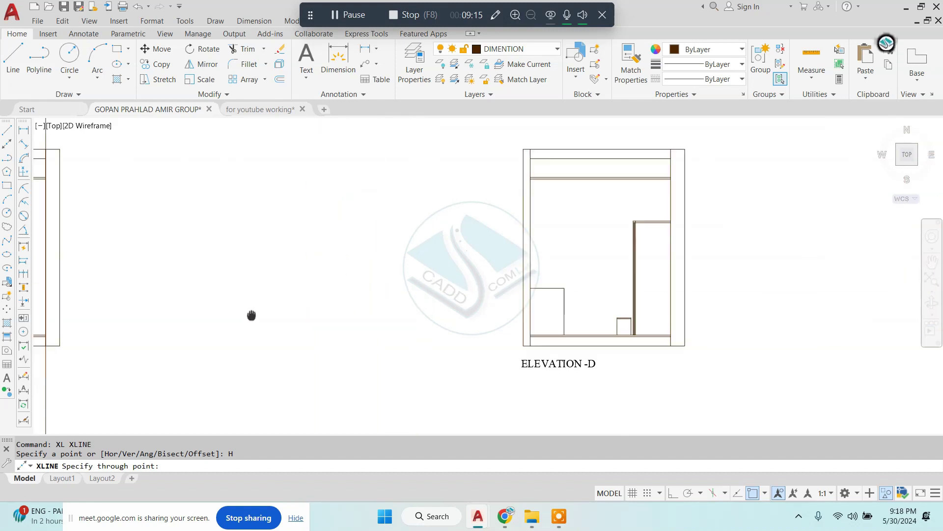
{"action": "scroll", "coordinate": [585, 295], "scroll_direction": "up", "scroll_amount": 4}
{"action": "scroll", "coordinate": [591, 311], "scroll_direction": "down", "scroll_amount": 3}
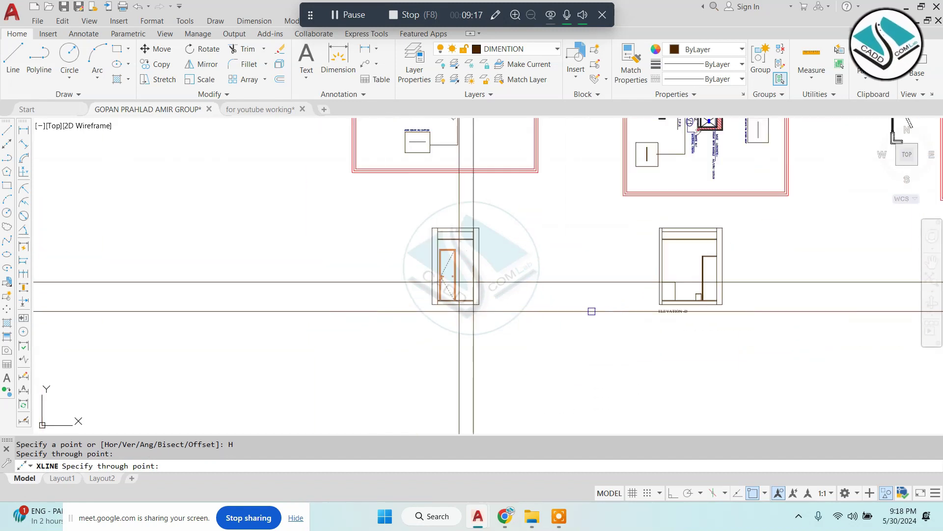
{"action": "scroll", "coordinate": [472, 288], "scroll_direction": "up", "scroll_amount": 3}
{"action": "key", "text": "Escape"}
Step: Trim the overlapping construction lines around the orange door
{"action": "key", "text": "Return"}
{"action": "scroll", "coordinate": [349, 253], "scroll_direction": "up", "scroll_amount": 3}
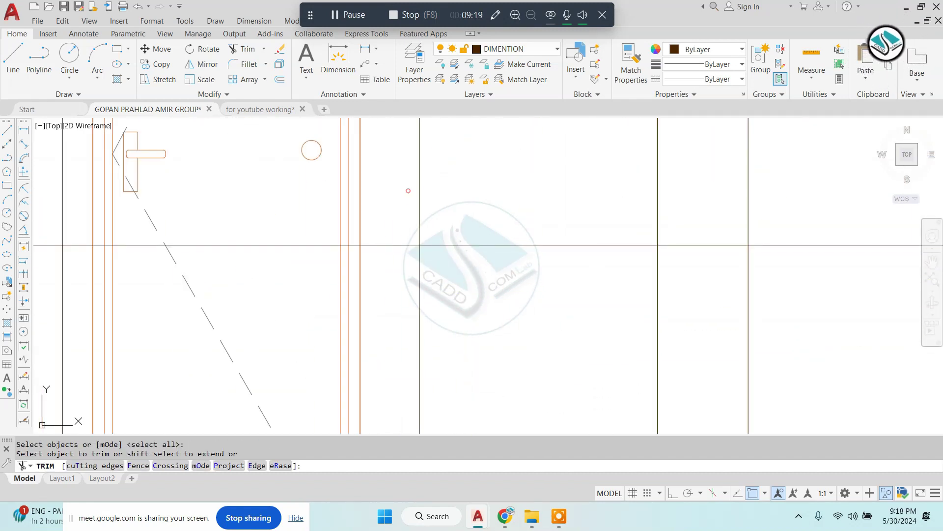
{"action": "scroll", "coordinate": [391, 288], "scroll_direction": "down", "scroll_amount": 3}
{"action": "left_click", "coordinate": [391, 288]}
{"action": "scroll", "coordinate": [500, 260], "scroll_direction": "up", "scroll_amount": 4}
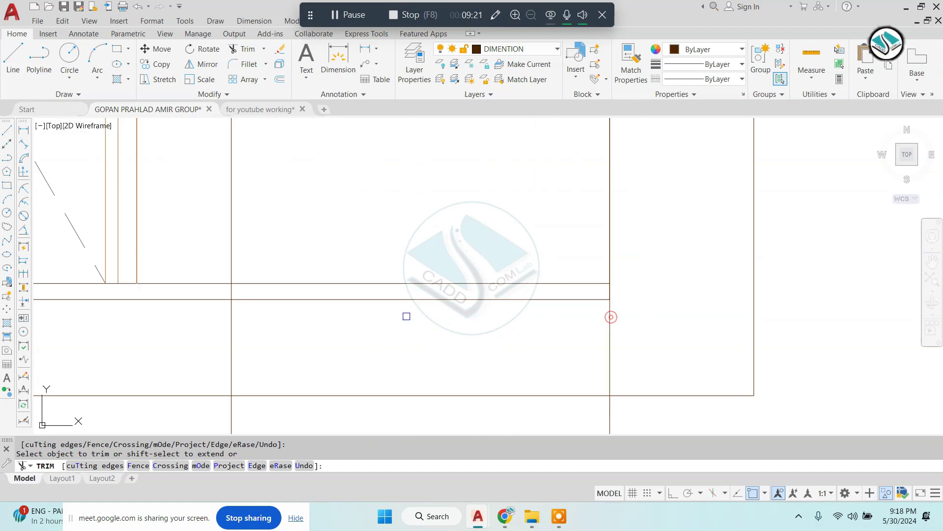
{"action": "scroll", "coordinate": [233, 293], "scroll_direction": "down", "scroll_amount": 3}
{"action": "key", "text": "Escape"}
{"action": "scroll", "coordinate": [314, 295], "scroll_direction": "down", "scroll_amount": 2}
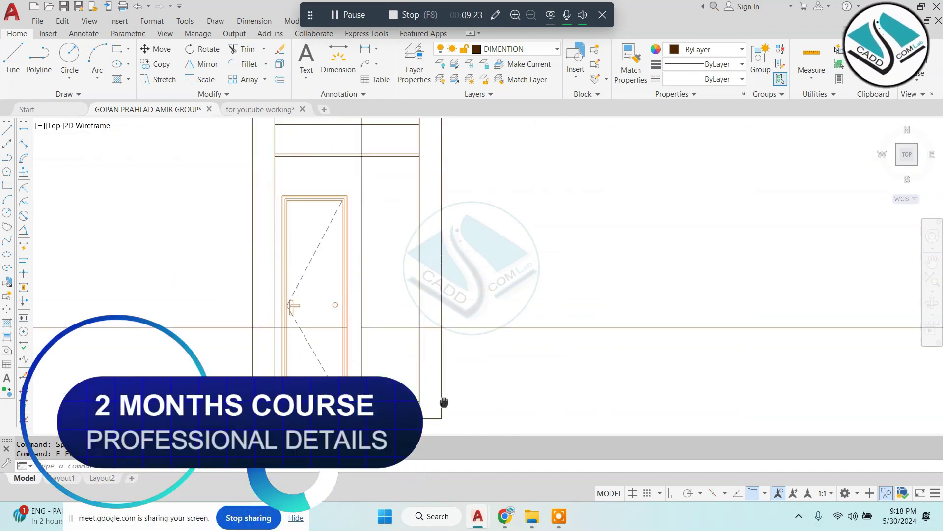
{"action": "scroll", "coordinate": [315, 294], "scroll_direction": "up", "scroll_amount": 1}
Step: Erase the extra lines above the door in the lower elevation
{"action": "middle_click_drag", "start_coordinate": [445, 184], "coordinate": [454, 245]}
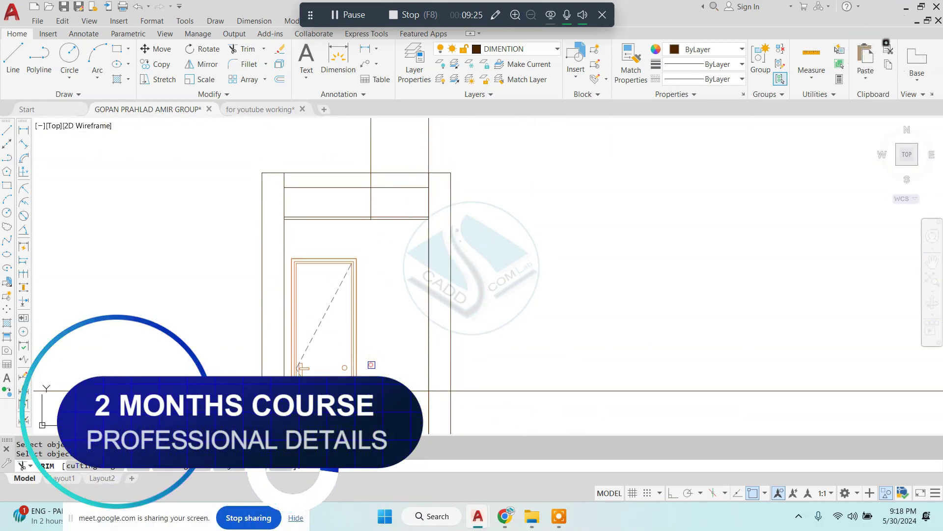
{"action": "scroll", "coordinate": [371, 365], "scroll_direction": "down", "scroll_amount": 4}
{"action": "scroll", "coordinate": [384, 365], "scroll_direction": "up", "scroll_amount": 6}
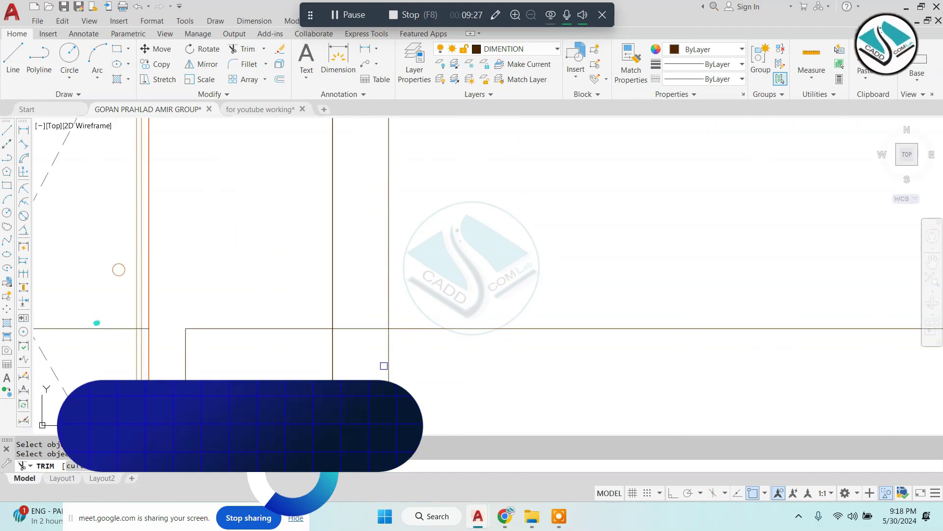
{"action": "scroll", "coordinate": [384, 366], "scroll_direction": "down", "scroll_amount": 3}
{"action": "left_click", "coordinate": [375, 322]}
{"action": "key", "text": "Escape"}
{"action": "left_click", "coordinate": [455, 375]}
{"action": "scroll", "coordinate": [455, 375], "scroll_direction": "up", "scroll_amount": 2}
{"action": "type", "text": "e"}
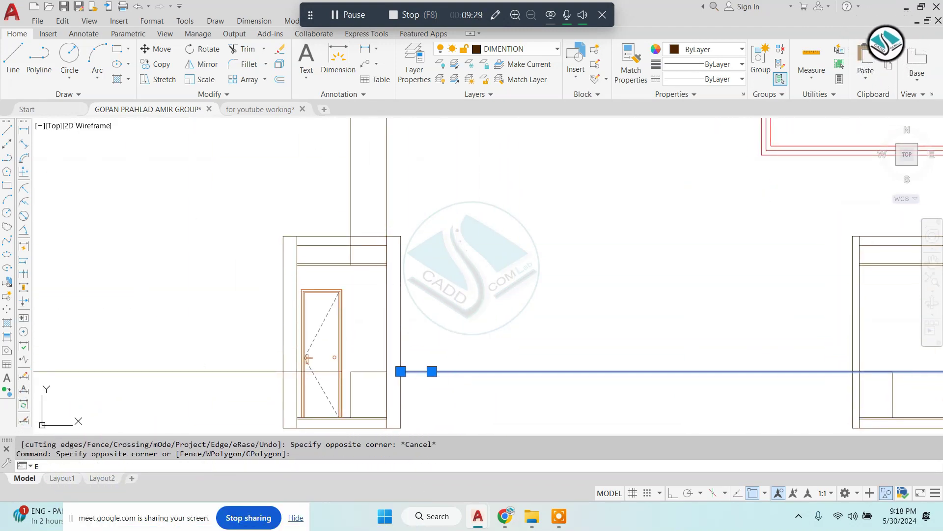
{"action": "left_click", "coordinate": [431, 174]}
{"action": "key", "text": "Return"}
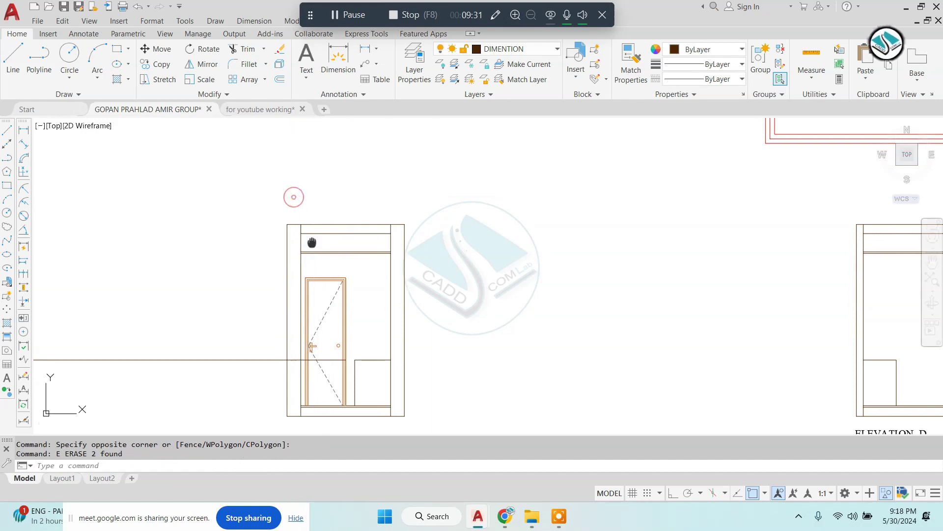
Step: Erase the leftover horizontal line beside the door elevation
{"action": "middle_click_drag", "start_coordinate": [292, 196], "coordinate": [338, 129]}
{"action": "left_click", "coordinate": [253, 334]}
{"action": "type", "text": "e"}
{"action": "key", "text": "Return"}
{"action": "scroll", "coordinate": [411, 310], "scroll_direction": "up", "scroll_amount": 5}
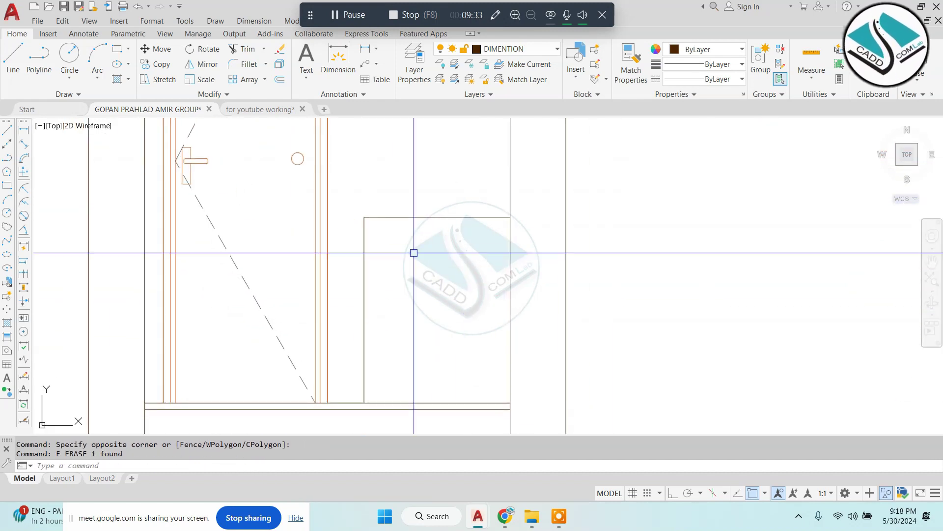
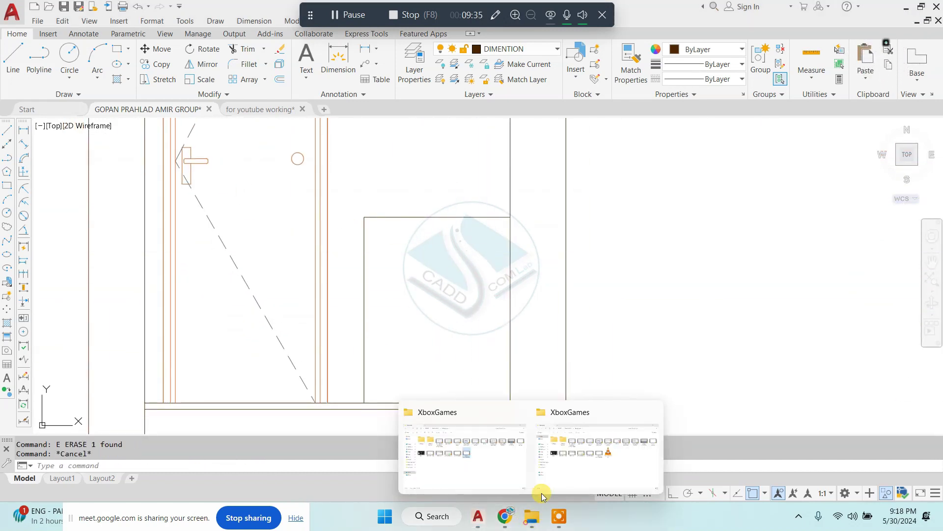
Step: Browse File Explorer to D: > CaddCom -Lab > Students Files > New Students > ref.images
{"action": "left_click", "coordinate": [475, 445]}
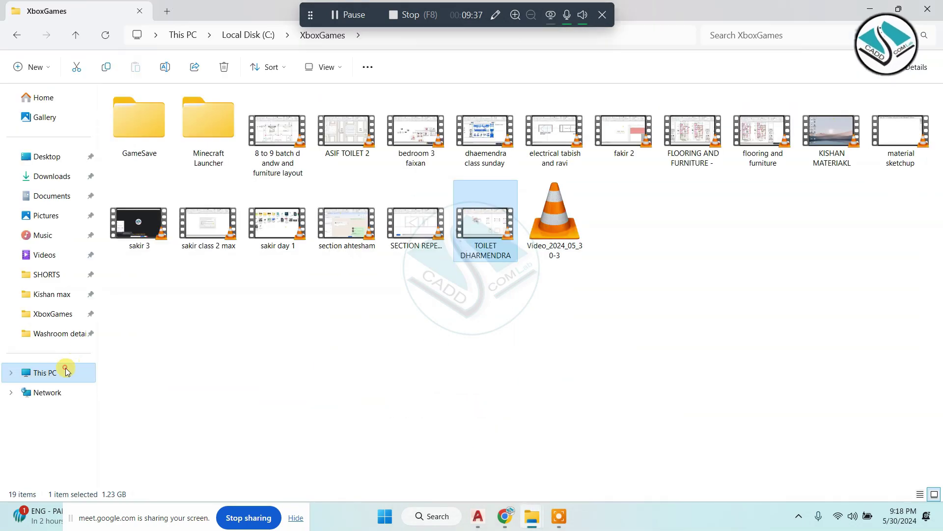
{"action": "left_click", "coordinate": [69, 372]}
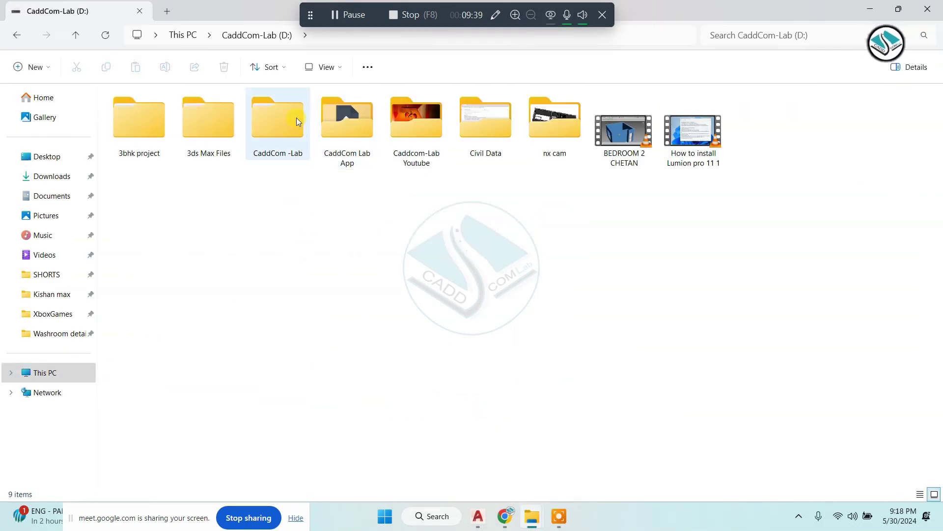
{"action": "double_click", "coordinate": [295, 117]}
{"action": "left_click", "coordinate": [640, 133]}
{"action": "double_click", "coordinate": [639, 133]}
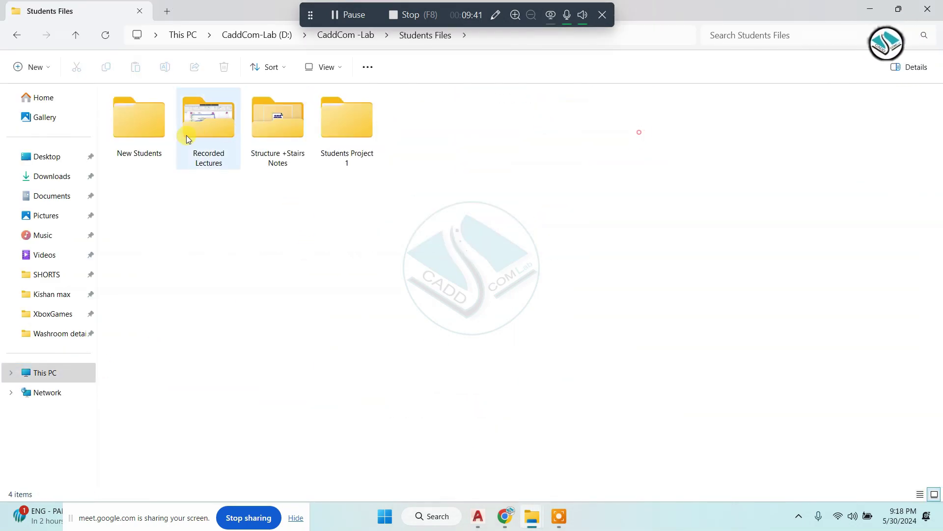
{"action": "left_click", "coordinate": [148, 117]}
{"action": "double_click", "coordinate": [148, 116]}
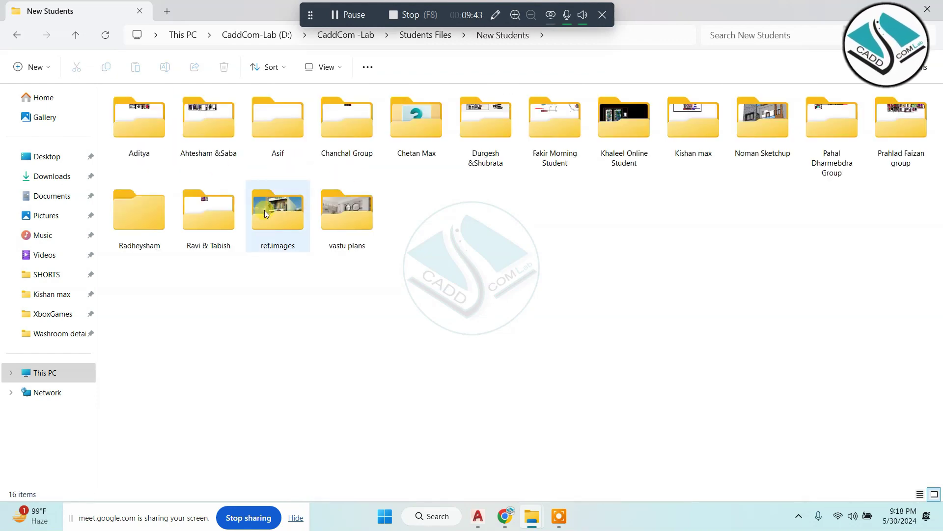
{"action": "double_click", "coordinate": [289, 218]}
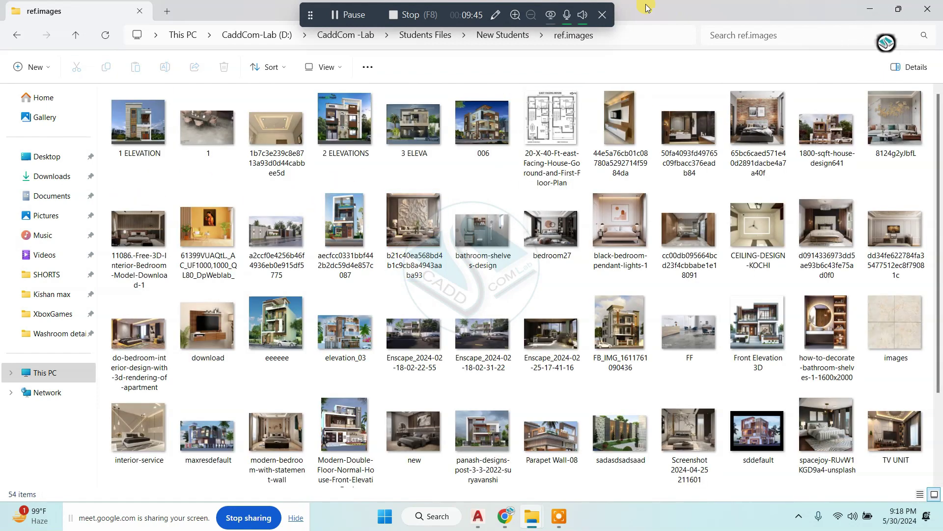
Step: Dock the Explorer window beside the drawing and preview the FF reference image
{"action": "key", "text": "super+Down"}
{"action": "scroll", "coordinate": [736, 276], "scroll_direction": "down", "scroll_amount": 5}
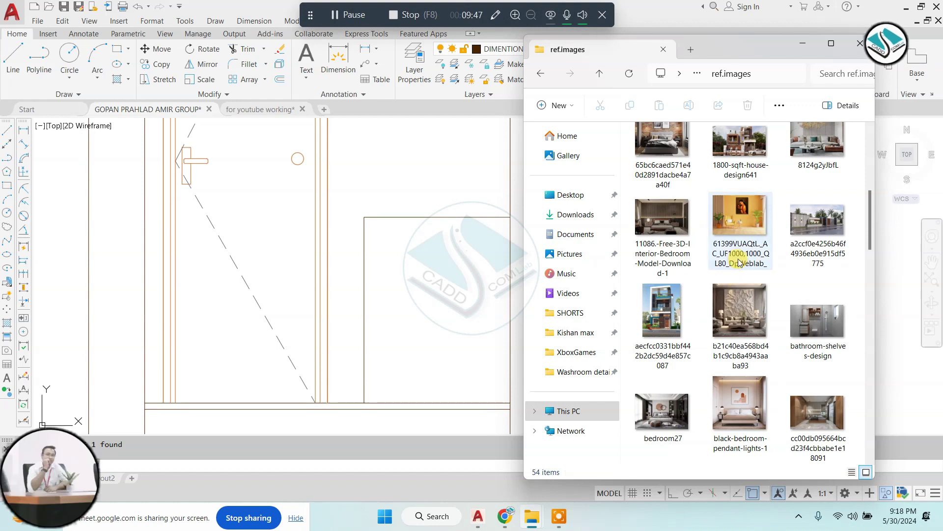
{"action": "scroll", "coordinate": [742, 263], "scroll_direction": "down", "scroll_amount": 5}
{"action": "scroll", "coordinate": [741, 259], "scroll_direction": "down", "scroll_amount": 5}
{"action": "scroll", "coordinate": [741, 260], "scroll_direction": "down", "scroll_amount": 2}
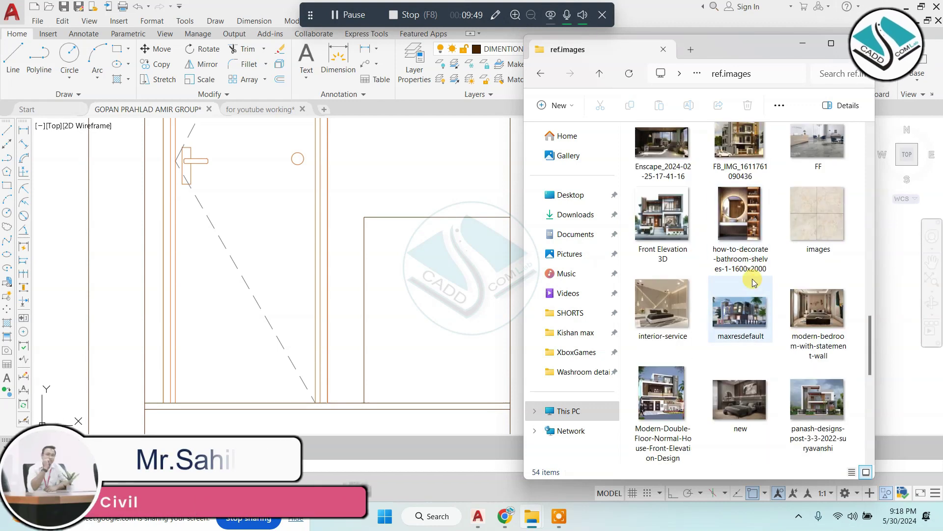
{"action": "double_click", "coordinate": [819, 150]}
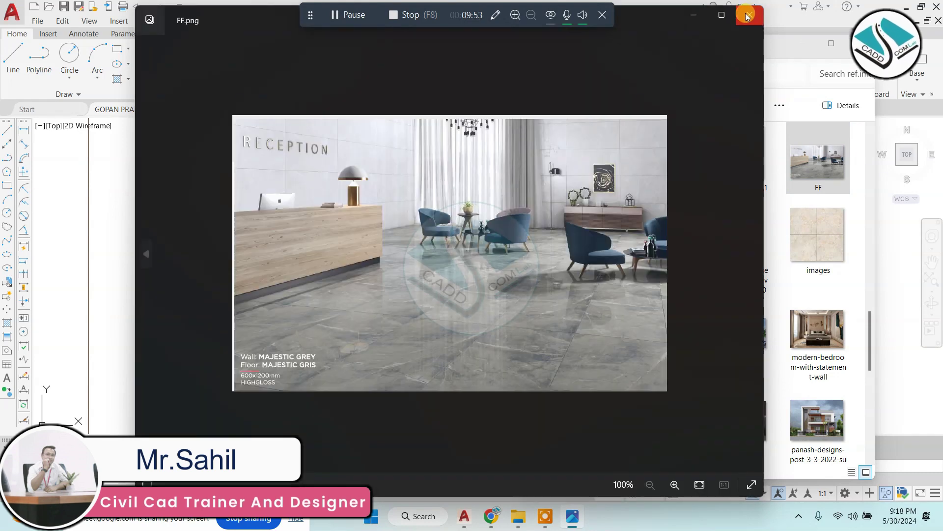
{"action": "left_click", "coordinate": [749, 15]}
Step: Switch File Explorer to the Desktop folder
{"action": "scroll", "coordinate": [737, 297], "scroll_direction": "down", "scroll_amount": 2}
{"action": "scroll", "coordinate": [738, 291], "scroll_direction": "down", "scroll_amount": 3}
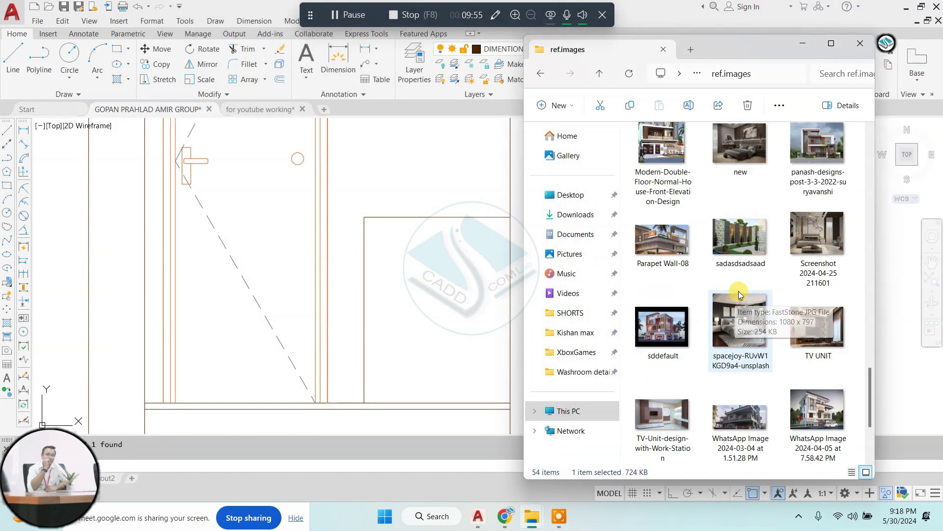
{"action": "scroll", "coordinate": [737, 366], "scroll_direction": "down", "scroll_amount": 1}
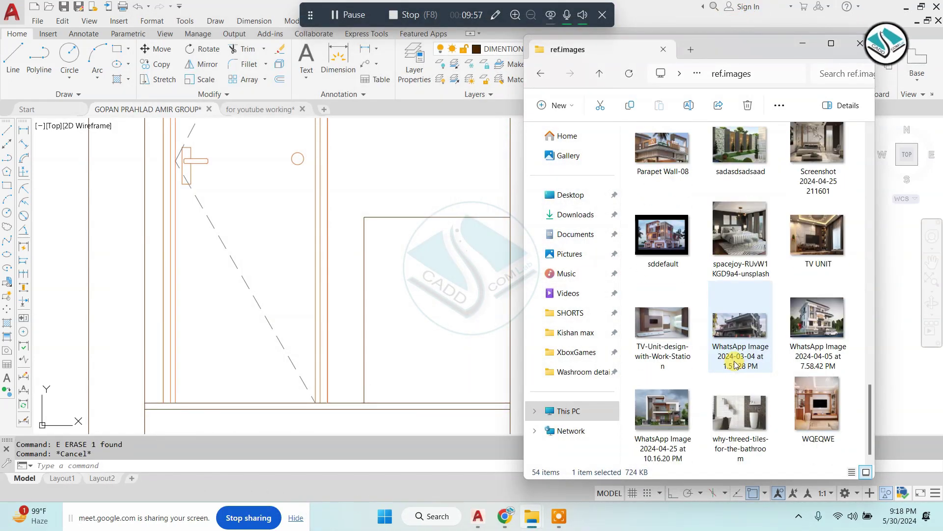
{"action": "scroll", "coordinate": [741, 358], "scroll_direction": "up", "scroll_amount": 5}
{"action": "scroll", "coordinate": [741, 352], "scroll_direction": "up", "scroll_amount": 5}
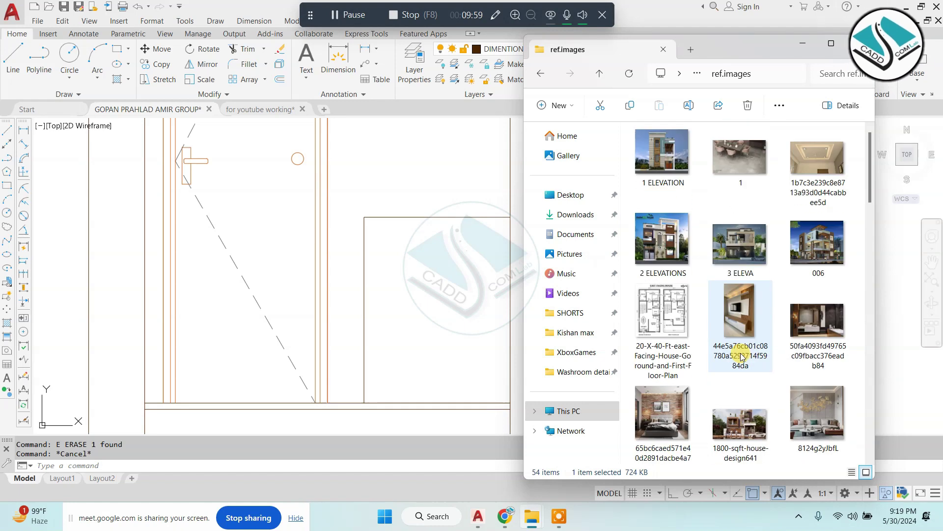
{"action": "left_click", "coordinate": [571, 194]}
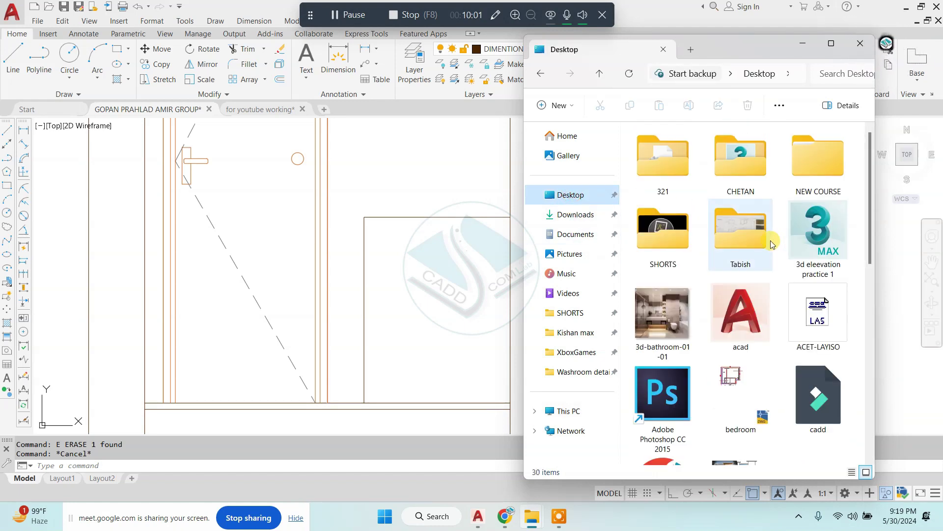
Step: Cancel a trial image drop into AutoCAD and return to the Desktop folder
{"action": "left_click_drag", "start_coordinate": [366, 285], "coordinate": [374, 287]}
{"action": "scroll", "coordinate": [467, 290], "scroll_direction": "down", "scroll_amount": 4}
{"action": "scroll", "coordinate": [467, 290], "scroll_direction": "down", "scroll_amount": 4}
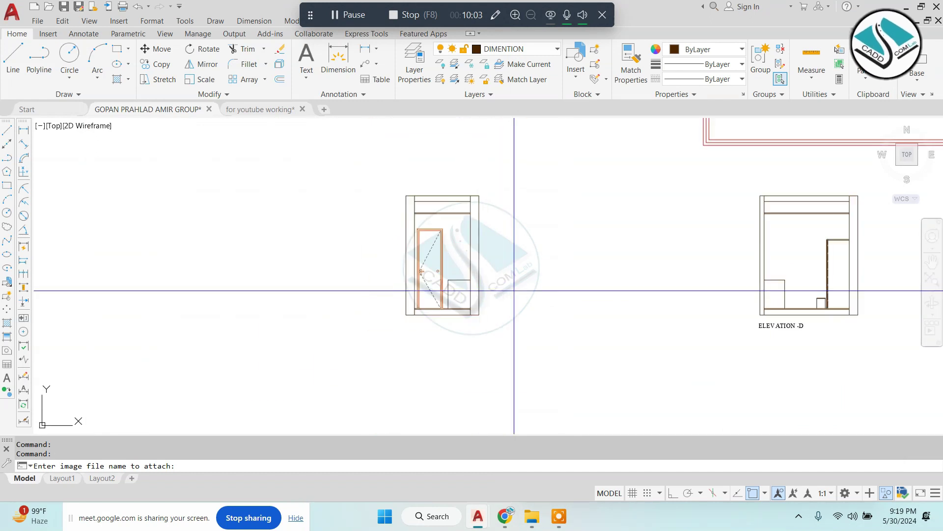
{"action": "key", "text": "Escape"}
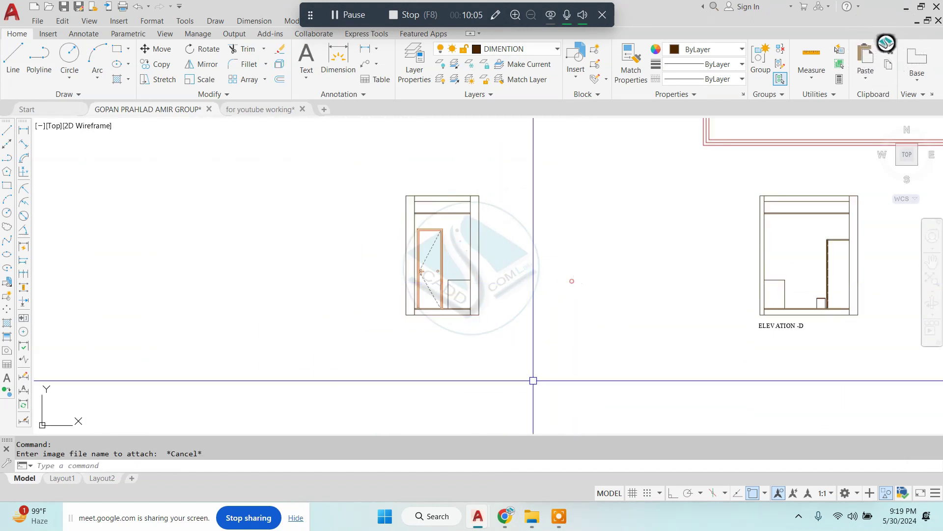
{"action": "key", "text": "Escape"}
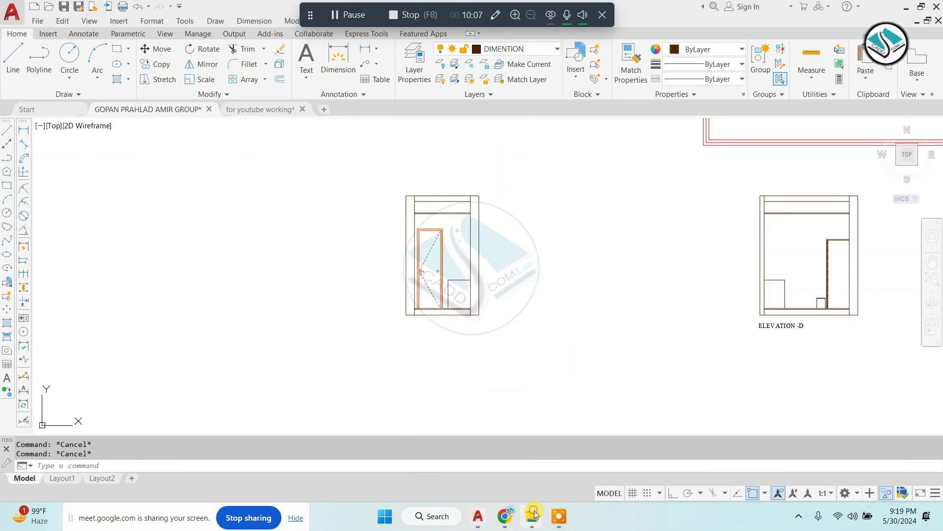
{"action": "left_click", "coordinate": [464, 453]}
{"action": "mouse_move", "coordinate": [531, 516]}
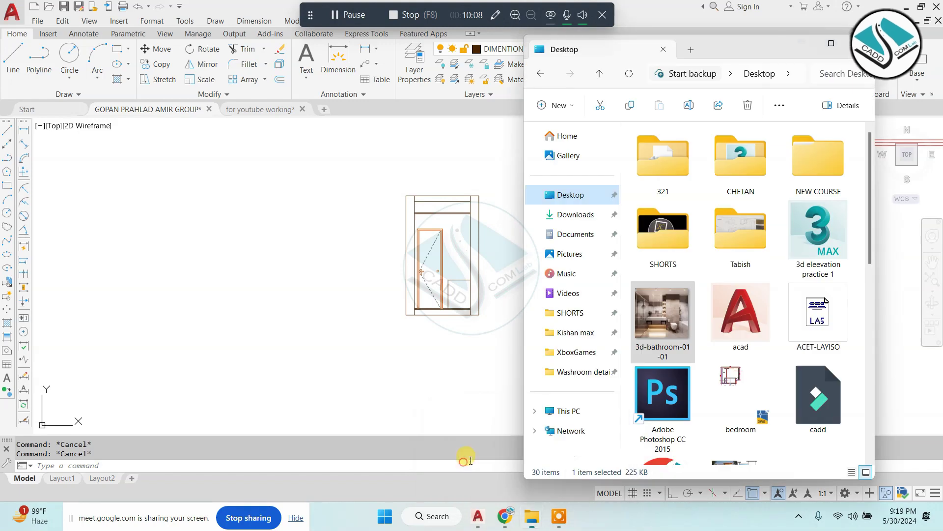
Step: Rename the 3d-bathroom-01-01 image to SDFSDSDF
{"action": "right_click", "coordinate": [671, 311]}
{"action": "left_click", "coordinate": [729, 404]}
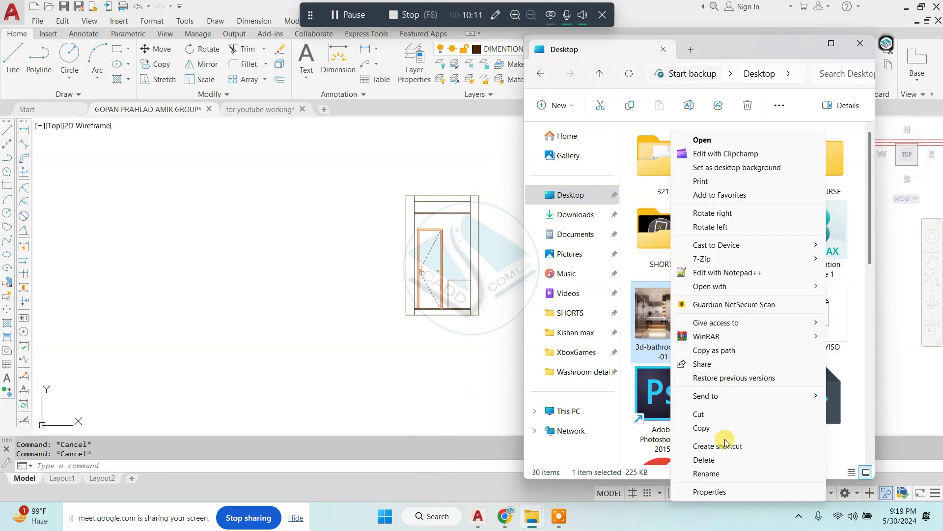
{"action": "left_click", "coordinate": [728, 474]}
{"action": "type", "text": "SDFSDSDF"}
{"action": "key", "text": "Return"}
{"action": "scroll", "coordinate": [712, 332], "scroll_direction": "down", "scroll_amount": 5}
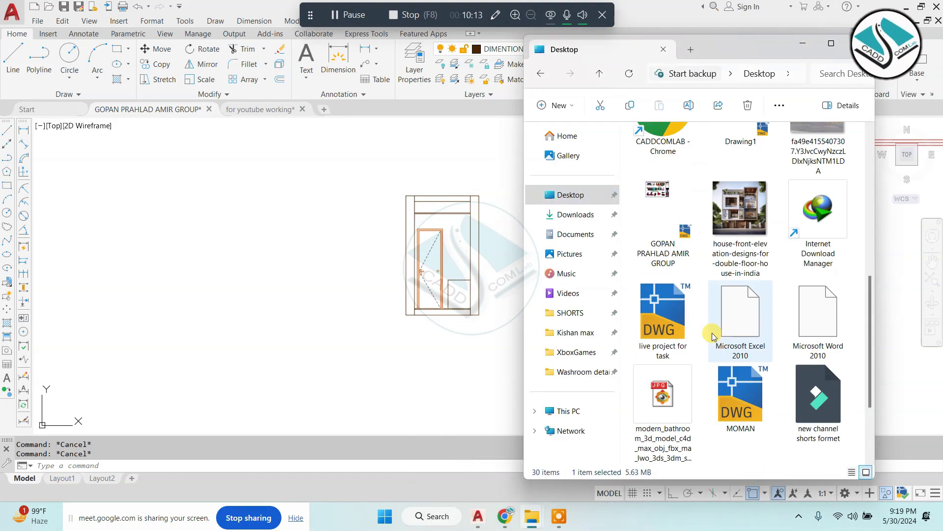
{"action": "scroll", "coordinate": [712, 332], "scroll_direction": "down", "scroll_amount": 3}
Step: Rename the modern bathroom image to SDFSFERWER and drag it into AutoCAD
{"action": "left_click", "coordinate": [663, 222]}
{"action": "right_click", "coordinate": [663, 222]}
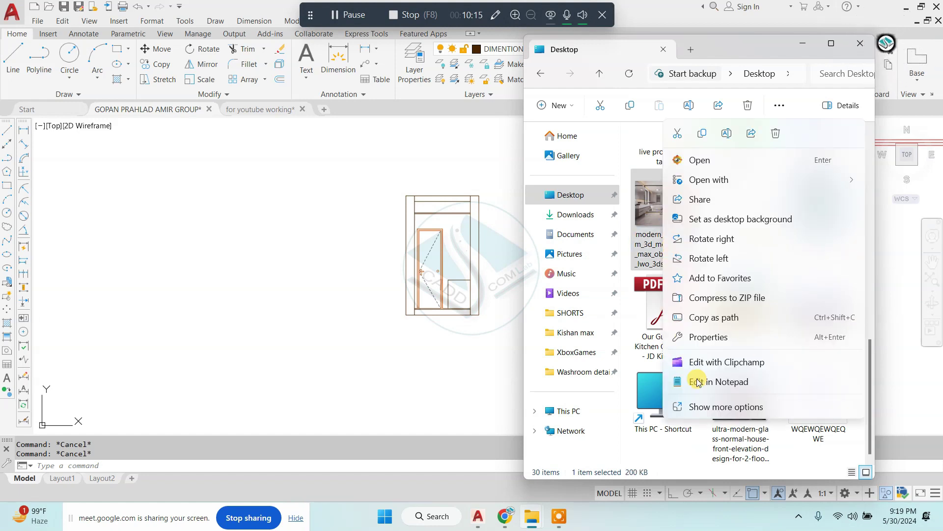
{"action": "left_click", "coordinate": [725, 407]}
{"action": "left_click", "coordinate": [721, 473]}
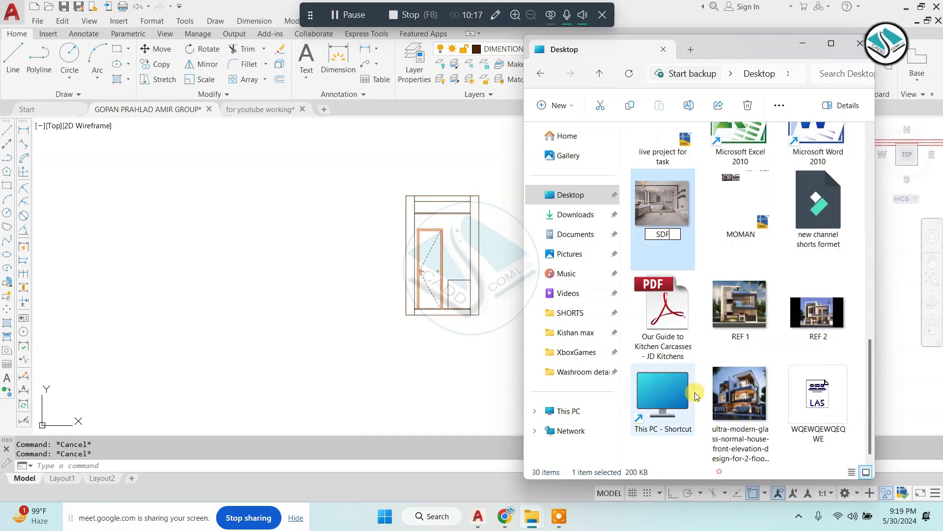
{"action": "type", "text": "SDFSFERWER"}
{"action": "left_click", "coordinate": [739, 325]}
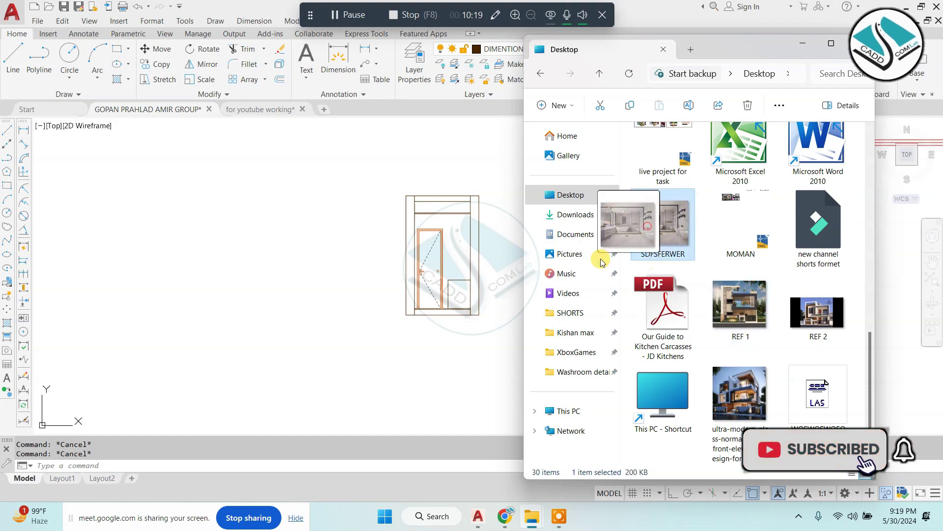
{"action": "left_click_drag", "start_coordinate": [739, 326], "coordinate": [539, 412]}
Step: Insert the SDFSFERWER image with no rotation and move it about 3 feet higher
{"action": "left_click", "coordinate": [298, 334]}
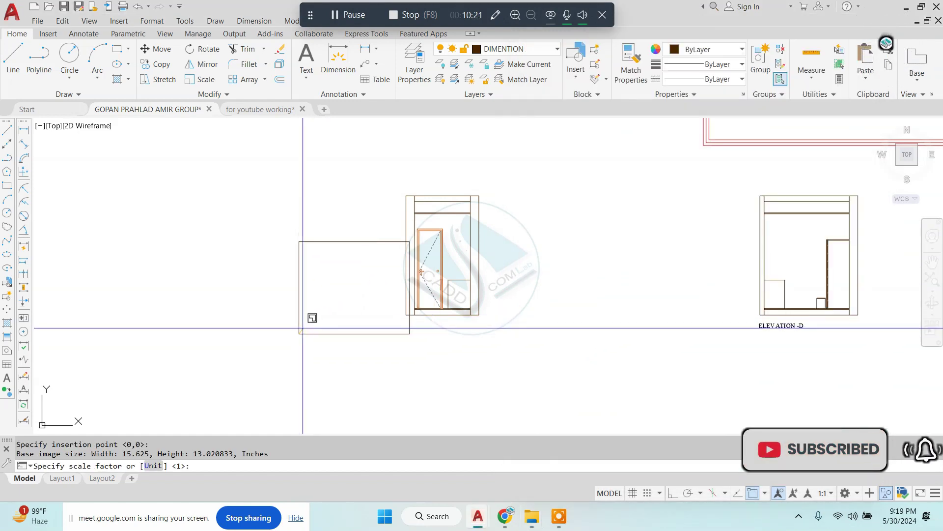
{"action": "left_click", "coordinate": [310, 319]}
{"action": "left_click", "coordinate": [667, 488]}
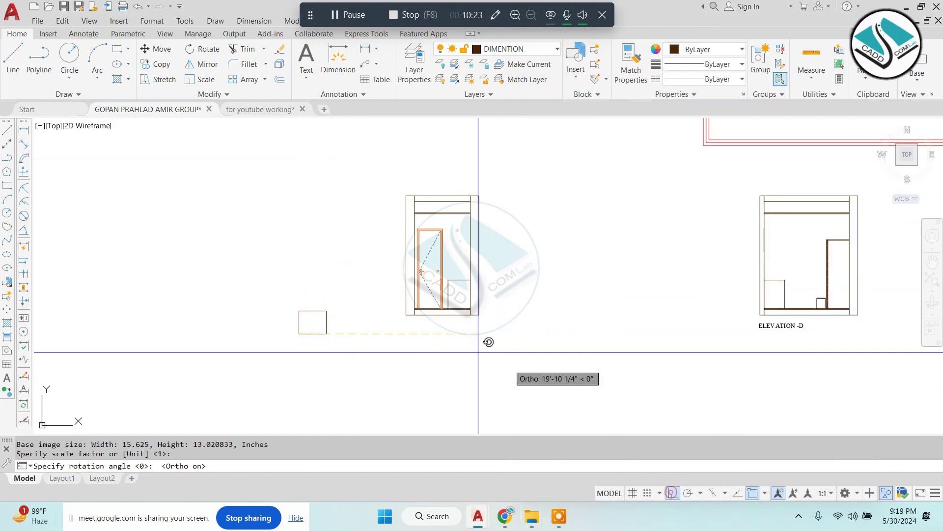
{"action": "left_click", "coordinate": [489, 341]}
{"action": "scroll", "coordinate": [318, 319], "scroll_direction": "up", "scroll_amount": 3}
{"action": "left_click_drag", "start_coordinate": [295, 300], "coordinate": [398, 383]}
{"action": "key", "text": "m"}
{"action": "key", "text": "Return"}
{"action": "left_click", "coordinate": [356, 353]}
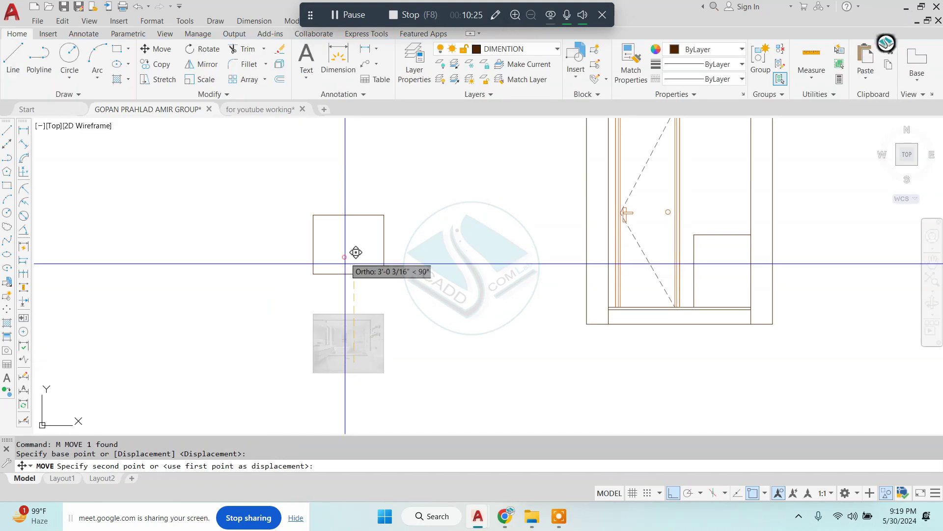
{"action": "left_click", "coordinate": [356, 247]}
Step: Scale the bathroom image up to its final size
{"action": "left_click_drag", "start_coordinate": [426, 249], "coordinate": [348, 200]}
{"action": "key", "text": "s"}
{"action": "key", "text": "c"}
{"action": "key", "text": "Return"}
{"action": "left_click", "coordinate": [357, 239]}
{"action": "left_click", "coordinate": [422, 284]}
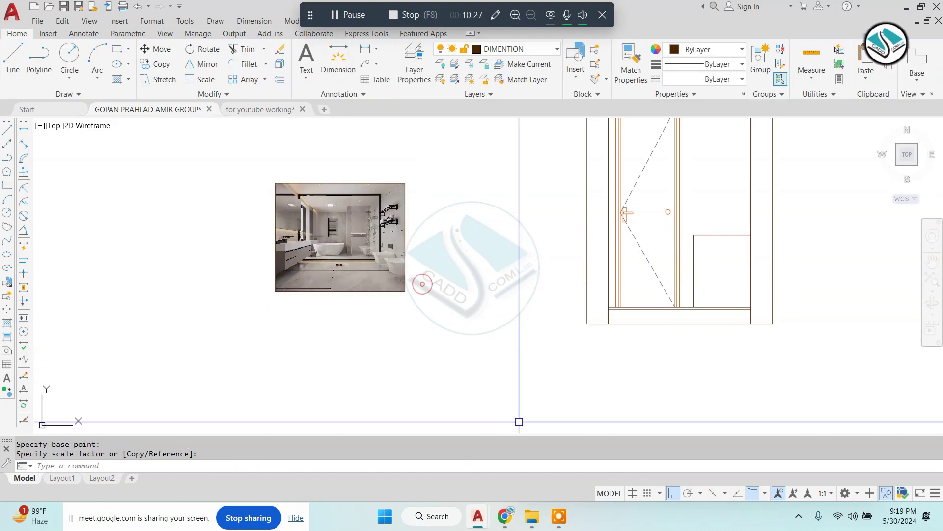
Step: Bring the Desktop File Explorer window back to the front
{"action": "mouse_move", "coordinate": [531, 517]}
{"action": "left_click", "coordinate": [565, 452]}
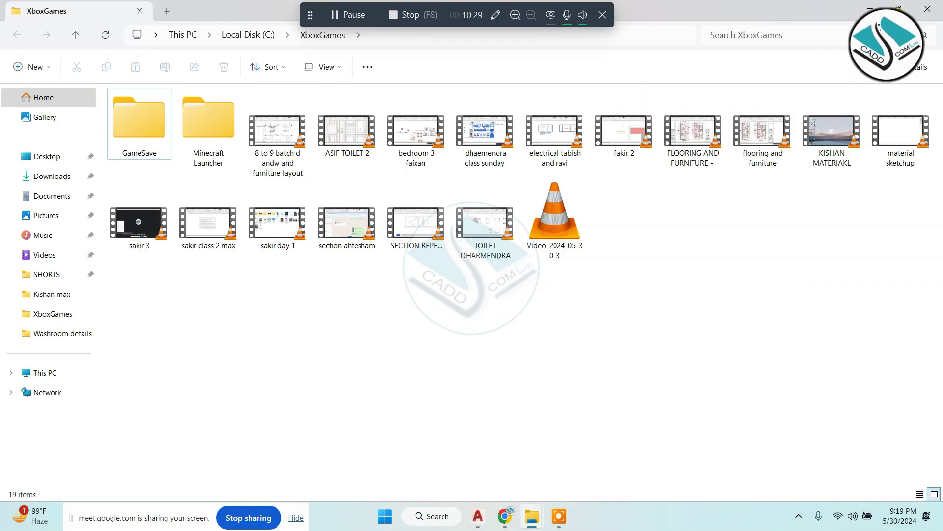
{"action": "left_click", "coordinate": [927, 9]}
{"action": "left_click", "coordinate": [532, 516]}
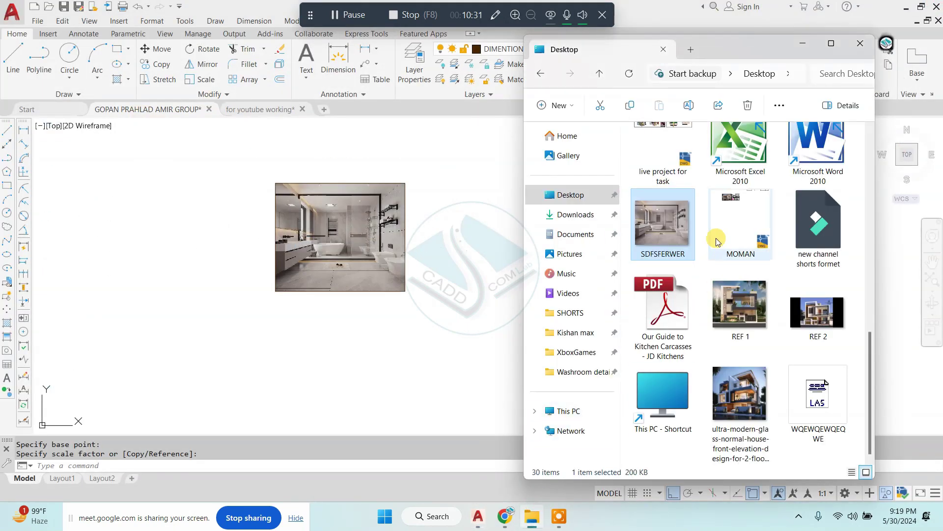
{"action": "scroll", "coordinate": [659, 270], "scroll_direction": "up", "scroll_amount": 3}
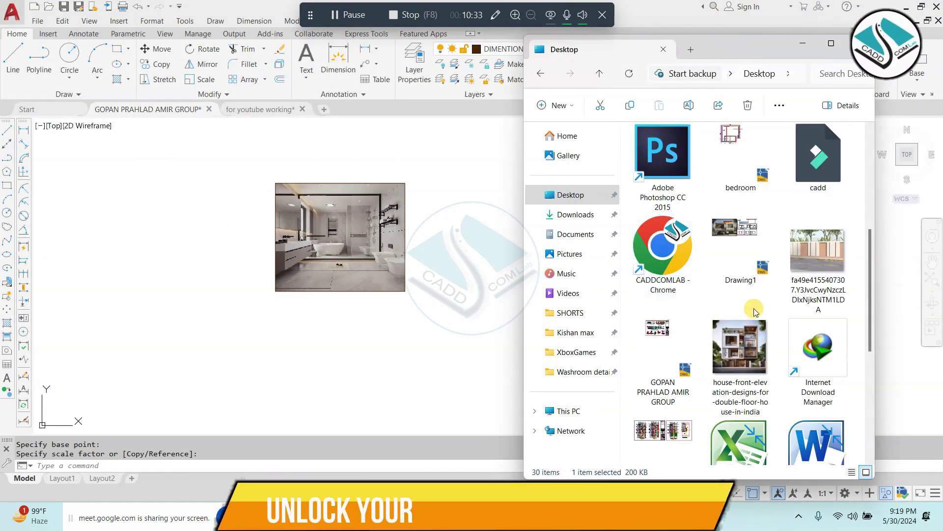
{"action": "scroll", "coordinate": [782, 301], "scroll_direction": "up", "scroll_amount": 3}
Step: Insert the vanity-and-toilet render with the default scale and rotation
{"action": "left_click_drag", "start_coordinate": [454, 335], "coordinate": [478, 339]}
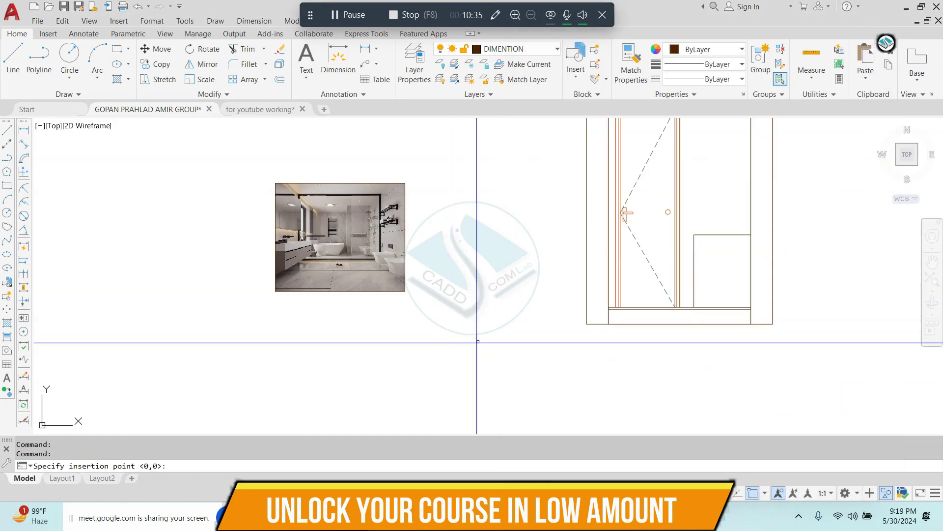
{"action": "left_click", "coordinate": [481, 344]}
{"action": "left_click", "coordinate": [697, 221]}
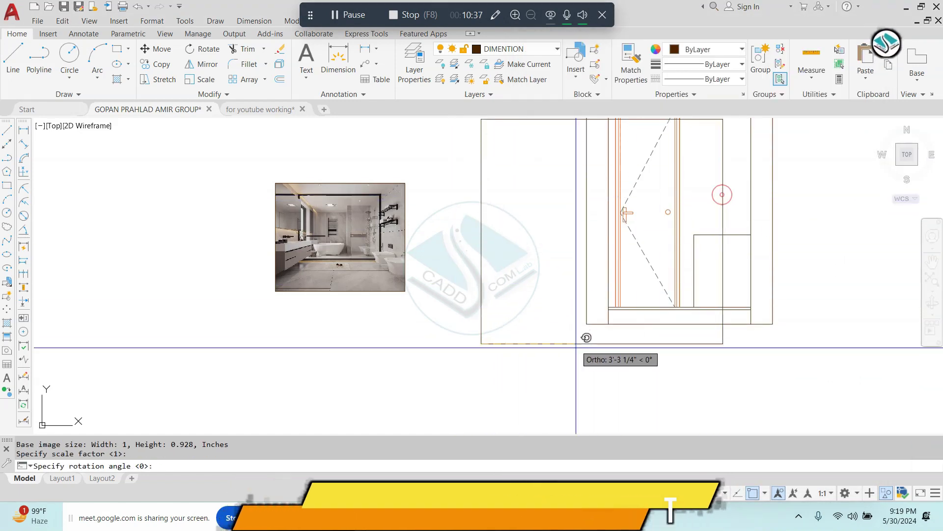
{"action": "left_click", "coordinate": [565, 373]}
Step: Move the new render, ortho off, to the left of the other bathroom image
{"action": "left_click_drag", "start_coordinate": [557, 379], "coordinate": [501, 344]}
{"action": "type", "text": "m"}
{"action": "key", "text": "Return"}
{"action": "left_click", "coordinate": [550, 221]}
{"action": "middle_click_drag", "start_coordinate": [441, 221], "coordinate": [473, 330]}
{"action": "left_click", "coordinate": [679, 492]}
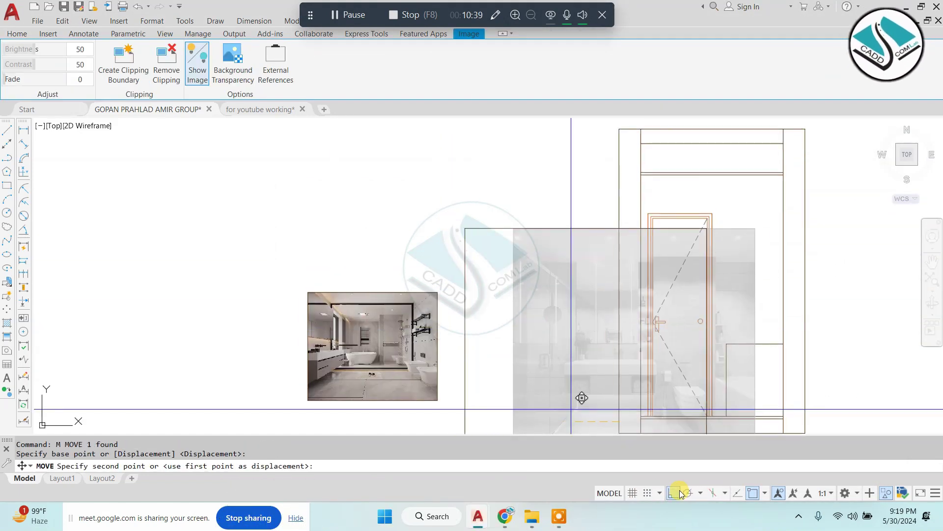
{"action": "left_click", "coordinate": [170, 373]}
{"action": "key", "text": "Escape"}
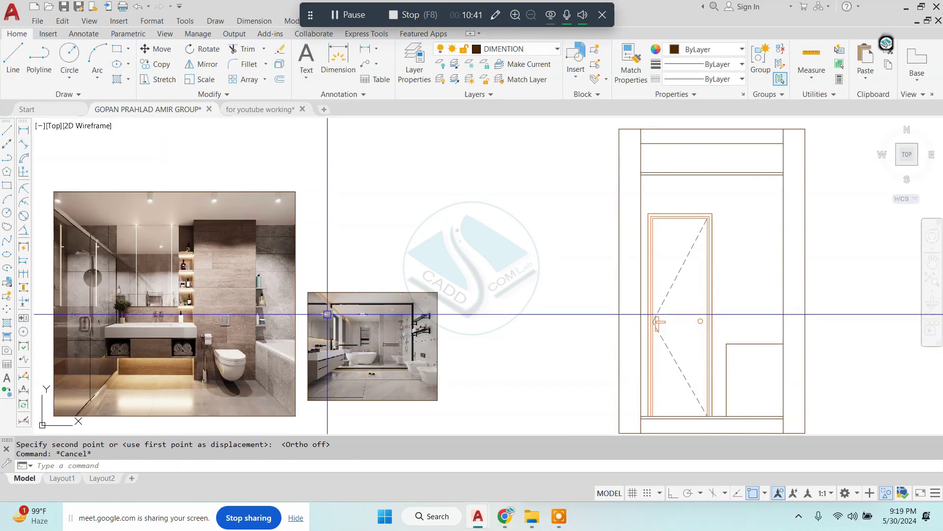
Step: Zoom in and out to review both images beside the door elevation
{"action": "scroll", "coordinate": [277, 301], "scroll_direction": "up", "scroll_amount": 3}
{"action": "scroll", "coordinate": [276, 300], "scroll_direction": "up", "scroll_amount": 3}
{"action": "scroll", "coordinate": [276, 300], "scroll_direction": "up", "scroll_amount": 2}
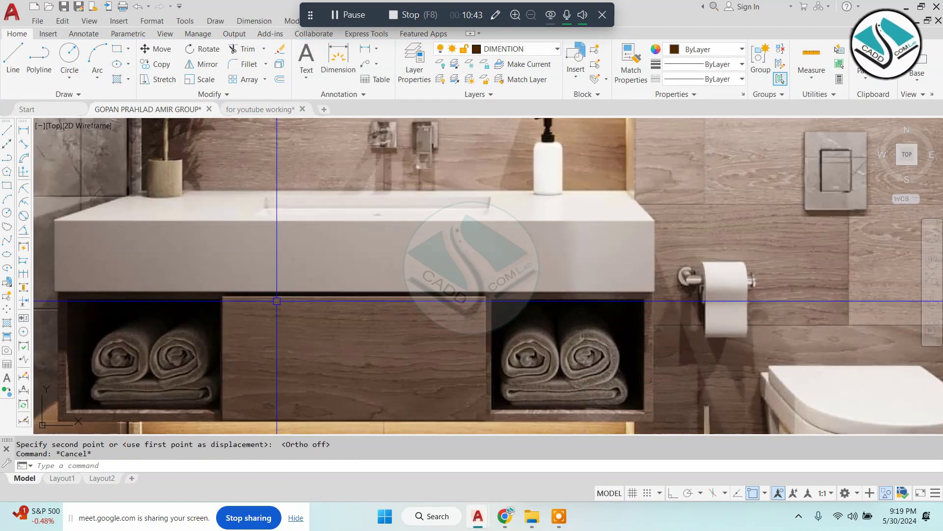
{"action": "scroll", "coordinate": [277, 301], "scroll_direction": "down", "scroll_amount": 2}
{"action": "scroll", "coordinate": [379, 280], "scroll_direction": "down", "scroll_amount": 2}
{"action": "scroll", "coordinate": [383, 283], "scroll_direction": "up", "scroll_amount": 1}
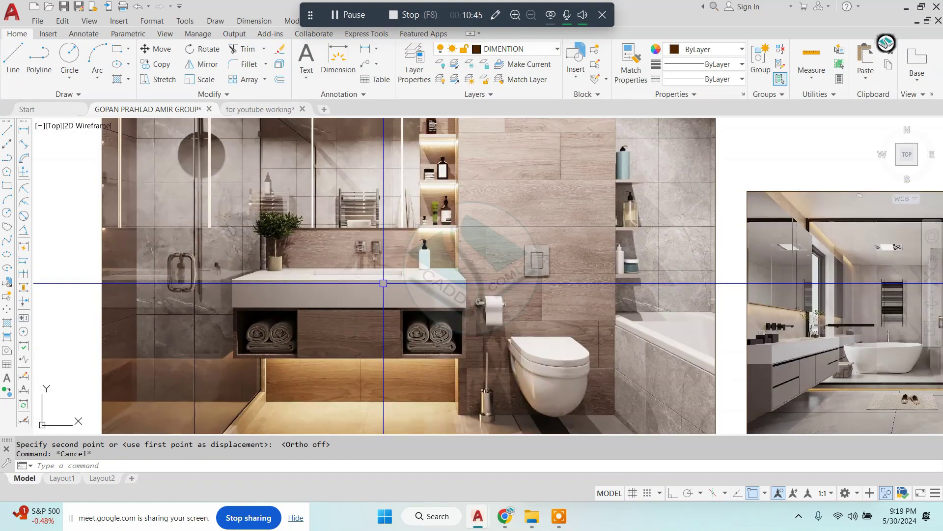
{"action": "scroll", "coordinate": [421, 253], "scroll_direction": "down", "scroll_amount": 6}
{"action": "scroll", "coordinate": [614, 254], "scroll_direction": "up", "scroll_amount": 3}
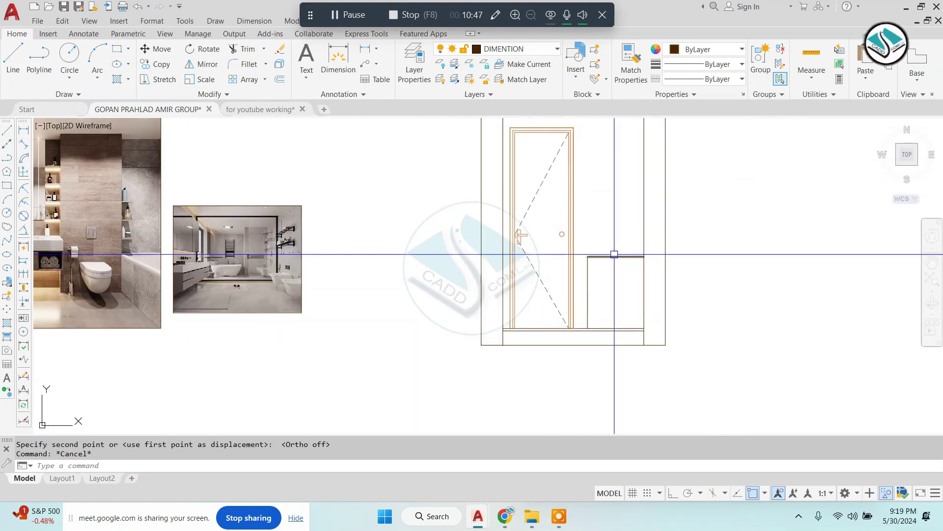
{"action": "scroll", "coordinate": [598, 254], "scroll_direction": "down", "scroll_amount": 1}
{"action": "scroll", "coordinate": [375, 261], "scroll_direction": "up", "scroll_amount": 1}
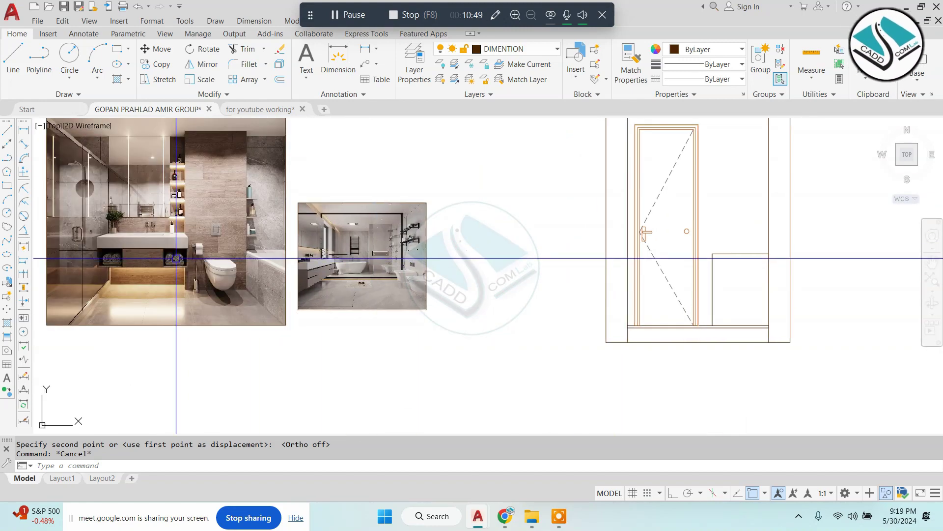
{"action": "scroll", "coordinate": [663, 253], "scroll_direction": "up", "scroll_amount": 2}
{"action": "scroll", "coordinate": [576, 243], "scroll_direction": "up", "scroll_amount": 4}
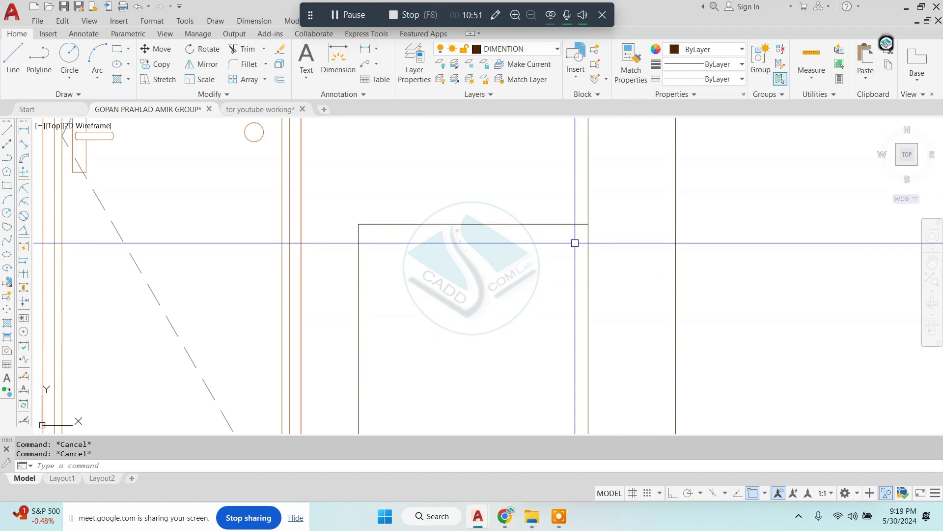
Step: Offset the rectangle's top line upward by 2
{"action": "type", "text": "O2"}
{"action": "key", "text": "Return"}
{"action": "left_click", "coordinate": [460, 225]}
{"action": "left_click", "coordinate": [470, 216]}
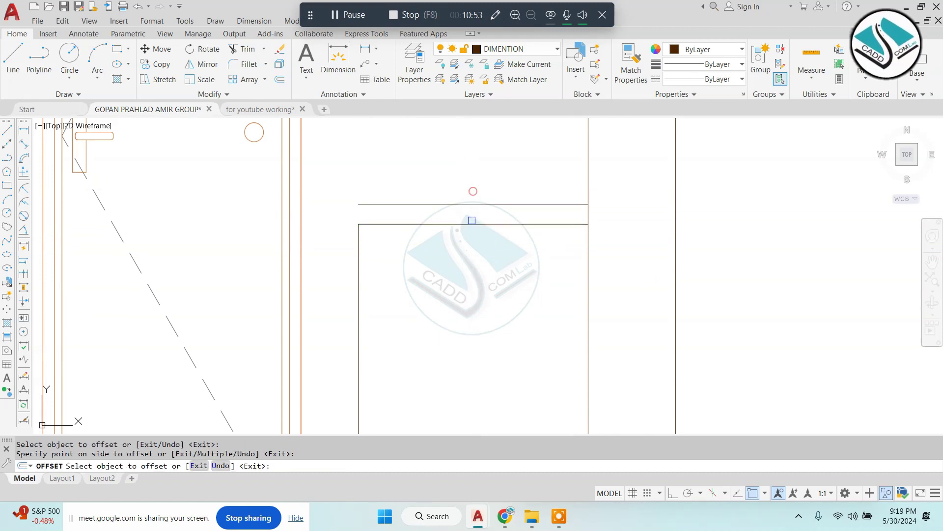
{"action": "key", "text": "Escape"}
Step: Cancel an Extend attempt and pan over toward the bathroom images
{"action": "type", "text": "ex"}
{"action": "key", "text": "Return"}
{"action": "left_click", "coordinate": [403, 240]}
{"action": "key", "text": "Escape"}
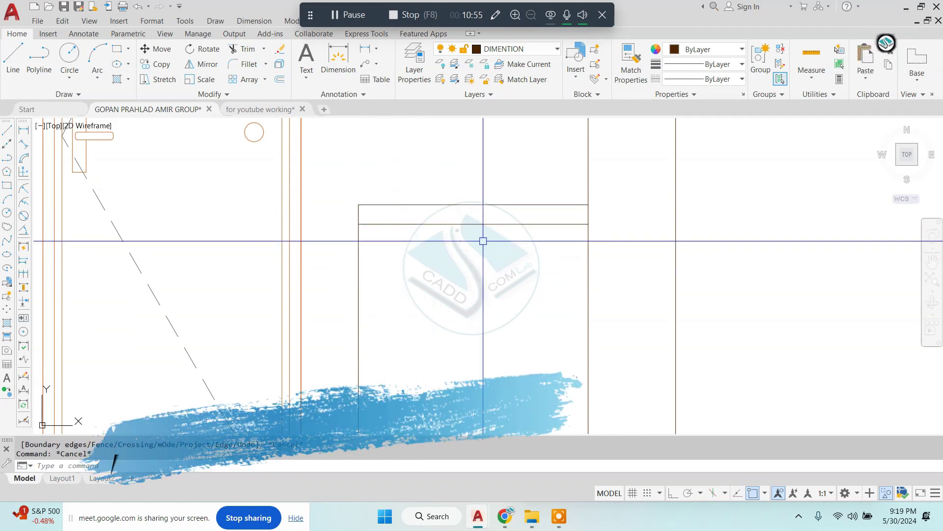
{"action": "scroll", "coordinate": [485, 242], "scroll_direction": "down", "scroll_amount": 5}
{"action": "middle_click_drag", "start_coordinate": [442, 246], "coordinate": [639, 246]}
{"action": "scroll", "coordinate": [334, 256], "scroll_direction": "up", "scroll_amount": 6}
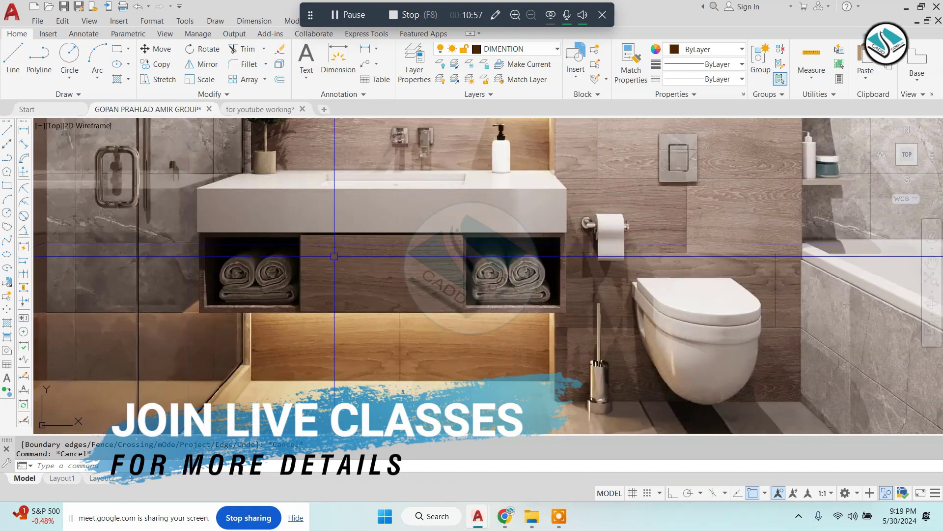
{"action": "scroll", "coordinate": [334, 256], "scroll_direction": "down", "scroll_amount": 6}
{"action": "scroll", "coordinate": [488, 254], "scroll_direction": "up", "scroll_amount": 6}
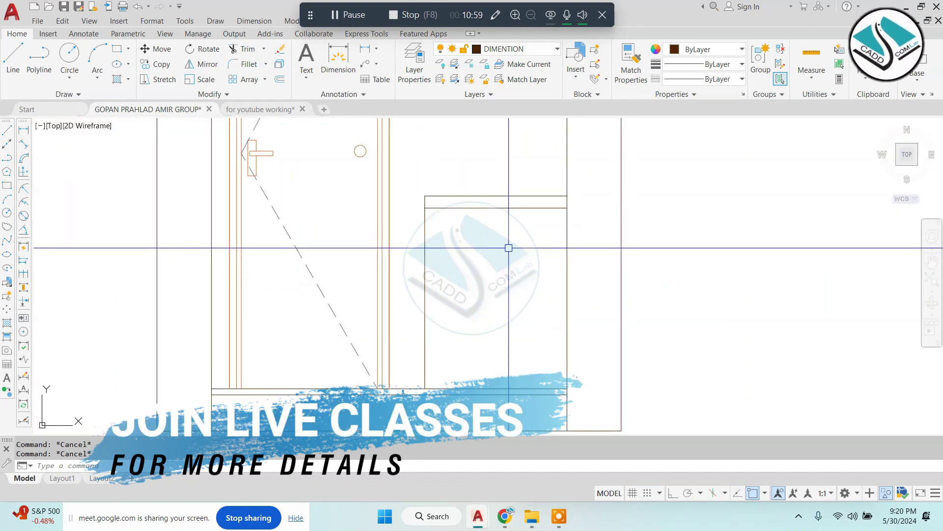
{"action": "type", "text": "L"}
Step: Draw a vertical divider line from the rectangle's top edge to its bottom
{"action": "key", "text": "Return"}
{"action": "left_click", "coordinate": [497, 208]}
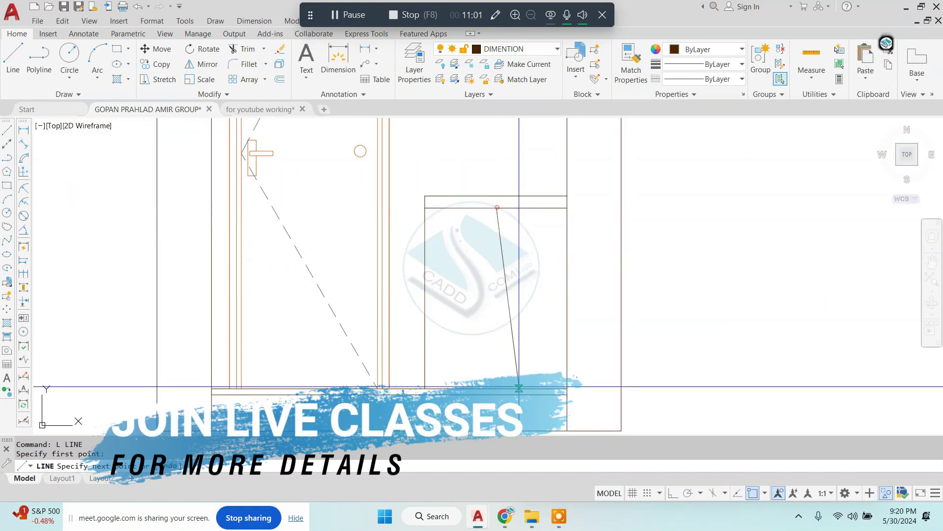
{"action": "left_click", "coordinate": [496, 388]}
{"action": "key", "text": "Escape"}
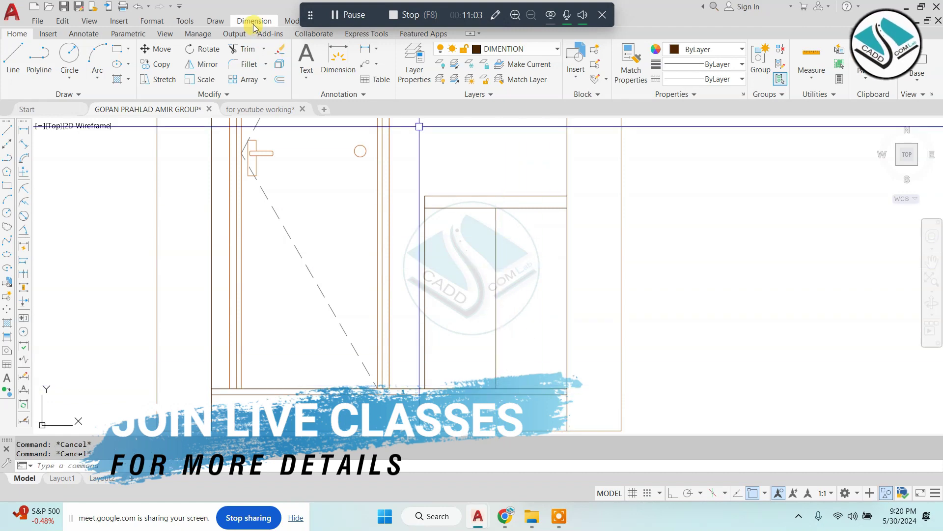
Step: Start a linear dimension from the Annotate menu, then cancel it
{"action": "left_click", "coordinate": [254, 22]}
{"action": "left_click", "coordinate": [255, 51]}
{"action": "scroll", "coordinate": [465, 239], "scroll_direction": "up", "scroll_amount": 4}
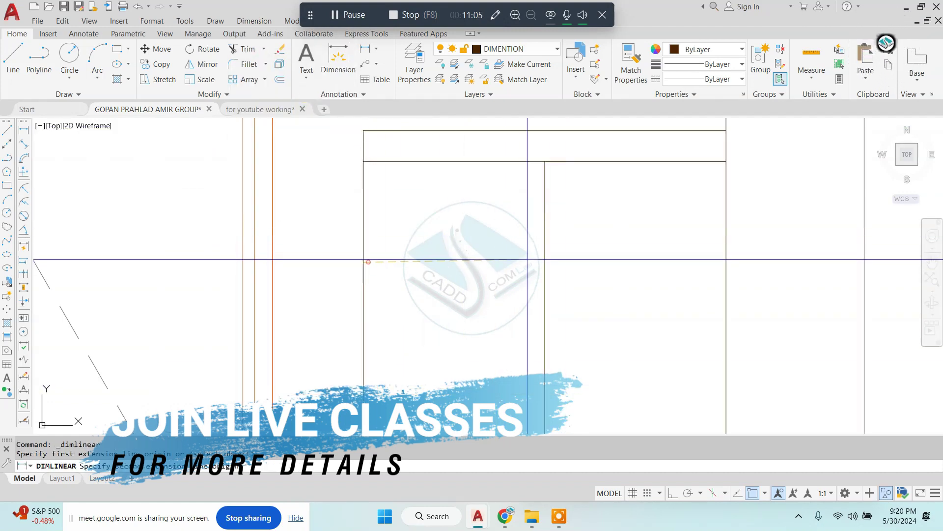
{"action": "scroll", "coordinate": [527, 259], "scroll_direction": "down", "scroll_amount": 2}
{"action": "scroll", "coordinate": [540, 260], "scroll_direction": "down", "scroll_amount": 2}
{"action": "key", "text": "Escape"}
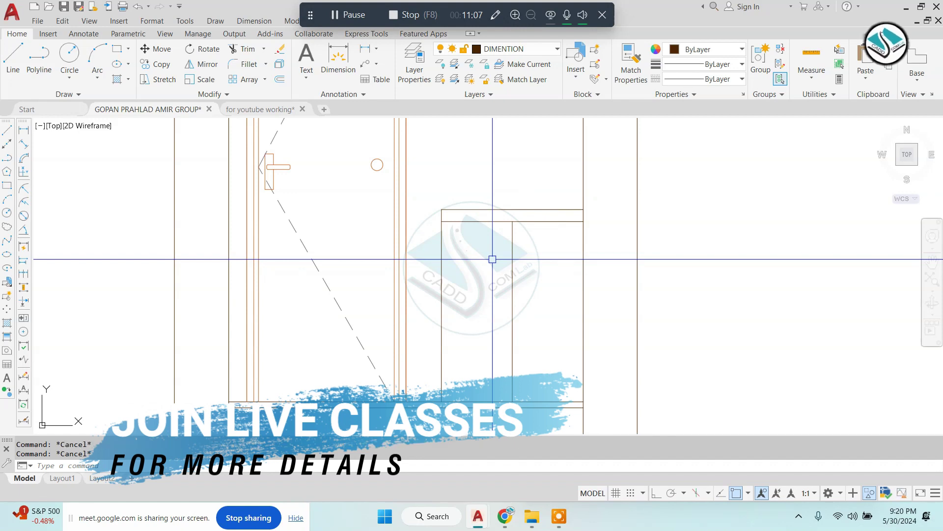
{"action": "type", "text": "O"}
Step: Restart and cancel an offset while zooming around the elevation
{"action": "key", "text": "Return"}
{"action": "scroll", "coordinate": [496, 246], "scroll_direction": "up", "scroll_amount": 4}
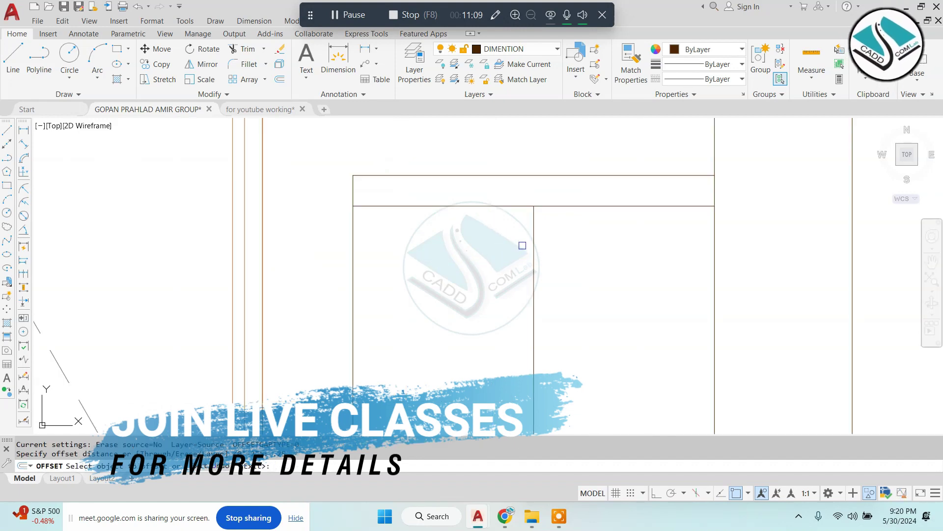
{"action": "scroll", "coordinate": [551, 278], "scroll_direction": "up", "scroll_amount": 6}
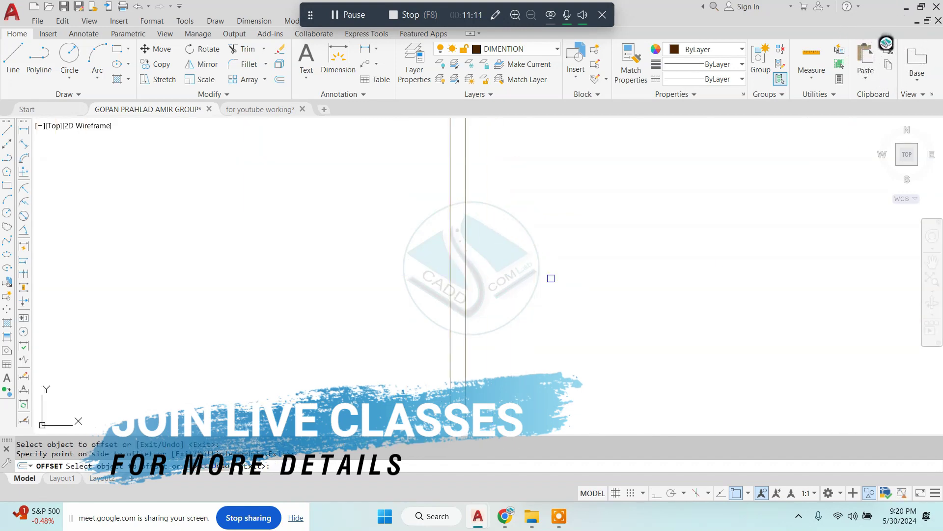
{"action": "scroll", "coordinate": [465, 286], "scroll_direction": "down", "scroll_amount": 2}
{"action": "key", "text": "Escape"}
{"action": "key", "text": "Escape"}
{"action": "scroll", "coordinate": [474, 284], "scroll_direction": "down", "scroll_amount": 3}
{"action": "scroll", "coordinate": [508, 234], "scroll_direction": "down", "scroll_amount": 2}
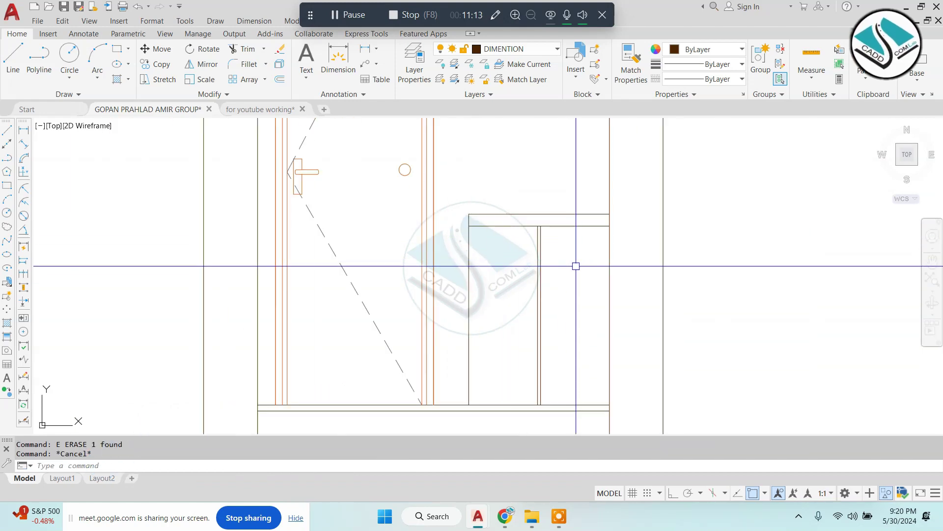
{"action": "scroll", "coordinate": [530, 192], "scroll_direction": "down", "scroll_amount": 6}
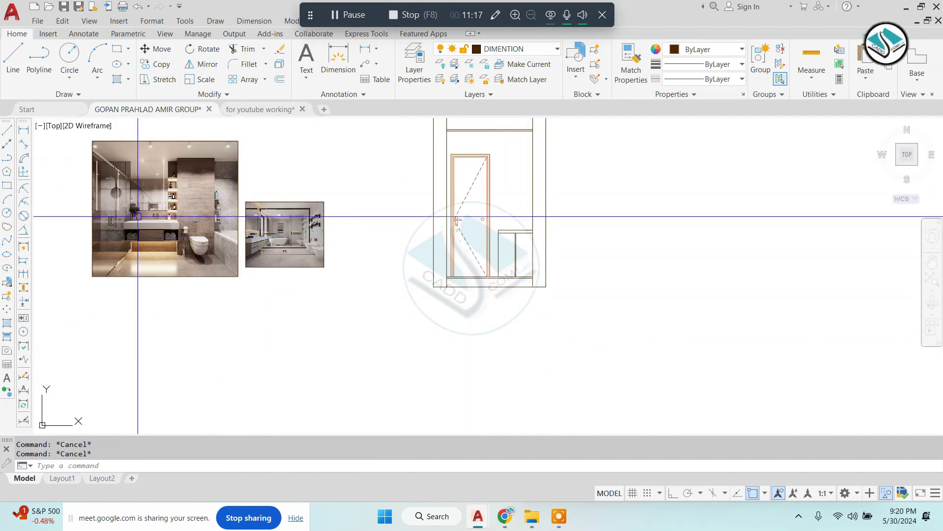
{"action": "scroll", "coordinate": [143, 215], "scroll_direction": "up", "scroll_amount": 2}
{"action": "scroll", "coordinate": [187, 217], "scroll_direction": "up", "scroll_amount": 5}
{"action": "scroll", "coordinate": [186, 216], "scroll_direction": "down", "scroll_amount": 5}
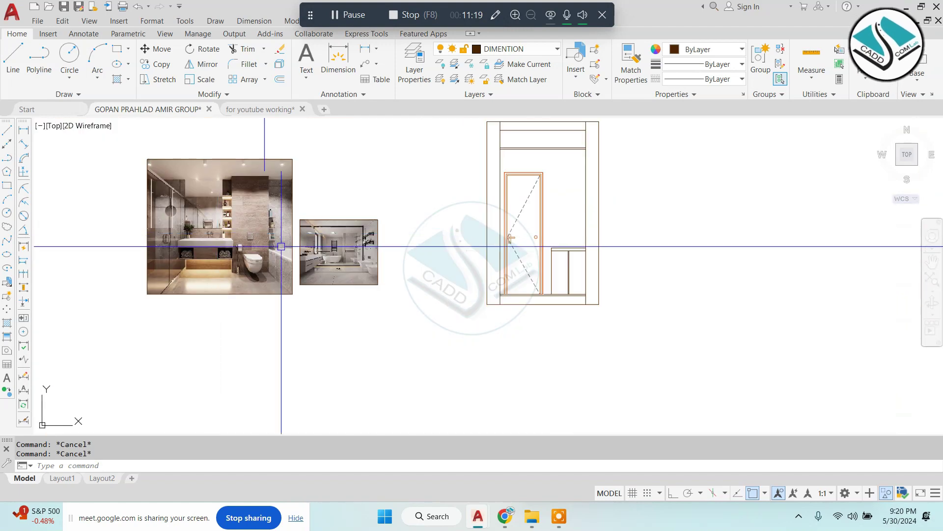
{"action": "scroll", "coordinate": [507, 247], "scroll_direction": "up", "scroll_amount": 6}
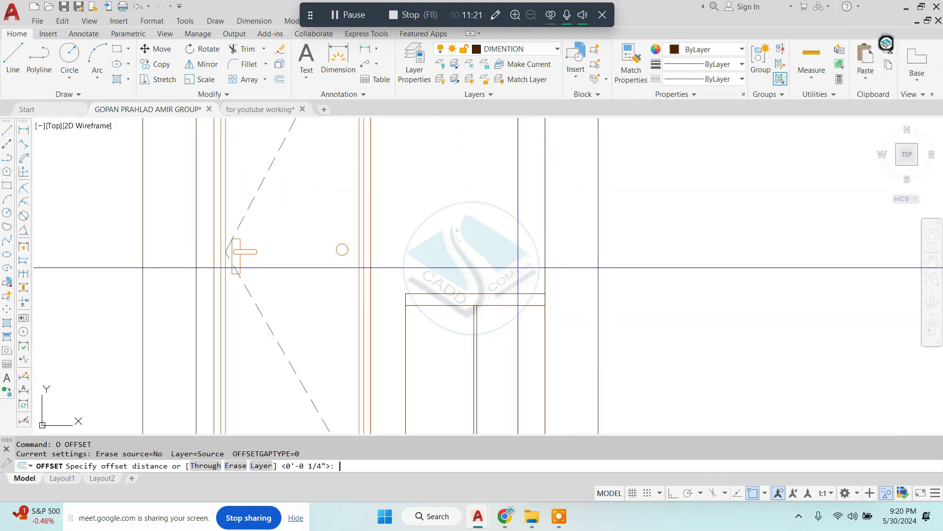
{"action": "key", "text": "Escape"}
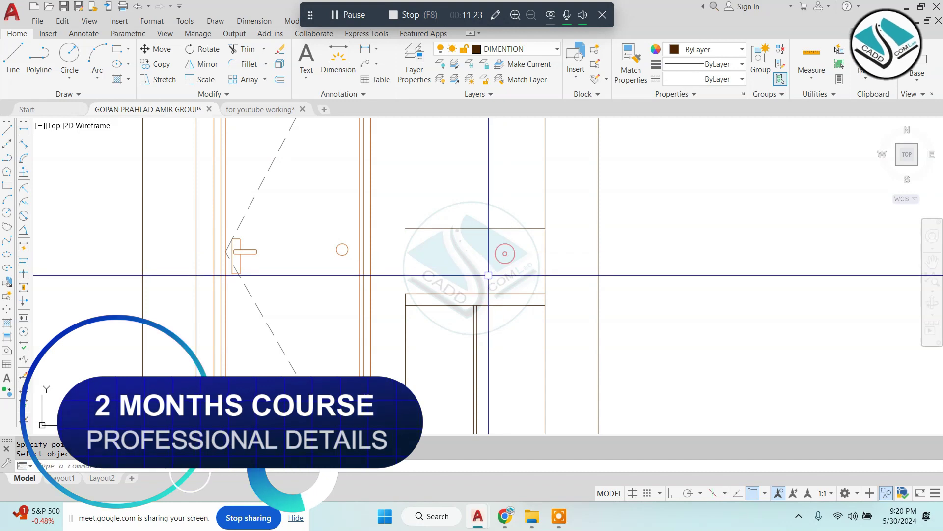
Step: Zoom in and out over the door elevation
{"action": "scroll", "coordinate": [501, 253], "scroll_direction": "down", "scroll_amount": 5}
{"action": "scroll", "coordinate": [245, 274], "scroll_direction": "up", "scroll_amount": 3}
{"action": "scroll", "coordinate": [189, 242], "scroll_direction": "up", "scroll_amount": 2}
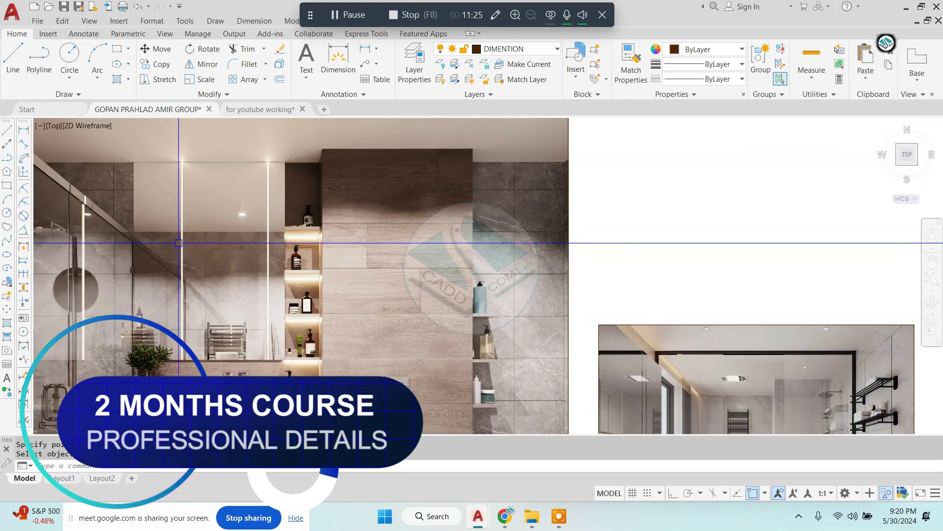
{"action": "scroll", "coordinate": [178, 242], "scroll_direction": "down", "scroll_amount": 2}
{"action": "scroll", "coordinate": [243, 182], "scroll_direction": "up", "scroll_amount": 2}
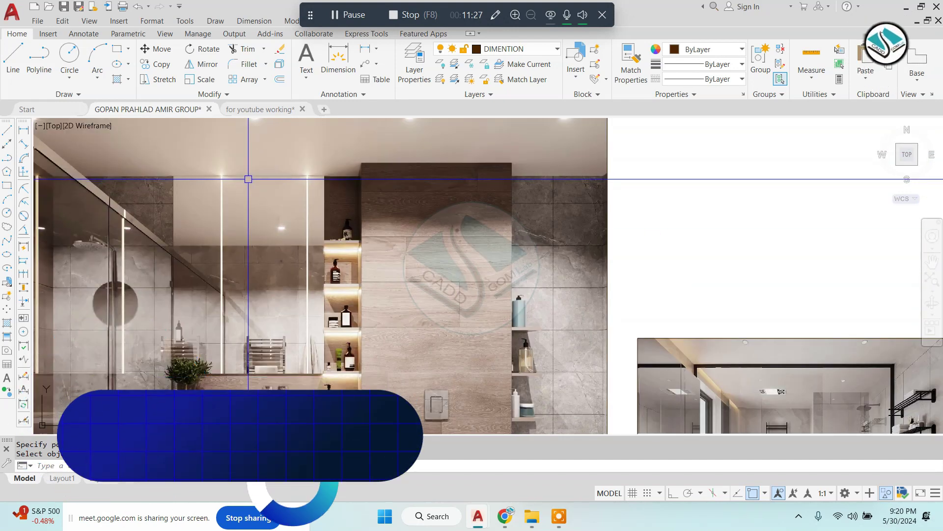
{"action": "scroll", "coordinate": [248, 178], "scroll_direction": "down", "scroll_amount": 4}
{"action": "scroll", "coordinate": [508, 253], "scroll_direction": "up", "scroll_amount": 3}
Step: Start a line at the box corner with ortho turned on
{"action": "type", "text": "l"}
{"action": "key", "text": "Return"}
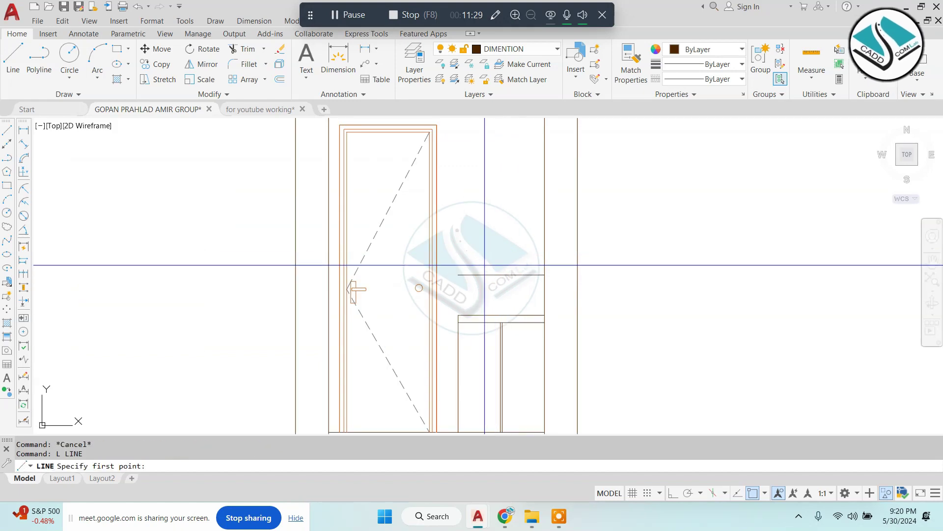
{"action": "left_click", "coordinate": [458, 274]}
{"action": "scroll", "coordinate": [459, 274], "scroll_direction": "down", "scroll_amount": 3}
{"action": "scroll", "coordinate": [458, 190], "scroll_direction": "up", "scroll_amount": 3}
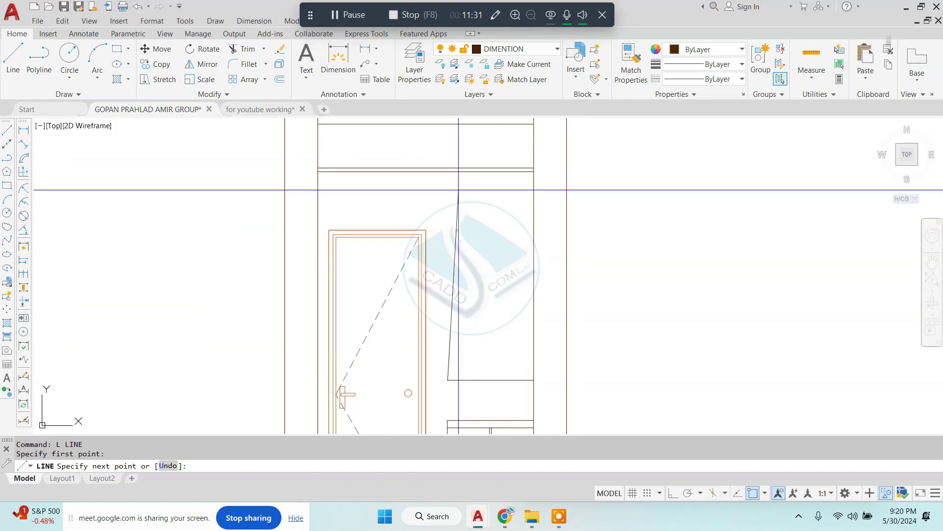
{"action": "left_click", "coordinate": [673, 493]}
Step: Start the window rectangle (REC) at the opening's top-left corner
{"action": "key", "text": "Escape"}
{"action": "key", "text": "Escape"}
{"action": "scroll", "coordinate": [447, 172], "scroll_direction": "down", "scroll_amount": 3}
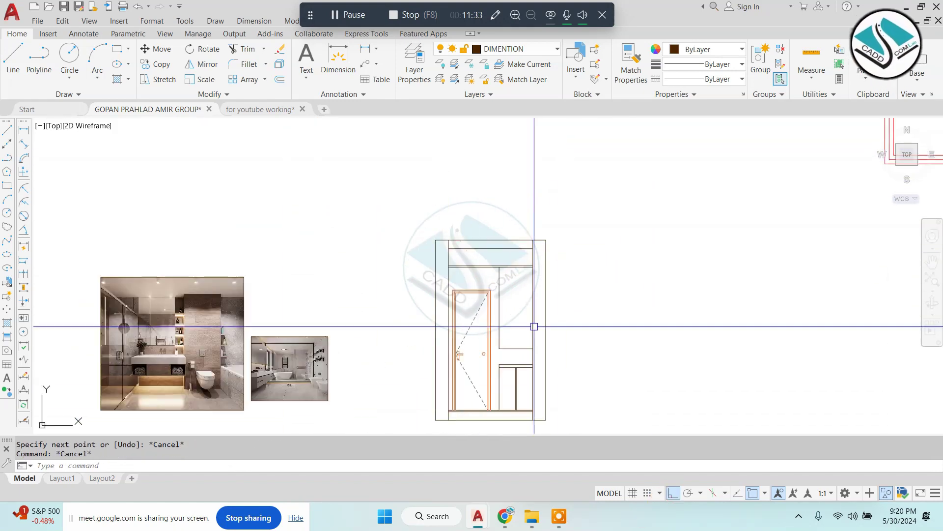
{"action": "scroll", "coordinate": [505, 274], "scroll_direction": "up", "scroll_amount": 3}
{"action": "type", "text": "REc"}
{"action": "key", "text": "Return"}
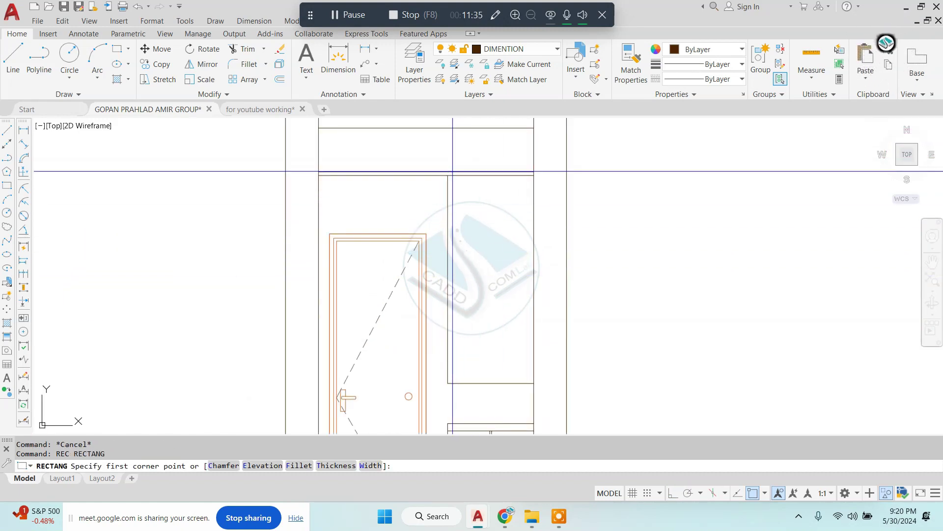
{"action": "left_click", "coordinate": [448, 173]}
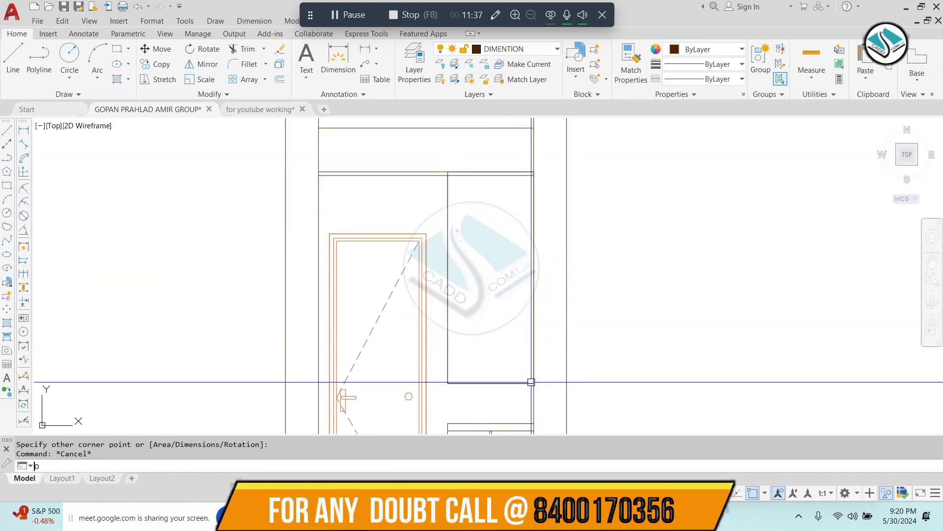
Step: Offset the window rectangle 0.5 inward to form the frame
{"action": "type", "text": "5"}
{"action": "key", "text": "Return"}
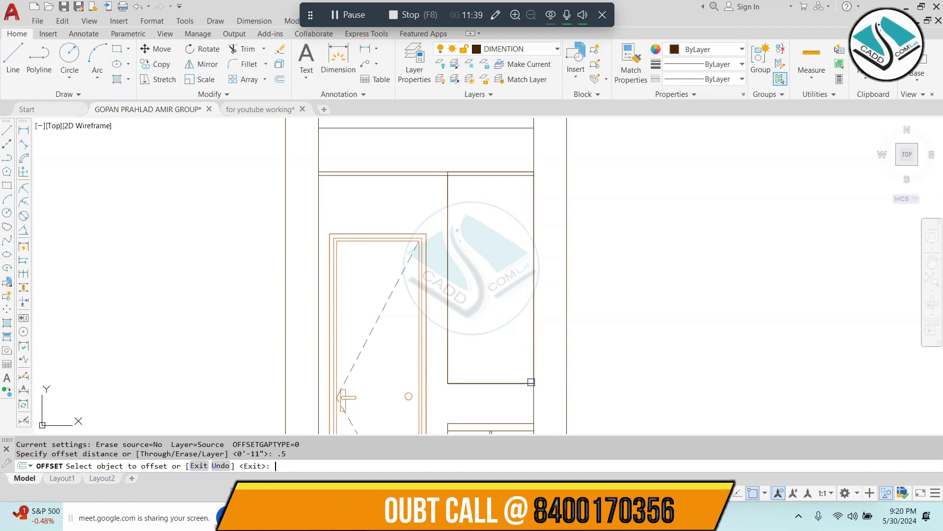
{"action": "left_click", "coordinate": [491, 382]}
{"action": "left_click", "coordinate": [498, 353]}
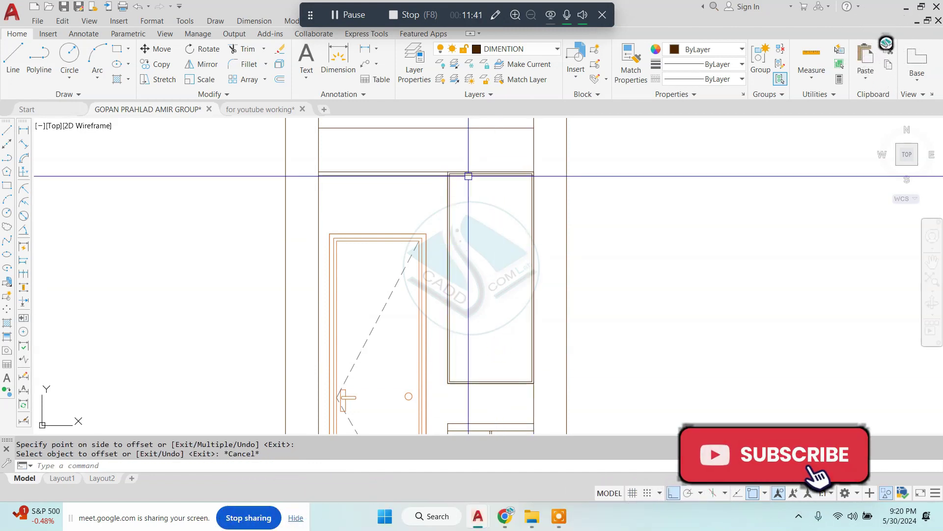
{"action": "scroll", "coordinate": [467, 175], "scroll_direction": "up", "scroll_amount": 3}
{"action": "key", "text": "Escape"}
{"action": "key", "text": "Escape"}
{"action": "type", "text": "s"}
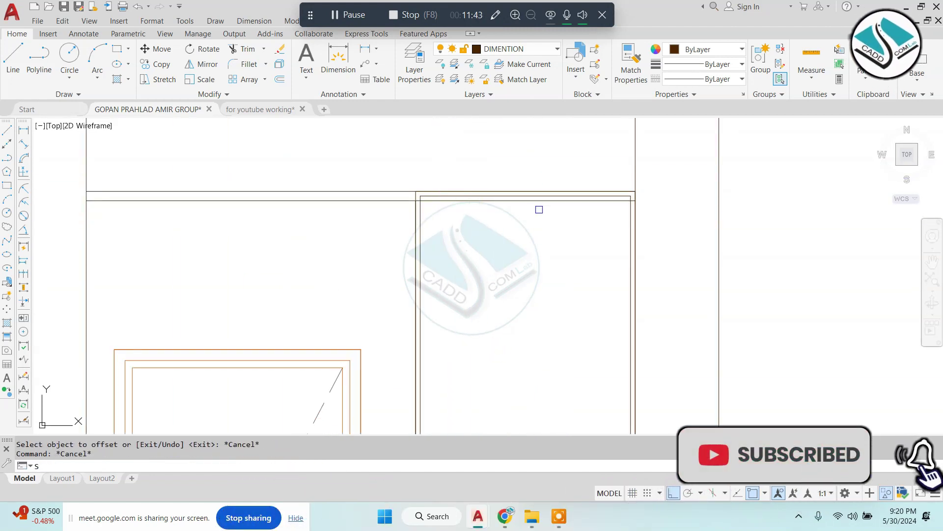
Step: Try stretching the rectangle's top edge from its midpoint, then cancel the stretch
{"action": "key", "text": "Return"}
{"action": "scroll", "coordinate": [467, 189], "scroll_direction": "up", "scroll_amount": 3}
{"action": "scroll", "coordinate": [478, 184], "scroll_direction": "down", "scroll_amount": 2}
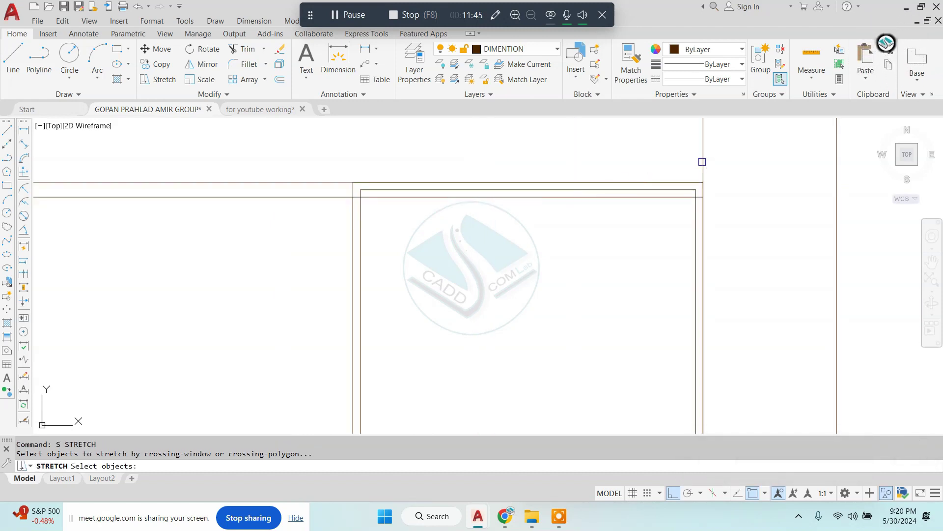
{"action": "left_click", "coordinate": [741, 158]}
{"action": "left_click", "coordinate": [284, 242]}
{"action": "left_click_drag", "start_coordinate": [215, 247], "coordinate": [763, 170], "text": "shift"}
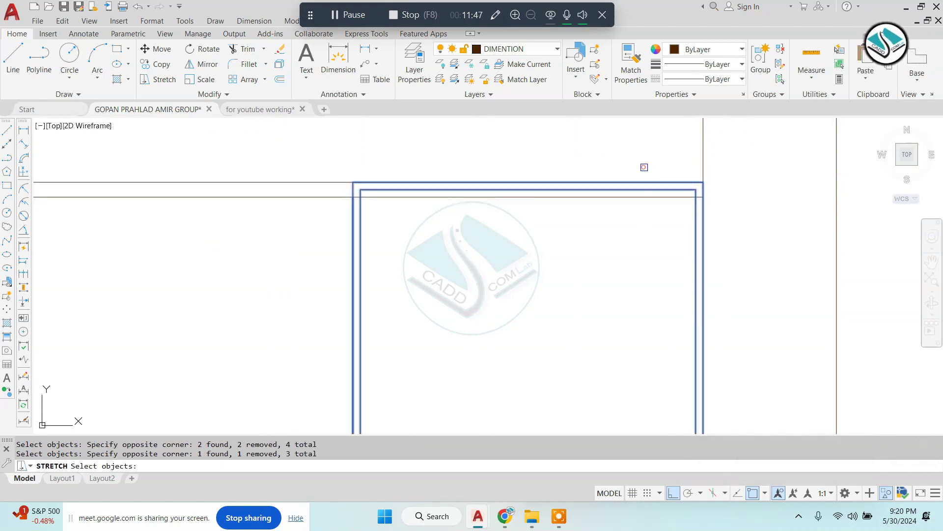
{"action": "key", "text": "Return"}
{"action": "left_click", "coordinate": [528, 182]}
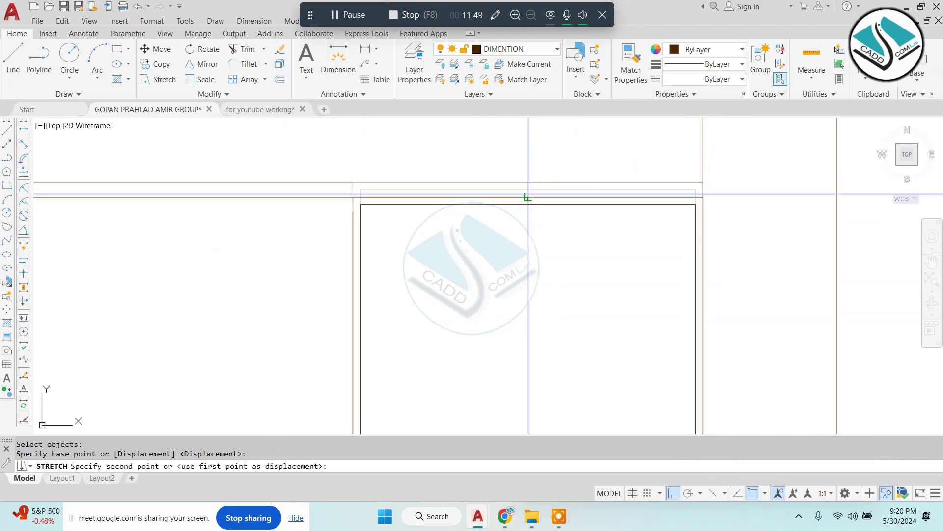
{"action": "key", "text": "Escape"}
Step: Rerun OFFSET so a different offset distance can be entered
{"action": "scroll", "coordinate": [506, 226], "scroll_direction": "down", "scroll_amount": 4}
{"action": "key", "text": "Escape"}
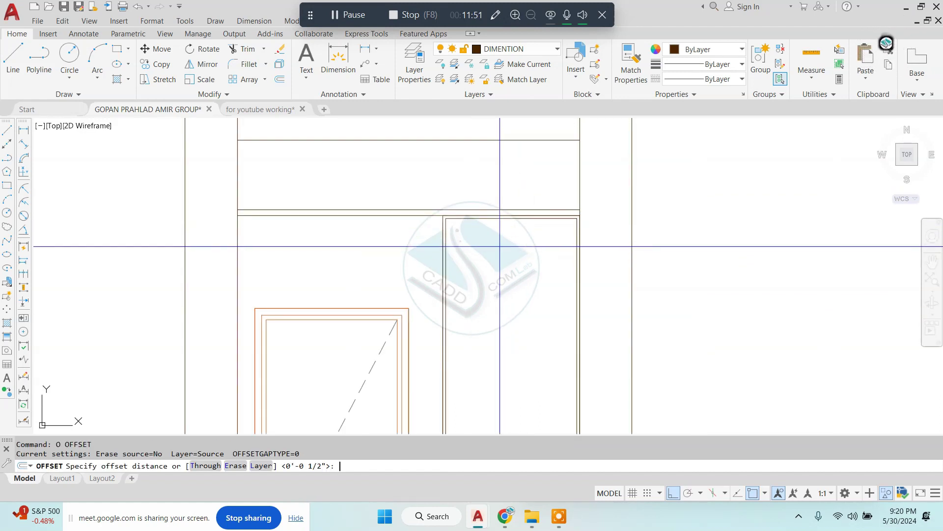
{"action": "type", "text": ".25"}
{"action": "key", "text": "Return"}
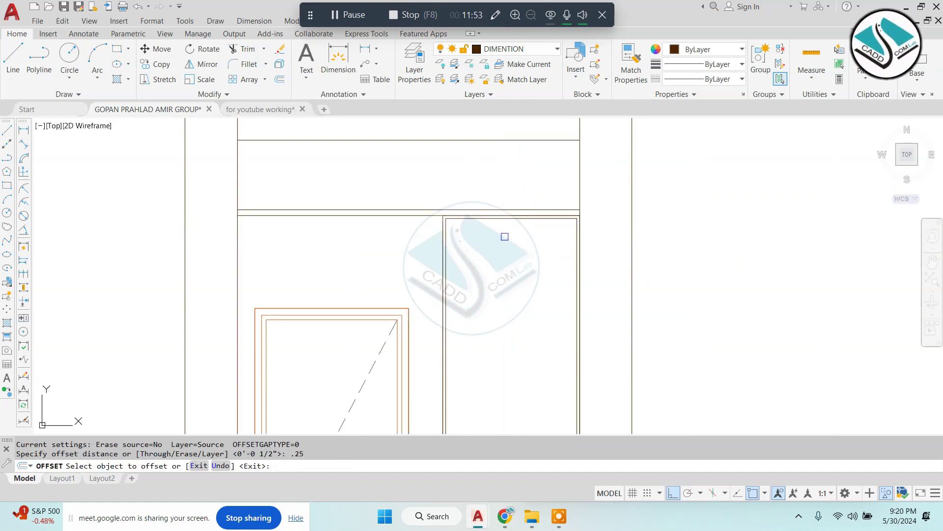
{"action": "key", "text": "Escape"}
{"action": "type", "text": "o"}
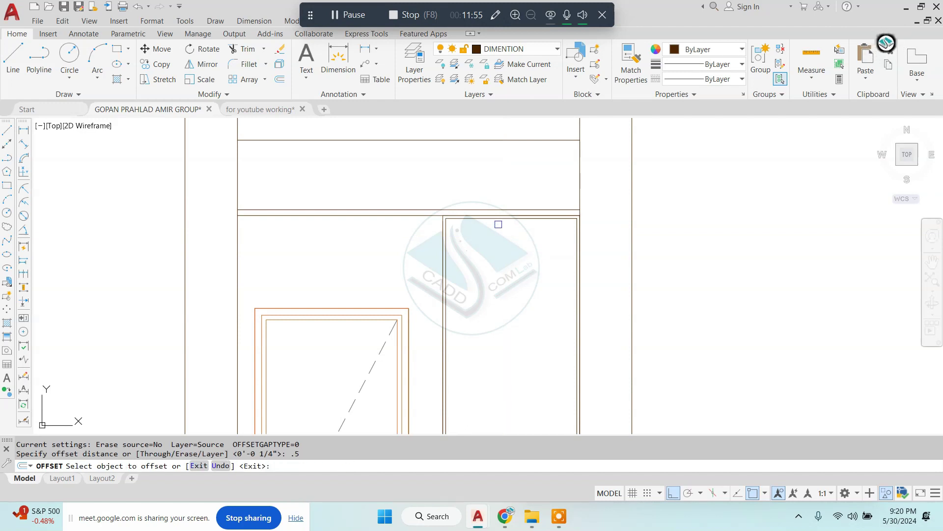
{"action": "scroll", "coordinate": [498, 224], "scroll_direction": "up", "scroll_amount": 2}
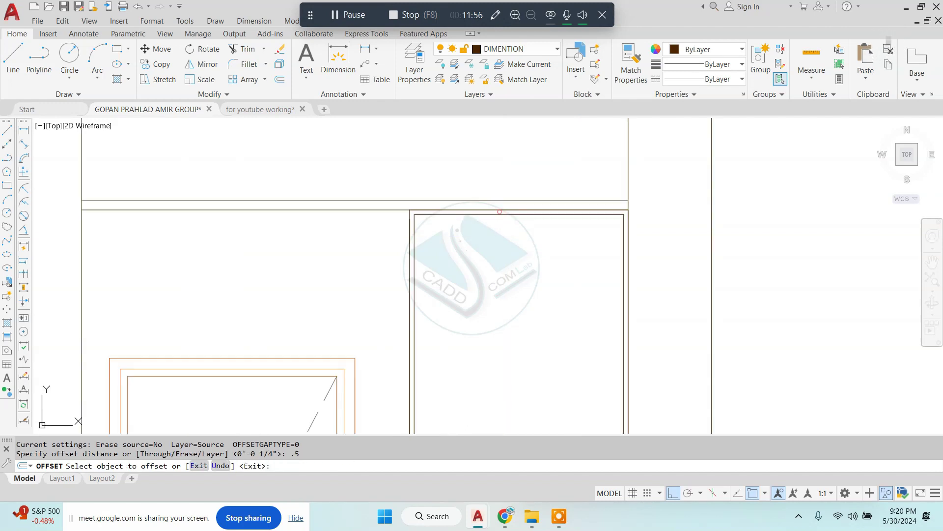
Step: Set the inner rectangle to colour 8 grey with the ACAD_ISO10W100 dash-dot linetype
{"action": "left_click", "coordinate": [732, 49]}
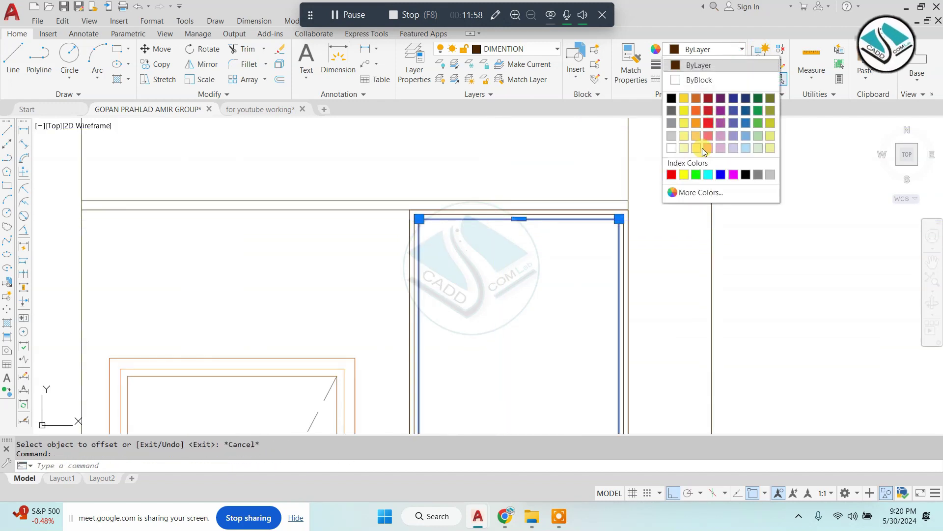
{"action": "left_click", "coordinate": [756, 177]}
{"action": "left_click", "coordinate": [721, 79]}
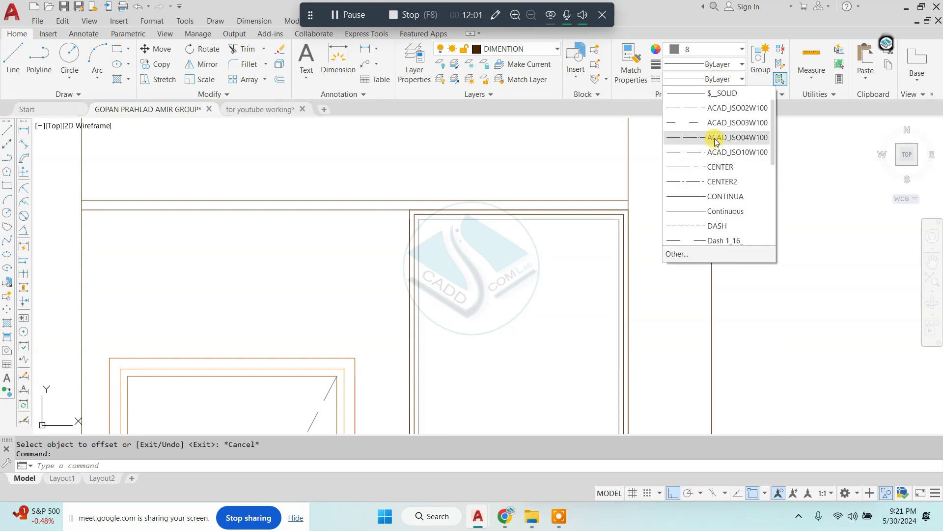
{"action": "left_click", "coordinate": [717, 154]}
{"action": "type", "text": "c"}
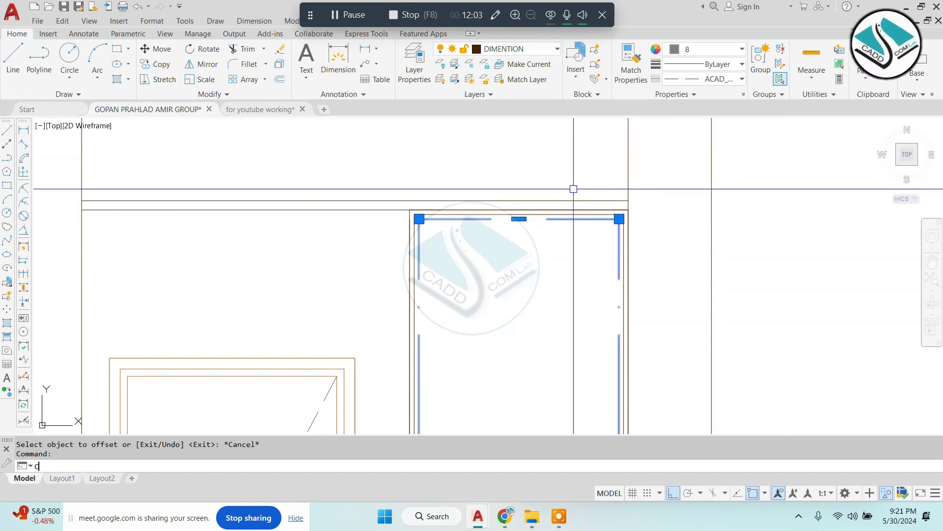
Step: Set the inner rectangle's linetype scale to 0.2 in its Properties, then deselect it
{"action": "type", "text": "h"}
{"action": "key", "text": "Return"}
{"action": "left_click", "coordinate": [315, 191]}
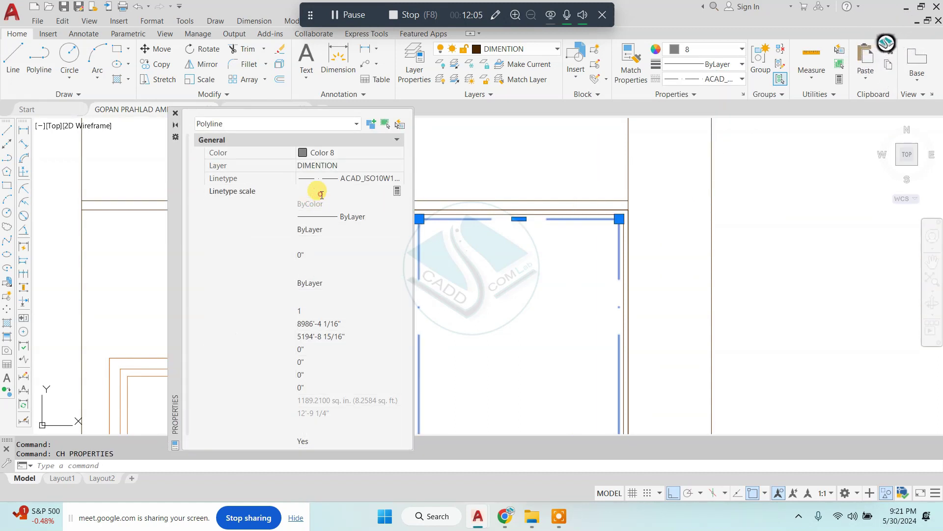
{"action": "type", "text": "0.2000"}
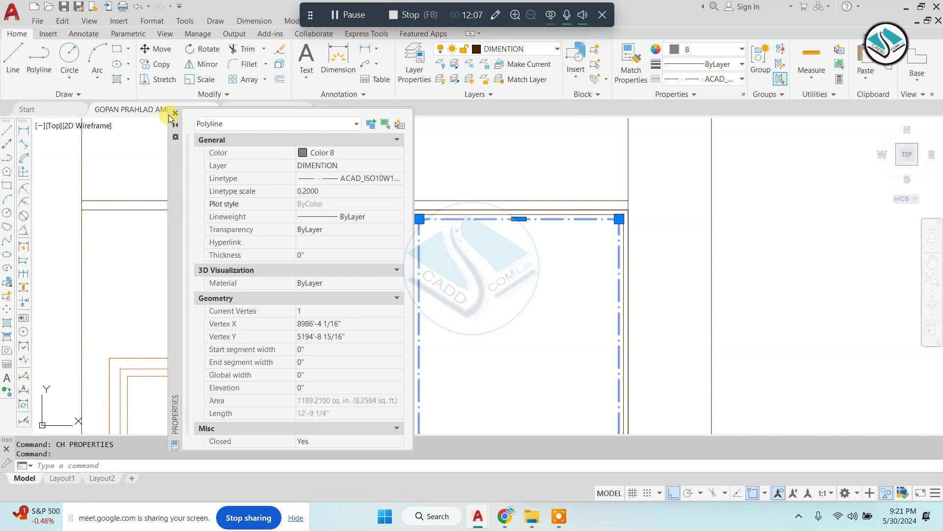
{"action": "left_click", "coordinate": [175, 113]}
{"action": "key", "text": "Escape"}
{"action": "key", "text": "Escape"}
{"action": "scroll", "coordinate": [645, 241], "scroll_direction": "down", "scroll_amount": 3}
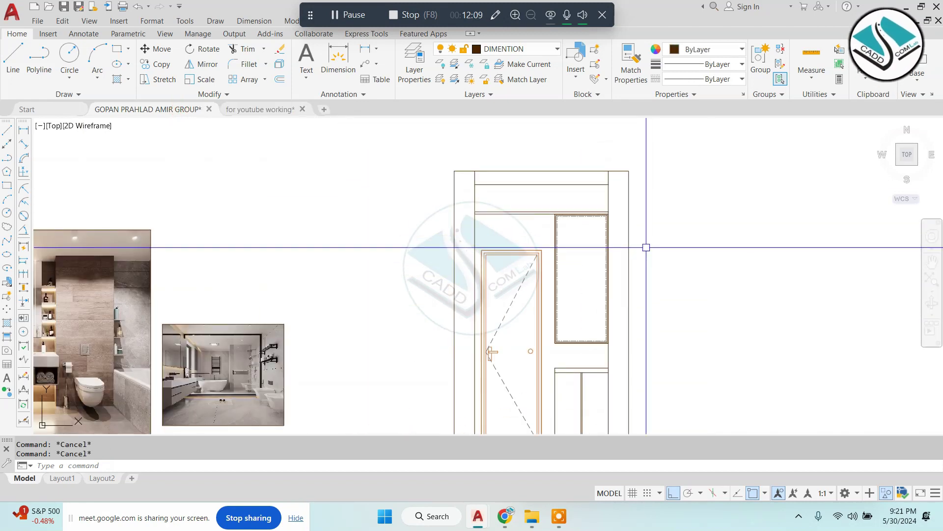
Step: Draw three short diagonal glass-shine lines in the window with Ortho off
{"action": "type", "text": "l"}
{"action": "key", "text": "Return"}
{"action": "scroll", "coordinate": [593, 258], "scroll_direction": "up", "scroll_amount": 5}
{"action": "left_click", "coordinate": [516, 281]}
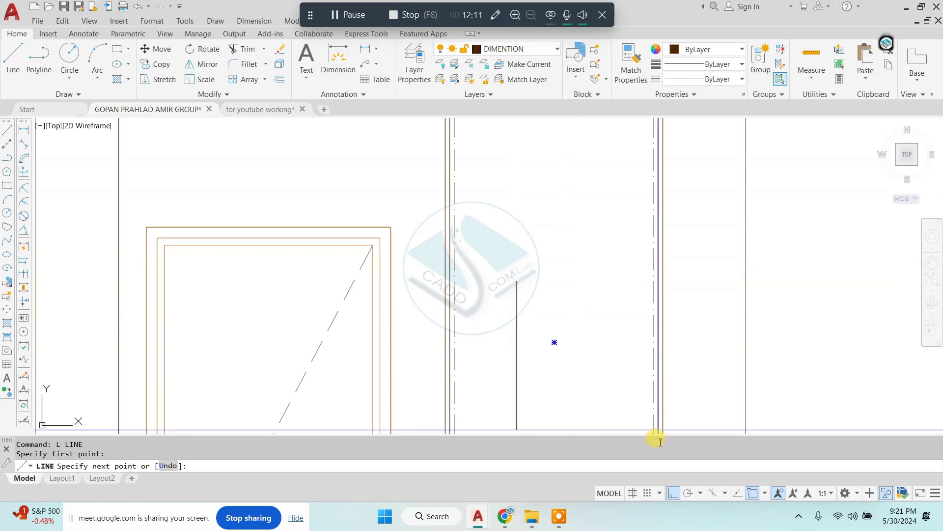
{"action": "left_click", "coordinate": [673, 493]}
{"action": "scroll", "coordinate": [528, 275], "scroll_direction": "up", "scroll_amount": 4}
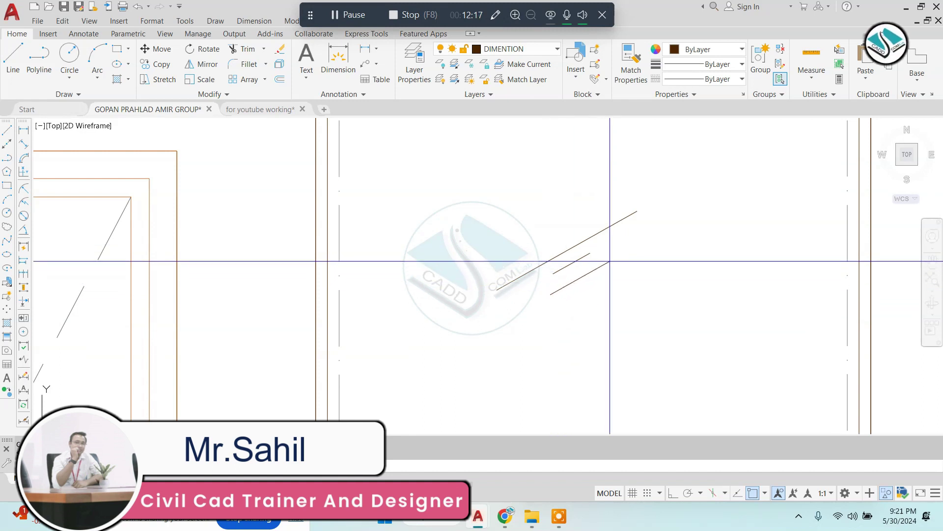
Step: Copy the three diagonal lines straight down to a lower spot in the pane, Ortho on
{"action": "left_click_drag", "start_coordinate": [659, 176], "coordinate": [531, 305]}
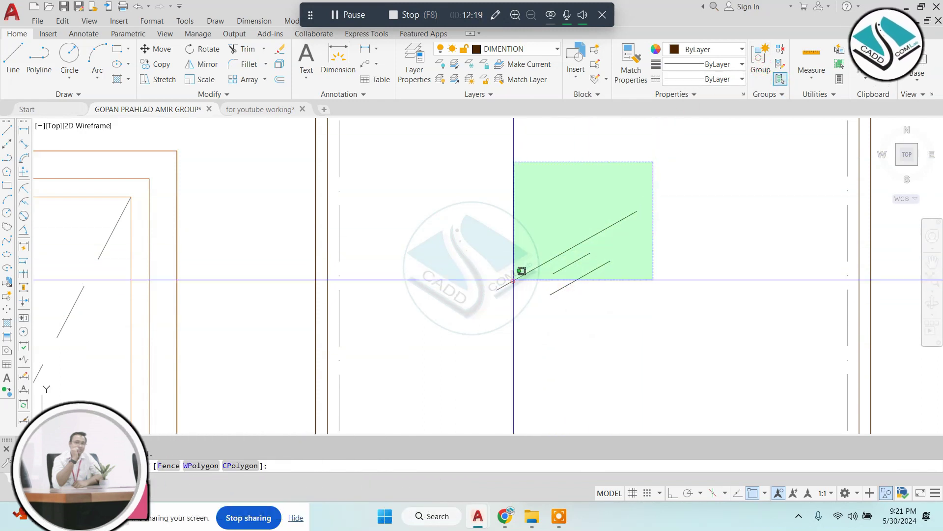
{"action": "left_click", "coordinate": [706, 51]}
{"action": "key", "text": "Escape"}
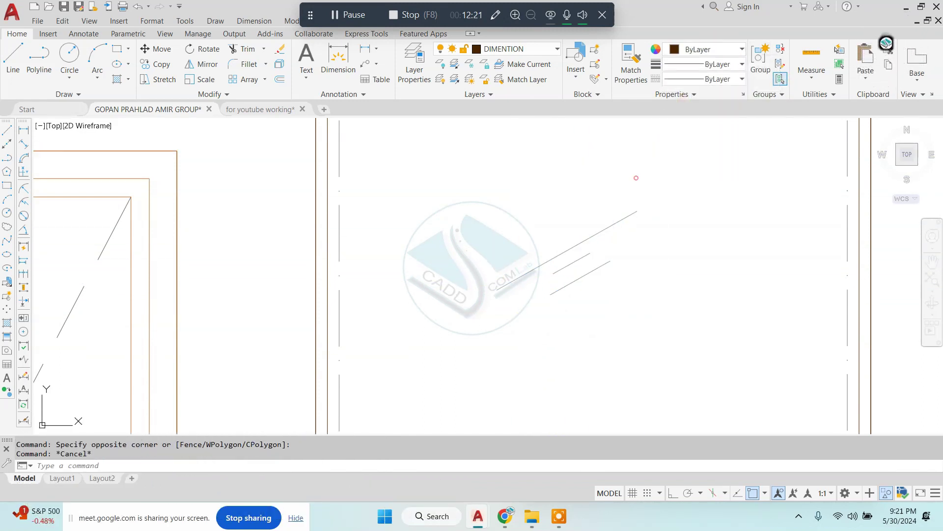
{"action": "type", "text": "co"}
{"action": "key", "text": "Return"}
{"action": "scroll", "coordinate": [514, 280], "scroll_direction": "down", "scroll_amount": 2}
{"action": "left_click", "coordinate": [573, 288]}
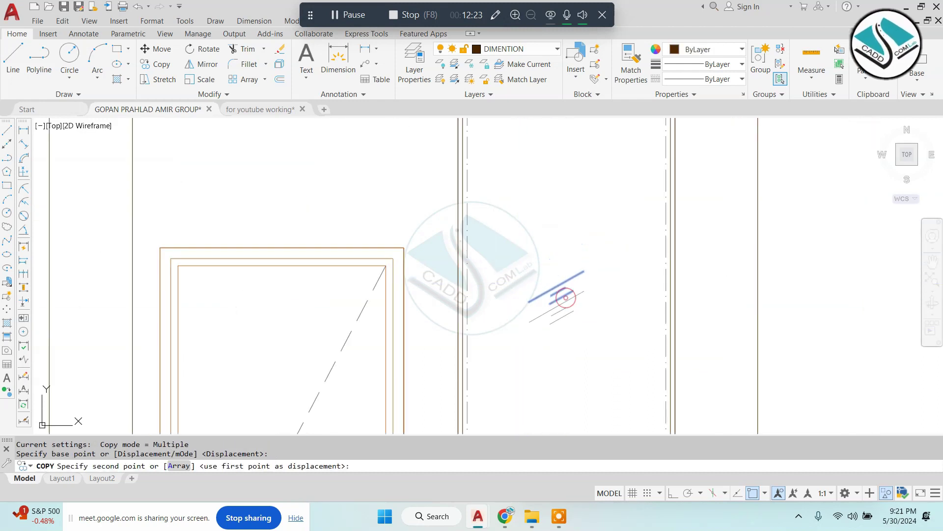
{"action": "scroll", "coordinate": [572, 288], "scroll_direction": "down", "scroll_amount": 3}
{"action": "key", "text": "F8"}
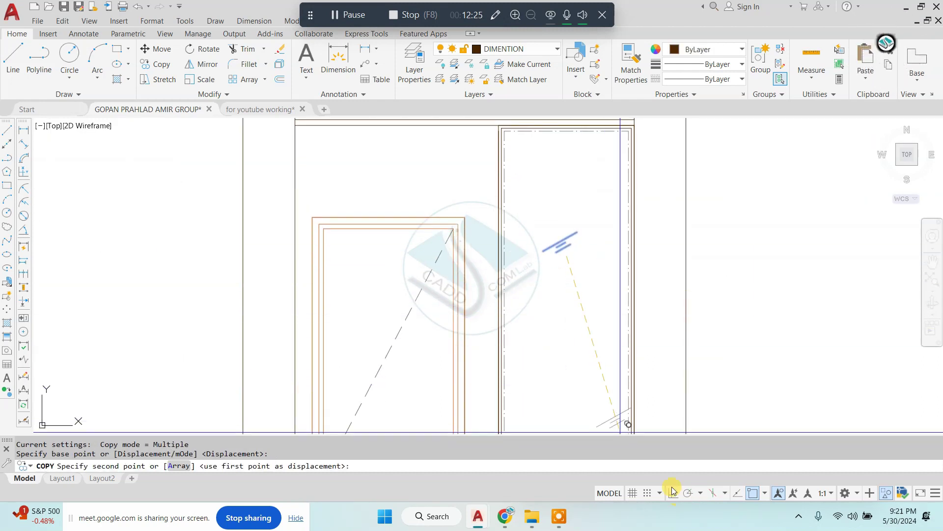
{"action": "left_click", "coordinate": [602, 349]}
{"action": "key", "text": "Escape"}
{"action": "scroll", "coordinate": [601, 348], "scroll_direction": "down", "scroll_amount": 4}
{"action": "type", "text": "R"}
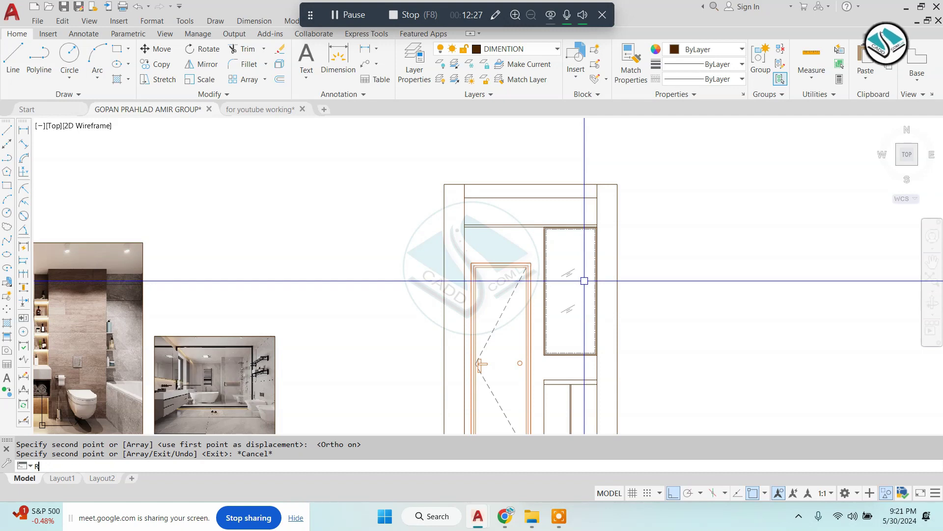
Step: Draw a rectangle from corner to opposite corner in the elevation
{"action": "type", "text": "ec"}
{"action": "key", "text": "Return"}
{"action": "scroll", "coordinate": [565, 236], "scroll_direction": "up", "scroll_amount": 5}
{"action": "left_click", "coordinate": [543, 202]}
{"action": "scroll", "coordinate": [609, 308], "scroll_direction": "down", "scroll_amount": 2}
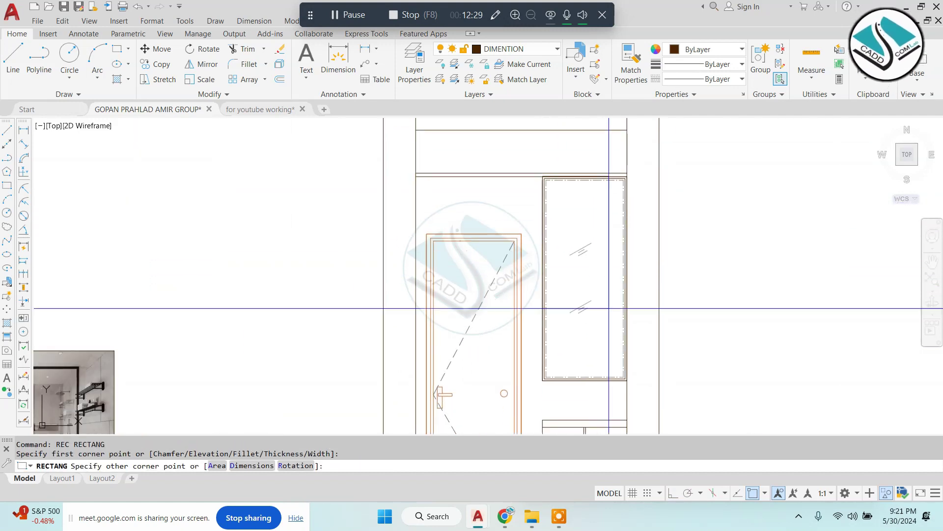
{"action": "scroll", "coordinate": [677, 286], "scroll_direction": "up", "scroll_amount": 6}
{"action": "left_click", "coordinate": [680, 272]}
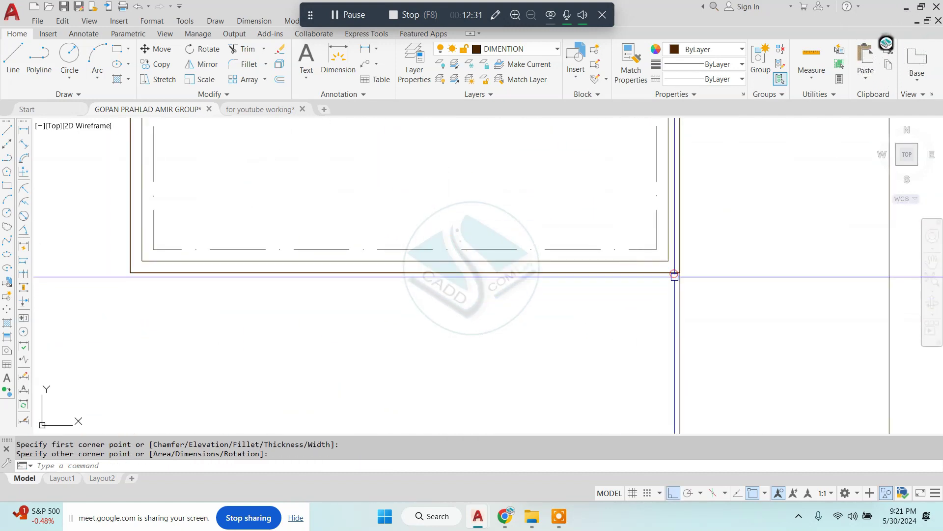
Step: Offset the new rectangle to place a copy just outside it
{"action": "type", "text": ".25"}
{"action": "key", "text": "Return"}
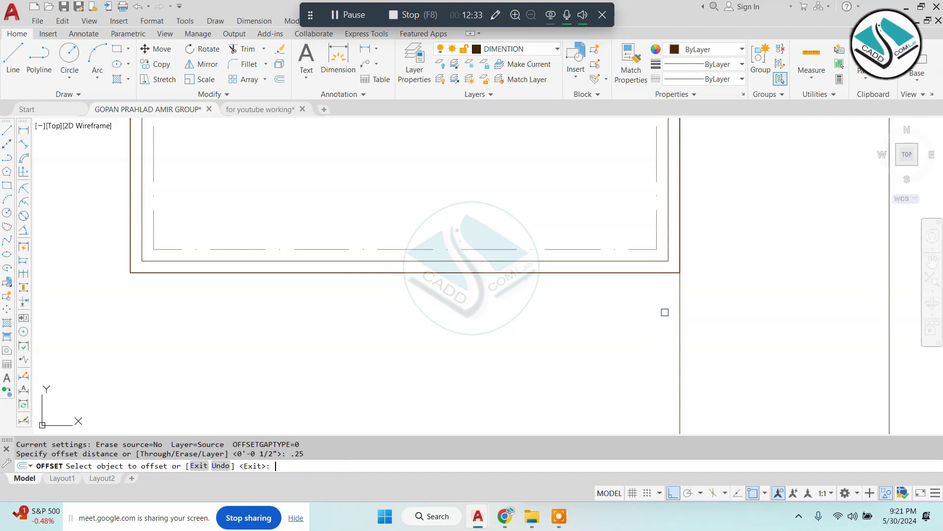
{"action": "left_click", "coordinate": [595, 273]}
{"action": "left_click", "coordinate": [645, 299]}
{"action": "key", "text": "Escape"}
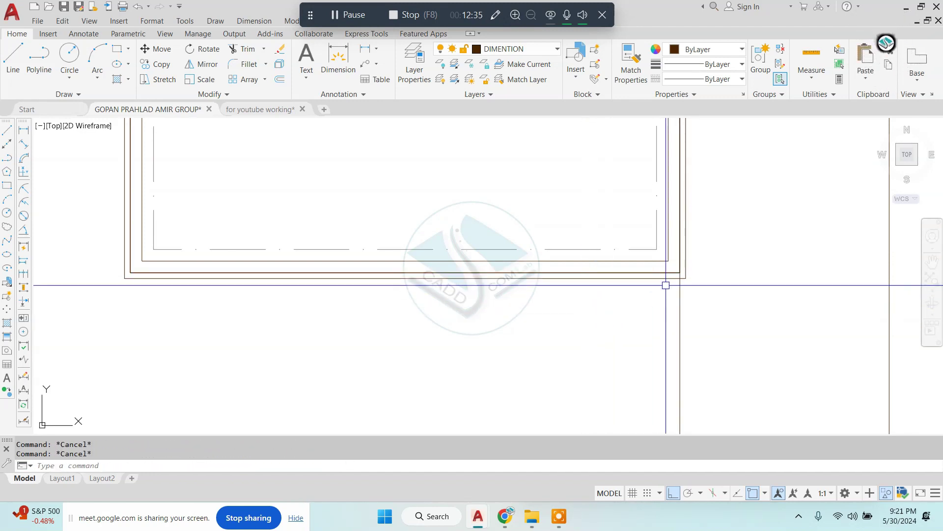
Step: Attempt trimming lines at the door-frame corner, cancelling each TRIM attempt
{"action": "scroll", "coordinate": [665, 280], "scroll_direction": "up", "scroll_amount": 2}
{"action": "type", "text": "tr"}
{"action": "key", "text": "Return"}
{"action": "key", "text": "Return"}
{"action": "mouse_move", "coordinate": [670, 284]}
{"action": "middle_mouse_down"}
{"action": "mouse_move", "coordinate": [669, 238]}
{"action": "mouse_move", "coordinate": [647, 316]}
{"action": "mouse_move", "coordinate": [642, 295]}
{"action": "middle_mouse_up"}
{"action": "scroll", "coordinate": [643, 202], "scroll_direction": "up", "scroll_amount": 2}
{"action": "left_click", "coordinate": [583, 231]}
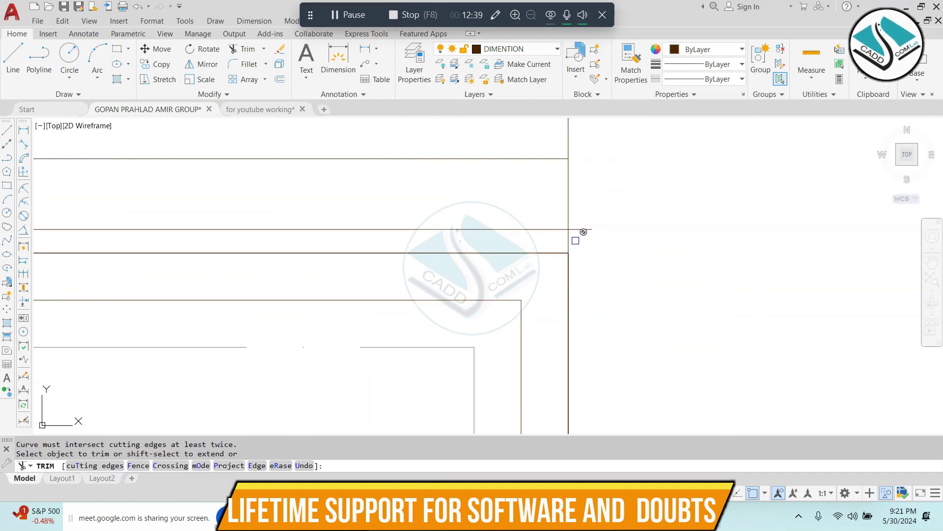
{"action": "key", "text": "Escape"}
{"action": "scroll", "coordinate": [654, 233], "scroll_direction": "up", "scroll_amount": 5}
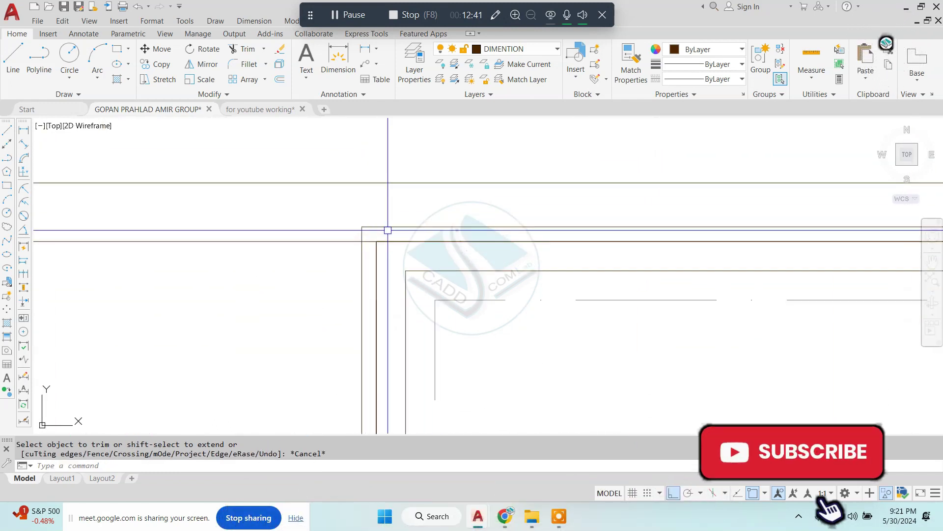
{"action": "type", "text": "Tr"}
{"action": "key", "text": "Return"}
{"action": "key", "text": "Return"}
{"action": "key", "text": "Escape"}
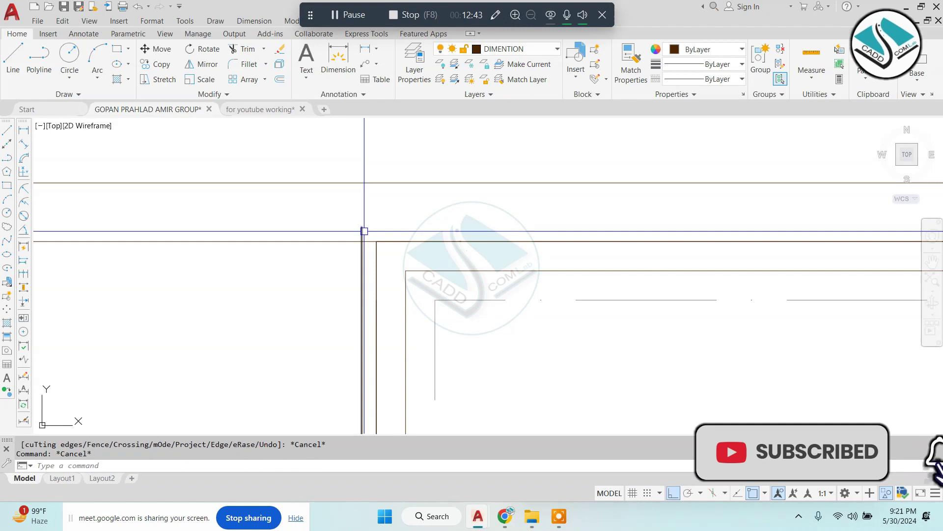
{"action": "key", "text": "Return"}
{"action": "key", "text": "Return"}
{"action": "key", "text": "Escape"}
{"action": "scroll", "coordinate": [379, 228], "scroll_direction": "down", "scroll_amount": 2}
{"action": "type", "text": "GD"}
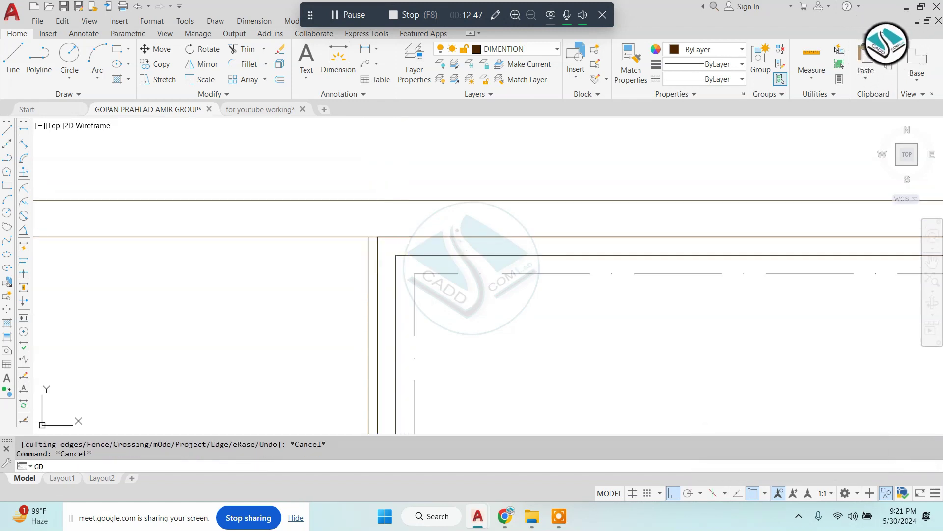
Step: Apply a gradient fill with its colour set to yellow, then end the command
{"action": "key", "text": "Return"}
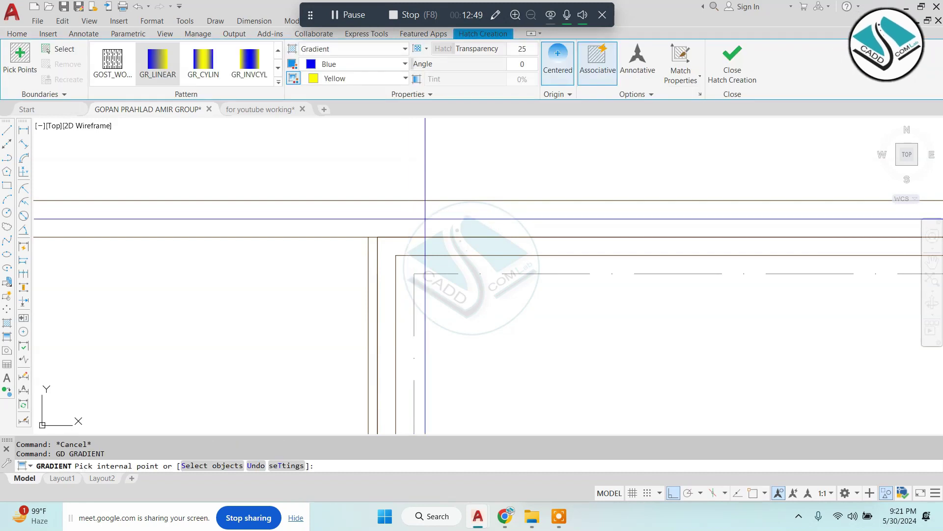
{"action": "left_click", "coordinate": [352, 64]}
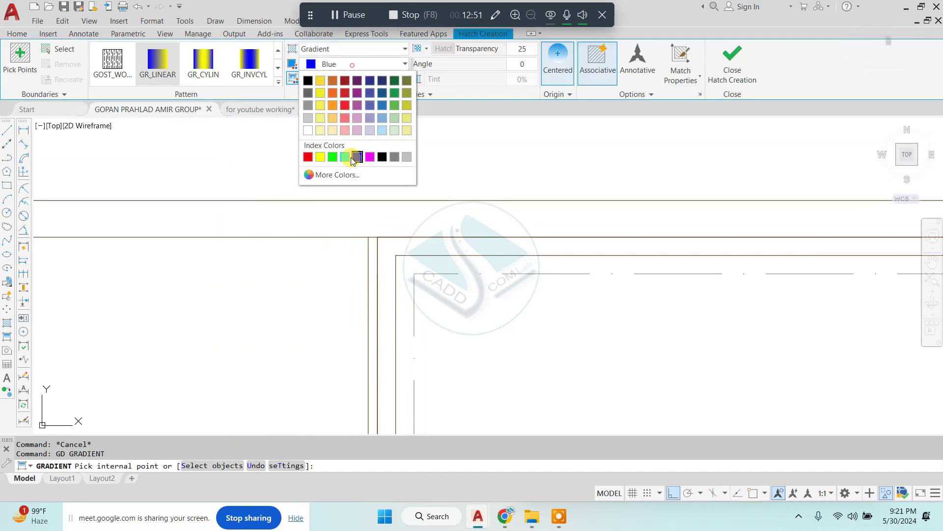
{"action": "left_click", "coordinate": [320, 156]}
{"action": "scroll", "coordinate": [395, 351], "scroll_direction": "up", "scroll_amount": 3}
{"action": "scroll", "coordinate": [395, 351], "scroll_direction": "up", "scroll_amount": 2}
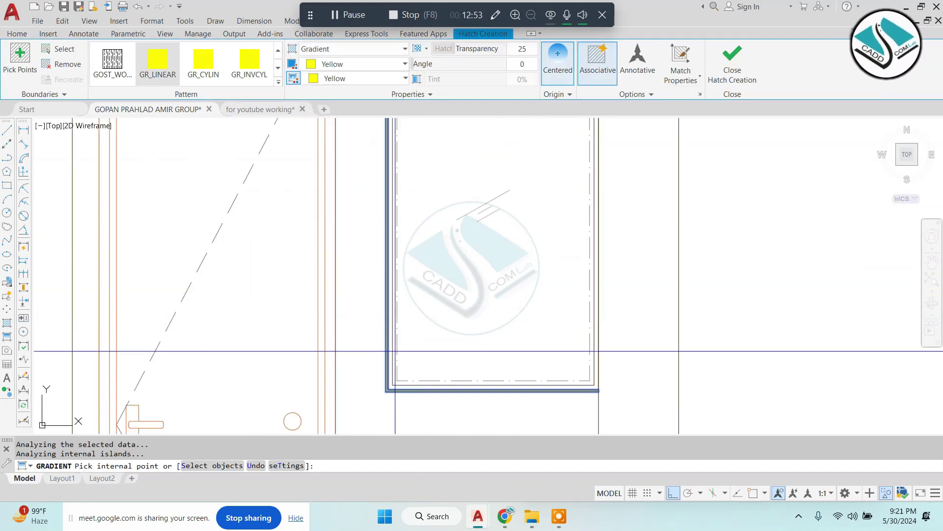
{"action": "scroll", "coordinate": [395, 351], "scroll_direction": "down", "scroll_amount": 3}
{"action": "key", "text": "Return"}
Step: Pan and zoom to bring the door elevation and reference bathroom symbols into view
{"action": "scroll", "coordinate": [396, 209], "scroll_direction": "down", "scroll_amount": 3}
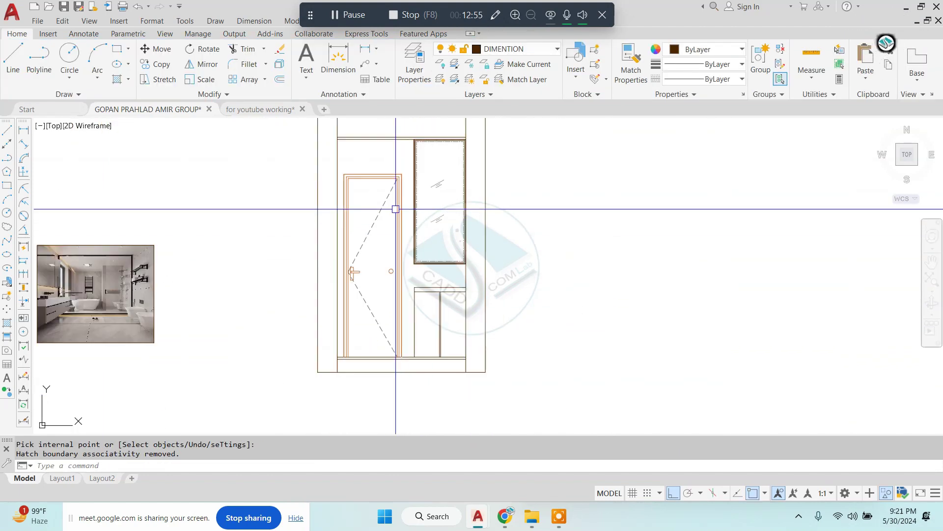
{"action": "middle_click_drag", "start_coordinate": [396, 209], "coordinate": [427, 194]}
{"action": "scroll", "coordinate": [427, 194], "scroll_direction": "up", "scroll_amount": 3}
{"action": "scroll", "coordinate": [414, 193], "scroll_direction": "down", "scroll_amount": 5}
{"action": "middle_click_drag", "start_coordinate": [228, 190], "coordinate": [366, 190]}
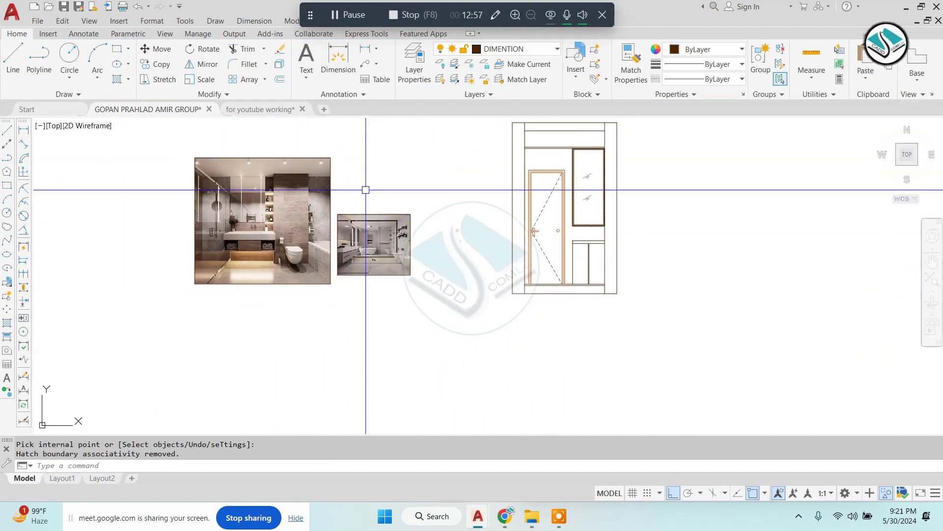
{"action": "scroll", "coordinate": [275, 207], "scroll_direction": "up", "scroll_amount": 2}
{"action": "scroll", "coordinate": [236, 216], "scroll_direction": "up", "scroll_amount": 3}
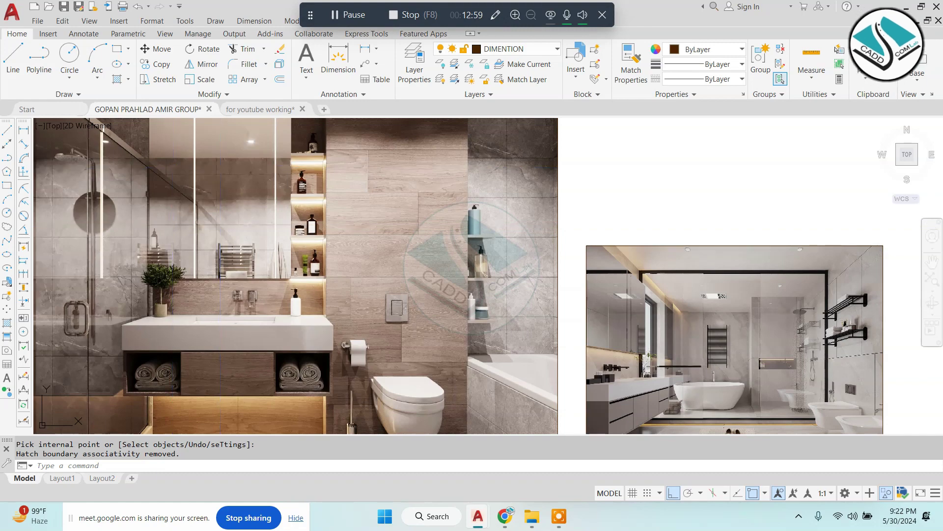
{"action": "scroll", "coordinate": [444, 240], "scroll_direction": "down", "scroll_amount": 3}
{"action": "scroll", "coordinate": [555, 206], "scroll_direction": "up", "scroll_amount": 1}
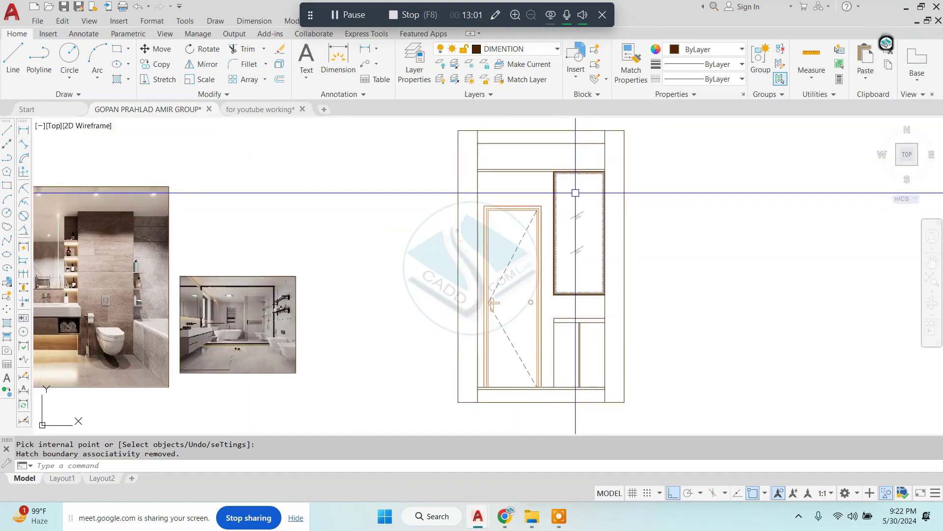
{"action": "scroll", "coordinate": [712, 268], "scroll_direction": "down", "scroll_amount": 3}
{"action": "scroll", "coordinate": [747, 266], "scroll_direction": "down", "scroll_amount": 2}
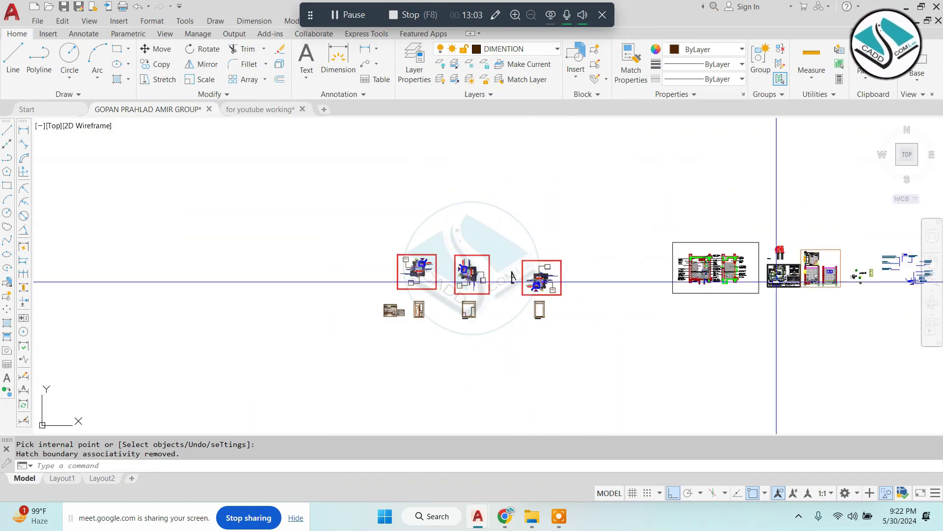
{"action": "scroll", "coordinate": [550, 270], "scroll_direction": "up", "scroll_amount": 2}
{"action": "scroll", "coordinate": [574, 273], "scroll_direction": "up", "scroll_amount": 2}
{"action": "scroll", "coordinate": [574, 272], "scroll_direction": "up", "scroll_amount": 3}
{"action": "scroll", "coordinate": [574, 272], "scroll_direction": "up", "scroll_amount": 3}
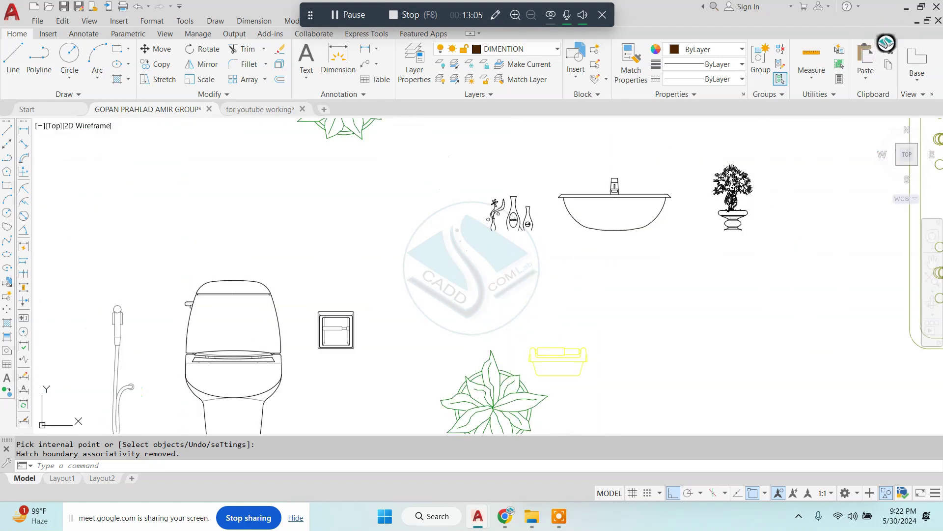
{"action": "scroll", "coordinate": [533, 275], "scroll_direction": "up", "scroll_amount": 2}
Step: Window-select the sink, faucet, vases and potted plant symbols
{"action": "left_click", "coordinate": [427, 274]}
{"action": "key", "text": "Escape"}
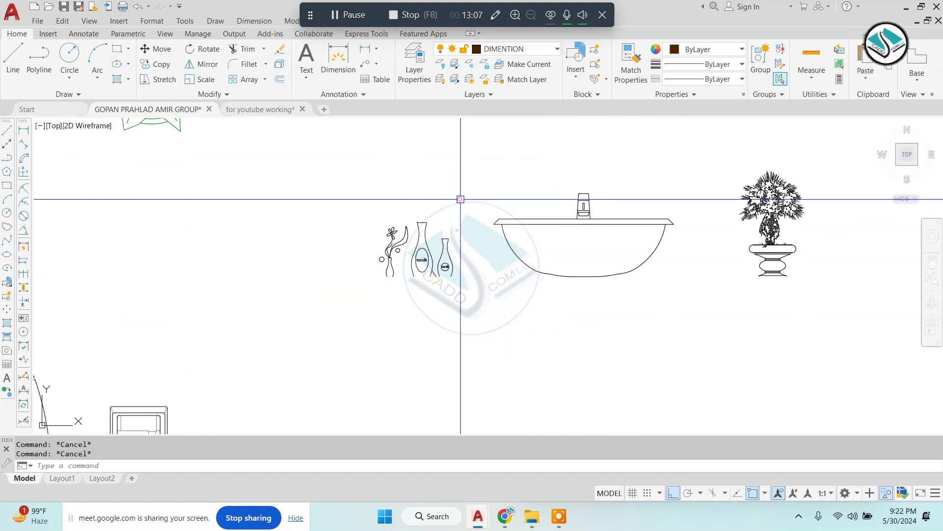
{"action": "left_click", "coordinate": [836, 172]}
{"action": "left_click", "coordinate": [618, 282]}
{"action": "scroll", "coordinate": [618, 282], "scroll_direction": "down", "scroll_amount": 4}
{"action": "scroll", "coordinate": [527, 292], "scroll_direction": "down", "scroll_amount": 2}
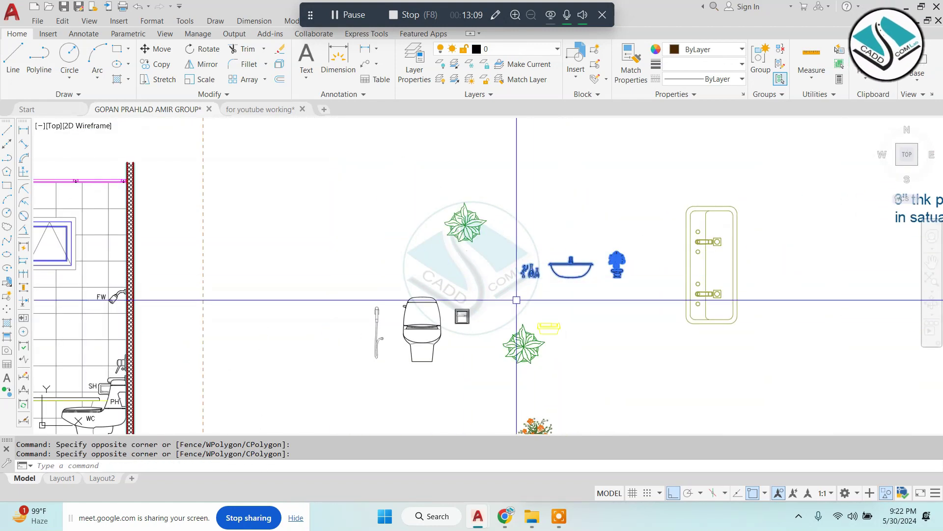
Step: Copy the selected symbols from a base point to beside the new elevation
{"action": "left_click", "coordinate": [540, 269]}
{"action": "scroll", "coordinate": [540, 269], "scroll_direction": "down", "scroll_amount": 3}
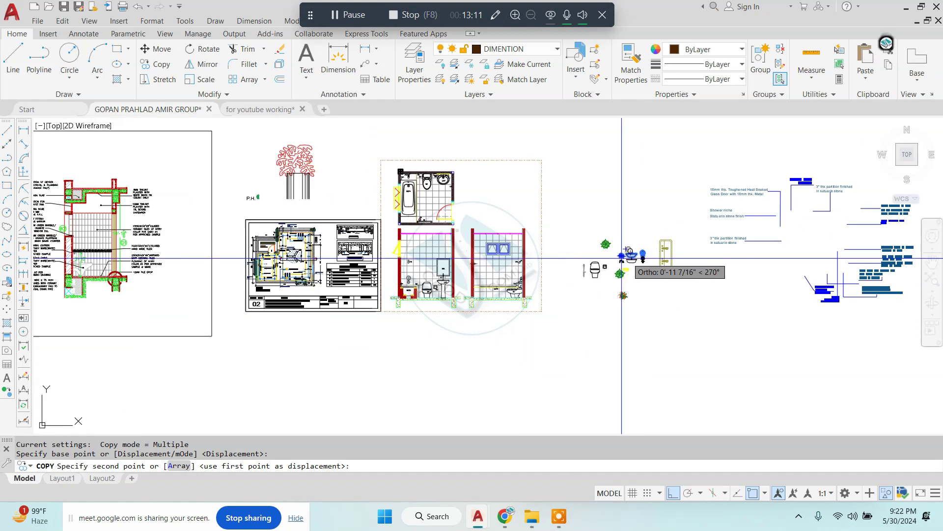
{"action": "scroll", "coordinate": [502, 284], "scroll_direction": "down", "scroll_amount": 2}
{"action": "scroll", "coordinate": [320, 348], "scroll_direction": "up", "scroll_amount": 3}
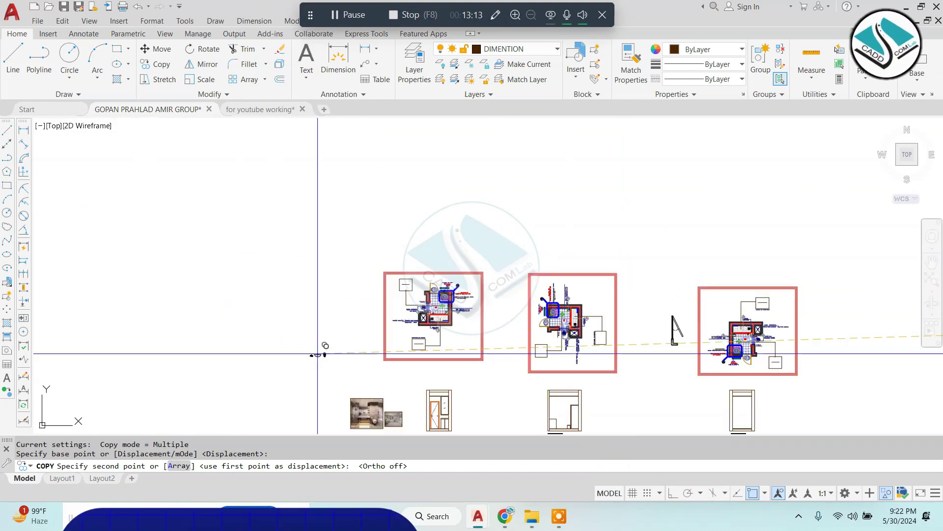
{"action": "scroll", "coordinate": [406, 223], "scroll_direction": "up", "scroll_amount": 5}
{"action": "scroll", "coordinate": [540, 304], "scroll_direction": "up", "scroll_amount": 3}
{"action": "left_click", "coordinate": [534, 289]}
{"action": "key", "text": "Return"}
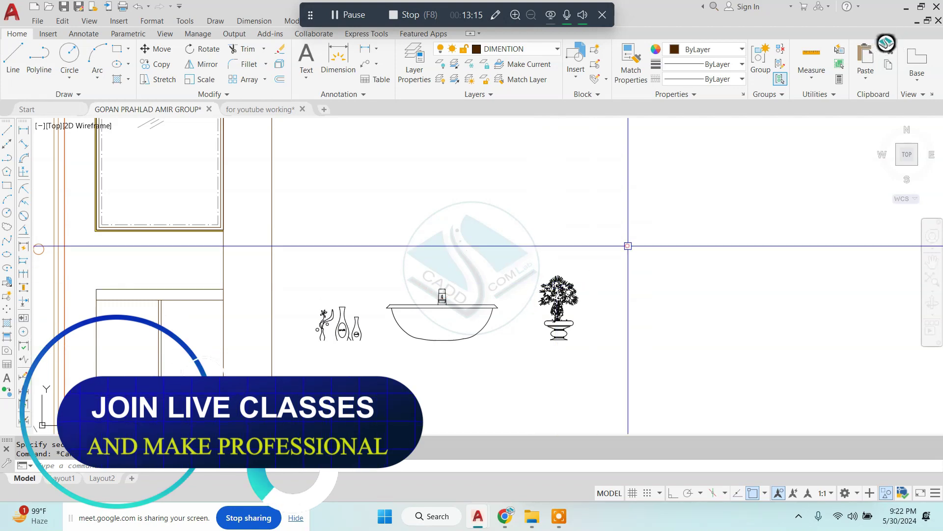
Step: Select the potted plant and move it onto the tabletop
{"action": "left_click", "coordinate": [558, 305]}
{"action": "left_click", "coordinate": [491, 376]}
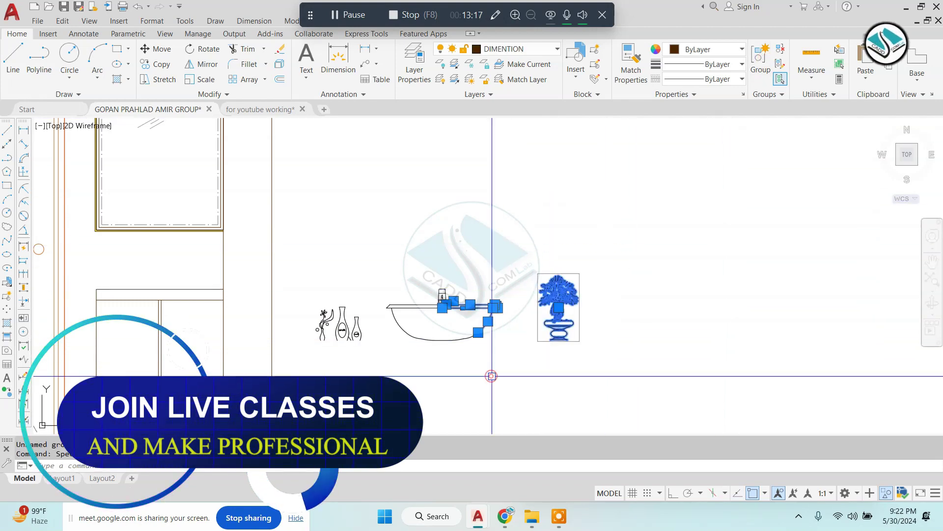
{"action": "key", "text": "Escape"}
{"action": "left_click", "coordinate": [531, 265]}
{"action": "left_click", "coordinate": [546, 363]}
{"action": "type", "text": "m"}
{"action": "key", "text": "Return"}
{"action": "left_click", "coordinate": [557, 345]}
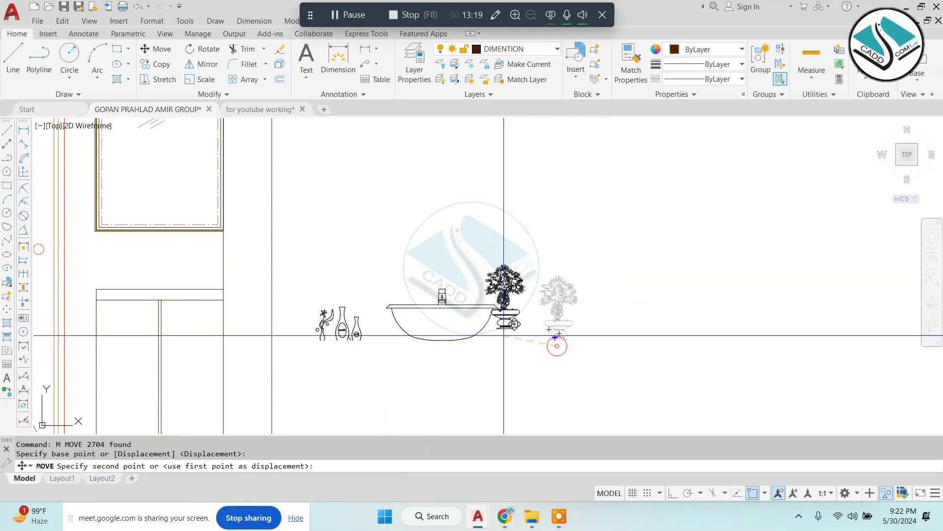
{"action": "scroll", "coordinate": [504, 335], "scroll_direction": "down", "scroll_amount": 2}
{"action": "scroll", "coordinate": [408, 236], "scroll_direction": "up", "scroll_amount": 5}
{"action": "left_click", "coordinate": [403, 241]}
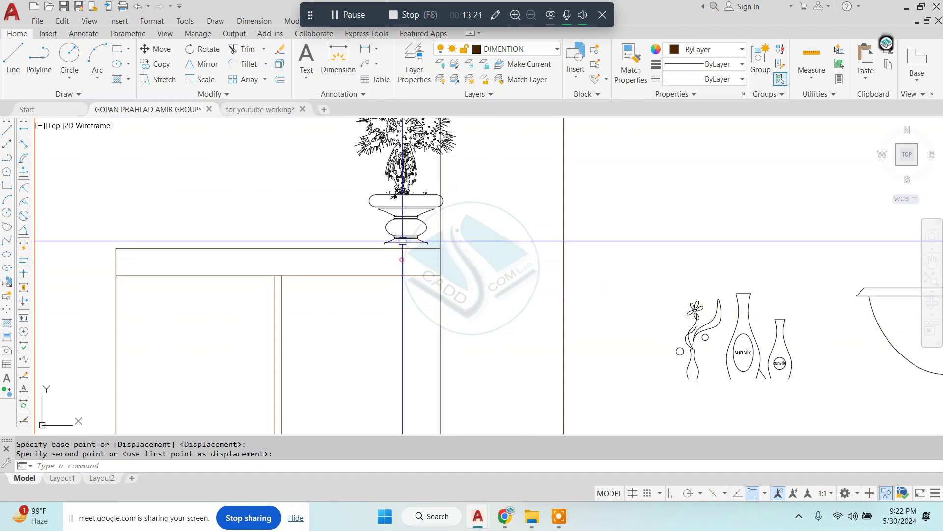
Step: Move the potted plant again, from the base of its pot onto the counter
{"action": "left_click", "coordinate": [402, 231]}
{"action": "scroll", "coordinate": [391, 238], "scroll_direction": "up", "scroll_amount": 4}
{"action": "type", "text": "m"}
{"action": "key", "text": "Return"}
{"action": "left_click", "coordinate": [418, 228]}
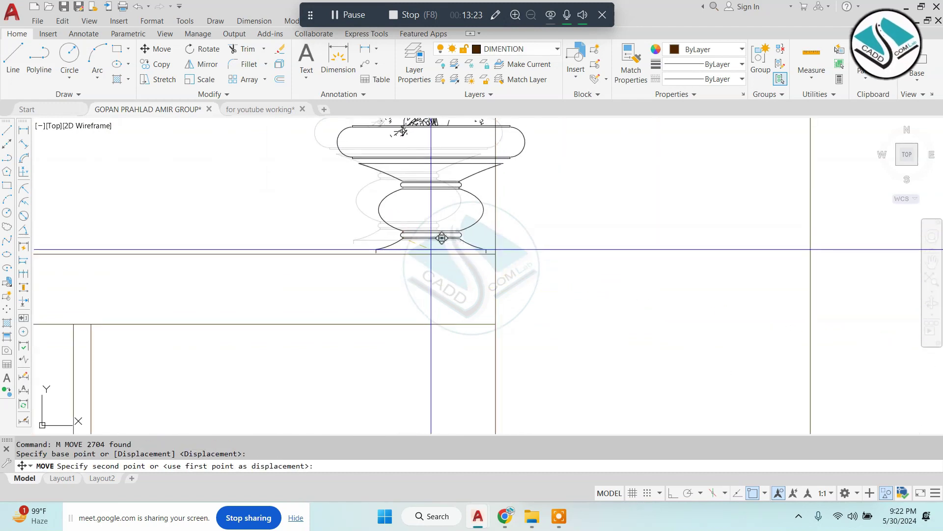
{"action": "left_click", "coordinate": [434, 241]}
Step: Scale the potted plant down from its base point
{"action": "left_click", "coordinate": [520, 258]}
{"action": "left_click", "coordinate": [416, 221]}
{"action": "type", "text": "sc"}
{"action": "key", "text": "Return"}
{"action": "left_click", "coordinate": [416, 222]}
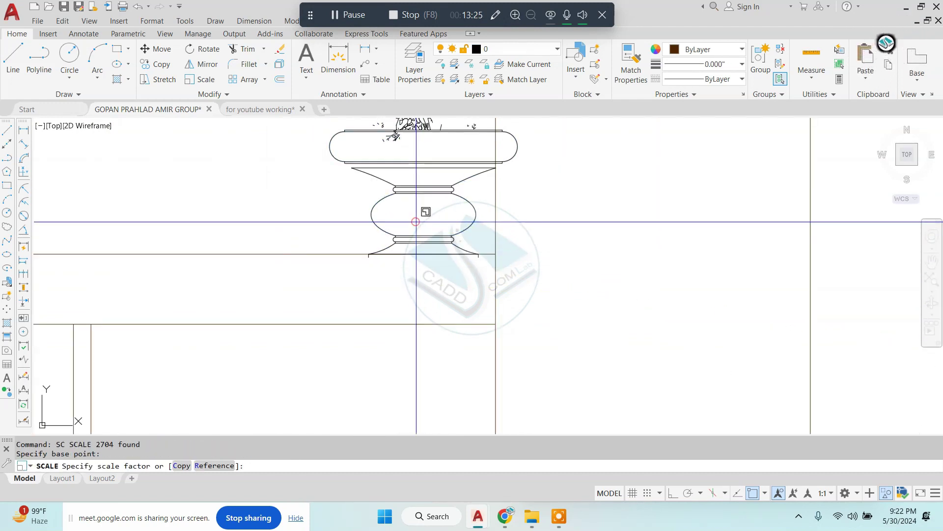
{"action": "scroll", "coordinate": [415, 222], "scroll_direction": "down", "scroll_amount": 2}
{"action": "left_click", "coordinate": [482, 295]}
Step: Move the resized plant from the base of its pot onto the counter top
{"action": "scroll", "coordinate": [482, 295], "scroll_direction": "up", "scroll_amount": 3}
{"action": "left_click_drag", "start_coordinate": [315, 123], "coordinate": [417, 250]}
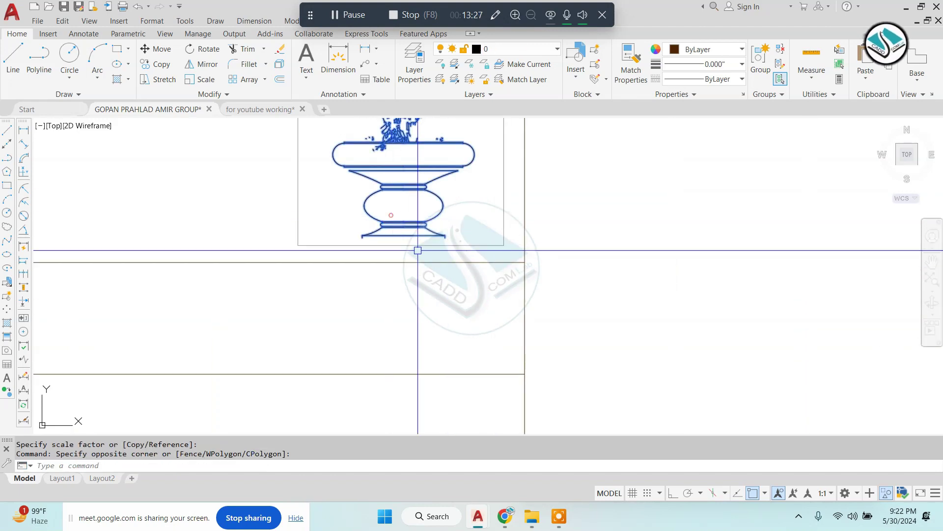
{"action": "type", "text": "m"}
{"action": "key", "text": "Return"}
{"action": "left_click", "coordinate": [445, 244]}
{"action": "left_click", "coordinate": [508, 272]}
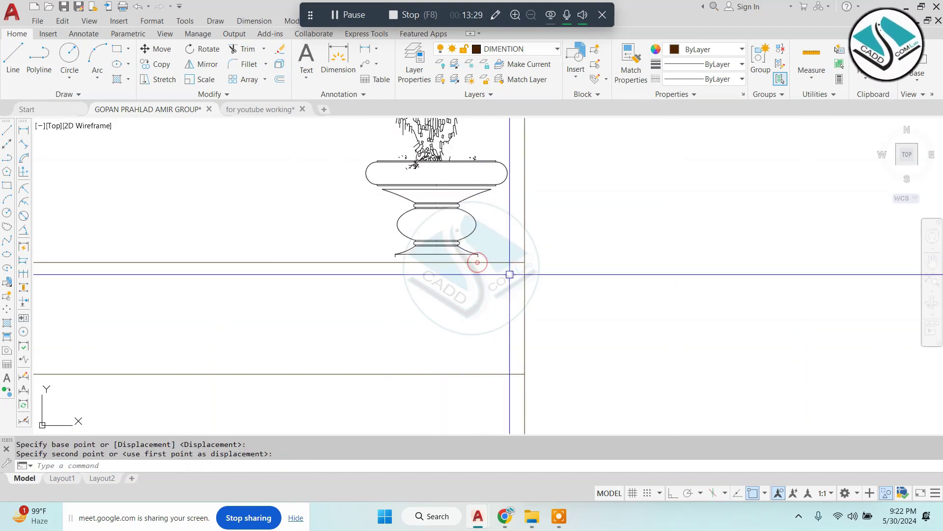
Step: Pan the view to bring the door, mirror, sink and vases into view
{"action": "scroll", "coordinate": [508, 272], "scroll_direction": "down", "scroll_amount": 3}
{"action": "middle_click_drag", "start_coordinate": [544, 291], "coordinate": [470, 285]}
{"action": "scroll", "coordinate": [466, 284], "scroll_direction": "down", "scroll_amount": 4}
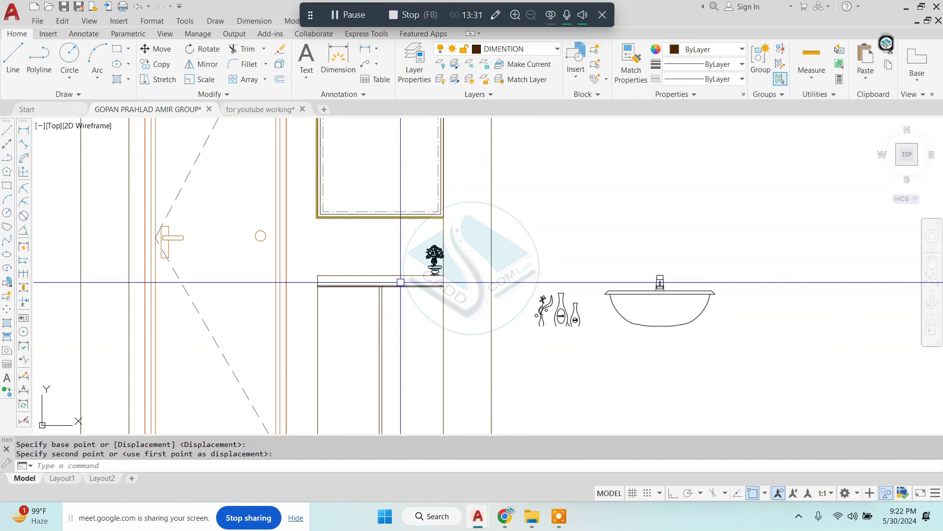
{"action": "scroll", "coordinate": [376, 250], "scroll_direction": "up", "scroll_amount": 2}
{"action": "type", "text": "l"}
{"action": "key", "text": "Return"}
{"action": "middle_click_drag", "start_coordinate": [377, 223], "coordinate": [117, 187]}
Step: Start a linear dimension on the sink edge, then cancel it
{"action": "key", "text": "Escape"}
{"action": "key", "text": "Escape"}
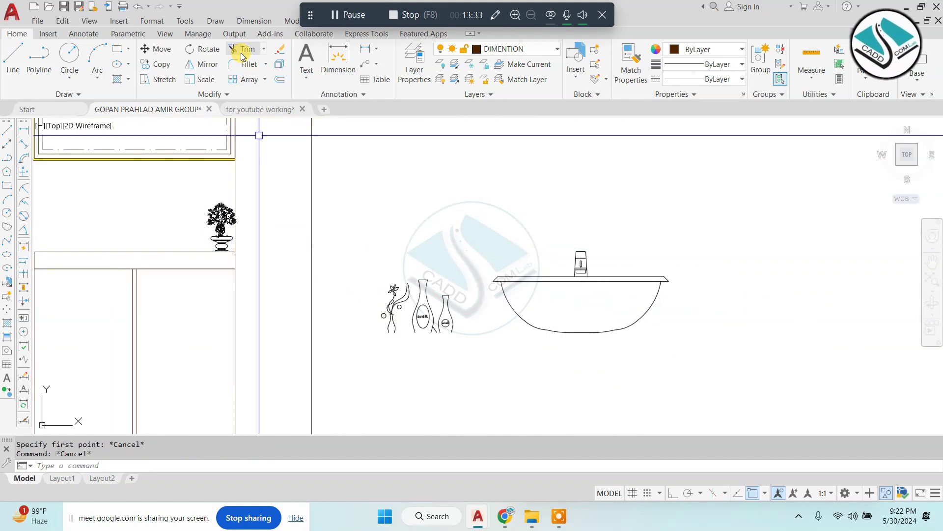
{"action": "left_click", "coordinate": [254, 21]}
{"action": "key", "text": "Escape"}
{"action": "scroll", "coordinate": [544, 275], "scroll_direction": "up", "scroll_amount": 2}
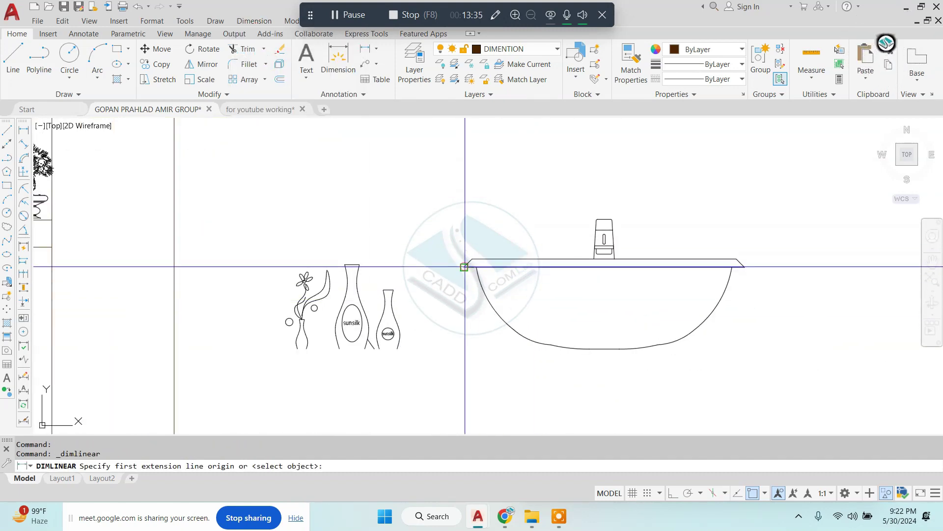
{"action": "left_click", "coordinate": [745, 270]}
{"action": "scroll", "coordinate": [594, 296], "scroll_direction": "down", "scroll_amount": 2}
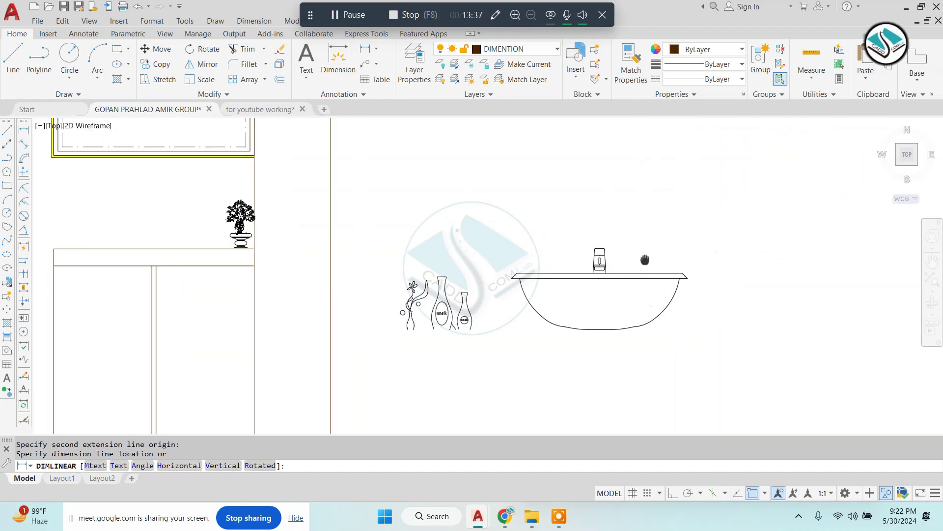
{"action": "key", "text": "Escape"}
{"action": "key", "text": "Escape"}
Step: Select the whole sink and scale it down to a smaller size
{"action": "left_click", "coordinate": [714, 235]}
{"action": "left_click", "coordinate": [499, 331]}
{"action": "type", "text": "sc"}
{"action": "key", "text": "Return"}
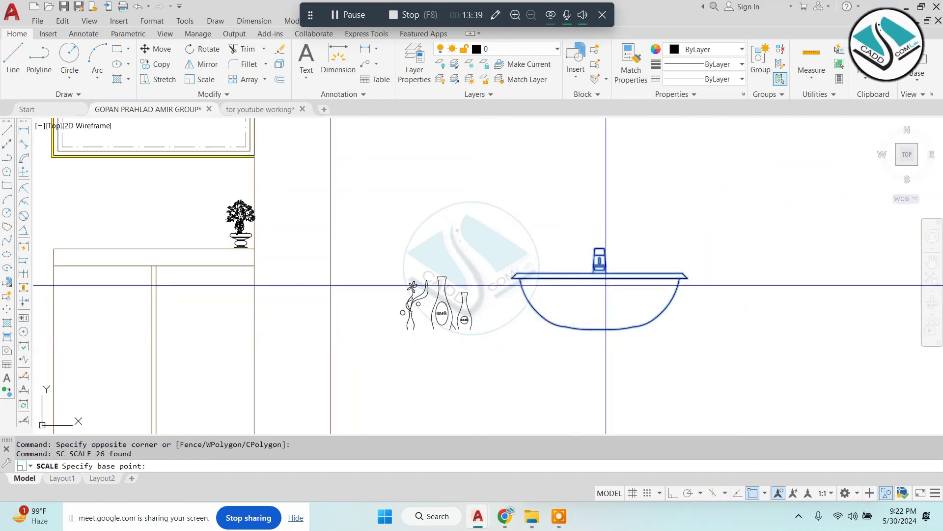
{"action": "left_click", "coordinate": [600, 287]}
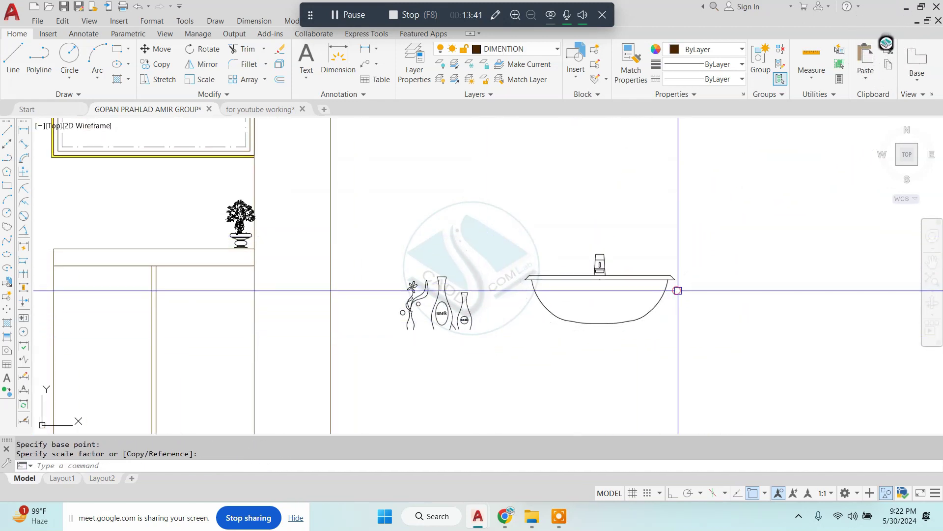
{"action": "key", "text": "Escape"}
{"action": "left_click", "coordinate": [709, 221]}
{"action": "key", "text": "Escape"}
Step: Erase the sink's left bowl curve
{"action": "key", "text": "Return"}
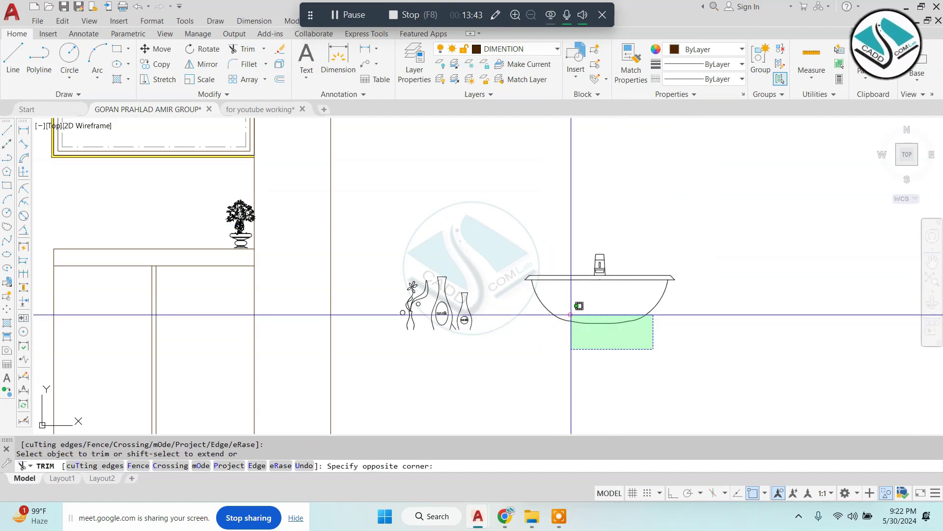
{"action": "scroll", "coordinate": [583, 298], "scroll_direction": "up", "scroll_amount": 3}
{"action": "key", "text": "Escape"}
{"action": "left_click", "coordinate": [590, 294]}
{"action": "left_click", "coordinate": [488, 355]}
{"action": "key", "text": "e"}
{"action": "key", "text": "Return"}
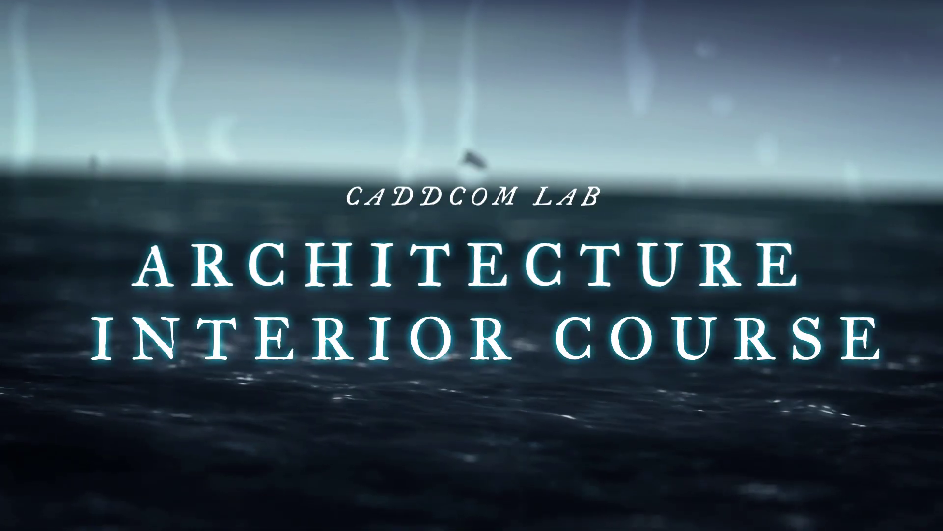
Step: Erase the leftover bowl lines and the small line below the rim
{"action": "type", "text": "e"}
{"action": "key", "text": "Return"}
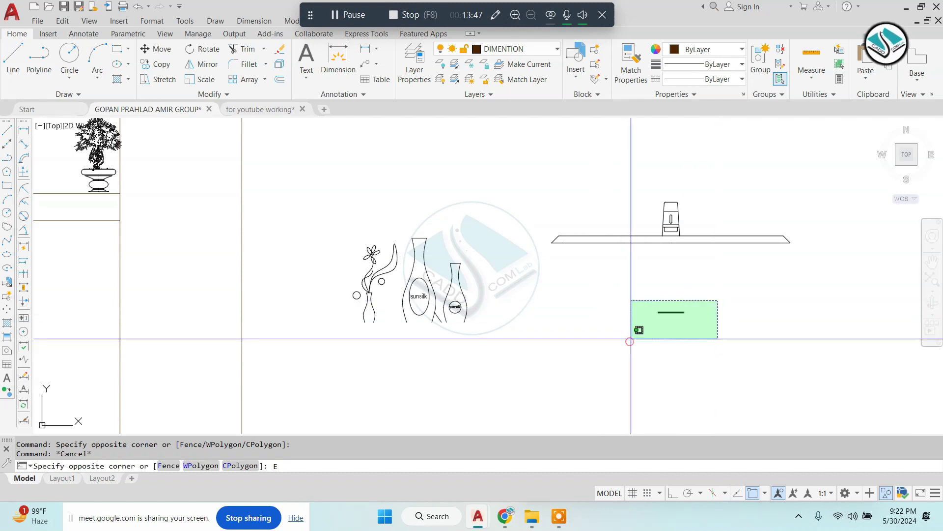
{"action": "left_click", "coordinate": [804, 185]}
{"action": "key", "text": "Escape"}
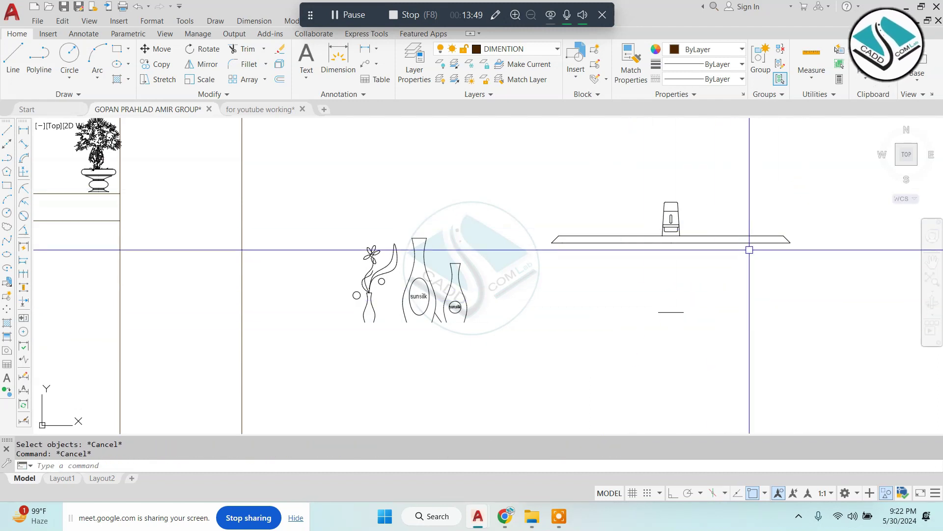
{"action": "left_click", "coordinate": [748, 249]}
{"action": "left_click", "coordinate": [642, 354]}
{"action": "type", "text": "e"}
{"action": "key", "text": "Return"}
Step: Group the remaining sink rim and tap into one unnamed group
{"action": "left_click", "coordinate": [802, 187]}
{"action": "left_click", "coordinate": [552, 267]}
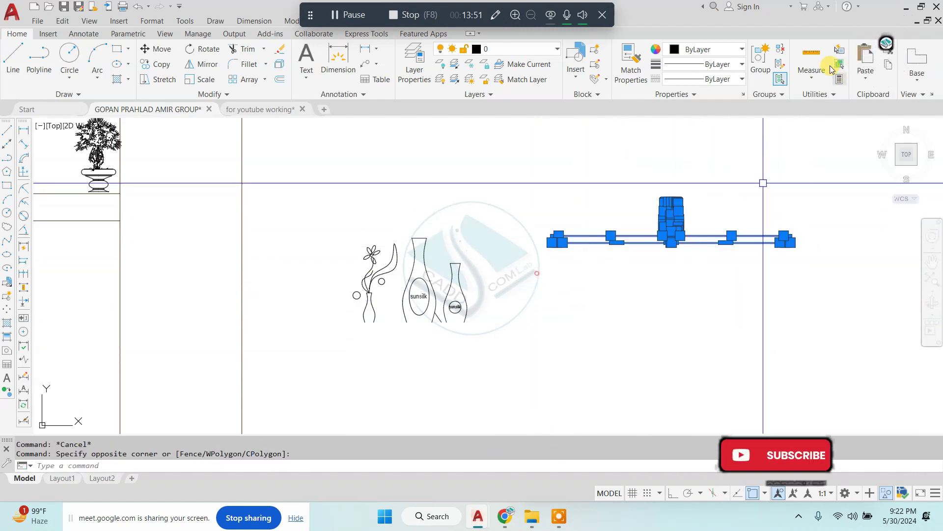
{"action": "left_click", "coordinate": [760, 59]}
{"action": "scroll", "coordinate": [661, 252], "scroll_direction": "down", "scroll_amount": 2}
{"action": "scroll", "coordinate": [368, 266], "scroll_direction": "down", "scroll_amount": 2}
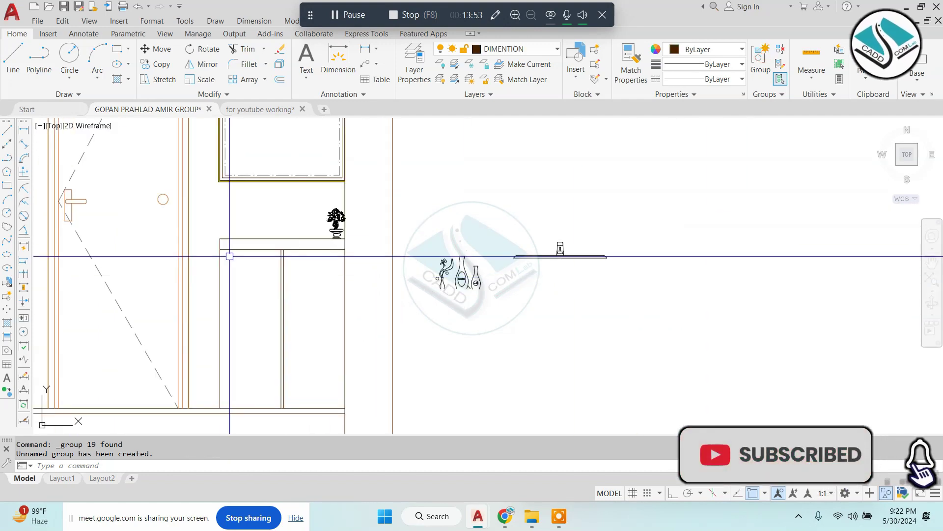
{"action": "type", "text": "L"}
{"action": "scroll", "coordinate": [211, 240], "scroll_direction": "up", "scroll_amount": 4}
{"action": "type", "text": "l"}
{"action": "key", "text": "Return"}
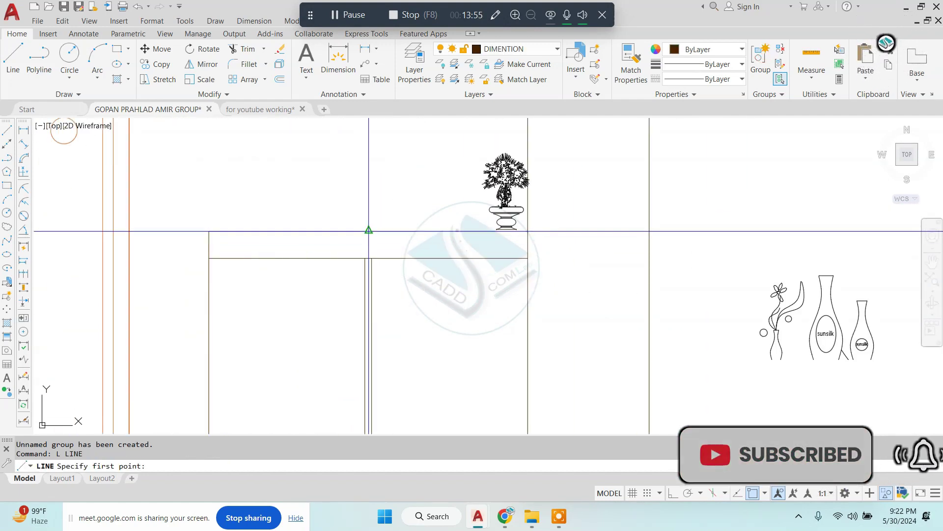
Step: Shift the view toward the mirror frame and cancel the unfinished line
{"action": "middle_click_drag", "start_coordinate": [363, 236], "coordinate": [365, 316]}
{"action": "left_click", "coordinate": [367, 165]}
{"action": "key", "text": "Escape"}
{"action": "scroll", "coordinate": [367, 194], "scroll_direction": "down", "scroll_amount": 2}
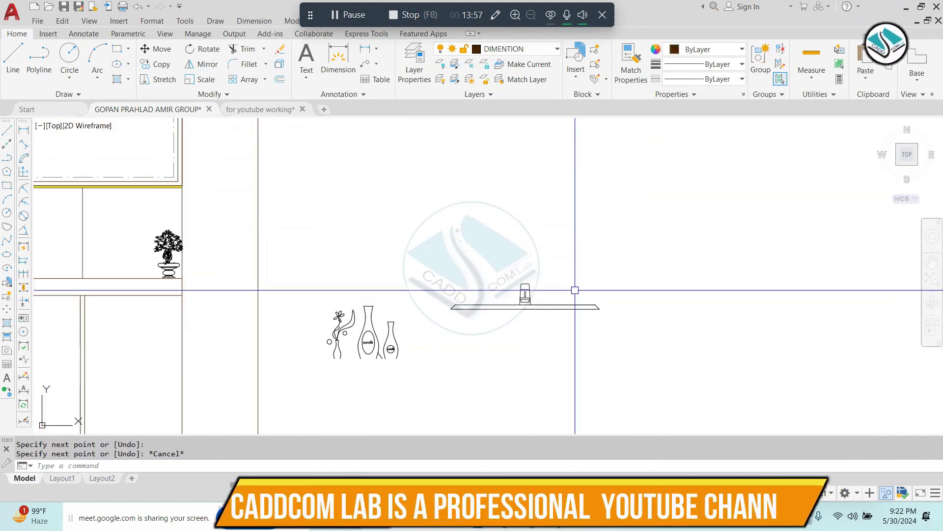
{"action": "scroll", "coordinate": [573, 289], "scroll_direction": "up", "scroll_amount": 2}
Step: Move the grouped sink from its base point onto the cabinet top
{"action": "left_click", "coordinate": [514, 363]}
{"action": "left_click", "coordinate": [497, 317]}
{"action": "key", "text": "m"}
{"action": "key", "text": "Return"}
{"action": "left_click", "coordinate": [497, 322]}
{"action": "scroll", "coordinate": [498, 321], "scroll_direction": "down", "scroll_amount": 2}
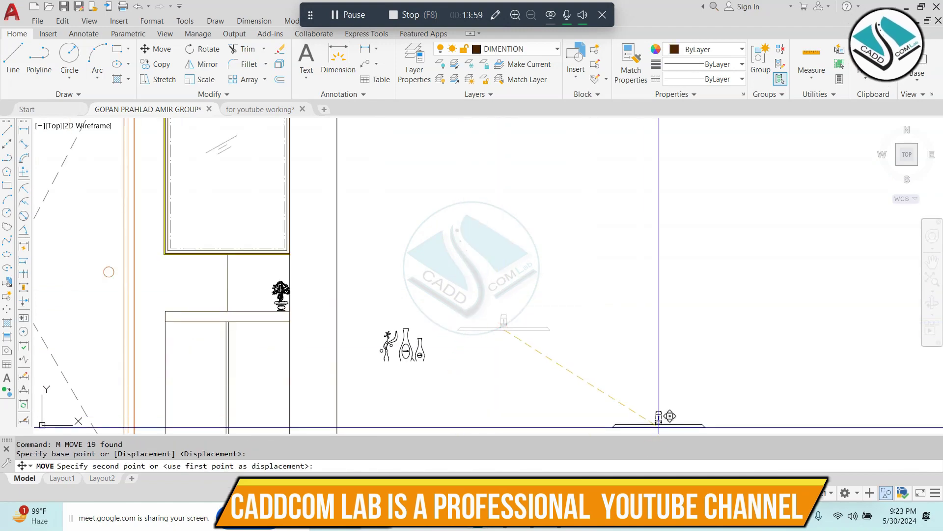
{"action": "scroll", "coordinate": [502, 319], "scroll_direction": "up", "scroll_amount": 3}
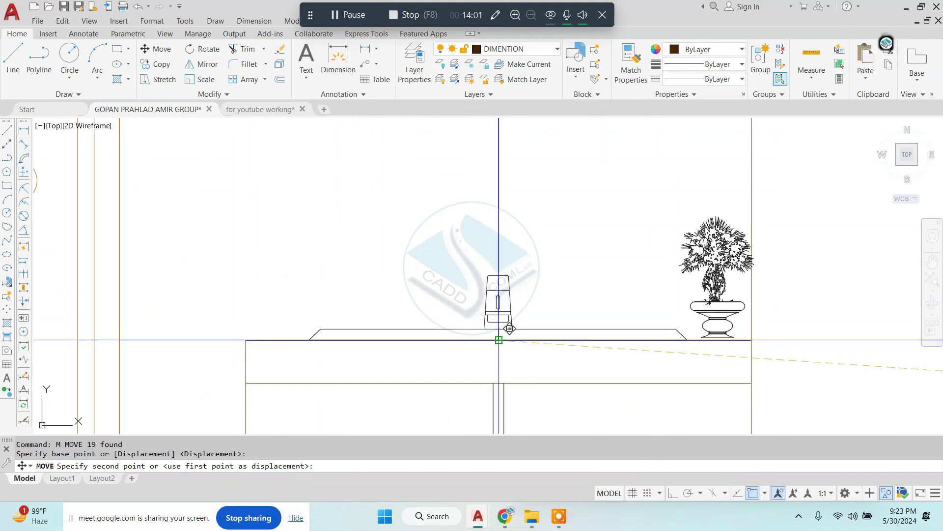
{"action": "scroll", "coordinate": [511, 299], "scroll_direction": "down", "scroll_amount": 2}
{"action": "key", "text": "Escape"}
{"action": "left_click", "coordinate": [494, 316]}
Step: Erase the stray leftover line above the cabinet
{"action": "left_click", "coordinate": [496, 263]}
{"action": "key", "text": "e"}
{"action": "key", "text": "Return"}
{"action": "scroll", "coordinate": [565, 309], "scroll_direction": "down", "scroll_amount": 1}
{"action": "scroll", "coordinate": [542, 305], "scroll_direction": "up", "scroll_amount": 1}
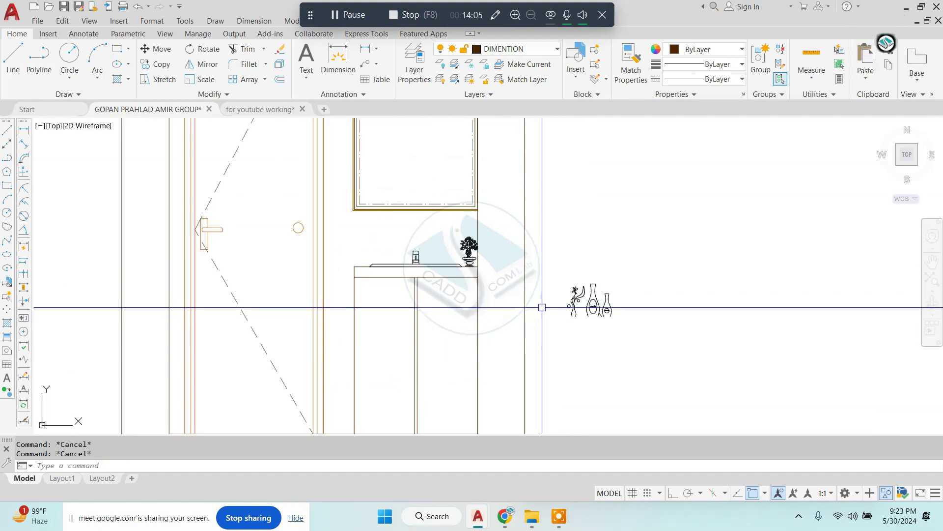
{"action": "scroll", "coordinate": [582, 315], "scroll_direction": "up", "scroll_amount": 2}
Step: Set the point display style to crosses so the cabinet division points show
{"action": "scroll", "coordinate": [511, 344], "scroll_direction": "down", "scroll_amount": 4}
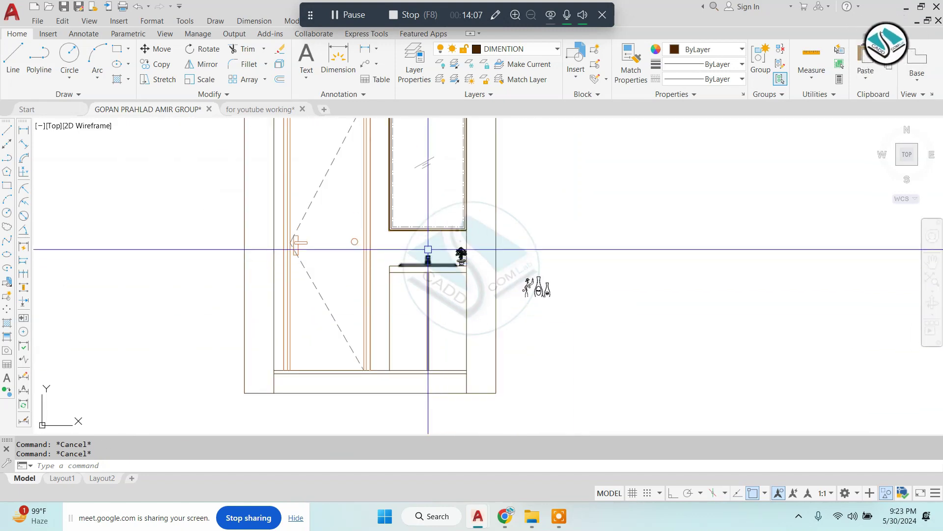
{"action": "scroll", "coordinate": [445, 268], "scroll_direction": "up", "scroll_amount": 2}
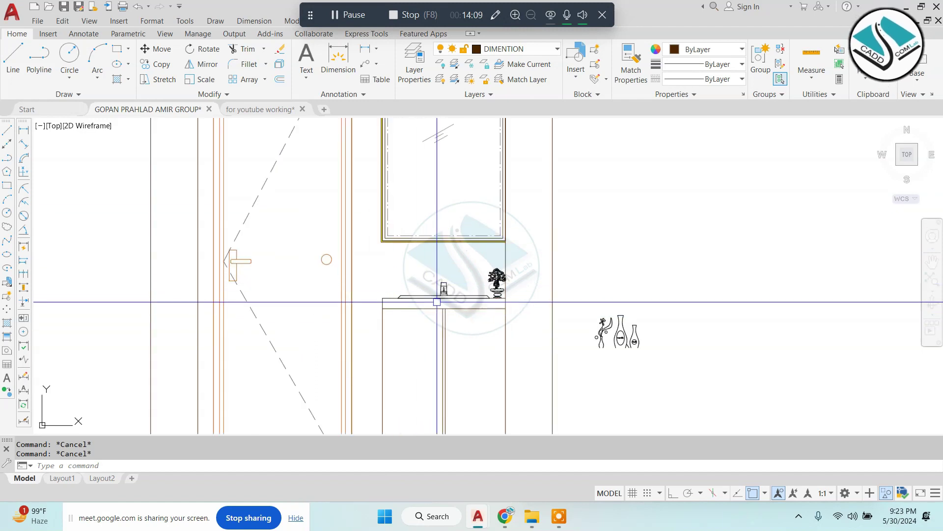
{"action": "scroll", "coordinate": [439, 276], "scroll_direction": "up", "scroll_amount": 1}
{"action": "scroll", "coordinate": [441, 278], "scroll_direction": "up", "scroll_amount": 1}
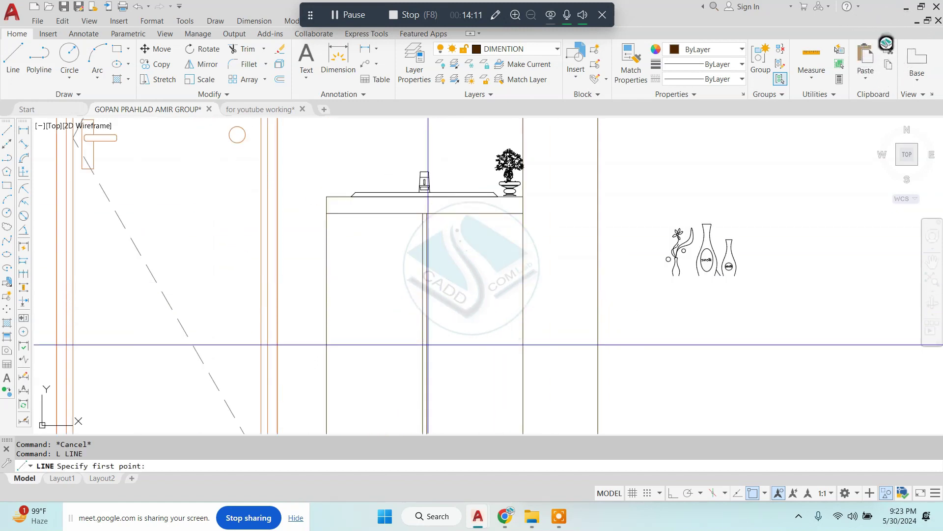
{"action": "middle_click_drag", "start_coordinate": [428, 345], "coordinate": [415, 294]}
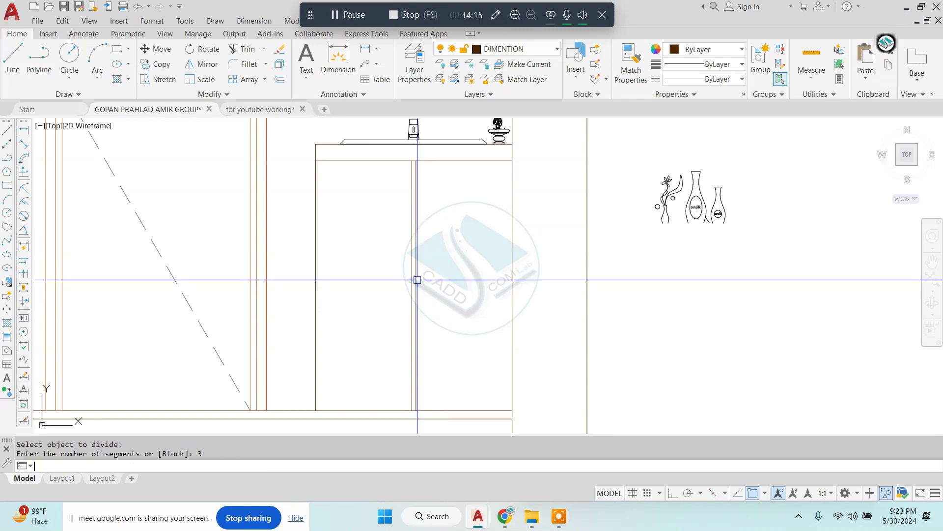
{"action": "type", "text": "PTYPE"}
{"action": "key", "text": "Return"}
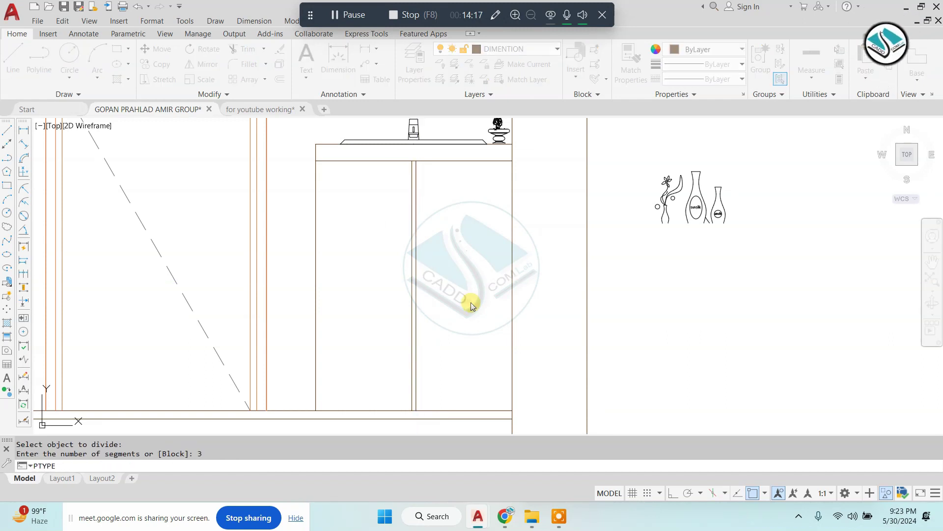
{"action": "left_click", "coordinate": [429, 339]}
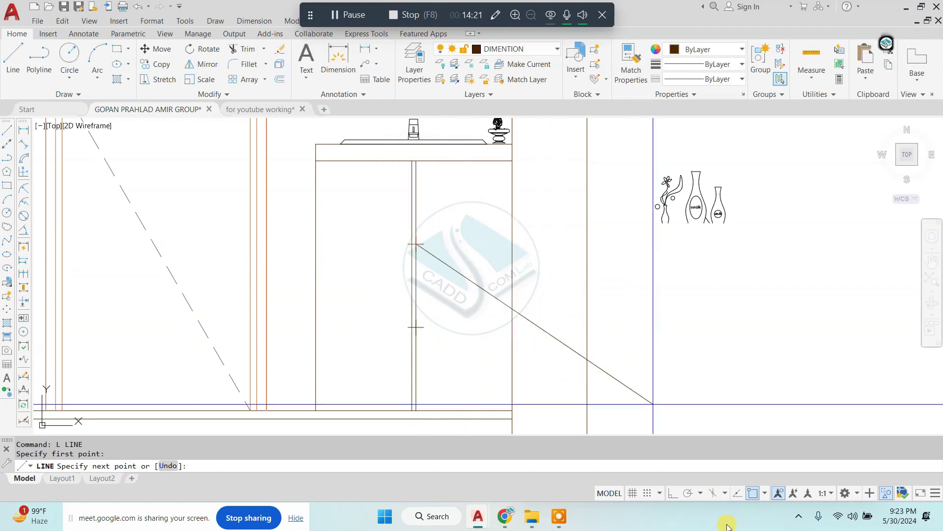
Step: With ortho on, draw horizontal lines through the cabinet's division points
{"action": "left_click", "coordinate": [671, 496]}
{"action": "key", "text": "Escape"}
{"action": "key", "text": "Return"}
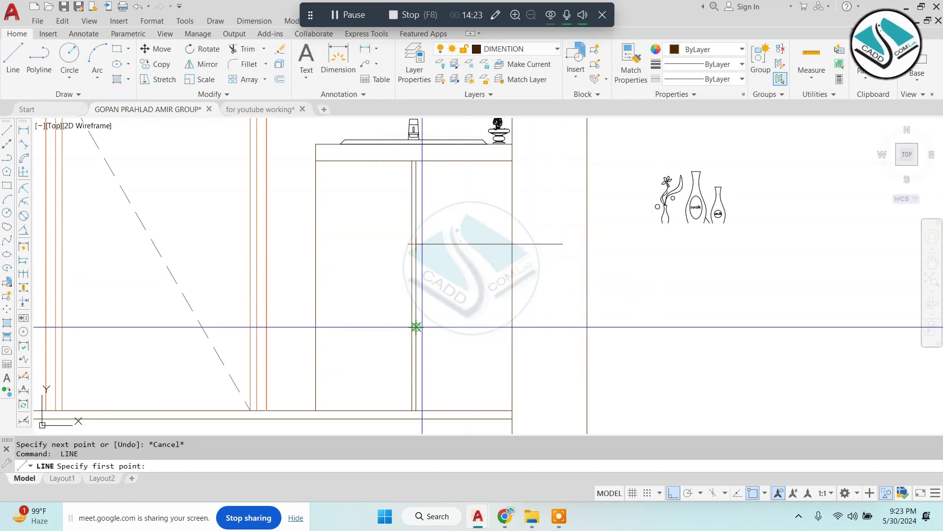
{"action": "left_click", "coordinate": [415, 327]}
Step: Trim the lines past the cabinet's right edge and erase the two leftover stubs
{"action": "left_click", "coordinate": [551, 193]}
{"action": "left_click", "coordinate": [537, 341]}
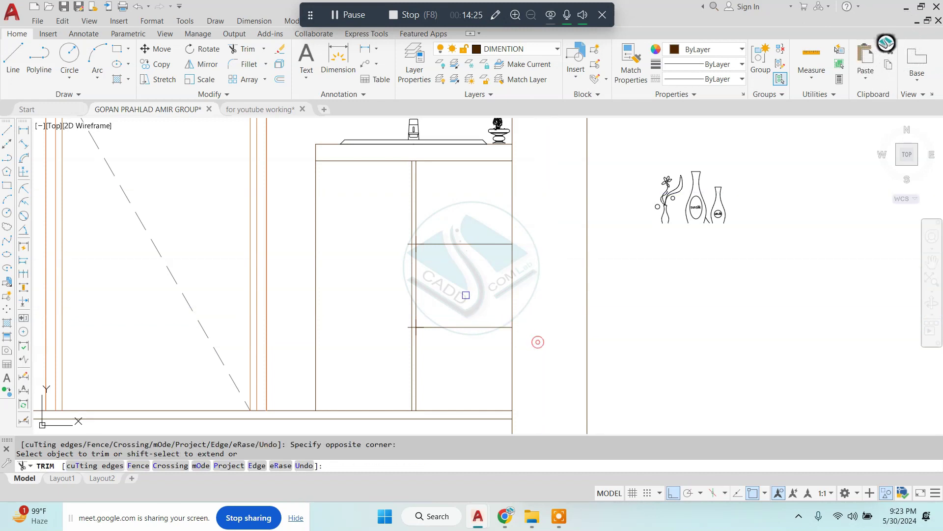
{"action": "left_click", "coordinate": [350, 205]}
{"action": "left_click", "coordinate": [442, 359]}
{"action": "type", "text": "E"}
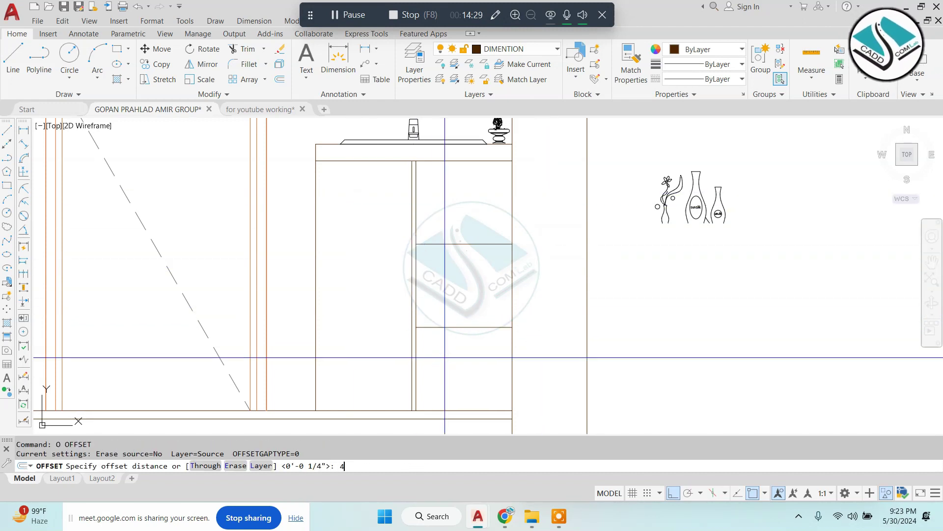
Step: Cancel the offset and group the vases and flower together
{"action": "scroll", "coordinate": [451, 273], "scroll_direction": "up", "scroll_amount": 2}
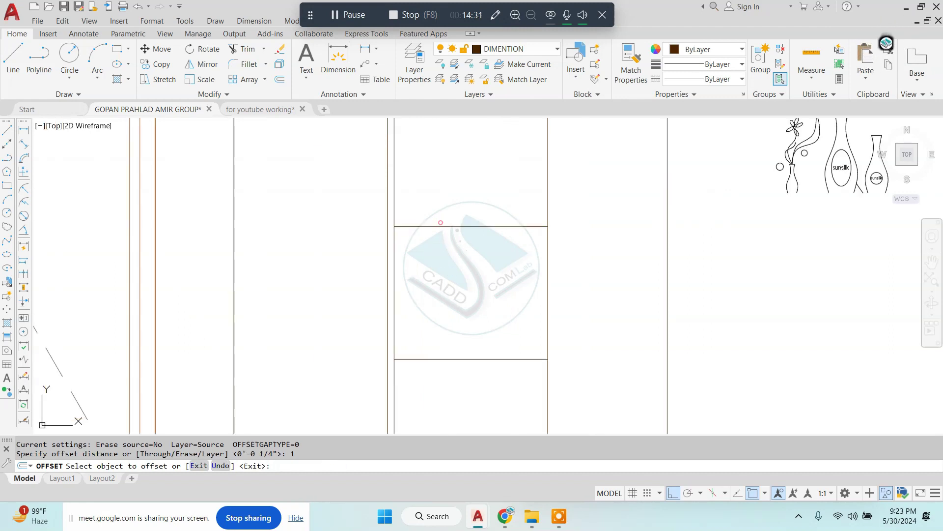
{"action": "key", "text": "Escape"}
{"action": "scroll", "coordinate": [445, 355], "scroll_direction": "down", "scroll_amount": 3}
{"action": "scroll", "coordinate": [491, 295], "scroll_direction": "up", "scroll_amount": 1}
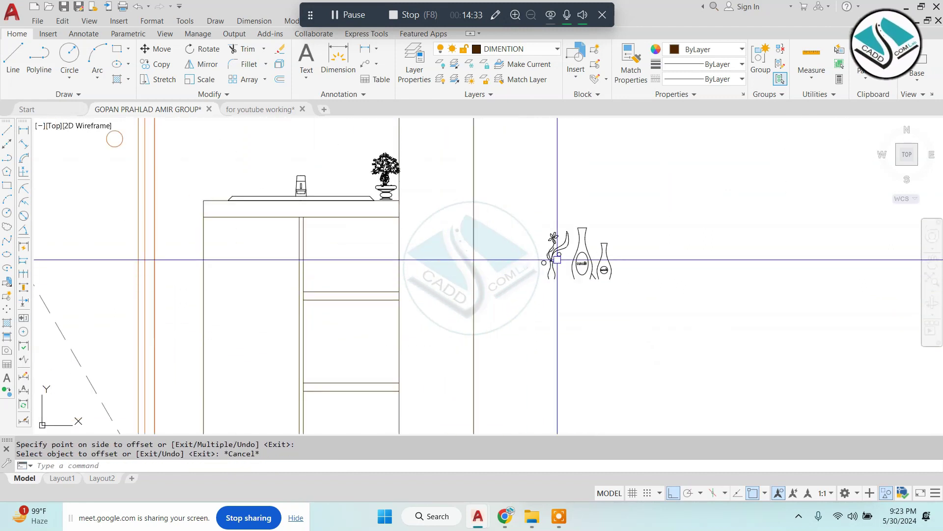
{"action": "scroll", "coordinate": [782, 255], "scroll_direction": "up", "scroll_amount": 1}
{"action": "left_click", "coordinate": [670, 221]}
{"action": "left_click", "coordinate": [535, 276]}
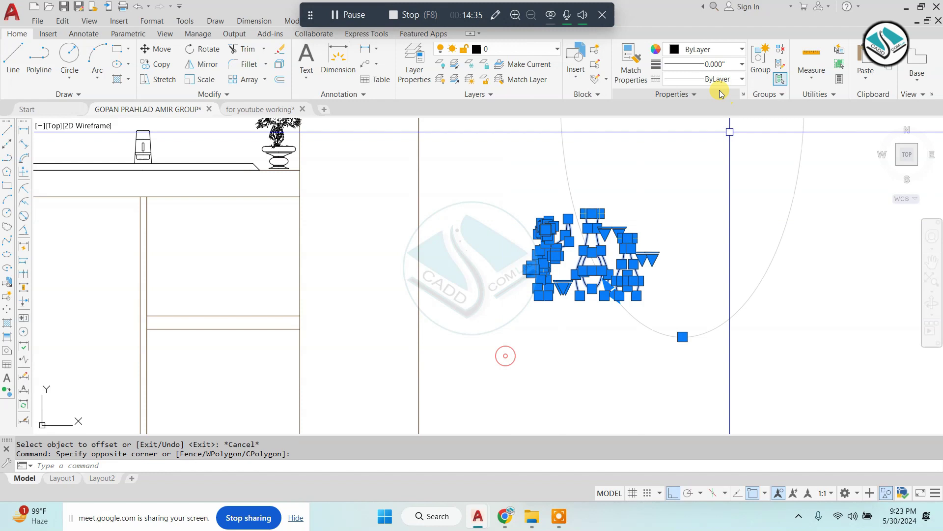
{"action": "left_click", "coordinate": [758, 50]}
Step: Move the vase group down onto the cabinet shelf
{"action": "left_click", "coordinate": [691, 179]}
{"action": "left_click", "coordinate": [565, 295]}
{"action": "type", "text": "m"}
{"action": "key", "text": "Return"}
{"action": "left_click", "coordinate": [634, 297]}
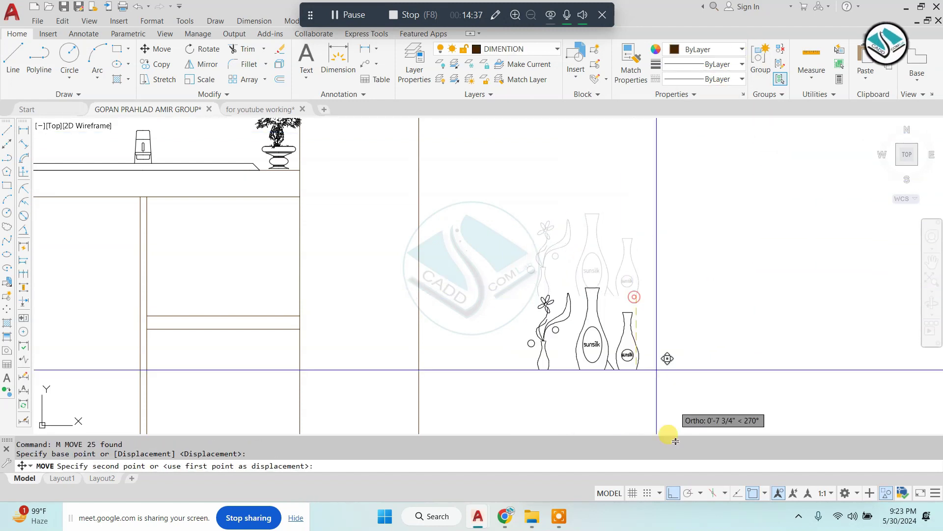
{"action": "key", "text": "F8"}
{"action": "scroll", "coordinate": [491, 343], "scroll_direction": "down", "scroll_amount": 2}
{"action": "scroll", "coordinate": [444, 275], "scroll_direction": "up", "scroll_amount": 3}
{"action": "scroll", "coordinate": [443, 280], "scroll_direction": "up", "scroll_amount": 1}
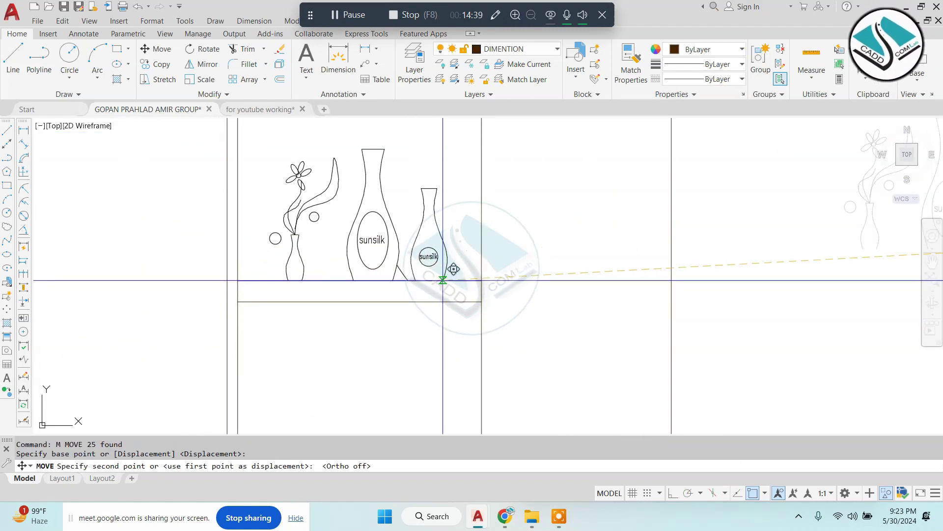
{"action": "scroll", "coordinate": [443, 280], "scroll_direction": "down", "scroll_amount": 4}
{"action": "left_click", "coordinate": [441, 253]}
Step: Draw a long rectangle across the cabinet's lower open shelf
{"action": "key", "text": "Return"}
{"action": "scroll", "coordinate": [403, 319], "scroll_direction": "up", "scroll_amount": 2}
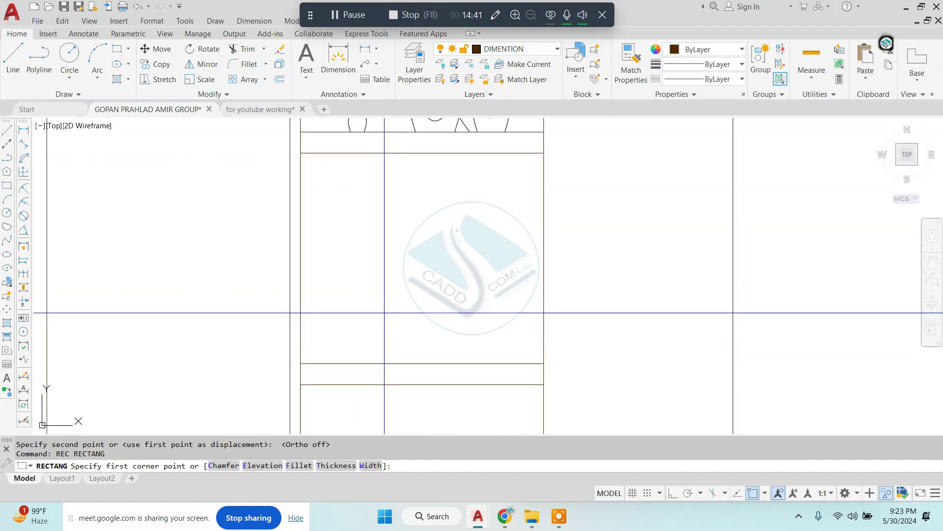
{"action": "scroll", "coordinate": [403, 319], "scroll_direction": "up", "scroll_amount": 3}
{"action": "left_click", "coordinate": [332, 295]}
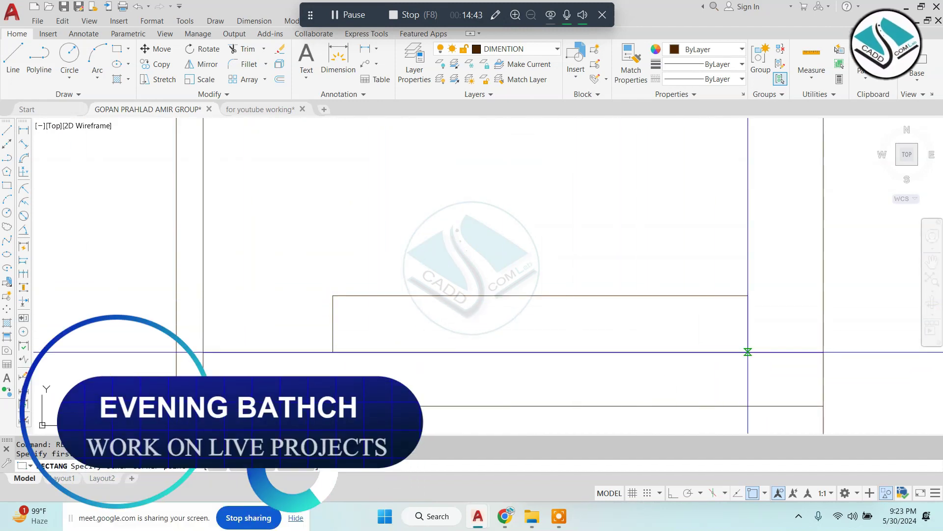
{"action": "left_click", "coordinate": [748, 352]}
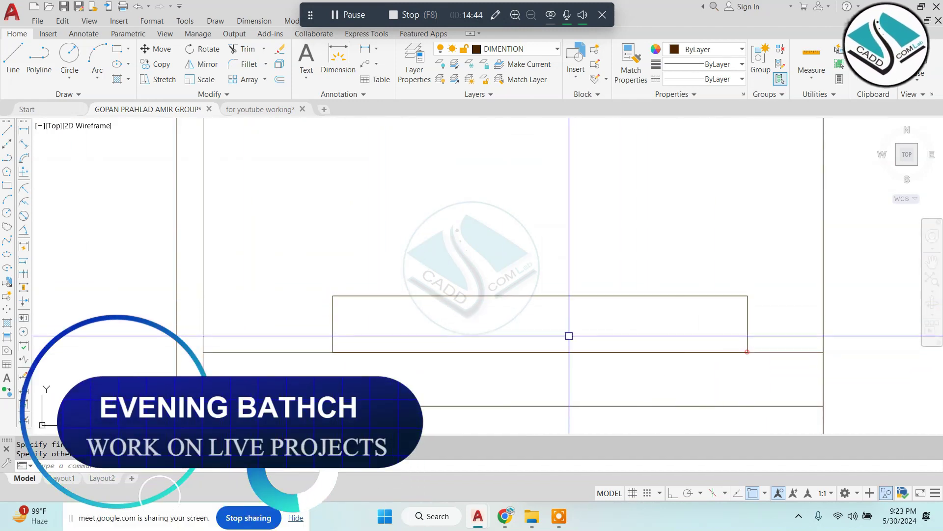
Step: Copy the long rectangle twice, stacking the copies above the original
{"action": "left_click_drag", "start_coordinate": [433, 303], "coordinate": [411, 293]}
{"action": "left_click", "coordinate": [405, 309]}
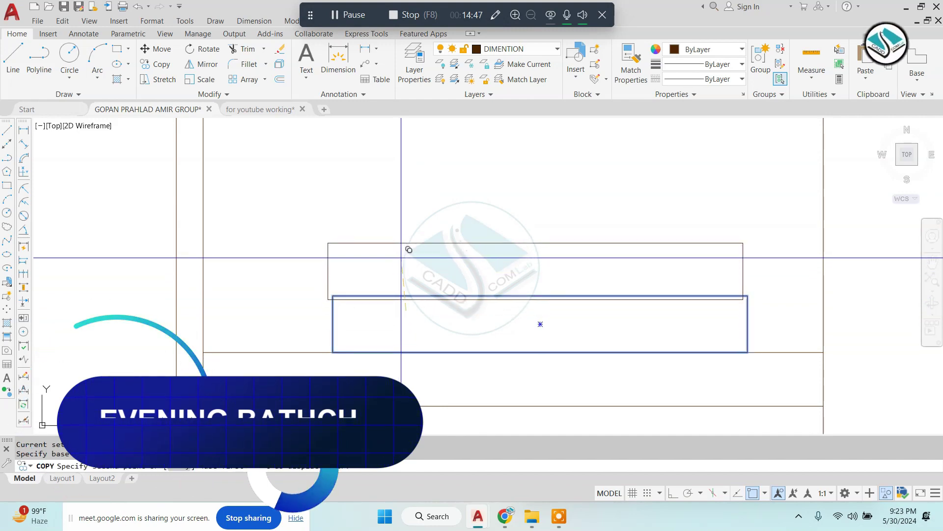
{"action": "left_click", "coordinate": [429, 252]}
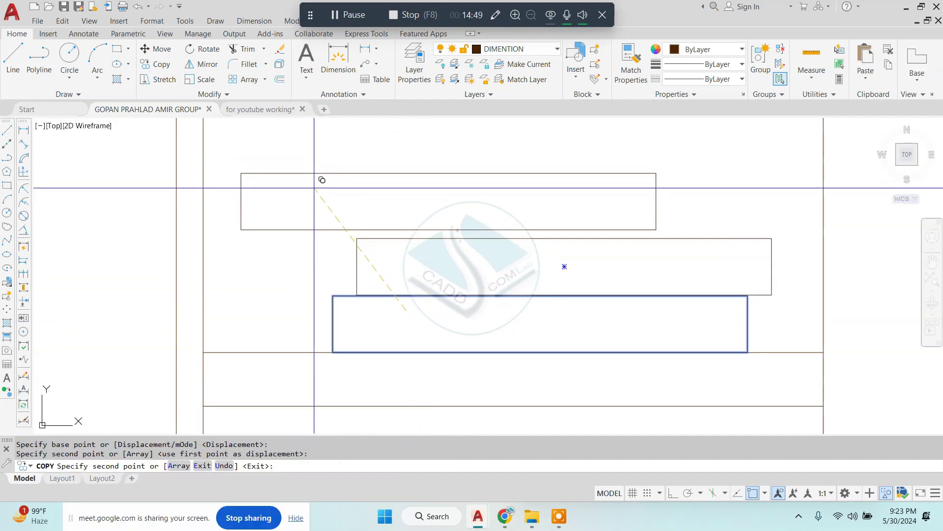
{"action": "left_click", "coordinate": [313, 192]}
{"action": "key", "text": "Escape"}
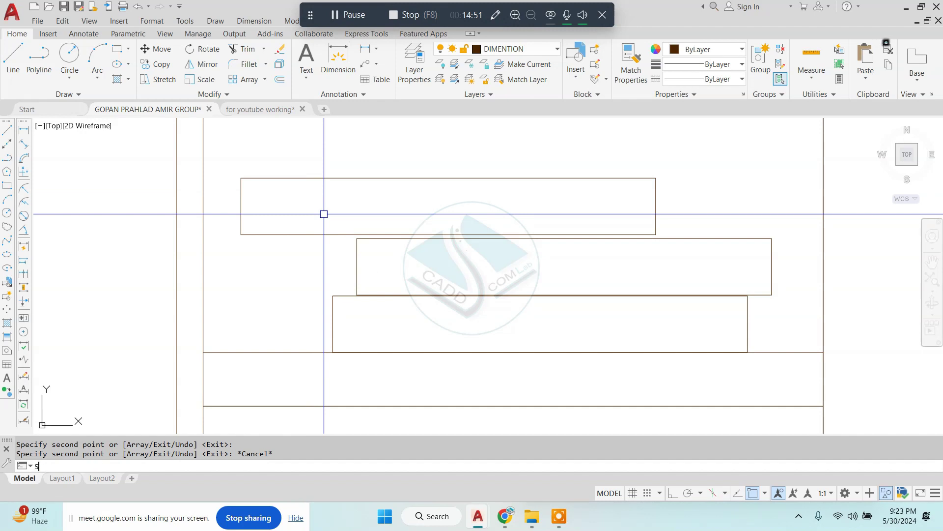
Step: Draw a wavy spline across the first rectangle
{"action": "scroll", "coordinate": [324, 214], "scroll_direction": "up", "scroll_amount": 2}
{"action": "left_click", "coordinate": [210, 232]}
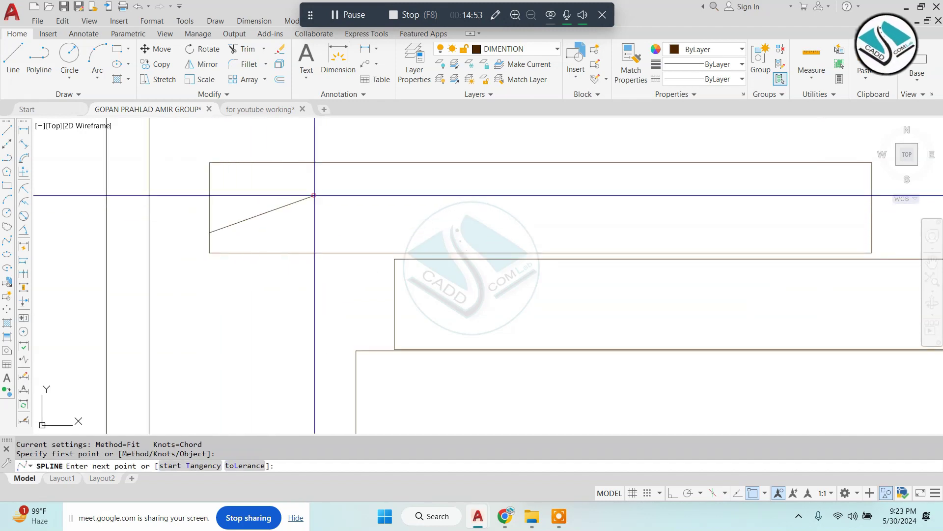
{"action": "left_click", "coordinate": [328, 195]}
{"action": "left_click", "coordinate": [497, 225]}
{"action": "left_click", "coordinate": [693, 201]}
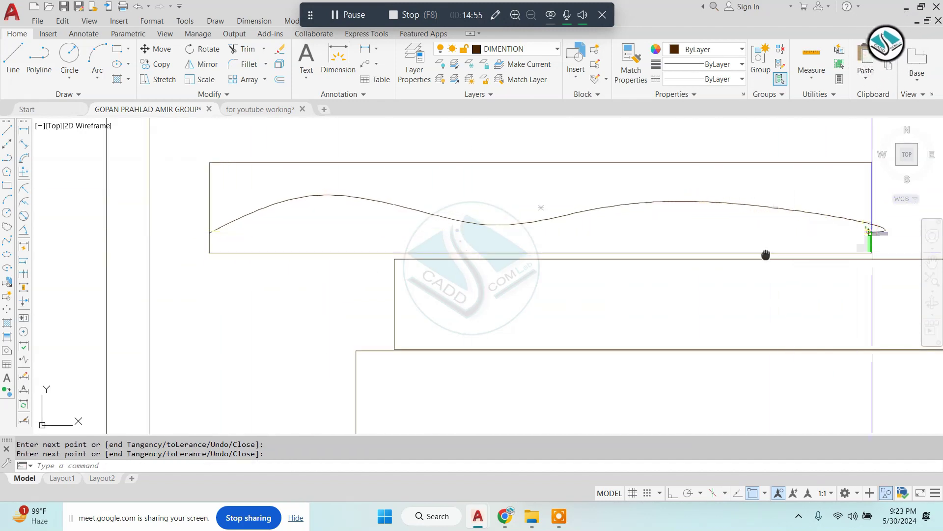
{"action": "middle_click_drag", "start_coordinate": [766, 254], "coordinate": [616, 215]}
{"action": "key", "text": "Return"}
{"action": "key", "text": "Return"}
Step: Draw wavy splines across the second and third rectangles
{"action": "left_click", "coordinate": [245, 308]}
{"action": "left_click", "coordinate": [394, 268]}
{"action": "left_click", "coordinate": [630, 302]}
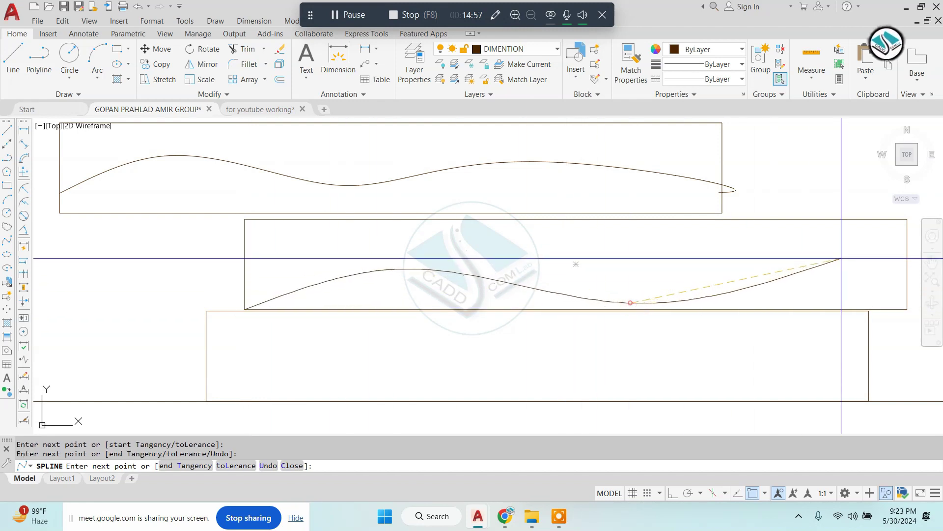
{"action": "left_click", "coordinate": [867, 225]}
{"action": "key", "text": "Return"}
{"action": "key", "text": "Return"}
{"action": "middle_click_drag", "start_coordinate": [646, 320], "coordinate": [608, 259]}
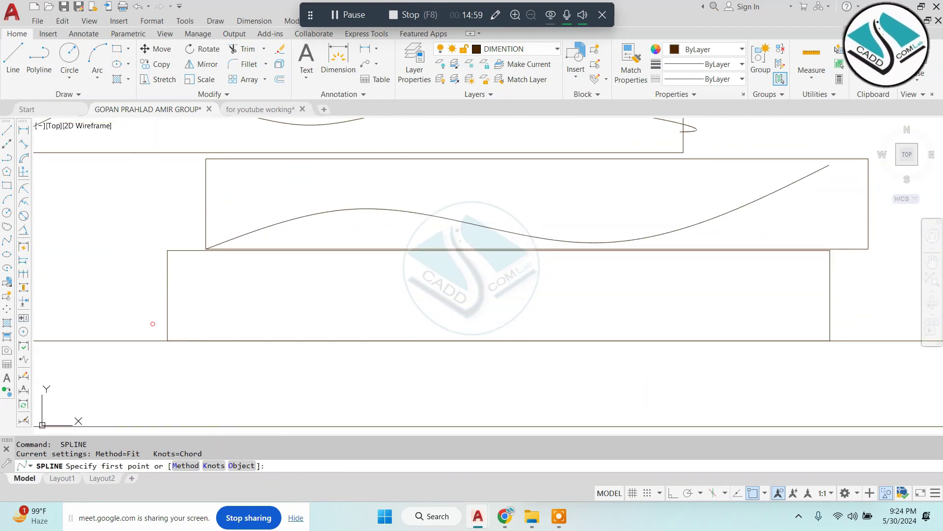
{"action": "left_click", "coordinate": [461, 324]}
{"action": "left_click", "coordinate": [625, 270]}
{"action": "key", "text": "Return"}
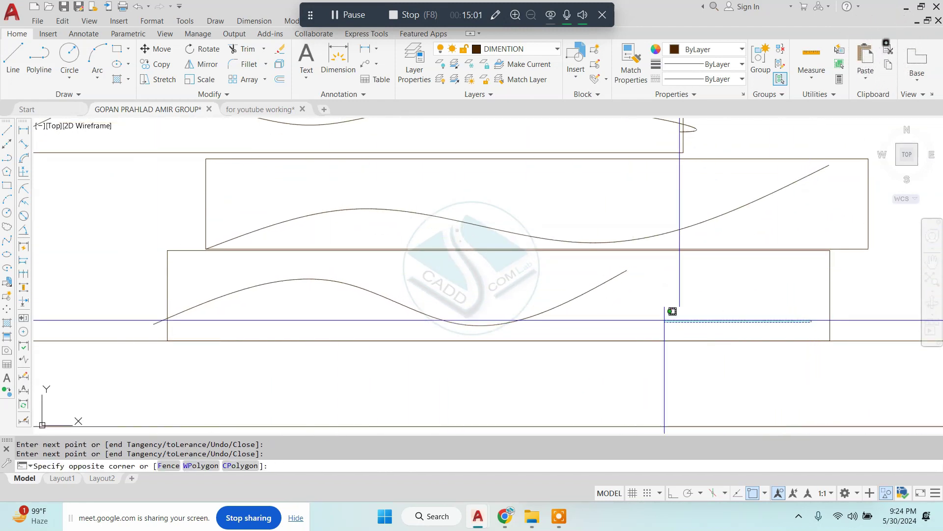
{"action": "key", "text": "Escape"}
{"action": "middle_click_drag", "start_coordinate": [672, 311], "coordinate": [720, 264]}
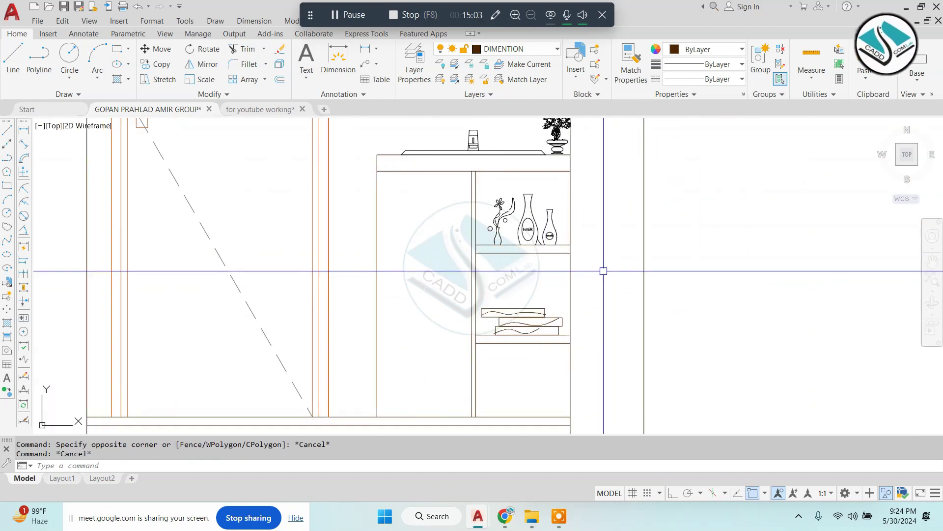
Step: Draw a small circle as the knob on the lower cabinet door
{"action": "scroll", "coordinate": [639, 270], "scroll_direction": "down", "scroll_amount": 1}
{"action": "scroll", "coordinate": [629, 269], "scroll_direction": "down", "scroll_amount": 1}
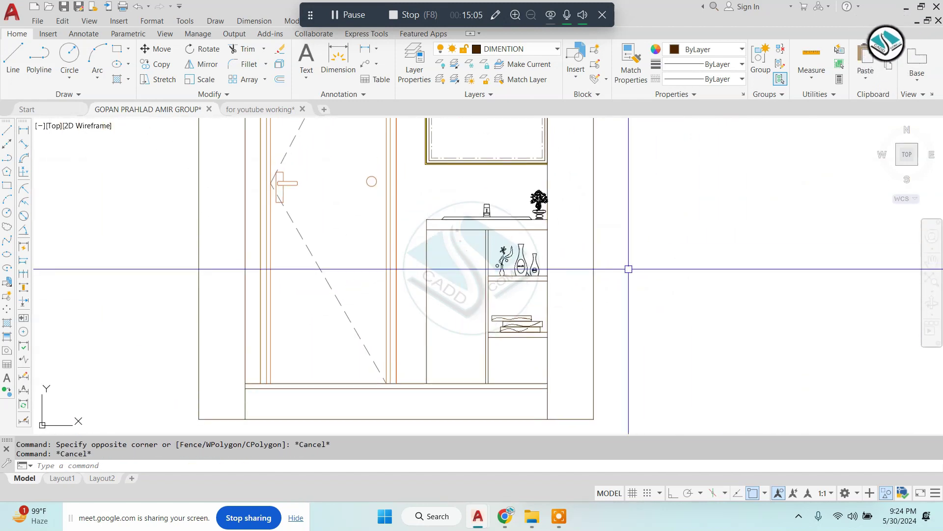
{"action": "type", "text": "c"}
{"action": "key", "text": "Return"}
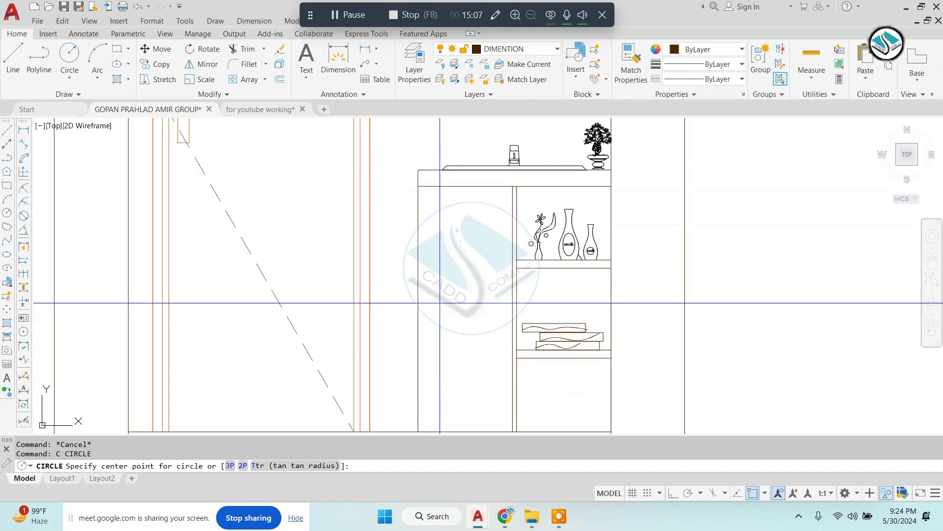
{"action": "scroll", "coordinate": [437, 308], "scroll_direction": "up", "scroll_amount": 5}
{"action": "left_click", "coordinate": [407, 307]}
{"action": "scroll", "coordinate": [407, 307], "scroll_direction": "up", "scroll_amount": 3}
{"action": "key", "text": "Escape"}
Step: Start a second circle, then cancel it and clear the command
{"action": "key", "text": "Return"}
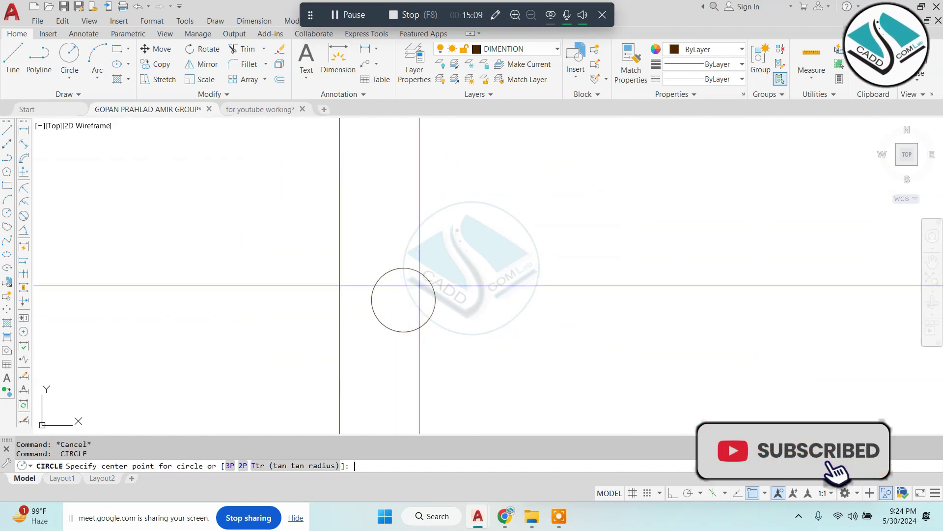
{"action": "left_click", "coordinate": [403, 300]}
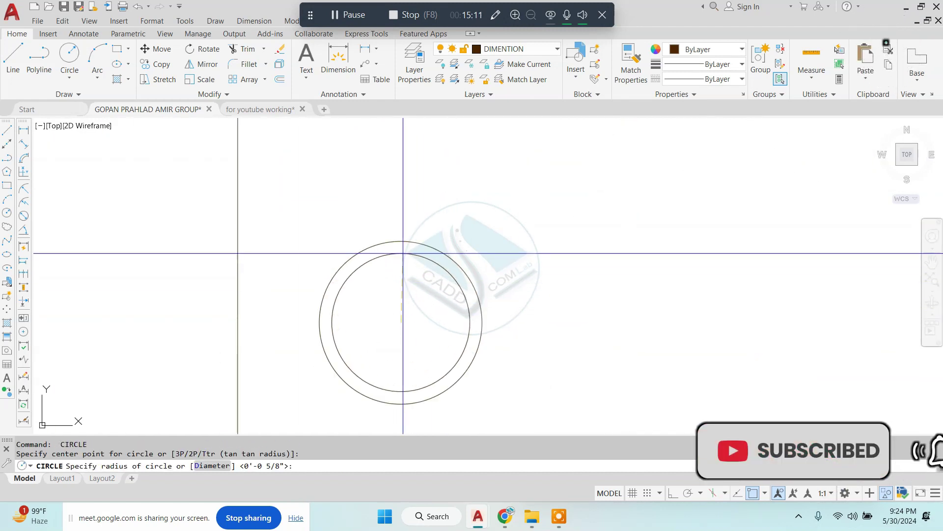
{"action": "scroll", "coordinate": [438, 299], "scroll_direction": "down", "scroll_amount": 3}
{"action": "scroll", "coordinate": [587, 254], "scroll_direction": "down", "scroll_amount": 3}
{"action": "key", "text": "Escape"}
{"action": "scroll", "coordinate": [552, 214], "scroll_direction": "up", "scroll_amount": 2}
{"action": "key", "text": "Escape"}
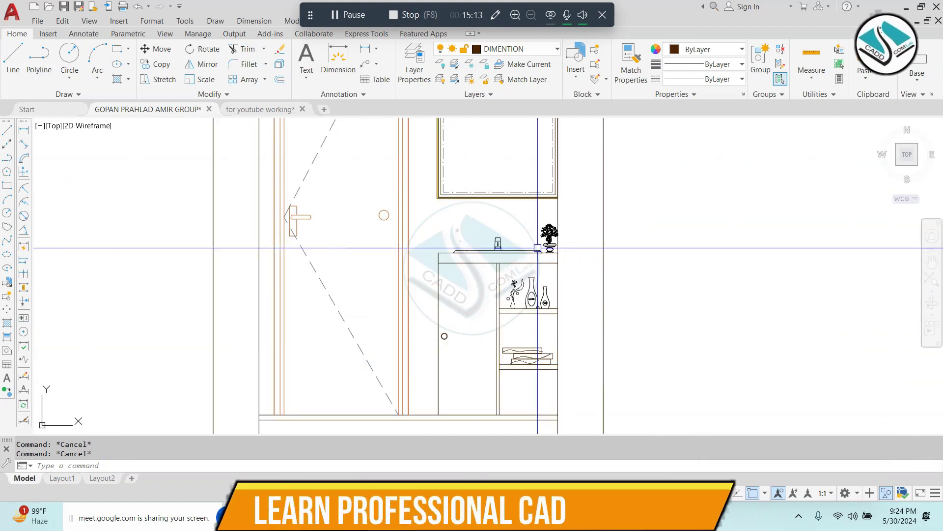
{"action": "scroll", "coordinate": [442, 252], "scroll_direction": "up", "scroll_amount": 2}
{"action": "scroll", "coordinate": [441, 261], "scroll_direction": "up", "scroll_amount": 3}
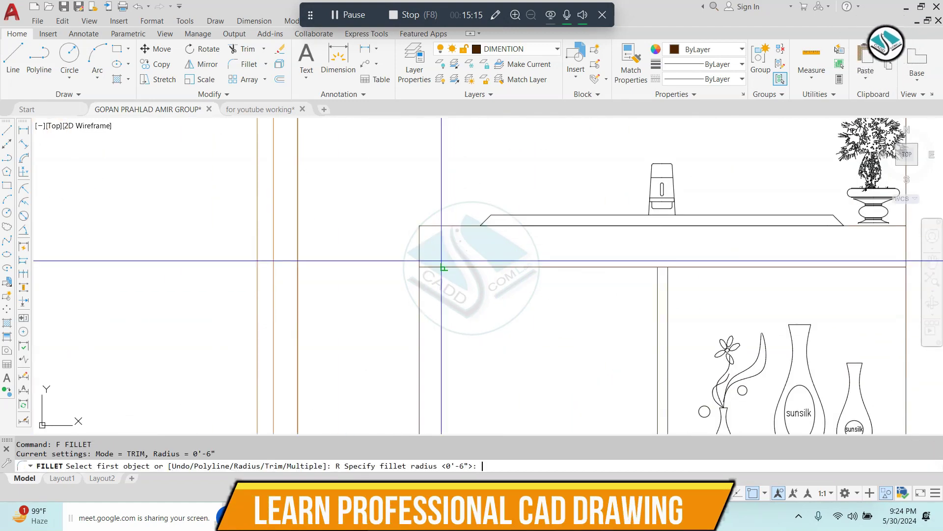
Step: Fillet the cabinet top's corner between its top and side edges
{"action": "key", "text": "Return"}
{"action": "scroll", "coordinate": [437, 256], "scroll_direction": "up", "scroll_amount": 2}
{"action": "left_click", "coordinate": [402, 238]}
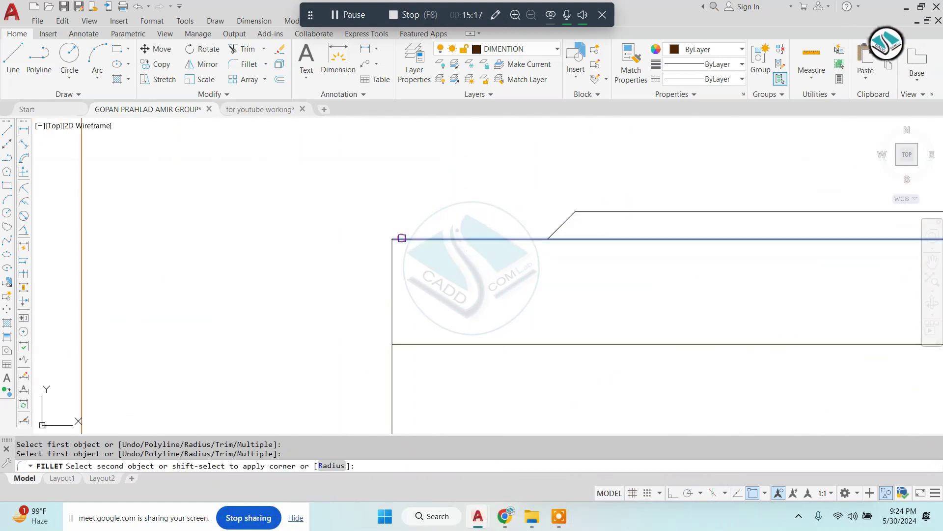
{"action": "left_click", "coordinate": [394, 271]}
{"action": "key", "text": "Return"}
{"action": "key", "text": "Escape"}
{"action": "scroll", "coordinate": [442, 270], "scroll_direction": "down", "scroll_amount": 3}
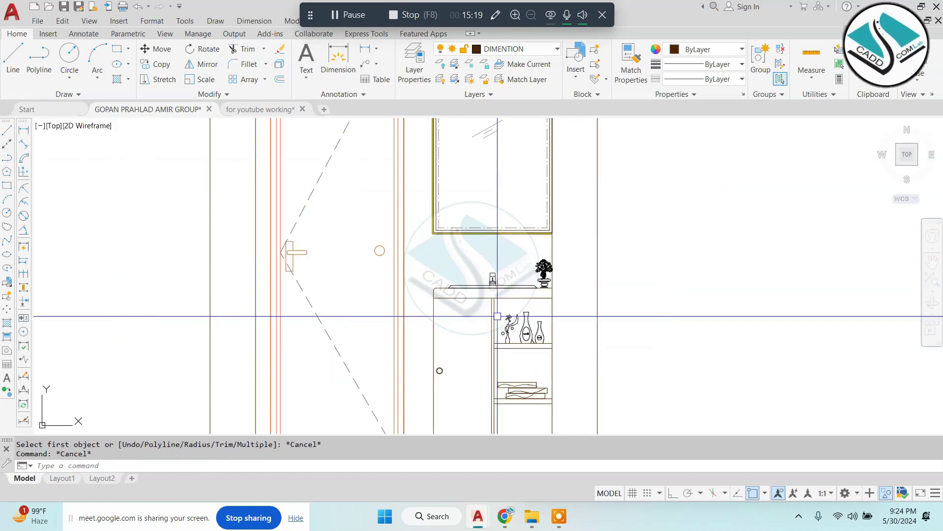
{"action": "mouse_move", "coordinate": [540, 217]}
{"action": "middle_mouse_down"}
{"action": "mouse_move", "coordinate": [628, 215]}
{"action": "mouse_move", "coordinate": [622, 233]}
{"action": "middle_mouse_up"}
Step: Select both reference images and start moving them from a base point
{"action": "scroll", "coordinate": [621, 233], "scroll_direction": "down", "scroll_amount": 2}
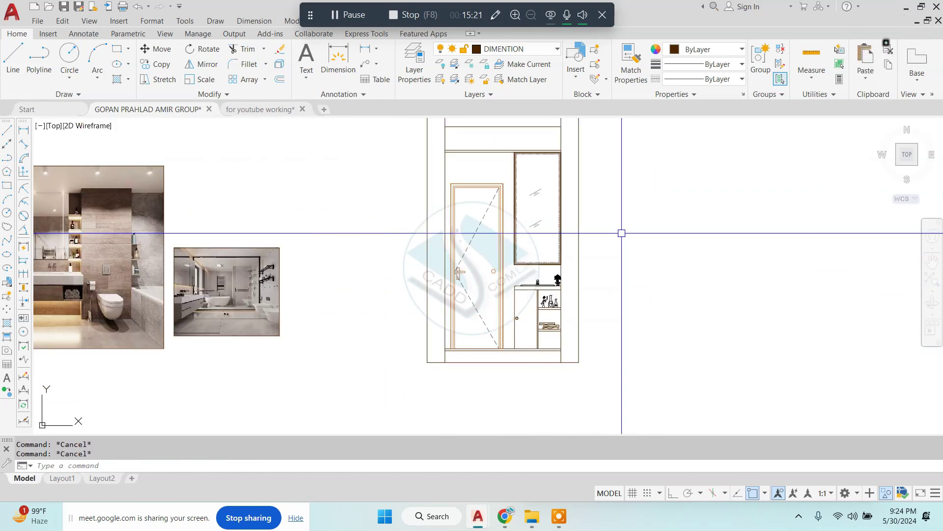
{"action": "scroll", "coordinate": [294, 245], "scroll_direction": "up", "scroll_amount": 2}
{"action": "scroll", "coordinate": [274, 252], "scroll_direction": "up", "scroll_amount": 2}
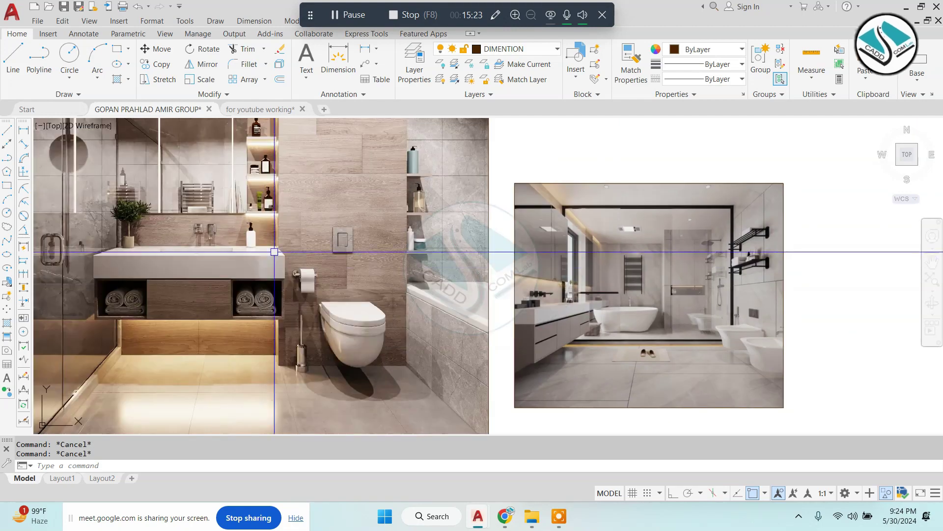
{"action": "scroll", "coordinate": [197, 273], "scroll_direction": "down", "scroll_amount": 3}
{"action": "scroll", "coordinate": [263, 267], "scroll_direction": "down", "scroll_amount": 1}
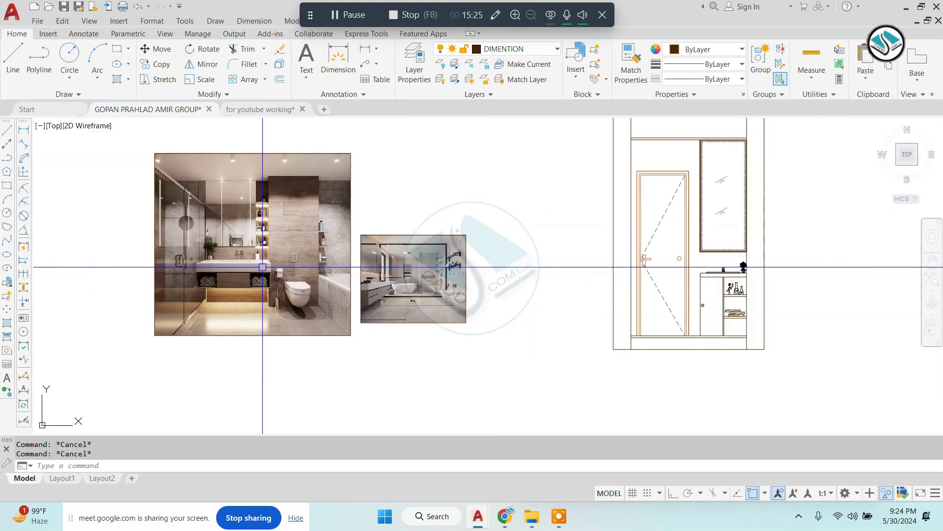
{"action": "scroll", "coordinate": [242, 242], "scroll_direction": "up", "scroll_amount": 3}
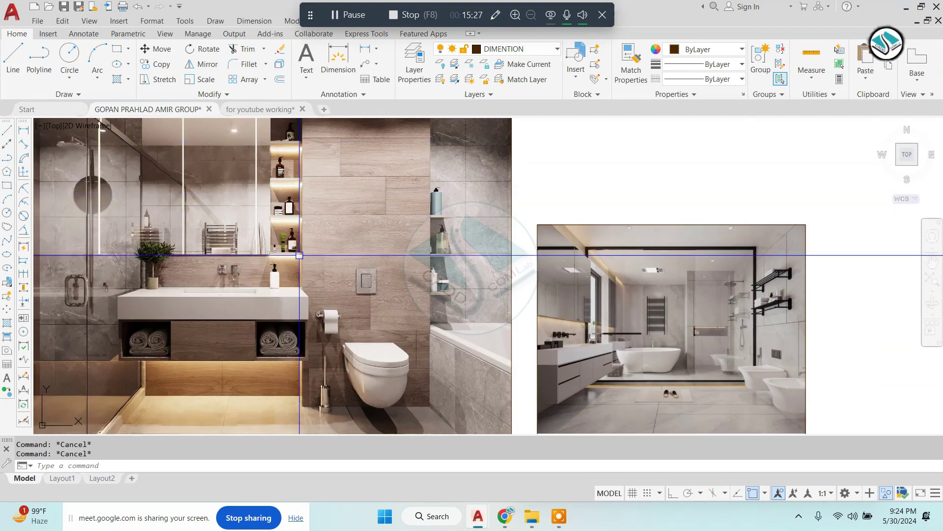
{"action": "scroll", "coordinate": [299, 255], "scroll_direction": "down", "scroll_amount": 5}
{"action": "left_click", "coordinate": [447, 191]}
{"action": "left_click", "coordinate": [249, 310]}
{"action": "type", "text": "M"}
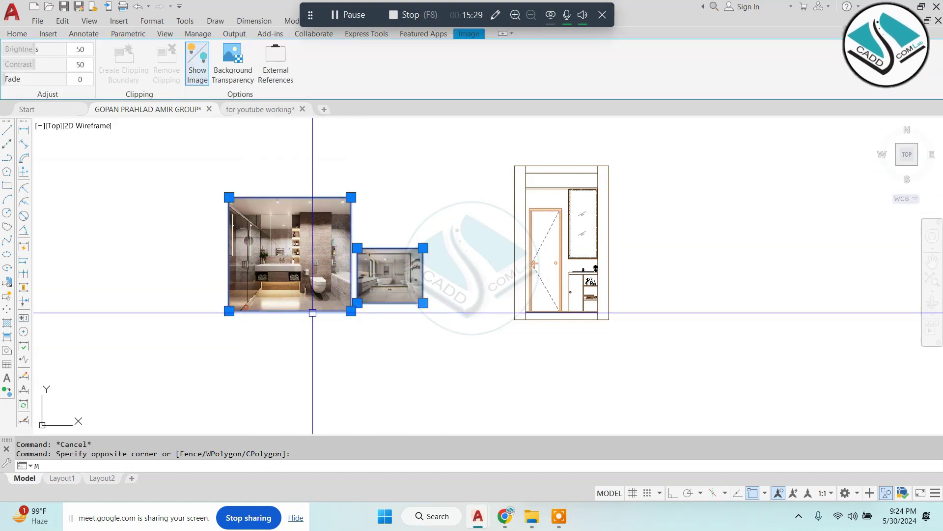
{"action": "type", "text": "m"}
{"action": "key", "text": "Return"}
{"action": "scroll", "coordinate": [344, 295], "scroll_direction": "down", "scroll_amount": 4}
{"action": "left_click", "coordinate": [357, 323]}
Step: Cancel the image move and copy the first toilet plan to a new spot
{"action": "key", "text": "Escape"}
{"action": "scroll", "coordinate": [426, 183], "scroll_direction": "up", "scroll_amount": 2}
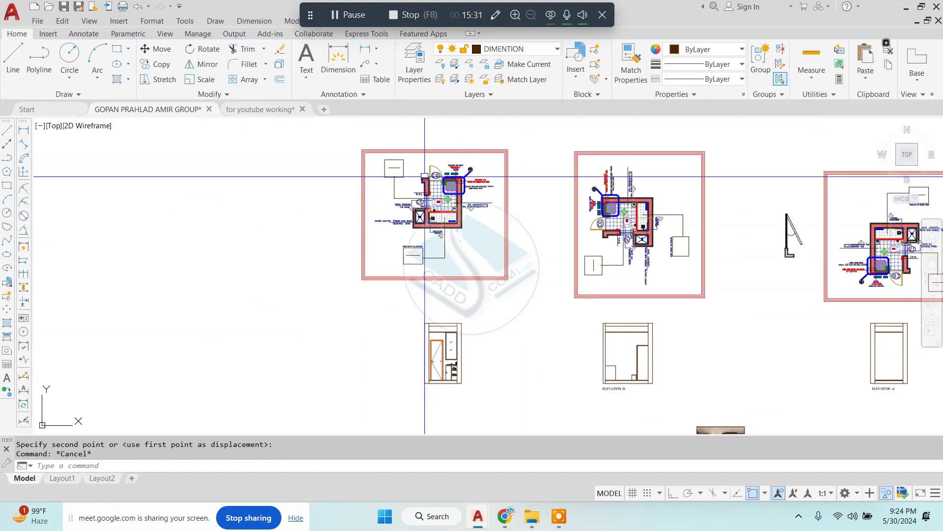
{"action": "scroll", "coordinate": [456, 200], "scroll_direction": "up", "scroll_amount": 3}
{"action": "scroll", "coordinate": [458, 218], "scroll_direction": "down", "scroll_amount": 3}
{"action": "left_click", "coordinate": [577, 148]}
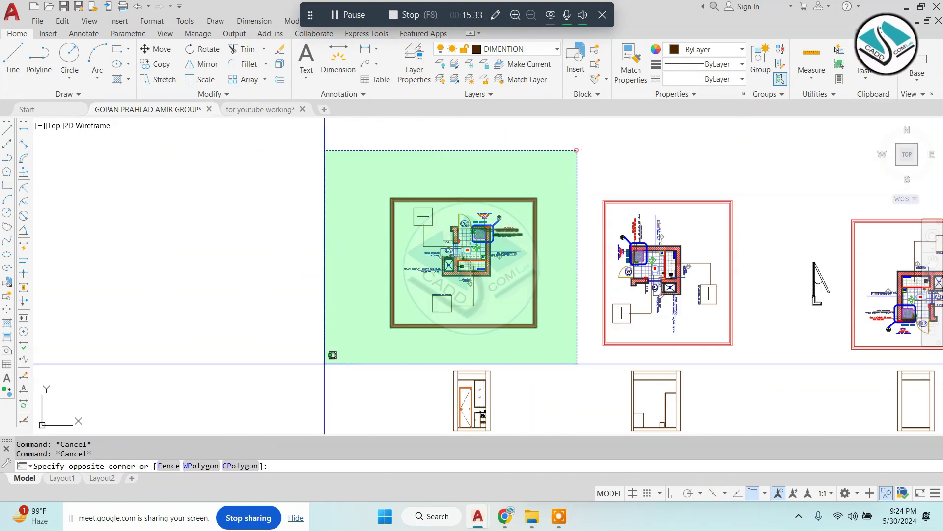
{"action": "left_click", "coordinate": [324, 362]}
{"action": "type", "text": "c"}
{"action": "left_click", "coordinate": [329, 356]}
{"action": "middle_click_drag", "start_coordinate": [362, 311], "coordinate": [514, 271]}
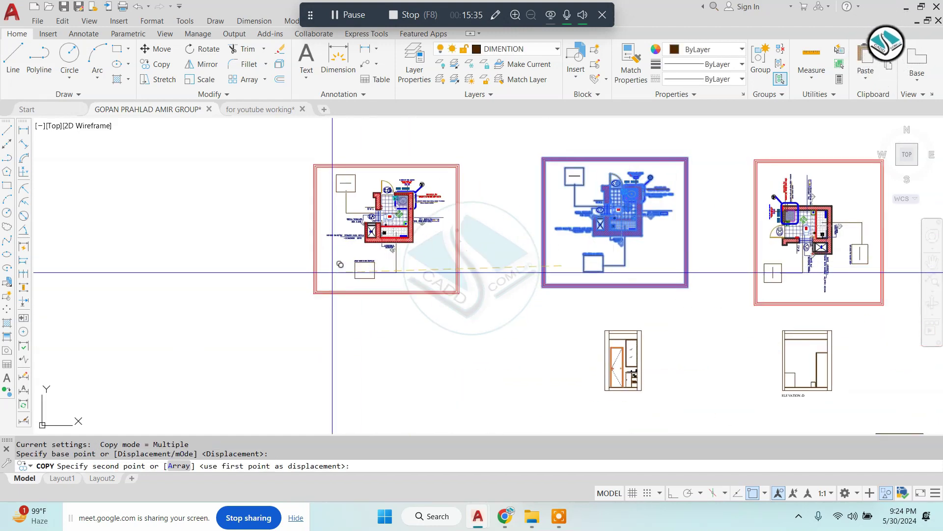
{"action": "left_click", "coordinate": [417, 195]}
{"action": "key", "text": "Escape"}
Step: Rotate the copied toilet plan by 270°
{"action": "left_click", "coordinate": [466, 148]}
{"action": "left_click", "coordinate": [125, 401]}
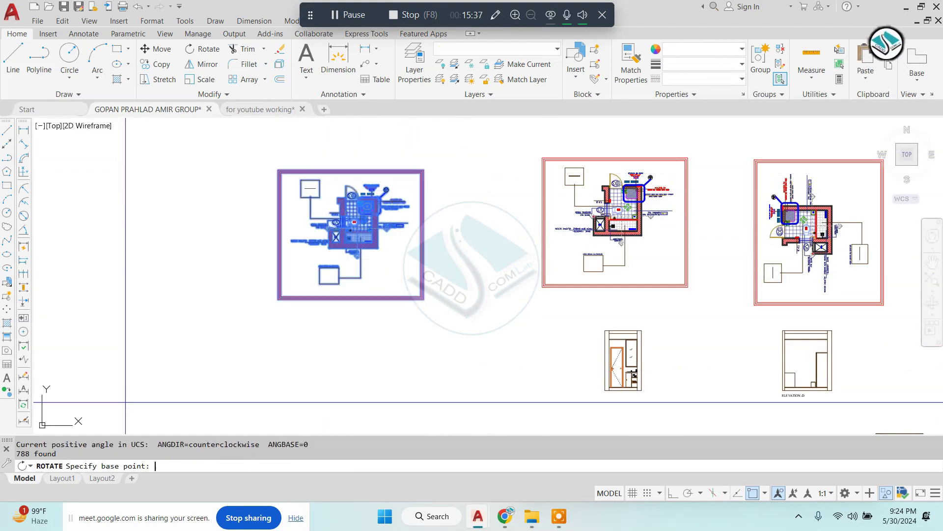
{"action": "left_click", "coordinate": [438, 240]}
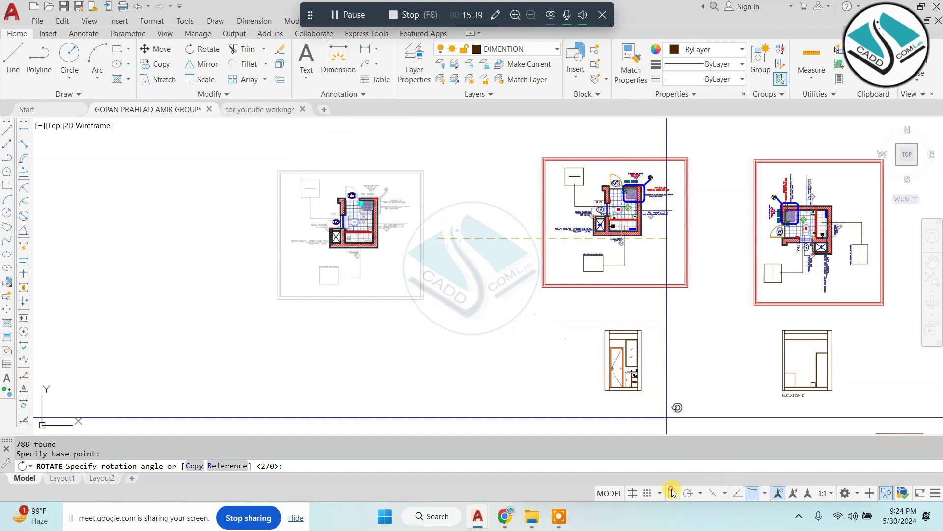
{"action": "key", "text": "F8"}
{"action": "left_click", "coordinate": [344, 353]}
Step: Move the first toilet plan to its new position above the elevations
{"action": "middle_click_drag", "start_coordinate": [403, 256], "coordinate": [332, 259]}
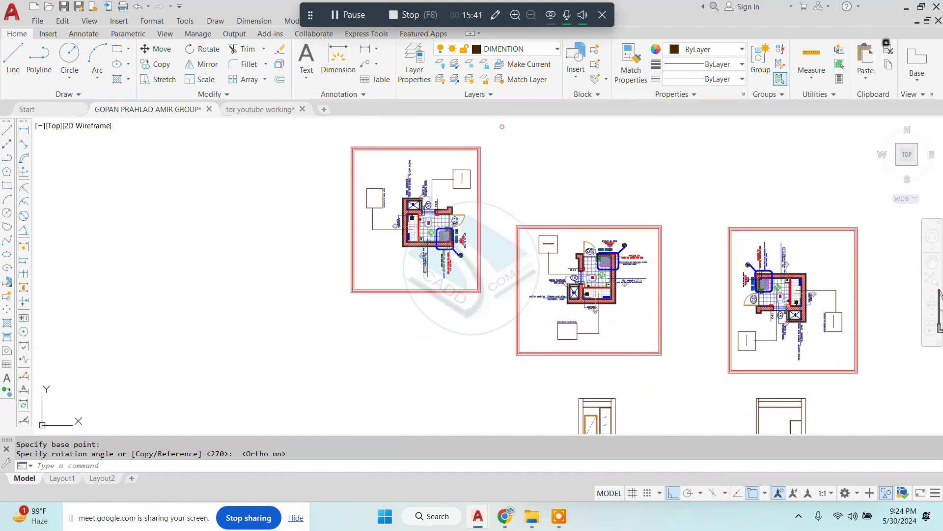
{"action": "left_click", "coordinate": [274, 331]}
{"action": "left_click", "coordinate": [427, 293]}
{"action": "type", "text": "m"}
{"action": "key", "text": "Return"}
{"action": "left_click", "coordinate": [440, 314]}
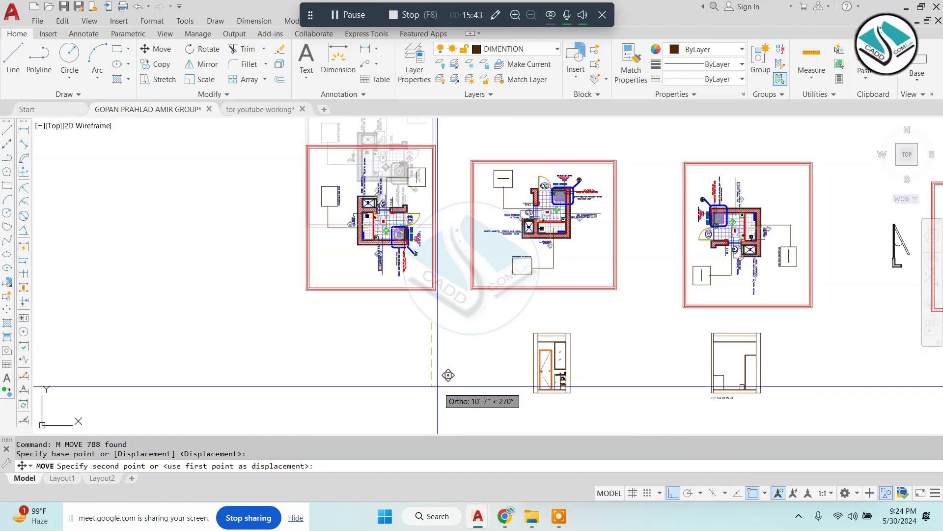
{"action": "left_click", "coordinate": [433, 385]}
{"action": "key", "text": "Escape"}
Step: Project vertical construction lines (XLINE Ver) down from the toilet plan's walls
{"action": "key", "text": "Return"}
{"action": "type", "text": "v"}
{"action": "key", "text": "Return"}
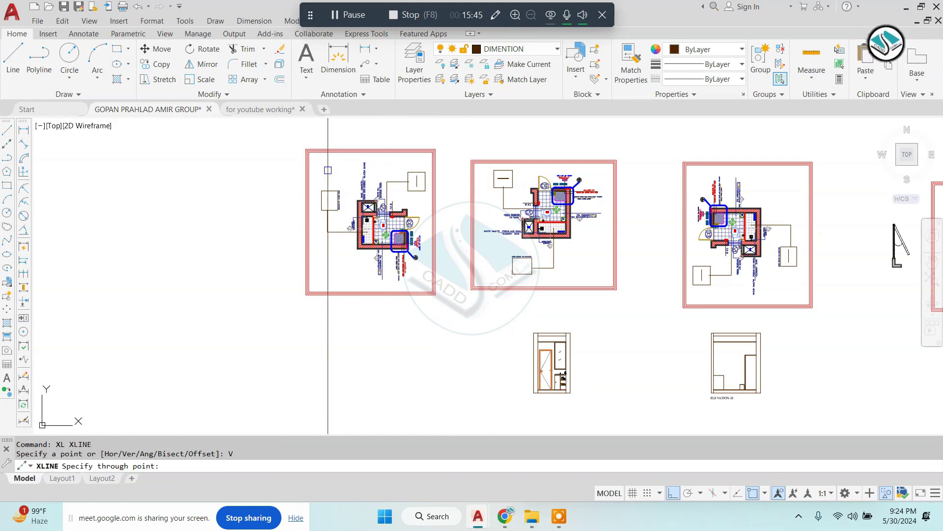
{"action": "scroll", "coordinate": [327, 170], "scroll_direction": "up", "scroll_amount": 5}
{"action": "scroll", "coordinate": [339, 182], "scroll_direction": "down", "scroll_amount": 3}
{"action": "scroll", "coordinate": [354, 196], "scroll_direction": "up", "scroll_amount": 1}
{"action": "scroll", "coordinate": [369, 208], "scroll_direction": "up", "scroll_amount": 2}
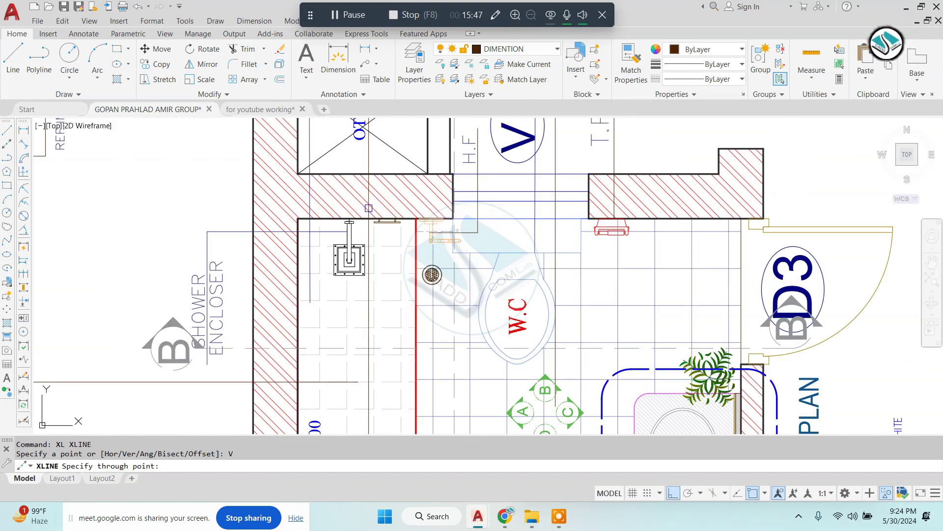
{"action": "left_click", "coordinate": [363, 219]}
{"action": "middle_click_drag", "start_coordinate": [470, 209], "coordinate": [256, 209]}
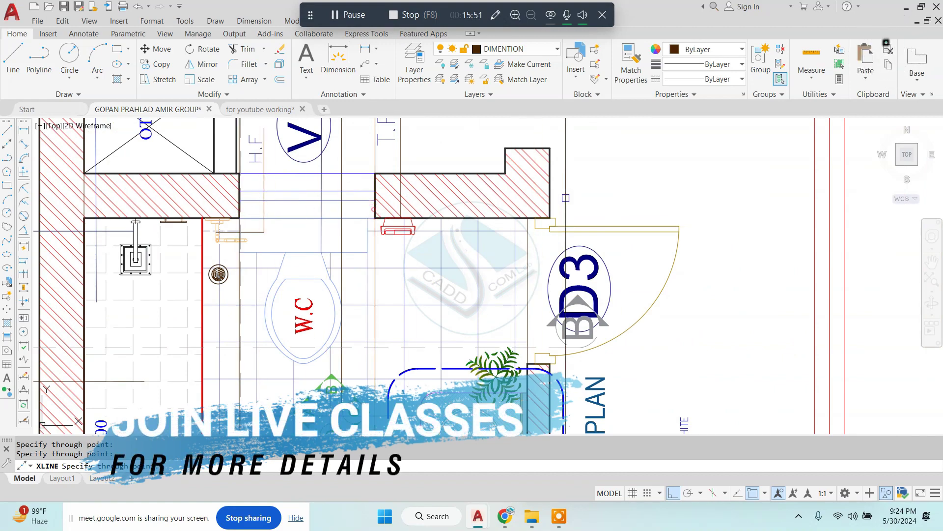
Step: Finish the projected construction lines and begin trimming them with TR
{"action": "scroll", "coordinate": [502, 171], "scroll_direction": "down", "scroll_amount": 4}
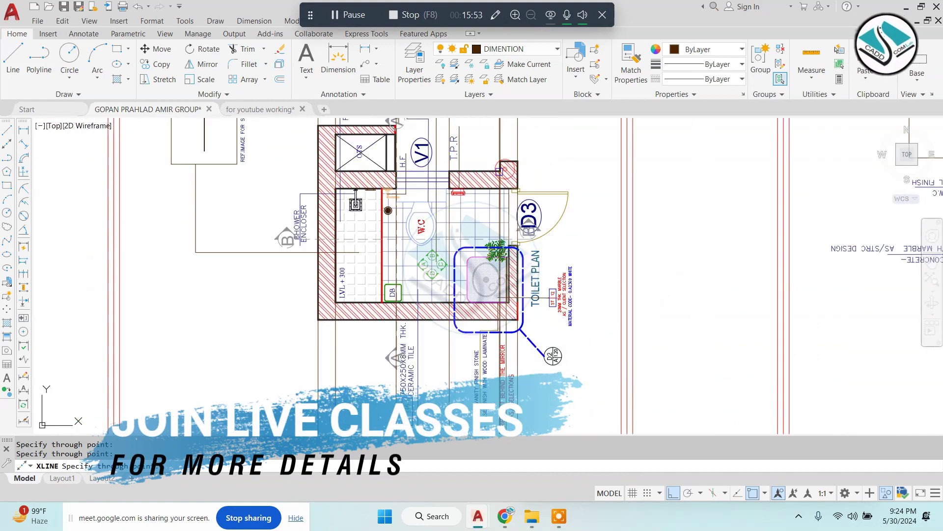
{"action": "key", "text": "Escape"}
{"action": "scroll", "coordinate": [600, 209], "scroll_direction": "down", "scroll_amount": 5}
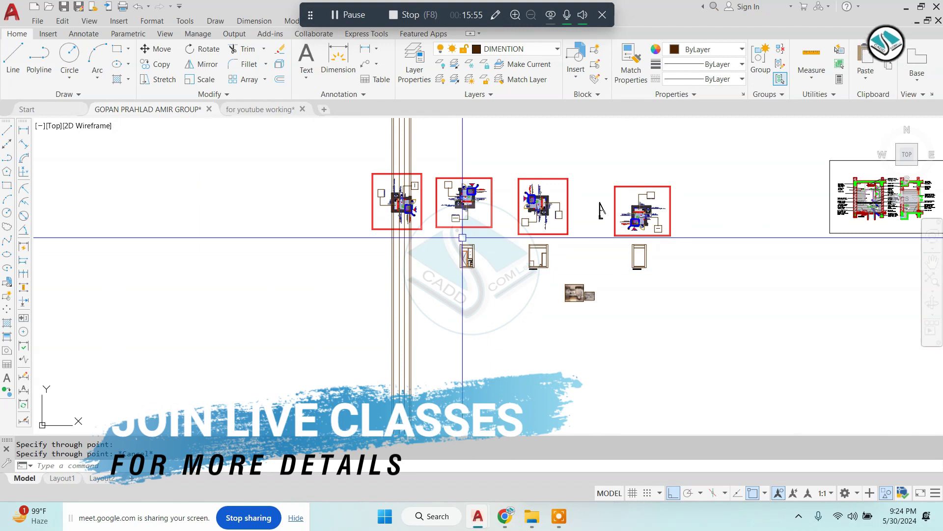
{"action": "scroll", "coordinate": [419, 208], "scroll_direction": "up", "scroll_amount": 4}
{"action": "scroll", "coordinate": [449, 210], "scroll_direction": "up", "scroll_amount": 4}
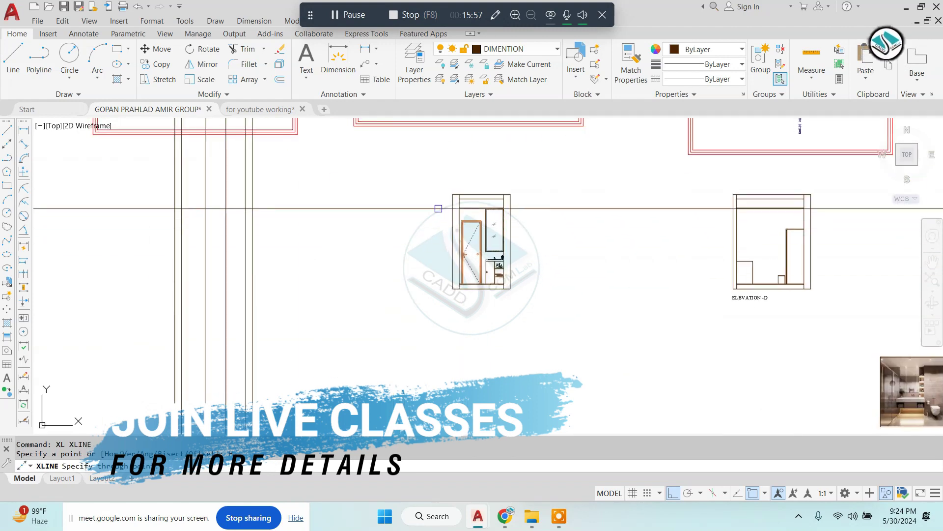
{"action": "scroll", "coordinate": [543, 169], "scroll_direction": "up", "scroll_amount": 3}
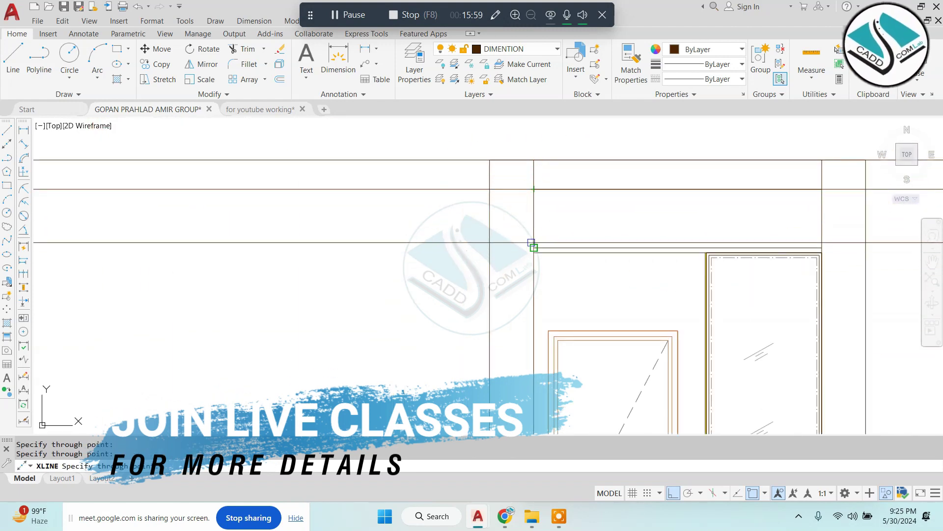
{"action": "scroll", "coordinate": [540, 255], "scroll_direction": "down", "scroll_amount": 2}
{"action": "scroll", "coordinate": [498, 308], "scroll_direction": "up", "scroll_amount": 2}
{"action": "scroll", "coordinate": [491, 299], "scroll_direction": "up", "scroll_amount": 3}
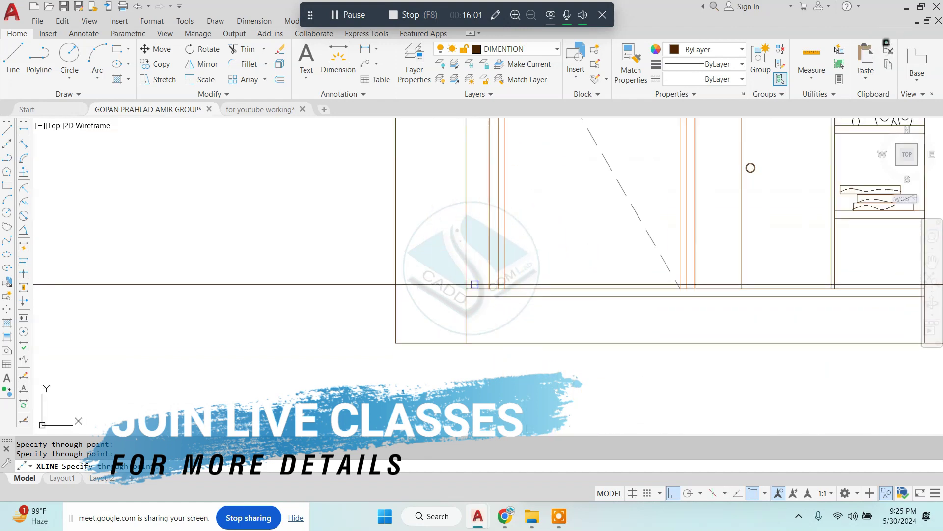
{"action": "scroll", "coordinate": [469, 291], "scroll_direction": "up", "scroll_amount": 3}
{"action": "scroll", "coordinate": [470, 344], "scroll_direction": "down", "scroll_amount": 3}
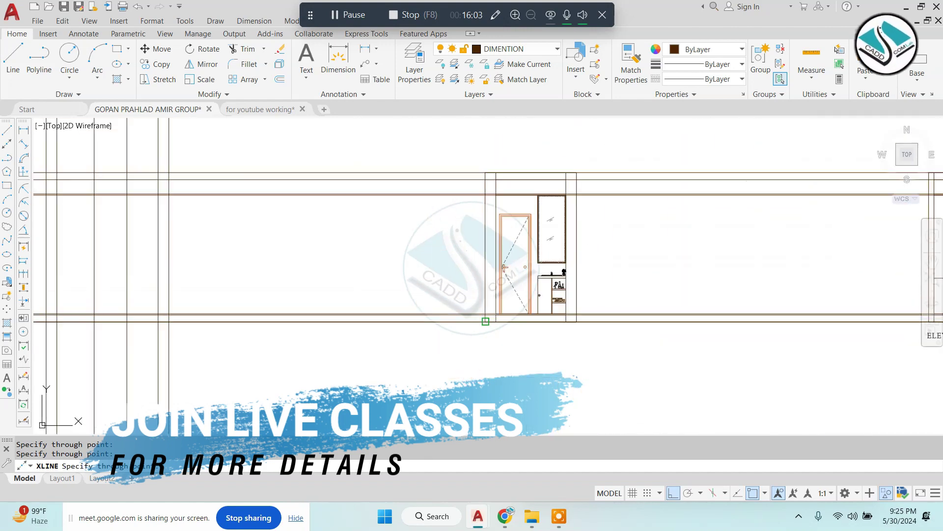
{"action": "scroll", "coordinate": [590, 246], "scroll_direction": "down", "scroll_amount": 2}
{"action": "key", "text": "Return"}
{"action": "type", "text": "tr"}
{"action": "key", "text": "Return"}
{"action": "scroll", "coordinate": [469, 152], "scroll_direction": "up", "scroll_amount": 4}
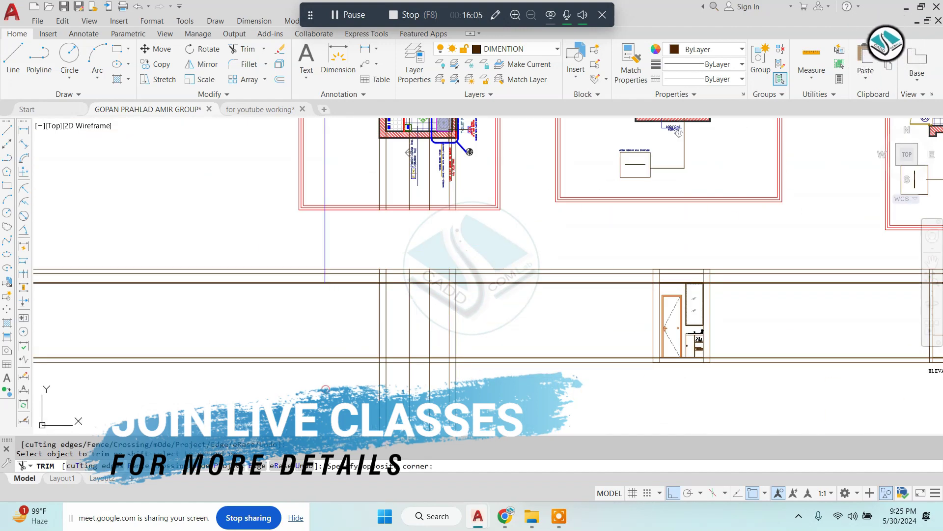
Step: Trim the construction-line overruns at the wall corner with crossing windows
{"action": "scroll", "coordinate": [516, 294], "scroll_direction": "up", "scroll_amount": 2}
{"action": "scroll", "coordinate": [343, 254], "scroll_direction": "up", "scroll_amount": 3}
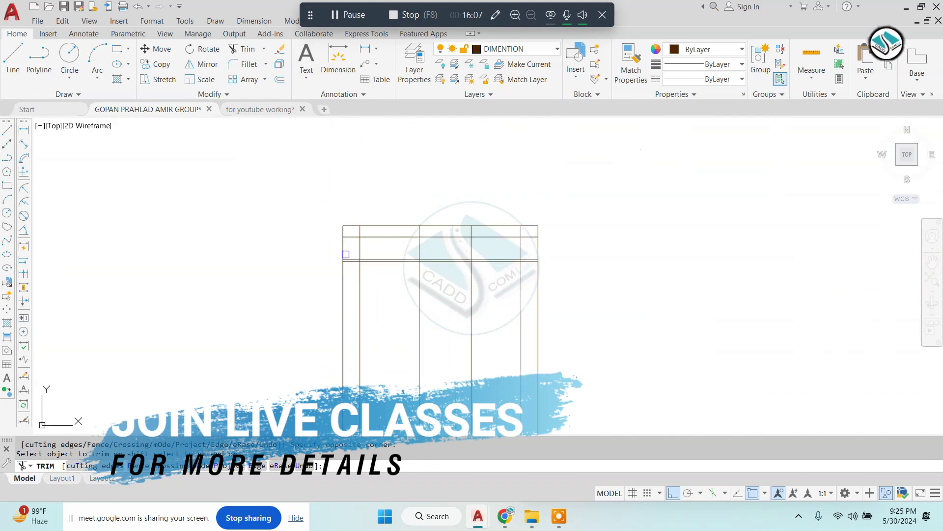
{"action": "scroll", "coordinate": [413, 234], "scroll_direction": "up", "scroll_amount": 2}
{"action": "middle_click_drag", "start_coordinate": [412, 233], "coordinate": [391, 248]}
{"action": "scroll", "coordinate": [391, 249], "scroll_direction": "down", "scroll_amount": 3}
{"action": "scroll", "coordinate": [541, 221], "scroll_direction": "up", "scroll_amount": 3}
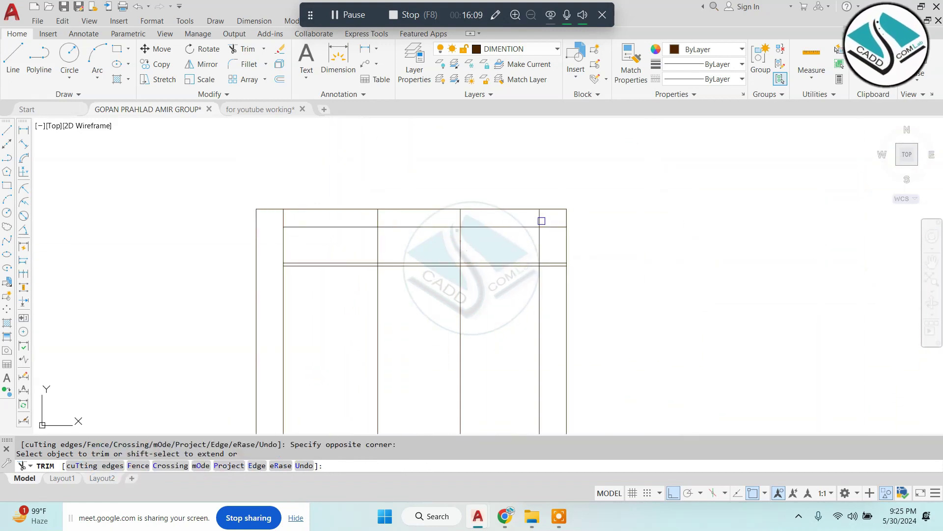
{"action": "scroll", "coordinate": [565, 270], "scroll_direction": "up", "scroll_amount": 2}
{"action": "left_click", "coordinate": [586, 312]}
{"action": "scroll", "coordinate": [507, 281], "scroll_direction": "down", "scroll_amount": 3}
{"action": "scroll", "coordinate": [507, 281], "scroll_direction": "up", "scroll_amount": 4}
{"action": "scroll", "coordinate": [473, 341], "scroll_direction": "down", "scroll_amount": 1}
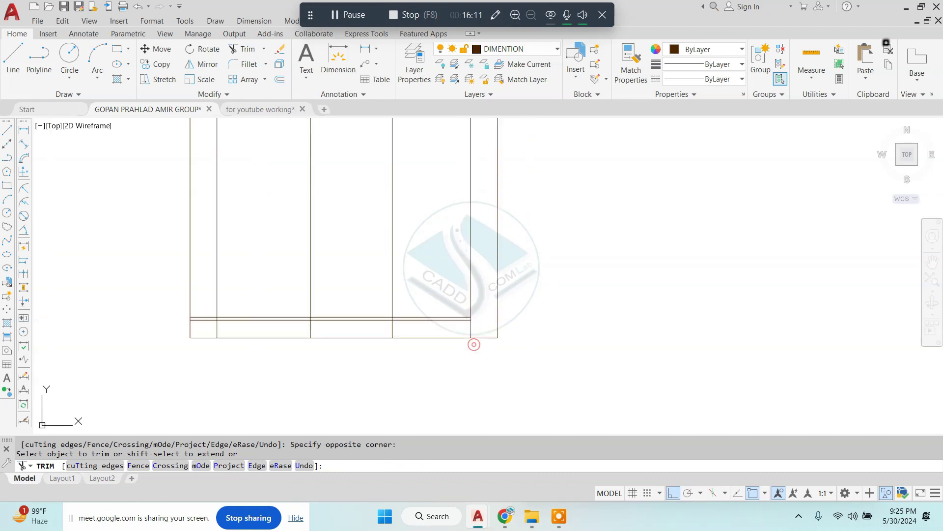
{"action": "scroll", "coordinate": [473, 341], "scroll_direction": "up", "scroll_amount": 3}
{"action": "scroll", "coordinate": [294, 295], "scroll_direction": "up", "scroll_amount": 1}
{"action": "left_click", "coordinate": [239, 239]}
{"action": "left_click", "coordinate": [252, 325]}
Step: Trim the overrun at the next junction, leaving a clean outline with vertical divisions
{"action": "middle_click_drag", "start_coordinate": [753, 316], "coordinate": [656, 296]}
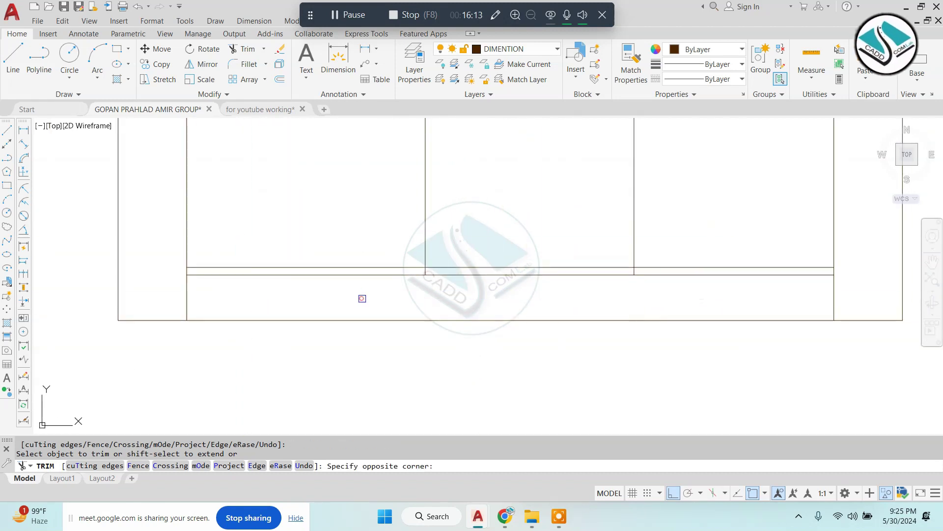
{"action": "left_click", "coordinate": [362, 298]}
{"action": "scroll", "coordinate": [362, 298], "scroll_direction": "down", "scroll_amount": 3}
{"action": "scroll", "coordinate": [448, 190], "scroll_direction": "up", "scroll_amount": 3}
{"action": "scroll", "coordinate": [477, 221], "scroll_direction": "up", "scroll_amount": 2}
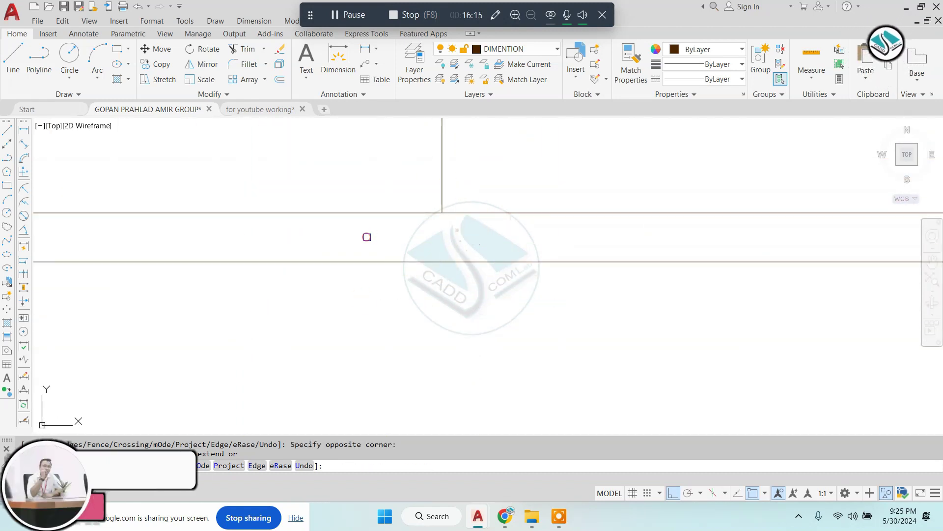
{"action": "scroll", "coordinate": [367, 237], "scroll_direction": "down", "scroll_amount": 2}
{"action": "scroll", "coordinate": [246, 229], "scroll_direction": "up", "scroll_amount": 2}
{"action": "scroll", "coordinate": [450, 281], "scroll_direction": "down", "scroll_amount": 3}
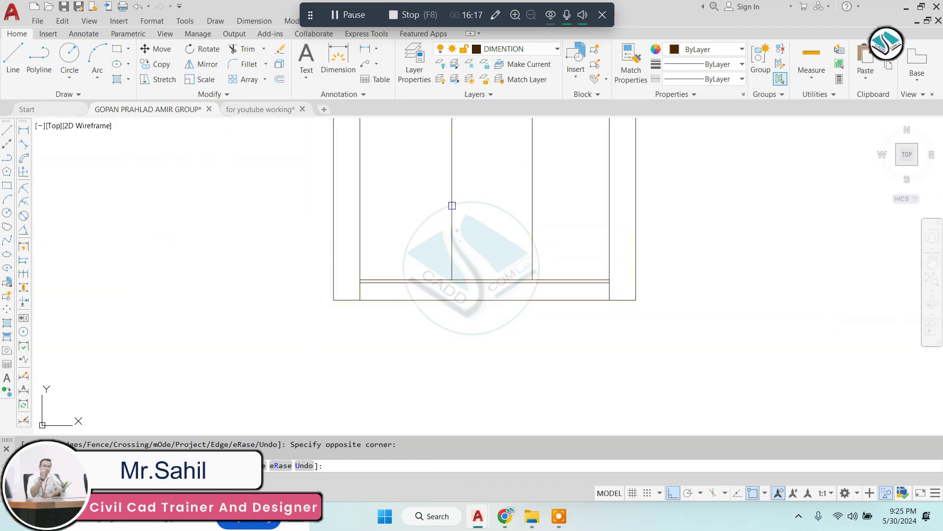
{"action": "scroll", "coordinate": [569, 269], "scroll_direction": "up", "scroll_amount": 4}
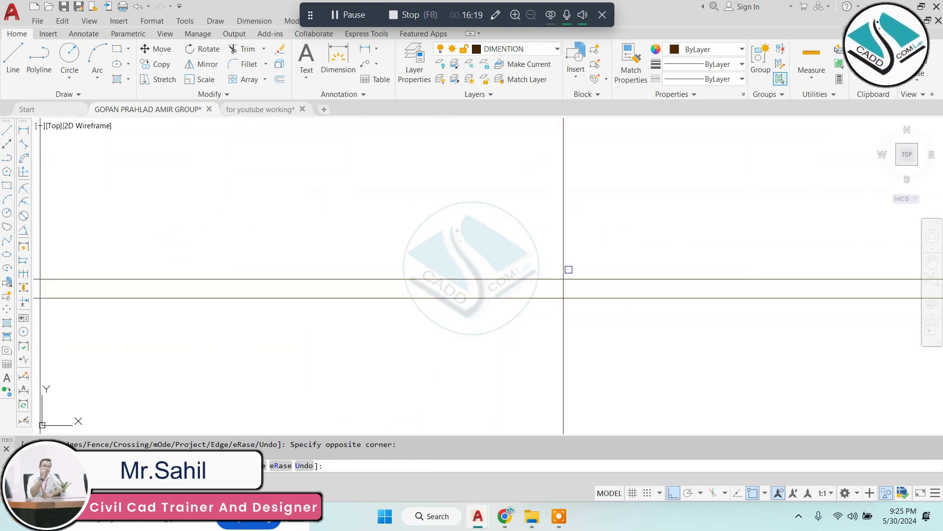
{"action": "key", "text": "Escape"}
{"action": "scroll", "coordinate": [554, 267], "scroll_direction": "down", "scroll_amount": 3}
{"action": "scroll", "coordinate": [442, 231], "scroll_direction": "down", "scroll_amount": 2}
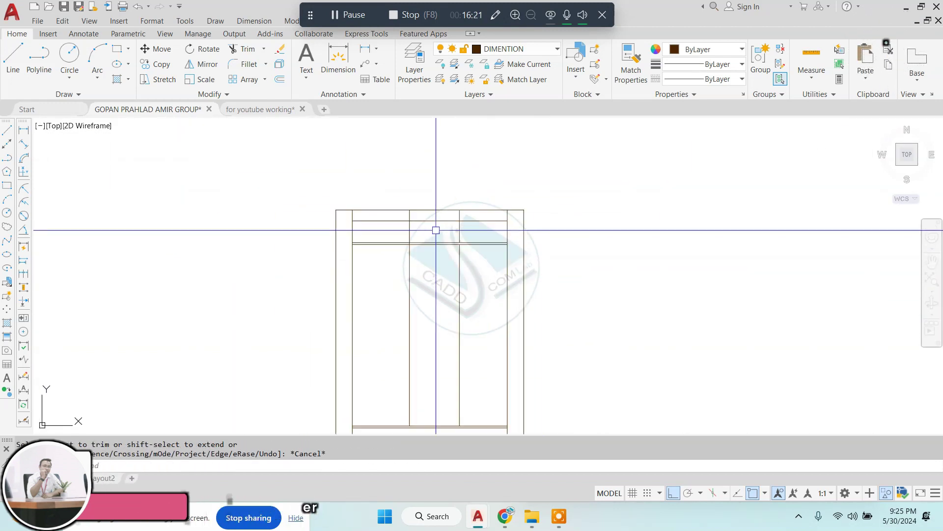
{"action": "scroll", "coordinate": [455, 234], "scroll_direction": "down", "scroll_amount": 2}
{"action": "middle_click_drag", "start_coordinate": [455, 234], "coordinate": [415, 247]}
{"action": "type", "text": "O"}
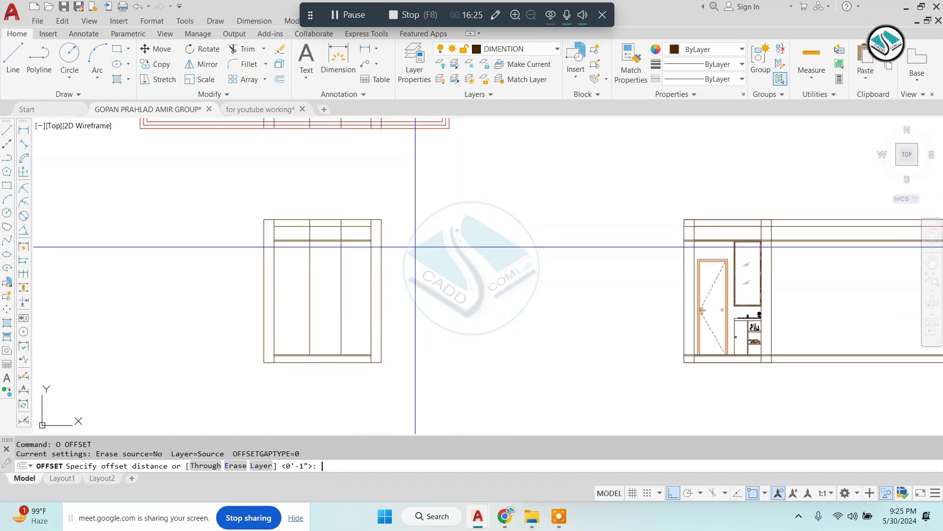
Step: Offset the elevation's left and right edge lines by a distance of 1
{"action": "type", "text": "1"}
{"action": "key", "text": "Return"}
{"action": "middle_click_drag", "start_coordinate": [410, 246], "coordinate": [47, 258]}
{"action": "key", "text": "Escape"}
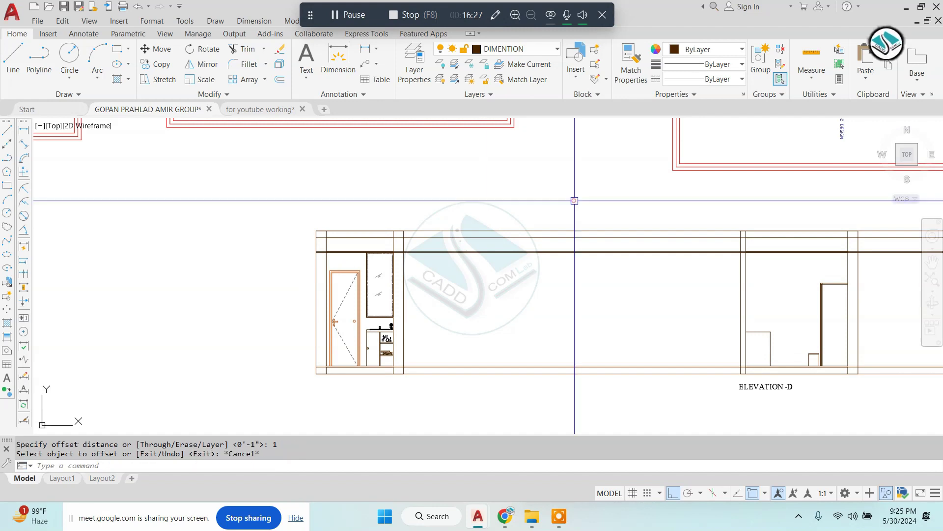
{"action": "left_click", "coordinate": [514, 391]}
{"action": "type", "text": "E"}
{"action": "type", "text": "1"}
{"action": "key", "text": "Return"}
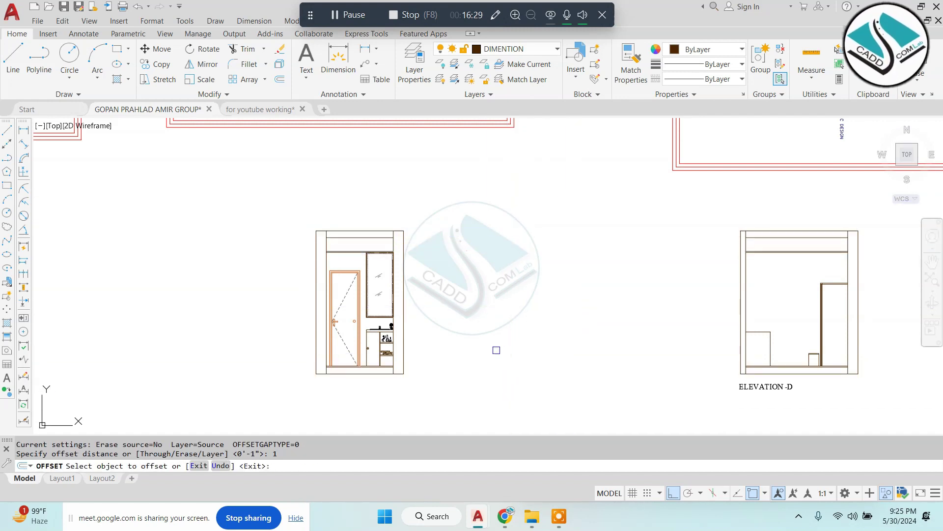
{"action": "scroll", "coordinate": [329, 181], "scroll_direction": "up", "scroll_amount": 4}
{"action": "scroll", "coordinate": [281, 242], "scroll_direction": "up", "scroll_amount": 1}
{"action": "left_click", "coordinate": [272, 245]}
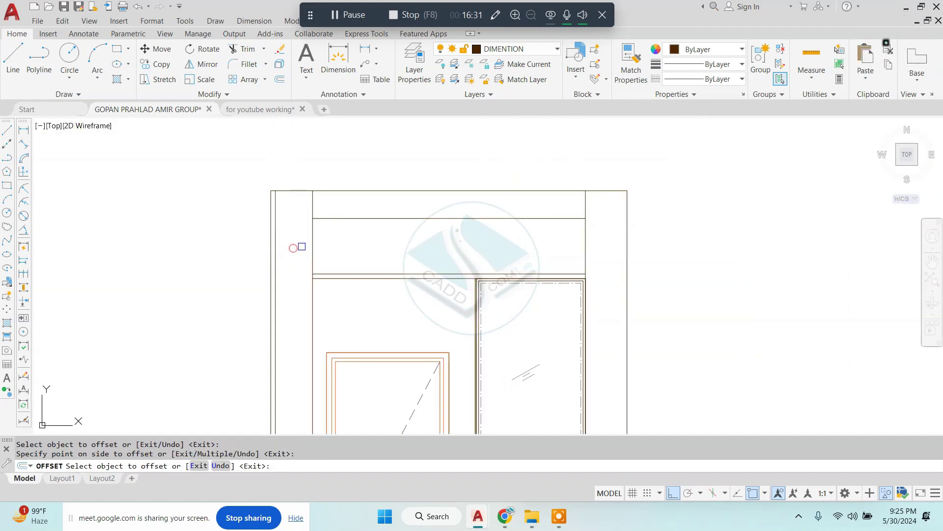
{"action": "scroll", "coordinate": [588, 252], "scroll_direction": "down", "scroll_amount": 3}
{"action": "left_click", "coordinate": [460, 234]}
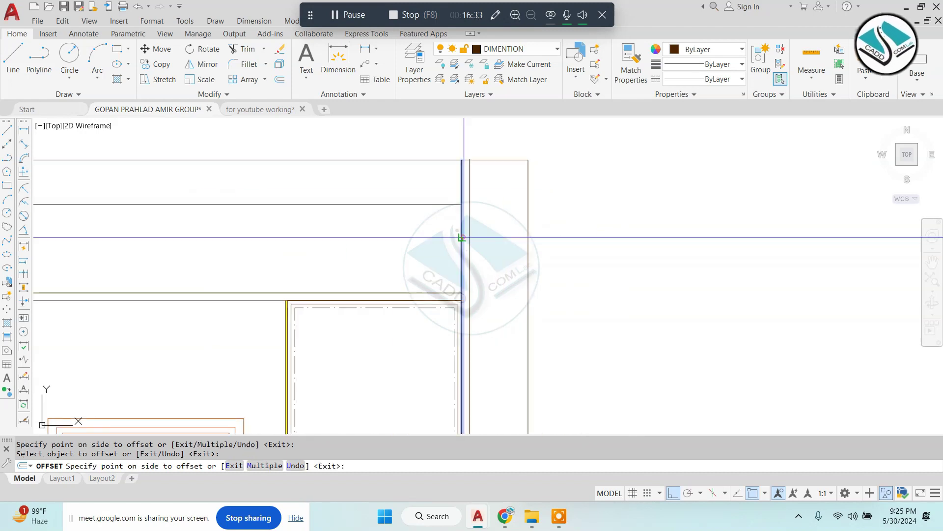
{"action": "left_click", "coordinate": [529, 251]}
{"action": "left_click", "coordinate": [460, 250]}
Step: Add further 1-unit offset copies beside the right frame edge
{"action": "scroll", "coordinate": [509, 295], "scroll_direction": "down", "scroll_amount": 3}
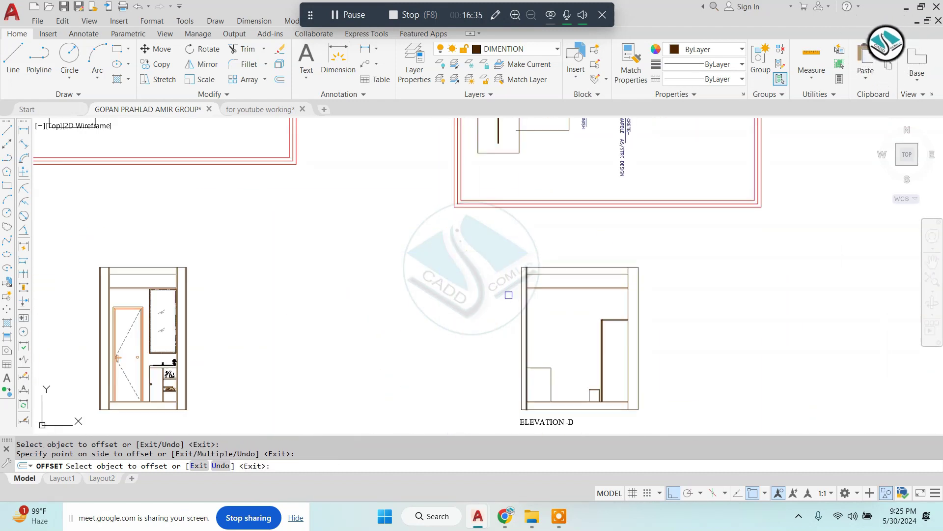
{"action": "scroll", "coordinate": [570, 248], "scroll_direction": "up", "scroll_amount": 4}
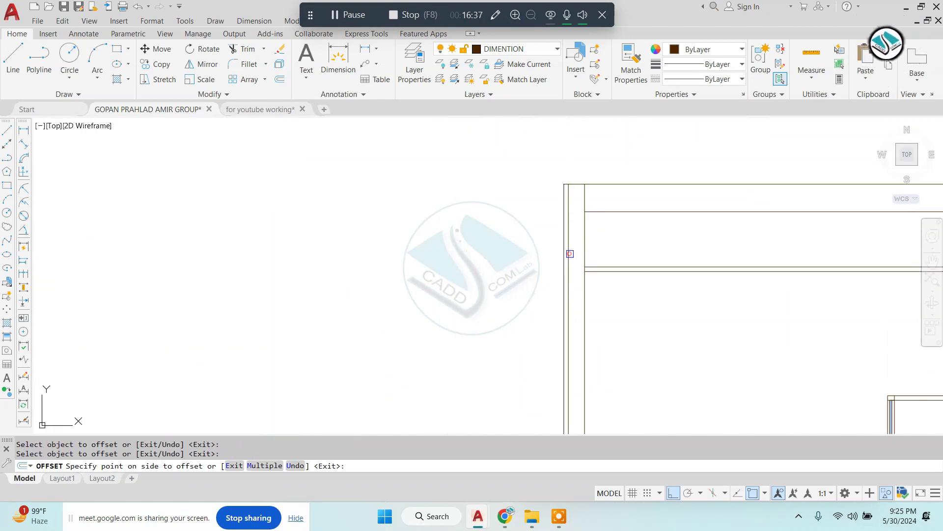
{"action": "left_click", "coordinate": [570, 253]}
{"action": "middle_click_drag", "start_coordinate": [581, 248], "coordinate": [164, 270]}
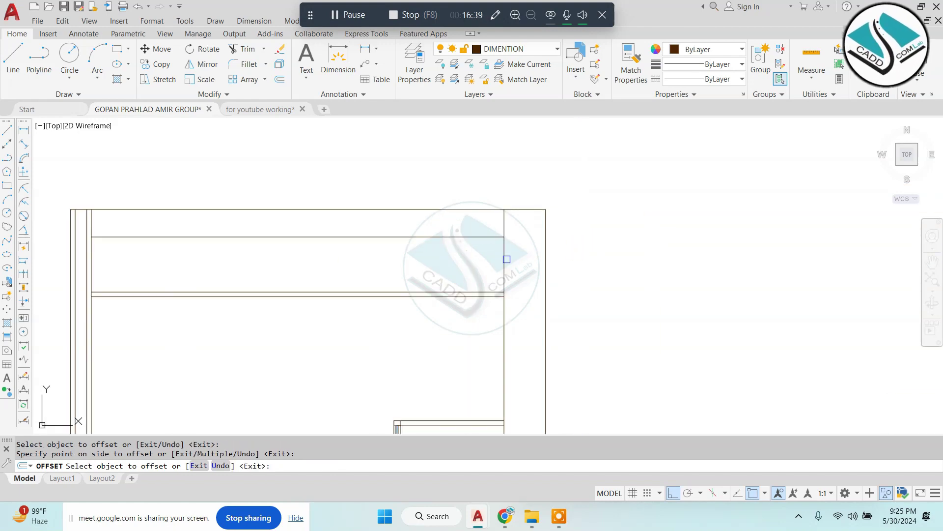
{"action": "left_click", "coordinate": [507, 259]}
{"action": "left_click", "coordinate": [518, 261]}
{"action": "scroll", "coordinate": [520, 287], "scroll_direction": "down", "scroll_amount": 4}
{"action": "scroll", "coordinate": [530, 204], "scroll_direction": "up", "scroll_amount": 2}
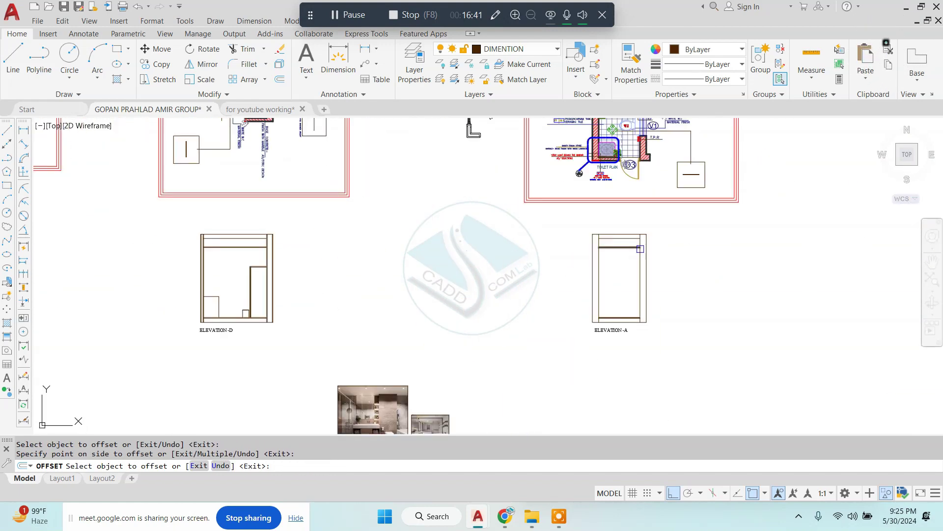
{"action": "scroll", "coordinate": [521, 219], "scroll_direction": "up", "scroll_amount": 2}
{"action": "left_click", "coordinate": [533, 227]}
{"action": "scroll", "coordinate": [533, 227], "scroll_direction": "up", "scroll_amount": 2}
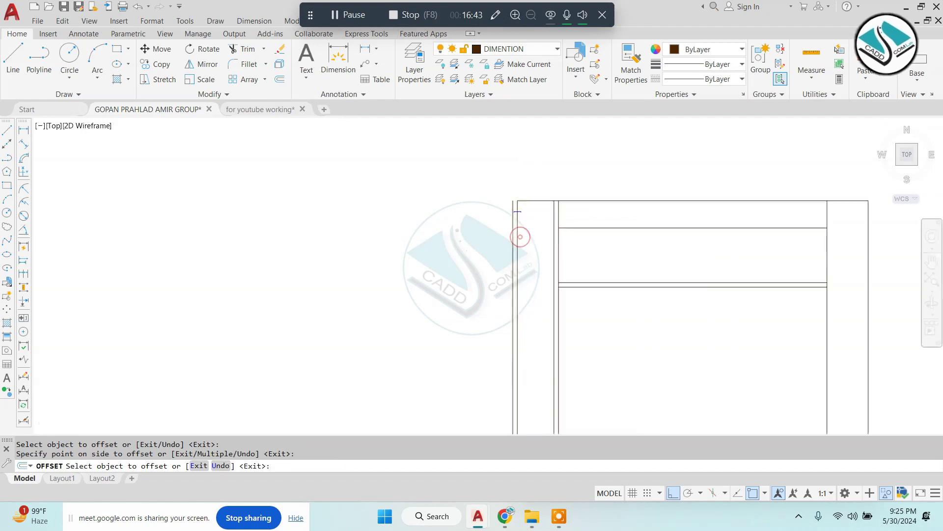
{"action": "scroll", "coordinate": [496, 250], "scroll_direction": "up", "scroll_amount": 3}
{"action": "scroll", "coordinate": [537, 246], "scroll_direction": "up", "scroll_amount": 4}
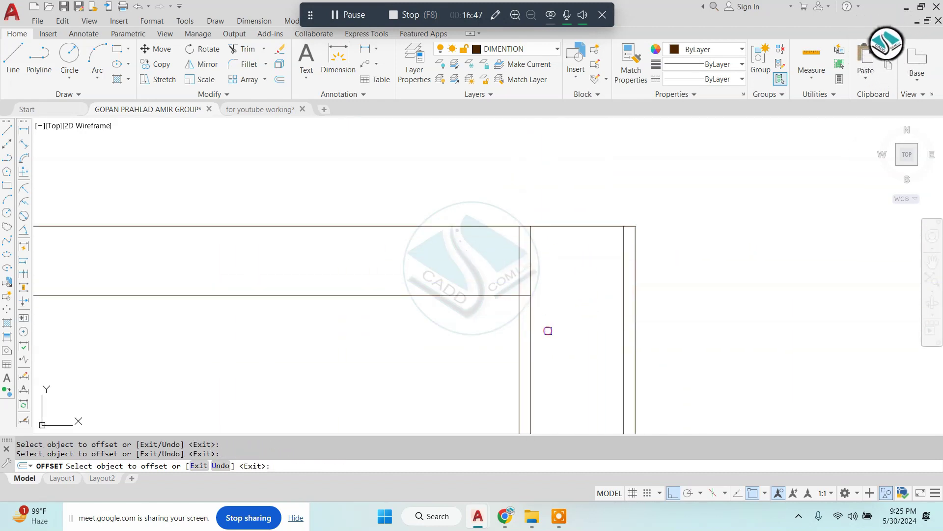
Step: Erase the leftover vertical line
{"action": "key", "text": "Escape"}
{"action": "left_click", "coordinate": [519, 330]}
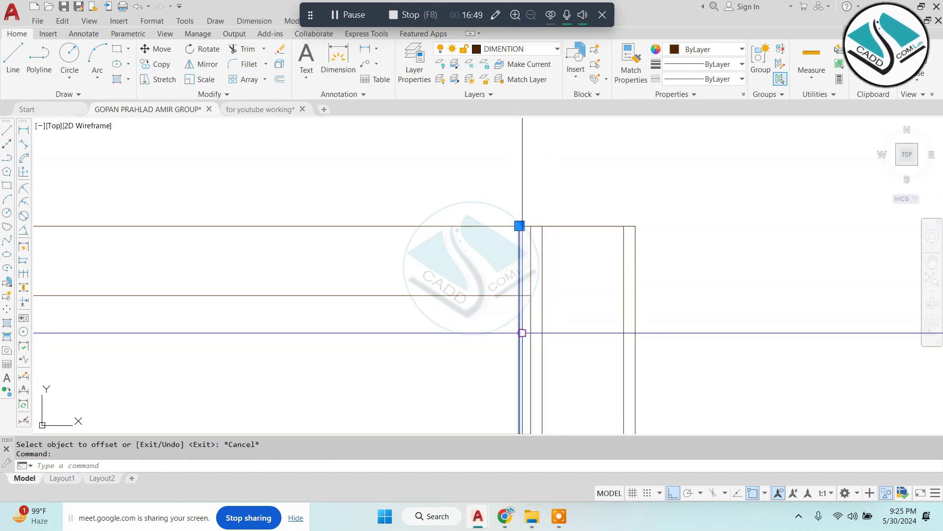
{"action": "type", "text": "e"}
{"action": "key", "text": "Return"}
{"action": "middle_click_drag", "start_coordinate": [495, 278], "coordinate": [661, 259]}
Step: Erase the six projection lines above the first plan
{"action": "scroll", "coordinate": [714, 235], "scroll_direction": "down", "scroll_amount": 3}
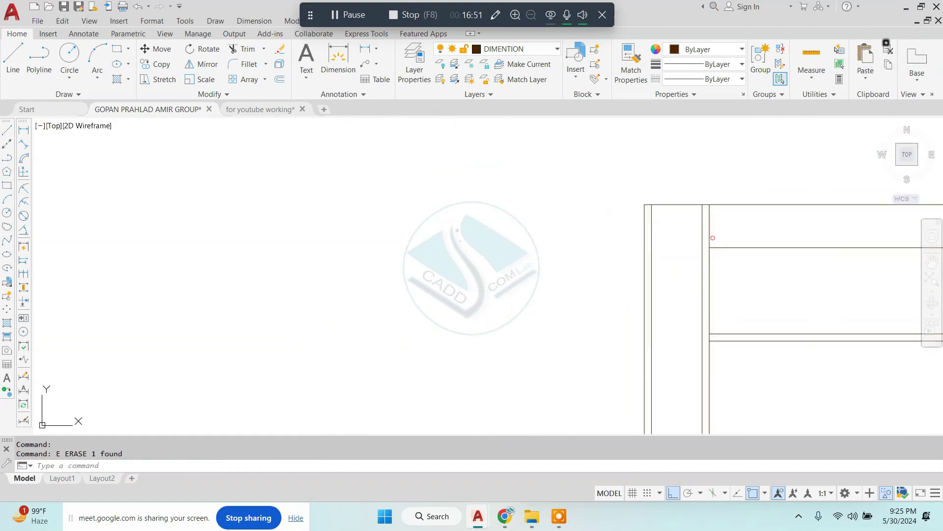
{"action": "scroll", "coordinate": [341, 267], "scroll_direction": "down", "scroll_amount": 5}
{"action": "scroll", "coordinate": [295, 216], "scroll_direction": "down", "scroll_amount": 3}
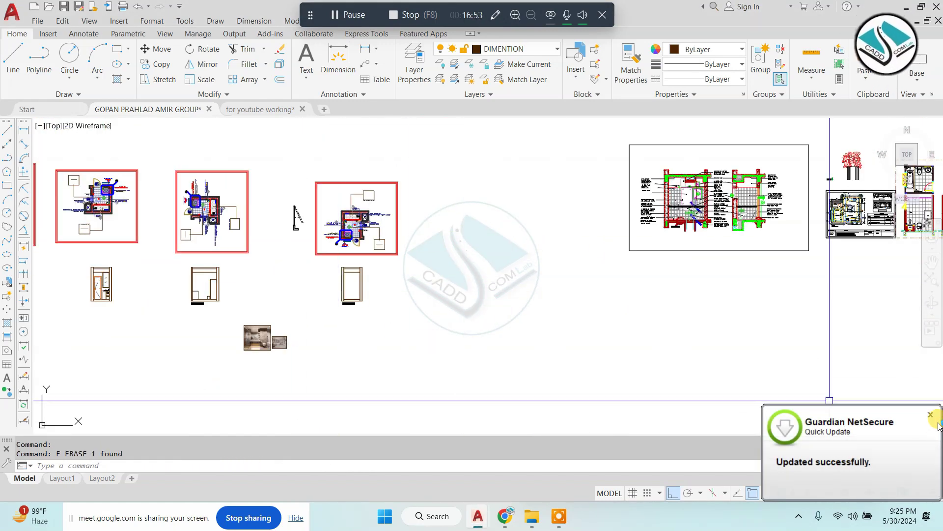
{"action": "scroll", "coordinate": [436, 305], "scroll_direction": "down", "scroll_amount": 5}
{"action": "scroll", "coordinate": [453, 226], "scroll_direction": "up", "scroll_amount": 5}
{"action": "scroll", "coordinate": [492, 218], "scroll_direction": "up", "scroll_amount": 1}
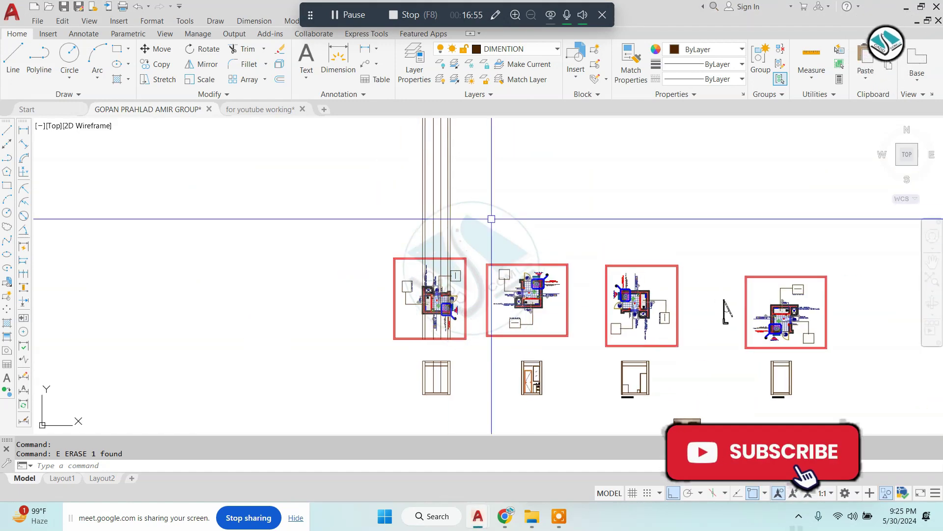
{"action": "left_click_drag", "start_coordinate": [491, 219], "coordinate": [415, 207]}
{"action": "key", "text": "e"}
{"action": "key", "text": "Return"}
Step: Offset the latest elevation's left and right edges outward by 1
{"action": "scroll", "coordinate": [451, 308], "scroll_direction": "up", "scroll_amount": 4}
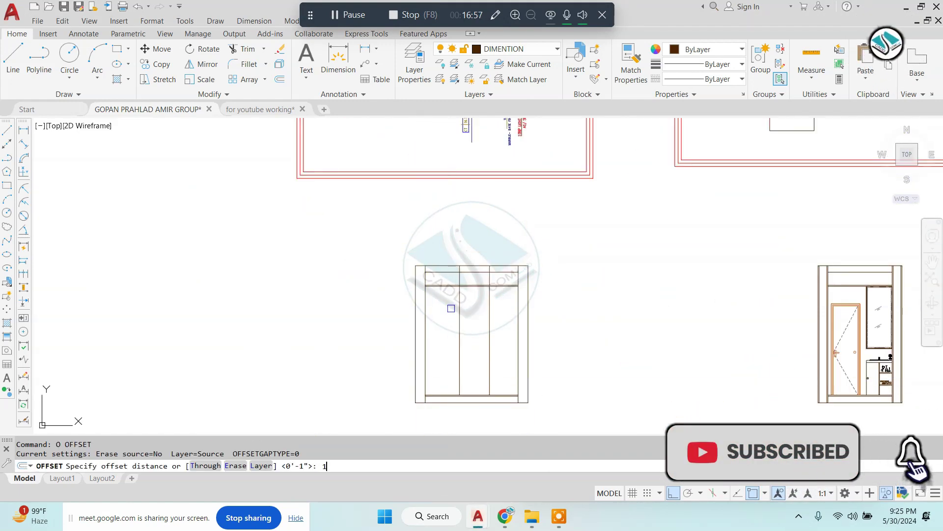
{"action": "scroll", "coordinate": [443, 320], "scroll_direction": "up", "scroll_amount": 3}
{"action": "left_click", "coordinate": [383, 337]}
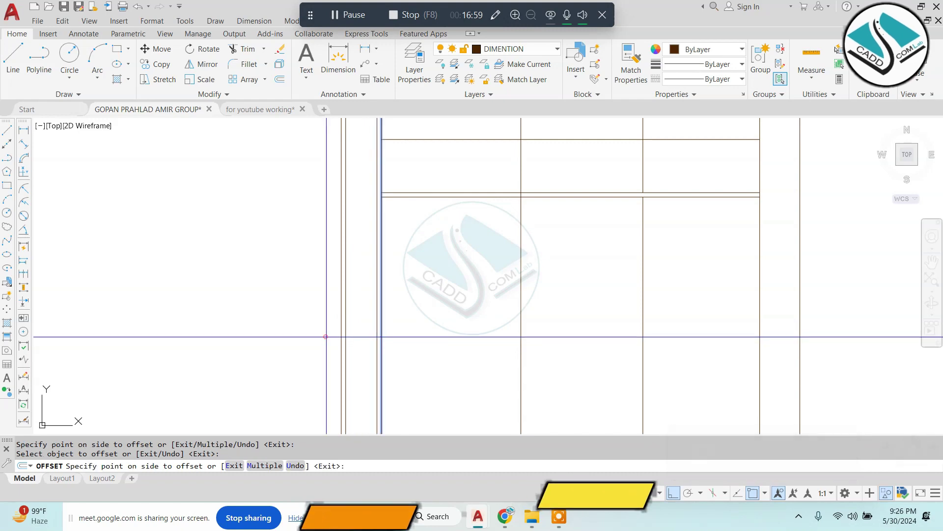
{"action": "scroll", "coordinate": [364, 337], "scroll_direction": "down", "scroll_amount": 2}
{"action": "scroll", "coordinate": [480, 328], "scroll_direction": "up", "scroll_amount": 4}
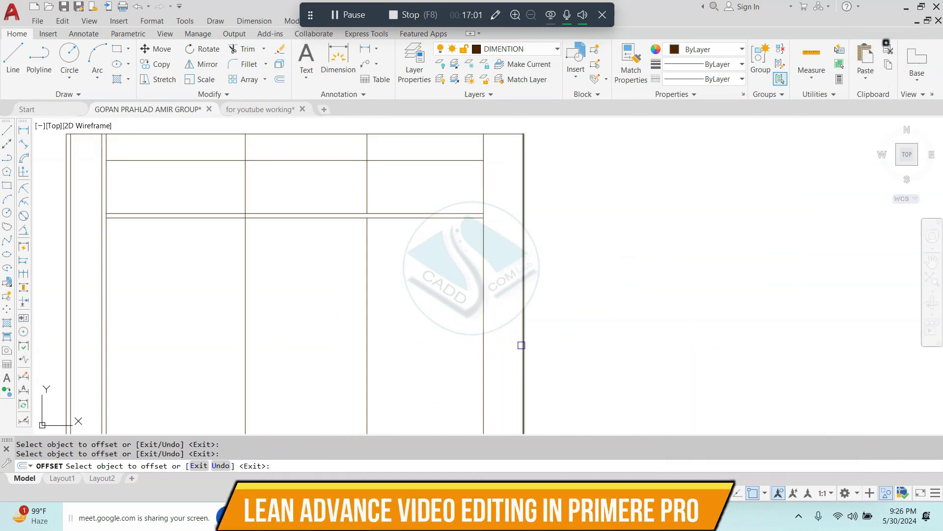
{"action": "left_click", "coordinate": [521, 344]}
{"action": "left_click", "coordinate": [491, 354]}
{"action": "scroll", "coordinate": [498, 301], "scroll_direction": "down", "scroll_amount": 5}
{"action": "key", "text": "Escape"}
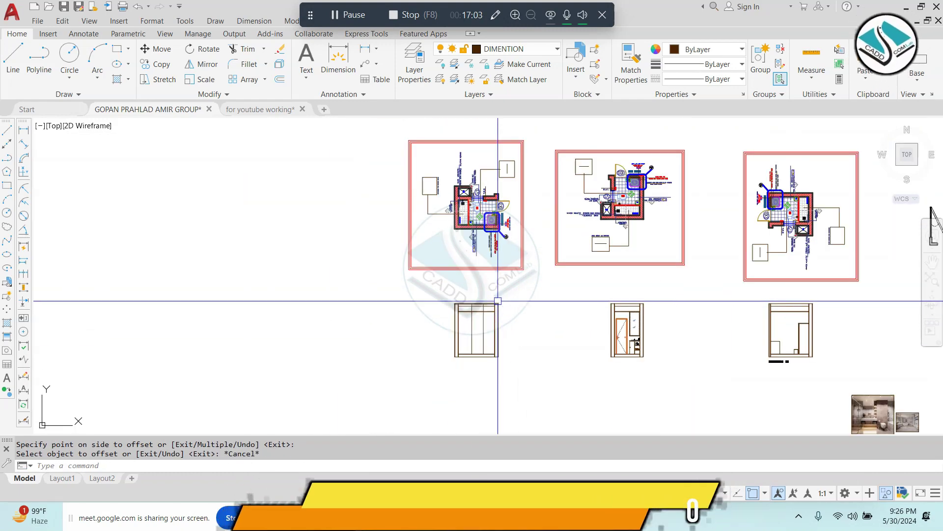
{"action": "scroll", "coordinate": [497, 301], "scroll_direction": "up", "scroll_amount": 3}
{"action": "scroll", "coordinate": [491, 326], "scroll_direction": "up", "scroll_amount": 3}
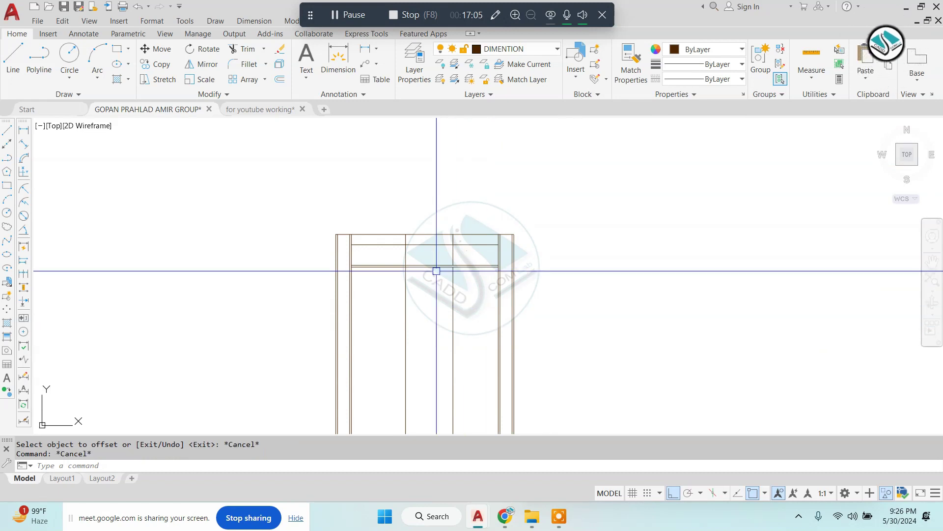
Step: Offset the bottom line up 7', then offset that line down 1'6" for the window
{"action": "type", "text": "7'"}
{"action": "key", "text": "Return"}
{"action": "middle_click_drag", "start_coordinate": [421, 308], "coordinate": [461, 387]}
{"action": "scroll", "coordinate": [462, 387], "scroll_direction": "up", "scroll_amount": 4}
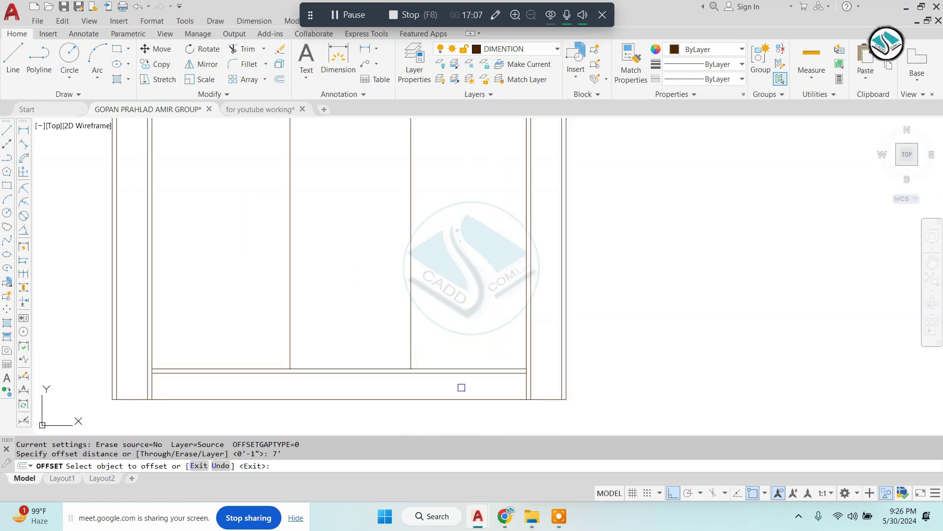
{"action": "left_click", "coordinate": [458, 372]}
{"action": "scroll", "coordinate": [468, 337], "scroll_direction": "down", "scroll_amount": 3}
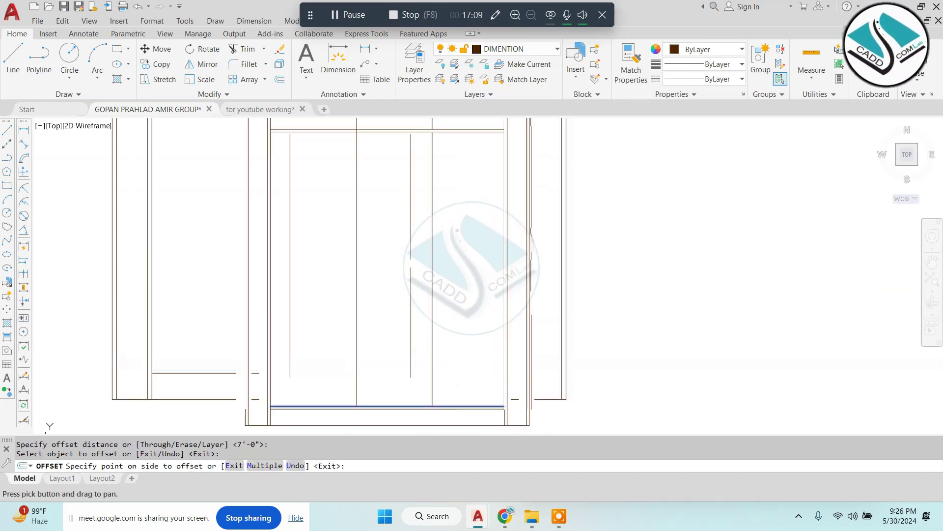
{"action": "key", "text": "Escape"}
{"action": "type", "text": "o"}
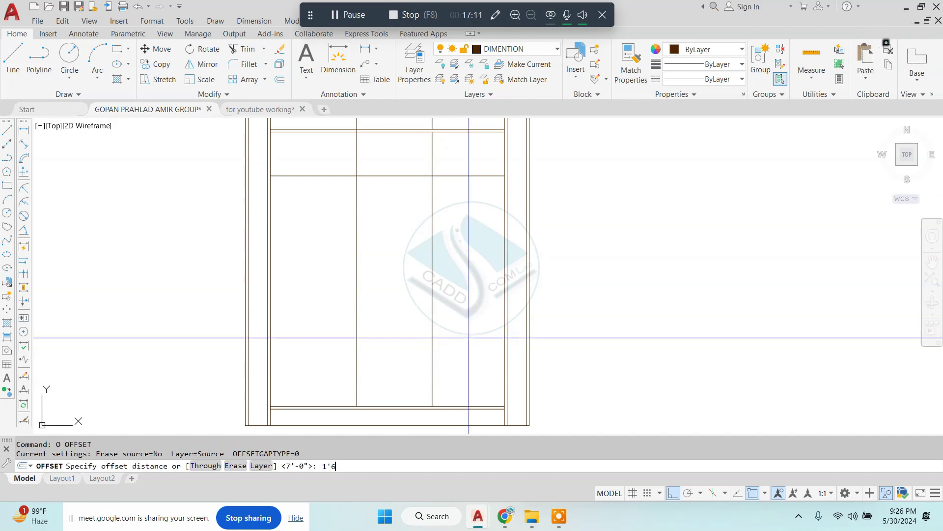
{"action": "type", "text": "\""}
{"action": "key", "text": "Return"}
{"action": "left_click", "coordinate": [439, 174]}
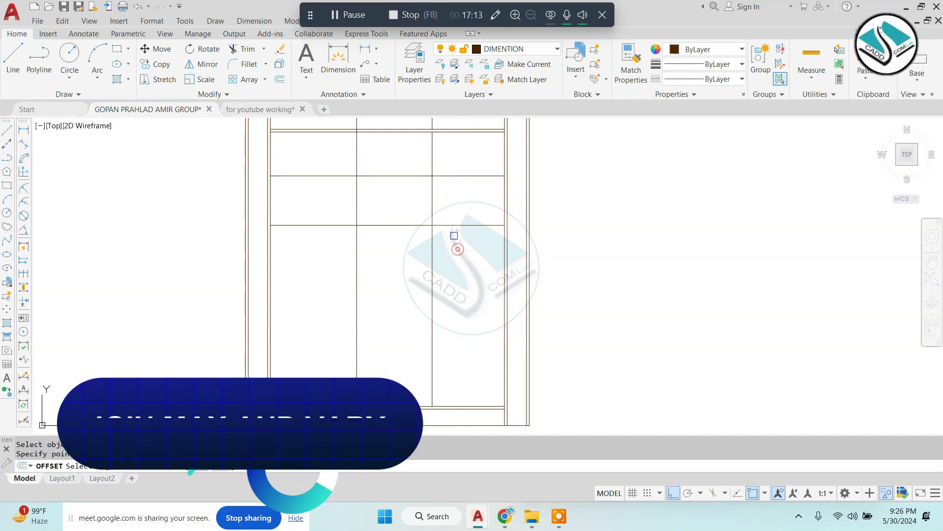
{"action": "left_click", "coordinate": [462, 231]}
{"action": "key", "text": "Escape"}
Step: Trim the lines to the window opening and erase the two leftover segments
{"action": "type", "text": "tr"}
{"action": "key", "text": "Return"}
{"action": "left_click", "coordinate": [323, 158]}
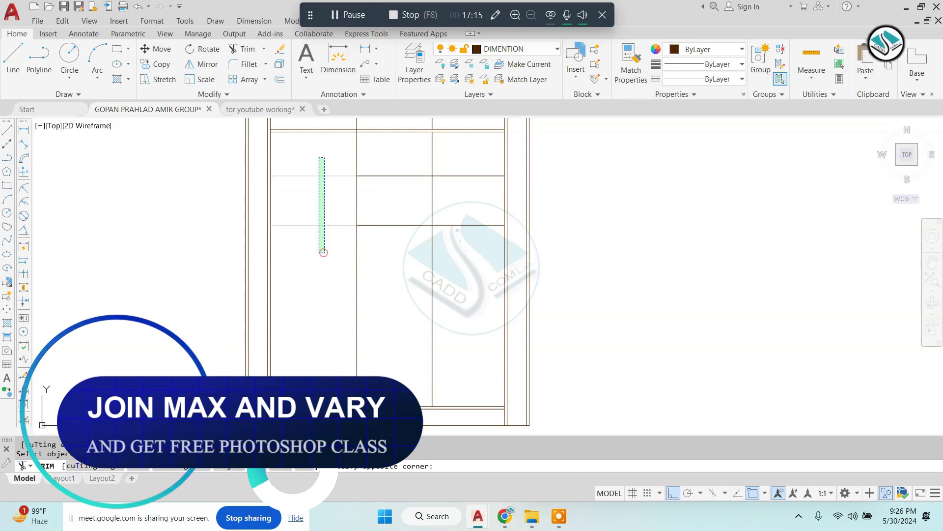
{"action": "left_click", "coordinate": [469, 172]}
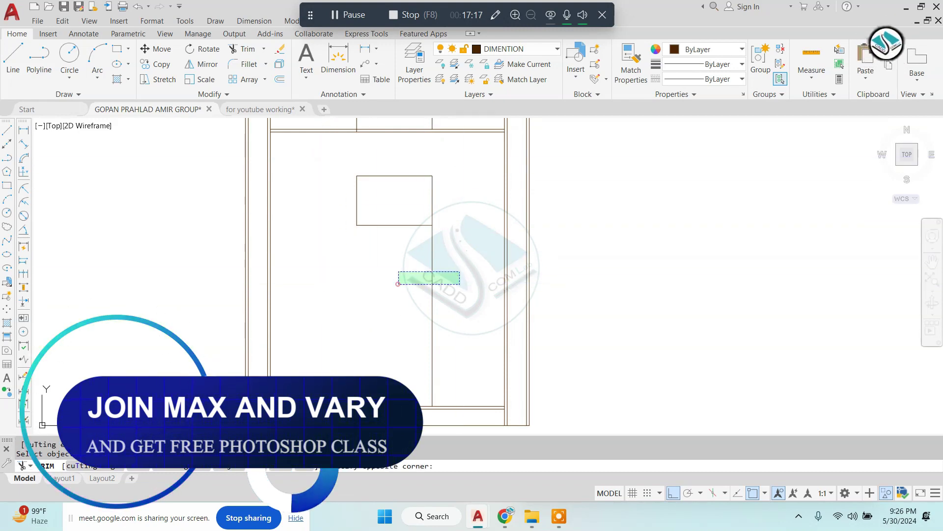
{"action": "key", "text": "Escape"}
{"action": "scroll", "coordinate": [398, 283], "scroll_direction": "down", "scroll_amount": 3}
{"action": "scroll", "coordinate": [440, 253], "scroll_direction": "up", "scroll_amount": 3}
{"action": "left_click", "coordinate": [440, 252]}
{"action": "left_click", "coordinate": [284, 259]}
{"action": "key", "text": "e"}
{"action": "key", "text": "Return"}
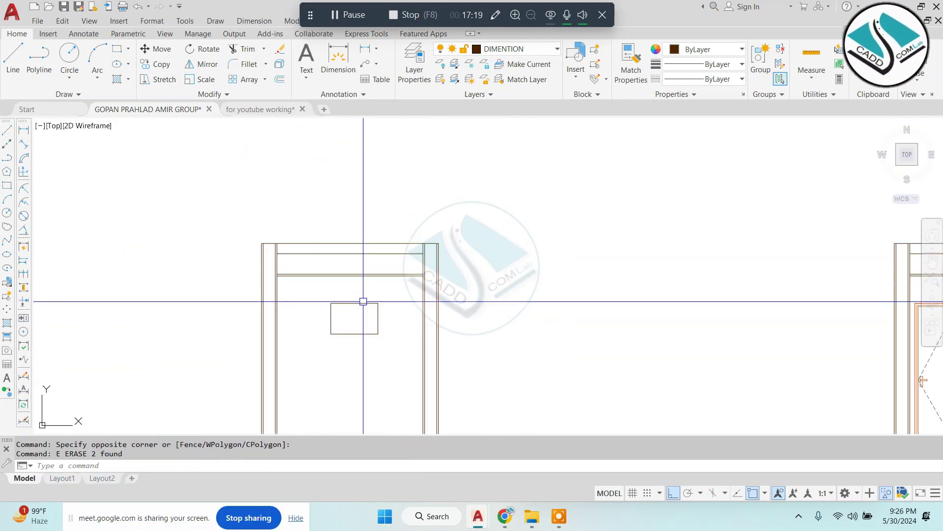
Step: Join the window's four edges into one polyline
{"action": "scroll", "coordinate": [364, 271], "scroll_direction": "up", "scroll_amount": 4}
{"action": "key", "text": "j"}
{"action": "key", "text": "Return"}
{"action": "left_click", "coordinate": [387, 255]}
{"action": "left_click", "coordinate": [217, 356]}
{"action": "key", "text": "Return"}
{"action": "key", "text": "Escape"}
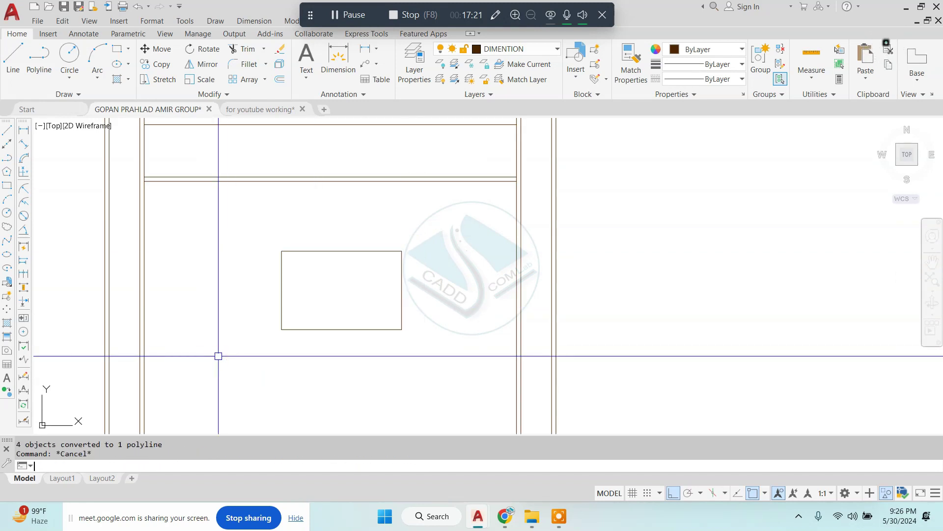
Step: Offset the window rectangle 1 inch inward to form its inner frame
{"action": "type", "text": "O1"}
{"action": "key", "text": "Return"}
{"action": "left_click", "coordinate": [313, 255]}
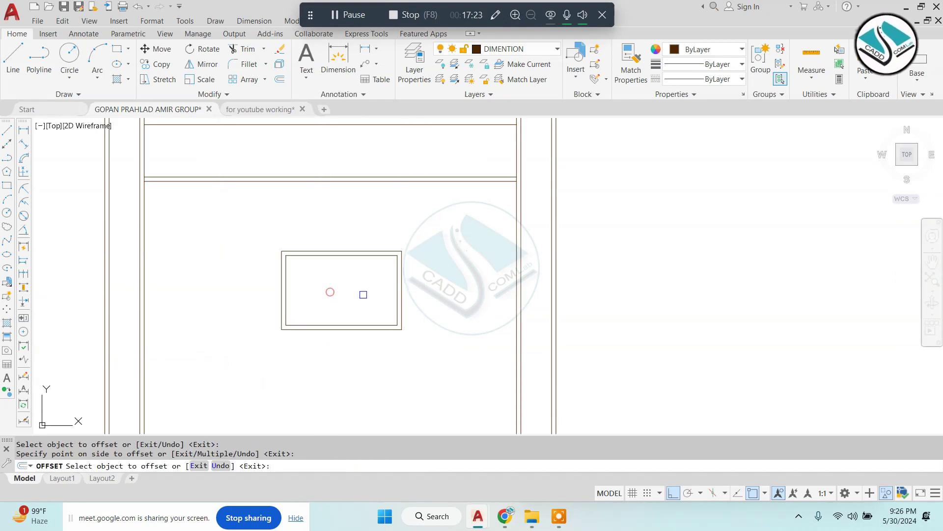
{"action": "left_click", "coordinate": [348, 305]}
{"action": "key", "text": "Escape"}
{"action": "key", "text": "Return"}
Step: Draw a vertical mullion down from the window's top edge midpoint
{"action": "key", "text": "Escape"}
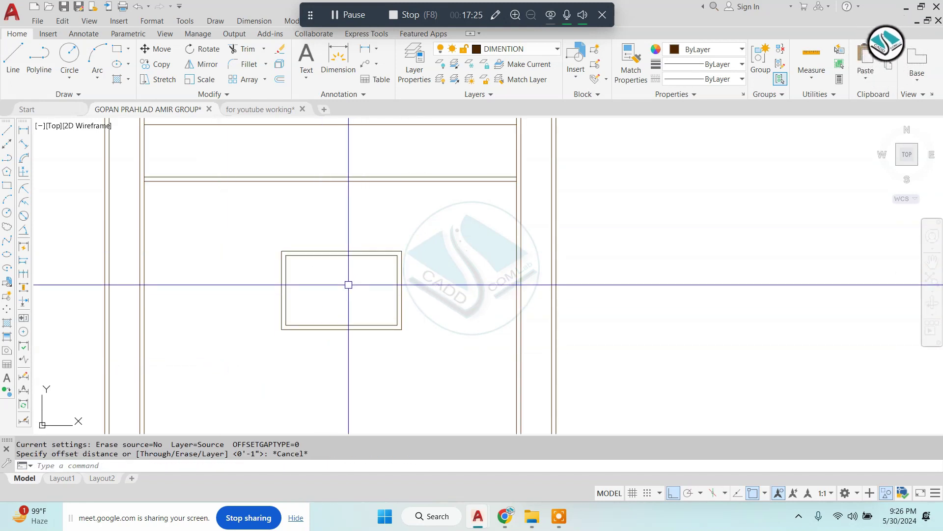
{"action": "scroll", "coordinate": [346, 289], "scroll_direction": "up", "scroll_amount": 2}
{"action": "type", "text": "l"}
{"action": "key", "text": "Return"}
{"action": "left_click", "coordinate": [337, 239]}
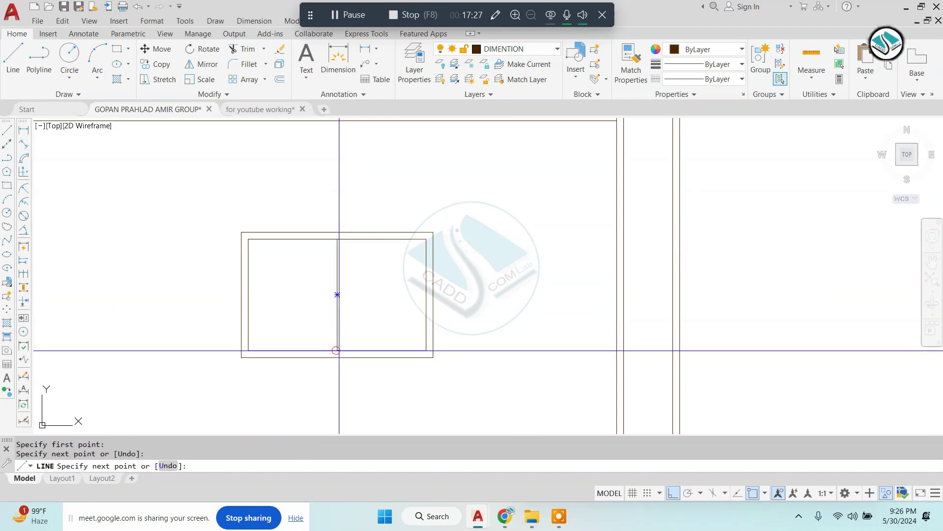
{"action": "key", "text": "Escape"}
{"action": "key", "text": "Escape"}
{"action": "key", "text": "Escape"}
Step: Draw a horizontal pane line from the inner left edge to the central divider
{"action": "type", "text": "l"}
{"action": "key", "text": "Return"}
{"action": "scroll", "coordinate": [285, 283], "scroll_direction": "up", "scroll_amount": 2}
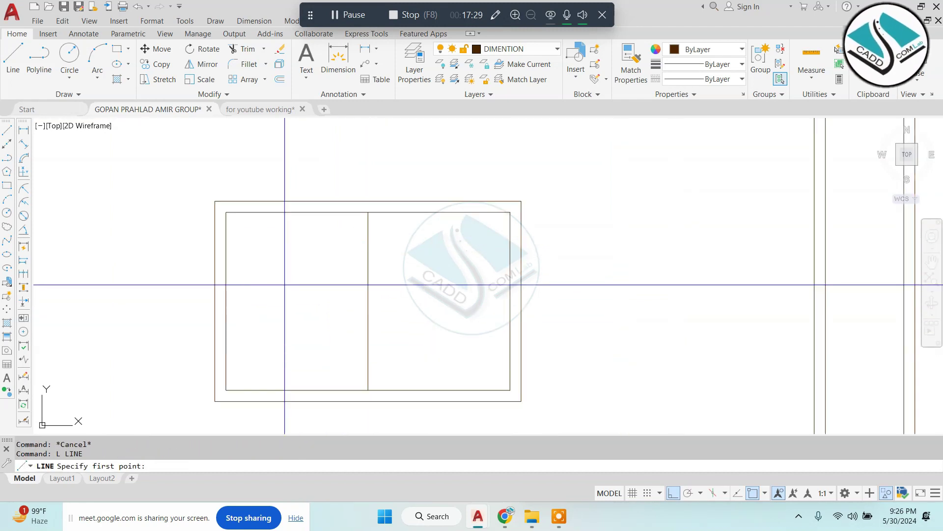
{"action": "scroll", "coordinate": [286, 283], "scroll_direction": "up", "scroll_amount": 2}
{"action": "left_click", "coordinate": [191, 226]}
{"action": "left_click", "coordinate": [417, 226]}
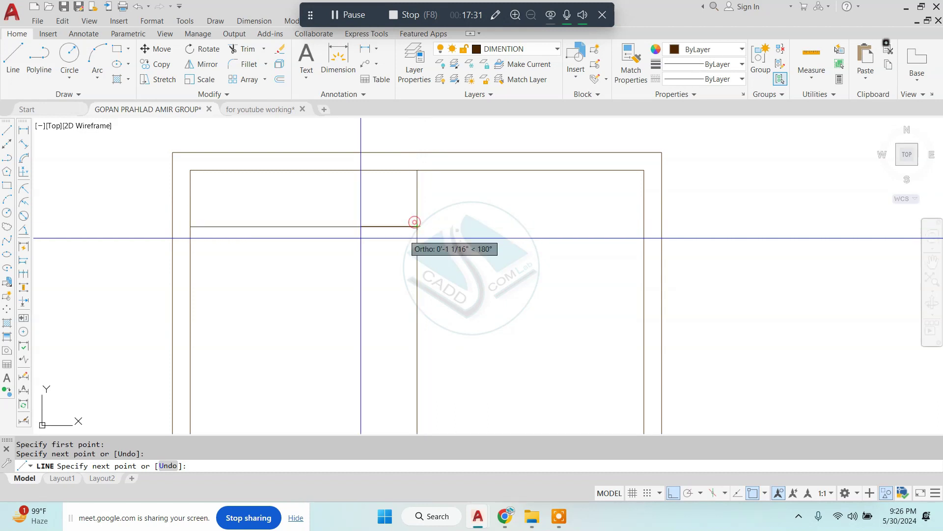
{"action": "key", "text": "Escape"}
{"action": "left_click_drag", "start_coordinate": [415, 219], "coordinate": [310, 270]}
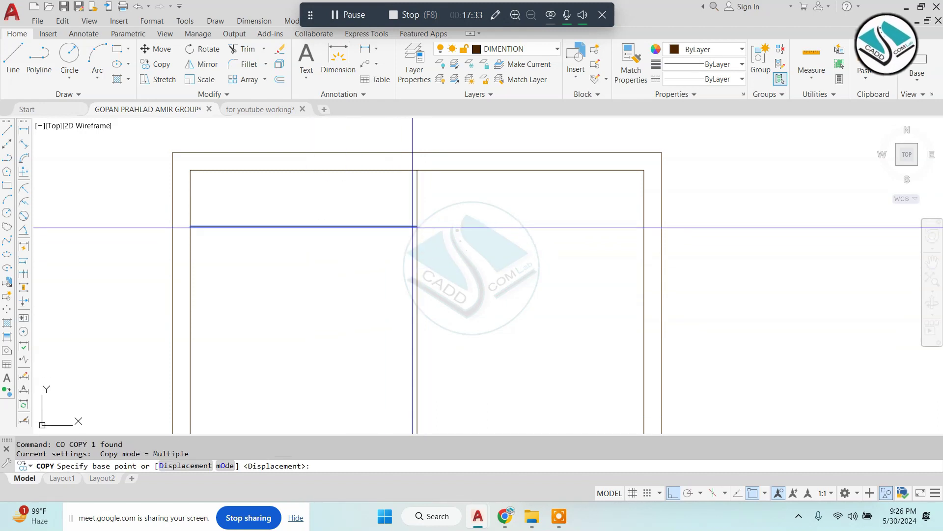
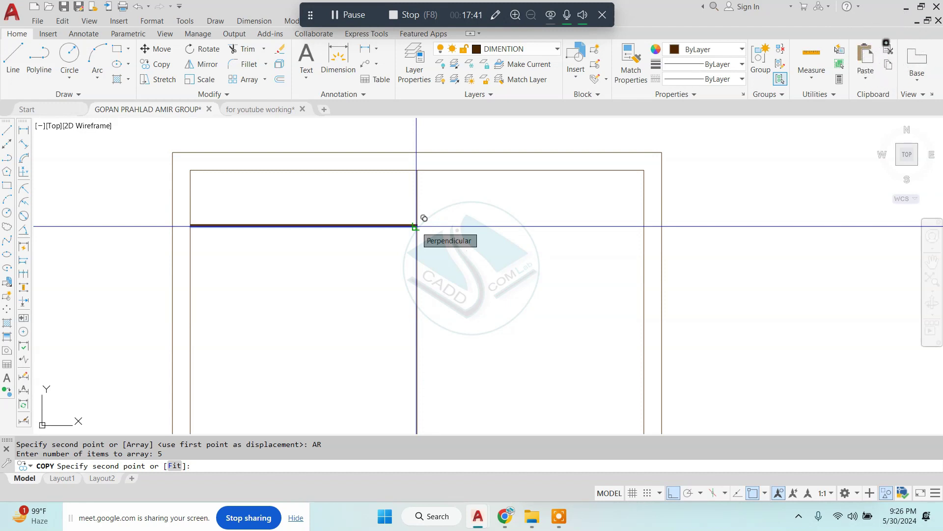
Step: Fit five evenly spaced horizontal copies of the line across the wall unit
{"action": "type", "text": "F"}
{"action": "key", "text": "Return"}
{"action": "scroll", "coordinate": [418, 245], "scroll_direction": "down", "scroll_amount": 2}
{"action": "scroll", "coordinate": [421, 273], "scroll_direction": "up", "scroll_amount": 2}
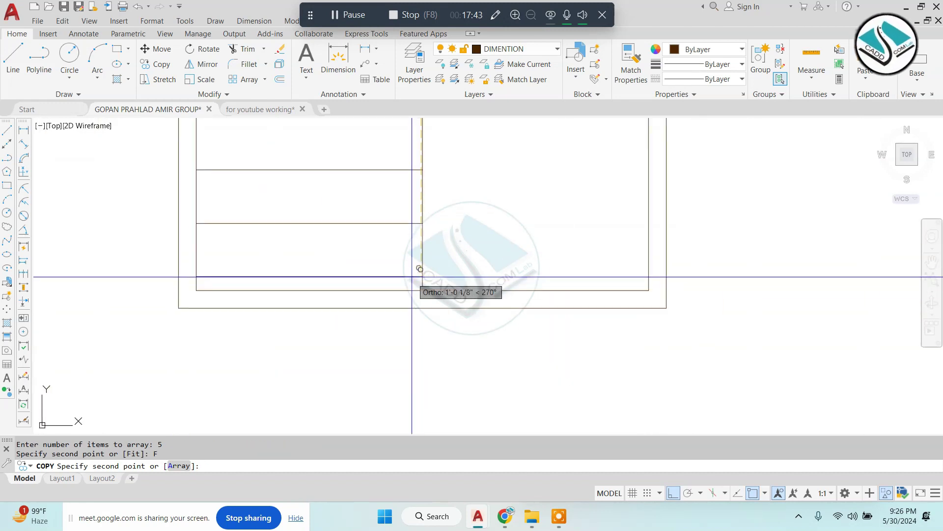
{"action": "left_click", "coordinate": [412, 277]}
{"action": "scroll", "coordinate": [420, 278], "scroll_direction": "down", "scroll_amount": 3}
{"action": "key", "text": "Escape"}
{"action": "type", "text": "REC"}
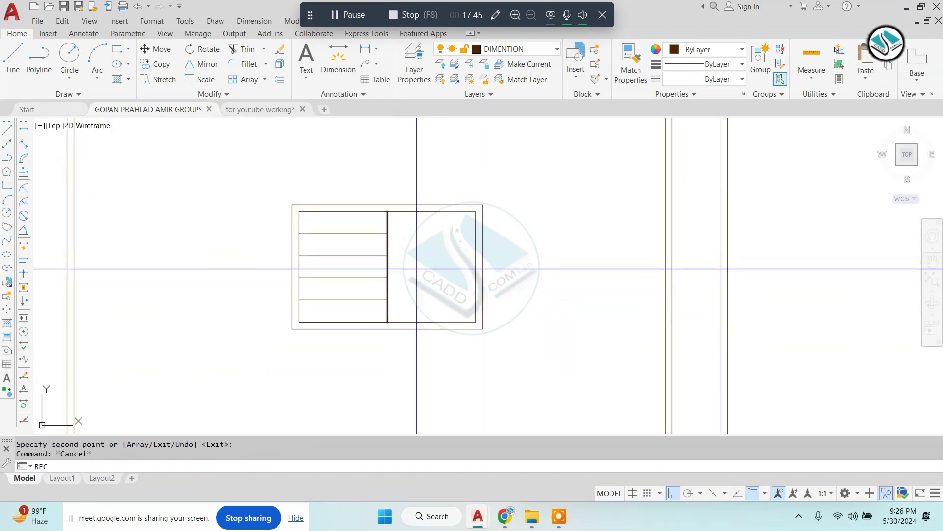
Step: Draw a square beside the stacked lines and offset it inward by 1
{"action": "key", "text": "Return"}
{"action": "scroll", "coordinate": [416, 269], "scroll_direction": "up", "scroll_amount": 2}
{"action": "left_click", "coordinate": [394, 211]}
{"action": "left_click", "coordinate": [484, 313]}
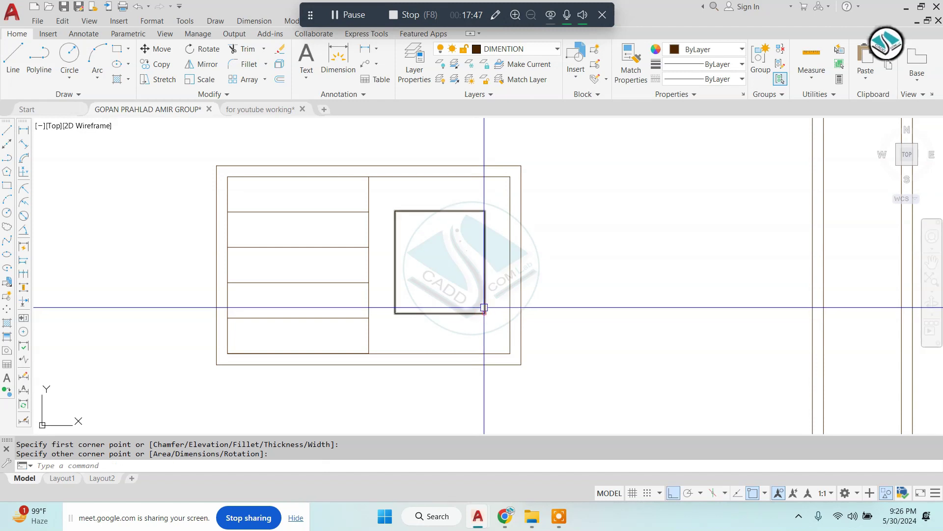
{"action": "type", "text": "o"}
{"action": "key", "text": "Return"}
{"action": "type", "text": "1"}
{"action": "key", "text": "Return"}
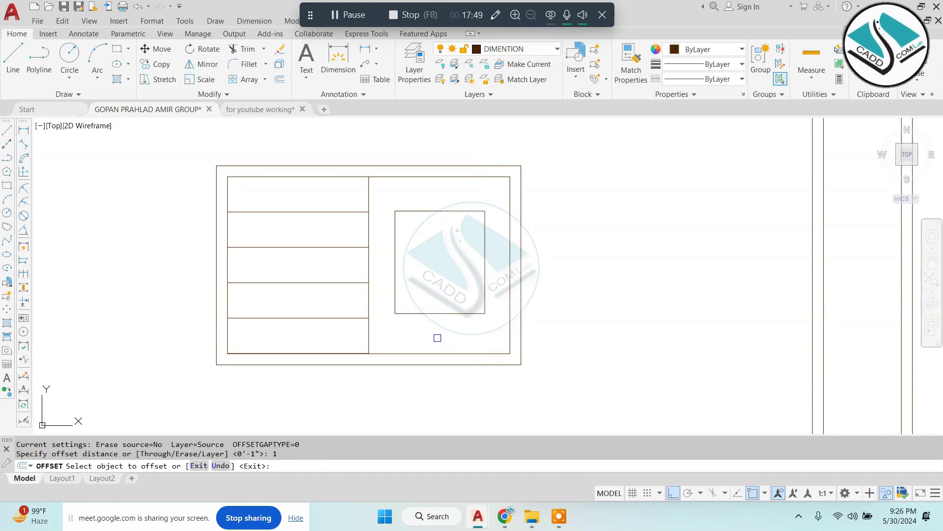
{"action": "left_click", "coordinate": [427, 212]}
{"action": "left_click", "coordinate": [437, 246]}
Step: Draw a circle inside the inner square and a line from its top to the centre
{"action": "key", "text": "Return"}
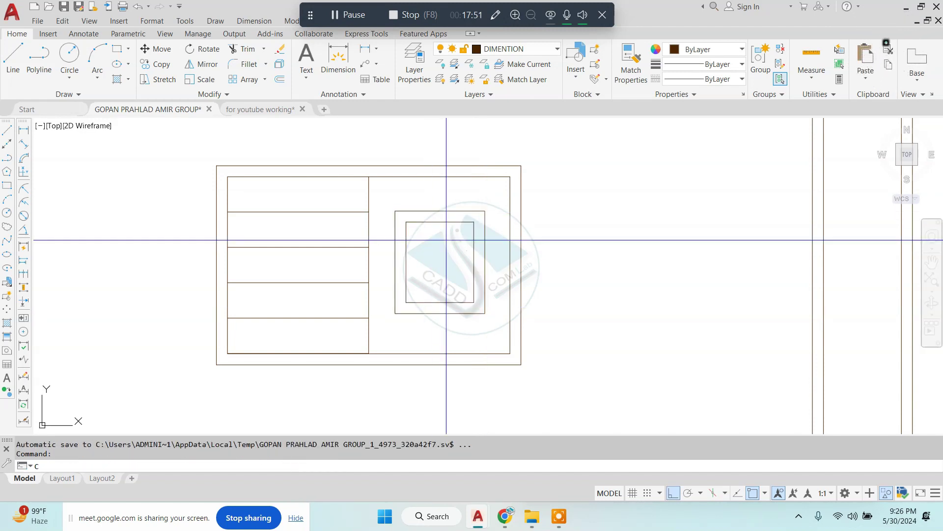
{"action": "scroll", "coordinate": [447, 239], "scroll_direction": "up", "scroll_amount": 2}
{"action": "type", "text": "c"}
{"action": "key", "text": "Return"}
{"action": "left_click", "coordinate": [433, 280]}
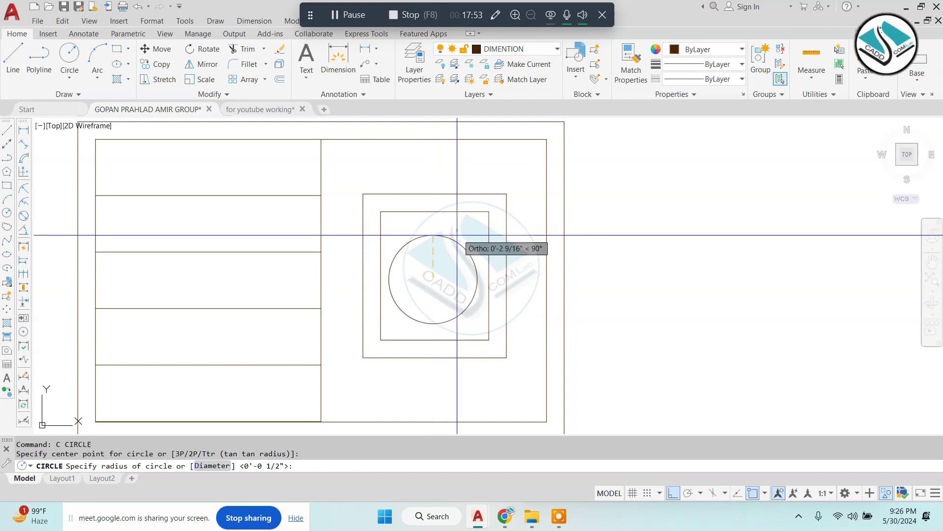
{"action": "left_click", "coordinate": [457, 247]}
{"action": "type", "text": "L"}
{"action": "key", "text": "Return"}
{"action": "scroll", "coordinate": [454, 273], "scroll_direction": "up", "scroll_amount": 4}
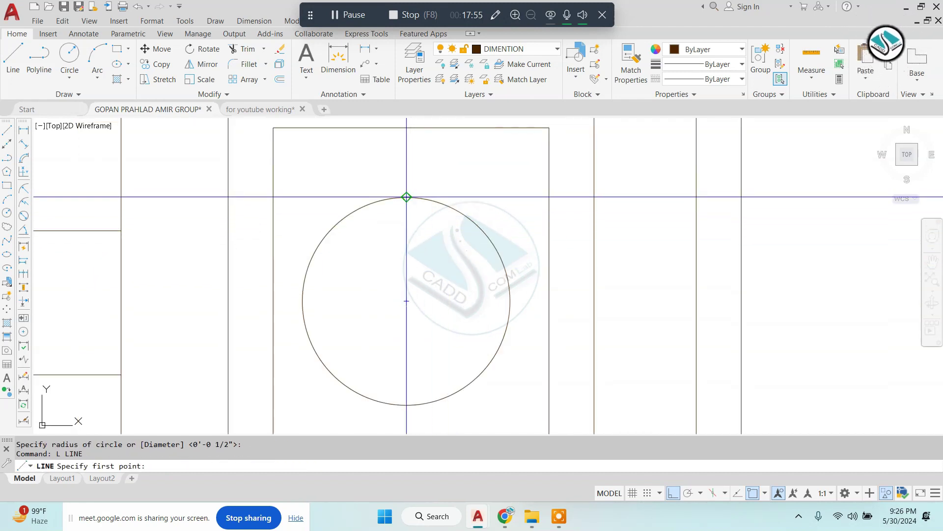
{"action": "left_click", "coordinate": [406, 198]}
{"action": "left_click", "coordinate": [406, 300]}
{"action": "left_click", "coordinate": [511, 302]}
{"action": "key", "text": "Escape"}
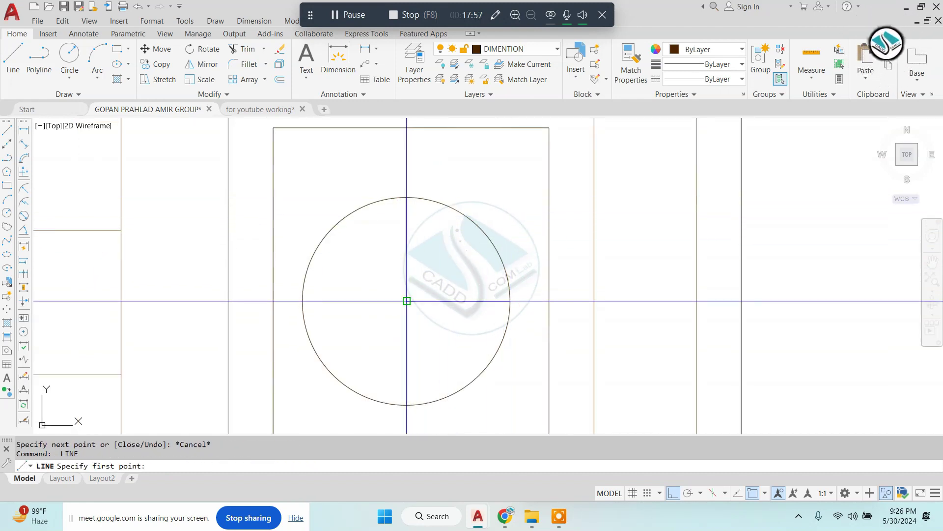
Step: Add three spokes from the circle's centre to its lower-left, upper-left and bottom edges
{"action": "key", "text": "Return"}
{"action": "left_click", "coordinate": [406, 301]}
{"action": "left_click", "coordinate": [346, 384]}
{"action": "key", "text": "Escape"}
{"action": "key", "text": "Return"}
{"action": "left_click", "coordinate": [404, 302]}
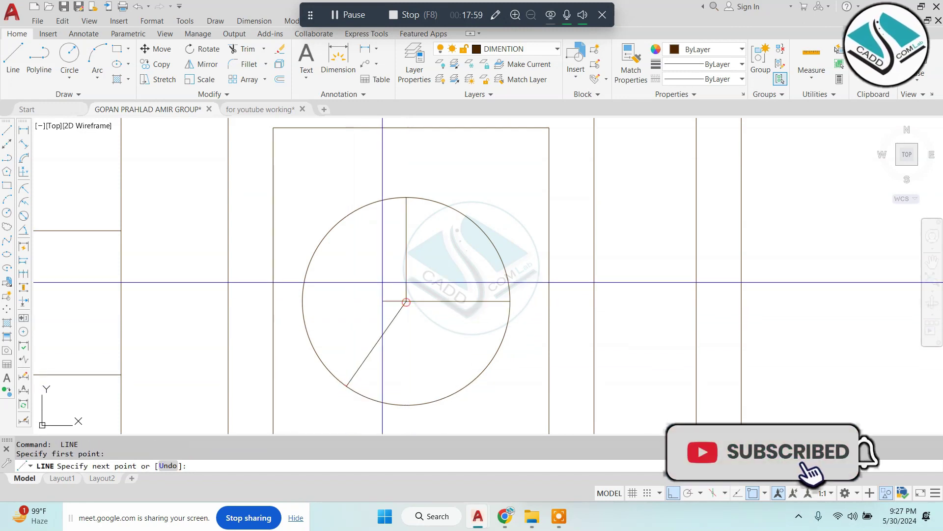
{"action": "left_click", "coordinate": [328, 231]}
{"action": "key", "text": "Escape"}
{"action": "key", "text": "Return"}
{"action": "left_click", "coordinate": [403, 302]}
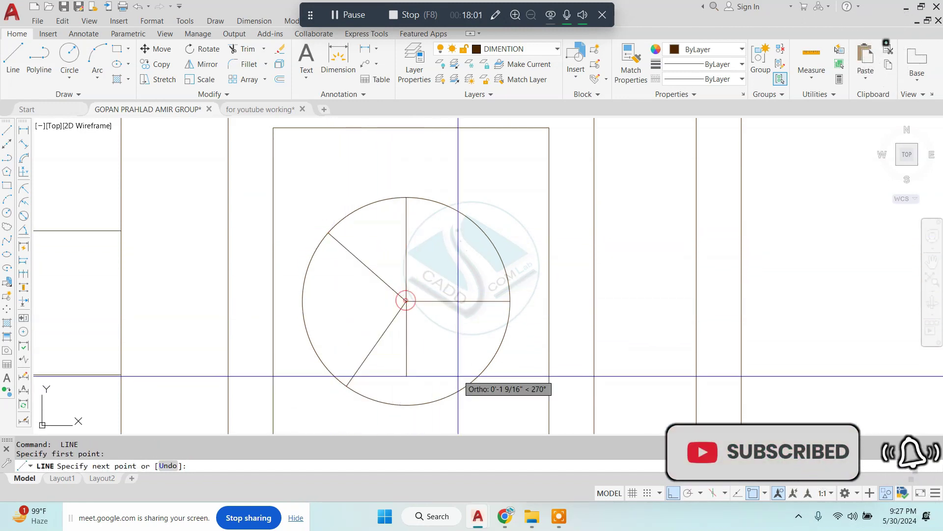
{"action": "left_click", "coordinate": [463, 388]}
{"action": "key", "text": "Escape"}
{"action": "scroll", "coordinate": [505, 281], "scroll_direction": "down", "scroll_amount": 8}
Step: Start a vertical construction line, then attempt an offset and cancel it
{"action": "key", "text": "Escape"}
{"action": "scroll", "coordinate": [535, 288], "scroll_direction": "down", "scroll_amount": 3}
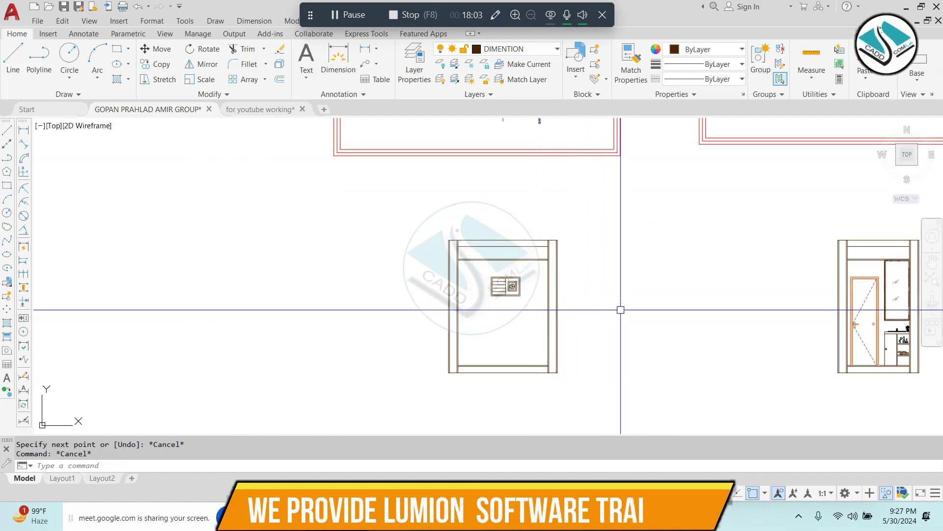
{"action": "scroll", "coordinate": [472, 280], "scroll_direction": "down", "scroll_amount": 3}
{"action": "scroll", "coordinate": [426, 234], "scroll_direction": "up", "scroll_amount": 5}
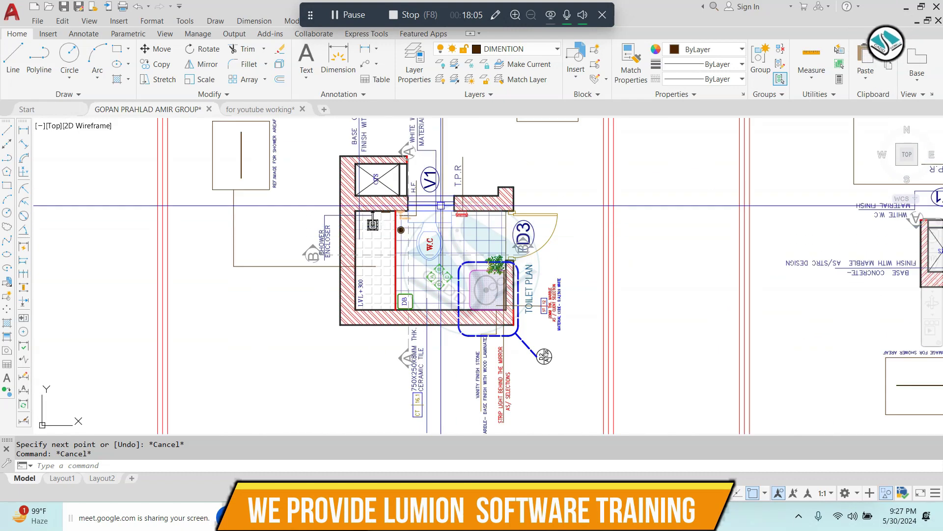
{"action": "scroll", "coordinate": [426, 234], "scroll_direction": "up", "scroll_amount": 3}
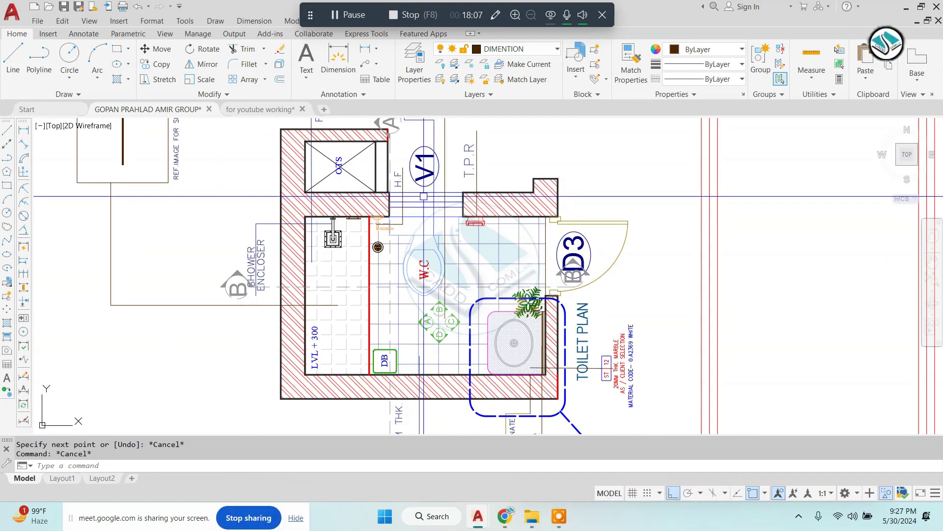
{"action": "type", "text": "XL"}
{"action": "key", "text": "Return"}
{"action": "type", "text": "v"}
{"action": "key", "text": "Return"}
{"action": "scroll", "coordinate": [372, 216], "scroll_direction": "up", "scroll_amount": 4}
{"action": "scroll", "coordinate": [364, 216], "scroll_direction": "up", "scroll_amount": 3}
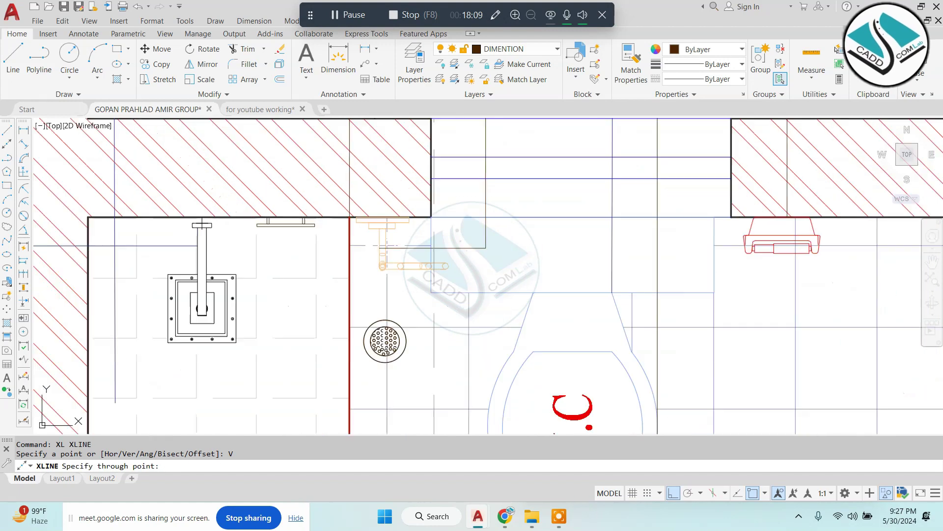
{"action": "scroll", "coordinate": [347, 212], "scroll_direction": "up", "scroll_amount": 2}
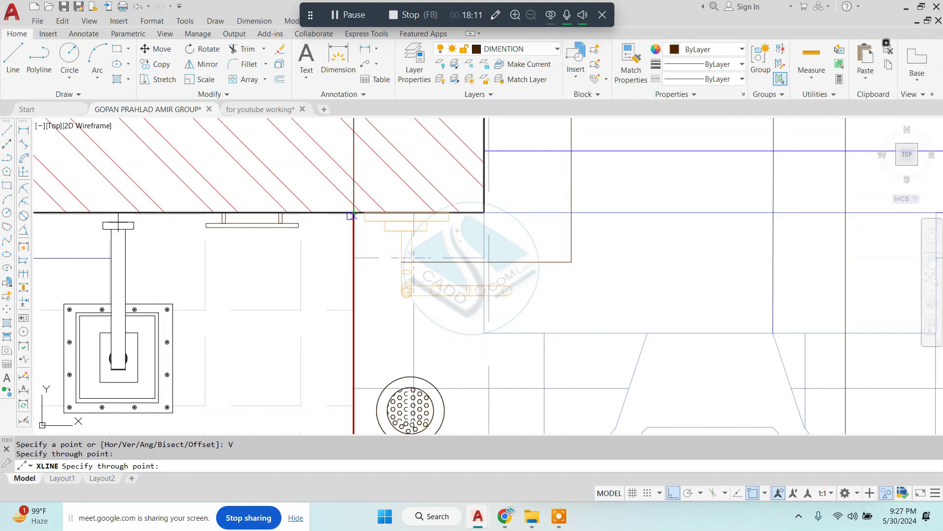
{"action": "left_click", "coordinate": [357, 219]}
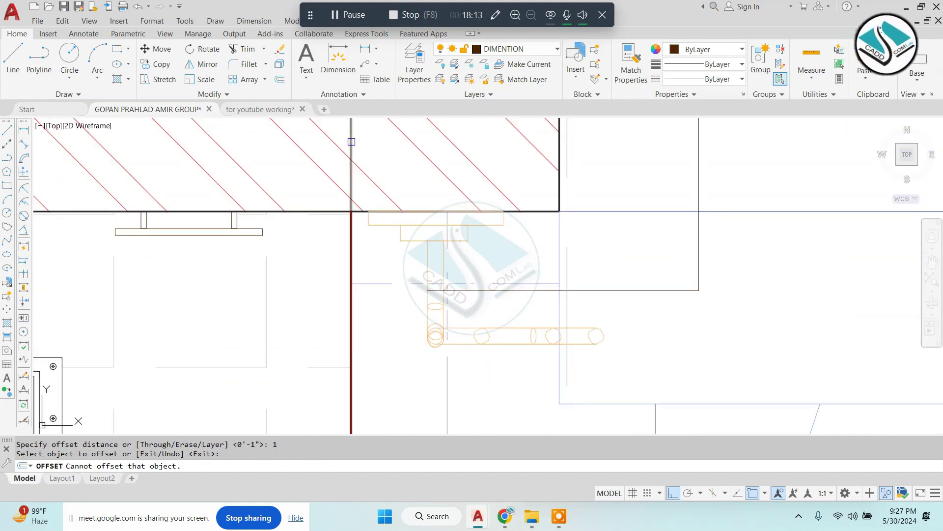
{"action": "left_click", "coordinate": [295, 160]}
{"action": "scroll", "coordinate": [420, 272], "scroll_direction": "down", "scroll_amount": 4}
{"action": "key", "text": "Escape"}
{"action": "scroll", "coordinate": [466, 186], "scroll_direction": "down", "scroll_amount": 5}
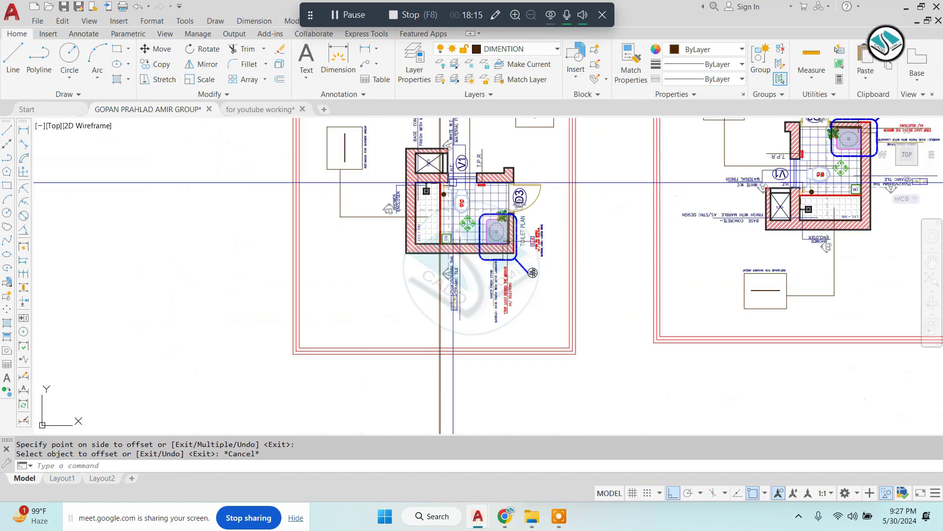
Step: Bring the shelf elevation into view and trim the extra lines in the panel symbol
{"action": "middle_click_drag", "start_coordinate": [459, 373], "coordinate": [442, 227]}
{"action": "scroll", "coordinate": [459, 274], "scroll_direction": "up", "scroll_amount": 5}
{"action": "scroll", "coordinate": [441, 288], "scroll_direction": "up", "scroll_amount": 3}
{"action": "key", "text": "Escape"}
{"action": "type", "text": "tr"}
{"action": "key", "text": "Return"}
{"action": "key", "text": "Return"}
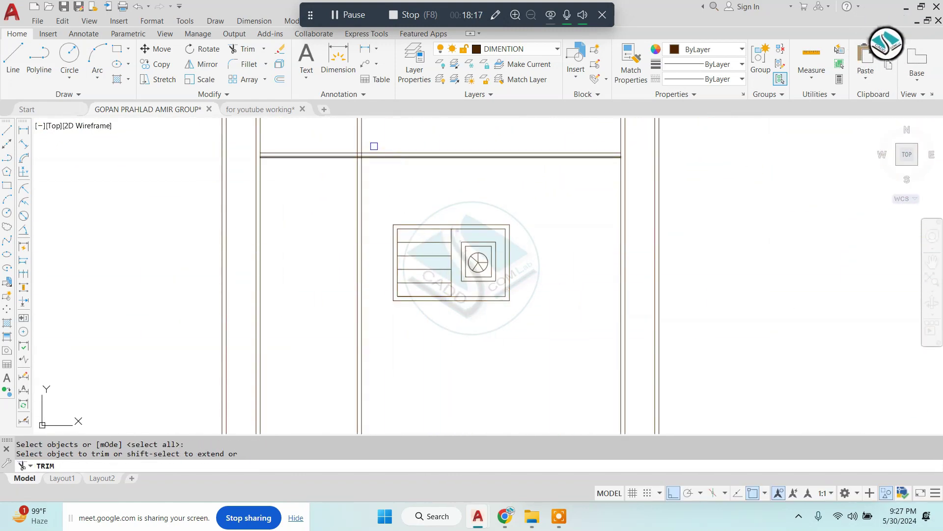
{"action": "scroll", "coordinate": [371, 194], "scroll_direction": "up", "scroll_amount": 3}
{"action": "scroll", "coordinate": [431, 297], "scroll_direction": "up", "scroll_amount": 3}
{"action": "left_click", "coordinate": [438, 260]}
{"action": "scroll", "coordinate": [434, 341], "scroll_direction": "down", "scroll_amount": 3}
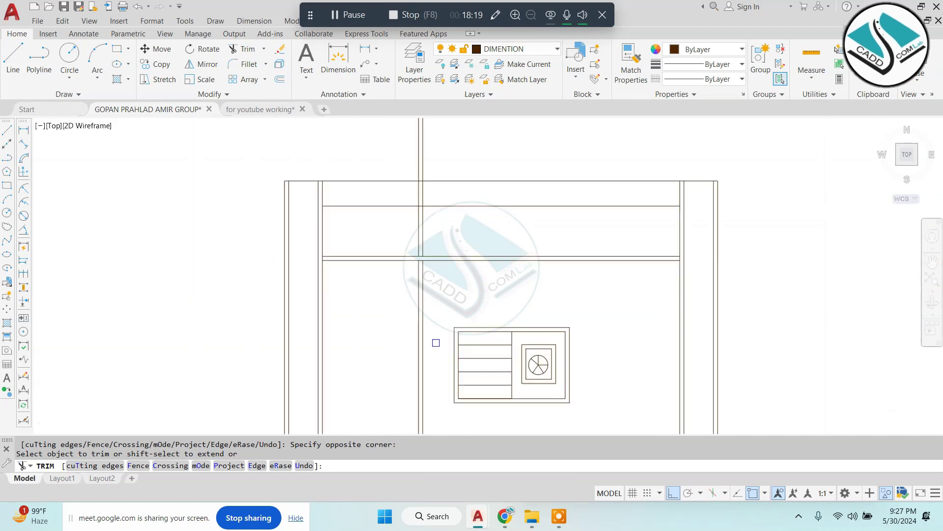
{"action": "scroll", "coordinate": [407, 353], "scroll_direction": "down", "scroll_amount": 2}
{"action": "scroll", "coordinate": [406, 354], "scroll_direction": "up", "scroll_amount": 3}
{"action": "scroll", "coordinate": [431, 265], "scroll_direction": "up", "scroll_amount": 3}
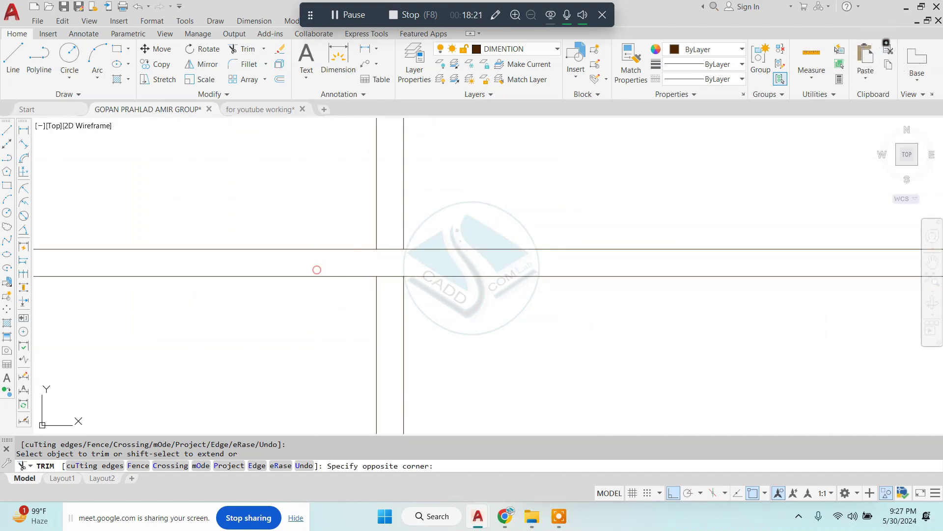
{"action": "key", "text": "Escape"}
Step: Window-select the two stray lines and erase them
{"action": "scroll", "coordinate": [469, 362], "scroll_direction": "down", "scroll_amount": 3}
{"action": "left_click", "coordinate": [468, 223]}
{"action": "left_click", "coordinate": [383, 244]}
{"action": "key", "text": "e"}
{"action": "key", "text": "Return"}
{"action": "scroll", "coordinate": [425, 372], "scroll_direction": "up", "scroll_amount": 4}
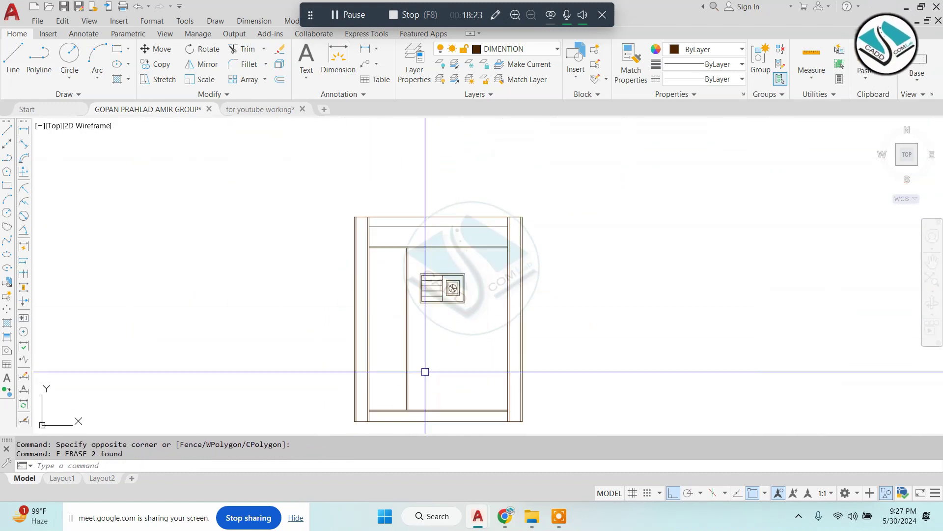
{"action": "key", "text": "Escape"}
Step: Finish the vertical construction lines across the toilet plan's shower wall, then clear the selection
{"action": "scroll", "coordinate": [431, 362], "scroll_direction": "down", "scroll_amount": 3}
{"action": "scroll", "coordinate": [421, 201], "scroll_direction": "up", "scroll_amount": 3}
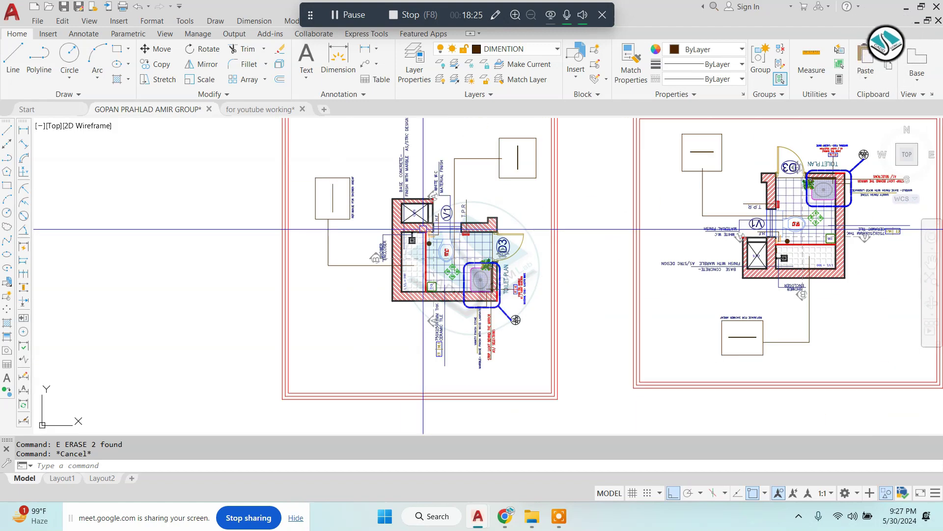
{"action": "scroll", "coordinate": [416, 235], "scroll_direction": "up", "scroll_amount": 2}
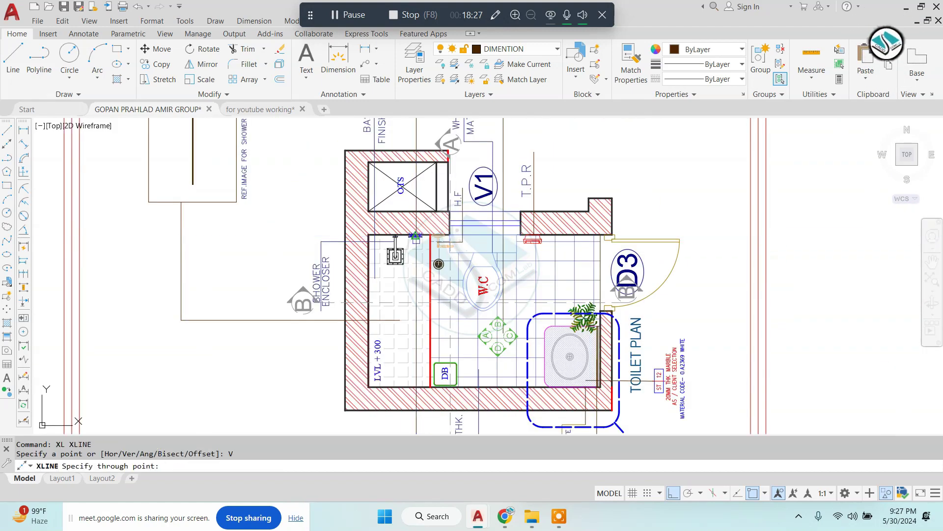
{"action": "scroll", "coordinate": [407, 240], "scroll_direction": "up", "scroll_amount": 5}
{"action": "scroll", "coordinate": [432, 170], "scroll_direction": "down", "scroll_amount": 3}
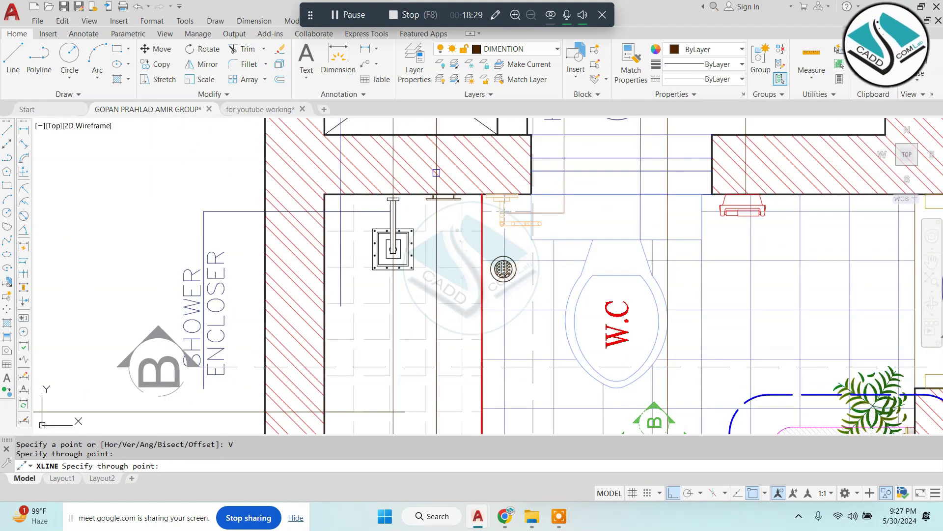
{"action": "scroll", "coordinate": [437, 211], "scroll_direction": "up", "scroll_amount": 5}
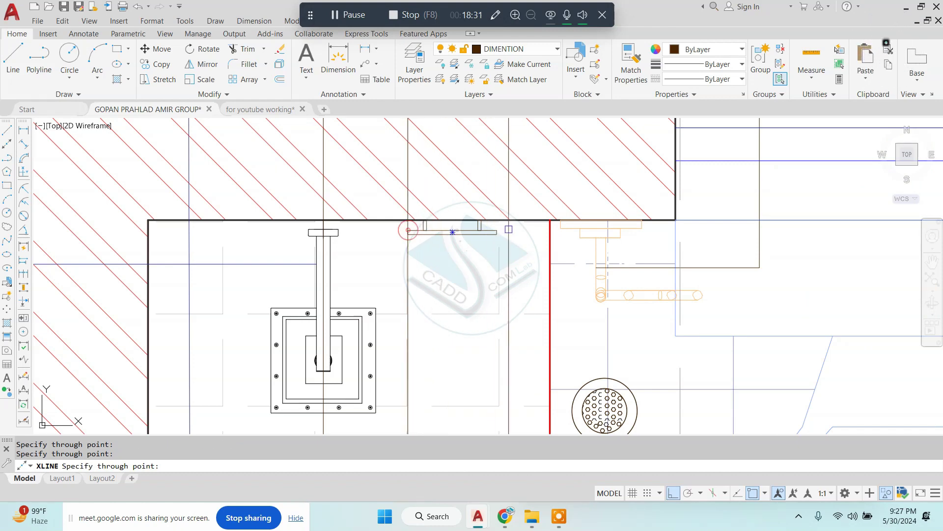
{"action": "scroll", "coordinate": [497, 231], "scroll_direction": "down", "scroll_amount": 3}
{"action": "scroll", "coordinate": [497, 231], "scroll_direction": "up", "scroll_amount": 4}
{"action": "key", "text": "Escape"}
{"action": "left_click", "coordinate": [468, 156]}
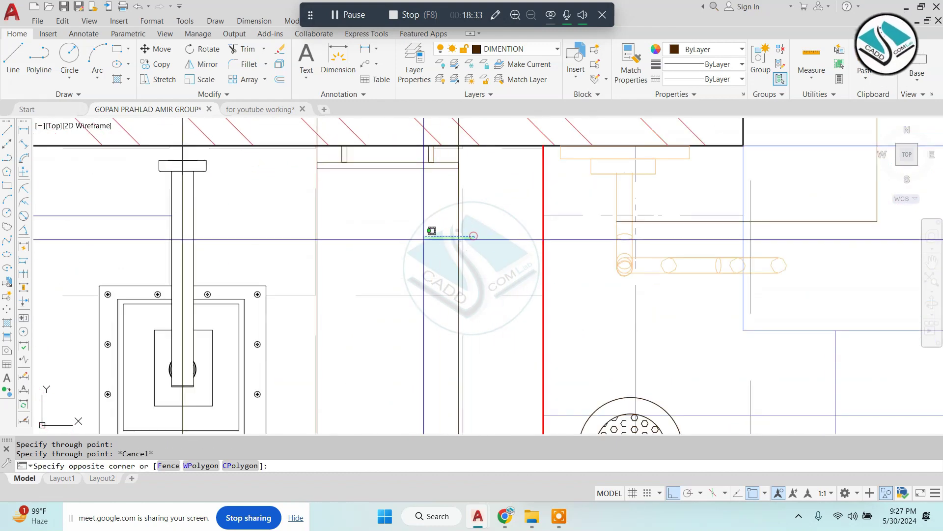
{"action": "left_click", "coordinate": [269, 246]}
{"action": "key", "text": "Escape"}
{"action": "key", "text": "Escape"}
{"action": "scroll", "coordinate": [269, 246], "scroll_direction": "down", "scroll_amount": 2}
{"action": "scroll", "coordinate": [433, 283], "scroll_direction": "up", "scroll_amount": 3}
Step: Select the two vertical guide lines and colour them blue
{"action": "scroll", "coordinate": [438, 255], "scroll_direction": "up", "scroll_amount": 3}
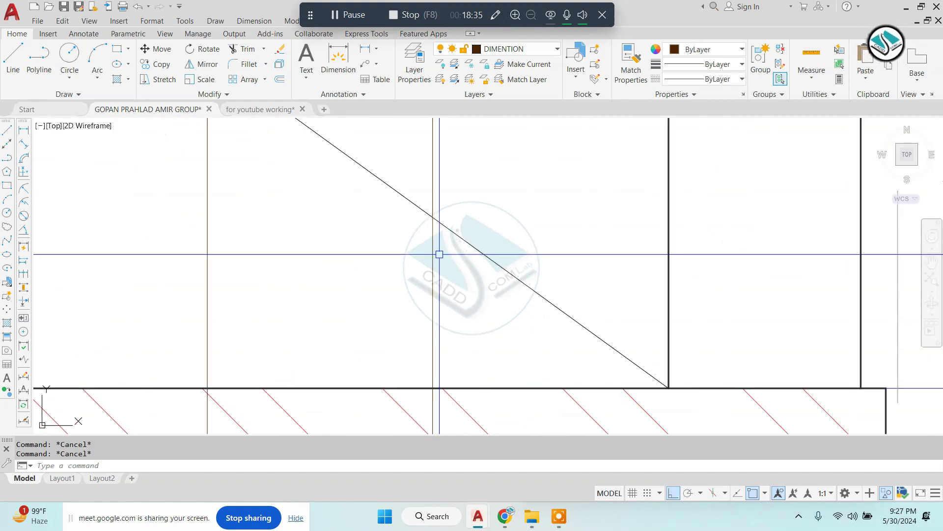
{"action": "left_click", "coordinate": [457, 274]}
{"action": "left_click", "coordinate": [187, 310]}
{"action": "left_click", "coordinate": [713, 49]}
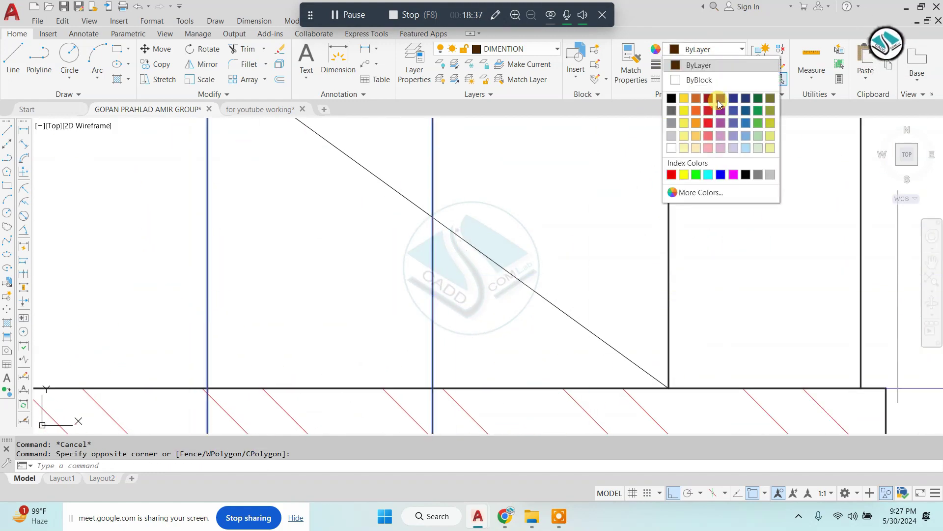
{"action": "left_click", "coordinate": [720, 174]}
{"action": "scroll", "coordinate": [473, 165], "scroll_direction": "down", "scroll_amount": 3}
{"action": "scroll", "coordinate": [474, 165], "scroll_direction": "up", "scroll_amount": 3}
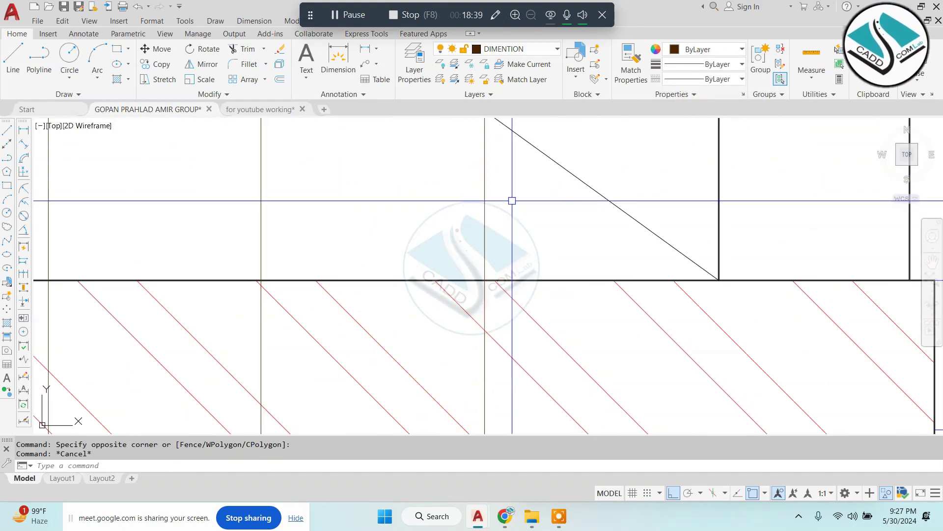
Step: Reset the lines to the layer colour, then make the construction line magenta
{"action": "left_click", "coordinate": [713, 49]}
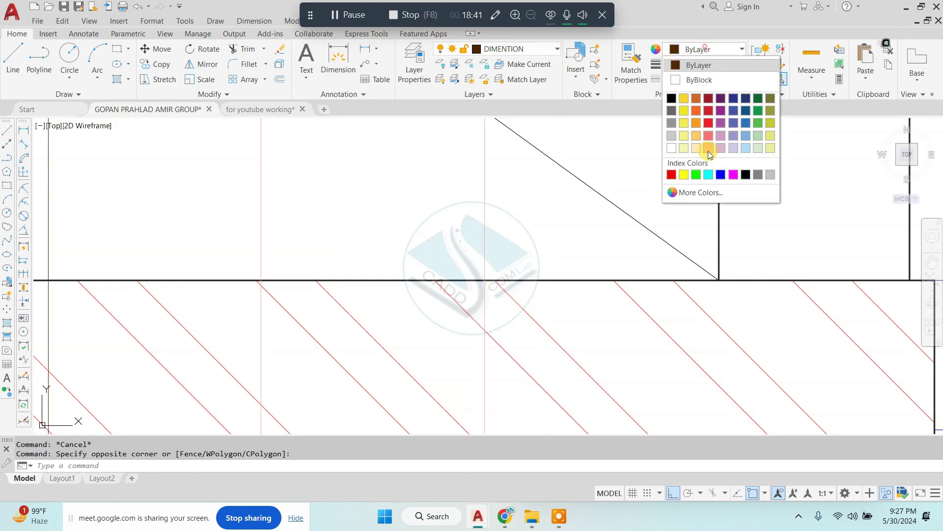
{"action": "left_click", "coordinate": [719, 175]}
{"action": "scroll", "coordinate": [719, 175], "scroll_direction": "down", "scroll_amount": 3}
{"action": "scroll", "coordinate": [467, 221], "scroll_direction": "up", "scroll_amount": 3}
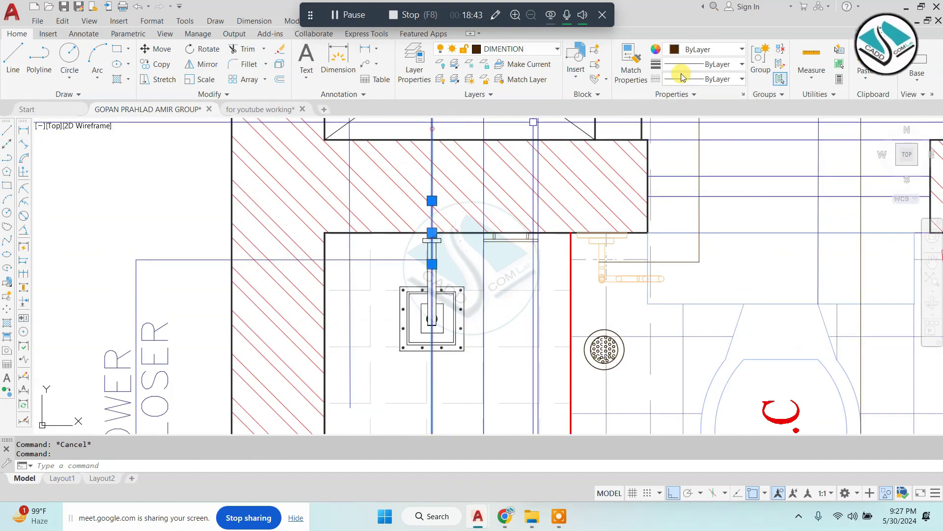
{"action": "left_click", "coordinate": [713, 49]}
{"action": "left_click", "coordinate": [719, 175]}
{"action": "key", "text": "Escape"}
{"action": "scroll", "coordinate": [253, 245], "scroll_direction": "down", "scroll_amount": 3}
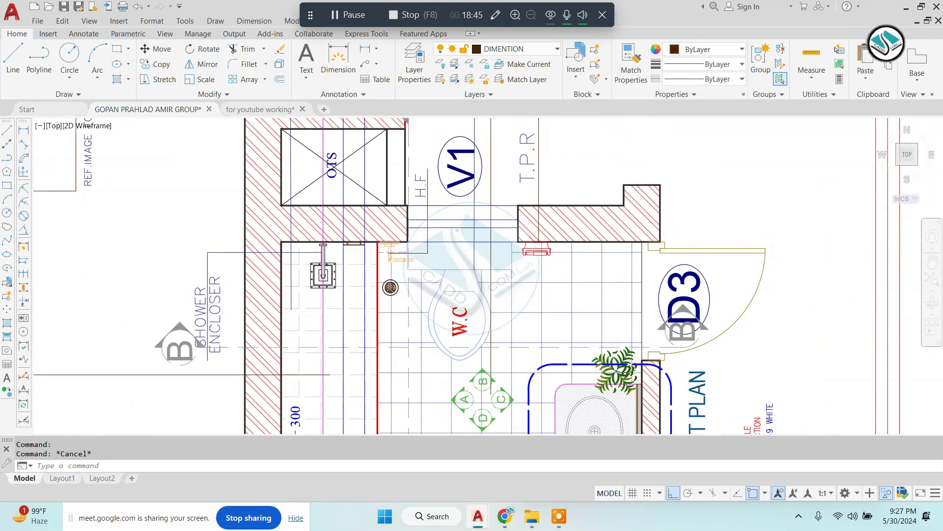
{"action": "scroll", "coordinate": [461, 233], "scroll_direction": "up", "scroll_amount": 2}
Step: Cancel a vertical construction line and pan over to the elevation drawings
{"action": "type", "text": "V"}
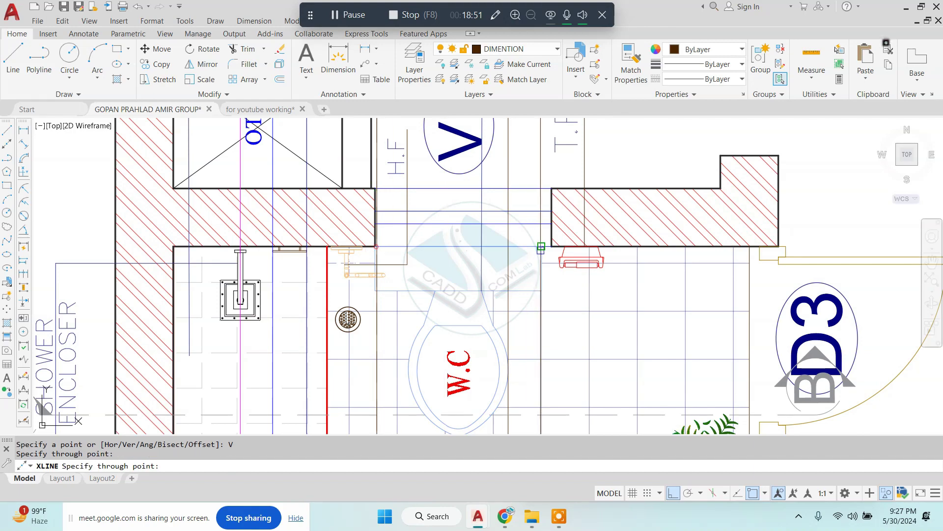
{"action": "key", "text": "Escape"}
{"action": "scroll", "coordinate": [541, 248], "scroll_direction": "down", "scroll_amount": 5}
{"action": "middle_click_drag", "start_coordinate": [541, 248], "coordinate": [705, 211]}
{"action": "scroll", "coordinate": [513, 255], "scroll_direction": "up", "scroll_amount": 3}
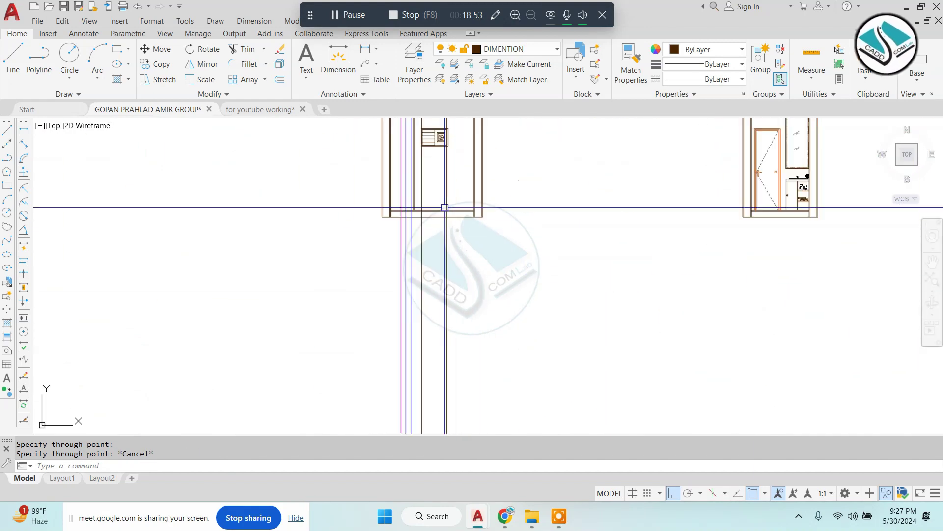
{"action": "scroll", "coordinate": [513, 256], "scroll_direction": "up", "scroll_amount": 2}
Step: Colour the two vertical construction lines on the elevation dark green
{"action": "left_click", "coordinate": [573, 305]}
{"action": "left_click", "coordinate": [386, 330]}
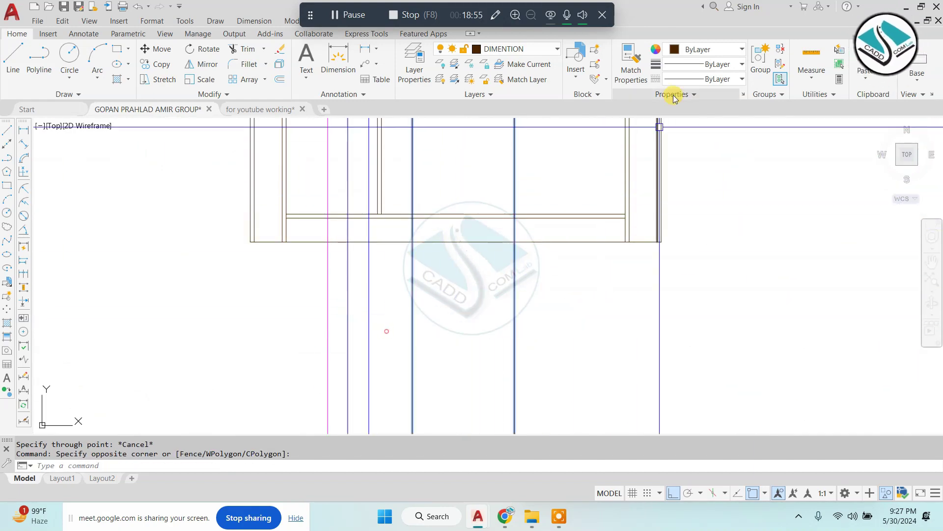
{"action": "left_click", "coordinate": [708, 52]}
{"action": "left_click", "coordinate": [760, 99]}
{"action": "key", "text": "Escape"}
{"action": "scroll", "coordinate": [448, 219], "scroll_direction": "down", "scroll_amount": 2}
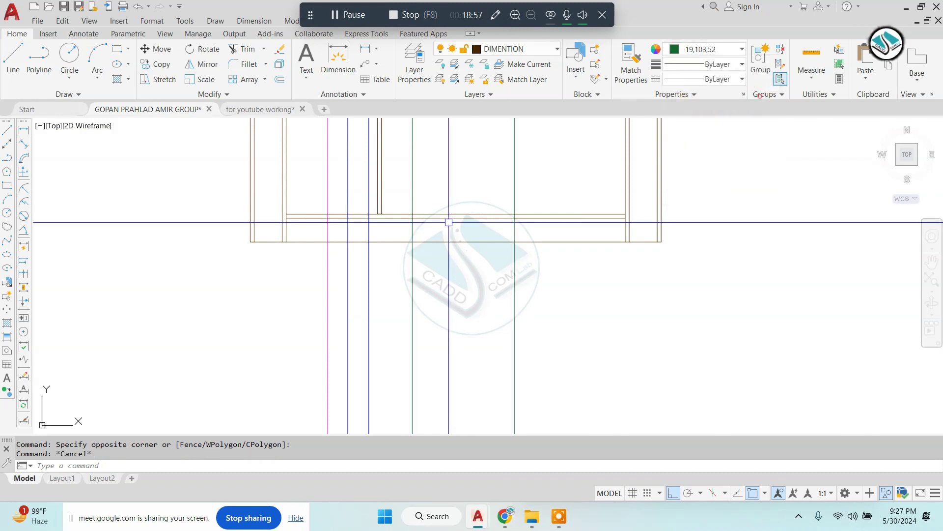
{"action": "scroll", "coordinate": [448, 219], "scroll_direction": "down", "scroll_amount": 3}
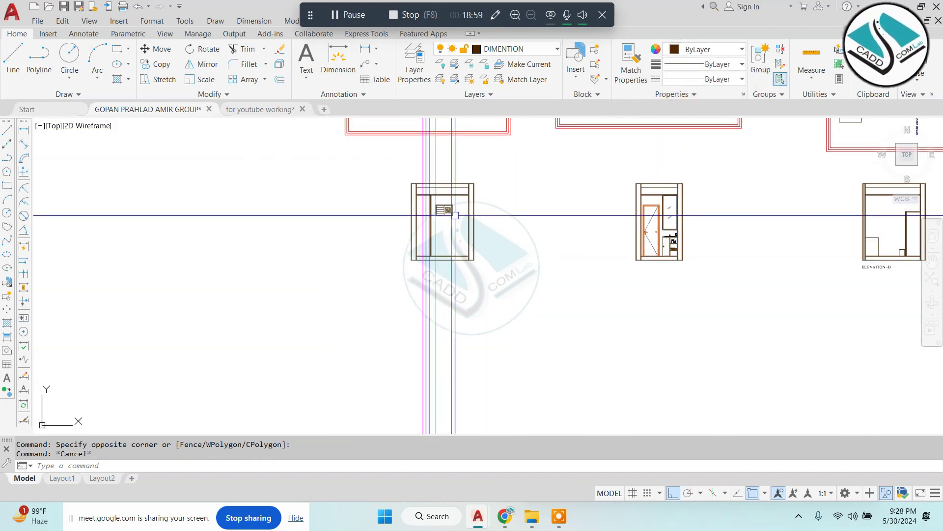
{"action": "scroll", "coordinate": [442, 209], "scroll_direction": "up", "scroll_amount": 3}
{"action": "scroll", "coordinate": [434, 205], "scroll_direction": "up", "scroll_amount": 3}
{"action": "scroll", "coordinate": [431, 200], "scroll_direction": "down", "scroll_amount": 5}
{"action": "scroll", "coordinate": [431, 197], "scroll_direction": "up", "scroll_amount": 4}
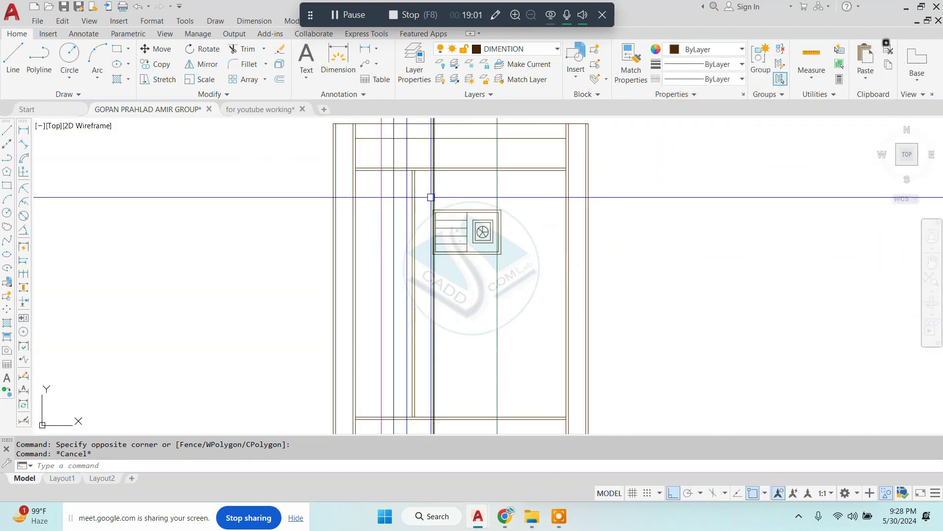
{"action": "type", "text": "RE"}
Step: Regenerate the display and draw the narrow glass shelf rectangle between the guide lines
{"action": "key", "text": "Return"}
{"action": "scroll", "coordinate": [412, 178], "scroll_direction": "up", "scroll_amount": 2}
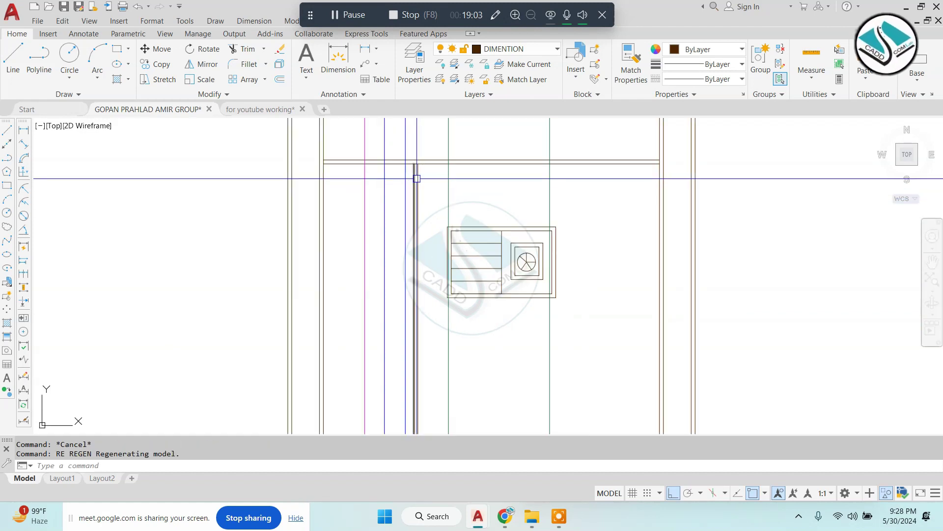
{"action": "scroll", "coordinate": [413, 178], "scroll_direction": "up", "scroll_amount": 2}
{"action": "scroll", "coordinate": [413, 179], "scroll_direction": "up", "scroll_amount": 2}
{"action": "type", "text": "REC"}
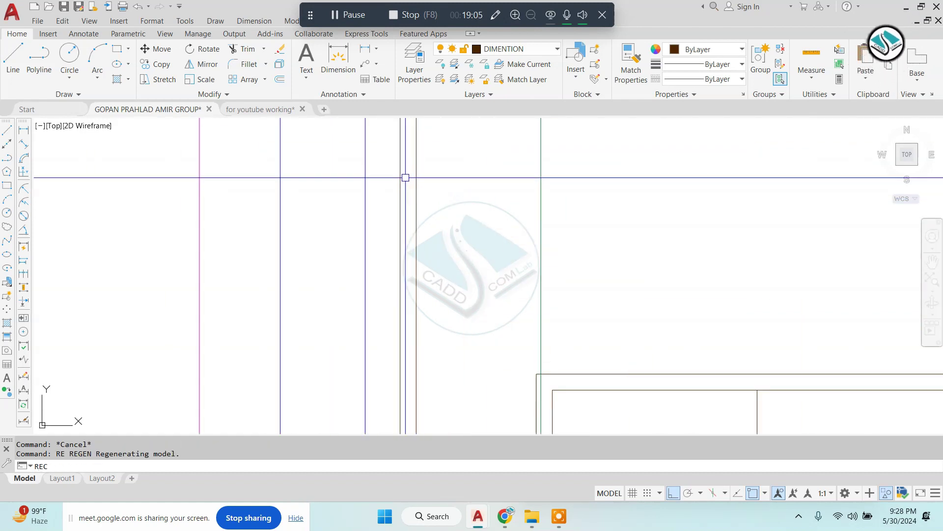
{"action": "key", "text": "Return"}
{"action": "scroll", "coordinate": [411, 167], "scroll_direction": "up", "scroll_amount": 2}
{"action": "scroll", "coordinate": [423, 163], "scroll_direction": "down", "scroll_amount": 3}
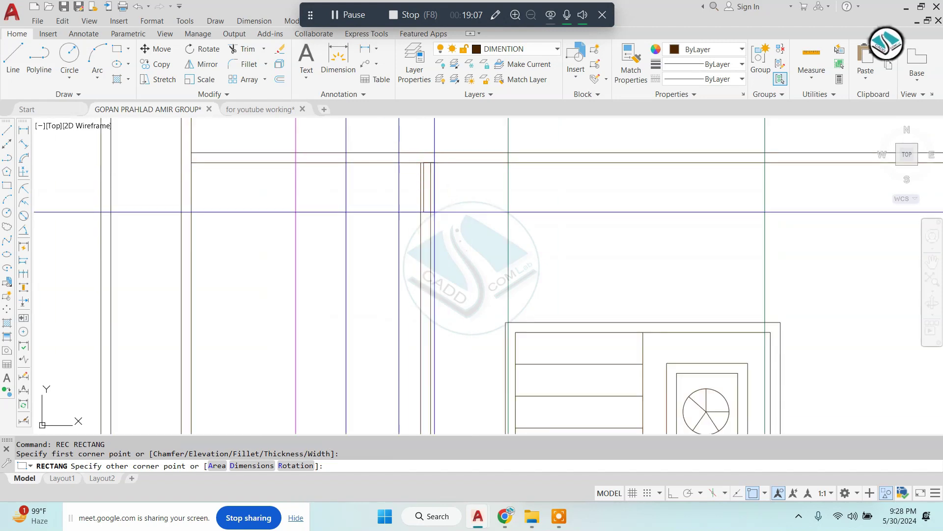
{"action": "scroll", "coordinate": [412, 246], "scroll_direction": "up", "scroll_amount": 3}
{"action": "scroll", "coordinate": [408, 315], "scroll_direction": "up", "scroll_amount": 2}
{"action": "left_click", "coordinate": [408, 321]}
{"action": "type", "text": "H"}
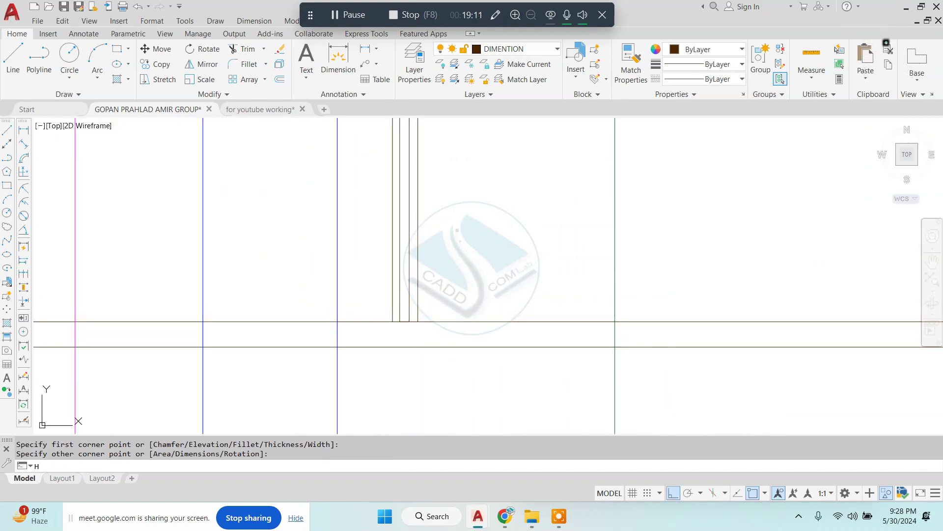
{"action": "key", "text": "Return"}
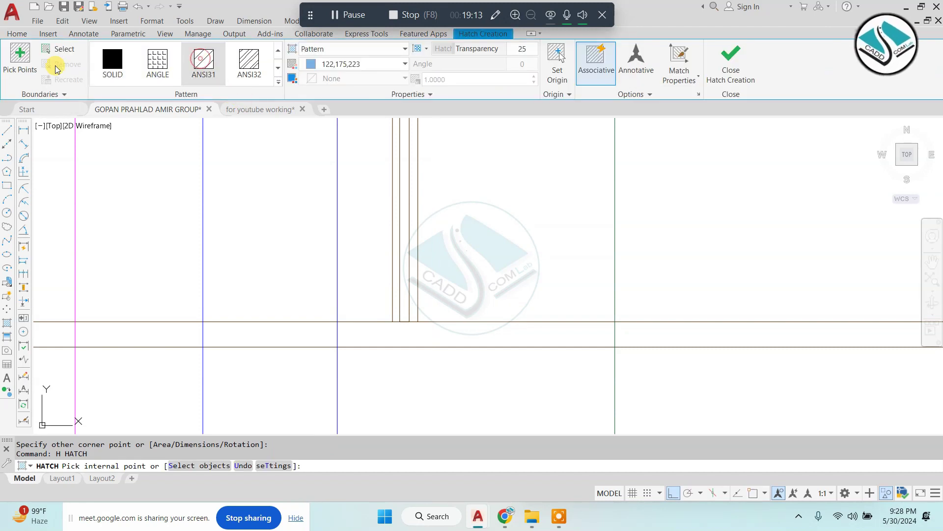
Step: Fill the narrow glass-shelf strip with ANSI31 hatch and close Hatch Creation
{"action": "left_click", "coordinate": [404, 200]}
{"action": "middle_click_drag", "start_coordinate": [453, 152], "coordinate": [426, 261]}
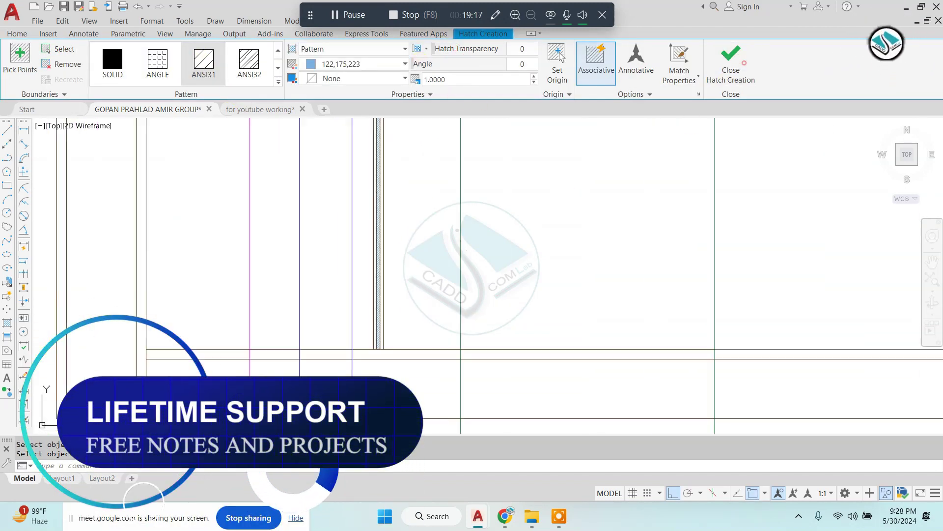
{"action": "left_click", "coordinate": [746, 68]}
{"action": "middle_click_drag", "start_coordinate": [430, 349], "coordinate": [378, 284]}
{"action": "scroll", "coordinate": [379, 189], "scroll_direction": "up", "scroll_amount": 2}
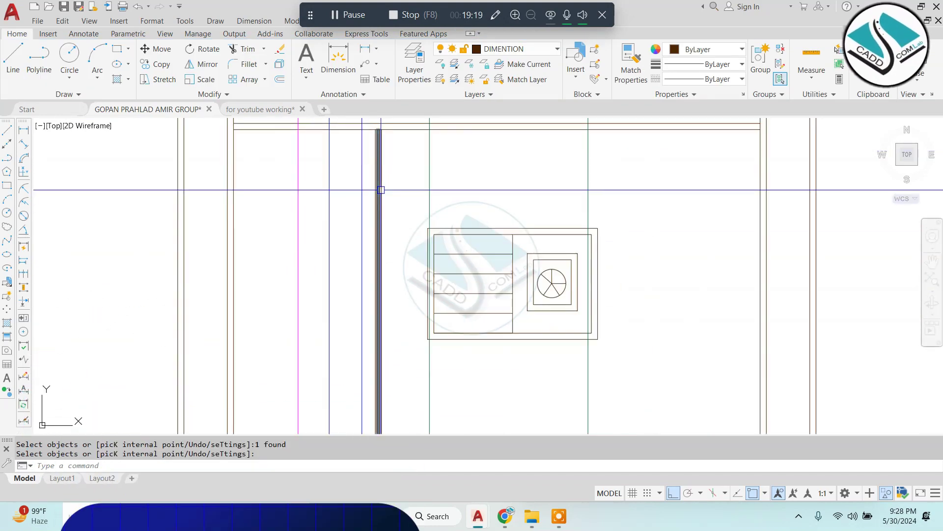
{"action": "key", "text": "Escape"}
{"action": "scroll", "coordinate": [394, 196], "scroll_direction": "down", "scroll_amount": 3}
{"action": "scroll", "coordinate": [394, 196], "scroll_direction": "down", "scroll_amount": 1}
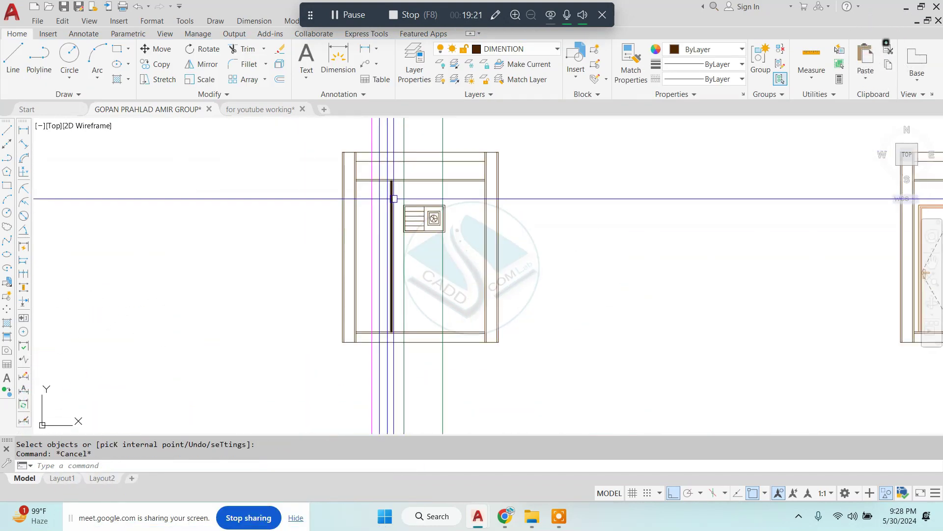
{"action": "scroll", "coordinate": [394, 199], "scroll_direction": "down", "scroll_amount": 3}
{"action": "scroll", "coordinate": [395, 199], "scroll_direction": "up", "scroll_amount": 1}
{"action": "scroll", "coordinate": [396, 199], "scroll_direction": "up", "scroll_amount": 1}
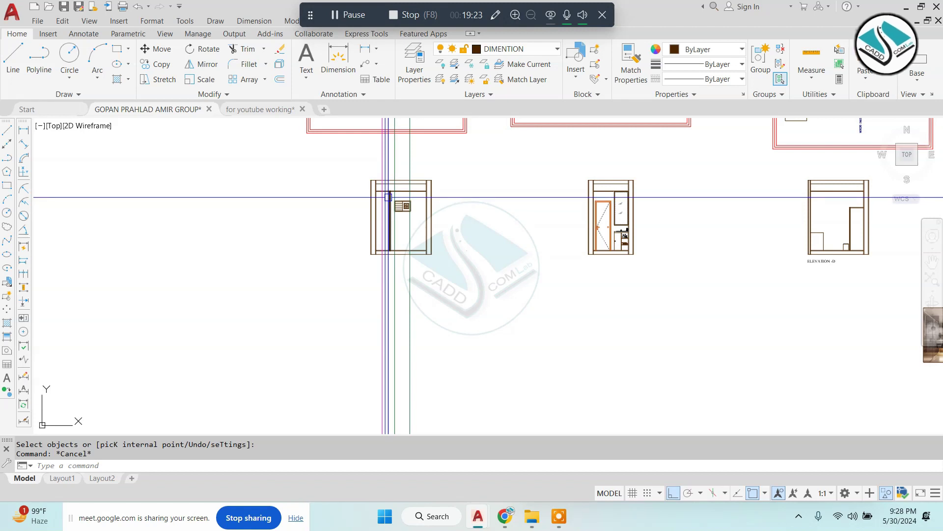
Step: Start a TRIM on the elevation using all edges, then cancel it
{"action": "type", "text": "tr"}
{"action": "key", "text": "Return"}
{"action": "key", "text": "Return"}
{"action": "scroll", "coordinate": [414, 201], "scroll_direction": "up", "scroll_amount": 4}
{"action": "key", "text": "Escape"}
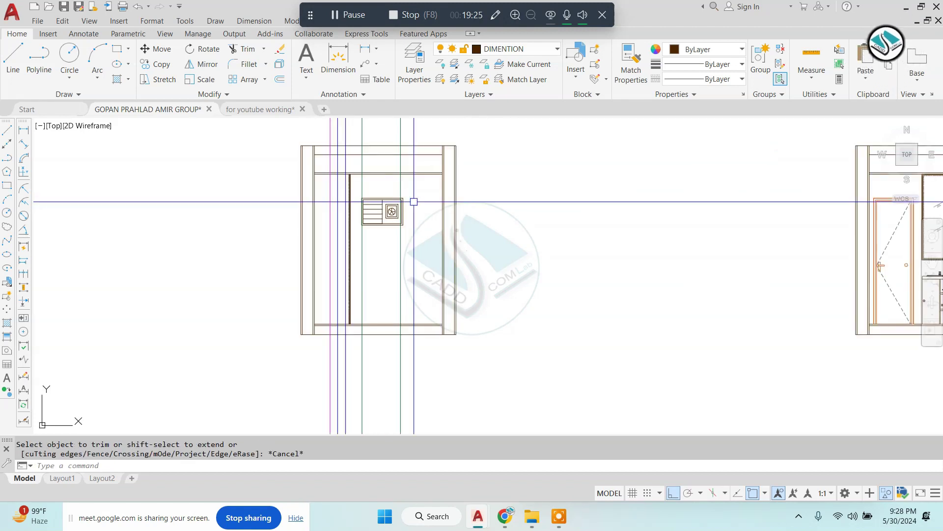
{"action": "scroll", "coordinate": [368, 196], "scroll_direction": "up", "scroll_amount": 3}
Step: Window-select the window symbol and begin a MOVE from a base point, then cancel
{"action": "left_click", "coordinate": [316, 192]}
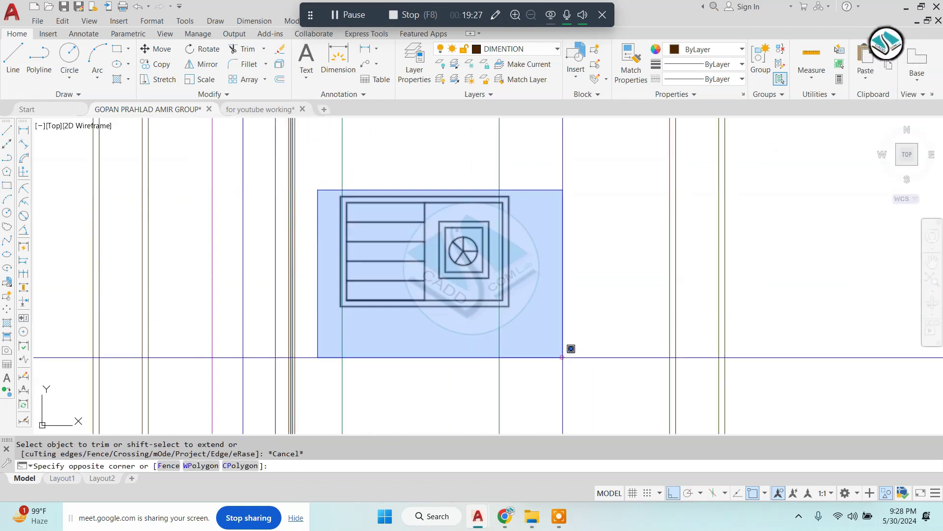
{"action": "left_click", "coordinate": [569, 348]}
{"action": "scroll", "coordinate": [568, 347], "scroll_direction": "down", "scroll_amount": 1}
{"action": "middle_click_drag", "start_coordinate": [568, 347], "coordinate": [472, 226]}
{"action": "scroll", "coordinate": [472, 226], "scroll_direction": "down", "scroll_amount": 3}
{"action": "type", "text": "m"}
{"action": "key", "text": "Return"}
{"action": "left_click", "coordinate": [715, 398]}
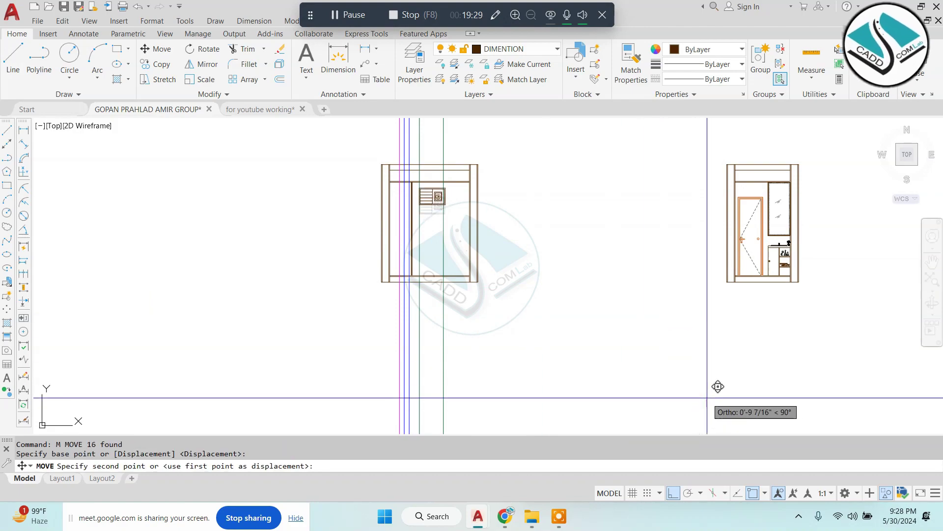
{"action": "key", "text": "Escape"}
{"action": "scroll", "coordinate": [613, 327], "scroll_direction": "down", "scroll_amount": 2}
{"action": "scroll", "coordinate": [530, 289], "scroll_direction": "down", "scroll_amount": 2}
Step: Erase the blue diagonal marking from the toilet section
{"action": "middle_click_drag", "start_coordinate": [530, 289], "coordinate": [404, 295]}
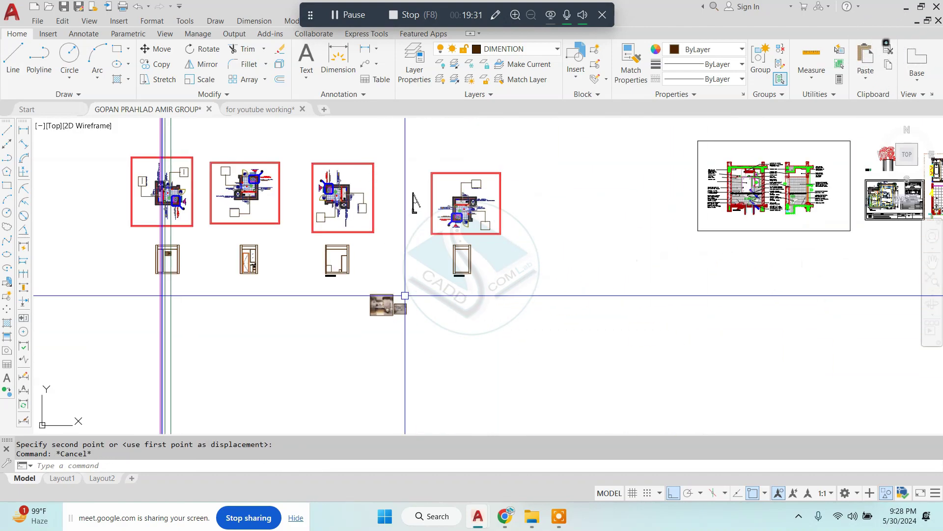
{"action": "scroll", "coordinate": [701, 233], "scroll_direction": "up", "scroll_amount": 2}
{"action": "scroll", "coordinate": [358, 221], "scroll_direction": "up", "scroll_amount": 4}
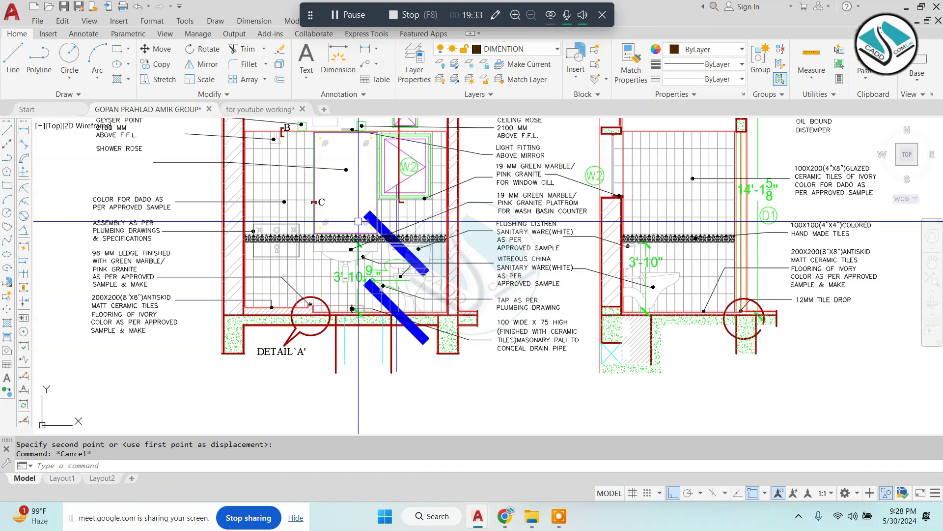
{"action": "scroll", "coordinate": [358, 222], "scroll_direction": "down", "scroll_amount": 3}
{"action": "scroll", "coordinate": [358, 200], "scroll_direction": "up", "scroll_amount": 2}
{"action": "scroll", "coordinate": [358, 192], "scroll_direction": "up", "scroll_amount": 3}
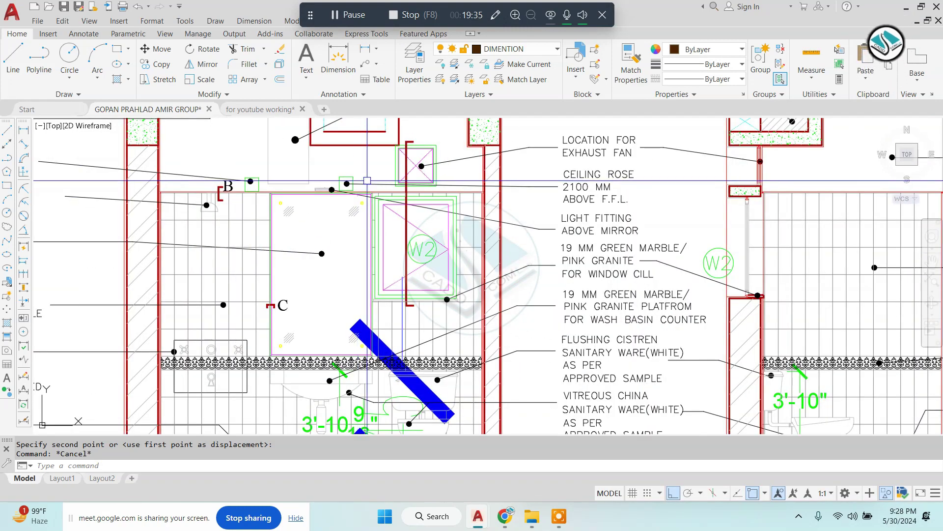
{"action": "scroll", "coordinate": [360, 278], "scroll_direction": "down", "scroll_amount": 2}
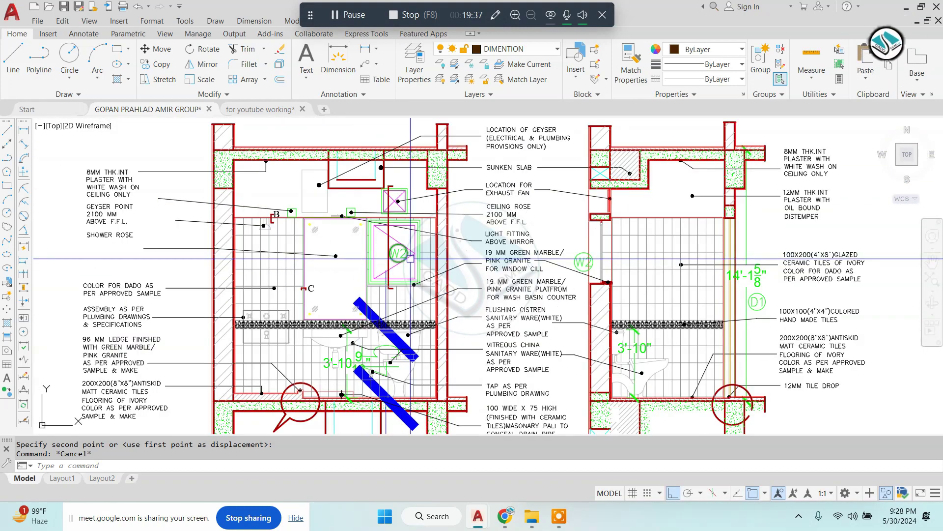
{"action": "scroll", "coordinate": [385, 271], "scroll_direction": "up", "scroll_amount": 2}
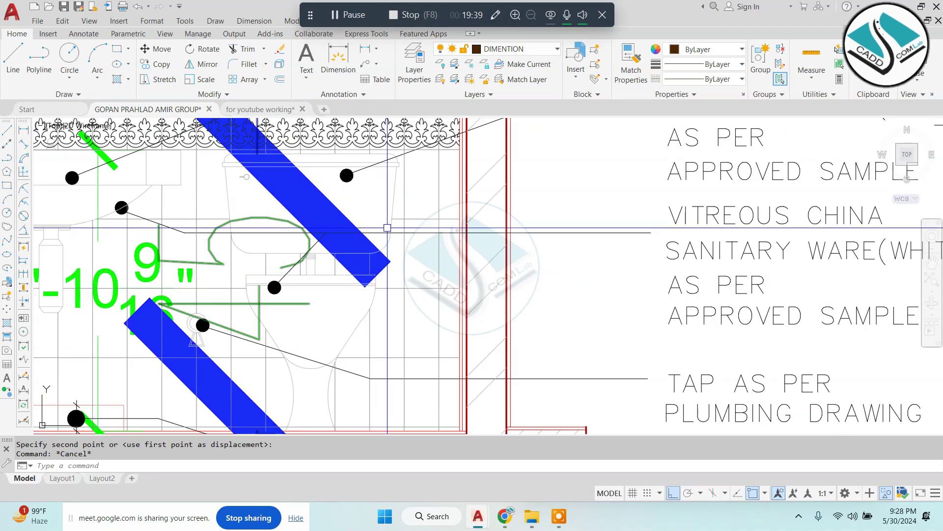
{"action": "left_click", "coordinate": [385, 271]}
{"action": "type", "text": "e"}
{"action": "key", "text": "Return"}
Step: Pan to the bath and WC sheets and try a window selection around the WC
{"action": "scroll", "coordinate": [323, 202], "scroll_direction": "down", "scroll_amount": 2}
{"action": "middle_click_drag", "start_coordinate": [324, 202], "coordinate": [341, 245]}
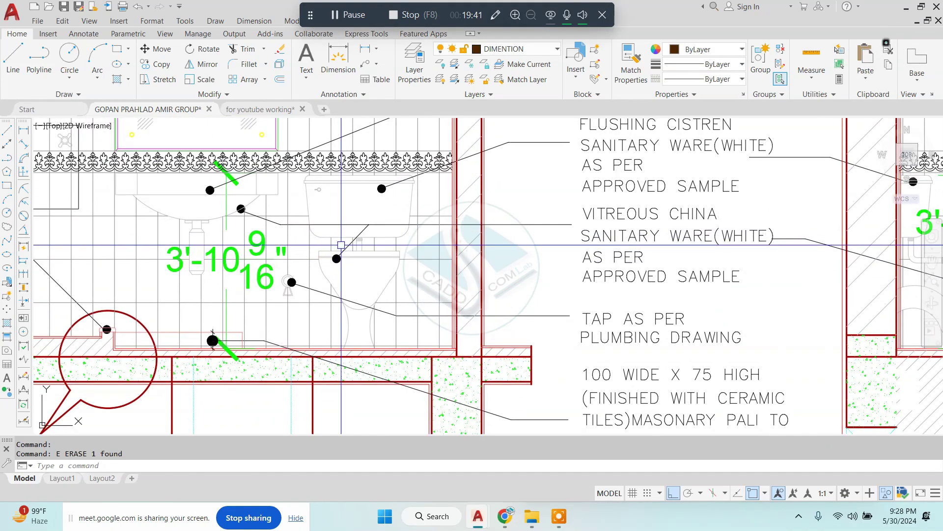
{"action": "scroll", "coordinate": [349, 243], "scroll_direction": "down", "scroll_amount": 2}
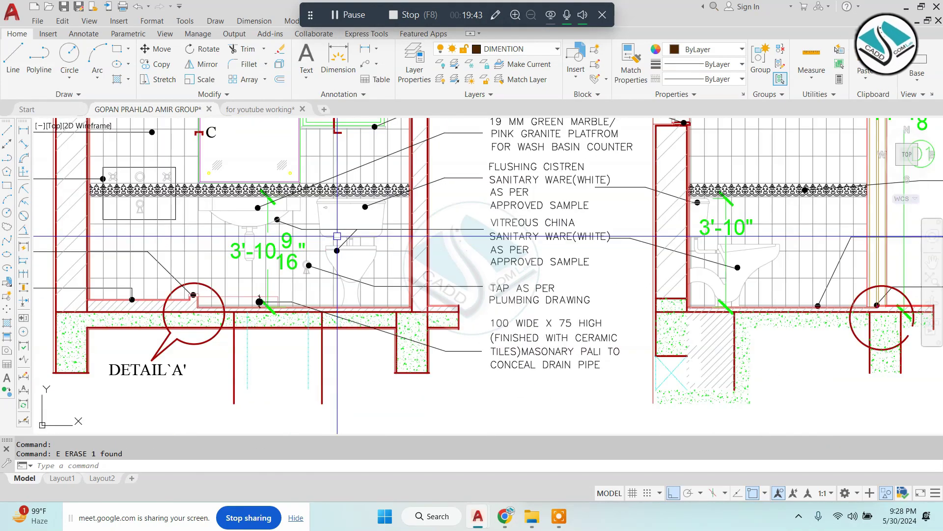
{"action": "scroll", "coordinate": [354, 246], "scroll_direction": "up", "scroll_amount": 2}
{"action": "scroll", "coordinate": [362, 239], "scroll_direction": "down", "scroll_amount": 6}
{"action": "scroll", "coordinate": [442, 243], "scroll_direction": "down", "scroll_amount": 2}
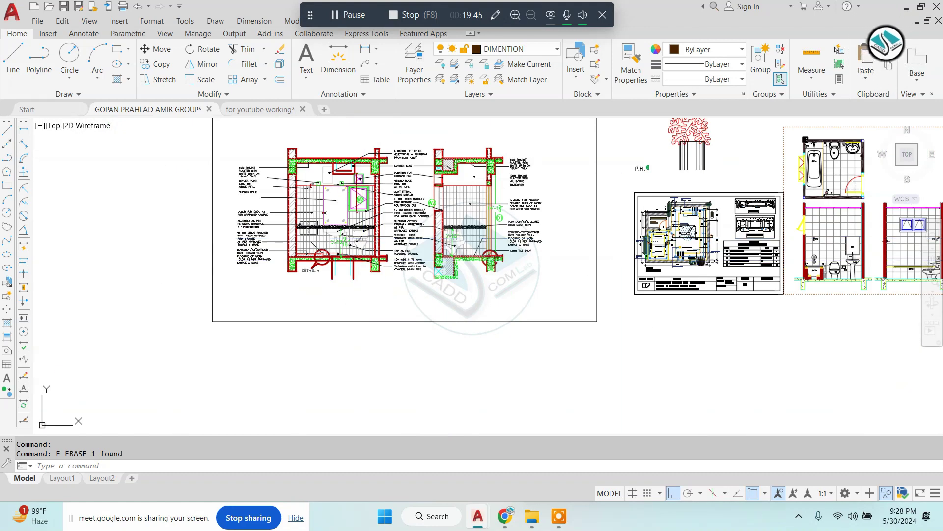
{"action": "middle_click_drag", "start_coordinate": [737, 248], "coordinate": [589, 247]}
{"action": "scroll", "coordinate": [622, 262], "scroll_direction": "up", "scroll_amount": 5}
{"action": "scroll", "coordinate": [622, 262], "scroll_direction": "up", "scroll_amount": 3}
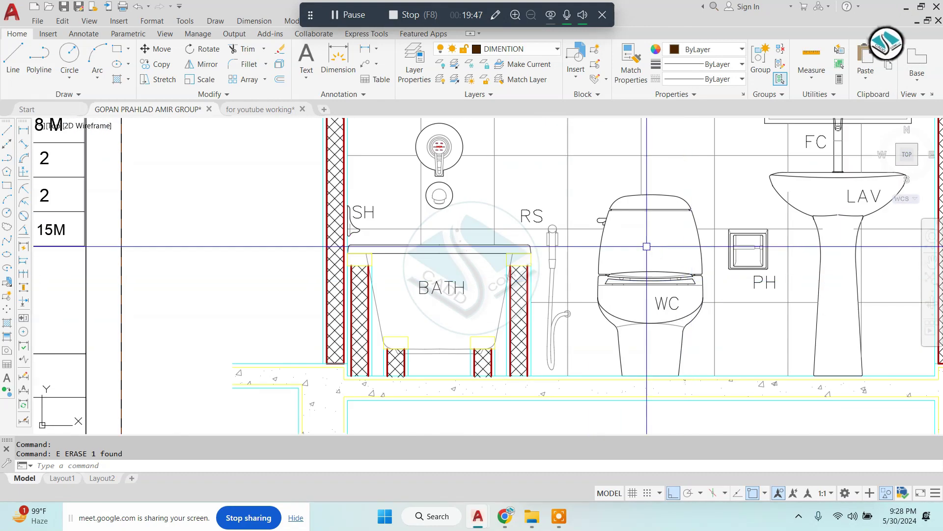
{"action": "left_click", "coordinate": [572, 176]}
{"action": "left_click", "coordinate": [708, 399]}
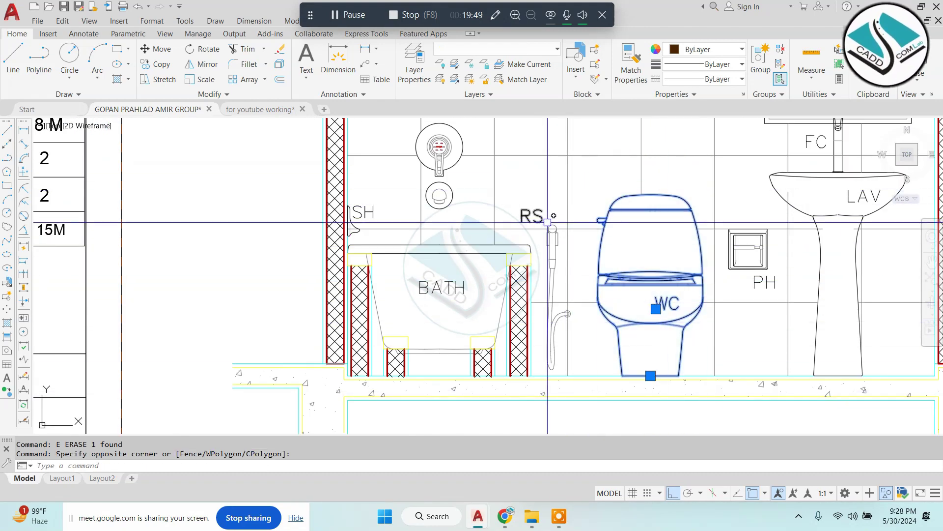
{"action": "key", "text": "Escape"}
Step: Window-select the WC, spray hose and paper holder and copy them from a base point
{"action": "left_click", "coordinate": [597, 187]}
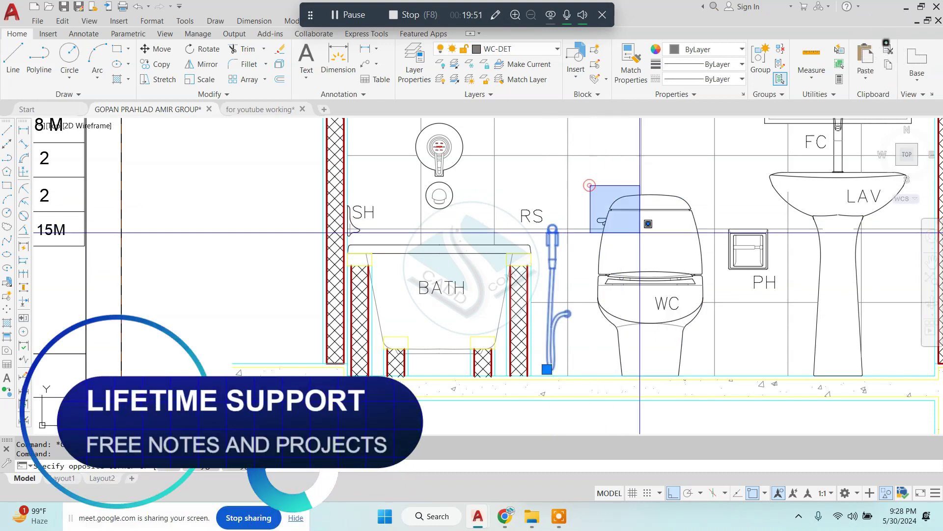
{"action": "left_click", "coordinate": [708, 384]}
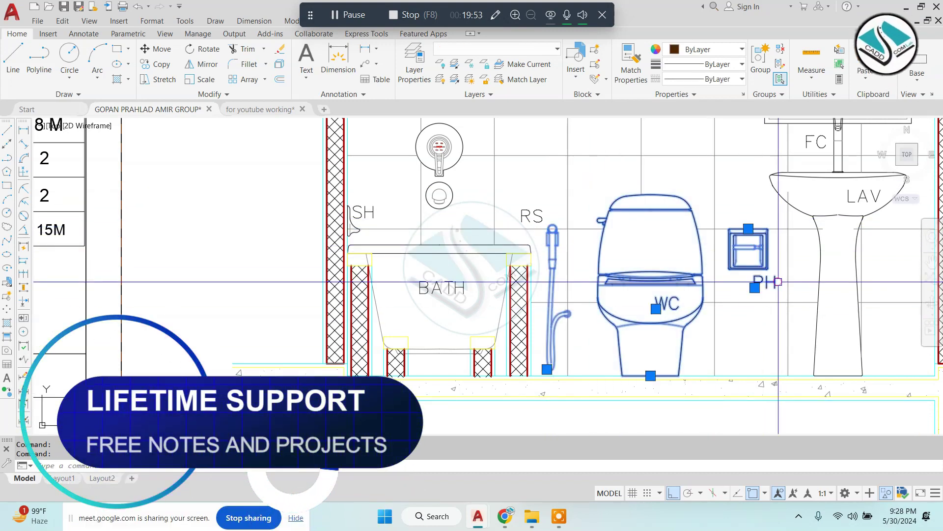
{"action": "scroll", "coordinate": [759, 245], "scroll_direction": "down", "scroll_amount": 3}
{"action": "scroll", "coordinate": [636, 214], "scroll_direction": "up", "scroll_amount": 1}
{"action": "scroll", "coordinate": [636, 215], "scroll_direction": "up", "scroll_amount": 1}
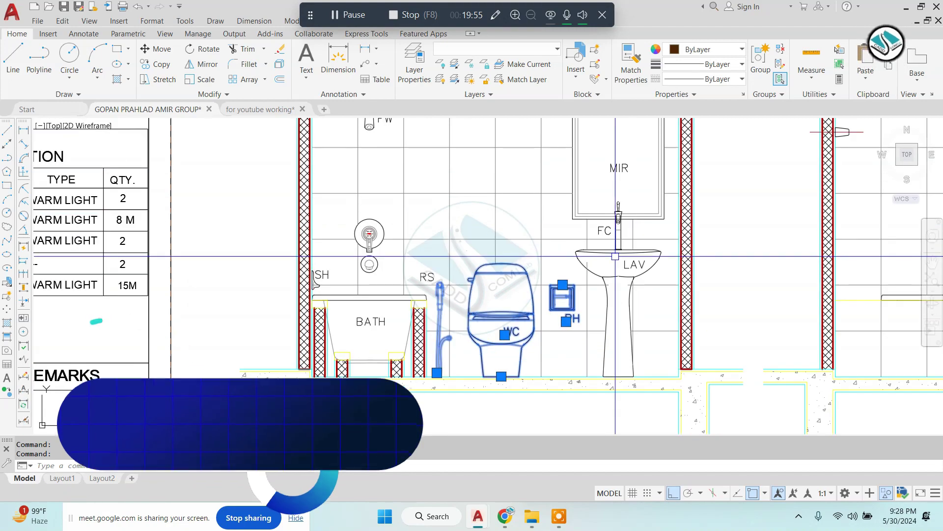
{"action": "type", "text": "co"}
{"action": "key", "text": "Return"}
{"action": "left_click", "coordinate": [474, 323]}
Step: Turn Ortho off and place the copied fittings beside the toilet elevation
{"action": "scroll", "coordinate": [644, 281], "scroll_direction": "down", "scroll_amount": 5}
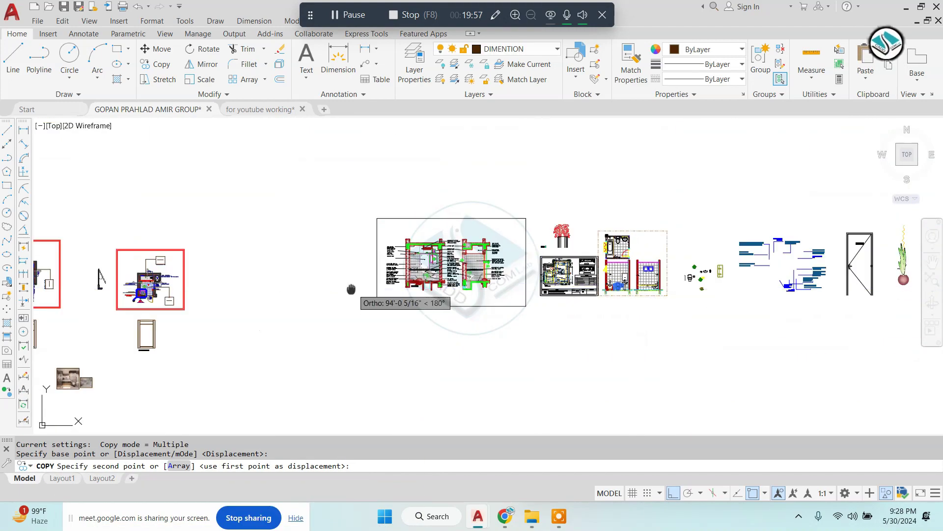
{"action": "scroll", "coordinate": [448, 210], "scroll_direction": "up", "scroll_amount": 3}
{"action": "scroll", "coordinate": [389, 274], "scroll_direction": "up", "scroll_amount": 2}
{"action": "left_click", "coordinate": [673, 492]}
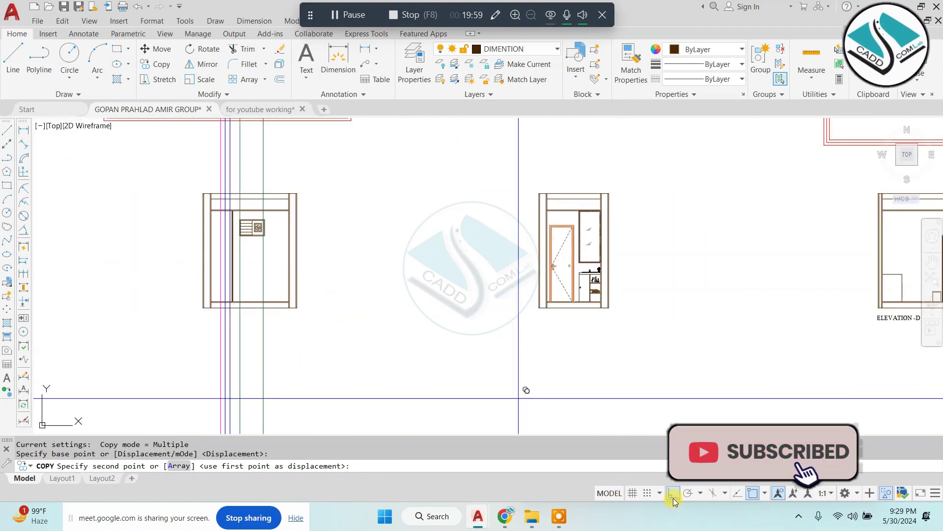
{"action": "scroll", "coordinate": [520, 295], "scroll_direction": "up", "scroll_amount": 1}
{"action": "scroll", "coordinate": [418, 305], "scroll_direction": "up", "scroll_amount": 3}
{"action": "scroll", "coordinate": [560, 251], "scroll_direction": "up", "scroll_amount": 1}
{"action": "key", "text": "Escape"}
{"action": "scroll", "coordinate": [560, 245], "scroll_direction": "up", "scroll_amount": 2}
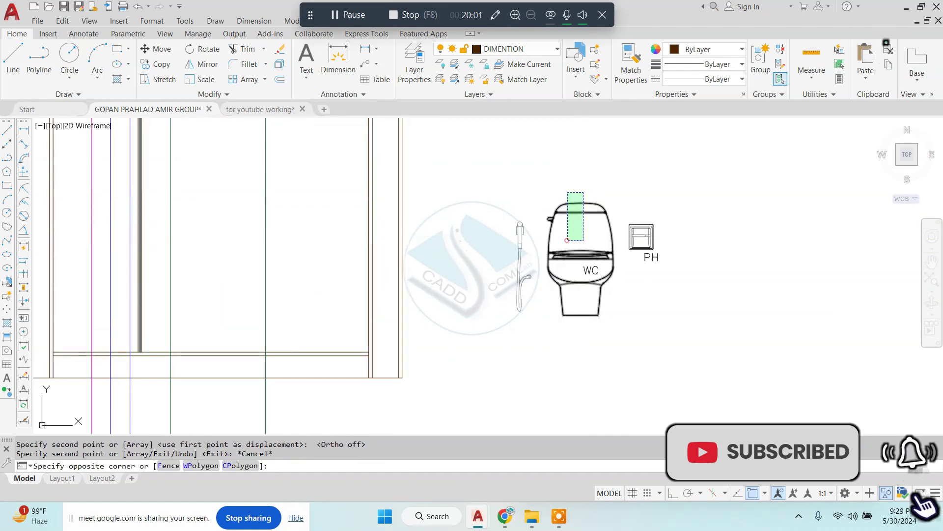
Step: Move the copied WC onto the elevation floor line after abandoning a SCALE attempt
{"action": "left_click_drag", "start_coordinate": [594, 192], "coordinate": [557, 285]}
{"action": "type", "text": "sc"}
{"action": "key", "text": "Return"}
{"action": "key", "text": "Escape"}
{"action": "scroll", "coordinate": [594, 318], "scroll_direction": "down", "scroll_amount": 1}
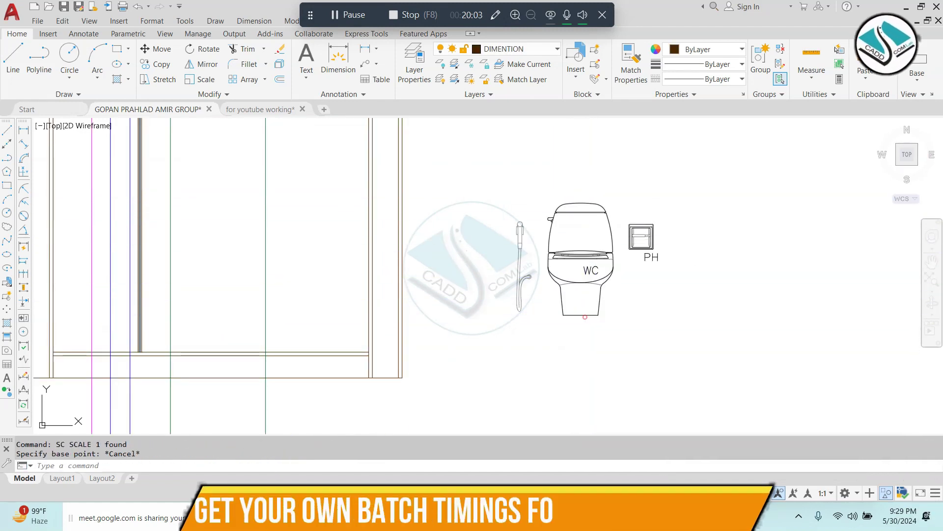
{"action": "left_click", "coordinate": [596, 313]}
{"action": "type", "text": "m"}
{"action": "key", "text": "Return"}
{"action": "scroll", "coordinate": [295, 324], "scroll_direction": "up", "scroll_amount": 1}
{"action": "scroll", "coordinate": [376, 327], "scroll_direction": "up", "scroll_amount": 2}
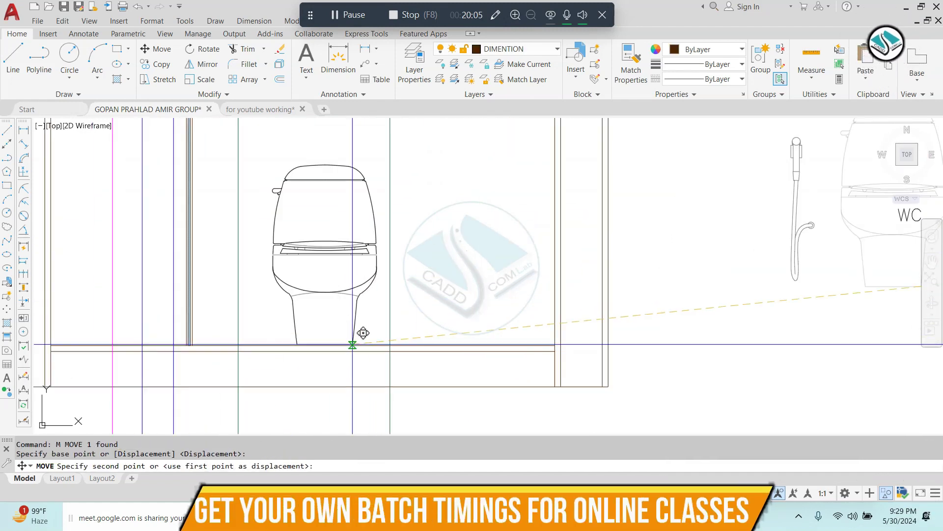
{"action": "left_click", "coordinate": [346, 345]}
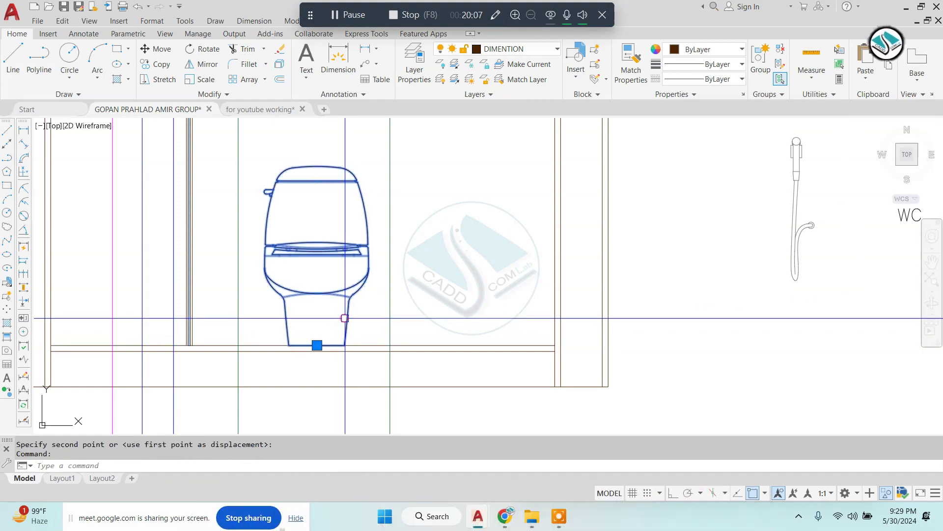
Step: Start scaling the WC from its bottom base point, then cancel the scale
{"action": "type", "text": "sc"}
{"action": "key", "text": "Return"}
{"action": "left_click", "coordinate": [317, 344]}
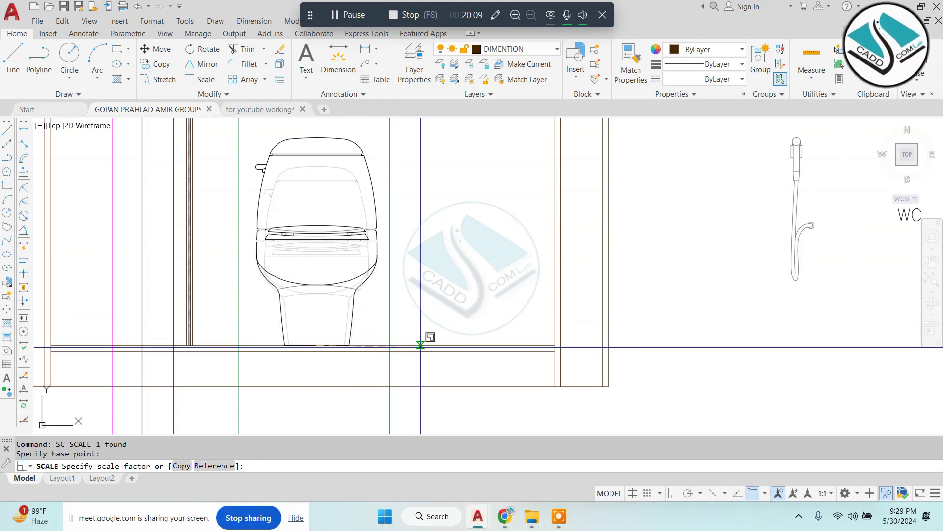
{"action": "scroll", "coordinate": [434, 345], "scroll_direction": "down", "scroll_amount": 2}
{"action": "key", "text": "Escape"}
{"action": "scroll", "coordinate": [521, 295], "scroll_direction": "down", "scroll_amount": 1}
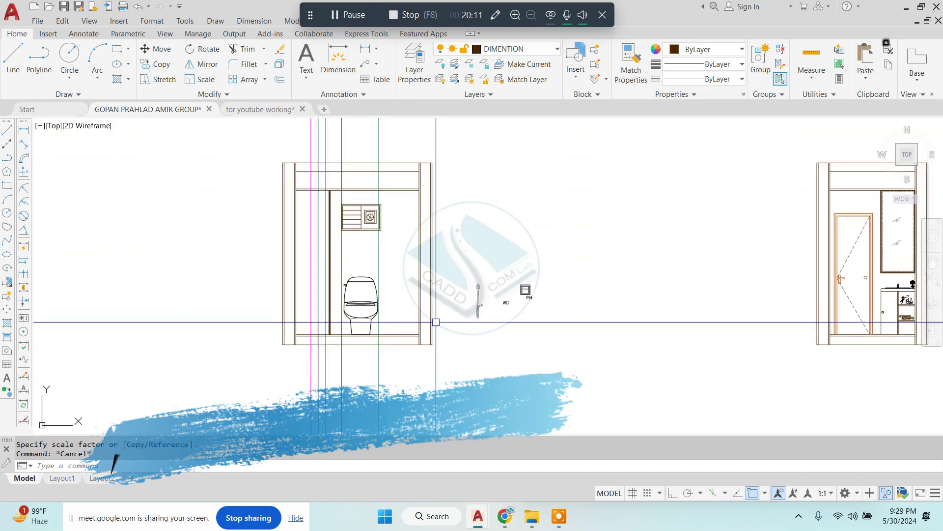
{"action": "scroll", "coordinate": [609, 217], "scroll_direction": "up", "scroll_amount": 1}
{"action": "scroll", "coordinate": [299, 131], "scroll_direction": "up", "scroll_amount": 3}
Step: Attempt a linear dimension across the WC, then cancel it
{"action": "left_click", "coordinate": [254, 20]}
{"action": "left_click", "coordinate": [260, 51]}
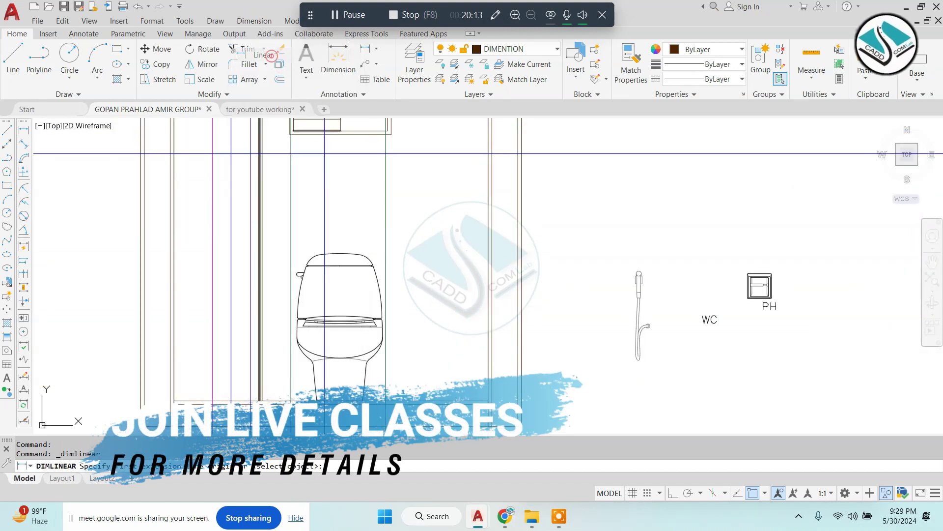
{"action": "scroll", "coordinate": [310, 315], "scroll_direction": "up", "scroll_amount": 4}
{"action": "left_click", "coordinate": [276, 239]}
{"action": "left_click", "coordinate": [493, 239]}
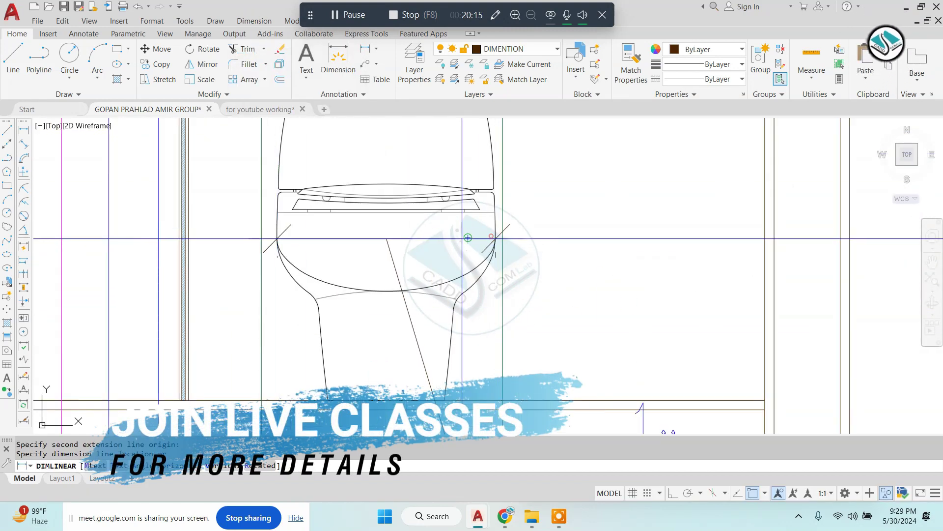
{"action": "scroll", "coordinate": [494, 239], "scroll_direction": "down", "scroll_amount": 2}
{"action": "key", "text": "Escape"}
Step: Restart the linear dimension near the seat centre, then cancel it
{"action": "key", "text": "Return"}
{"action": "scroll", "coordinate": [413, 231], "scroll_direction": "up", "scroll_amount": 1}
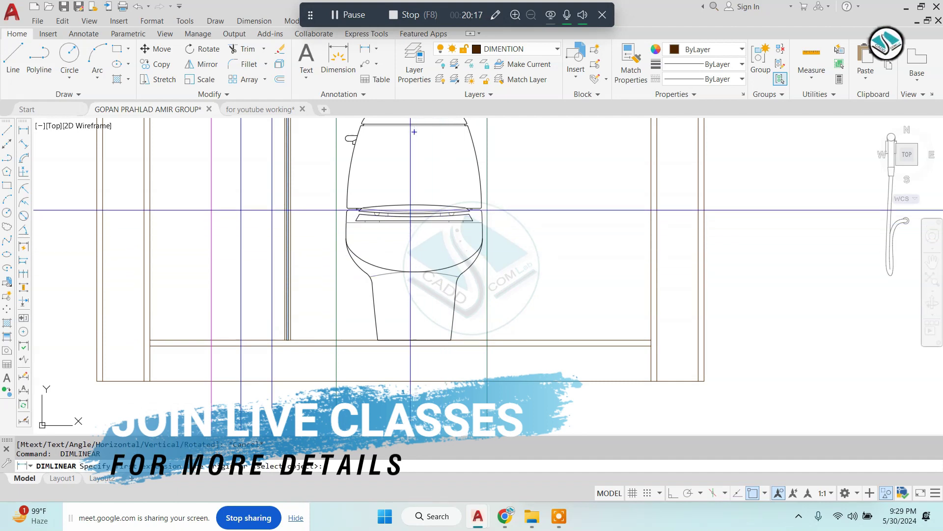
{"action": "left_click", "coordinate": [413, 216]}
{"action": "scroll", "coordinate": [417, 314], "scroll_direction": "down", "scroll_amount": 2}
{"action": "scroll", "coordinate": [425, 284], "scroll_direction": "down", "scroll_amount": 2}
{"action": "key", "text": "Escape"}
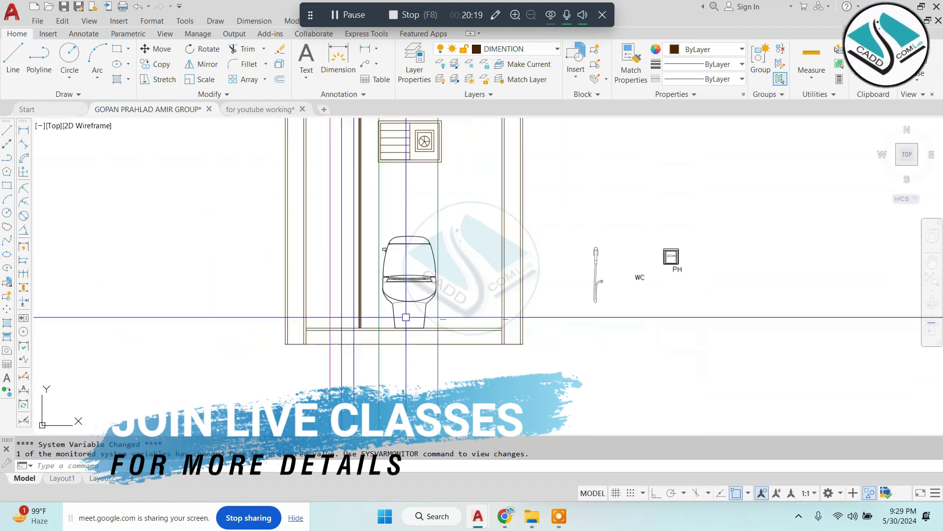
Step: Try selecting objects below the WC and near the fittings, cancelling each selection
{"action": "middle_click_drag", "start_coordinate": [380, 234], "coordinate": [432, 249]}
{"action": "left_click", "coordinate": [462, 268]}
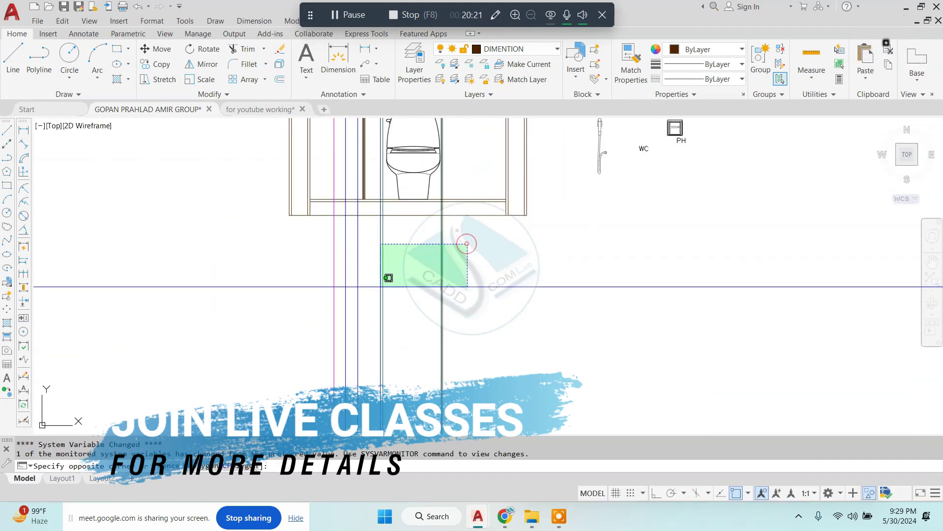
{"action": "key", "text": "Escape"}
{"action": "scroll", "coordinate": [504, 258], "scroll_direction": "up", "scroll_amount": 1}
{"action": "scroll", "coordinate": [567, 216], "scroll_direction": "up", "scroll_amount": 1}
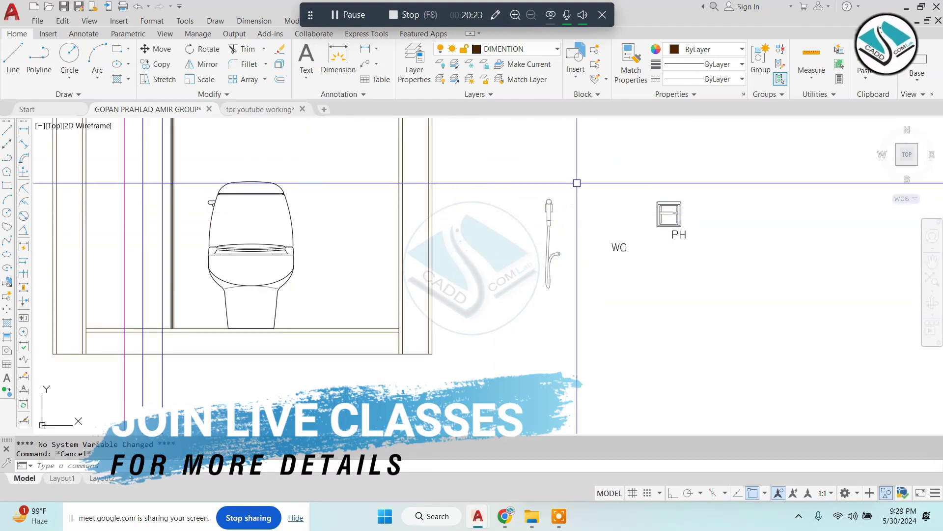
{"action": "scroll", "coordinate": [602, 222], "scroll_direction": "up", "scroll_amount": 1}
{"action": "scroll", "coordinate": [698, 206], "scroll_direction": "down", "scroll_amount": 2}
{"action": "left_click", "coordinate": [663, 231]}
{"action": "key", "text": "Escape"}
Step: Draw a vertical construction line (XV) through the fixture
{"action": "scroll", "coordinate": [608, 267], "scroll_direction": "down", "scroll_amount": 2}
{"action": "type", "text": "x"}
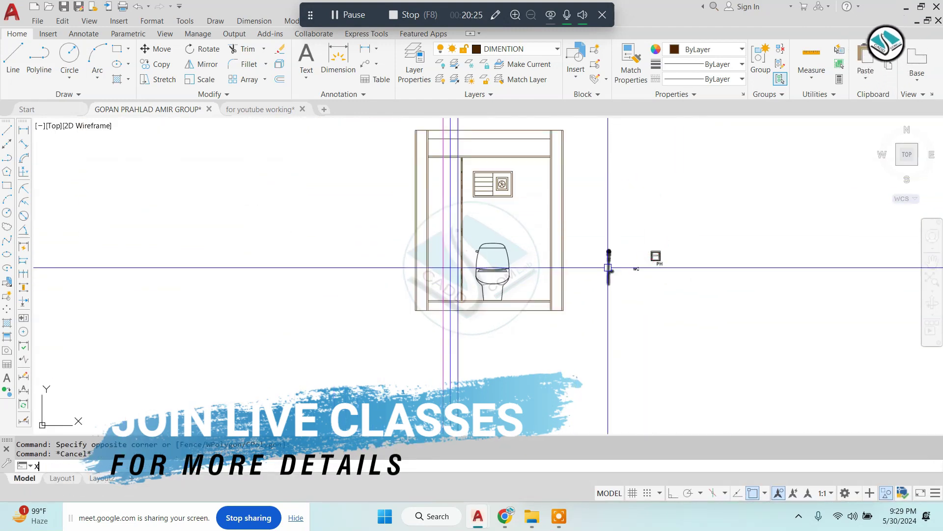
{"action": "type", "text": "v"}
{"action": "key", "text": "Return"}
{"action": "scroll", "coordinate": [590, 270], "scroll_direction": "down", "scroll_amount": 4}
{"action": "scroll", "coordinate": [555, 295], "scroll_direction": "up", "scroll_amount": 2}
{"action": "scroll", "coordinate": [570, 275], "scroll_direction": "up", "scroll_amount": 5}
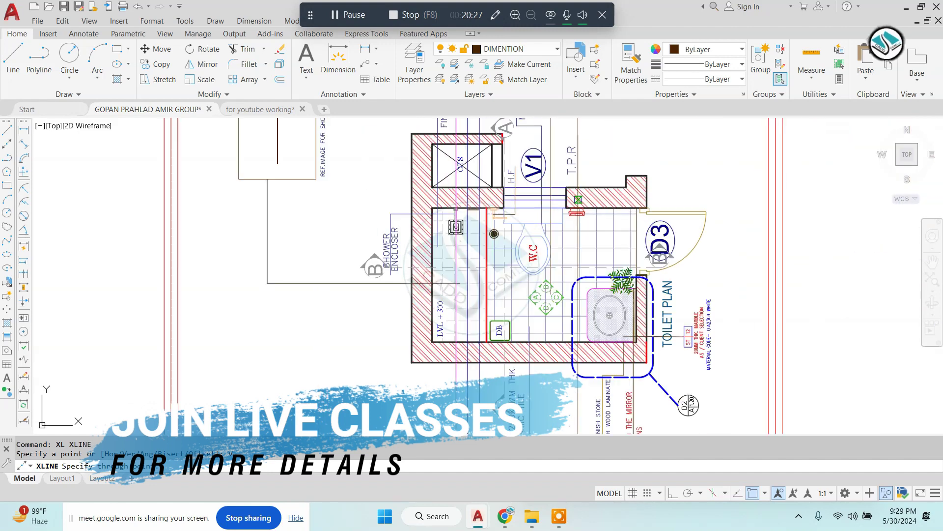
{"action": "scroll", "coordinate": [588, 210], "scroll_direction": "up", "scroll_amount": 3}
{"action": "scroll", "coordinate": [588, 210], "scroll_direction": "up", "scroll_amount": 4}
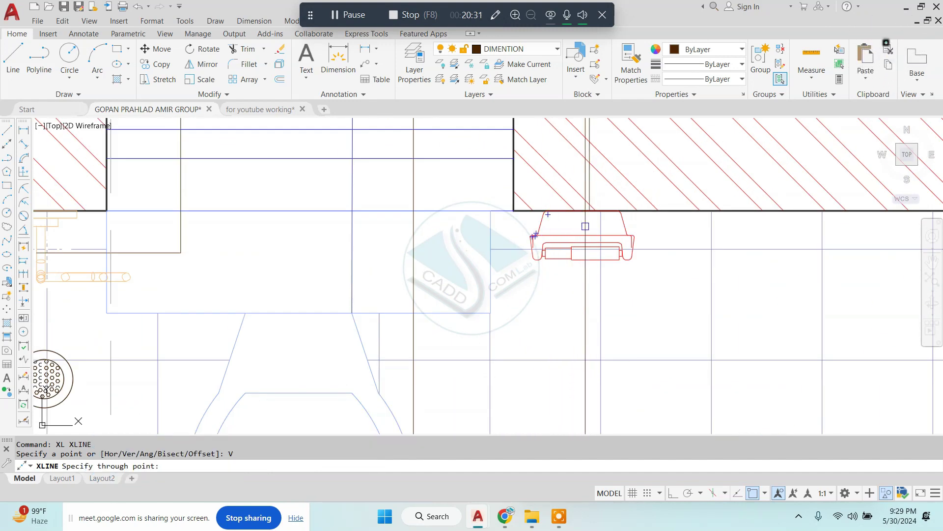
{"action": "left_click", "coordinate": [583, 235]}
{"action": "key", "text": "Return"}
Step: Move the PH symbol beside the WC in the elevation
{"action": "scroll", "coordinate": [582, 235], "scroll_direction": "down", "scroll_amount": 4}
{"action": "scroll", "coordinate": [510, 381], "scroll_direction": "down", "scroll_amount": 3}
{"action": "scroll", "coordinate": [480, 337], "scroll_direction": "up", "scroll_amount": 5}
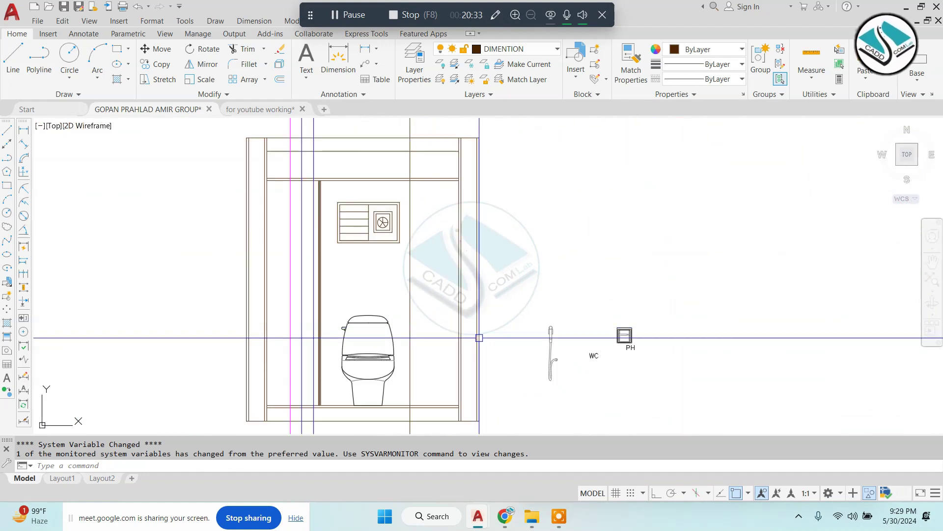
{"action": "scroll", "coordinate": [574, 274], "scroll_direction": "up", "scroll_amount": 3}
{"action": "left_click", "coordinate": [708, 198]}
{"action": "left_click", "coordinate": [605, 293]}
{"action": "type", "text": "m"}
{"action": "key", "text": "Return"}
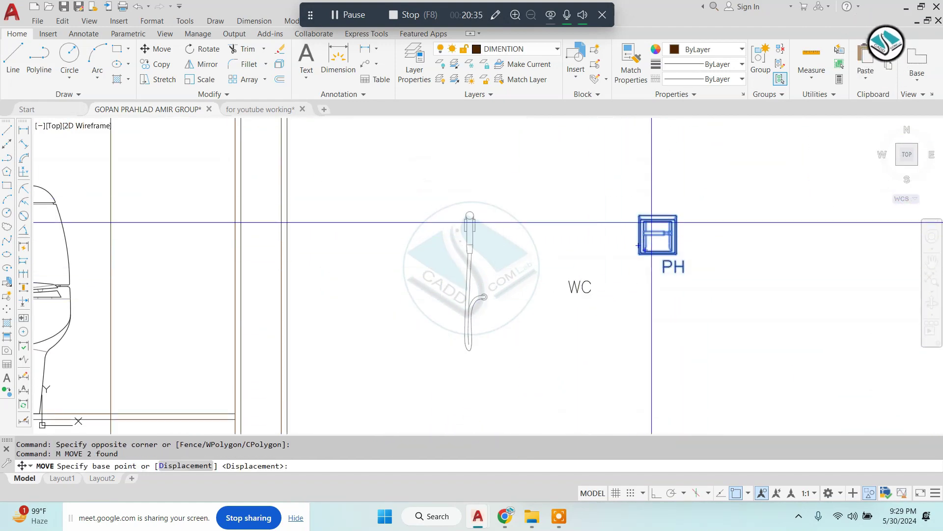
{"action": "left_click", "coordinate": [663, 225]}
{"action": "scroll", "coordinate": [676, 415], "scroll_direction": "down", "scroll_amount": 3}
{"action": "scroll", "coordinate": [592, 300], "scroll_direction": "up", "scroll_amount": 2}
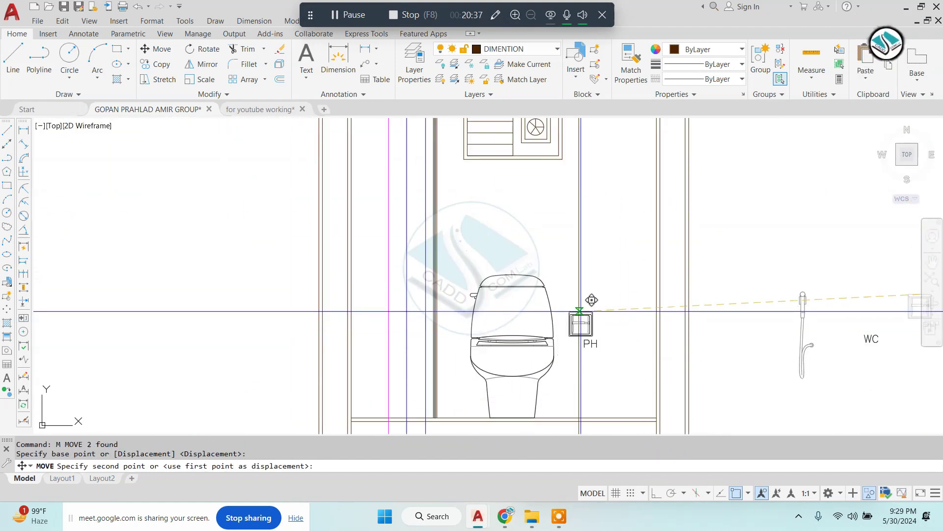
{"action": "left_click", "coordinate": [580, 310]}
Step: Start moving the hand spray from a base point, then cancel
{"action": "scroll", "coordinate": [580, 310], "scroll_direction": "down", "scroll_amount": 3}
{"action": "scroll", "coordinate": [608, 274], "scroll_direction": "up", "scroll_amount": 3}
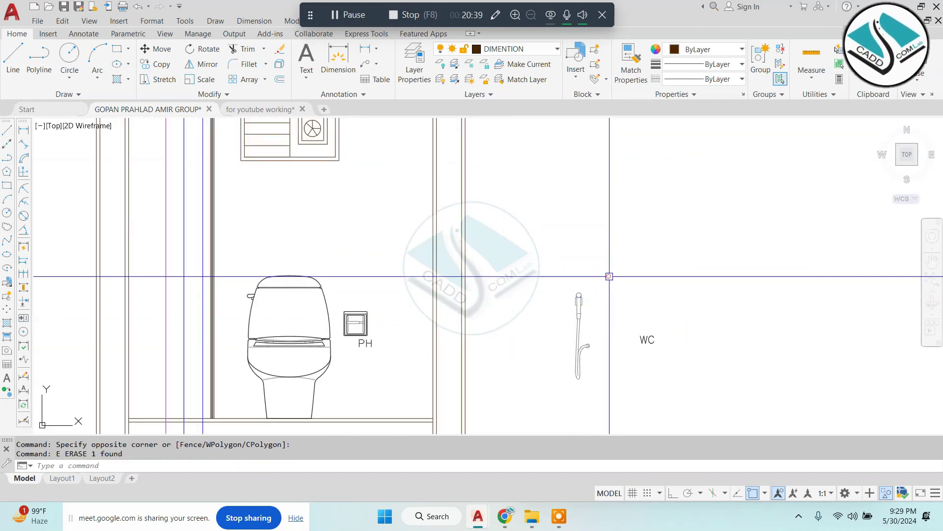
{"action": "type", "text": "m"}
{"action": "key", "text": "Return"}
{"action": "left_click", "coordinate": [578, 295]}
{"action": "scroll", "coordinate": [596, 287], "scroll_direction": "down", "scroll_amount": 1}
{"action": "scroll", "coordinate": [291, 281], "scroll_direction": "up", "scroll_amount": 1}
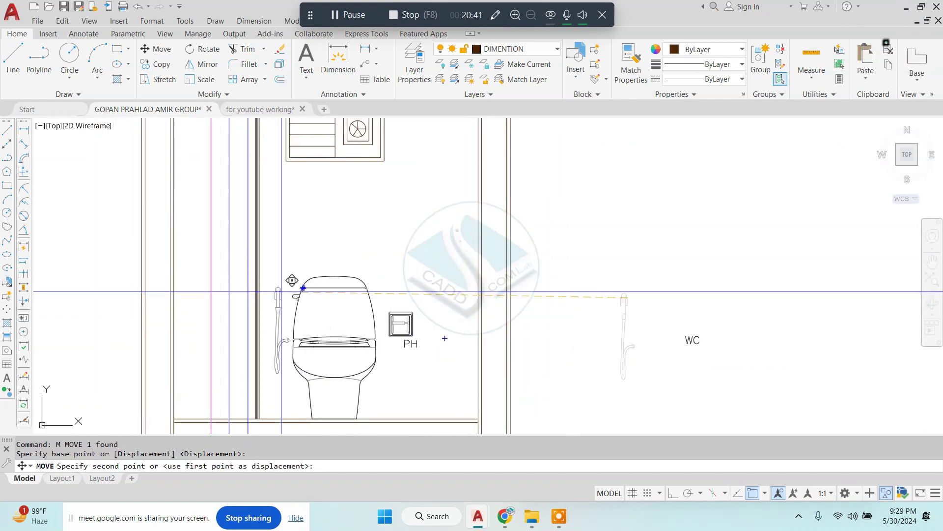
{"action": "scroll", "coordinate": [383, 304], "scroll_direction": "down", "scroll_amount": 4}
{"action": "key", "text": "Escape"}
Step: Start a construction line and cancel it while zooming around the elevation
{"action": "type", "text": "x"}
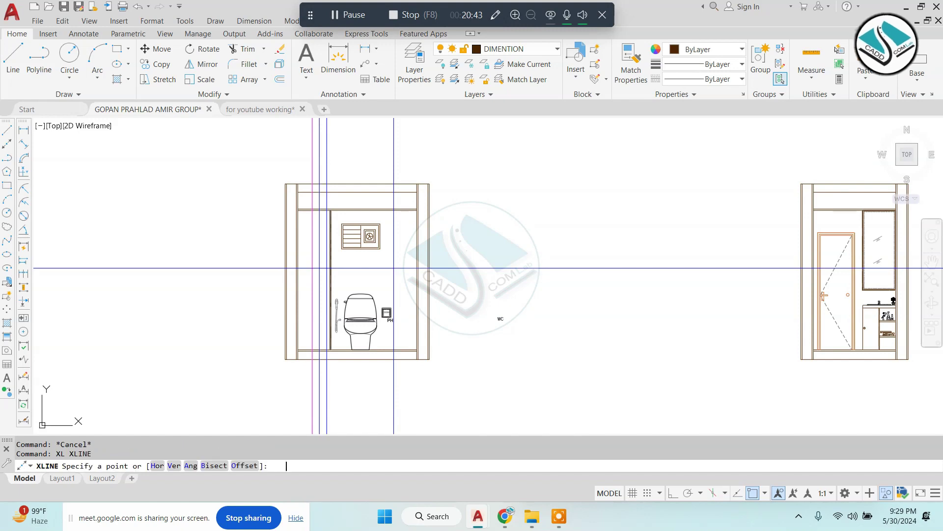
{"action": "scroll", "coordinate": [373, 268], "scroll_direction": "down", "scroll_amount": 3}
{"action": "scroll", "coordinate": [354, 270], "scroll_direction": "down", "scroll_amount": 1}
{"action": "scroll", "coordinate": [363, 276], "scroll_direction": "up", "scroll_amount": 3}
{"action": "scroll", "coordinate": [362, 274], "scroll_direction": "up", "scroll_amount": 2}
{"action": "key", "text": "Escape"}
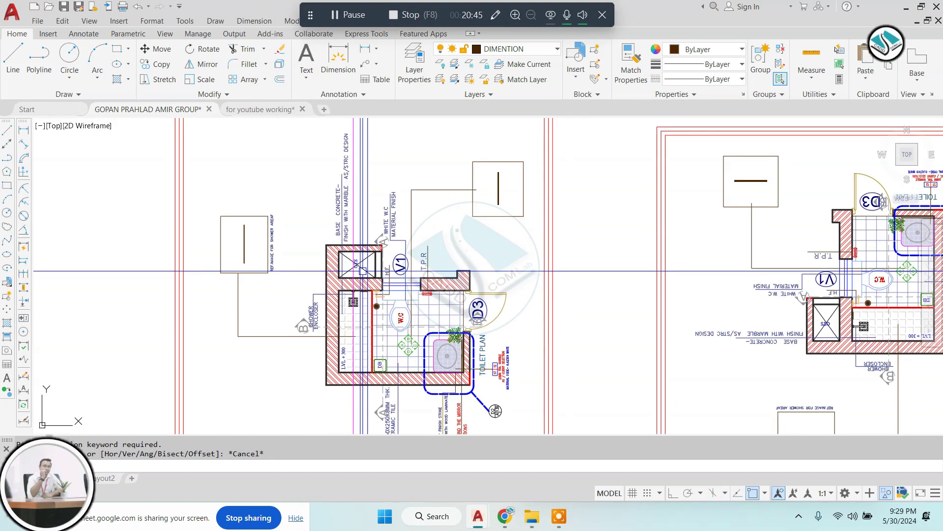
{"action": "scroll", "coordinate": [360, 267], "scroll_direction": "up", "scroll_amount": 2}
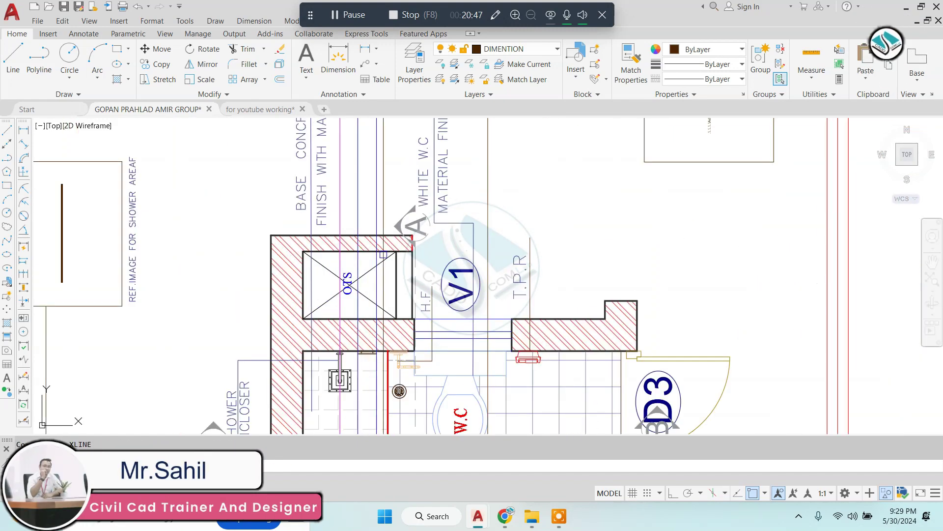
{"action": "scroll", "coordinate": [353, 268], "scroll_direction": "up", "scroll_amount": 1}
{"action": "scroll", "coordinate": [349, 268], "scroll_direction": "up", "scroll_amount": 3}
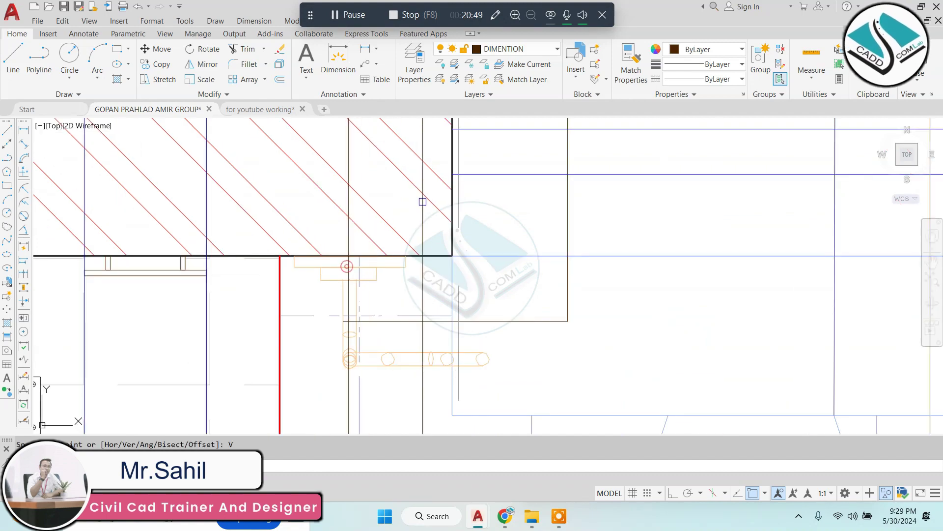
{"action": "scroll", "coordinate": [422, 201], "scroll_direction": "down", "scroll_amount": 4}
{"action": "key", "text": "Escape"}
{"action": "scroll", "coordinate": [400, 272], "scroll_direction": "up", "scroll_amount": 2}
{"action": "scroll", "coordinate": [399, 272], "scroll_direction": "up", "scroll_amount": 1}
{"action": "scroll", "coordinate": [399, 273], "scroll_direction": "up", "scroll_amount": 1}
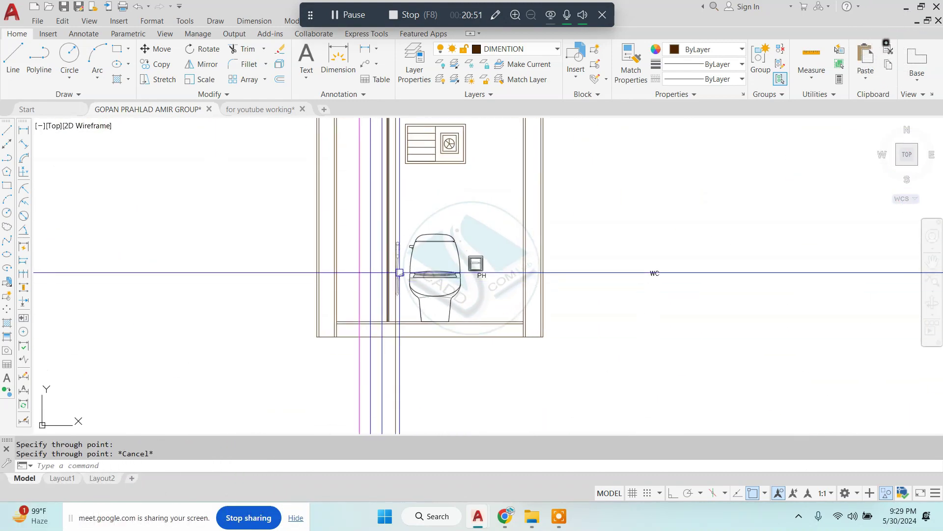
{"action": "scroll", "coordinate": [399, 272], "scroll_direction": "up", "scroll_amount": 5}
{"action": "type", "text": "M"}
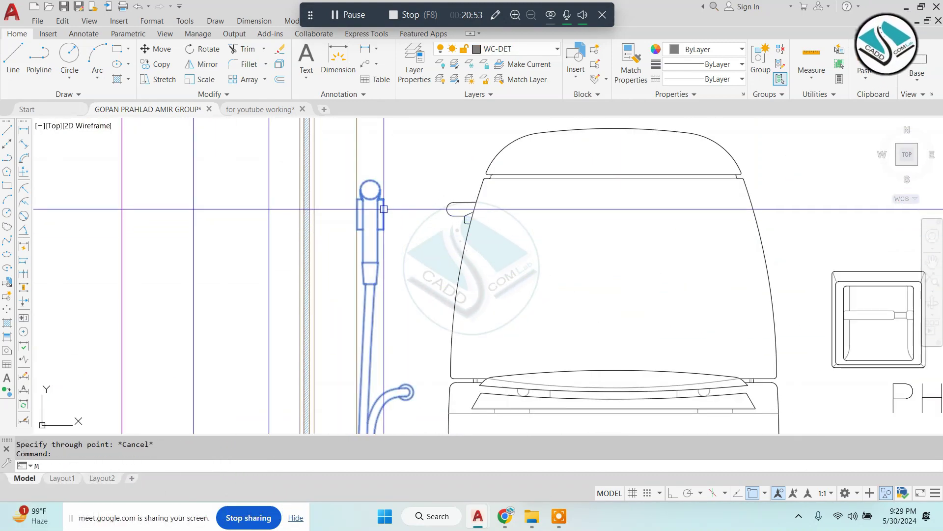
Step: Select the hand spray and begin a move, then cancel it
{"action": "type", "text": "m"}
{"action": "key", "text": "Return"}
{"action": "scroll", "coordinate": [384, 209], "scroll_direction": "up", "scroll_amount": 2}
{"action": "left_click", "coordinate": [423, 206]}
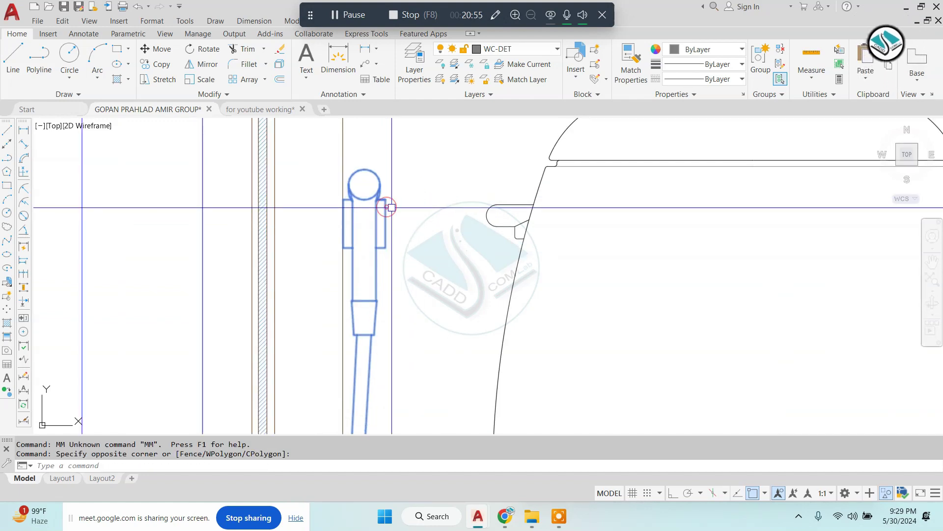
{"action": "left_click", "coordinate": [391, 207]}
{"action": "type", "text": "m"}
{"action": "key", "text": "Return"}
{"action": "left_click", "coordinate": [447, 212]}
{"action": "key", "text": "Escape"}
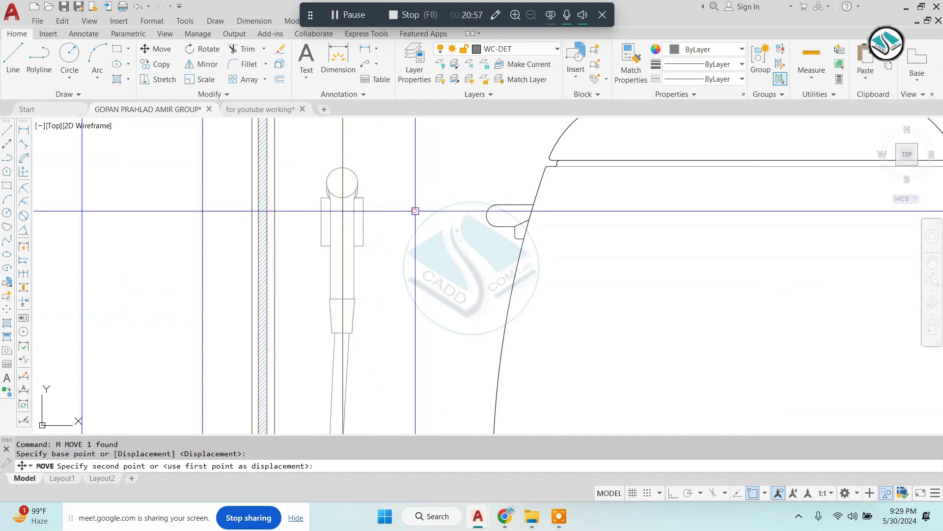
Step: Erase an extra object near the hand spray
{"action": "scroll", "coordinate": [415, 211], "scroll_direction": "down", "scroll_amount": 3}
{"action": "left_click", "coordinate": [378, 229]}
{"action": "type", "text": "e"}
{"action": "key", "text": "Return"}
{"action": "key", "text": "Escape"}
{"action": "scroll", "coordinate": [435, 236], "scroll_direction": "down", "scroll_amount": 3}
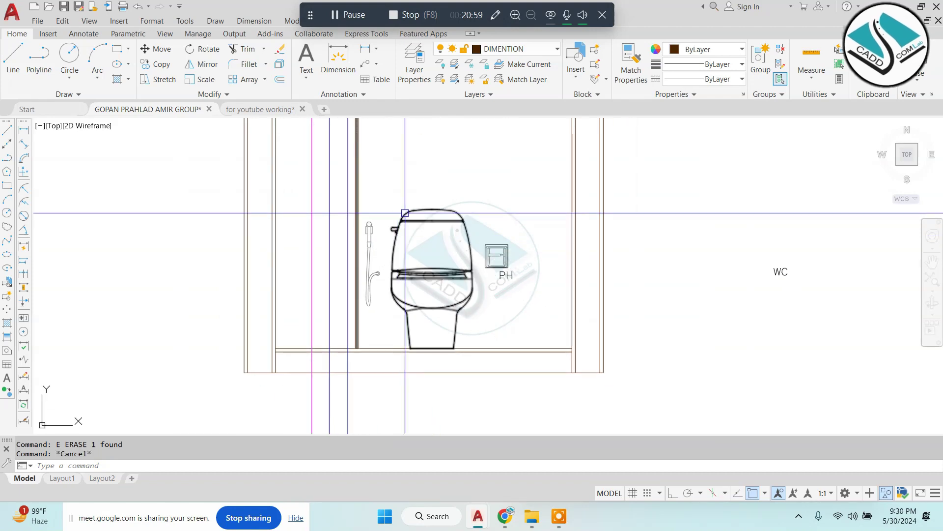
Step: Move the WC label from the right onto the toilet
{"action": "left_click", "coordinate": [771, 278]}
{"action": "type", "text": "m"}
{"action": "key", "text": "Return"}
{"action": "left_click", "coordinate": [780, 273]}
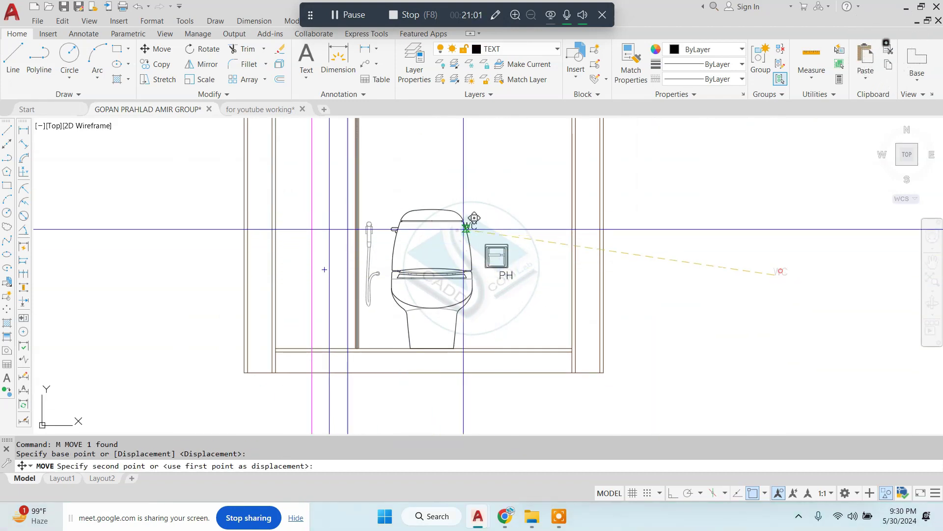
{"action": "scroll", "coordinate": [472, 217], "scroll_direction": "up", "scroll_amount": 3}
{"action": "left_click", "coordinate": [401, 257]}
Step: Scale the WC label up to a larger size on the toilet
{"action": "type", "text": "sc"}
{"action": "key", "text": "Return"}
{"action": "left_click", "coordinate": [408, 259]}
{"action": "scroll", "coordinate": [409, 259], "scroll_direction": "up", "scroll_amount": 3}
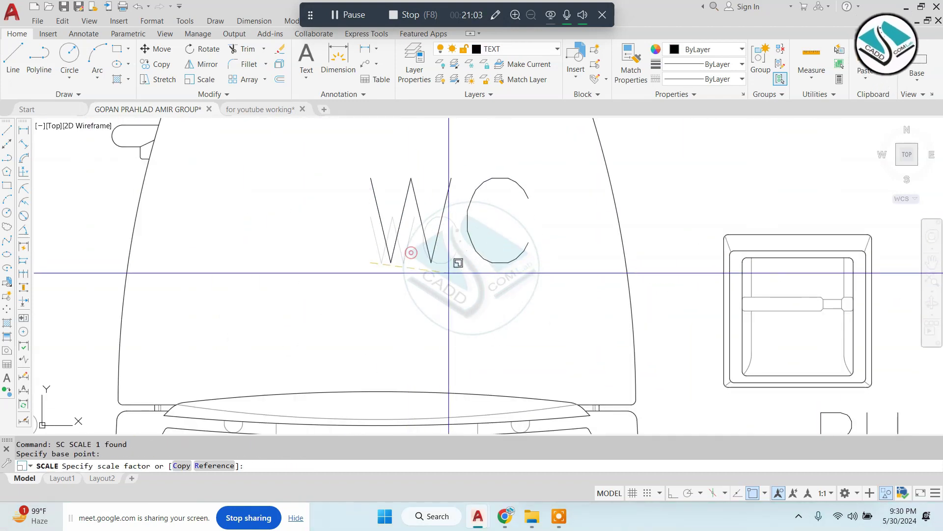
{"action": "left_click", "coordinate": [451, 267]}
{"action": "type", "text": "m"}
{"action": "key", "text": "Return"}
{"action": "left_click", "coordinate": [377, 256]}
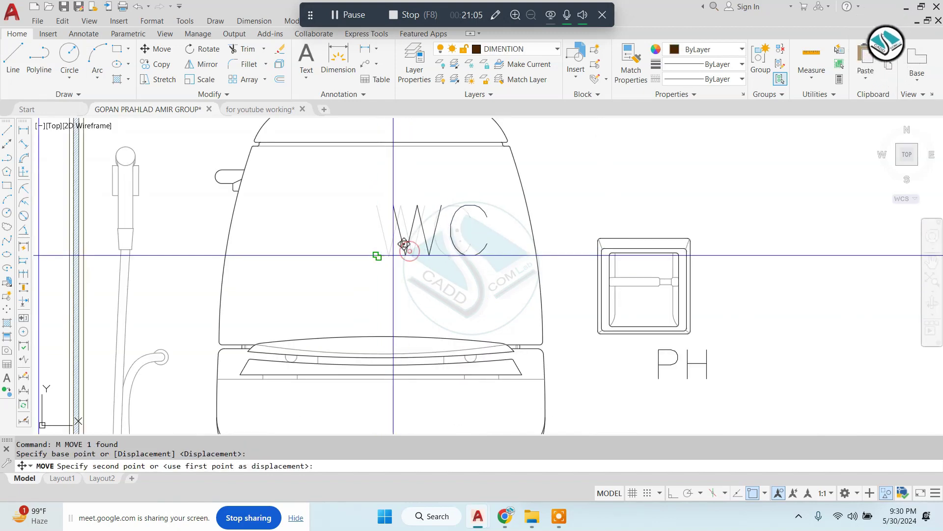
{"action": "scroll", "coordinate": [350, 250], "scroll_direction": "down", "scroll_amount": 3}
{"action": "key", "text": "Escape"}
Step: Move the PH label to just below the paper holder
{"action": "scroll", "coordinate": [432, 253], "scroll_direction": "up", "scroll_amount": 3}
{"action": "left_click", "coordinate": [450, 287]}
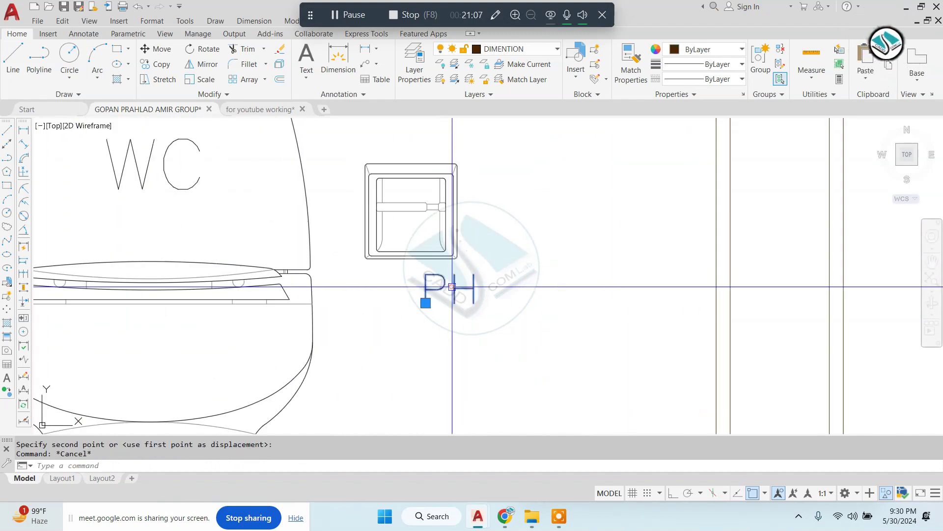
{"action": "type", "text": "m"}
{"action": "key", "text": "Return"}
{"action": "left_click", "coordinate": [538, 283]}
{"action": "left_click", "coordinate": [515, 274]}
{"action": "key", "text": "Escape"}
{"action": "scroll", "coordinate": [460, 281], "scroll_direction": "down", "scroll_amount": 5}
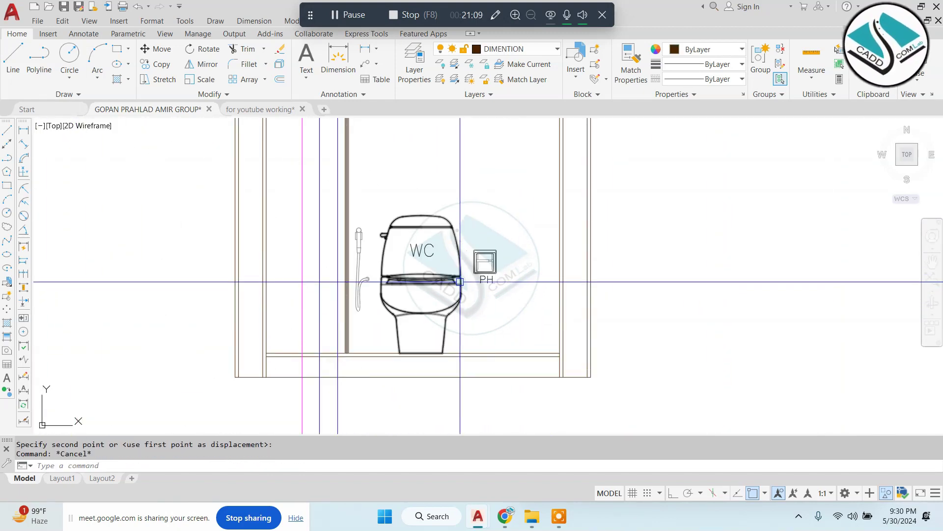
{"action": "scroll", "coordinate": [442, 271], "scroll_direction": "down", "scroll_amount": 4}
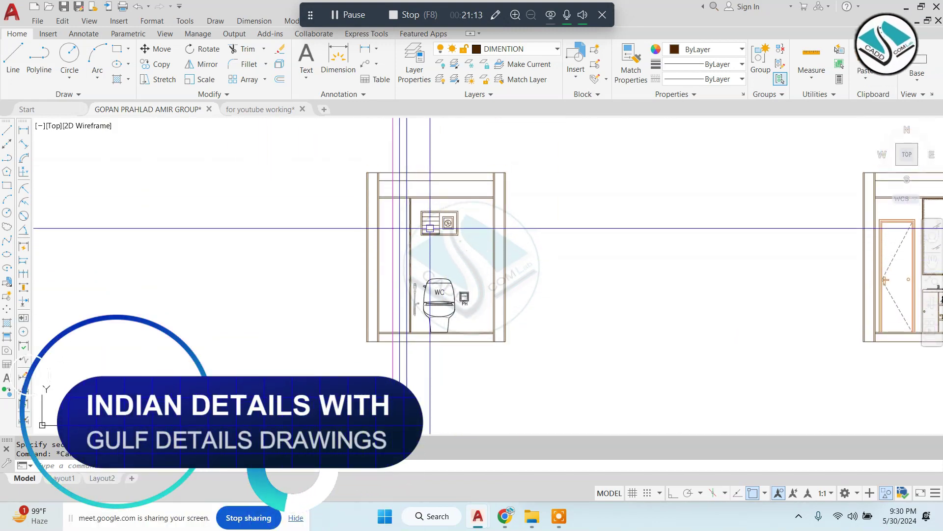
Step: Zoom and pan across the sheet to review the toilet elevations and plan fixtures
{"action": "scroll", "coordinate": [442, 229], "scroll_direction": "down", "scroll_amount": 5}
{"action": "scroll", "coordinate": [421, 223], "scroll_direction": "up", "scroll_amount": 5}
{"action": "scroll", "coordinate": [376, 212], "scroll_direction": "up", "scroll_amount": 3}
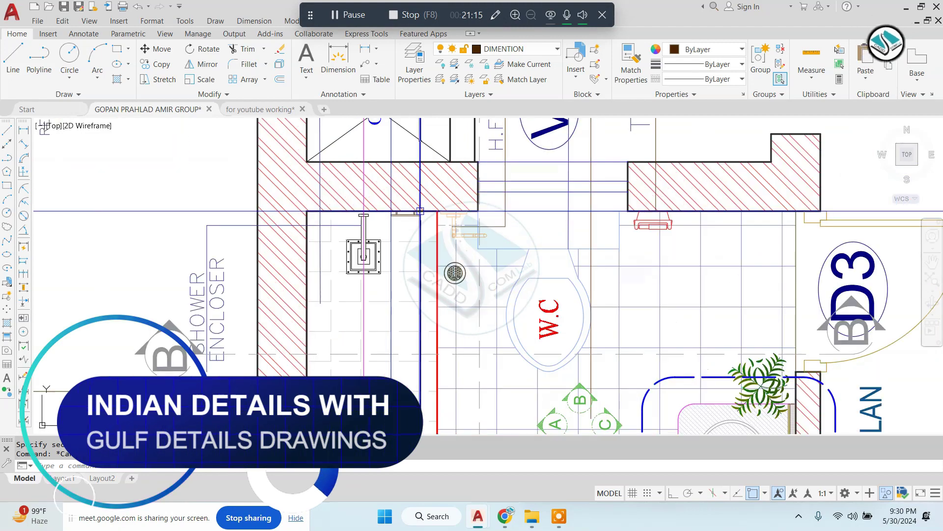
{"action": "scroll", "coordinate": [376, 211], "scroll_direction": "down", "scroll_amount": 8}
{"action": "scroll", "coordinate": [376, 212], "scroll_direction": "down", "scroll_amount": 3}
{"action": "scroll", "coordinate": [636, 233], "scroll_direction": "up", "scroll_amount": 3}
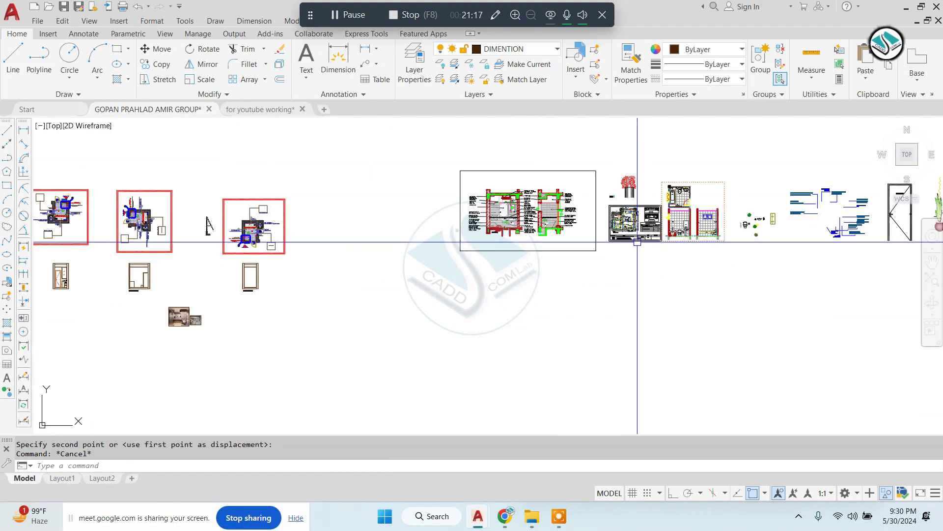
{"action": "scroll", "coordinate": [614, 211], "scroll_direction": "up", "scroll_amount": 3}
{"action": "scroll", "coordinate": [593, 240], "scroll_direction": "up", "scroll_amount": 2}
{"action": "scroll", "coordinate": [594, 240], "scroll_direction": "up", "scroll_amount": 5}
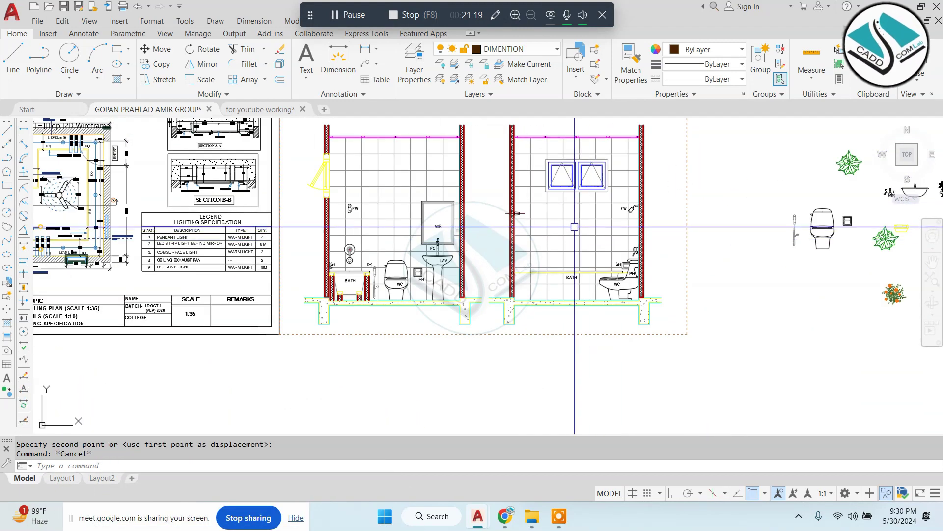
{"action": "scroll", "coordinate": [636, 208], "scroll_direction": "up", "scroll_amount": 2}
{"action": "scroll", "coordinate": [636, 207], "scroll_direction": "up", "scroll_amount": 2}
{"action": "scroll", "coordinate": [624, 213], "scroll_direction": "down", "scroll_amount": 2}
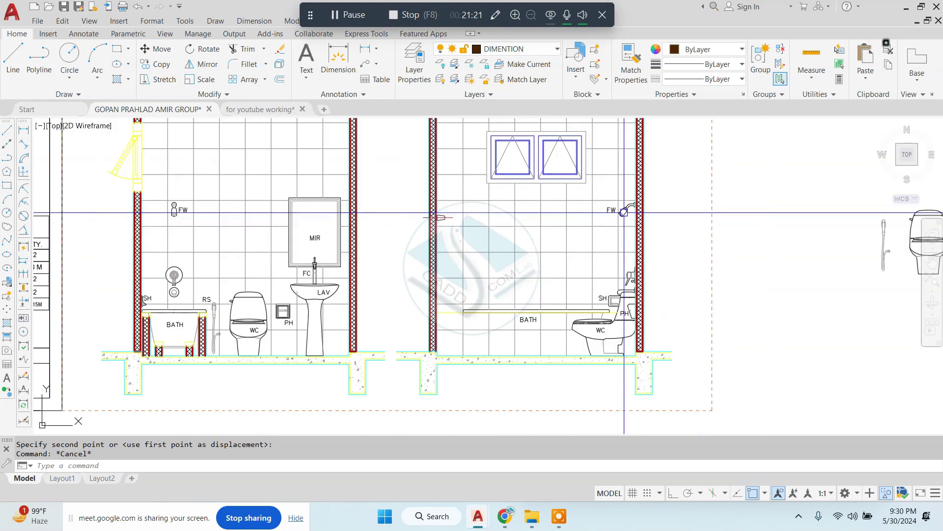
{"action": "scroll", "coordinate": [624, 212], "scroll_direction": "down", "scroll_amount": 3}
{"action": "mouse_move", "coordinate": [634, 212]}
{"action": "middle_mouse_down"}
{"action": "mouse_move", "coordinate": [541, 235]}
{"action": "mouse_move", "coordinate": [325, 256]}
{"action": "middle_mouse_up"}
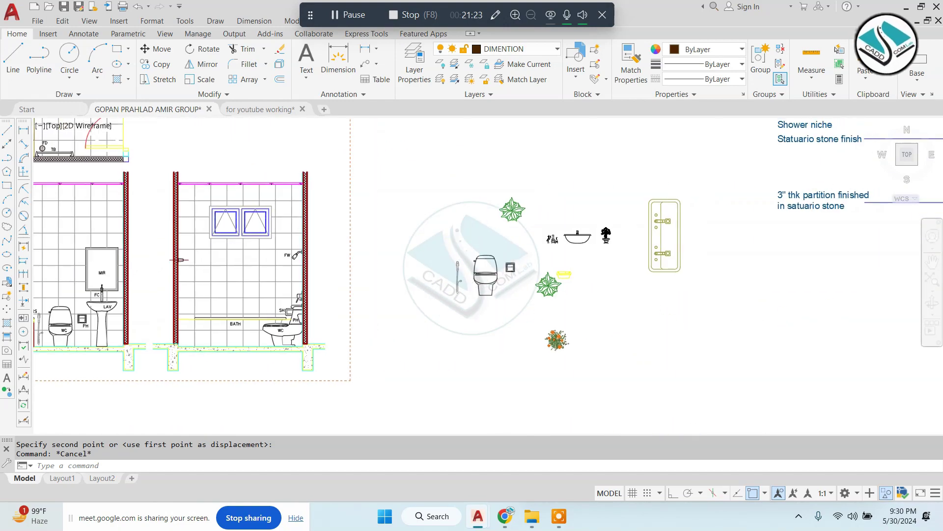
{"action": "scroll", "coordinate": [533, 245], "scroll_direction": "down", "scroll_amount": 4}
{"action": "scroll", "coordinate": [417, 185], "scroll_direction": "up", "scroll_amount": 2}
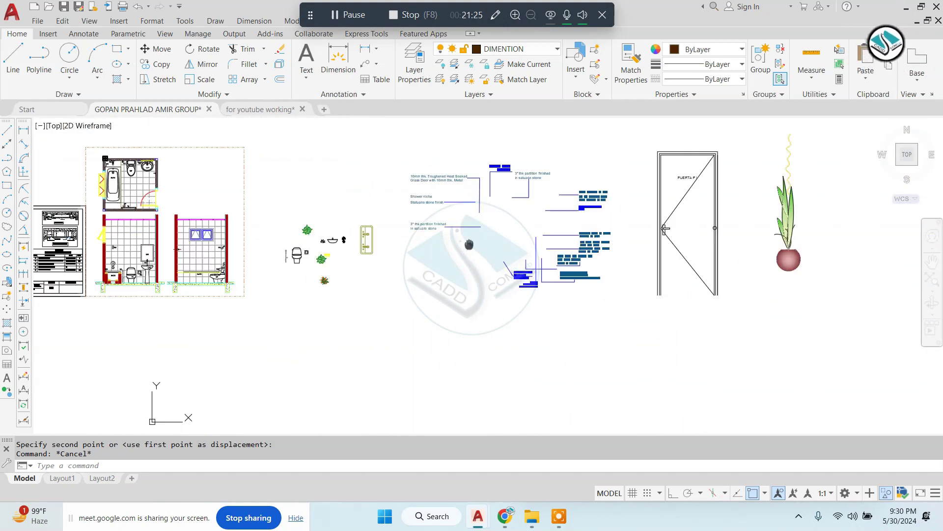
{"action": "scroll", "coordinate": [403, 239], "scroll_direction": "up", "scroll_amount": 2}
Step: Review the left elevations and schedule, then switch to the 'for youtube working' drawing
{"action": "middle_click_drag", "start_coordinate": [341, 235], "coordinate": [359, 223]}
{"action": "scroll", "coordinate": [358, 223], "scroll_direction": "up", "scroll_amount": 2}
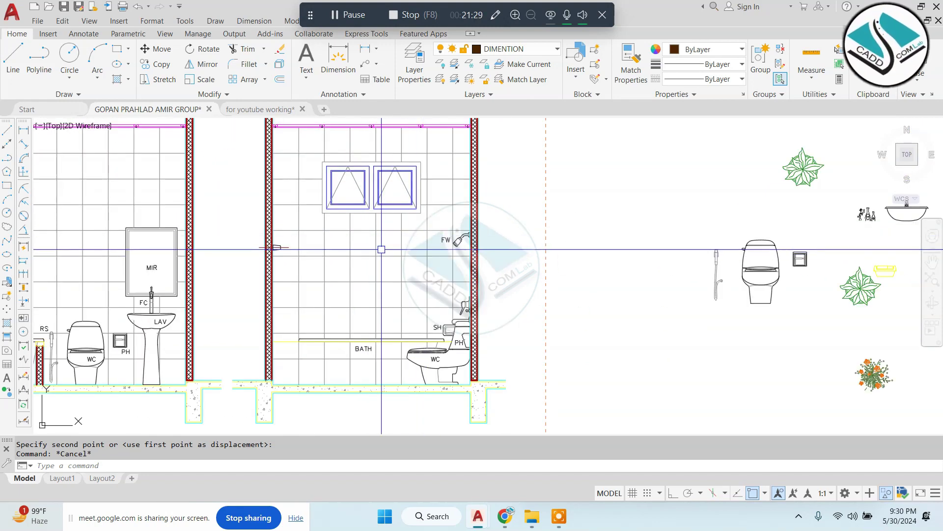
{"action": "middle_click_drag", "start_coordinate": [375, 247], "coordinate": [496, 256]}
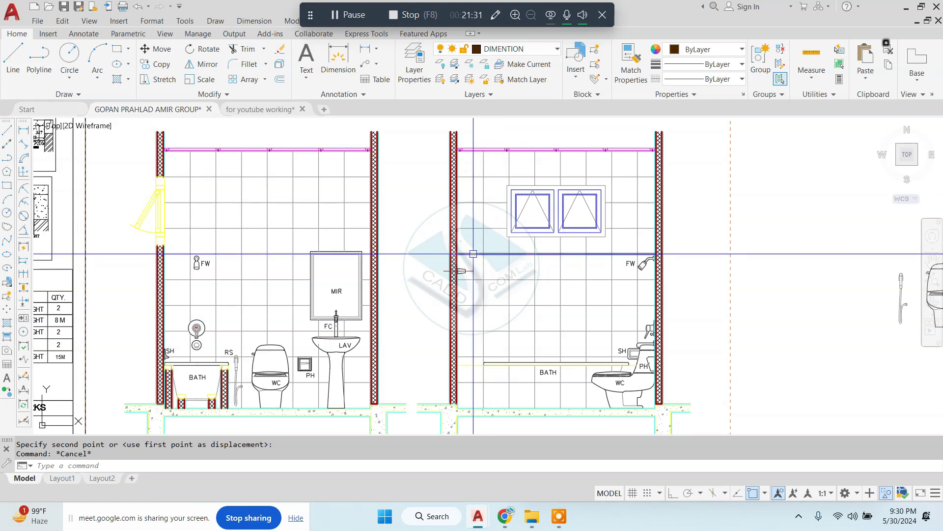
{"action": "scroll", "coordinate": [187, 343], "scroll_direction": "up", "scroll_amount": 6}
{"action": "scroll", "coordinate": [187, 344], "scroll_direction": "up", "scroll_amount": 2}
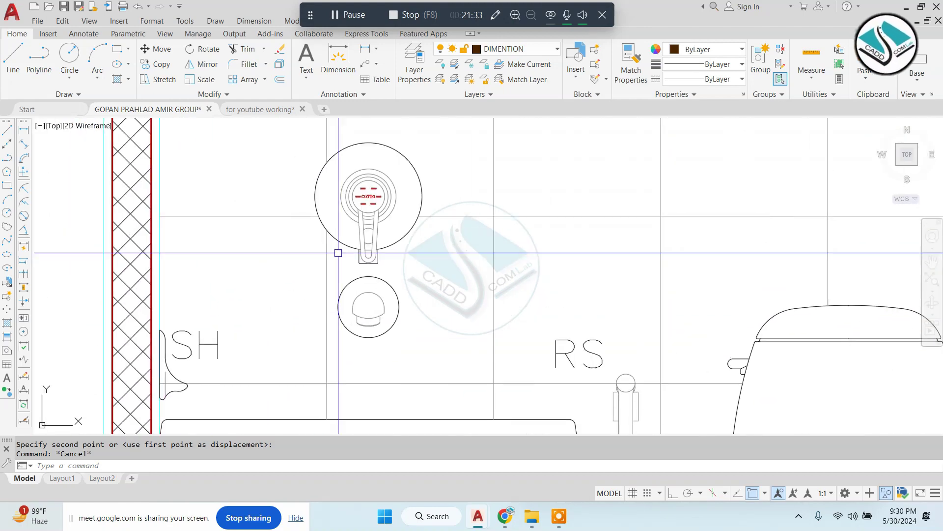
{"action": "scroll", "coordinate": [437, 245], "scroll_direction": "down", "scroll_amount": 2}
{"action": "scroll", "coordinate": [446, 266], "scroll_direction": "down", "scroll_amount": 4}
{"action": "scroll", "coordinate": [446, 265], "scroll_direction": "down", "scroll_amount": 5}
{"action": "middle_click_drag", "start_coordinate": [446, 266], "coordinate": [512, 322]}
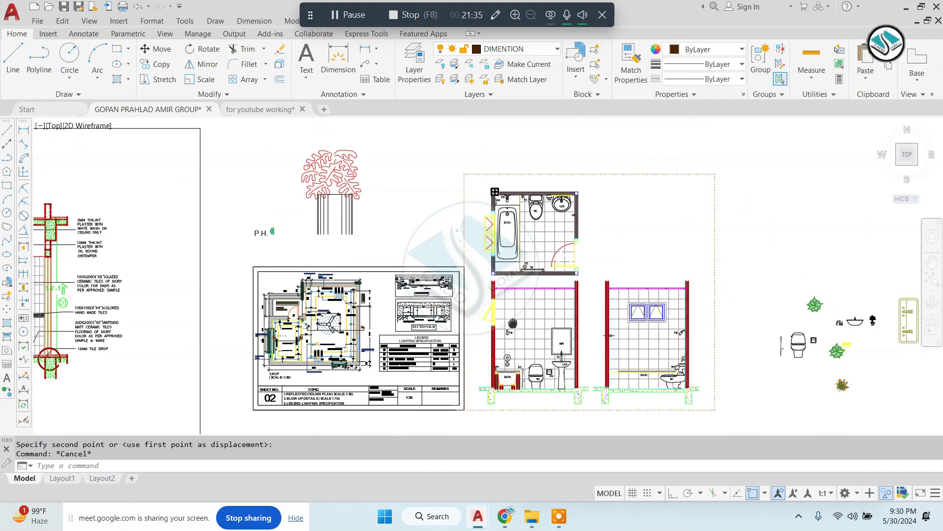
{"action": "middle_click_drag", "start_coordinate": [169, 275], "coordinate": [399, 230]}
{"action": "middle_click_drag", "start_coordinate": [241, 266], "coordinate": [417, 239]}
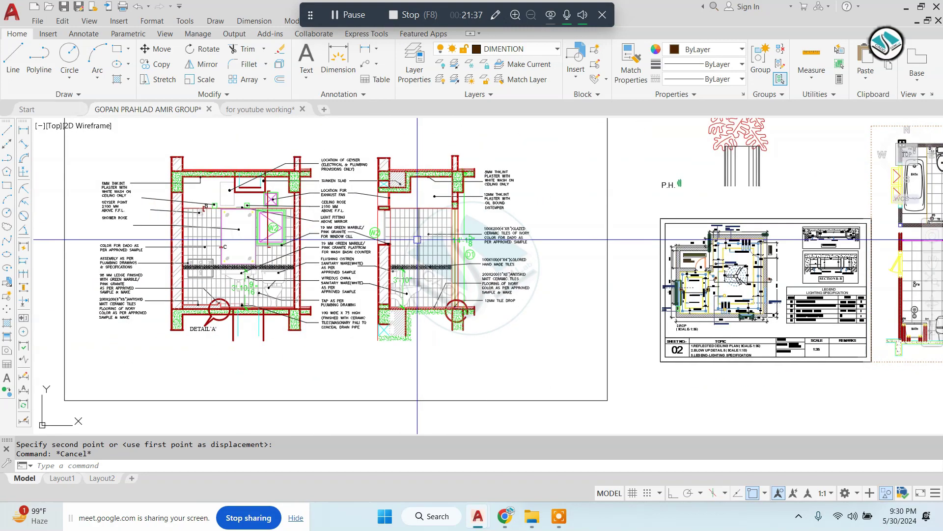
{"action": "scroll", "coordinate": [297, 252], "scroll_direction": "down", "scroll_amount": 8}
{"action": "middle_click_drag", "start_coordinate": [187, 283], "coordinate": [433, 237]}
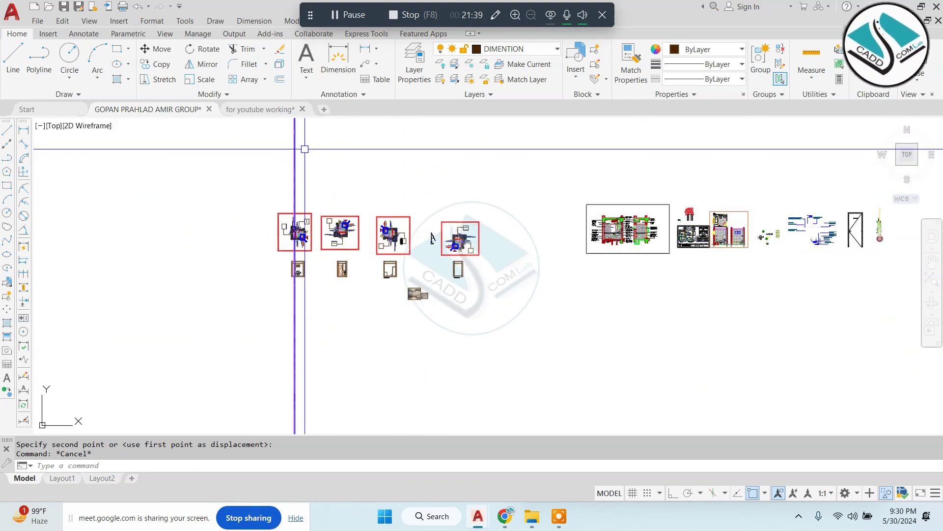
{"action": "left_click", "coordinate": [259, 109]}
{"action": "scroll", "coordinate": [326, 316], "scroll_direction": "down", "scroll_amount": 3}
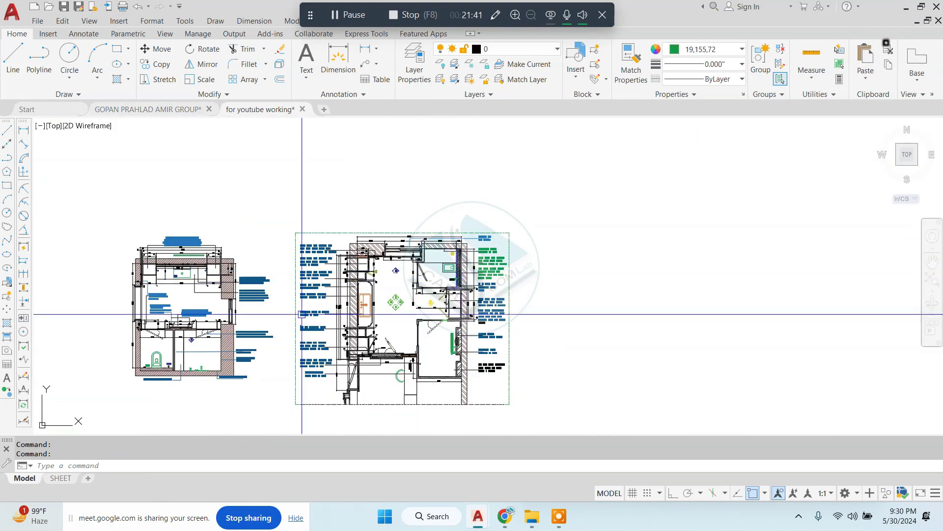
{"action": "scroll", "coordinate": [143, 291], "scroll_direction": "up", "scroll_amount": 4}
{"action": "scroll", "coordinate": [358, 312], "scroll_direction": "down", "scroll_amount": 8}
{"action": "scroll", "coordinate": [321, 269], "scroll_direction": "down", "scroll_amount": 1}
{"action": "scroll", "coordinate": [394, 260], "scroll_direction": "up", "scroll_amount": 10}
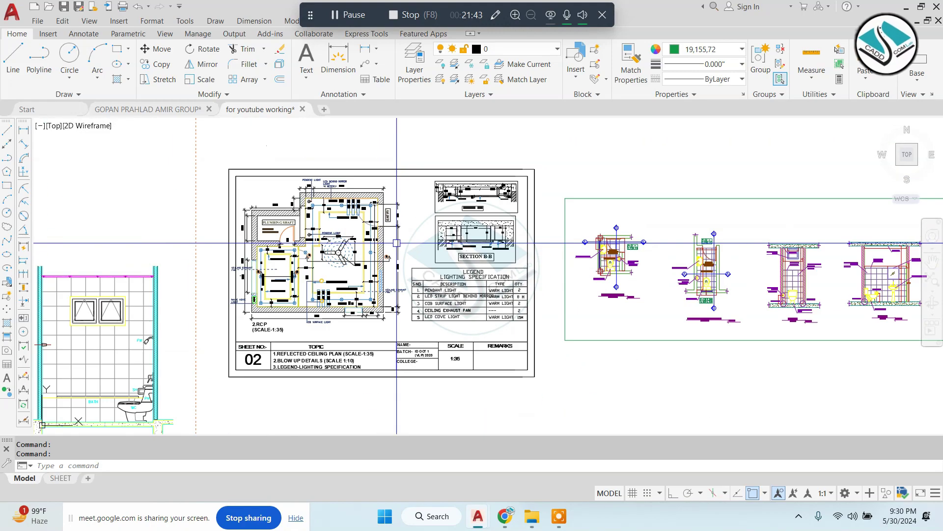
{"action": "scroll", "coordinate": [543, 243], "scroll_direction": "up", "scroll_amount": 4}
{"action": "scroll", "coordinate": [472, 244], "scroll_direction": "down", "scroll_amount": 5}
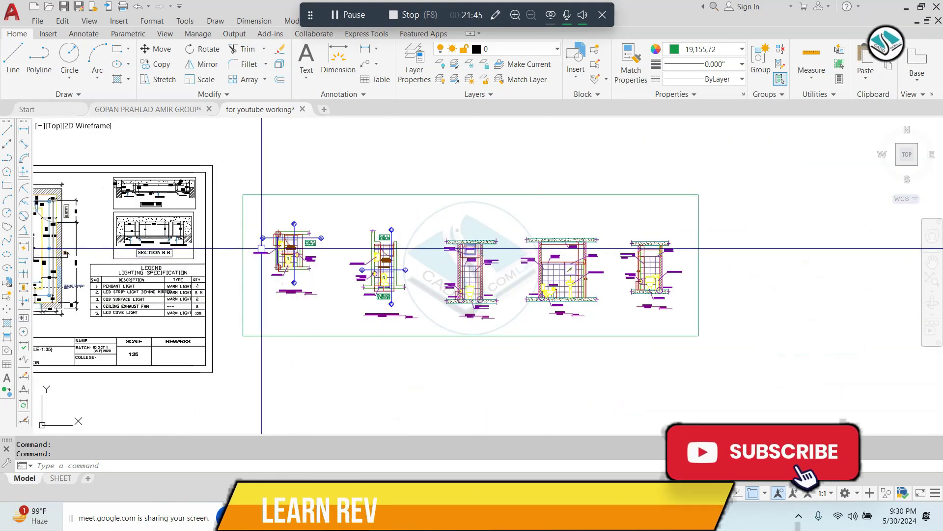
{"action": "scroll", "coordinate": [471, 245], "scroll_direction": "up", "scroll_amount": 1}
{"action": "scroll", "coordinate": [337, 227], "scroll_direction": "down", "scroll_amount": 8}
{"action": "scroll", "coordinate": [295, 216], "scroll_direction": "up", "scroll_amount": 4}
{"action": "scroll", "coordinate": [299, 172], "scroll_direction": "up", "scroll_amount": 2}
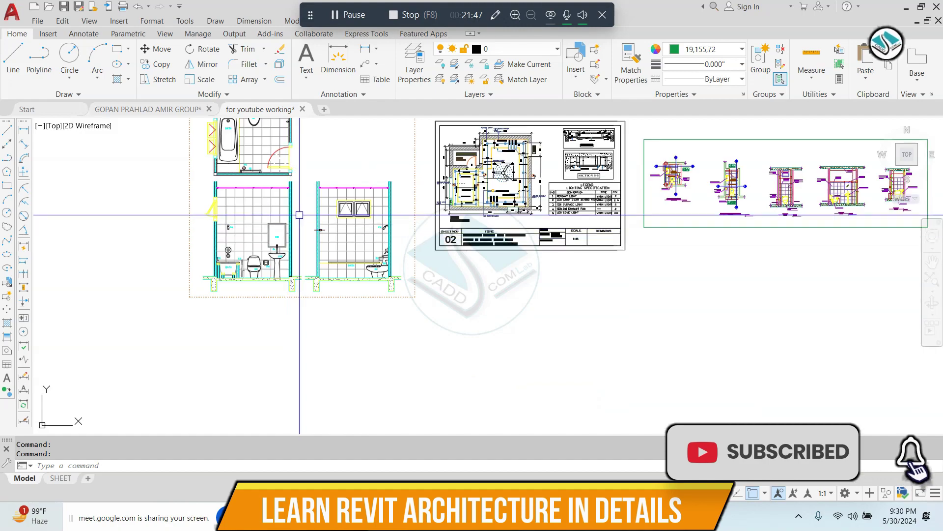
{"action": "scroll", "coordinate": [393, 248], "scroll_direction": "down", "scroll_amount": 6}
{"action": "scroll", "coordinate": [400, 280], "scroll_direction": "up", "scroll_amount": 7}
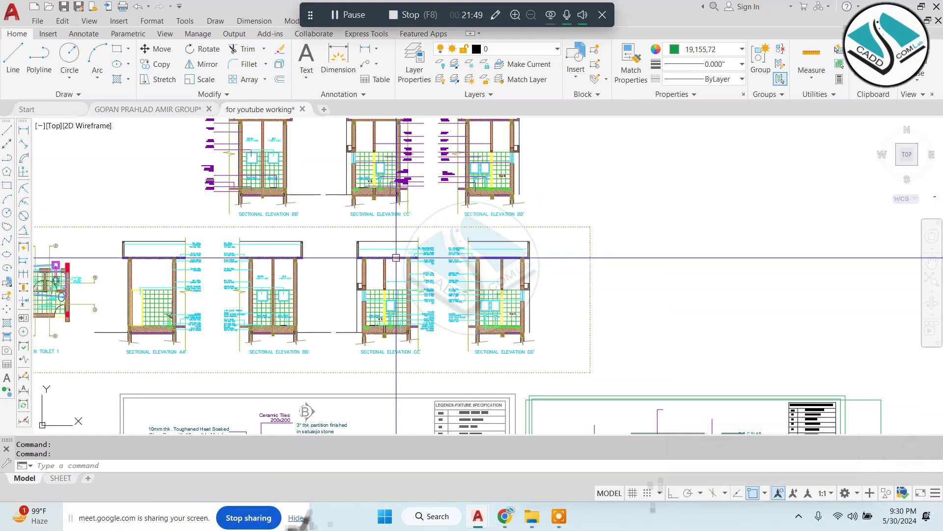
{"action": "scroll", "coordinate": [401, 291], "scroll_direction": "down", "scroll_amount": 5}
{"action": "scroll", "coordinate": [344, 275], "scroll_direction": "up", "scroll_amount": 3}
{"action": "scroll", "coordinate": [327, 265], "scroll_direction": "up", "scroll_amount": 2}
{"action": "scroll", "coordinate": [339, 266], "scroll_direction": "up", "scroll_amount": 2}
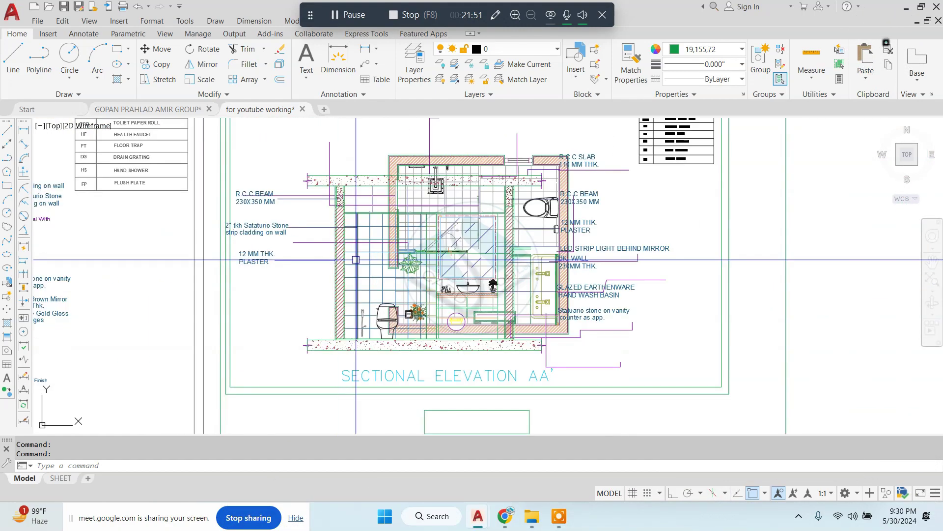
{"action": "scroll", "coordinate": [464, 265], "scroll_direction": "down", "scroll_amount": 2}
{"action": "scroll", "coordinate": [464, 265], "scroll_direction": "down", "scroll_amount": 6}
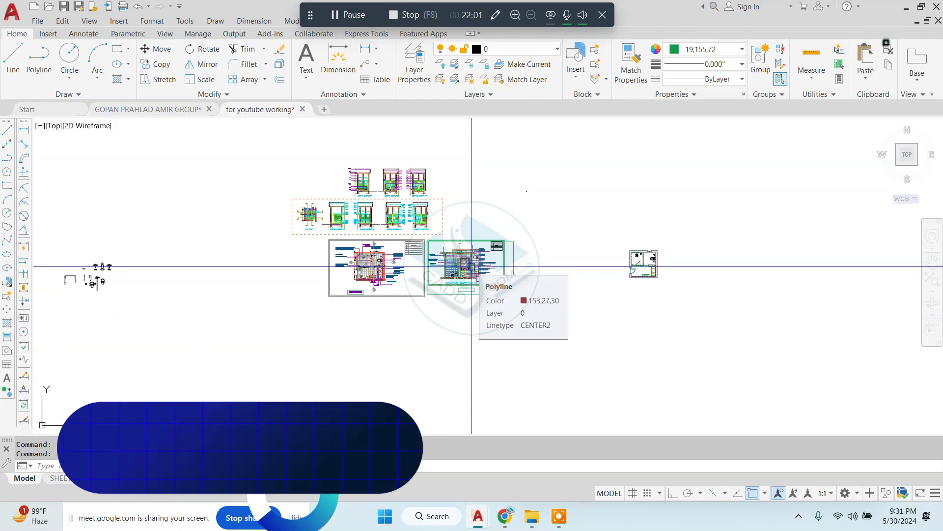
{"action": "scroll", "coordinate": [476, 250], "scroll_direction": "down", "scroll_amount": 4}
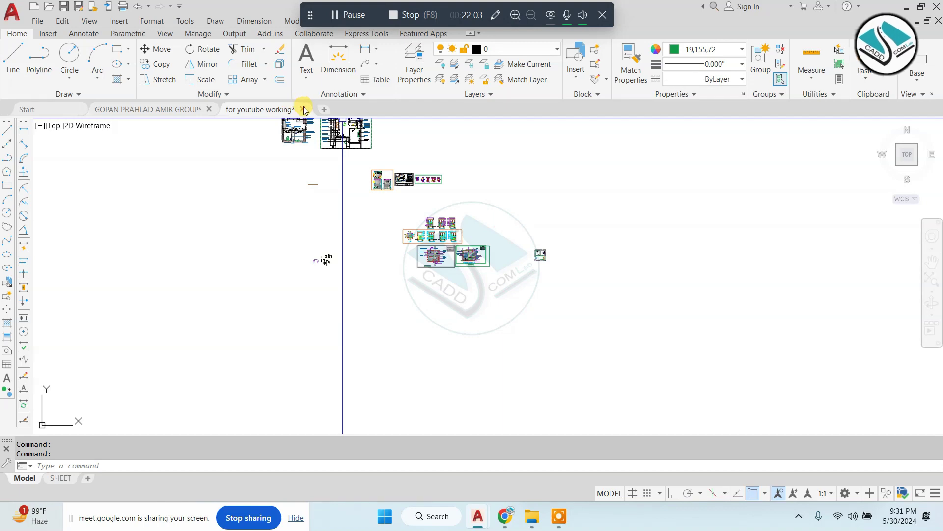
Step: Open a maximized File Explorer and go to the CaddCom -Lab folder on the D: drive
{"action": "left_click", "coordinate": [529, 513]}
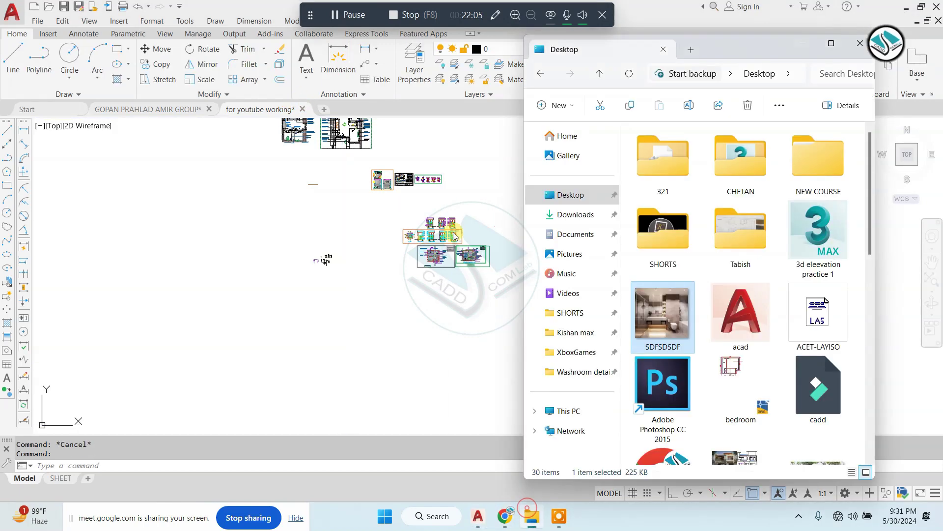
{"action": "double_click", "coordinate": [735, 47]}
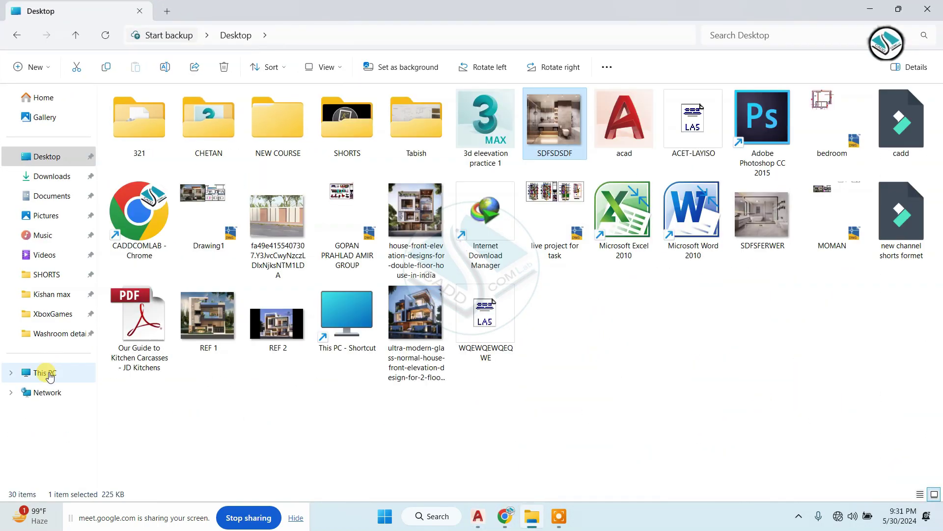
{"action": "left_click", "coordinate": [43, 372]}
{"action": "double_click", "coordinate": [331, 130]}
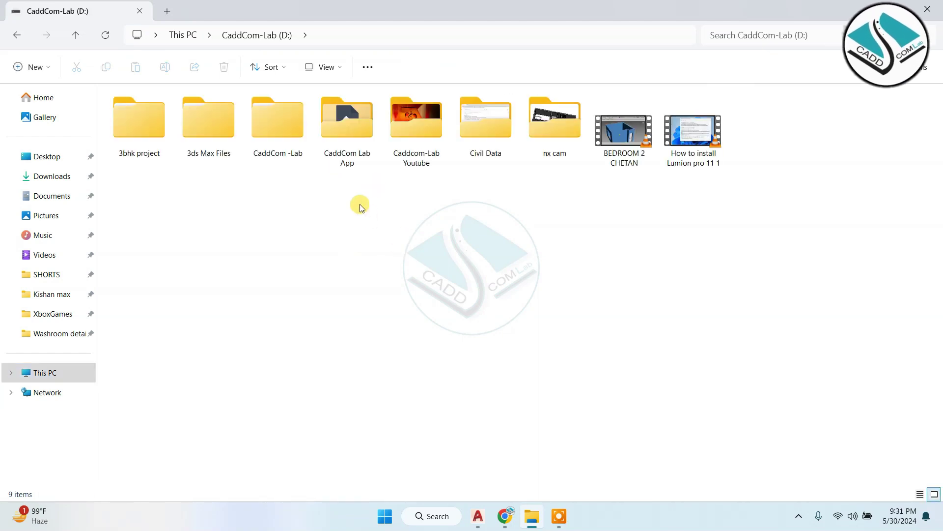
{"action": "double_click", "coordinate": [272, 133]}
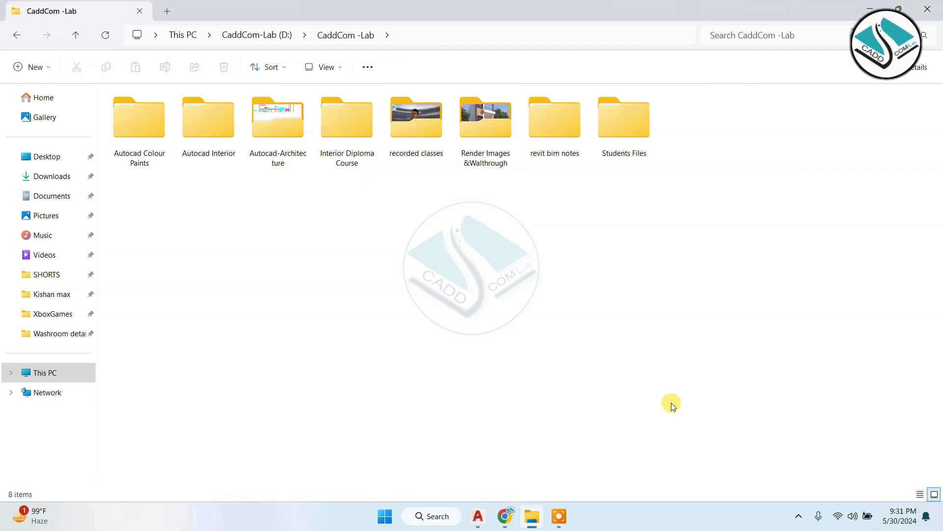
Step: Check the Wi-Fi network list, then return to the File Explorer window
{"action": "left_click", "coordinate": [853, 516]}
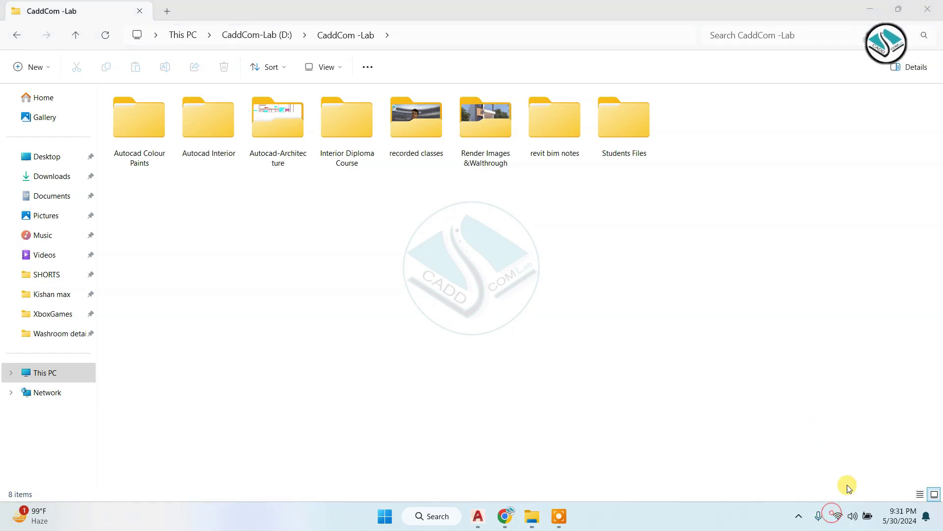
{"action": "left_click", "coordinate": [781, 287]}
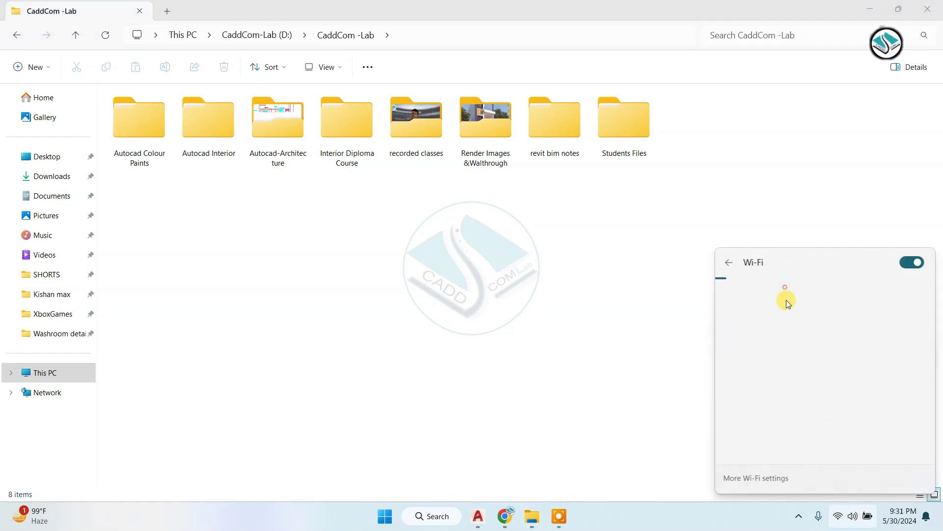
{"action": "left_click", "coordinate": [636, 334]}
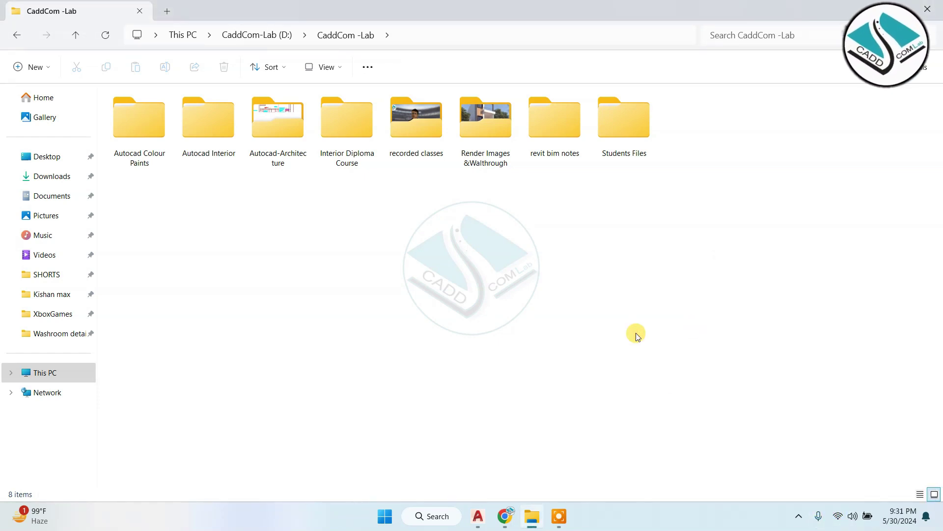
{"action": "left_click", "coordinate": [504, 514]}
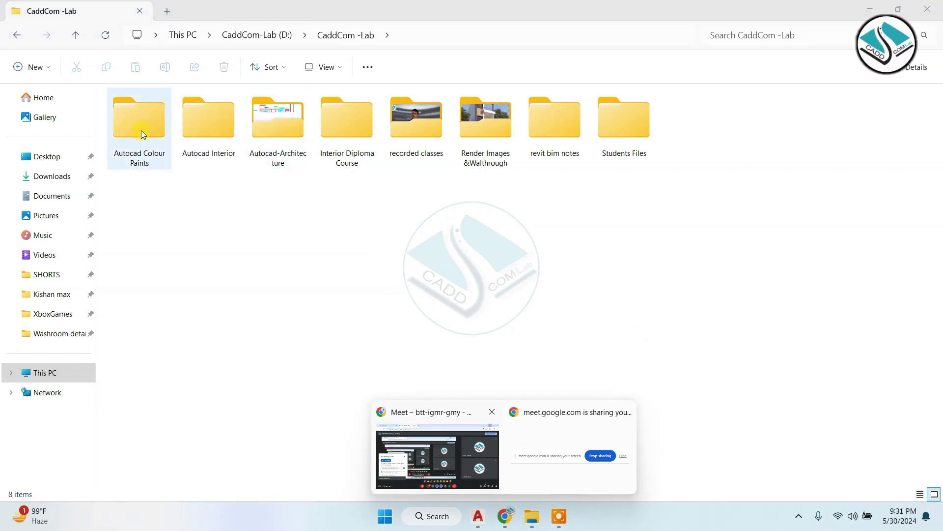
Step: Browse Autocad-Architecture > Autocad Blocks > Architecture blocks and scroll to its DWG files
{"action": "double_click", "coordinate": [297, 142]}
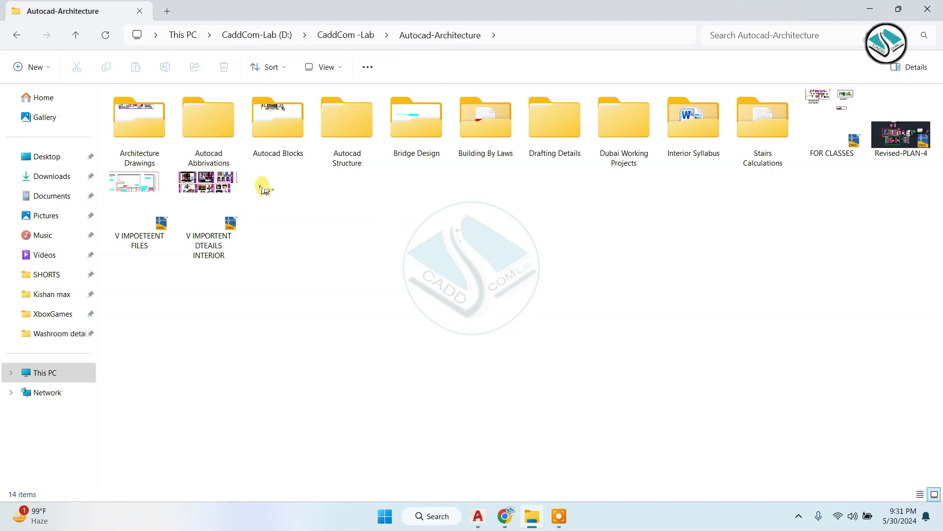
{"action": "double_click", "coordinate": [140, 126]}
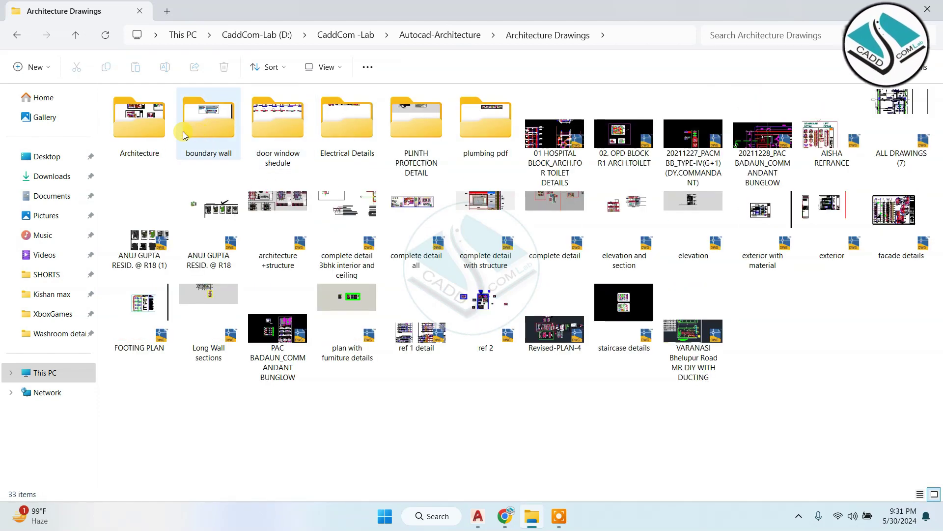
{"action": "left_click", "coordinate": [17, 35]}
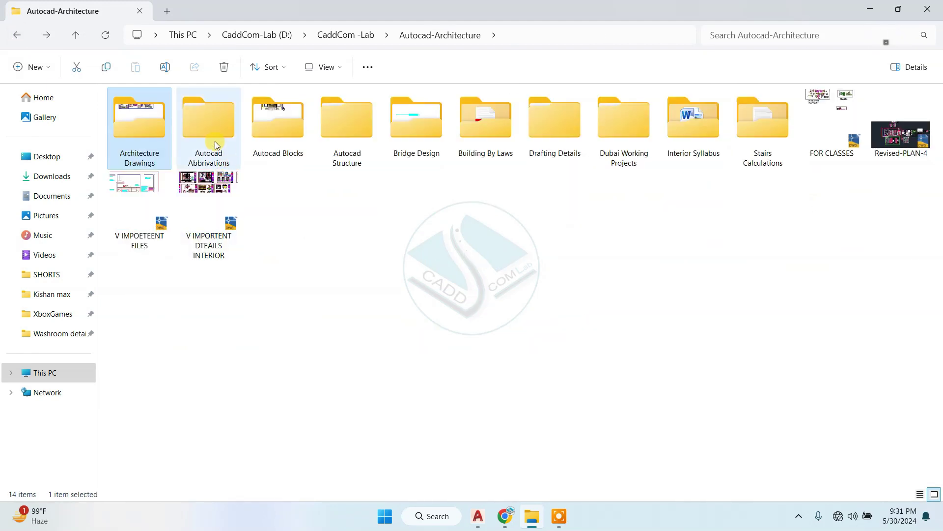
{"action": "double_click", "coordinate": [290, 140]}
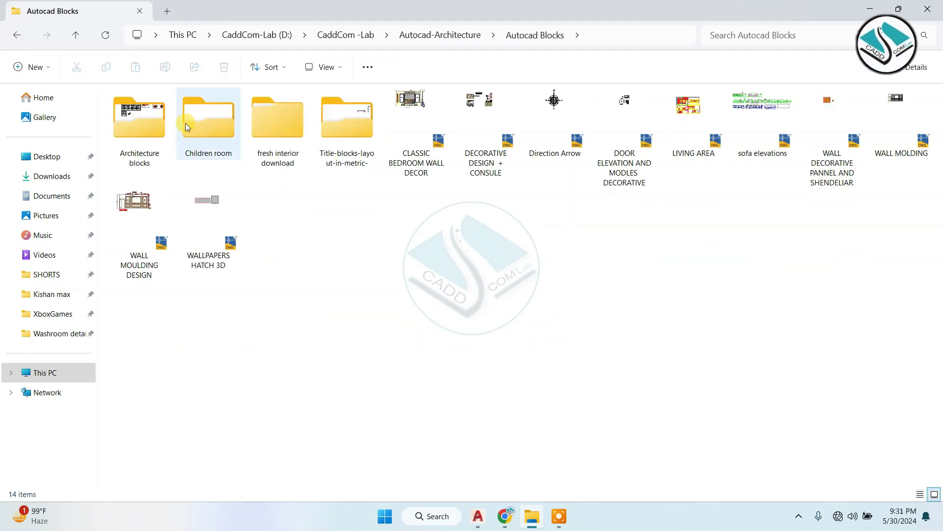
{"action": "double_click", "coordinate": [150, 123]}
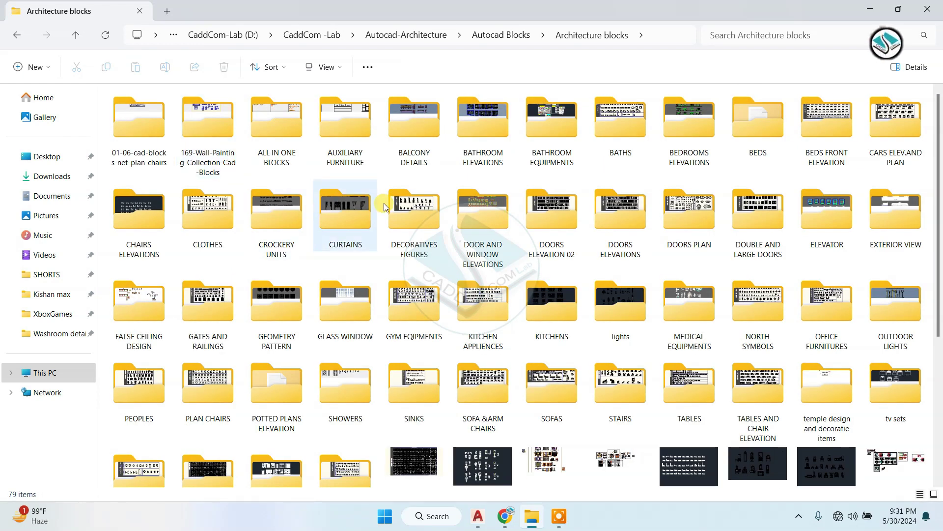
{"action": "scroll", "coordinate": [579, 261], "scroll_direction": "down", "scroll_amount": 3}
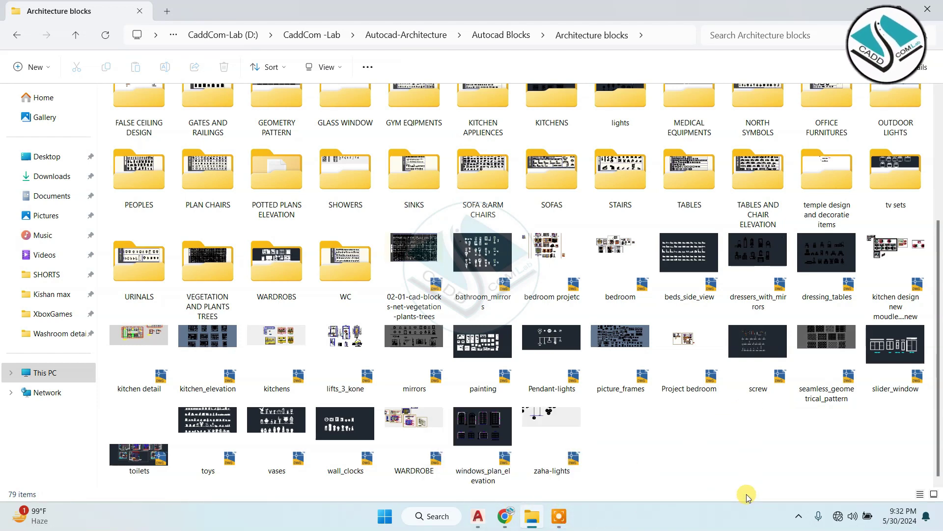
{"action": "left_click", "coordinate": [559, 516]}
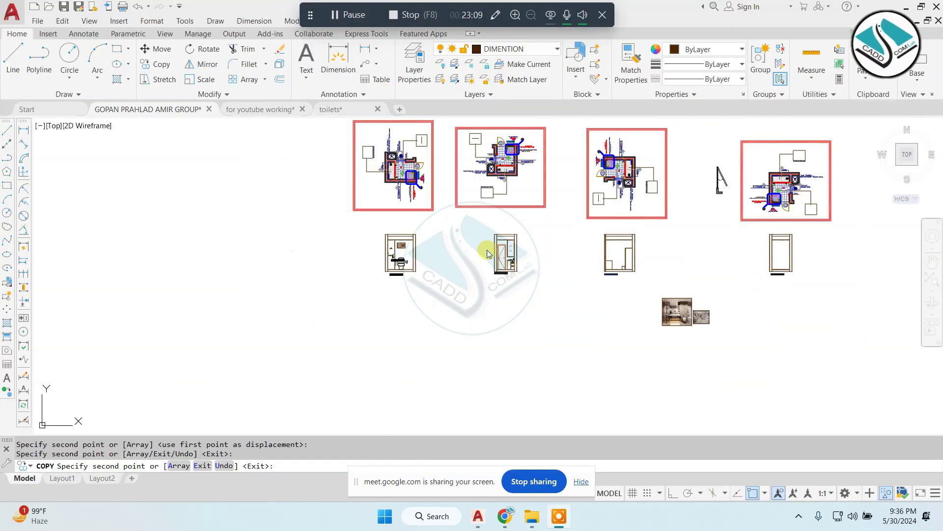
Step: Change the first copied ELEVATION -D title to read ELEVATION -C
{"action": "scroll", "coordinate": [483, 182], "scroll_direction": "up", "scroll_amount": 3}
{"action": "scroll", "coordinate": [483, 182], "scroll_direction": "up", "scroll_amount": 2}
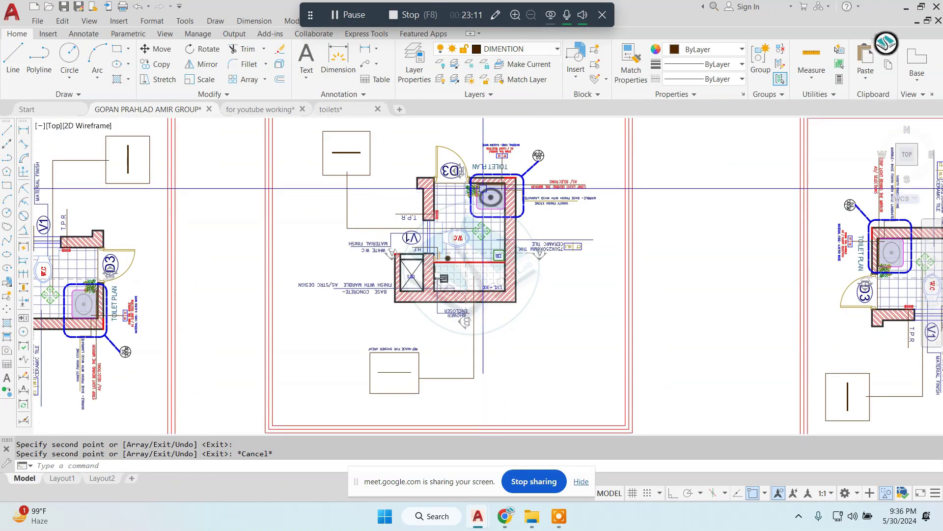
{"action": "scroll", "coordinate": [483, 183], "scroll_direction": "up", "scroll_amount": 3}
{"action": "scroll", "coordinate": [483, 183], "scroll_direction": "down", "scroll_amount": 5}
{"action": "scroll", "coordinate": [459, 344], "scroll_direction": "up", "scroll_amount": 5}
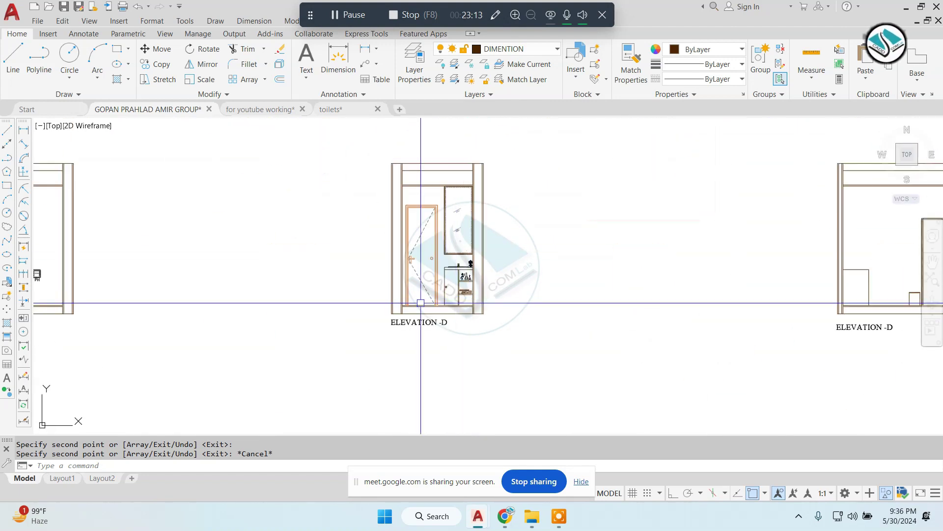
{"action": "scroll", "coordinate": [450, 305], "scroll_direction": "up", "scroll_amount": 4}
{"action": "left_click", "coordinate": [449, 305]}
{"action": "key", "text": "Escape"}
{"action": "left_click", "coordinate": [506, 305]}
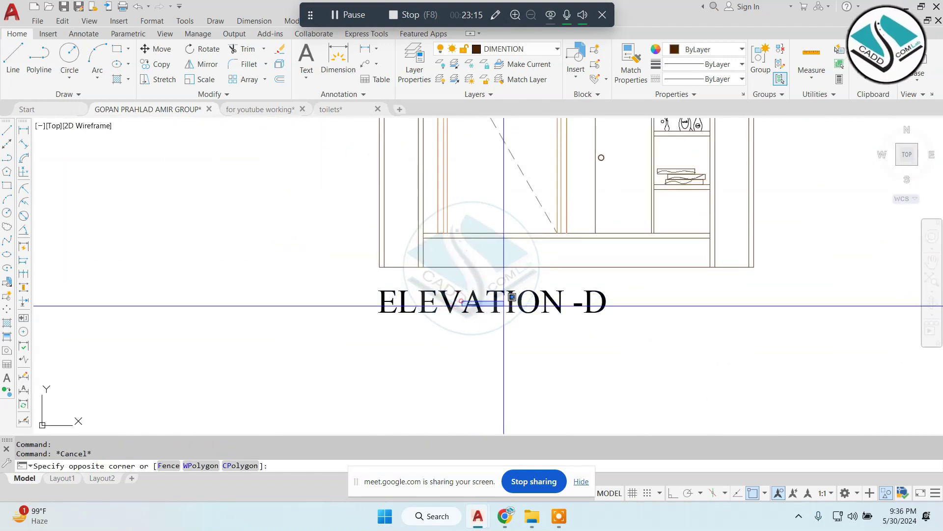
{"action": "scroll", "coordinate": [506, 305], "scroll_direction": "up", "scroll_amount": 2}
{"action": "key", "text": "Escape"}
{"action": "double_click", "coordinate": [596, 289]}
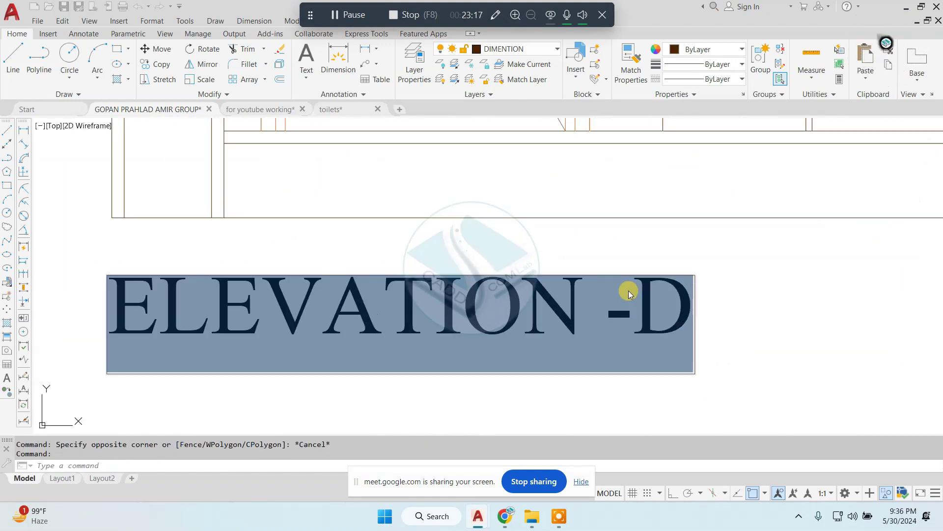
{"action": "left_click_drag", "start_coordinate": [635, 292], "coordinate": [705, 297]}
{"action": "type", "text": "C"}
{"action": "left_click", "coordinate": [752, 263]}
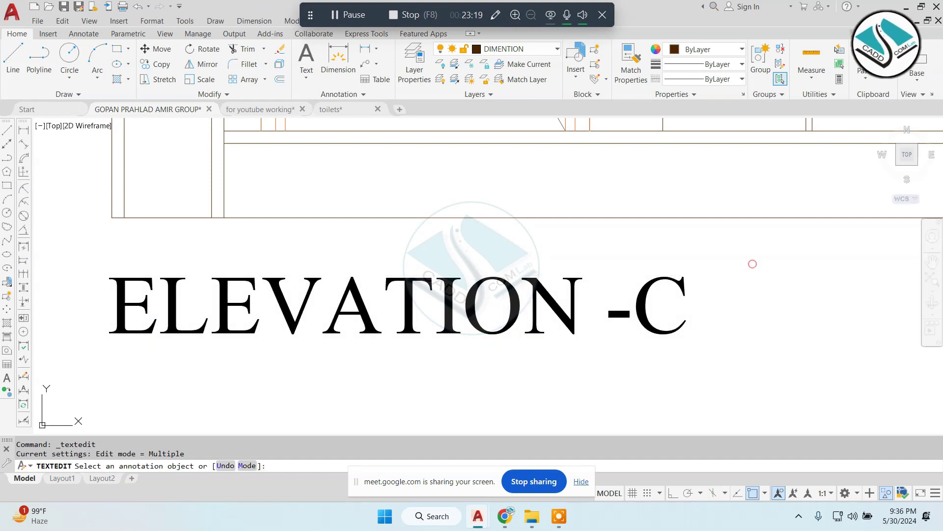
{"action": "scroll", "coordinate": [752, 264], "scroll_direction": "down", "scroll_amount": 5}
{"action": "key", "text": "Escape"}
Step: Change the second copied ELEVATION -D title to read ELEVATION -B
{"action": "scroll", "coordinate": [491, 276], "scroll_direction": "up", "scroll_amount": 5}
{"action": "scroll", "coordinate": [442, 275], "scroll_direction": "down", "scroll_amount": 2}
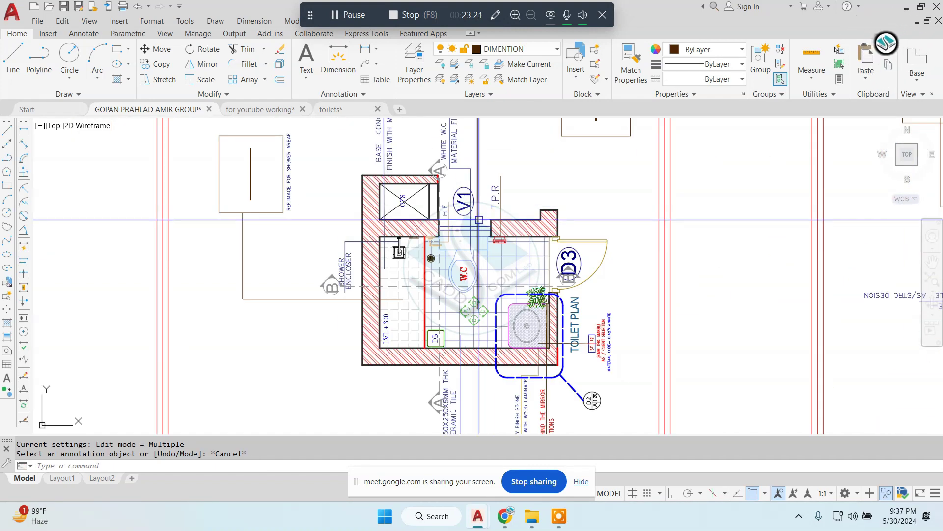
{"action": "scroll", "coordinate": [442, 275], "scroll_direction": "up", "scroll_amount": 1}
{"action": "scroll", "coordinate": [442, 275], "scroll_direction": "down", "scroll_amount": 2}
{"action": "scroll", "coordinate": [457, 315], "scroll_direction": "down", "scroll_amount": 2}
{"action": "middle_click_drag", "start_coordinate": [461, 328], "coordinate": [452, 297]}
{"action": "scroll", "coordinate": [453, 297], "scroll_direction": "up", "scroll_amount": 6}
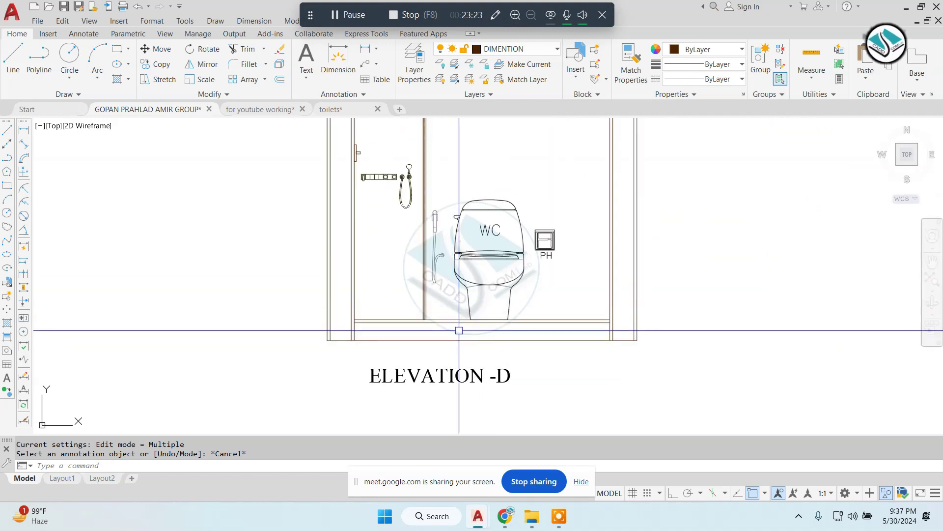
{"action": "key", "text": "Escape"}
{"action": "left_click", "coordinate": [499, 375]}
{"action": "scroll", "coordinate": [499, 375], "scroll_direction": "up", "scroll_amount": 2}
{"action": "double_click", "coordinate": [498, 375]}
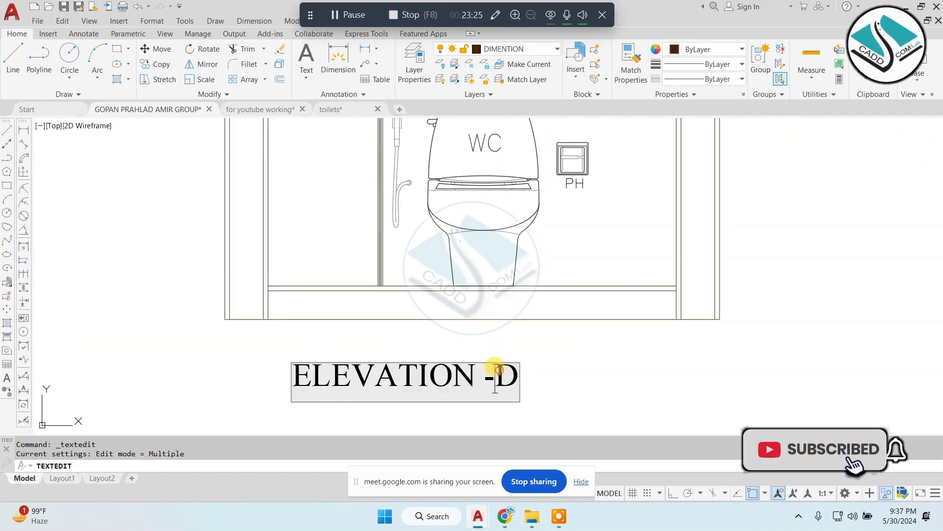
{"action": "type", "text": "B"}
{"action": "key", "text": "Escape"}
{"action": "key", "text": "Escape"}
{"action": "scroll", "coordinate": [393, 267], "scroll_direction": "down", "scroll_amount": 5}
{"action": "scroll", "coordinate": [392, 267], "scroll_direction": "down", "scroll_amount": 2}
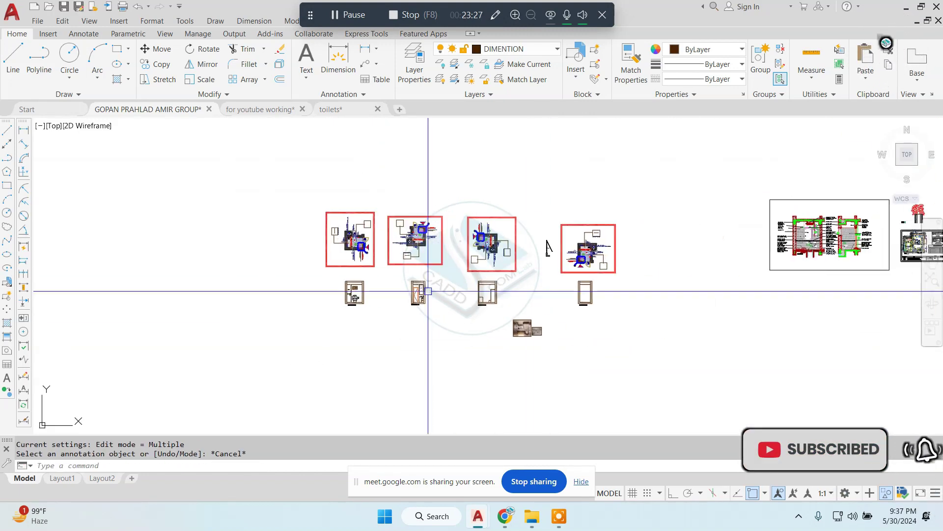
{"action": "middle_click_drag", "start_coordinate": [536, 314], "coordinate": [367, 280]}
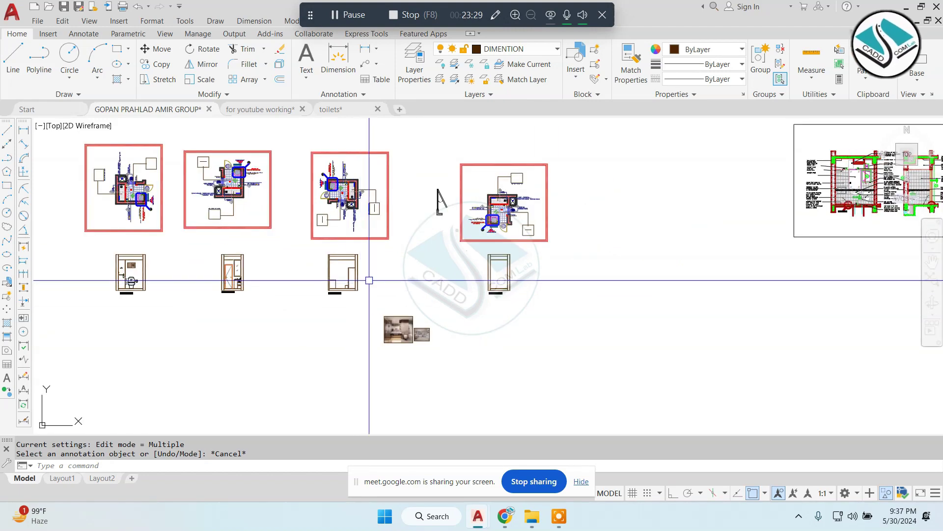
Step: Start a horizontal construction line (XL, H), then cancel it
{"action": "scroll", "coordinate": [506, 217], "scroll_direction": "up", "scroll_amount": 4}
{"action": "scroll", "coordinate": [505, 214], "scroll_direction": "down", "scroll_amount": 4}
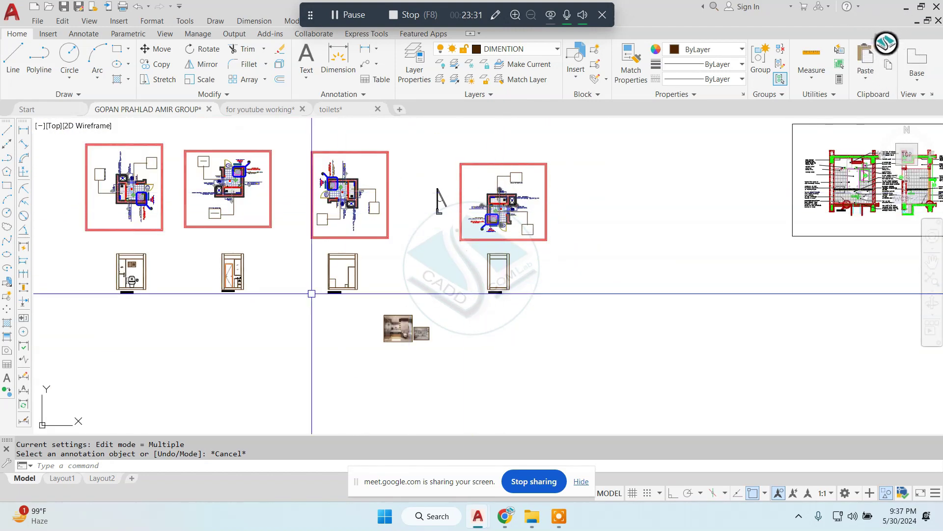
{"action": "scroll", "coordinate": [324, 281], "scroll_direction": "up", "scroll_amount": 5}
{"action": "scroll", "coordinate": [465, 242], "scroll_direction": "up", "scroll_amount": 1}
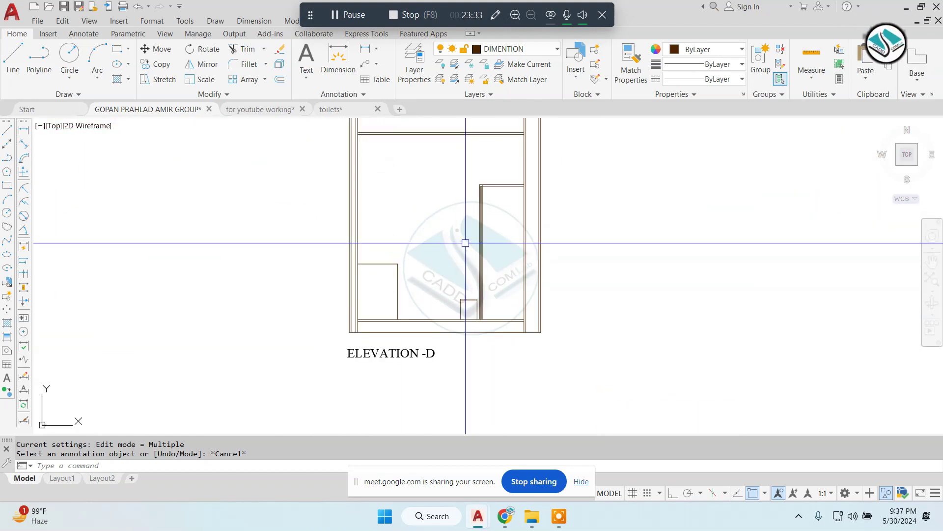
{"action": "scroll", "coordinate": [476, 265], "scroll_direction": "down", "scroll_amount": 2}
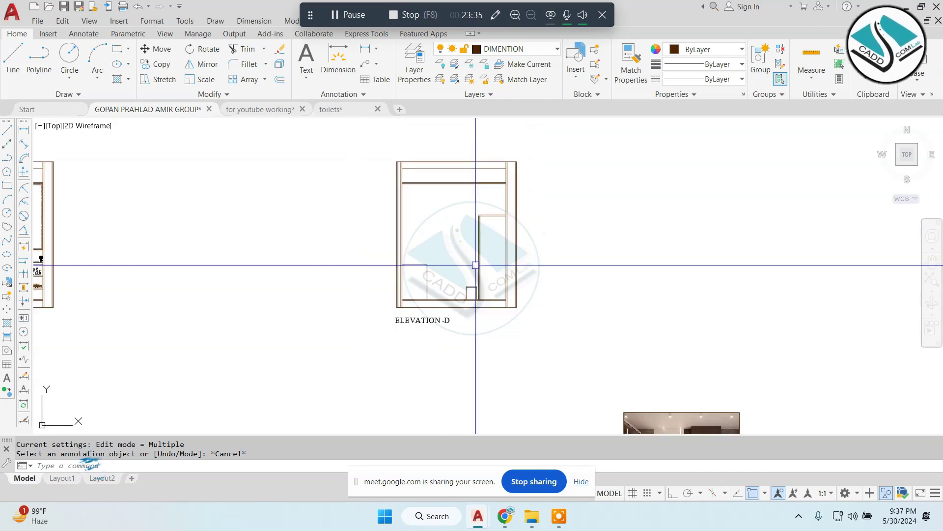
{"action": "scroll", "coordinate": [400, 270], "scroll_direction": "up", "scroll_amount": 2}
{"action": "scroll", "coordinate": [428, 261], "scroll_direction": "up", "scroll_amount": 2}
{"action": "type", "text": "x"}
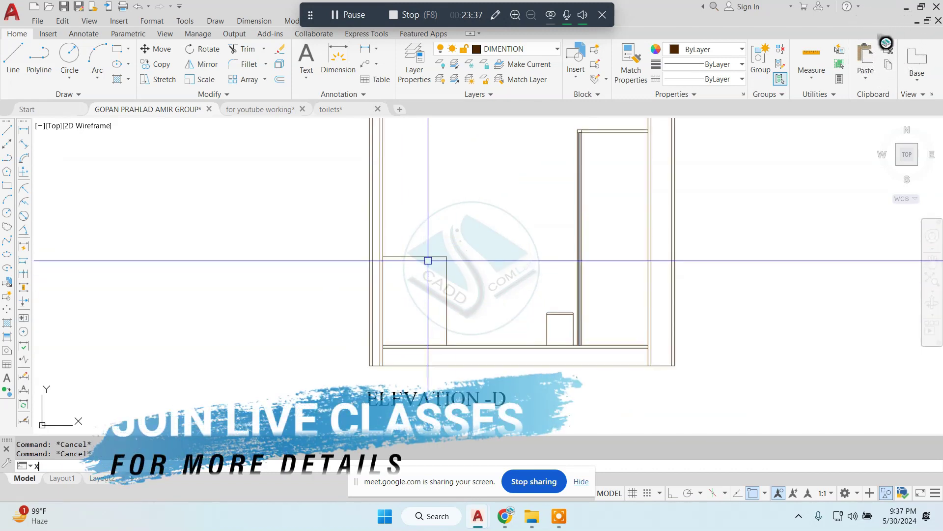
{"action": "scroll", "coordinate": [428, 257], "scroll_direction": "down", "scroll_amount": 4}
{"action": "type", "text": "h"}
{"action": "key", "text": "Return"}
{"action": "scroll", "coordinate": [263, 259], "scroll_direction": "up", "scroll_amount": 3}
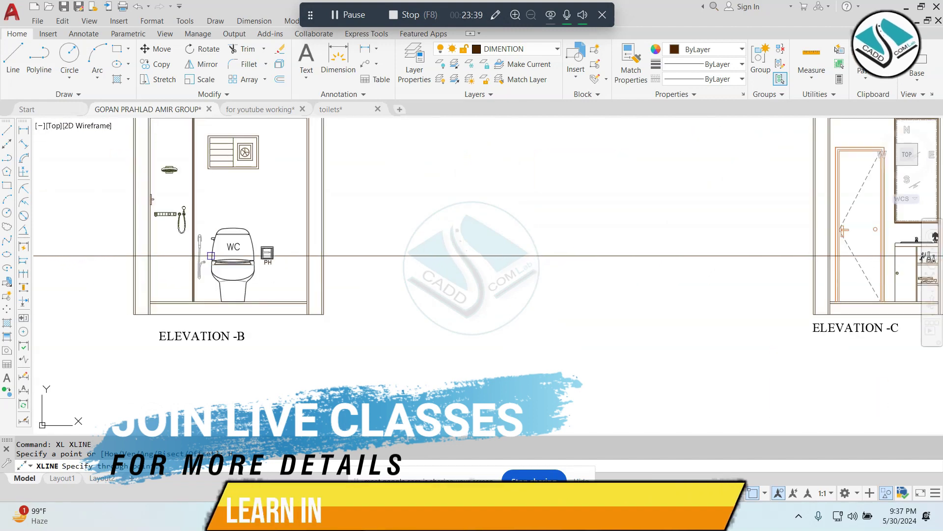
{"action": "scroll", "coordinate": [262, 259], "scroll_direction": "down", "scroll_amount": 1}
{"action": "scroll", "coordinate": [480, 213], "scroll_direction": "up", "scroll_amount": 2}
{"action": "scroll", "coordinate": [414, 273], "scroll_direction": "up", "scroll_amount": 5}
{"action": "scroll", "coordinate": [368, 295], "scroll_direction": "up", "scroll_amount": 3}
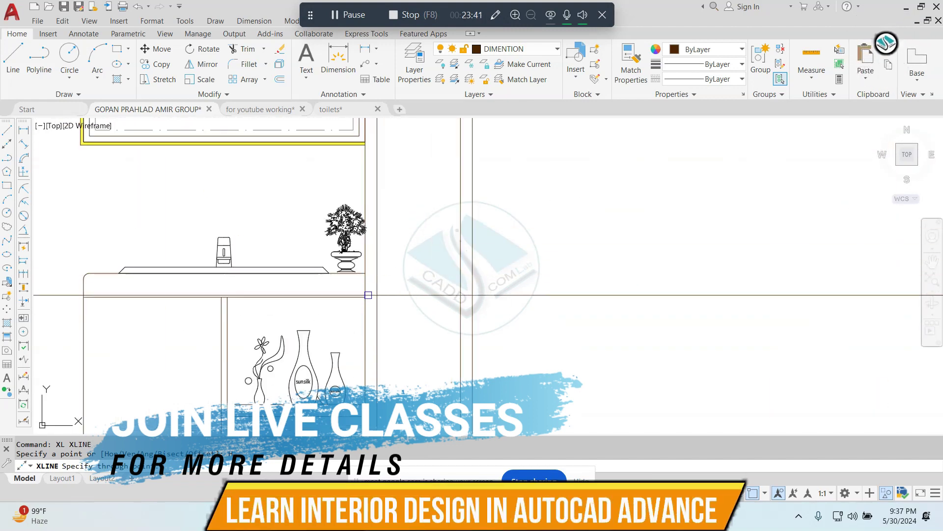
{"action": "key", "text": "Escape"}
{"action": "key", "text": "Escape"}
Step: Trim lines in Elevation-D using all objects as cutting edges, undoing the last trim
{"action": "scroll", "coordinate": [366, 273], "scroll_direction": "down", "scroll_amount": 8}
{"action": "middle_click_drag", "start_coordinate": [685, 273], "coordinate": [579, 273]}
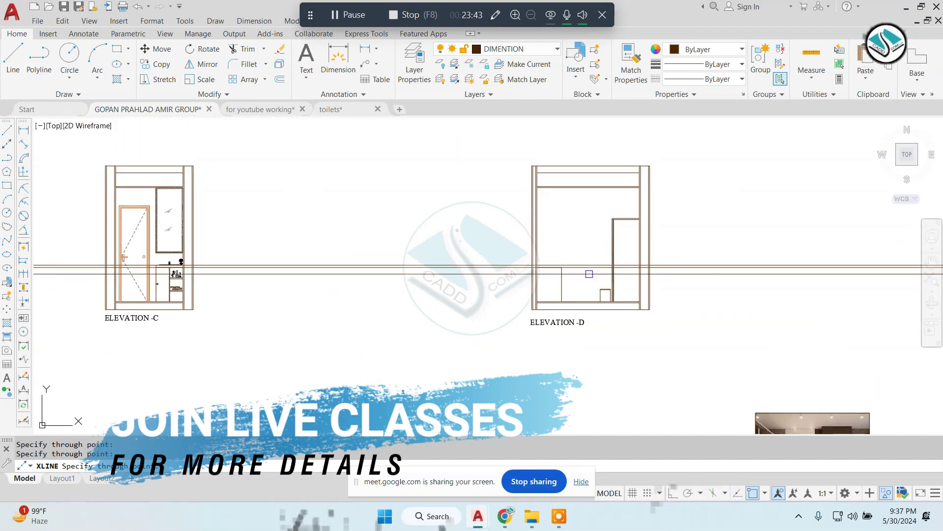
{"action": "scroll", "coordinate": [579, 273], "scroll_direction": "up", "scroll_amount": 4}
{"action": "type", "text": "r"}
{"action": "key", "text": "Return"}
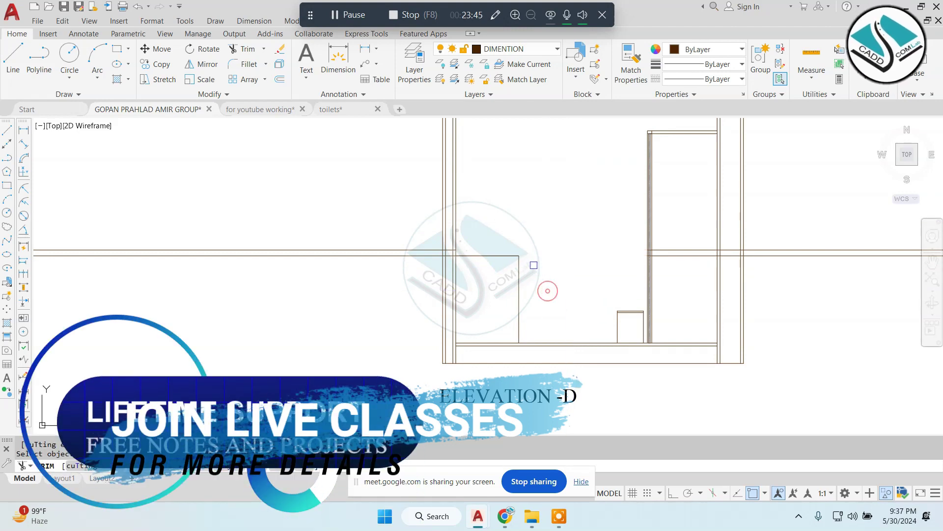
{"action": "scroll", "coordinate": [535, 275], "scroll_direction": "up", "scroll_amount": 2}
{"action": "scroll", "coordinate": [533, 265], "scroll_direction": "down", "scroll_amount": 2}
{"action": "key", "text": "Escape"}
{"action": "left_click", "coordinate": [518, 265]}
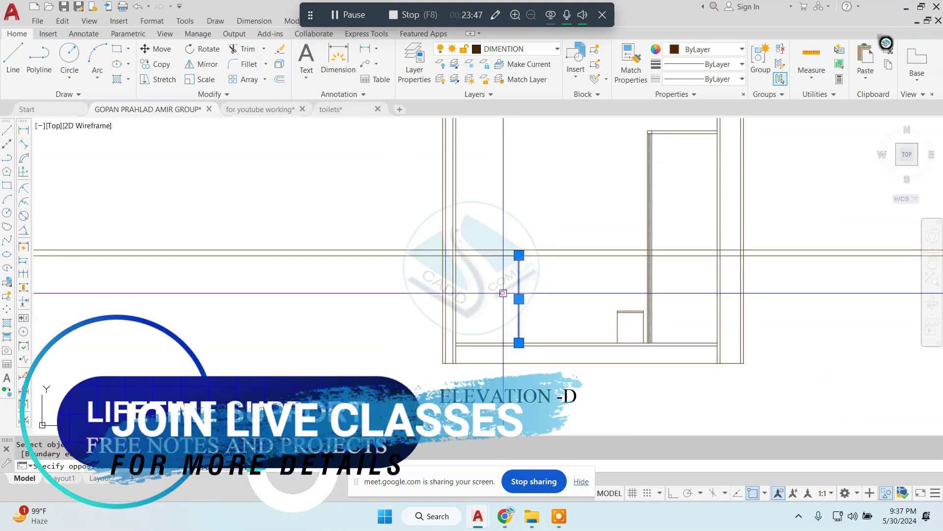
{"action": "scroll", "coordinate": [533, 260], "scroll_direction": "up", "scroll_amount": 4}
{"action": "key", "text": "Escape"}
{"action": "key", "text": "Escape"}
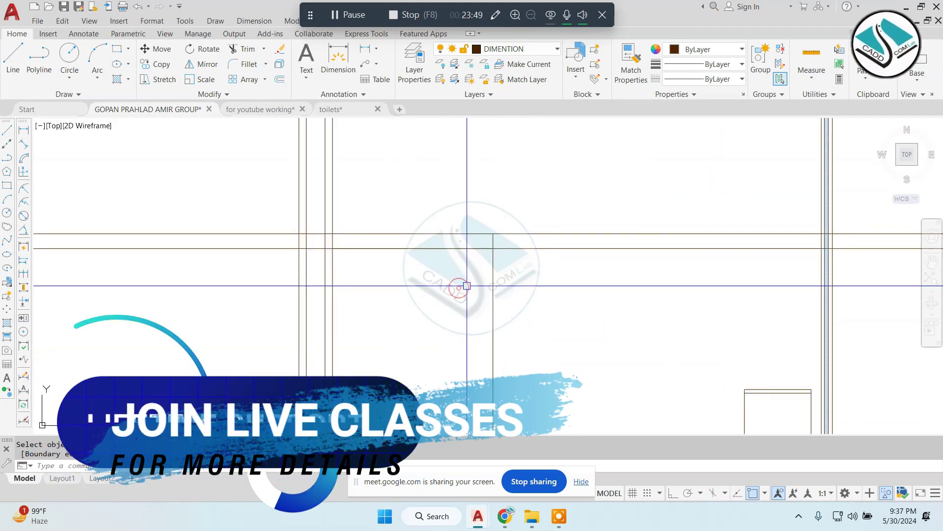
{"action": "scroll", "coordinate": [575, 194], "scroll_direction": "down", "scroll_amount": 3}
{"action": "scroll", "coordinate": [541, 295], "scroll_direction": "up", "scroll_amount": 3}
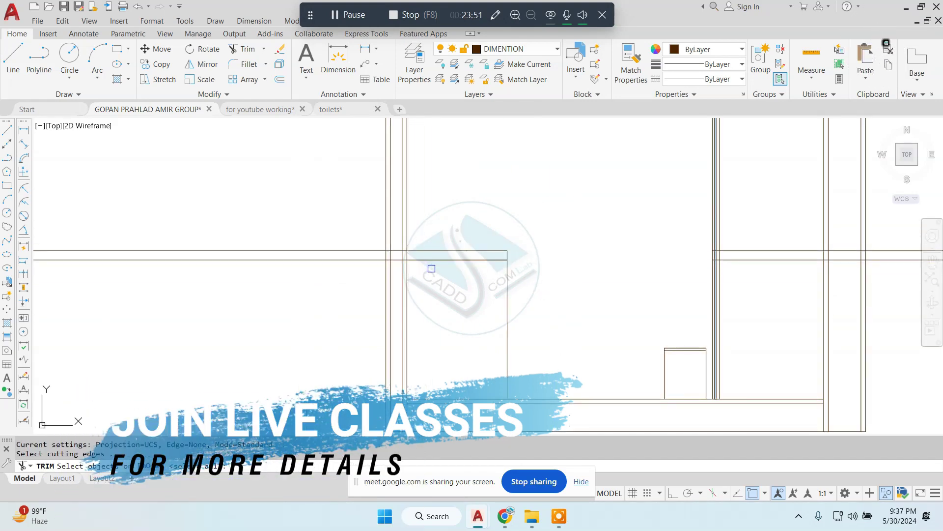
{"action": "key", "text": "Return"}
{"action": "scroll", "coordinate": [405, 248], "scroll_direction": "up", "scroll_amount": 4}
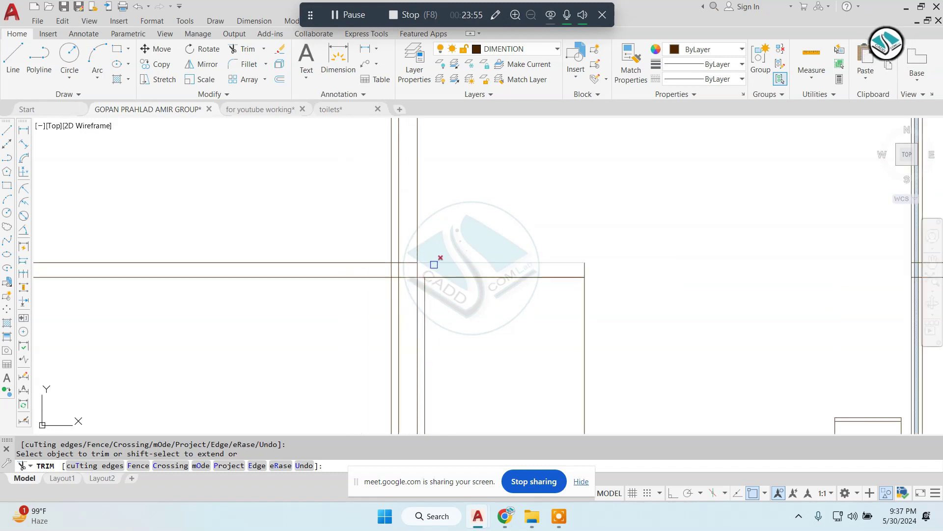
{"action": "key", "text": "ctrl+z"}
{"action": "scroll", "coordinate": [434, 271], "scroll_direction": "down", "scroll_amount": 3}
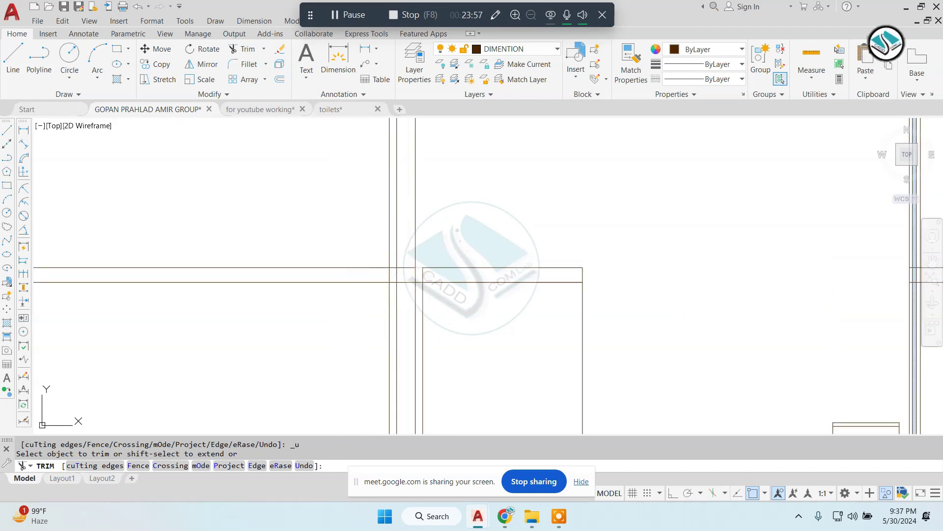
{"action": "key", "text": "Escape"}
Step: Erase the two horizontal lines caught in a crossing window
{"action": "left_click_drag", "start_coordinate": [590, 255], "coordinate": [282, 291]}
{"action": "type", "text": "e"}
{"action": "key", "text": "Return"}
{"action": "scroll", "coordinate": [459, 293], "scroll_direction": "up", "scroll_amount": 4}
{"action": "type", "text": "l"}
{"action": "key", "text": "Return"}
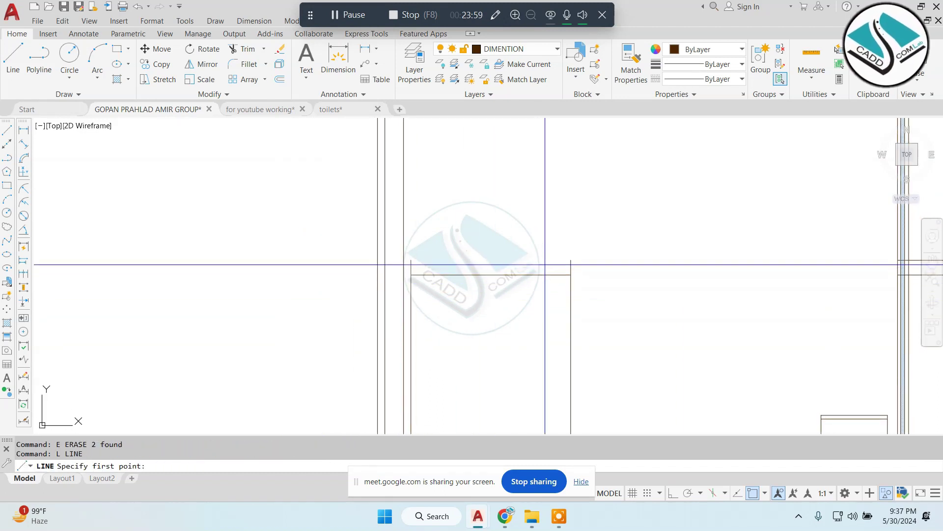
{"action": "left_click", "coordinate": [570, 260]}
{"action": "key", "text": "Escape"}
{"action": "key", "text": "Escape"}
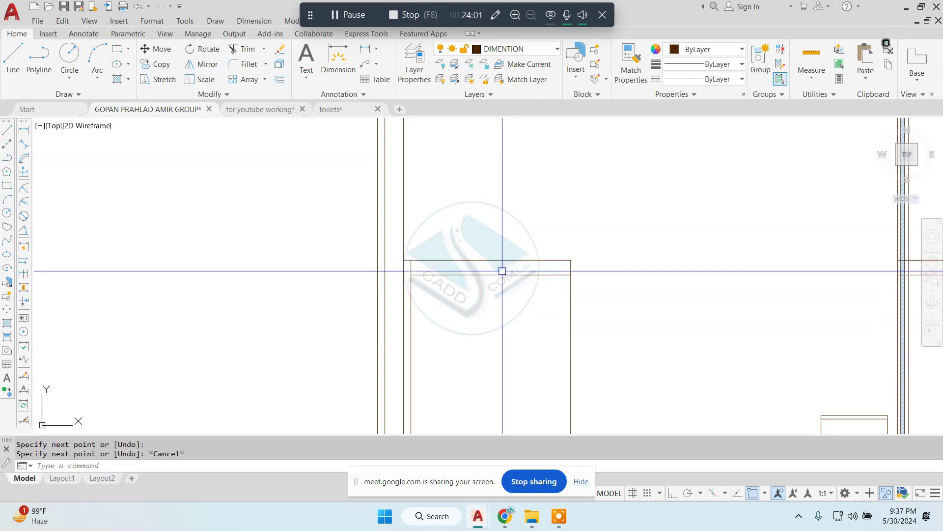
Step: Erase the long horizontal double line in Elevation-D
{"action": "middle_click_drag", "start_coordinate": [501, 270], "coordinate": [600, 287]}
{"action": "middle_click_drag", "start_coordinate": [545, 318], "coordinate": [473, 315]}
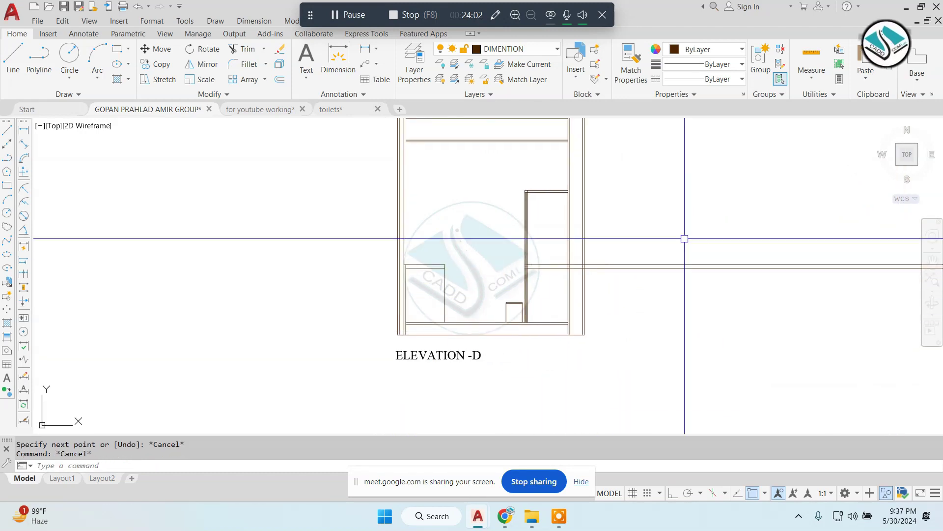
{"action": "left_click", "coordinate": [720, 200]}
{"action": "left_click", "coordinate": [685, 303]}
{"action": "type", "text": "e"}
{"action": "key", "text": "Return"}
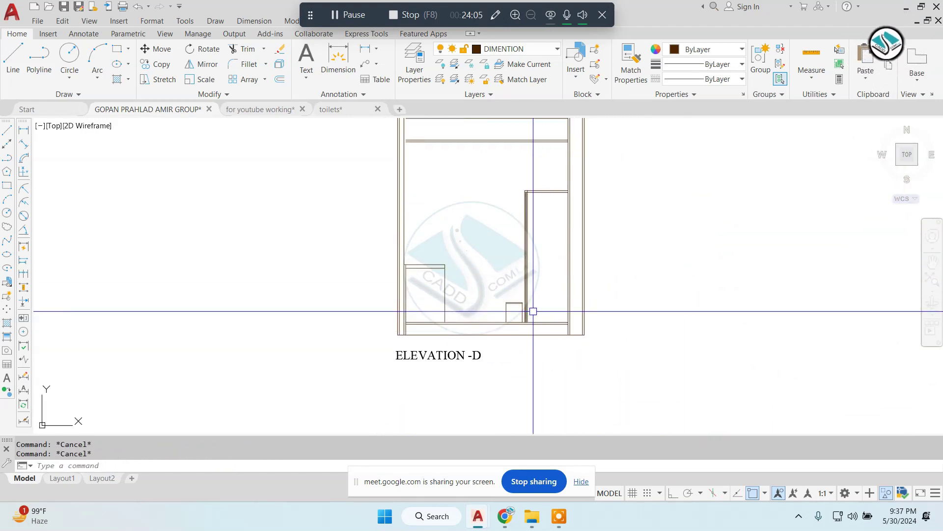
Step: Undo the two previous trims
{"action": "key", "text": "ctrl+z"}
{"action": "key", "text": "ctrl+z"}
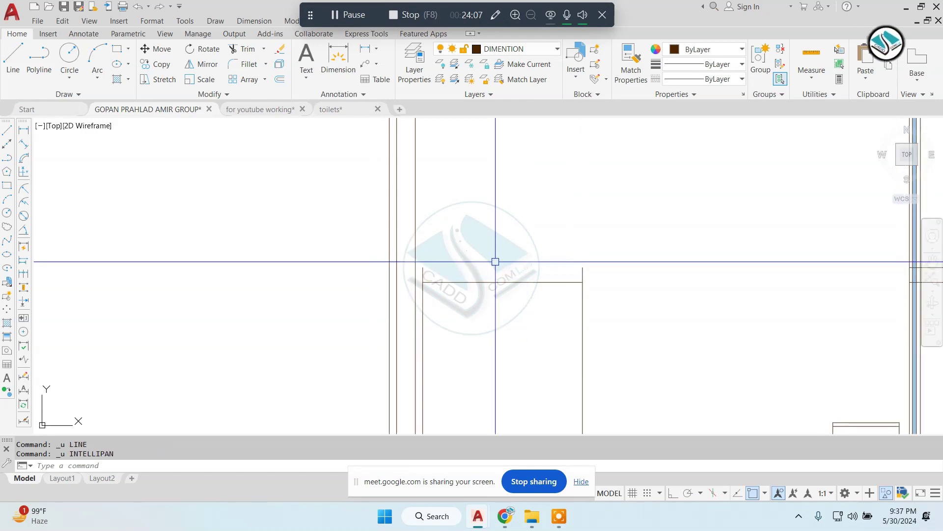
{"action": "key", "text": "ctrl+z"}
{"action": "key", "text": "ctrl+z"}
{"action": "scroll", "coordinate": [495, 261], "scroll_direction": "down", "scroll_amount": 5}
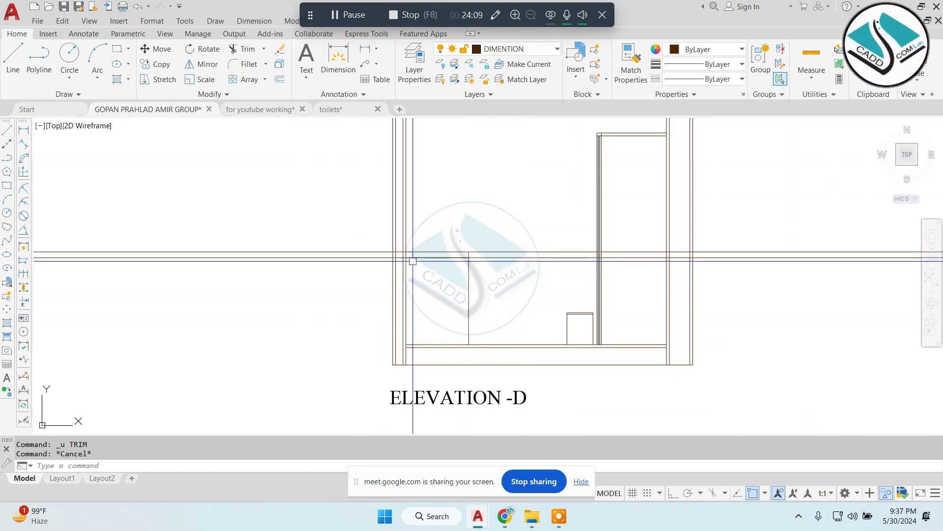
{"action": "scroll", "coordinate": [412, 257], "scroll_direction": "up", "scroll_amount": 4}
{"action": "left_click", "coordinate": [215, 278]}
{"action": "key", "text": "Escape"}
Step: Draw a new horizontal edge line across the left counter
{"action": "type", "text": "l"}
{"action": "key", "text": "Return"}
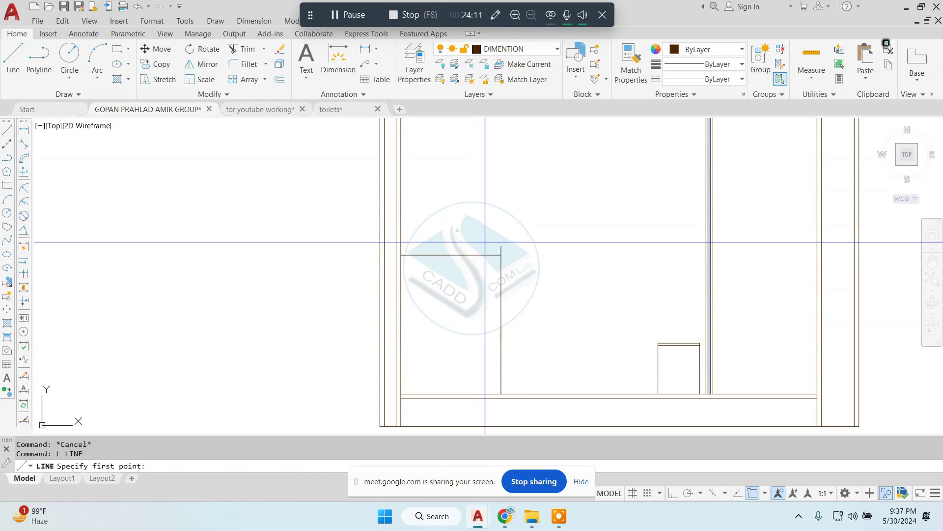
{"action": "scroll", "coordinate": [486, 244], "scroll_direction": "up", "scroll_amount": 2}
{"action": "left_click", "coordinate": [349, 249]}
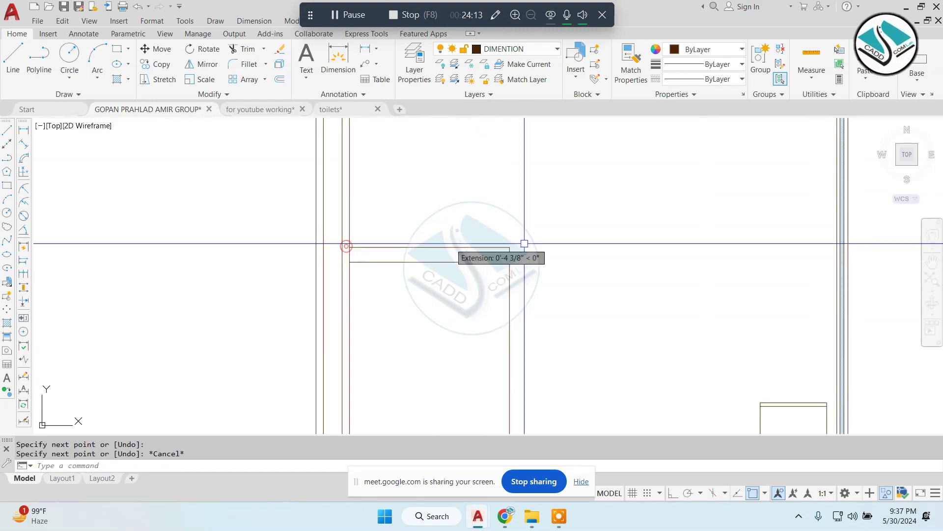
{"action": "key", "text": "Escape"}
{"action": "scroll", "coordinate": [437, 285], "scroll_direction": "down", "scroll_amount": 5}
{"action": "scroll", "coordinate": [259, 257], "scroll_direction": "up", "scroll_amount": 10}
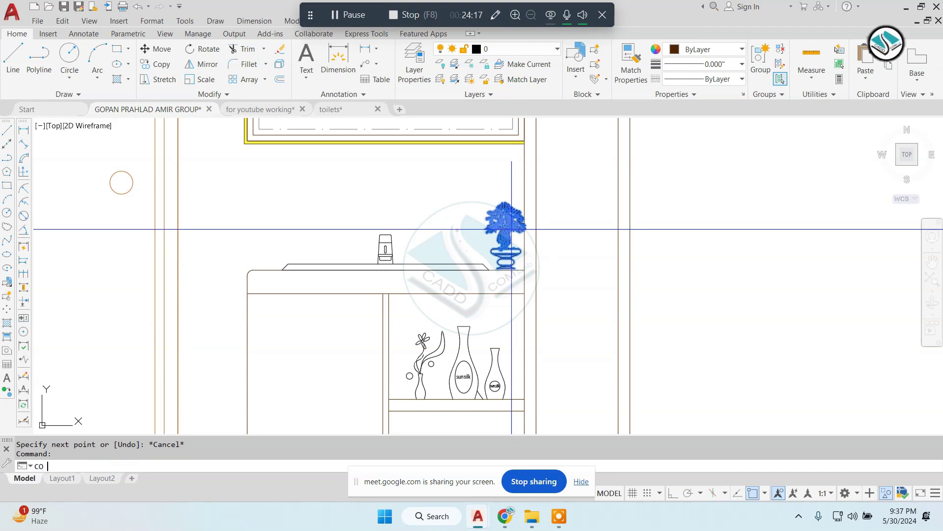
Step: Copy the potted plant from Elevation-C onto the Elevation-D counter
{"action": "scroll", "coordinate": [505, 231], "scroll_direction": "up", "scroll_amount": 2}
{"action": "left_click", "coordinate": [511, 268]}
{"action": "scroll", "coordinate": [492, 276], "scroll_direction": "down", "scroll_amount": 5}
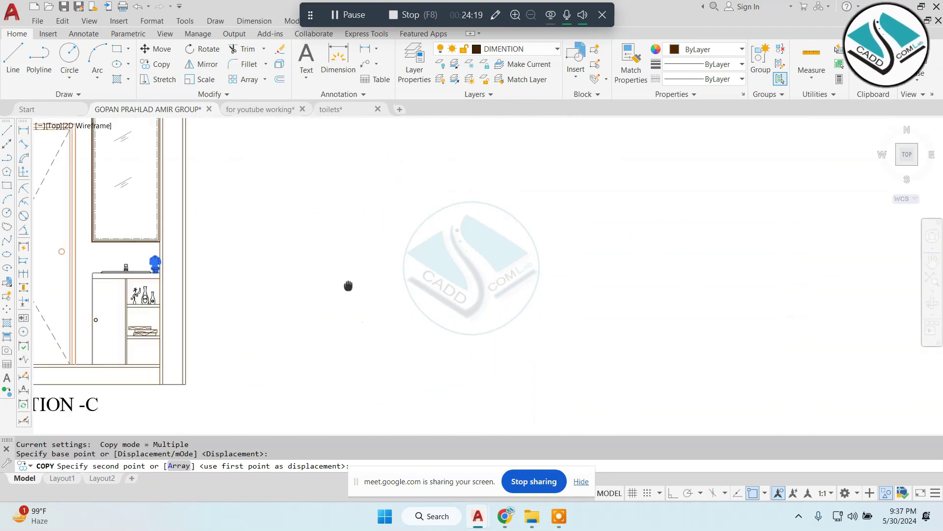
{"action": "scroll", "coordinate": [485, 294], "scroll_direction": "down", "scroll_amount": 3}
{"action": "scroll", "coordinate": [639, 285], "scroll_direction": "up", "scroll_amount": 3}
{"action": "scroll", "coordinate": [552, 301], "scroll_direction": "up", "scroll_amount": 5}
{"action": "scroll", "coordinate": [432, 270], "scroll_direction": "up", "scroll_amount": 3}
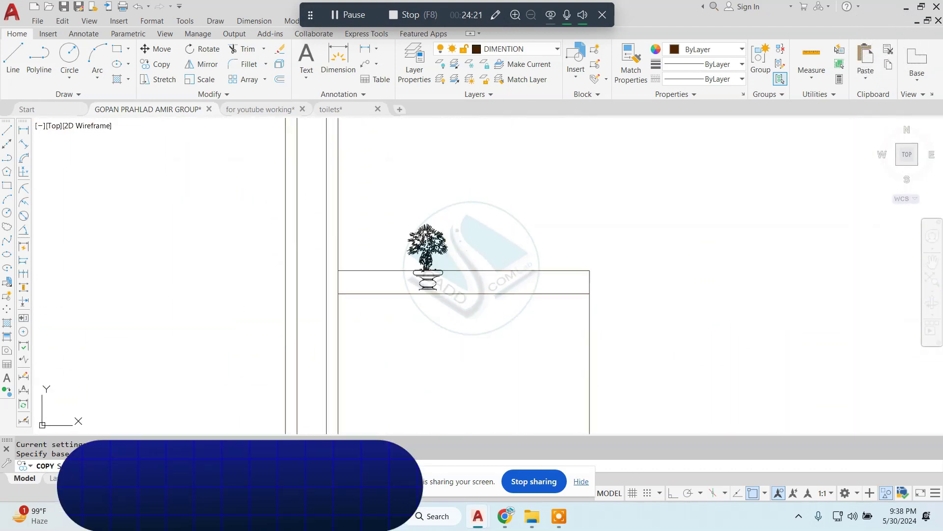
{"action": "left_click", "coordinate": [357, 259]}
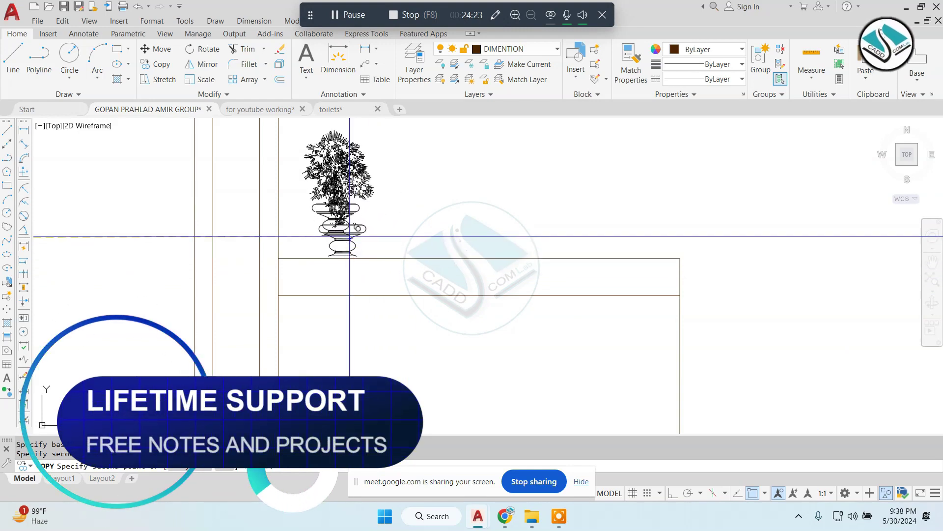
{"action": "key", "text": "Escape"}
Step: Scale the copied plant by a factor of 2
{"action": "type", "text": "sc"}
{"action": "key", "text": "Return"}
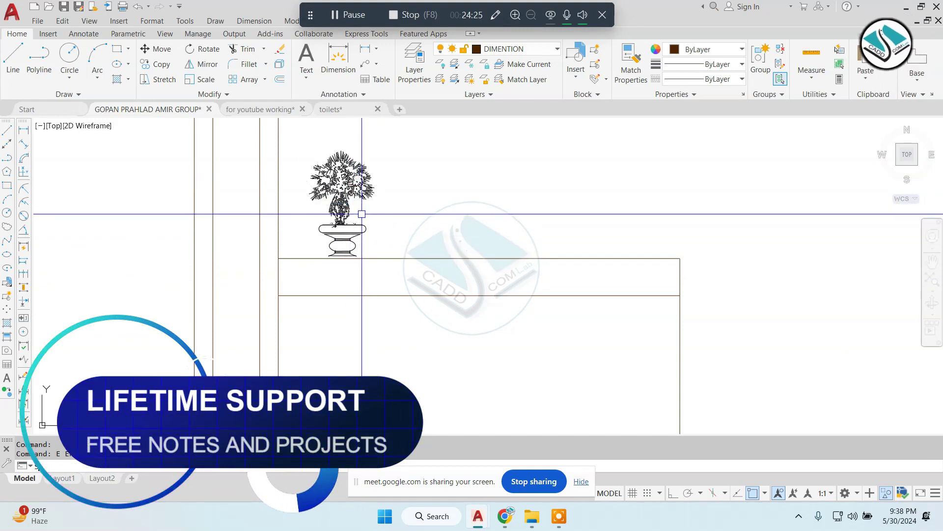
{"action": "left_click", "coordinate": [344, 197]}
{"action": "key", "text": "Return"}
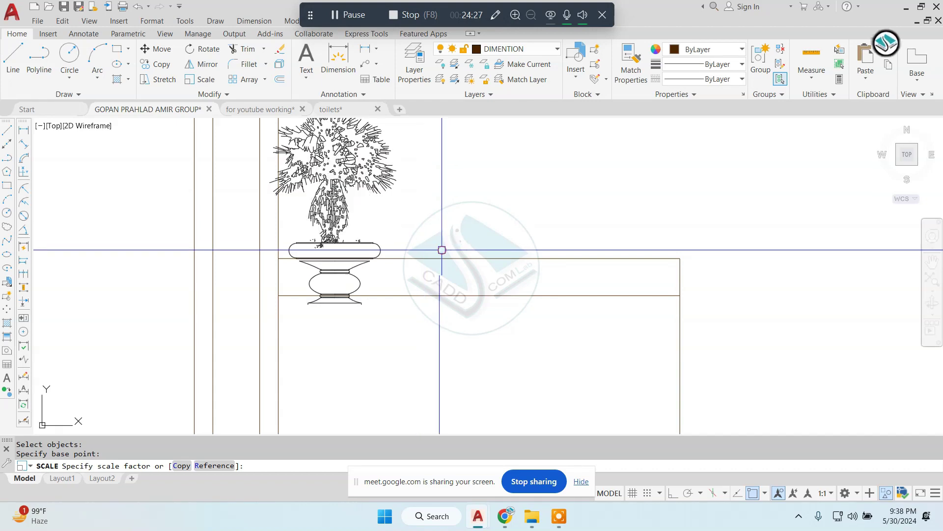
Step: Move the plant by its vase's bottom corner onto the counter top
{"action": "left_click", "coordinate": [373, 230]}
{"action": "left_click", "coordinate": [347, 240]}
{"action": "type", "text": "m"}
{"action": "key", "text": "Return"}
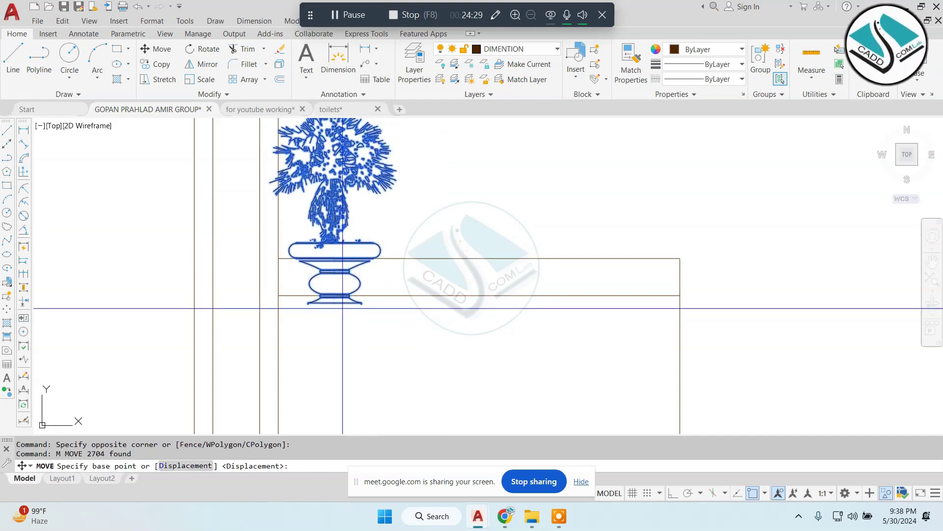
{"action": "left_click", "coordinate": [362, 303]}
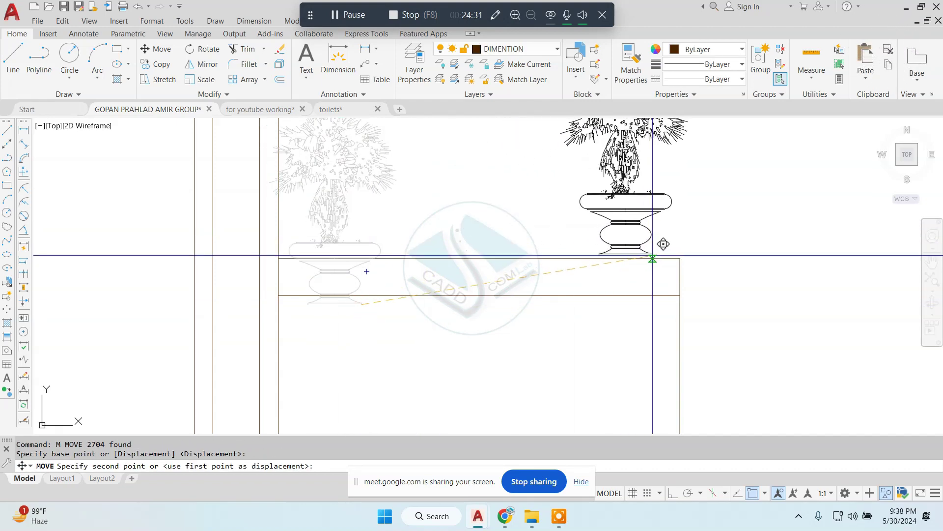
{"action": "left_click", "coordinate": [669, 257]}
{"action": "scroll", "coordinate": [528, 254], "scroll_direction": "down", "scroll_amount": 5}
Step: Copy the Elevation-C basin top onto the Elevation-D counter end beside the plant
{"action": "key", "text": "Escape"}
{"action": "scroll", "coordinate": [499, 249], "scroll_direction": "down", "scroll_amount": 8}
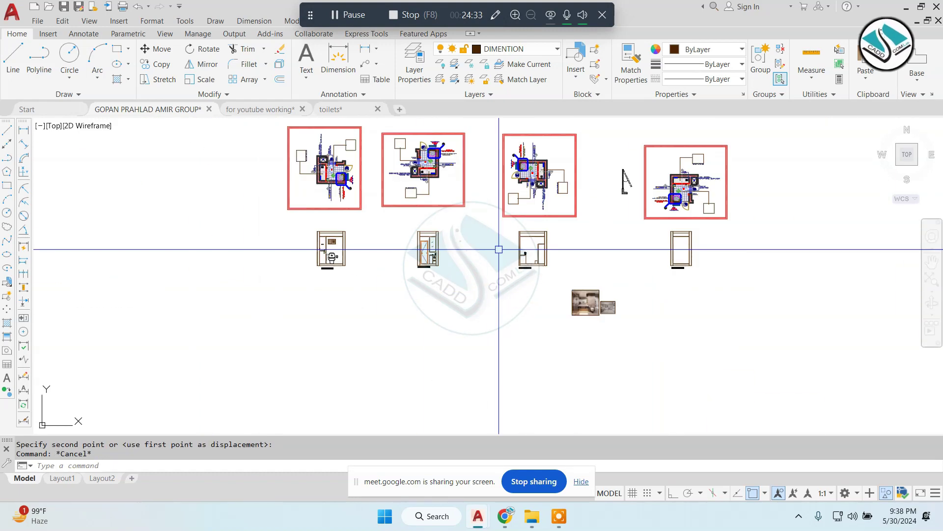
{"action": "scroll", "coordinate": [337, 255], "scroll_direction": "up", "scroll_amount": 5}
{"action": "scroll", "coordinate": [305, 270], "scroll_direction": "up", "scroll_amount": 3}
{"action": "scroll", "coordinate": [544, 235], "scroll_direction": "up", "scroll_amount": 2}
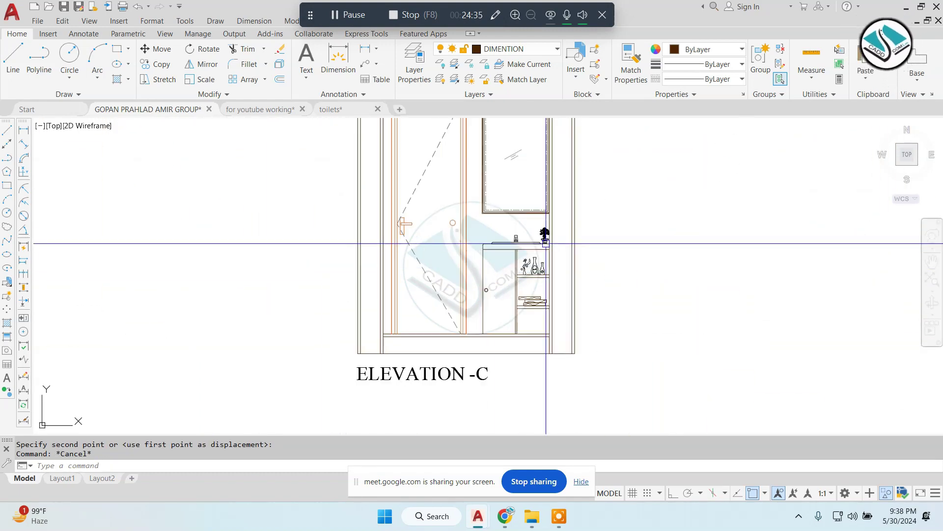
{"action": "scroll", "coordinate": [537, 239], "scroll_direction": "up", "scroll_amount": 2}
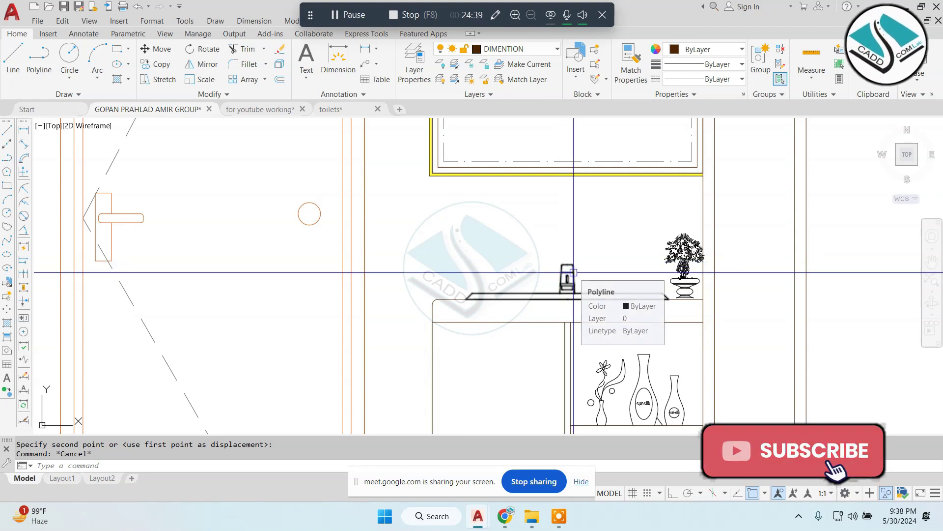
{"action": "left_click", "coordinate": [573, 271]}
{"action": "type", "text": "CO"}
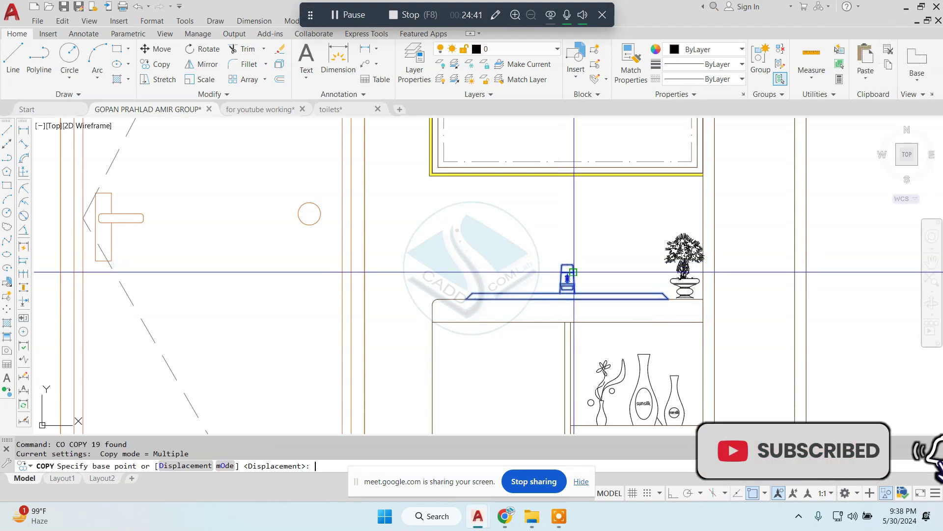
{"action": "left_click", "coordinate": [634, 293]}
{"action": "scroll", "coordinate": [634, 293], "scroll_direction": "down", "scroll_amount": 3}
{"action": "scroll", "coordinate": [642, 274], "scroll_direction": "down", "scroll_amount": 2}
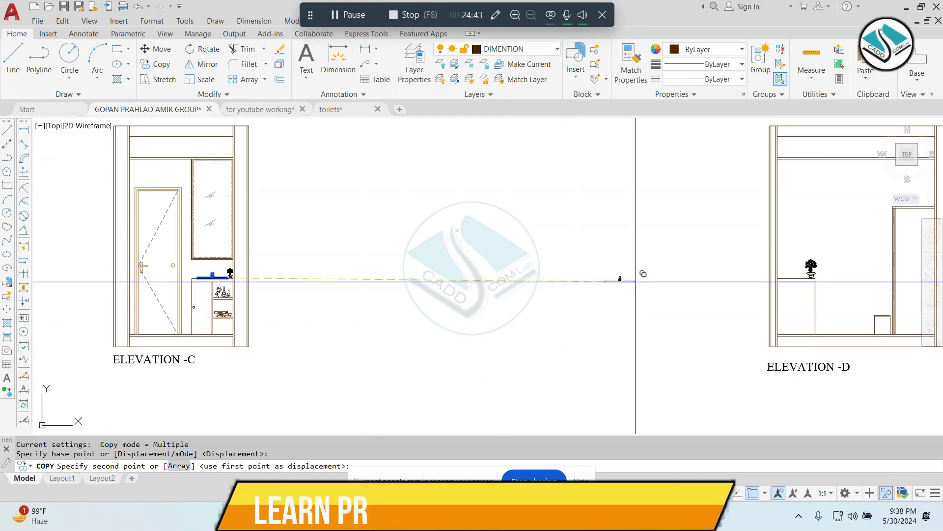
{"action": "scroll", "coordinate": [677, 432], "scroll_direction": "up", "scroll_amount": 3}
{"action": "scroll", "coordinate": [625, 275], "scroll_direction": "up", "scroll_amount": 2}
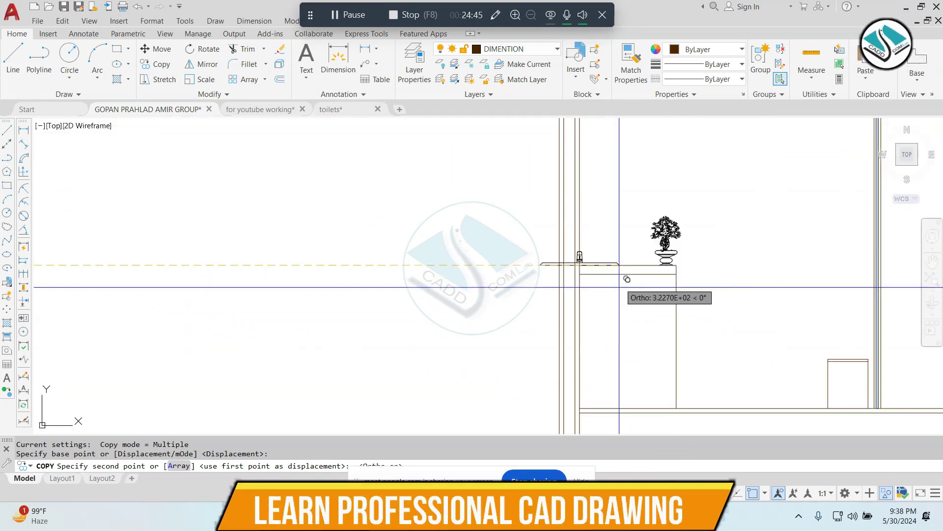
{"action": "scroll", "coordinate": [627, 255], "scroll_direction": "up", "scroll_amount": 3}
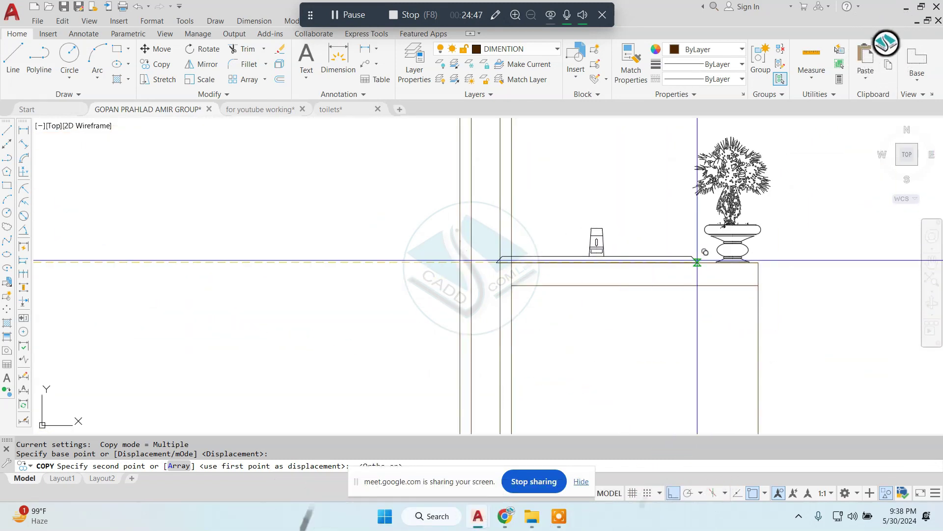
{"action": "middle_click_drag", "start_coordinate": [697, 261], "coordinate": [662, 264]}
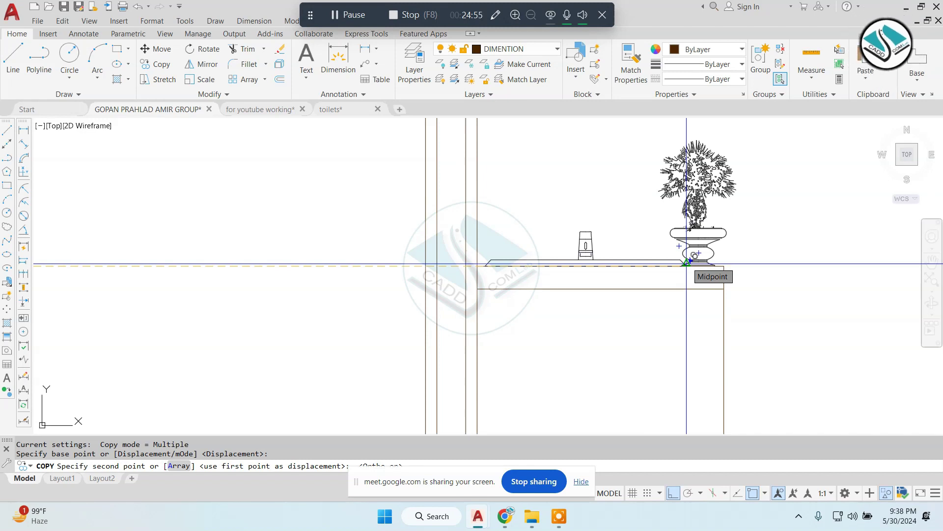
{"action": "left_click", "coordinate": [682, 265]}
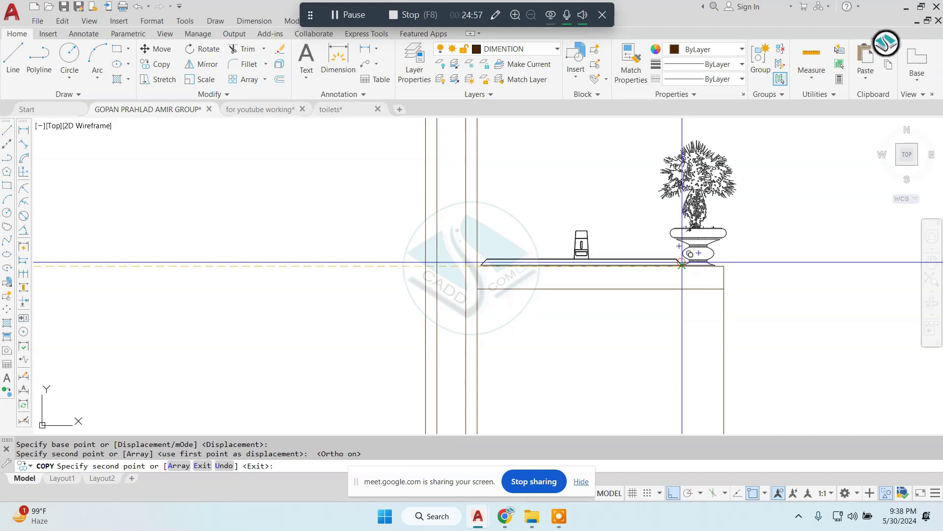
{"action": "key", "text": "Escape"}
{"action": "scroll", "coordinate": [589, 245], "scroll_direction": "up", "scroll_amount": 2}
{"action": "scroll", "coordinate": [571, 240], "scroll_direction": "up", "scroll_amount": 1}
Step: Ungroup the copied basin top and move the faucet to the left end of the counter top
{"action": "key", "text": "Escape"}
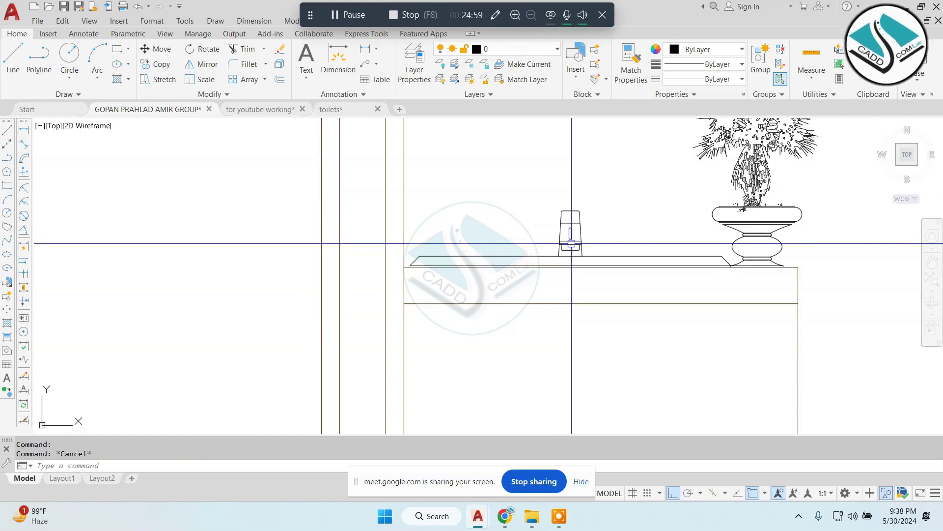
{"action": "left_click", "coordinate": [781, 58]}
{"action": "scroll", "coordinate": [556, 201], "scroll_direction": "up", "scroll_amount": 2}
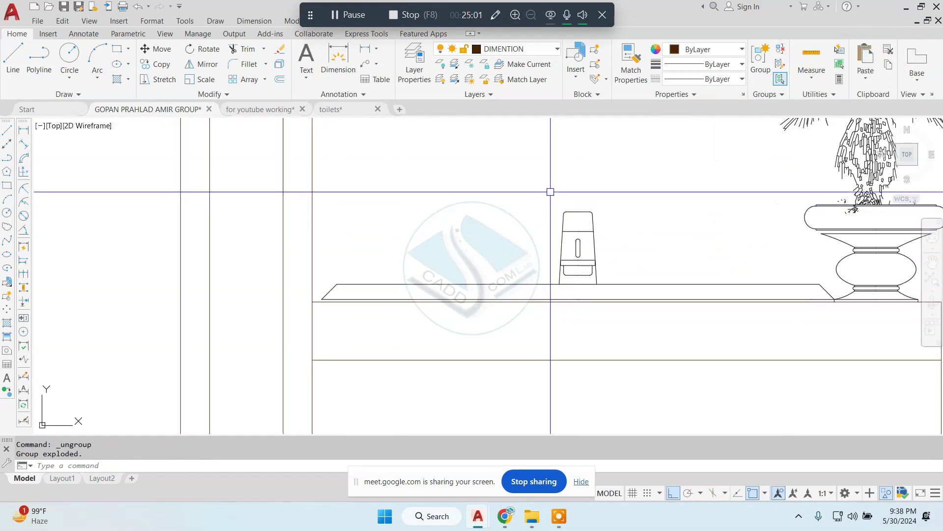
{"action": "left_click", "coordinate": [537, 178]}
{"action": "left_click", "coordinate": [625, 297]}
{"action": "type", "text": "m"}
{"action": "key", "text": "Return"}
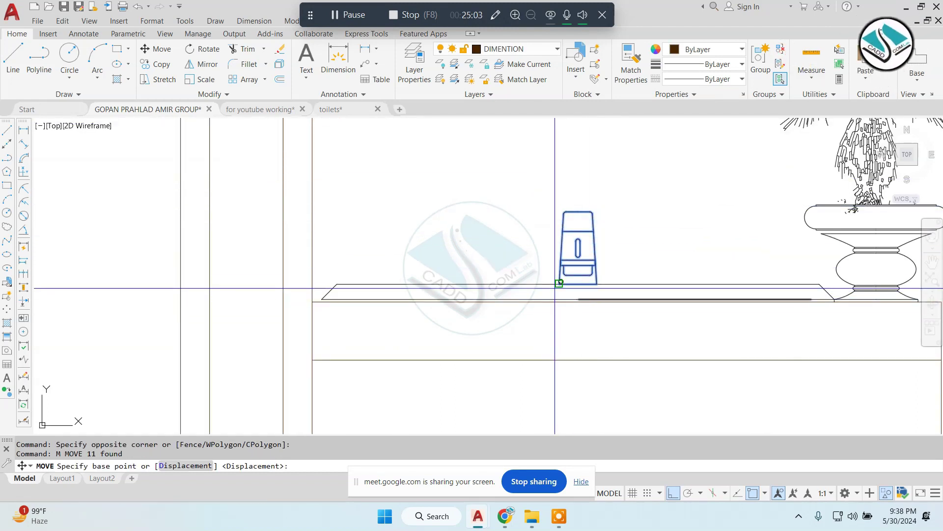
{"action": "left_click", "coordinate": [560, 284]}
{"action": "left_click", "coordinate": [337, 284]}
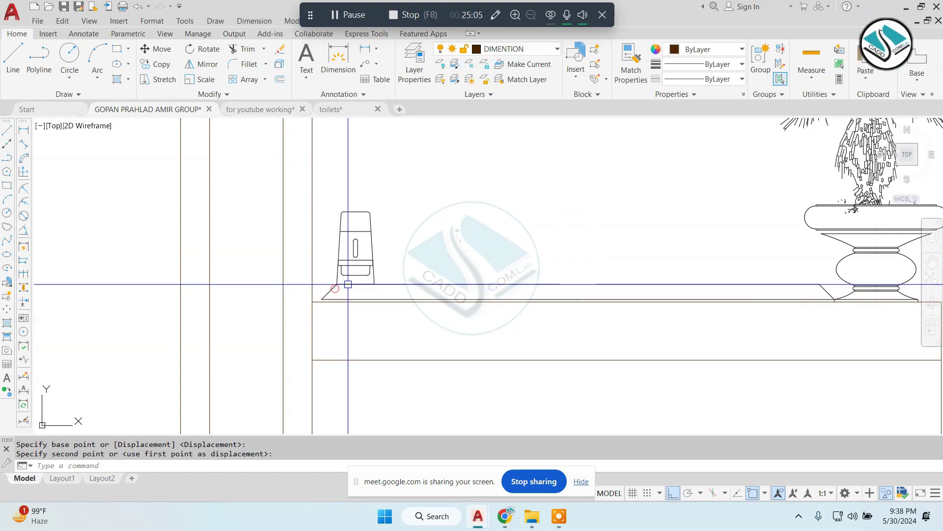
Step: Cancel a trial EXTEND and select the faucet and counter-top lines
{"action": "scroll", "coordinate": [423, 265], "scroll_direction": "down", "scroll_amount": 3}
{"action": "scroll", "coordinate": [491, 260], "scroll_direction": "up", "scroll_amount": 3}
{"action": "type", "text": "ex"}
{"action": "key", "text": "Return"}
{"action": "key", "text": "Return"}
{"action": "key", "text": "Escape"}
{"action": "scroll", "coordinate": [477, 254], "scroll_direction": "down", "scroll_amount": 2}
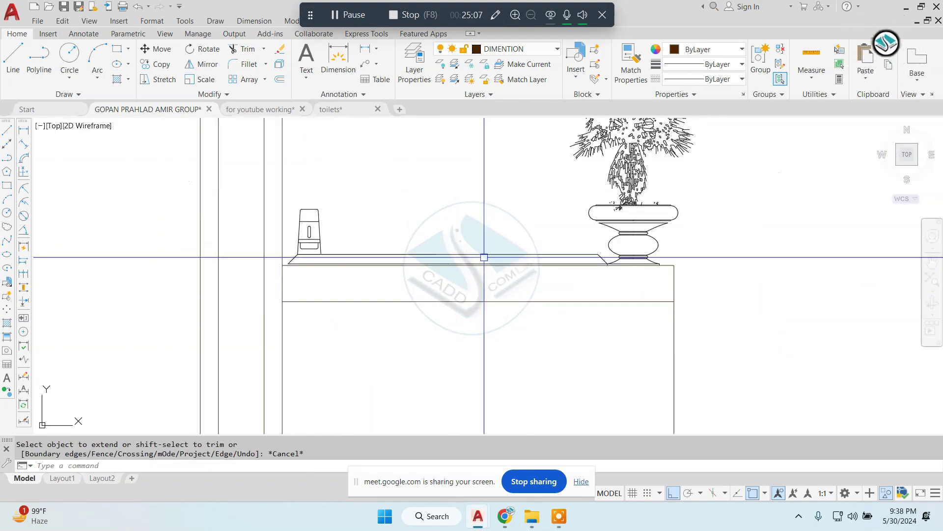
{"action": "scroll", "coordinate": [375, 254], "scroll_direction": "down", "scroll_amount": 2}
{"action": "scroll", "coordinate": [339, 250], "scroll_direction": "up", "scroll_amount": 2}
{"action": "scroll", "coordinate": [343, 255], "scroll_direction": "up", "scroll_amount": 2}
{"action": "left_click", "coordinate": [485, 186]}
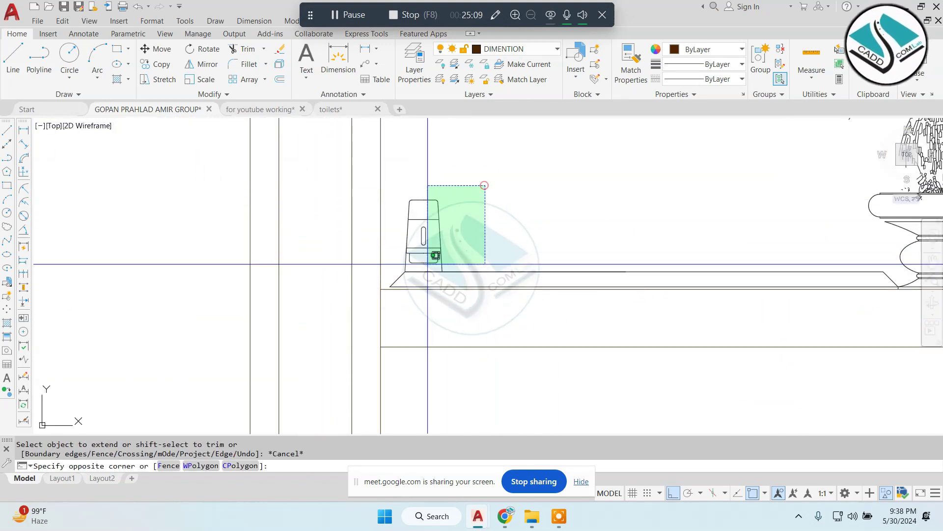
{"action": "left_click", "coordinate": [406, 274]}
{"action": "scroll", "coordinate": [415, 275], "scroll_direction": "up", "scroll_amount": 2}
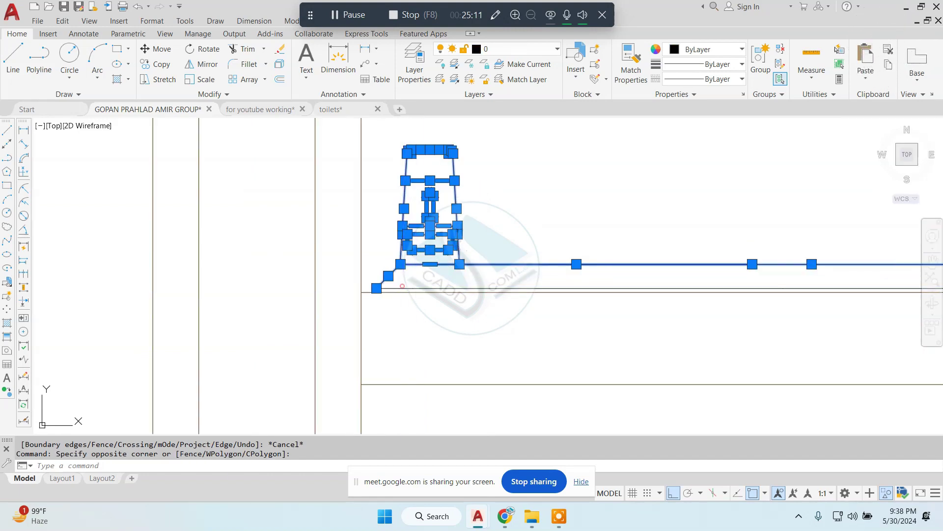
{"action": "scroll", "coordinate": [446, 287], "scroll_direction": "down", "scroll_amount": 3}
{"action": "scroll", "coordinate": [654, 268], "scroll_direction": "up", "scroll_amount": 6}
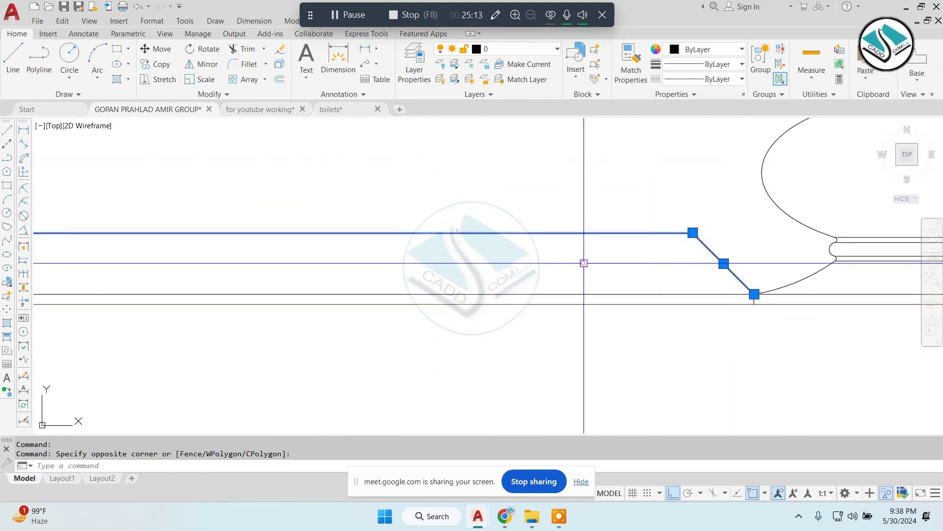
Step: Combine the 17 crossing-selected vase base lines into one unnamed group and select it
{"action": "left_click", "coordinate": [756, 295]}
{"action": "left_click", "coordinate": [795, 222]}
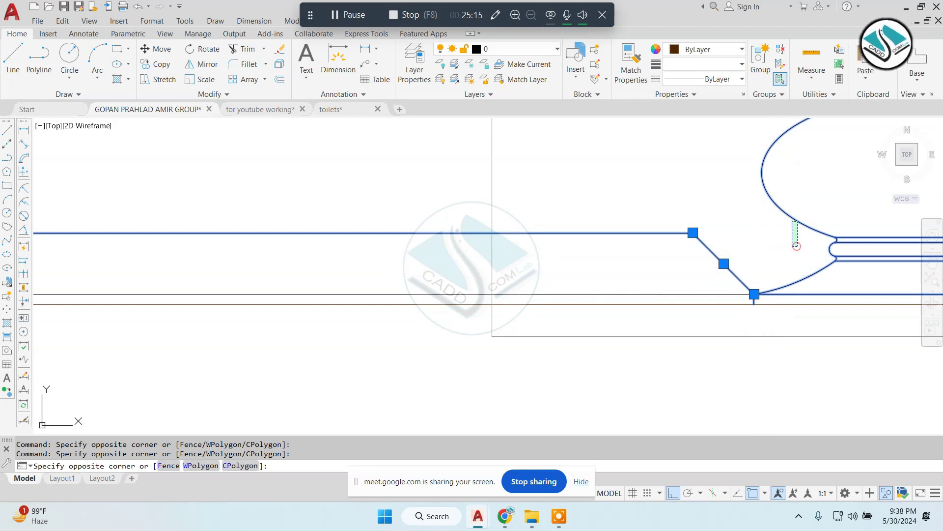
{"action": "left_click", "coordinate": [771, 186]}
{"action": "scroll", "coordinate": [665, 226], "scroll_direction": "down", "scroll_amount": 2}
{"action": "left_click", "coordinate": [762, 54]}
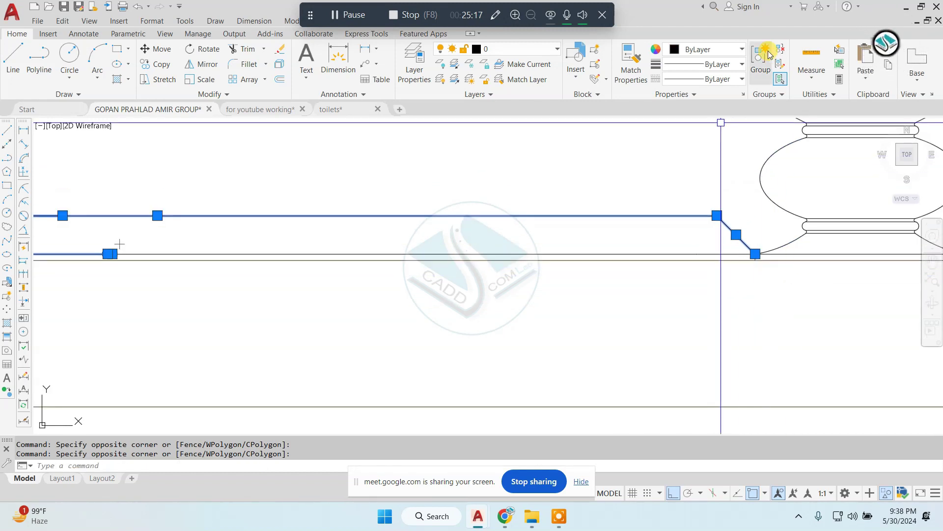
{"action": "scroll", "coordinate": [650, 239], "scroll_direction": "up", "scroll_amount": 3}
{"action": "scroll", "coordinate": [650, 240], "scroll_direction": "down", "scroll_amount": 3}
{"action": "left_click", "coordinate": [373, 238]}
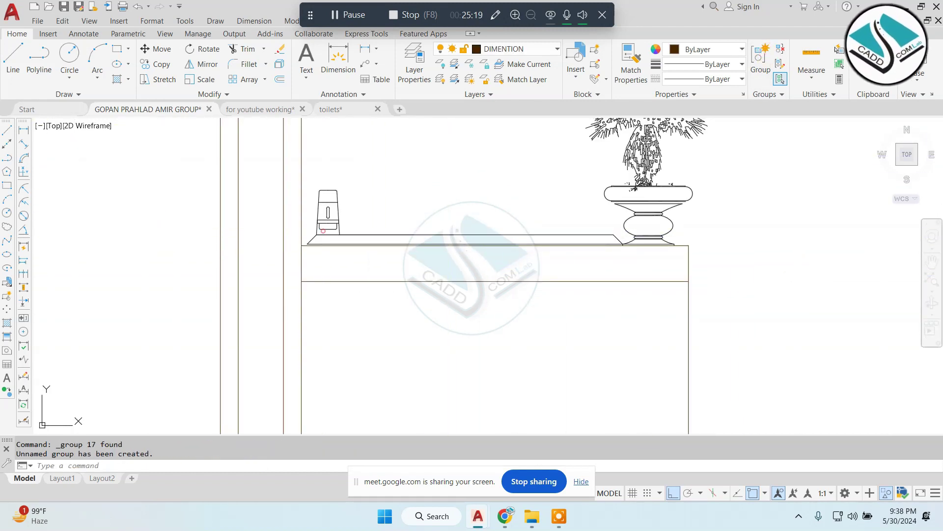
{"action": "middle_click_drag", "start_coordinate": [312, 252], "coordinate": [397, 245]}
Step: Abandon a trial move of the vase group and erase a stray counter-top line
{"action": "scroll", "coordinate": [397, 244], "scroll_direction": "up", "scroll_amount": 1}
{"action": "type", "text": "m"}
{"action": "key", "text": "Return"}
{"action": "scroll", "coordinate": [403, 230], "scroll_direction": "up", "scroll_amount": 2}
{"action": "left_click", "coordinate": [408, 221]}
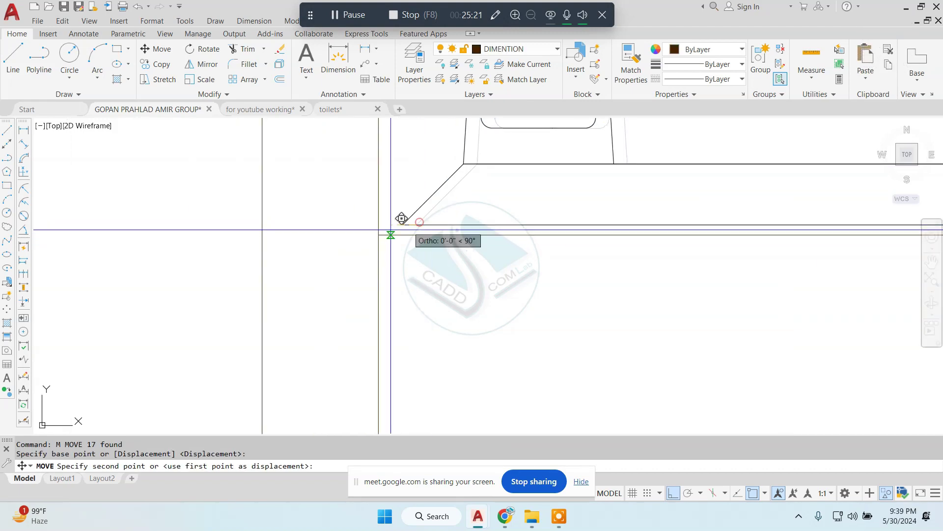
{"action": "scroll", "coordinate": [379, 234], "scroll_direction": "down", "scroll_amount": 3}
{"action": "key", "text": "Escape"}
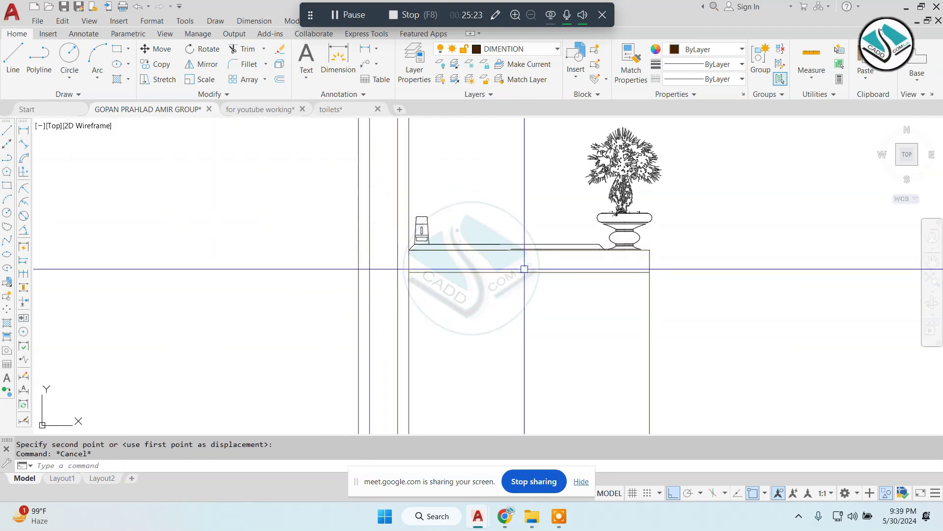
{"action": "left_click", "coordinate": [522, 241]}
{"action": "type", "text": "e"}
{"action": "key", "text": "Return"}
{"action": "scroll", "coordinate": [490, 249], "scroll_direction": "up", "scroll_amount": 2}
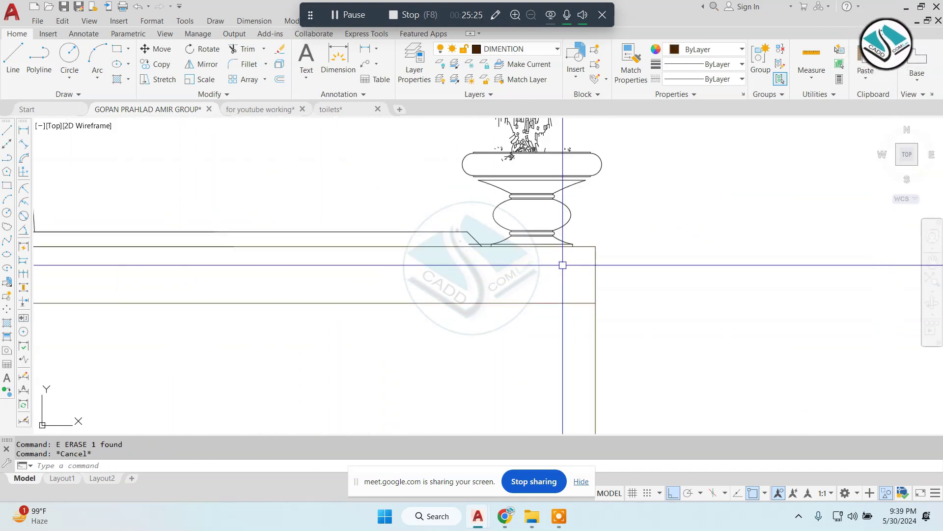
{"action": "scroll", "coordinate": [490, 249], "scroll_direction": "up", "scroll_amount": 4}
Step: Erase the short stray line beneath the vase base
{"action": "type", "text": "t"}
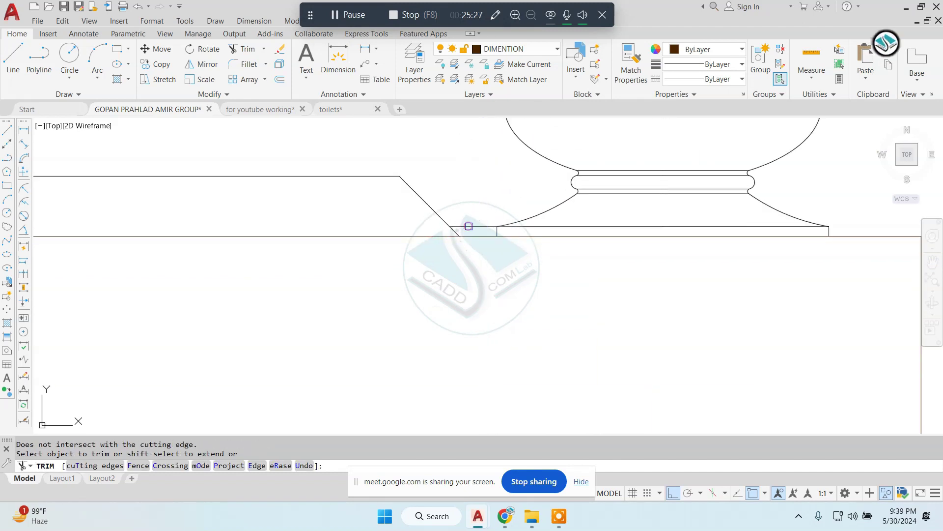
{"action": "key", "text": "Escape"}
{"action": "left_click", "coordinate": [469, 226]}
{"action": "type", "text": "e"}
{"action": "key", "text": "Return"}
{"action": "key", "text": "Escape"}
{"action": "scroll", "coordinate": [502, 282], "scroll_direction": "down", "scroll_amount": 4}
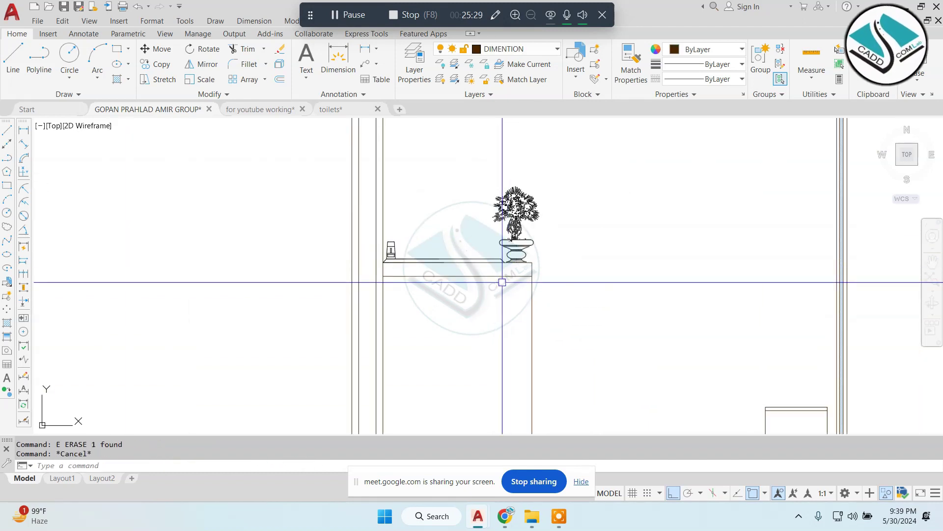
{"action": "scroll", "coordinate": [501, 270], "scroll_direction": "down", "scroll_amount": 4}
{"action": "scroll", "coordinate": [488, 289], "scroll_direction": "up", "scroll_amount": 4}
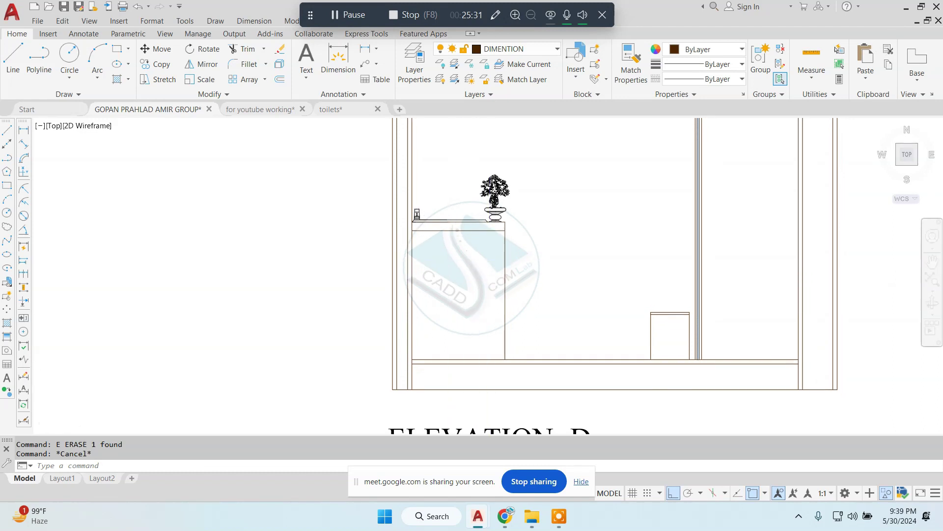
{"action": "scroll", "coordinate": [443, 221], "scroll_direction": "down", "scroll_amount": 4}
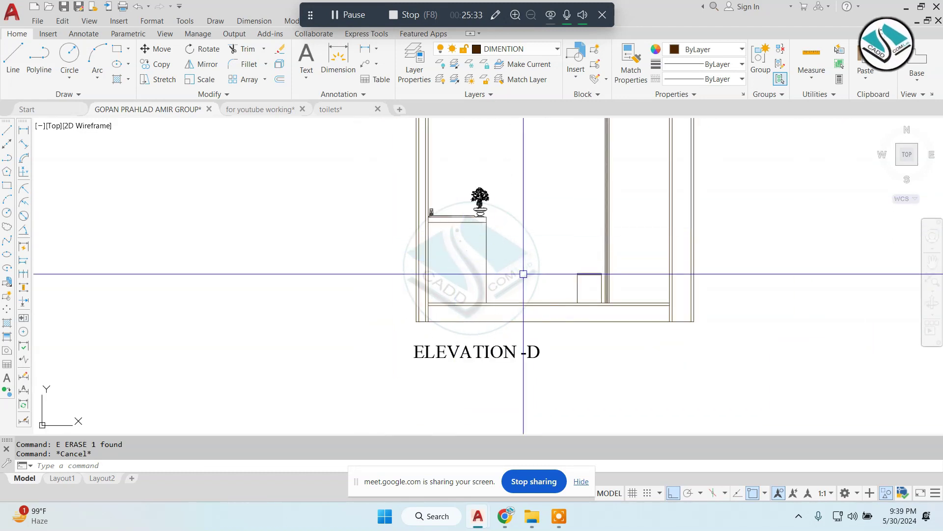
{"action": "scroll", "coordinate": [569, 265], "scroll_direction": "down", "scroll_amount": 4}
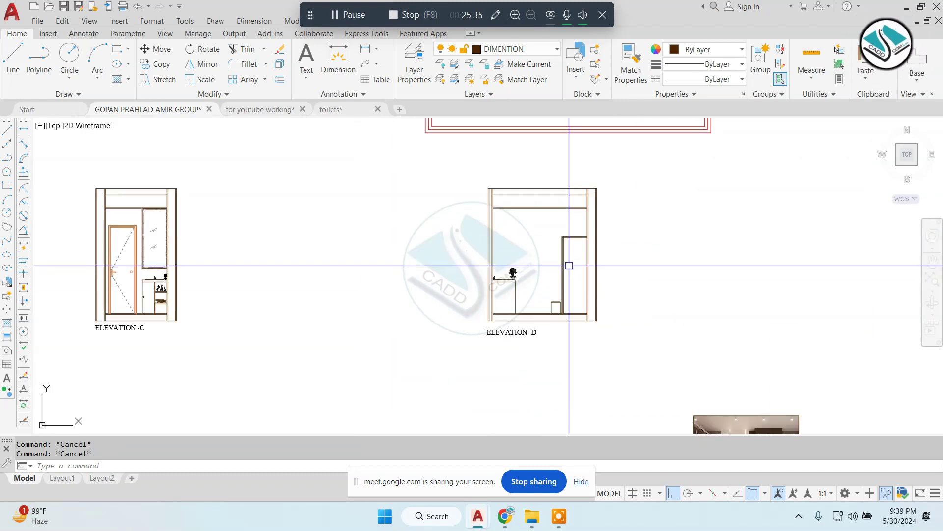
{"action": "scroll", "coordinate": [516, 275], "scroll_direction": "up", "scroll_amount": 5}
{"action": "scroll", "coordinate": [614, 248], "scroll_direction": "up", "scroll_amount": 4}
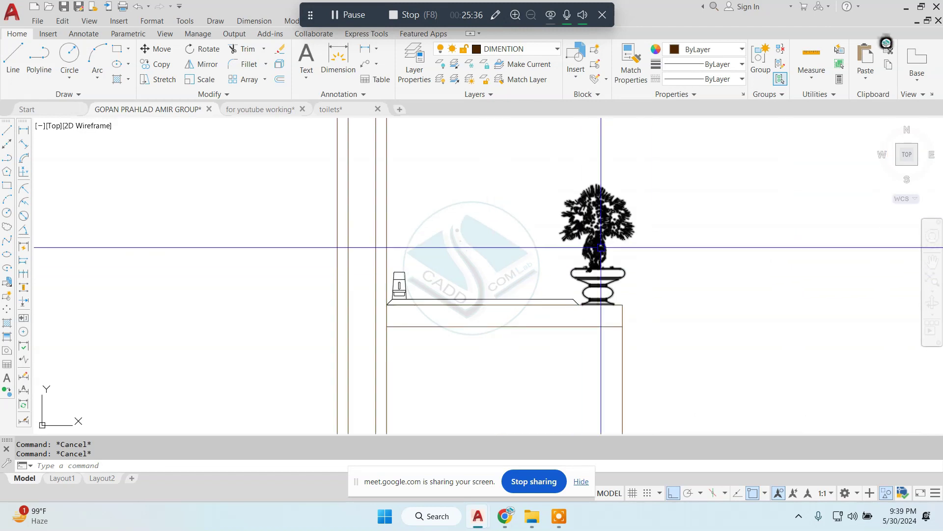
Step: Start a trial move of the plant block, then cancel it
{"action": "left_click", "coordinate": [626, 238]}
{"action": "type", "text": "m"}
{"action": "key", "text": "Return"}
{"action": "left_click", "coordinate": [729, 314]}
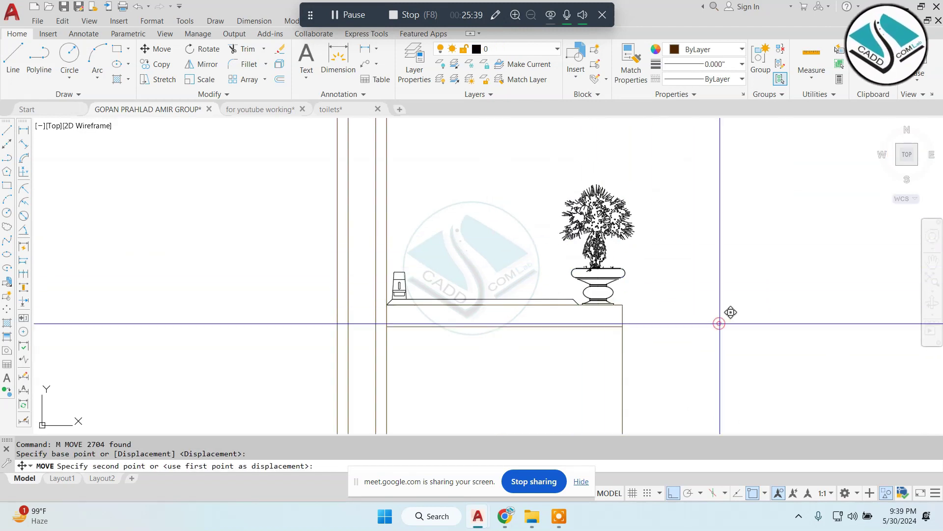
{"action": "key", "text": "Escape"}
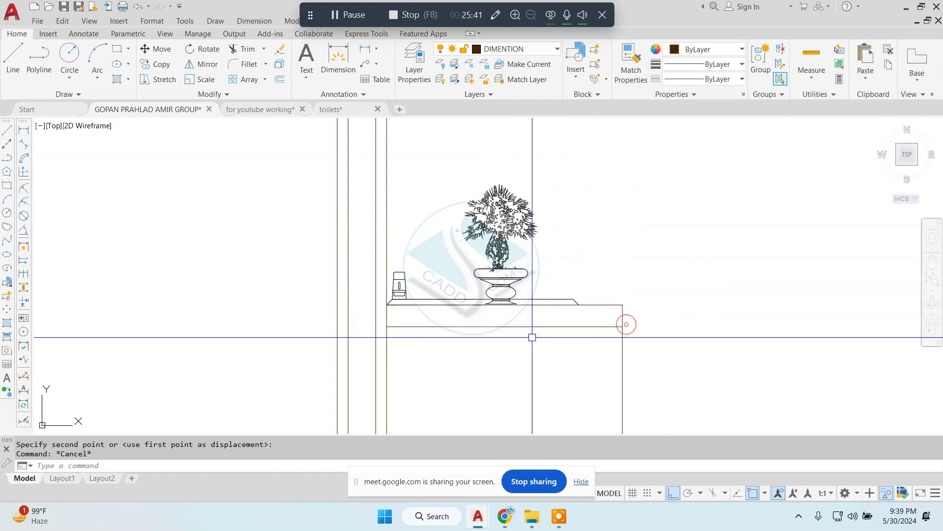
{"action": "key", "text": "Escape"}
{"action": "scroll", "coordinate": [494, 308], "scroll_direction": "up", "scroll_amount": 4}
Step: Trim the bulging segments at the vase waist using all objects as cutting edges
{"action": "type", "text": "tr"}
{"action": "key", "text": "Return"}
{"action": "scroll", "coordinate": [496, 297], "scroll_direction": "up", "scroll_amount": 6}
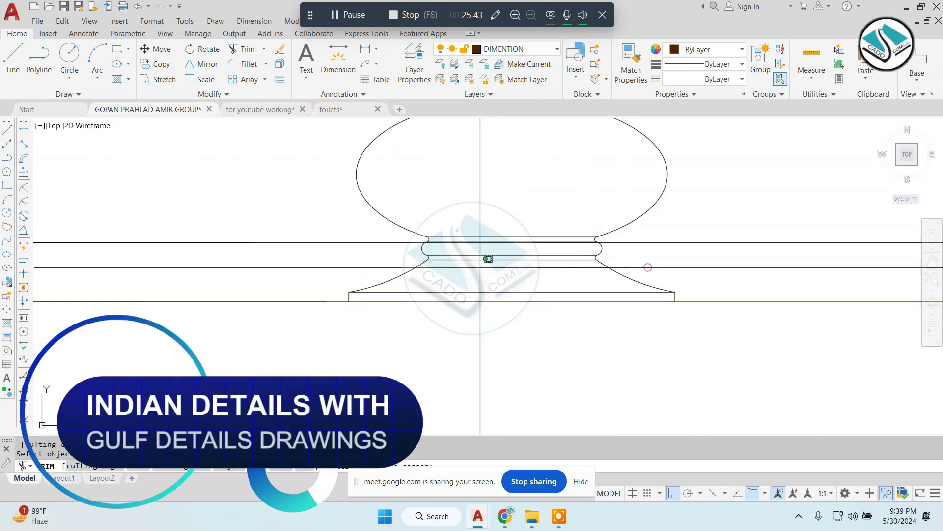
{"action": "key", "text": "Return"}
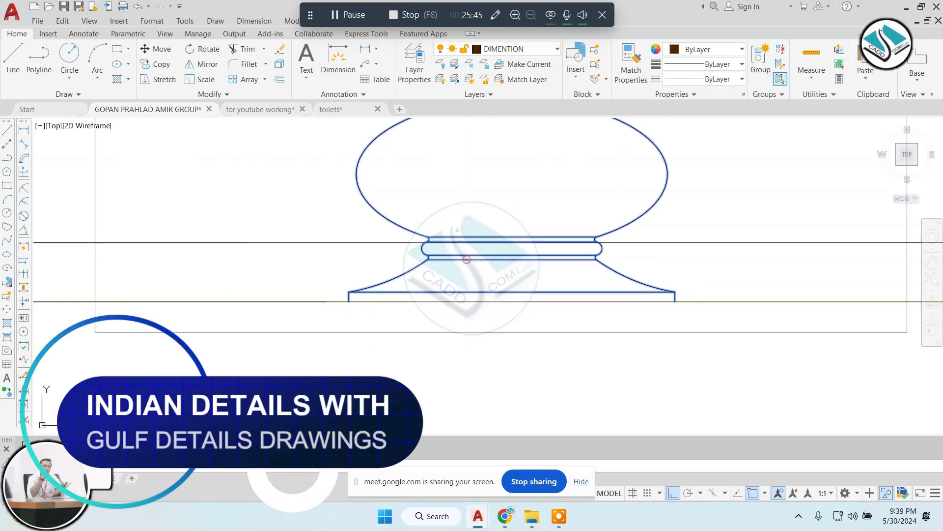
{"action": "key", "text": "Escape"}
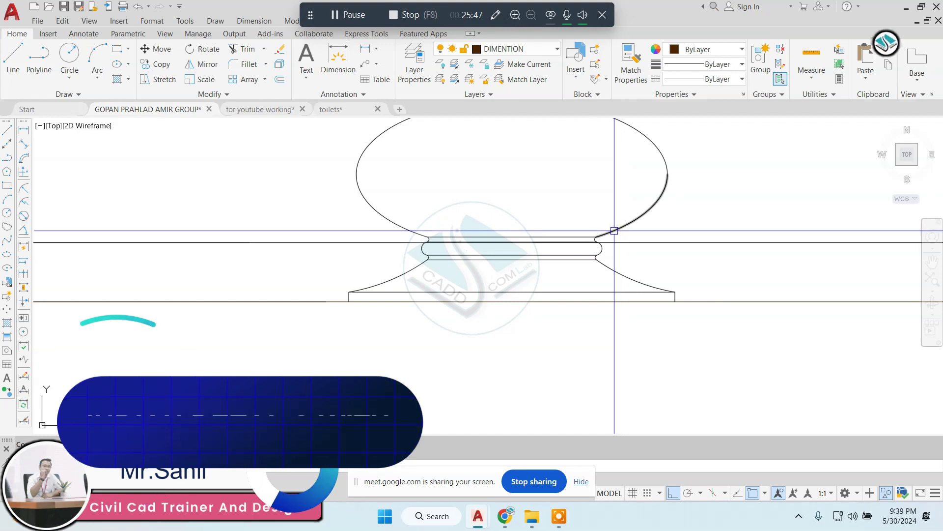
{"action": "scroll", "coordinate": [604, 255], "scroll_direction": "up", "scroll_amount": 4}
{"action": "left_click", "coordinate": [664, 247]}
{"action": "left_click", "coordinate": [162, 275]}
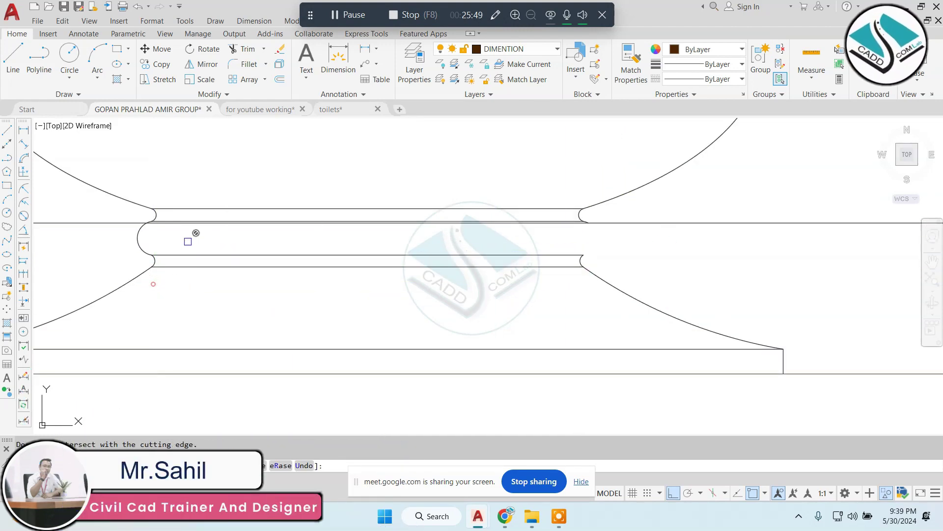
{"action": "scroll", "coordinate": [561, 241], "scroll_direction": "down", "scroll_amount": 3}
{"action": "key", "text": "Escape"}
Step: Erase the four leftover waist lines with window selections
{"action": "left_click", "coordinate": [690, 236]}
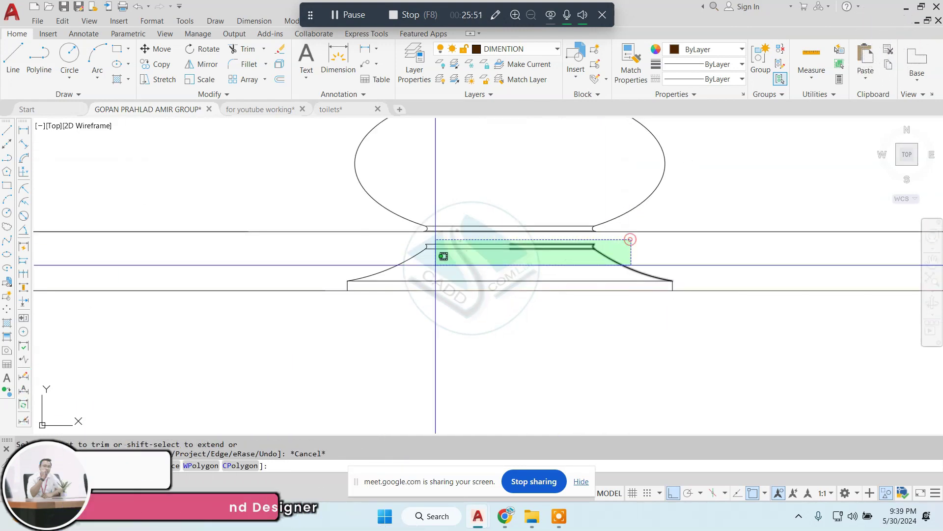
{"action": "left_click", "coordinate": [427, 260]}
{"action": "key", "text": "Delete"}
{"action": "left_click", "coordinate": [309, 254]}
{"action": "left_click", "coordinate": [516, 289]}
{"action": "key", "text": "e"}
{"action": "key", "text": "Return"}
{"action": "scroll", "coordinate": [598, 306], "scroll_direction": "down", "scroll_amount": 5}
{"action": "key", "text": "Escape"}
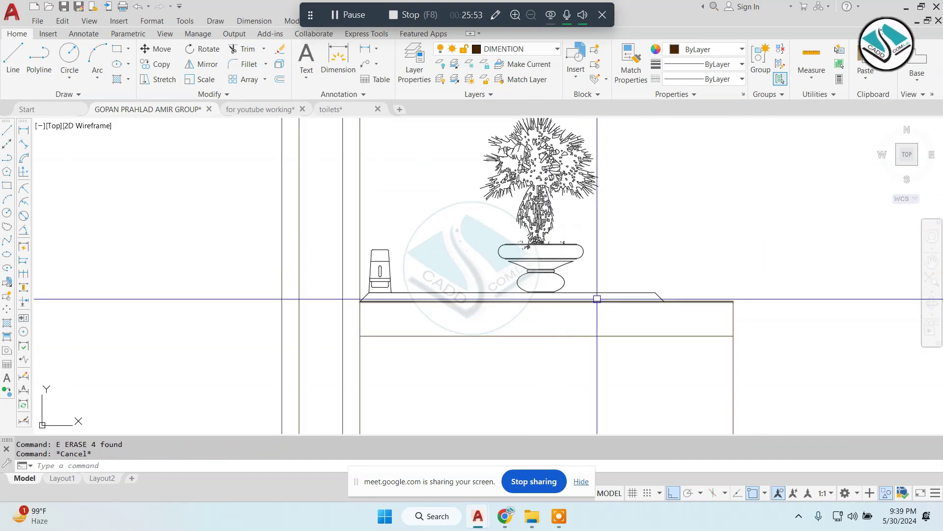
{"action": "scroll", "coordinate": [576, 312], "scroll_direction": "up", "scroll_amount": 2}
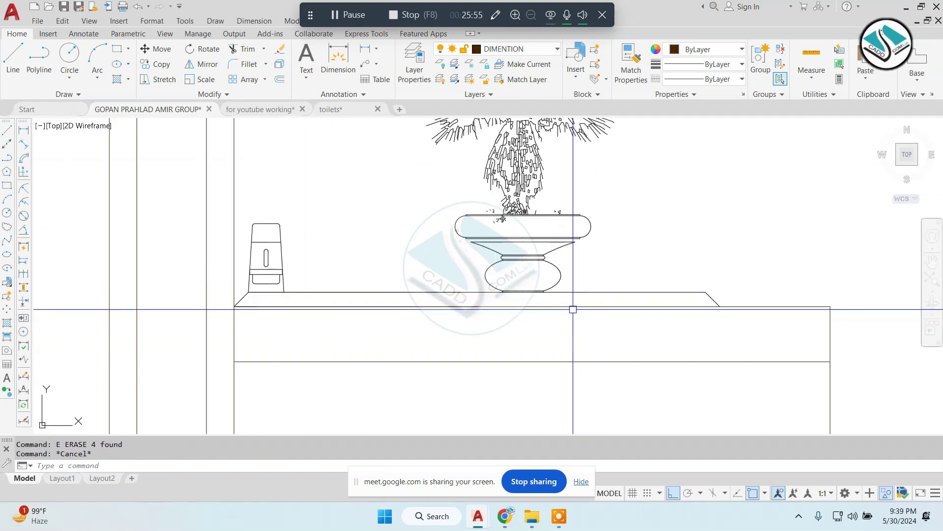
{"action": "scroll", "coordinate": [552, 305], "scroll_direction": "down", "scroll_amount": 2}
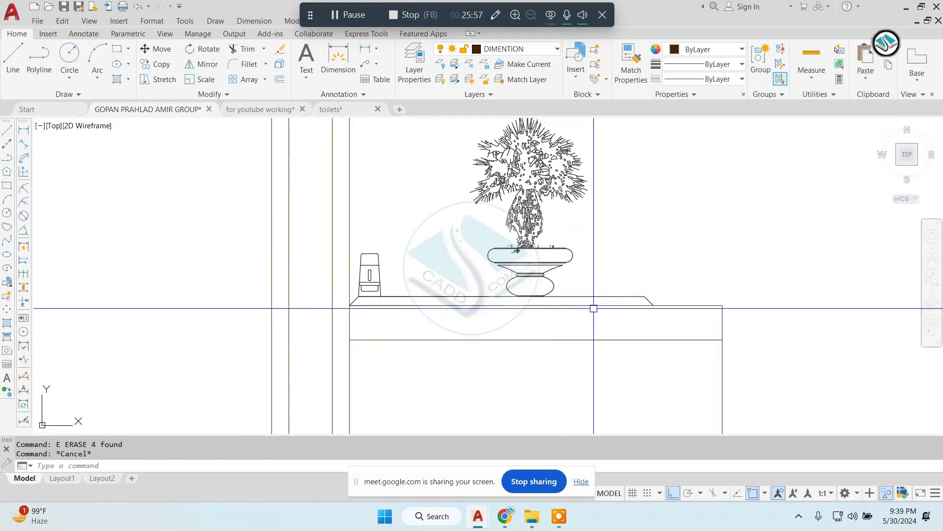
{"action": "scroll", "coordinate": [523, 301], "scroll_direction": "up", "scroll_amount": 2}
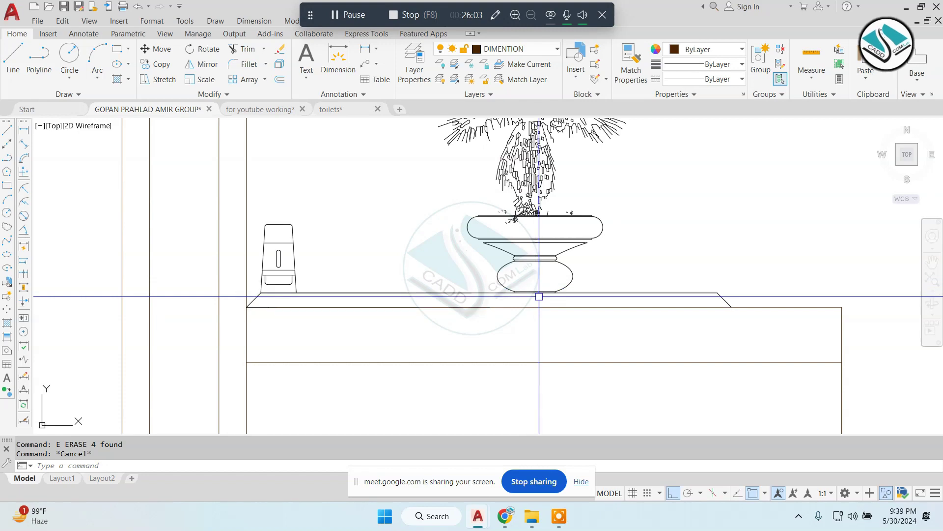
{"action": "scroll", "coordinate": [539, 296], "scroll_direction": "down", "scroll_amount": 3}
{"action": "scroll", "coordinate": [621, 296], "scroll_direction": "down", "scroll_amount": 2}
{"action": "scroll", "coordinate": [671, 280], "scroll_direction": "down", "scroll_amount": 3}
{"action": "scroll", "coordinate": [526, 287], "scroll_direction": "up", "scroll_amount": 4}
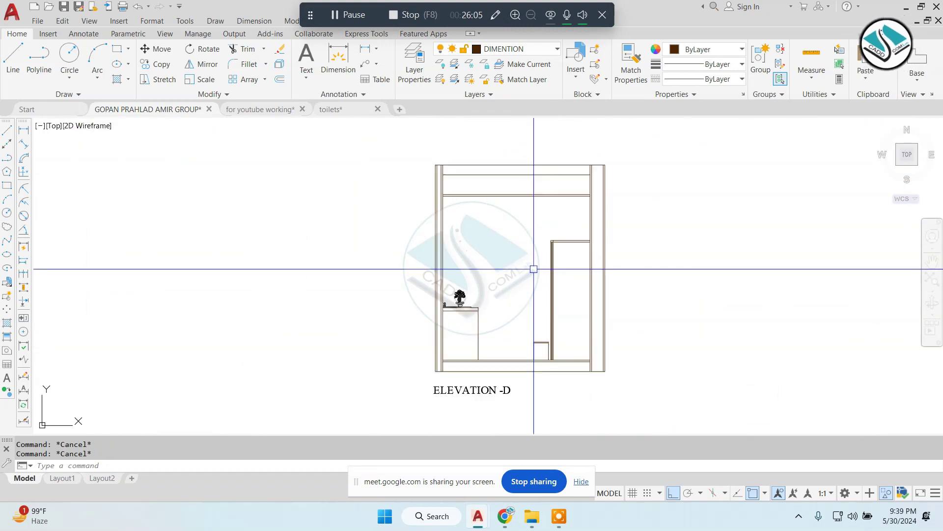
{"action": "scroll", "coordinate": [541, 265], "scroll_direction": "down", "scroll_amount": 5}
{"action": "scroll", "coordinate": [516, 280], "scroll_direction": "down", "scroll_amount": 3}
{"action": "scroll", "coordinate": [486, 290], "scroll_direction": "down", "scroll_amount": 3}
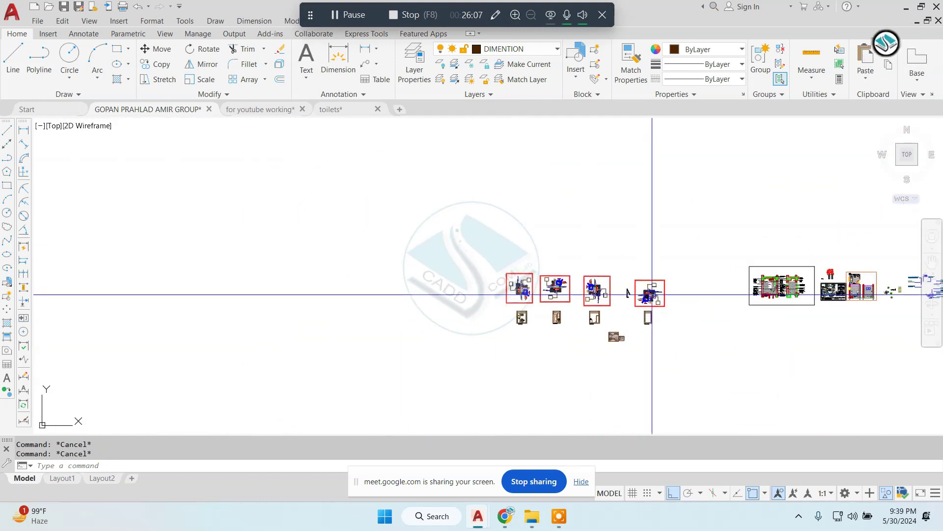
{"action": "scroll", "coordinate": [461, 293], "scroll_direction": "down", "scroll_amount": 1}
{"action": "scroll", "coordinate": [460, 293], "scroll_direction": "up", "scroll_amount": 4}
{"action": "scroll", "coordinate": [305, 273], "scroll_direction": "up", "scroll_amount": 4}
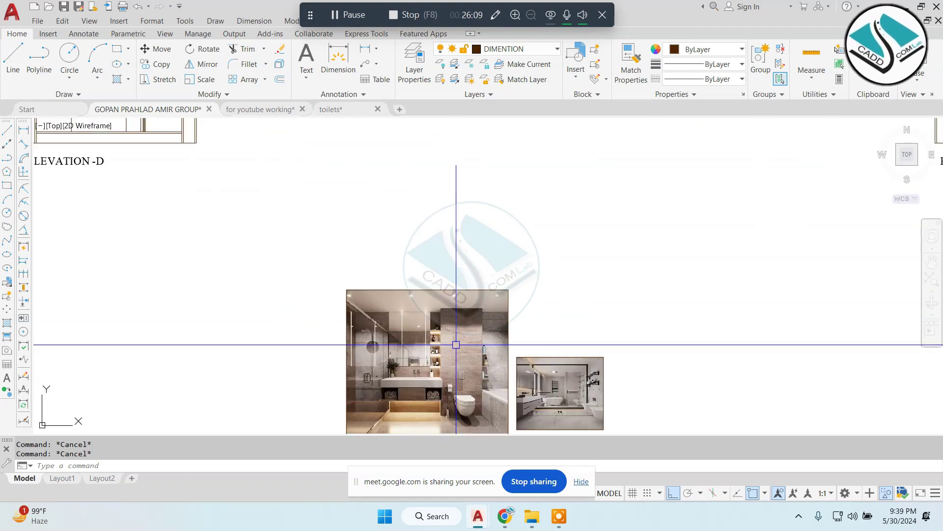
{"action": "scroll", "coordinate": [442, 354], "scroll_direction": "up", "scroll_amount": 3}
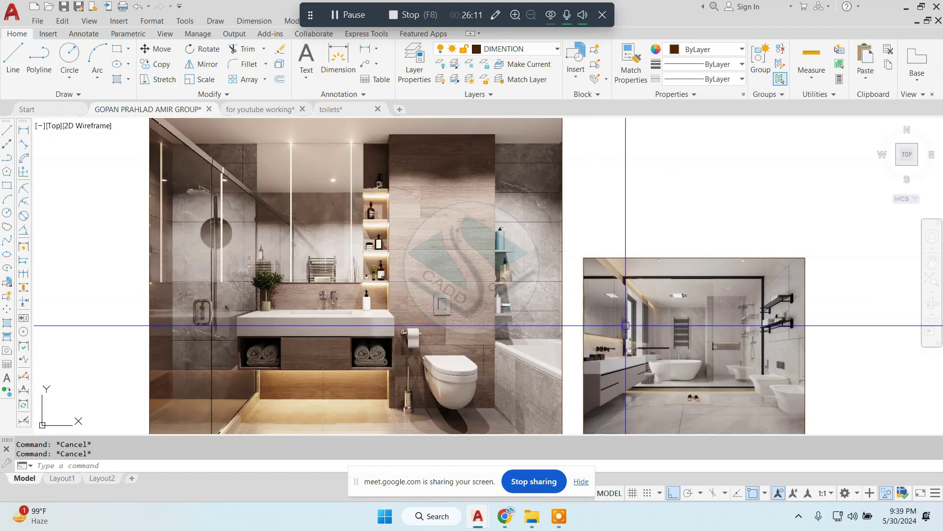
{"action": "middle_click_drag", "start_coordinate": [535, 382], "coordinate": [316, 248]}
{"action": "scroll", "coordinate": [315, 248], "scroll_direction": "up", "scroll_amount": 4}
{"action": "scroll", "coordinate": [288, 189], "scroll_direction": "up", "scroll_amount": 2}
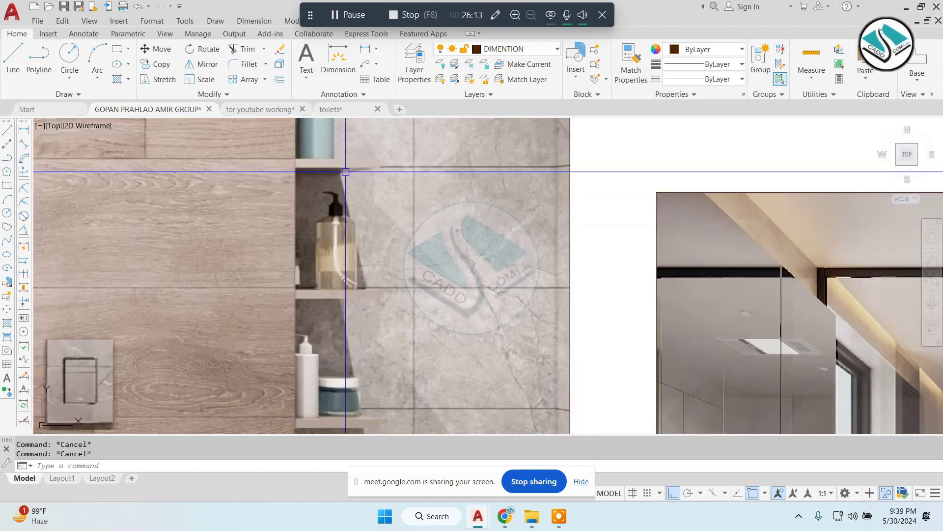
{"action": "scroll", "coordinate": [348, 170], "scroll_direction": "down", "scroll_amount": 4}
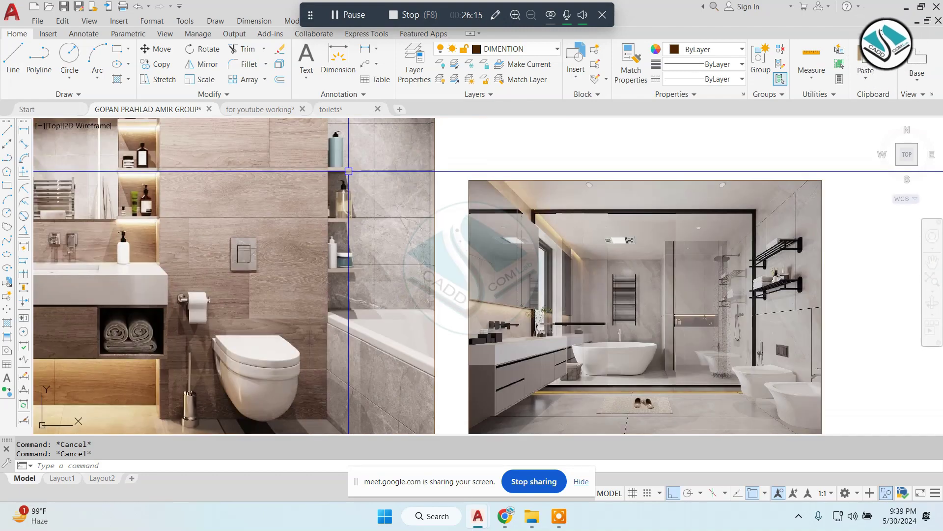
{"action": "scroll", "coordinate": [675, 307], "scroll_direction": "up", "scroll_amount": 2}
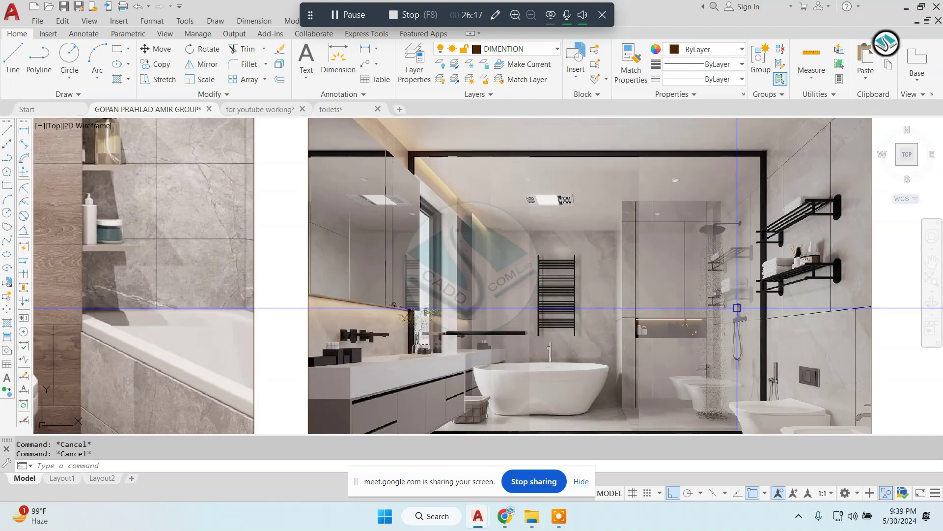
{"action": "scroll", "coordinate": [830, 199], "scroll_direction": "up", "scroll_amount": 2}
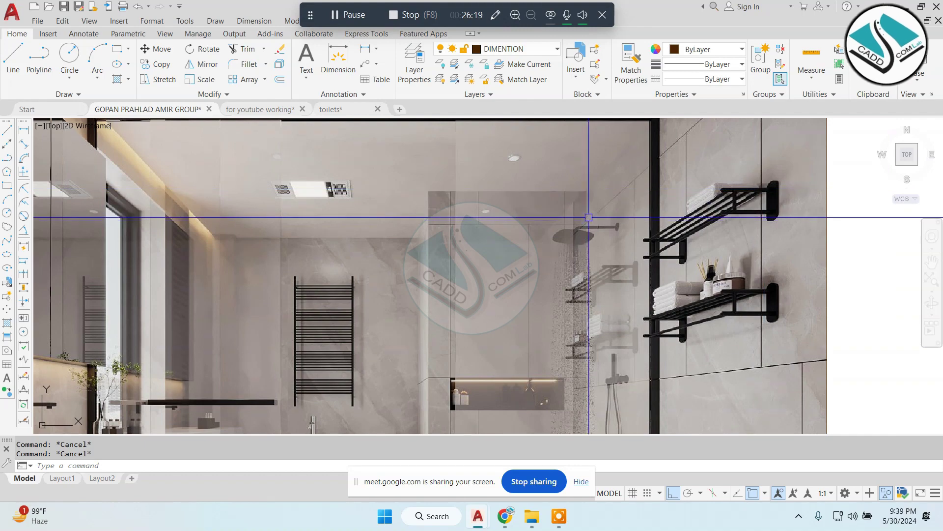
{"action": "scroll", "coordinate": [398, 223], "scroll_direction": "down", "scroll_amount": 5}
{"action": "scroll", "coordinate": [380, 230], "scroll_direction": "down", "scroll_amount": 3}
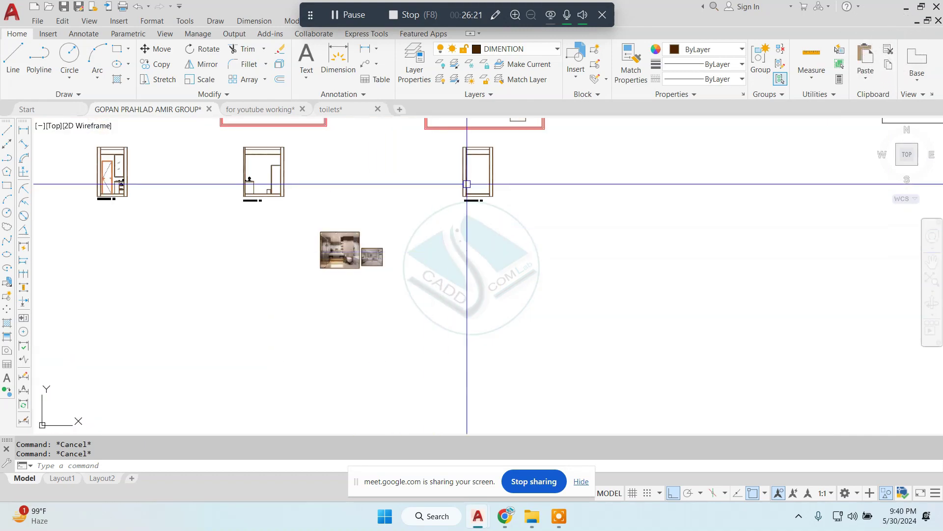
{"action": "scroll", "coordinate": [460, 200], "scroll_direction": "up", "scroll_amount": 2}
Step: Add a 3'-8½" linear dimension across the gap between counter and shower wall
{"action": "scroll", "coordinate": [393, 197], "scroll_direction": "up", "scroll_amount": 4}
{"action": "middle_click_drag", "start_coordinate": [337, 191], "coordinate": [439, 220]}
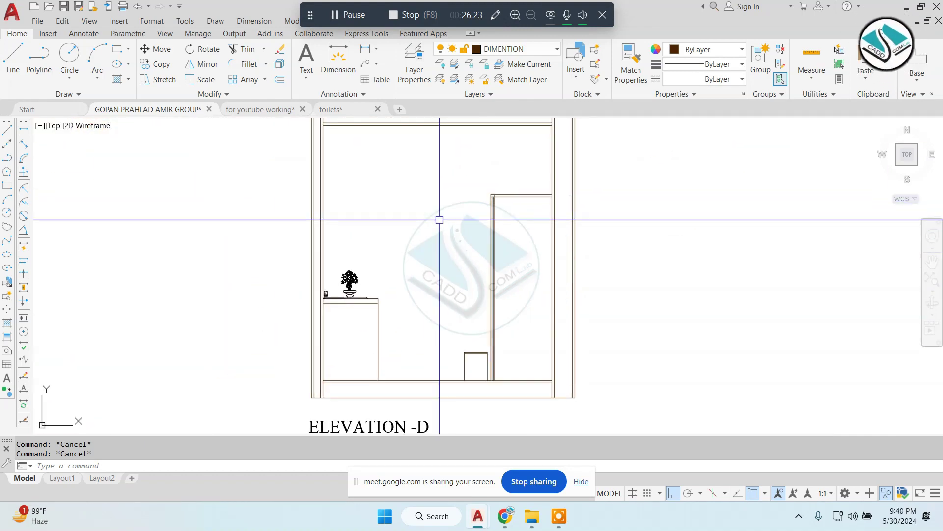
{"action": "left_click", "coordinate": [254, 21]}
{"action": "left_click", "coordinate": [266, 56]}
{"action": "scroll", "coordinate": [373, 323], "scroll_direction": "up", "scroll_amount": 3}
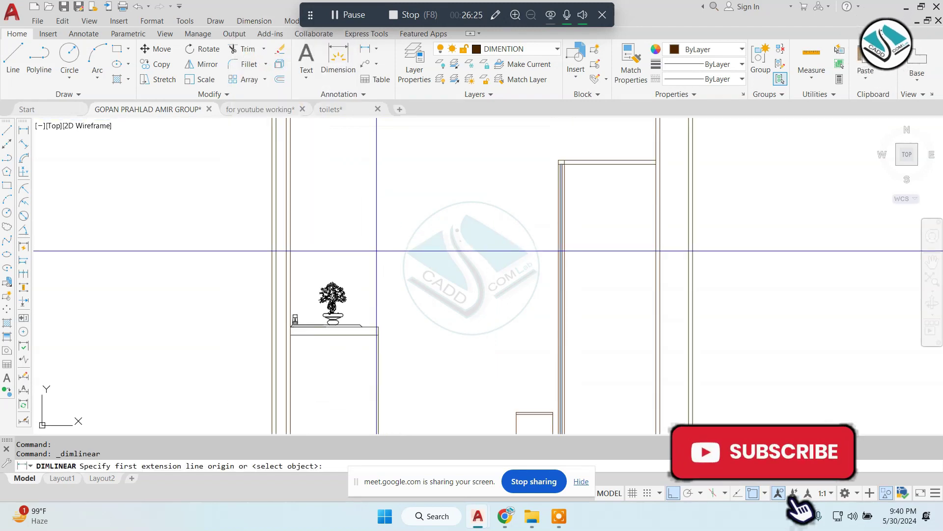
{"action": "left_click", "coordinate": [378, 324]}
{"action": "left_click", "coordinate": [557, 331]}
{"action": "left_click", "coordinate": [509, 256]}
{"action": "scroll", "coordinate": [509, 256], "scroll_direction": "down", "scroll_amount": 2}
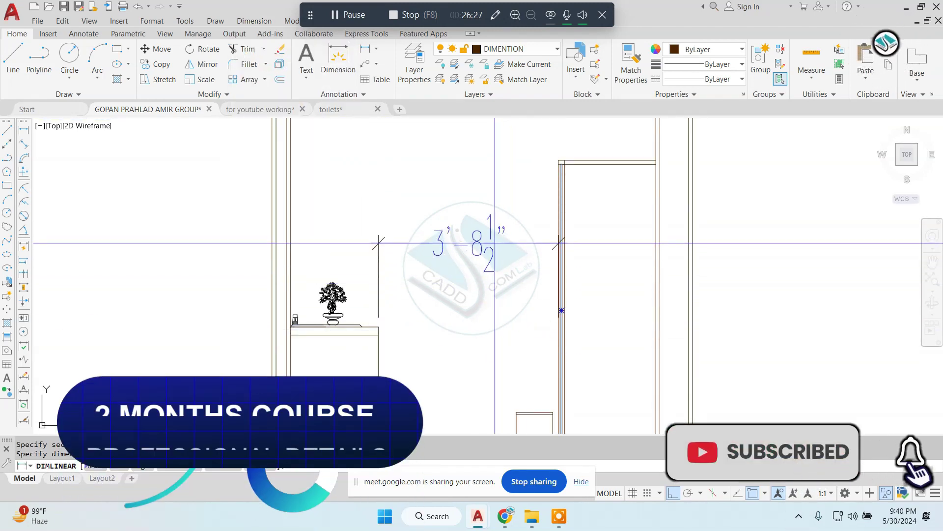
{"action": "scroll", "coordinate": [482, 256], "scroll_direction": "down", "scroll_amount": 2}
{"action": "key", "text": "Escape"}
{"action": "scroll", "coordinate": [450, 254], "scroll_direction": "up", "scroll_amount": 3}
Step: Draw a vertical line at the gap's midpoint up to the upper band
{"action": "type", "text": "l"}
{"action": "key", "text": "Return"}
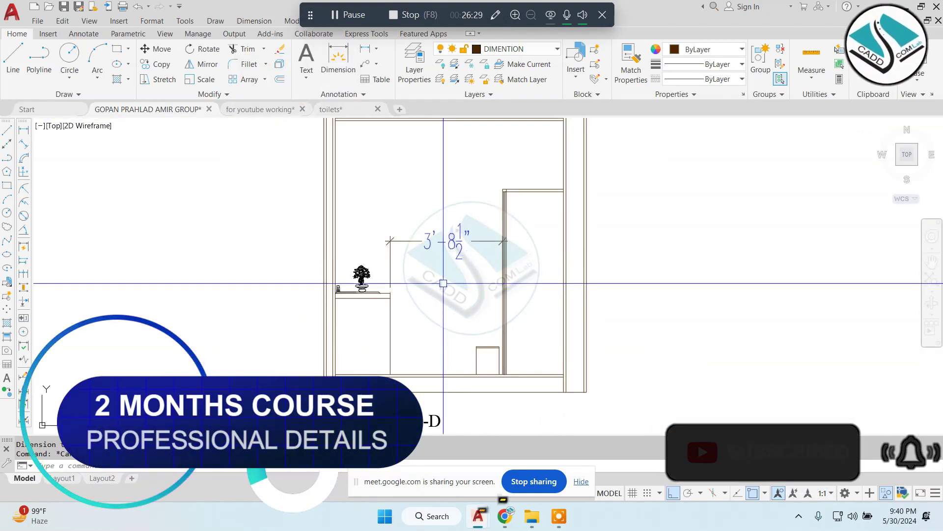
{"action": "left_click", "coordinate": [390, 295]}
{"action": "left_click", "coordinate": [505, 298]}
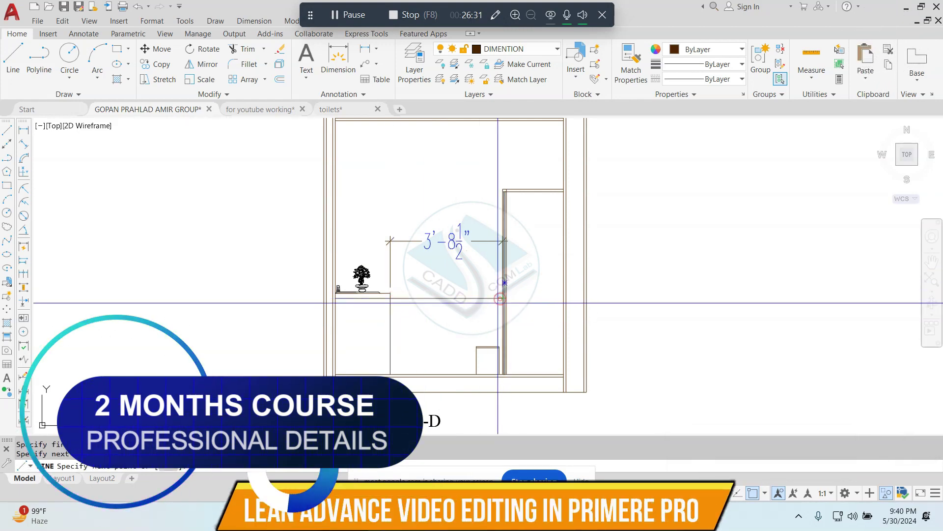
{"action": "middle_click_drag", "start_coordinate": [446, 127], "coordinate": [446, 175]}
{"action": "left_click", "coordinate": [446, 169]}
{"action": "key", "text": "Escape"}
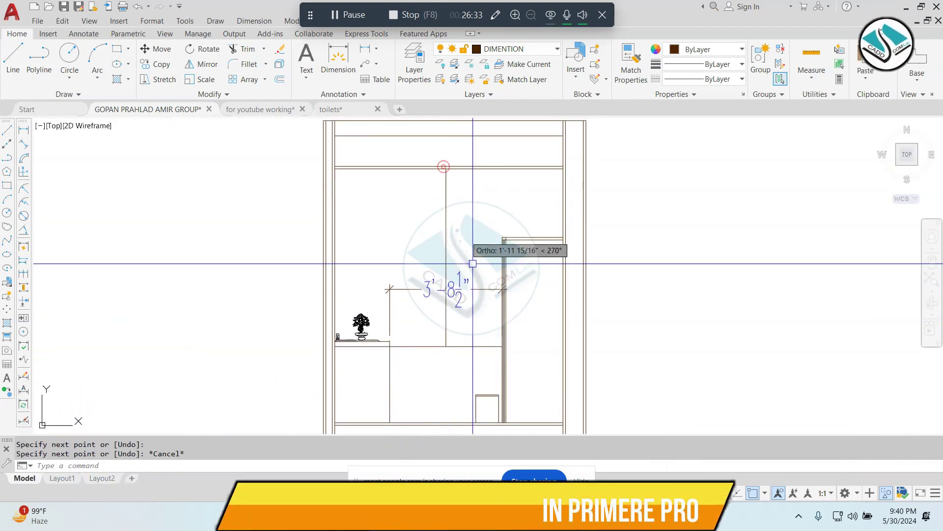
{"action": "type", "text": "ex"}
{"action": "key", "text": "Return"}
{"action": "key", "text": "Escape"}
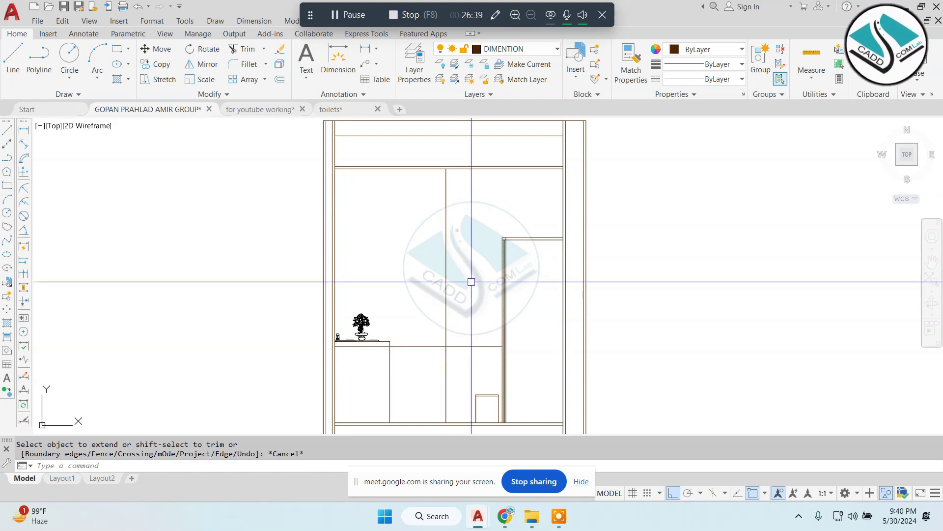
Step: Draw a thin shelf rectangle against the toilet plan wall beside the DB box
{"action": "scroll", "coordinate": [471, 281], "scroll_direction": "down", "scroll_amount": 5}
{"action": "scroll", "coordinate": [412, 245], "scroll_direction": "up", "scroll_amount": 4}
{"action": "scroll", "coordinate": [420, 235], "scroll_direction": "up", "scroll_amount": 3}
{"action": "scroll", "coordinate": [420, 235], "scroll_direction": "up", "scroll_amount": 1}
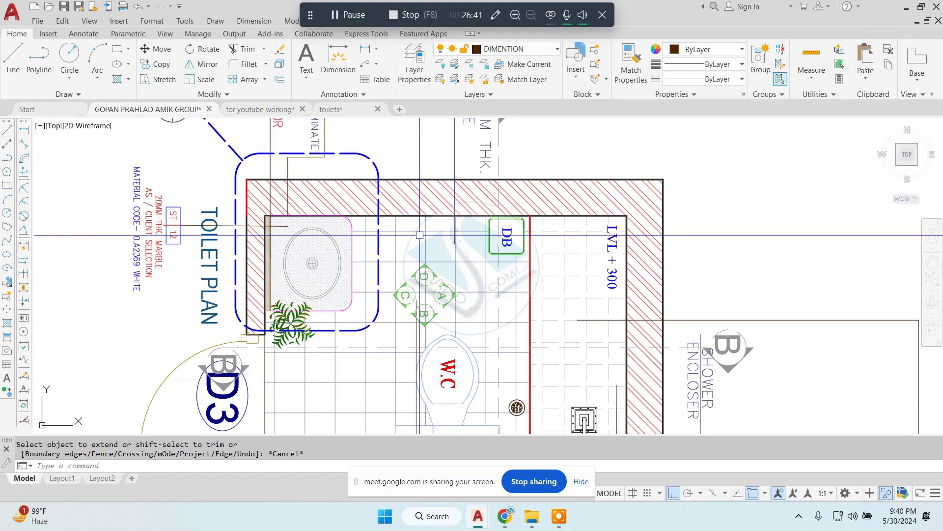
{"action": "scroll", "coordinate": [420, 235], "scroll_direction": "down", "scroll_amount": 5}
{"action": "scroll", "coordinate": [560, 246], "scroll_direction": "up", "scroll_amount": 4}
{"action": "scroll", "coordinate": [559, 228], "scroll_direction": "up", "scroll_amount": 2}
{"action": "scroll", "coordinate": [559, 228], "scroll_direction": "down", "scroll_amount": 1}
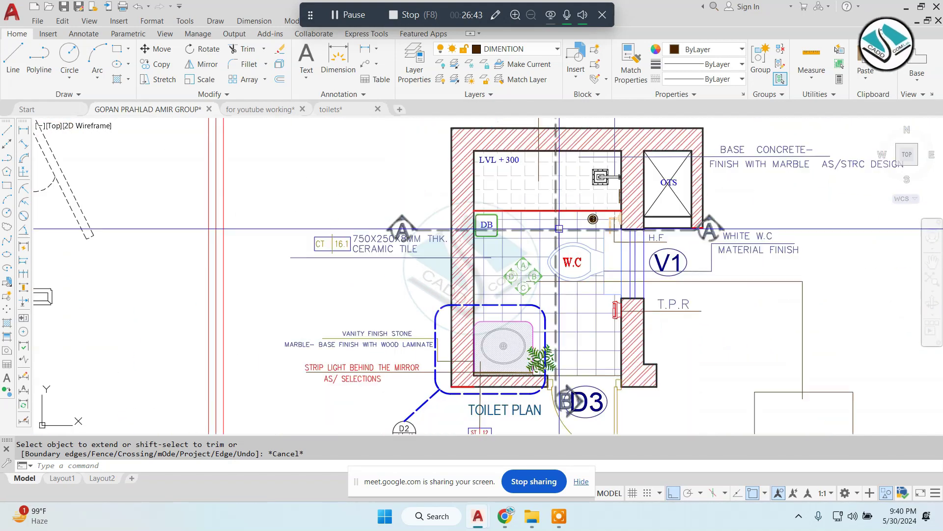
{"action": "scroll", "coordinate": [559, 228], "scroll_direction": "up", "scroll_amount": 2}
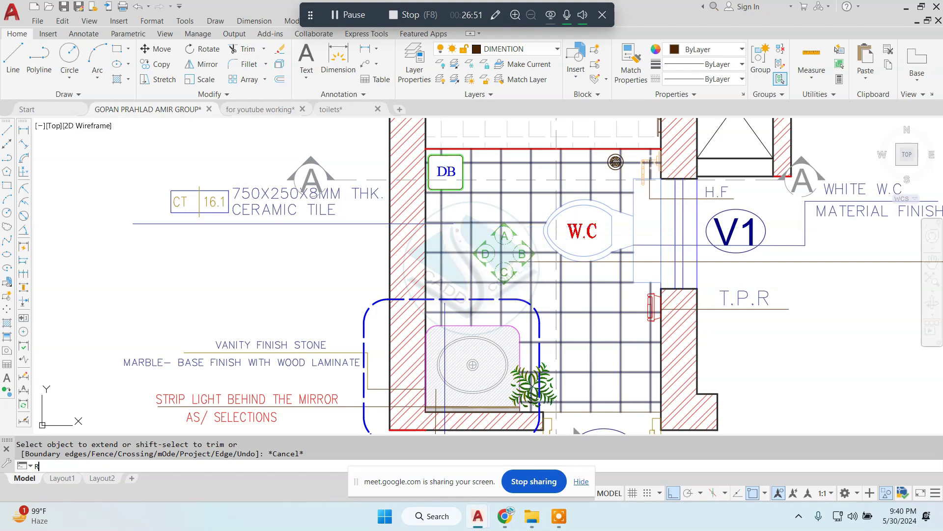
{"action": "type", "text": "rec"}
{"action": "key", "text": "Return"}
{"action": "scroll", "coordinate": [445, 226], "scroll_direction": "up", "scroll_amount": 2}
{"action": "left_click", "coordinate": [425, 204]}
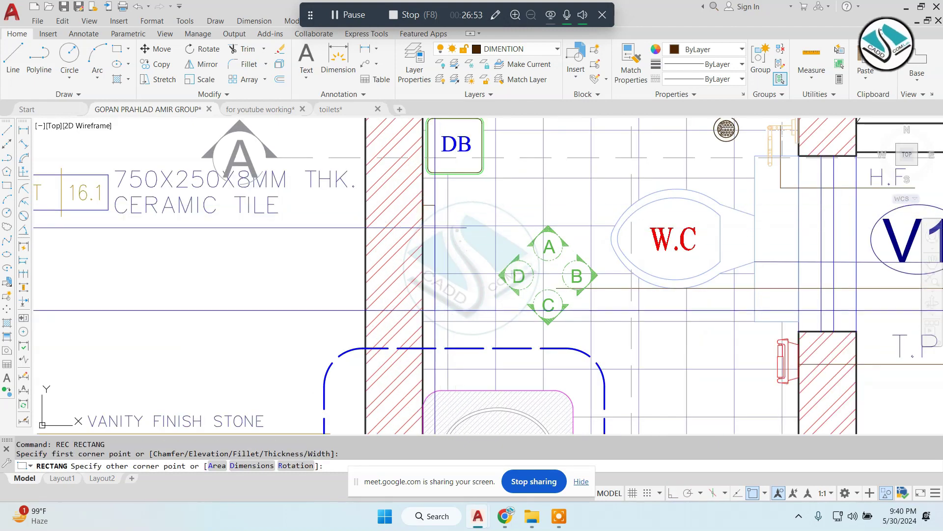
{"action": "left_click", "coordinate": [434, 309]}
{"action": "type", "text": "H"}
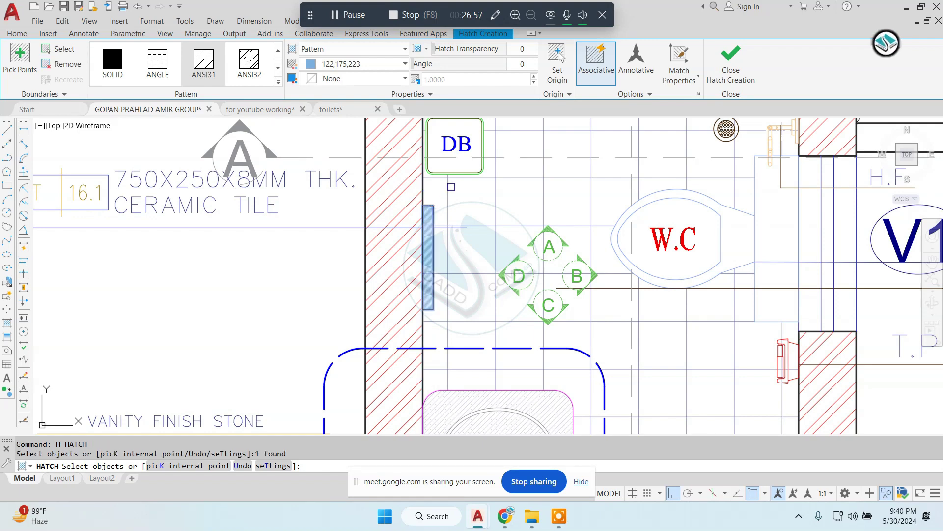
Step: Fill the shelf rectangle with an ANSI31 hatch at an adjusted scale
{"action": "left_click", "coordinate": [516, 79]}
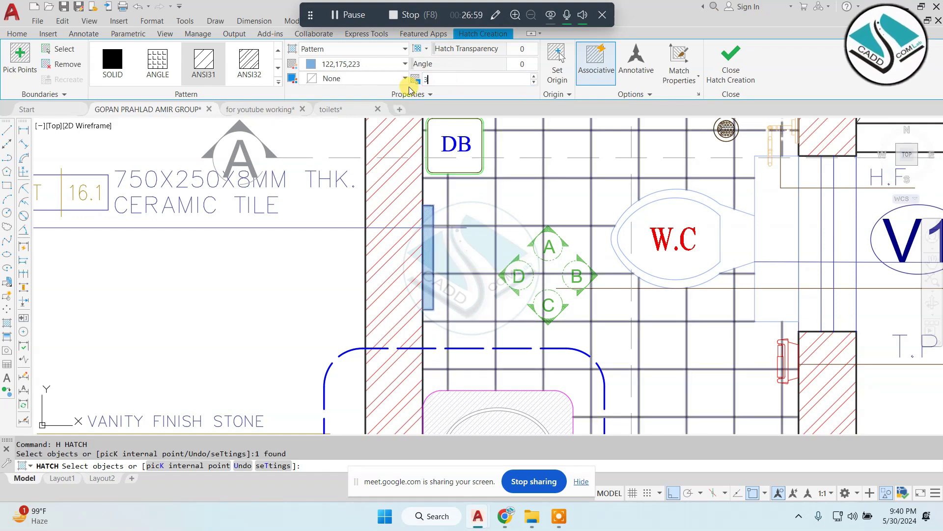
{"action": "left_click", "coordinate": [755, 64]}
{"action": "scroll", "coordinate": [621, 247], "scroll_direction": "down", "scroll_amount": 2}
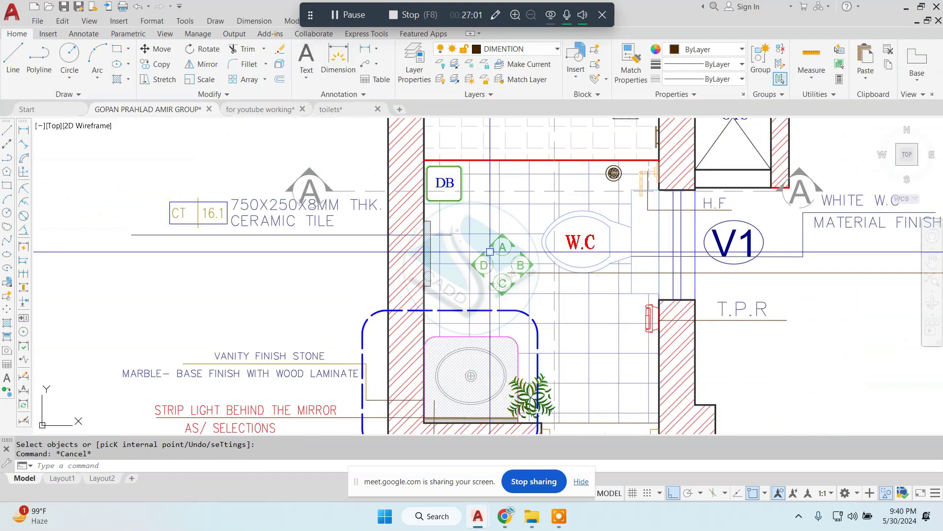
Step: Copy the CERAMIC TILE note and its leader down beside the new shelf
{"action": "scroll", "coordinate": [361, 190], "scroll_direction": "up", "scroll_amount": 2}
{"action": "left_click", "coordinate": [361, 191]}
{"action": "left_click", "coordinate": [344, 216]}
{"action": "type", "text": "CO"}
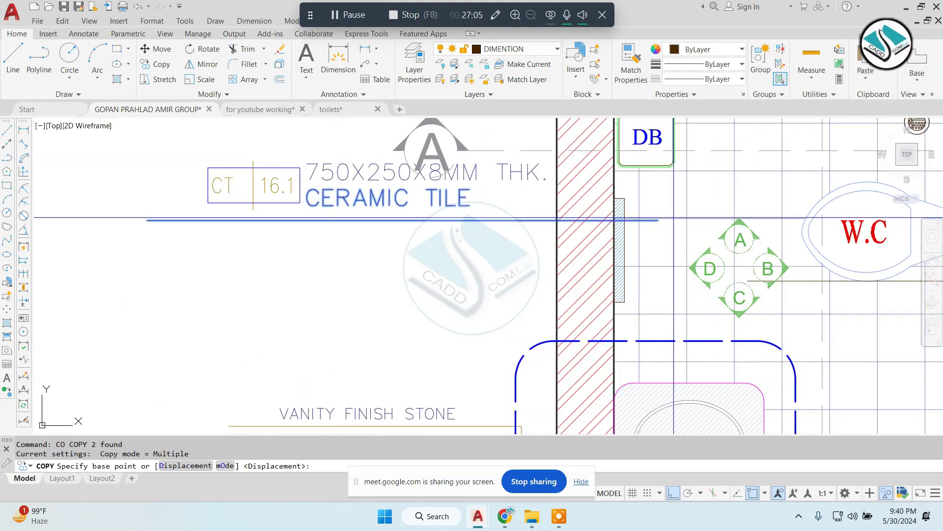
{"action": "left_click", "coordinate": [658, 220]}
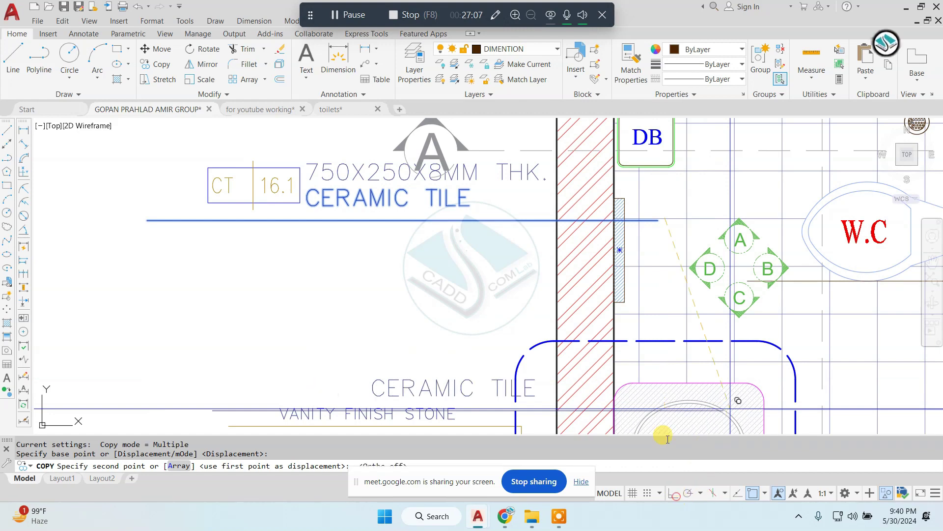
{"action": "left_click", "coordinate": [618, 292]}
{"action": "key", "text": "Escape"}
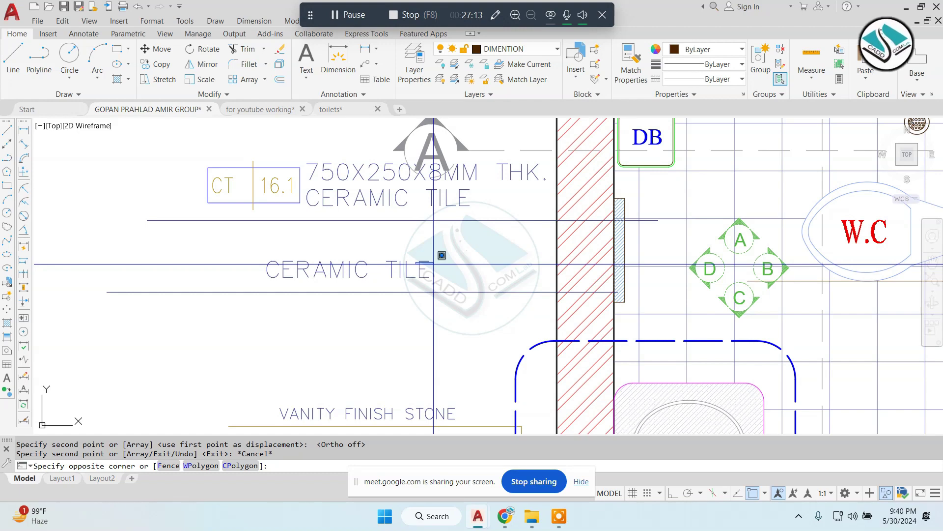
{"action": "key", "text": "Escape"}
Step: Retype the copied note as 'GLASS WALL SHELV.' and zoom back out
{"action": "double_click", "coordinate": [417, 270]}
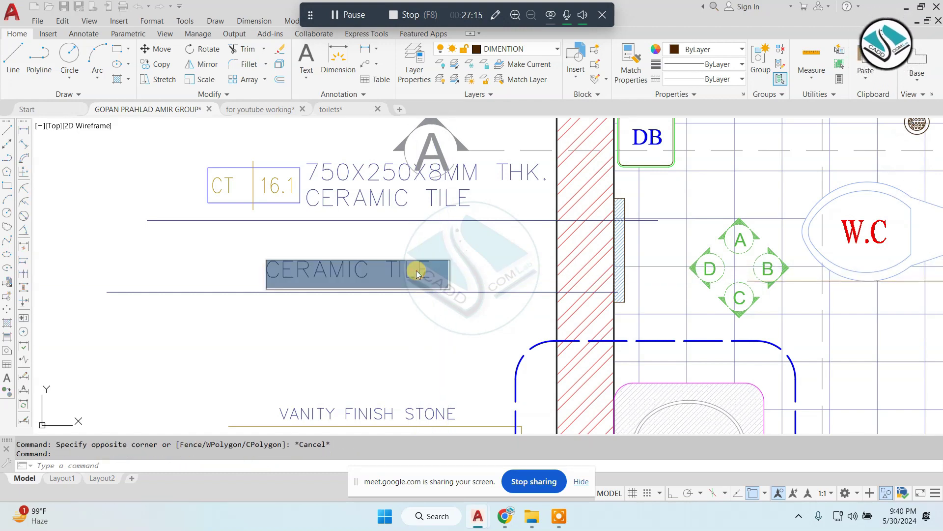
{"action": "type", "text": "GLAS"}
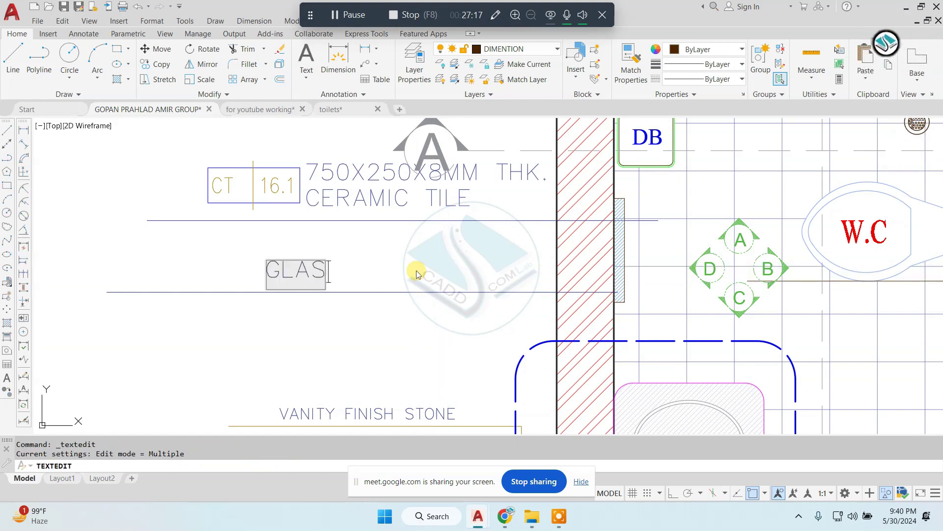
{"action": "type", "text": "S WALL"}
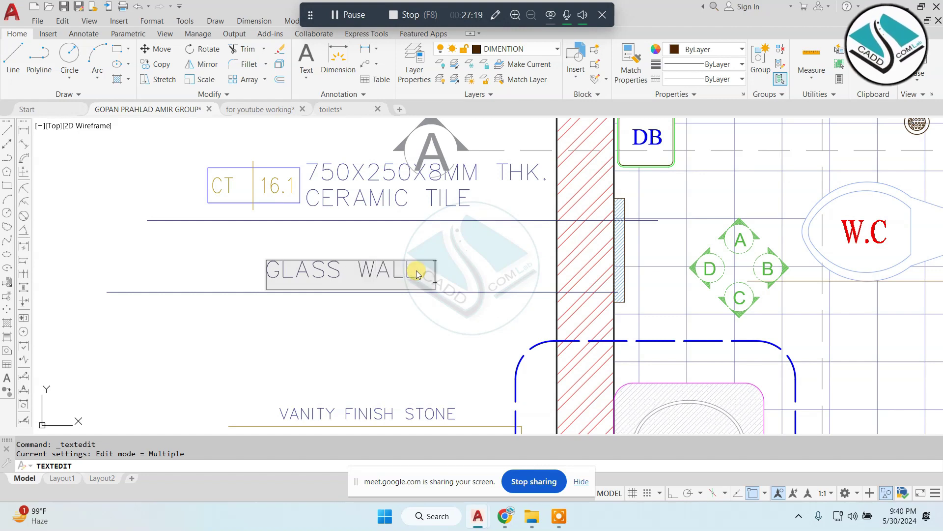
{"action": "type", "text": " SHELV"}
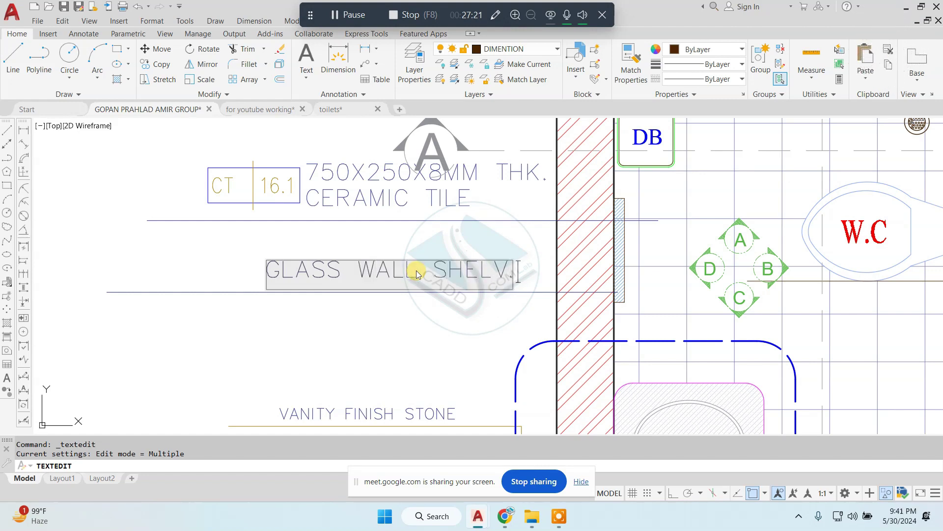
{"action": "type", "text": "."}
{"action": "key", "text": "Escape"}
{"action": "left_click", "coordinate": [397, 275]}
{"action": "type", "text": "m"}
{"action": "key", "text": "Return"}
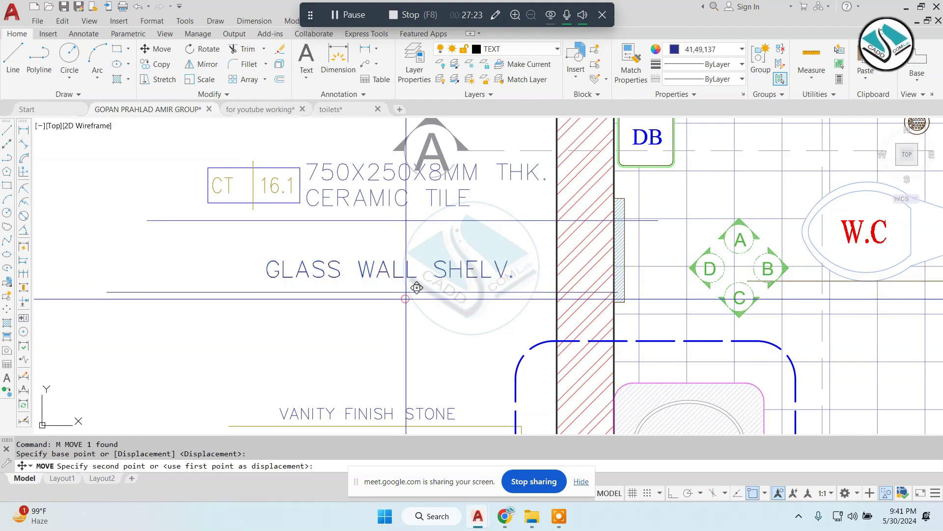
{"action": "key", "text": "Escape"}
{"action": "scroll", "coordinate": [561, 339], "scroll_direction": "down", "scroll_amount": 8}
{"action": "key", "text": "Escape"}
{"action": "scroll", "coordinate": [541, 295], "scroll_direction": "up", "scroll_amount": 8}
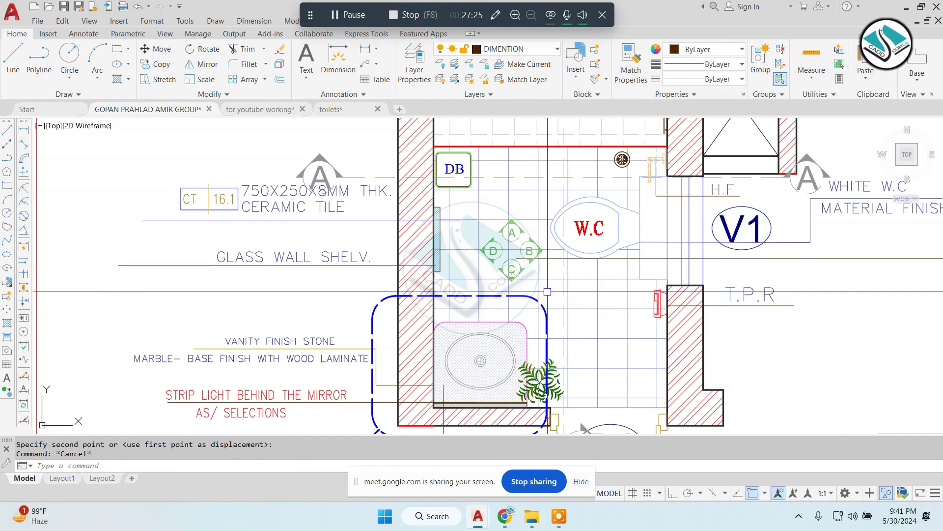
Step: Back on Elevation-D, offset the central vertical line 7" to the right, undoing the 4" try
{"action": "scroll", "coordinate": [536, 249], "scroll_direction": "down", "scroll_amount": 5}
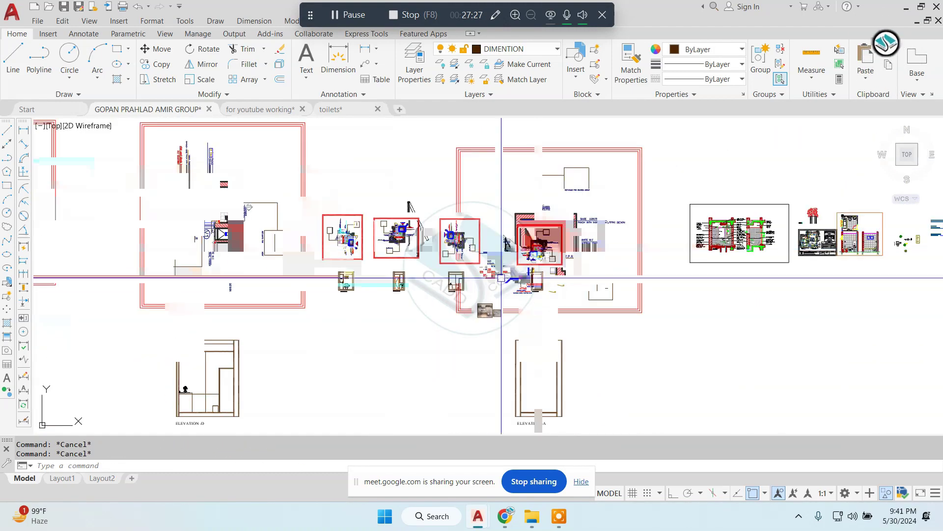
{"action": "middle_click_drag", "start_coordinate": [501, 264], "coordinate": [558, 255]}
{"action": "scroll", "coordinate": [463, 262], "scroll_direction": "up", "scroll_amount": 6}
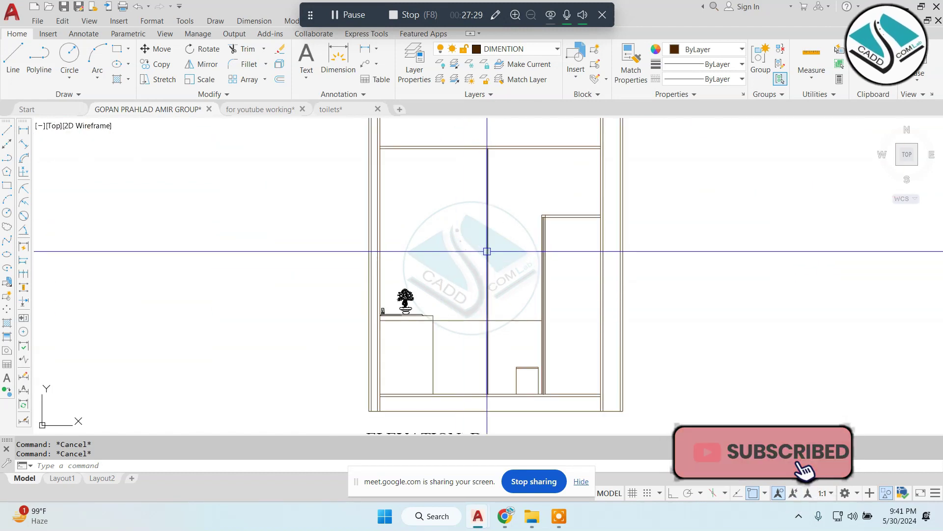
{"action": "type", "text": "o"}
{"action": "key", "text": "Return"}
{"action": "key", "text": "Return"}
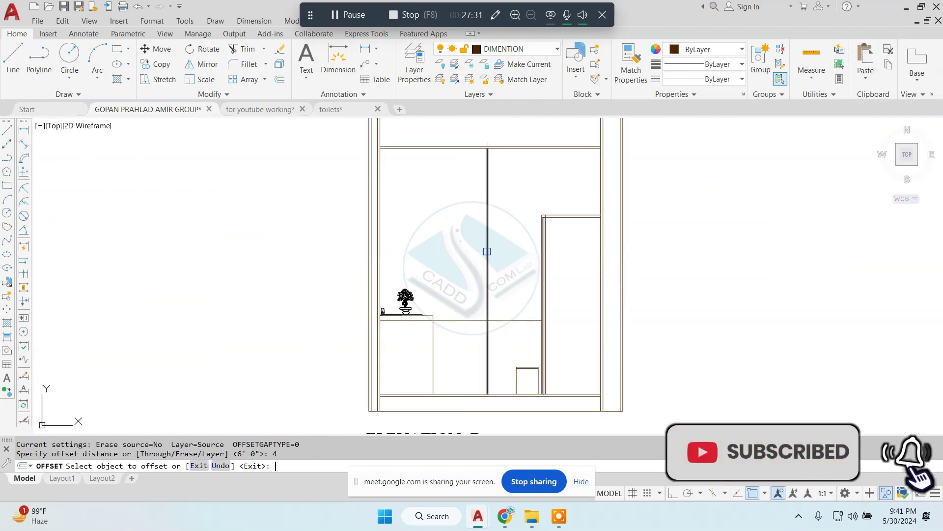
{"action": "left_click", "coordinate": [488, 251]}
{"action": "type", "text": "u"}
{"action": "key", "text": "Return"}
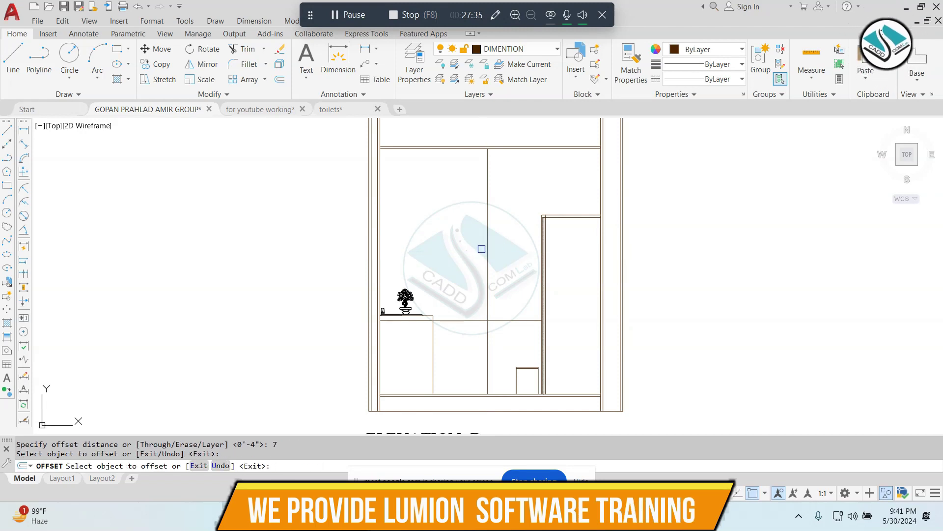
{"action": "left_click", "coordinate": [491, 257]}
{"action": "key", "text": "Escape"}
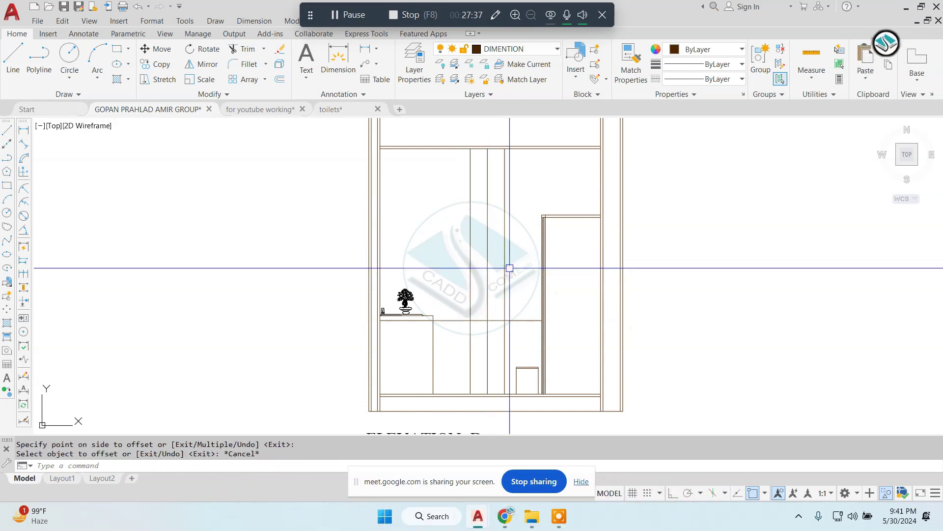
Step: Begin a LINE with Ortho turned on, then cancel it
{"action": "scroll", "coordinate": [509, 268], "scroll_direction": "up", "scroll_amount": 2}
{"action": "type", "text": "l"}
{"action": "key", "text": "Return"}
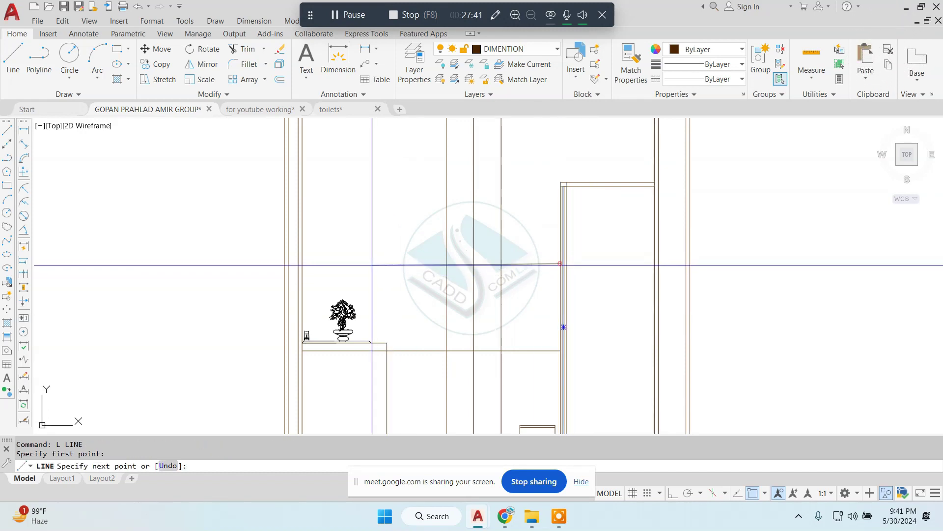
{"action": "left_click", "coordinate": [669, 492]}
{"action": "key", "text": "Escape"}
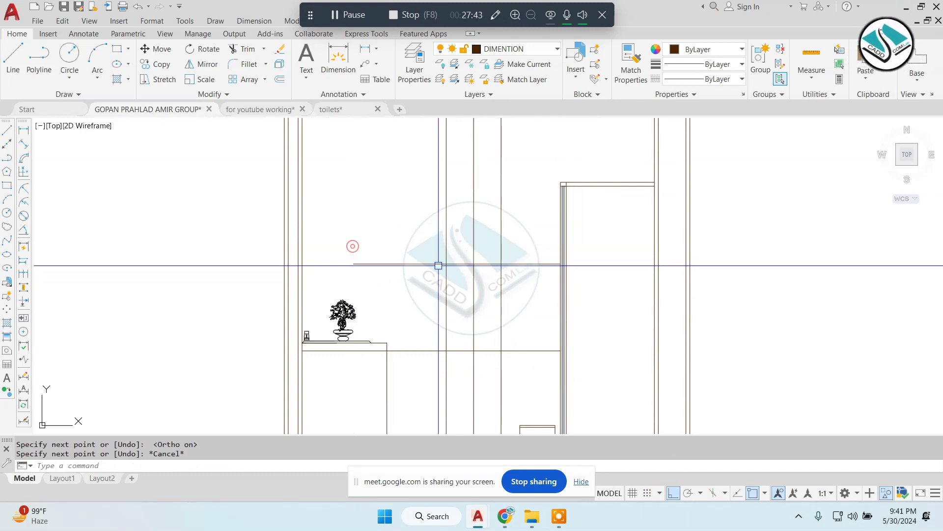
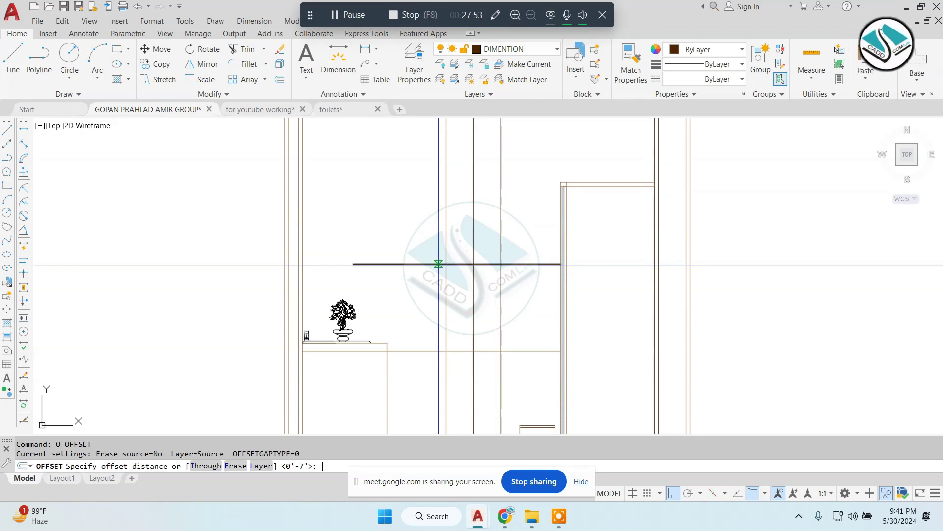
Step: Offset the counter-top line by 1 to form a thin shelf
{"action": "type", "text": "1"}
{"action": "key", "text": "Return"}
{"action": "left_click", "coordinate": [443, 262]}
{"action": "left_click", "coordinate": [440, 246]}
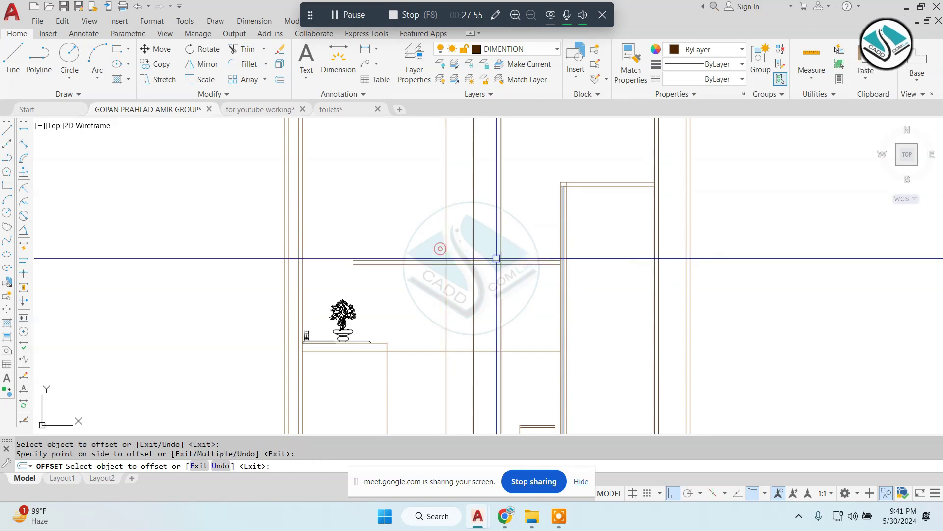
{"action": "key", "text": "Escape"}
Step: Try trimming the shelf's line ends and erase a stray line near it
{"action": "type", "text": "tr"}
{"action": "key", "text": "Return"}
{"action": "left_click_drag", "start_coordinate": [418, 214], "coordinate": [412, 265]}
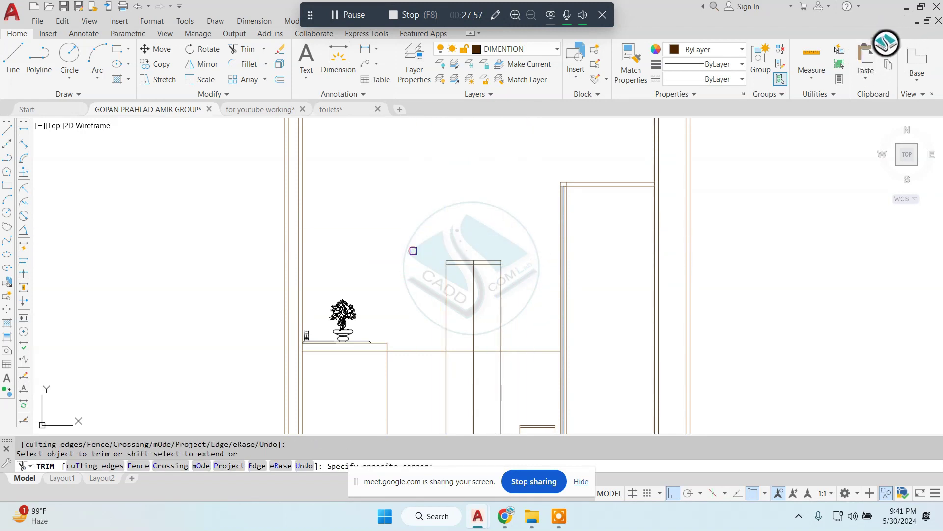
{"action": "key", "text": "Escape"}
{"action": "scroll", "coordinate": [449, 221], "scroll_direction": "up", "scroll_amount": 3}
{"action": "scroll", "coordinate": [501, 299], "scroll_direction": "down", "scroll_amount": 3}
{"action": "type", "text": "e"}
{"action": "key", "text": "Return"}
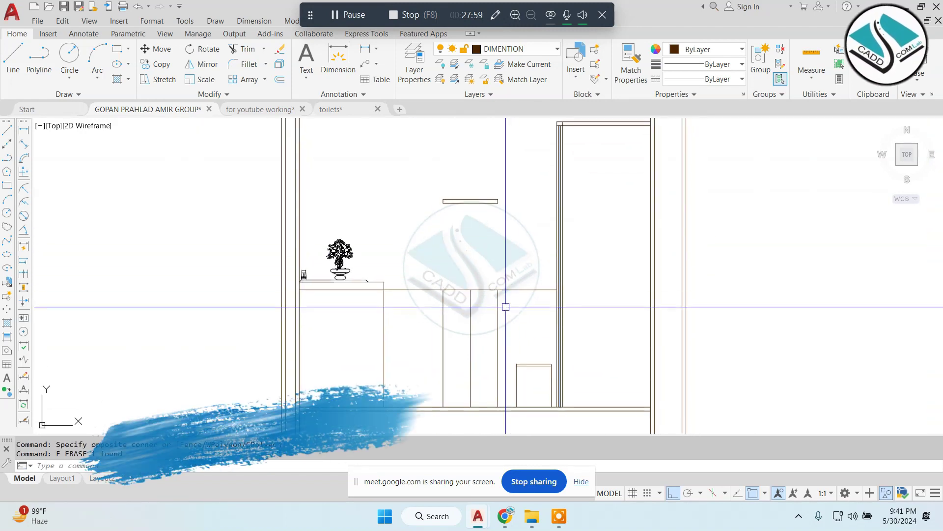
{"action": "left_click", "coordinate": [515, 269]}
{"action": "key", "text": "Escape"}
{"action": "scroll", "coordinate": [499, 274], "scroll_direction": "up", "scroll_amount": 1}
{"action": "scroll", "coordinate": [520, 221], "scroll_direction": "up", "scroll_amount": 1}
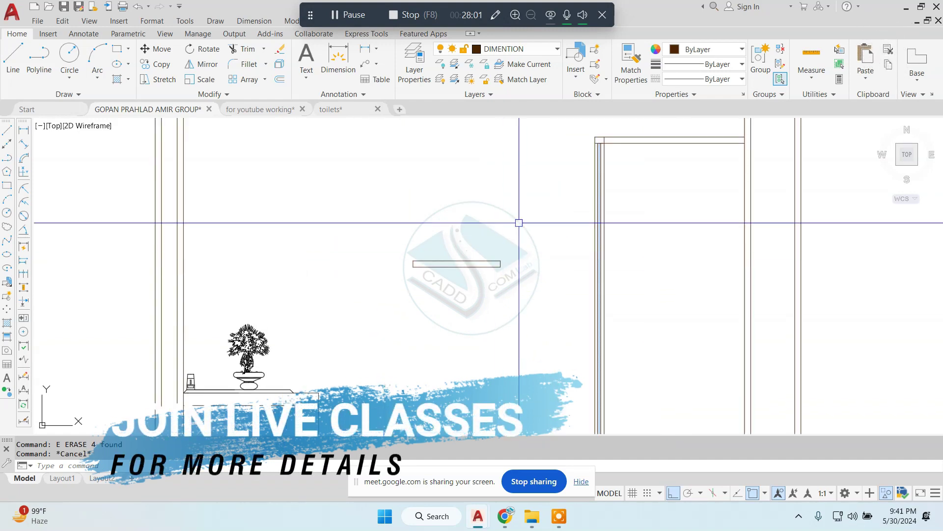
{"action": "scroll", "coordinate": [330, 302], "scroll_direction": "up", "scroll_amount": 1}
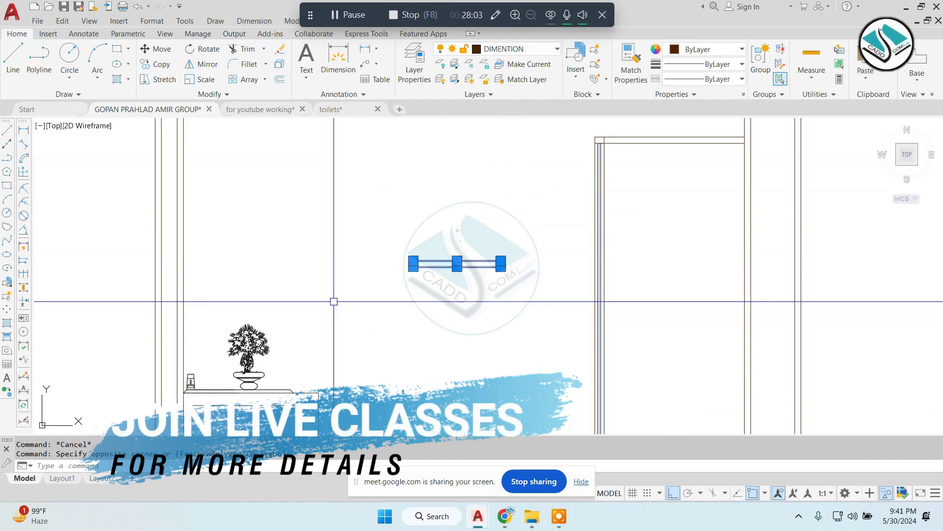
Step: Copy the shelf higher on the wall, then diagonally lower-left, making three staggered shelves
{"action": "left_click", "coordinate": [407, 301]}
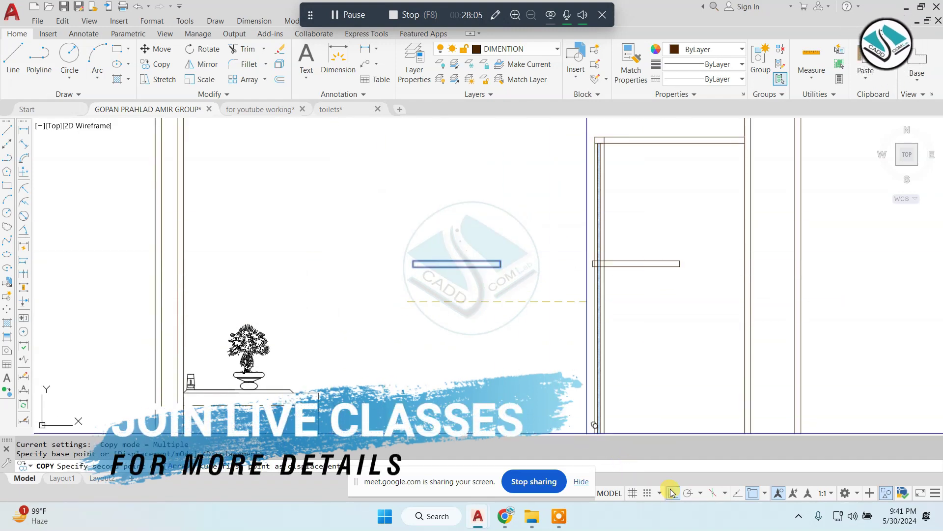
{"action": "middle_click_drag", "start_coordinate": [442, 259], "coordinate": [442, 326]}
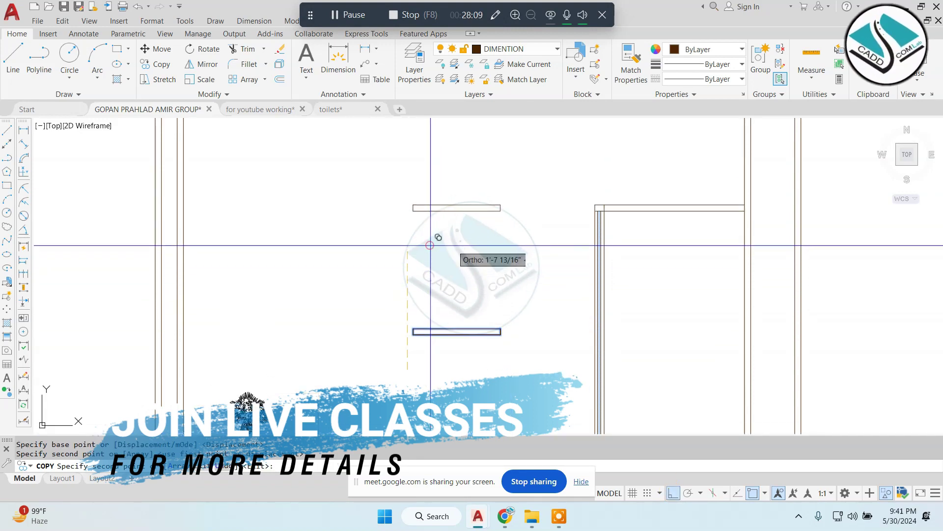
{"action": "left_click", "coordinate": [430, 244]}
{"action": "key", "text": "Escape"}
{"action": "left_click_drag", "start_coordinate": [511, 199], "coordinate": [401, 238]}
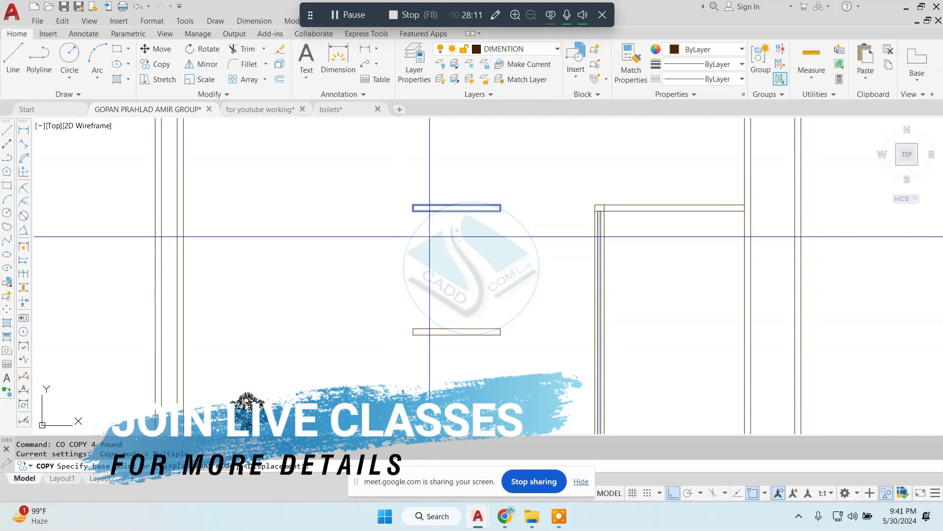
{"action": "left_click", "coordinate": [450, 221]}
{"action": "left_click", "coordinate": [672, 493]}
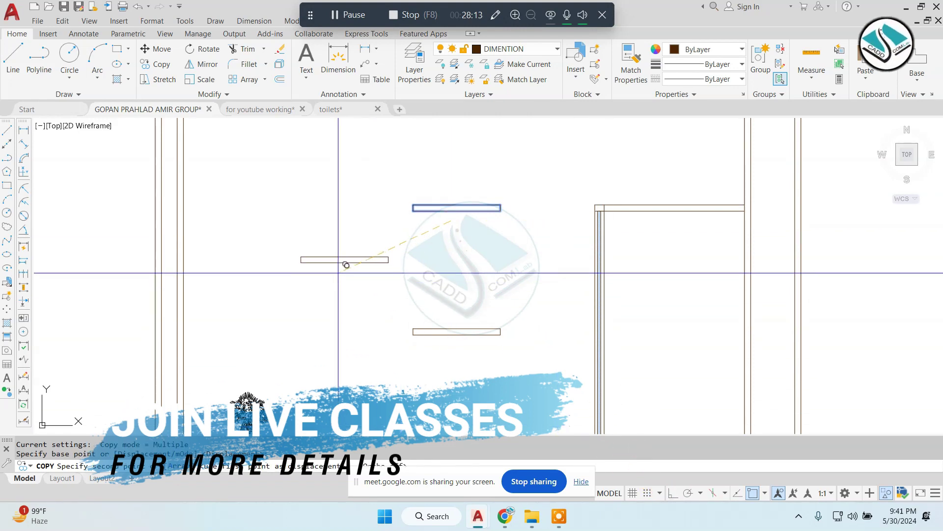
{"action": "left_click", "coordinate": [342, 274]}
{"action": "scroll", "coordinate": [471, 280], "scroll_direction": "down", "scroll_amount": 5}
{"action": "scroll", "coordinate": [559, 242], "scroll_direction": "up", "scroll_amount": 4}
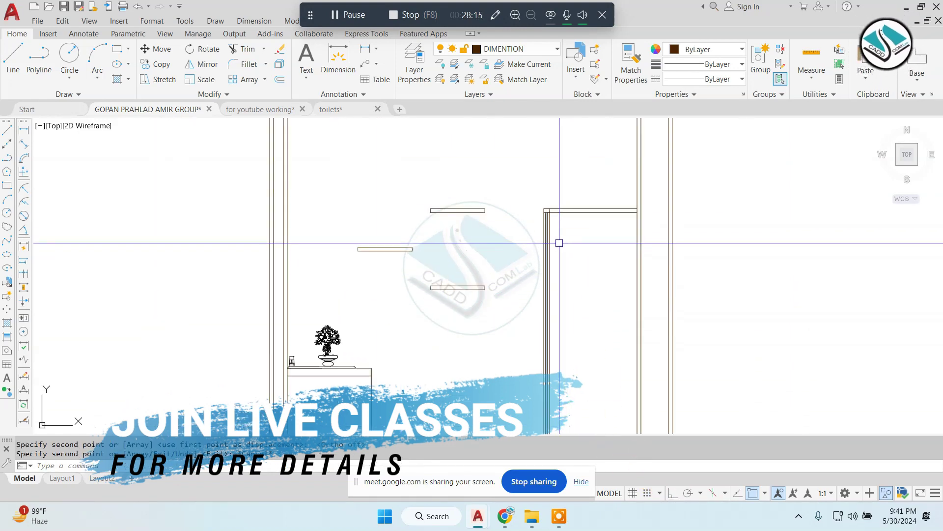
{"action": "key", "text": "Escape"}
{"action": "key", "text": "Escape"}
Step: Colour the three shelves dark green (19,103,52)
{"action": "left_click", "coordinate": [501, 185]}
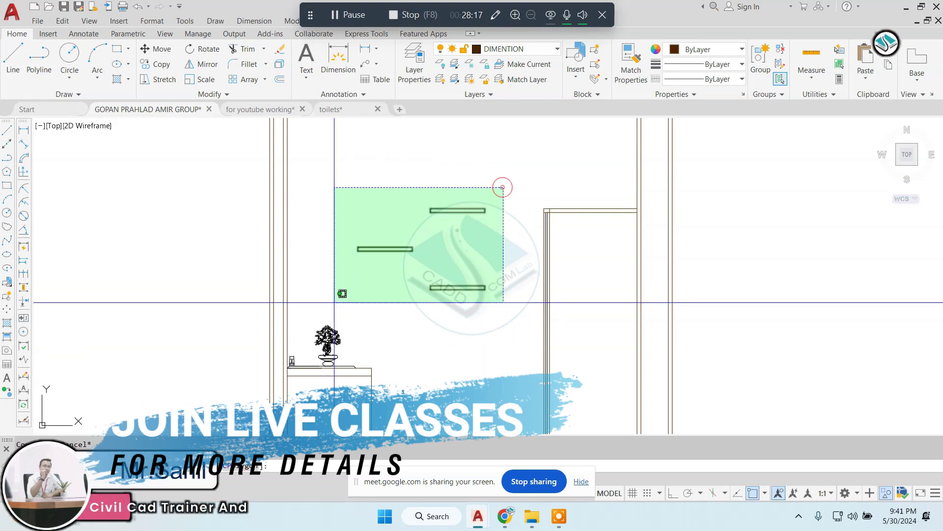
{"action": "left_click", "coordinate": [341, 295]}
{"action": "left_click", "coordinate": [713, 49]}
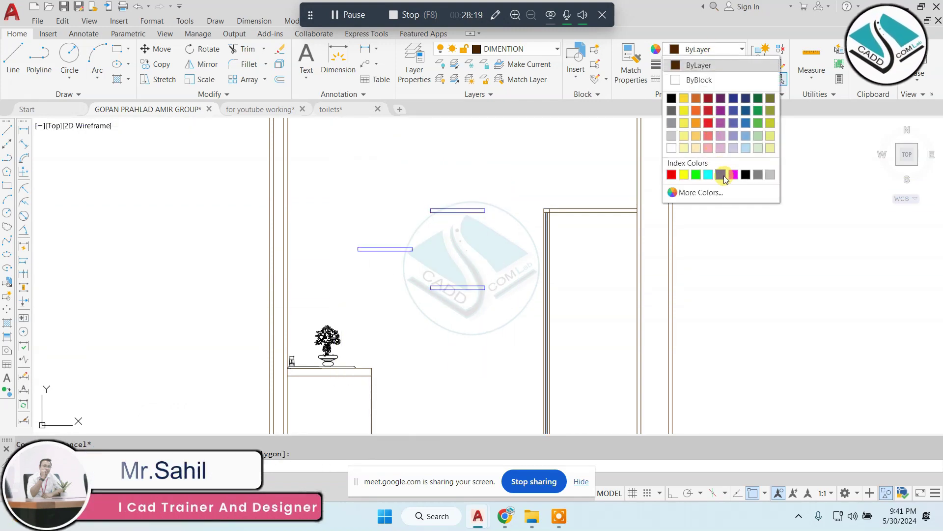
{"action": "left_click", "coordinate": [761, 103]}
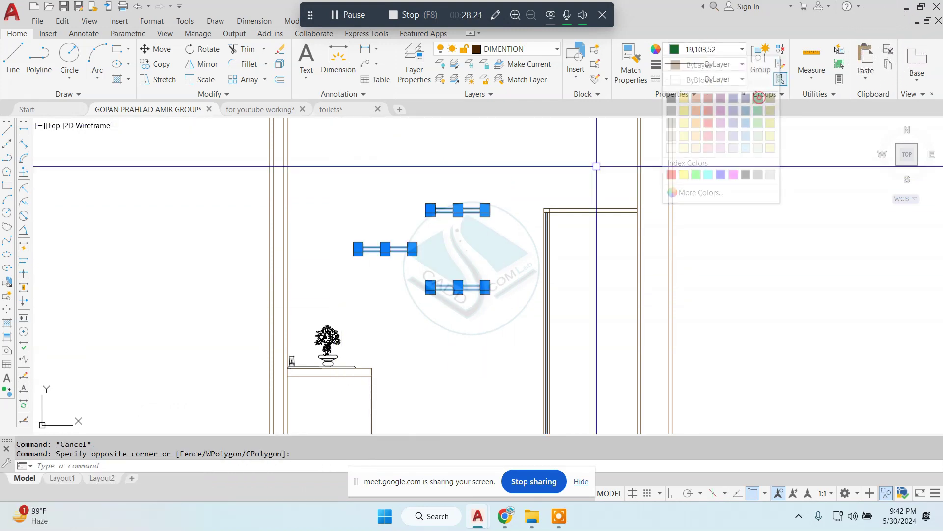
{"action": "key", "text": "Escape"}
{"action": "scroll", "coordinate": [501, 301], "scroll_direction": "down", "scroll_amount": 3}
{"action": "scroll", "coordinate": [506, 231], "scroll_direction": "down", "scroll_amount": 2}
{"action": "scroll", "coordinate": [494, 247], "scroll_direction": "up", "scroll_amount": 5}
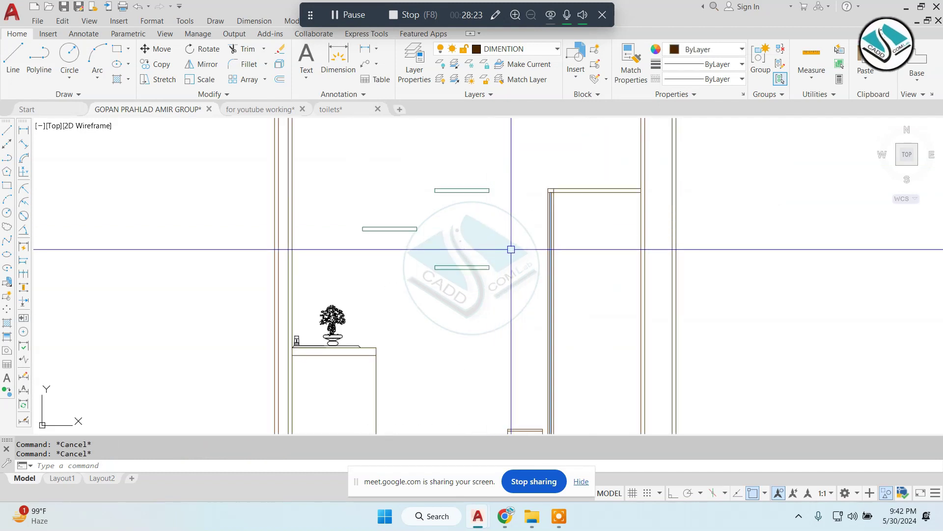
Step: Select the three shelves and begin moving them downward
{"action": "left_click", "coordinate": [511, 249]}
{"action": "key", "text": "Escape"}
{"action": "left_click", "coordinate": [513, 167]}
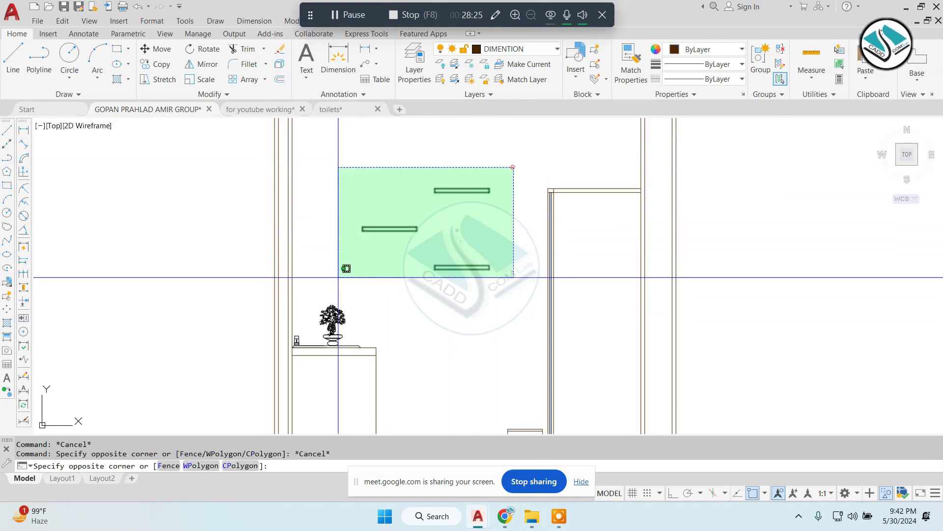
{"action": "left_click", "coordinate": [338, 278]}
{"action": "type", "text": "m"}
{"action": "key", "text": "Return"}
{"action": "left_click", "coordinate": [821, 298]}
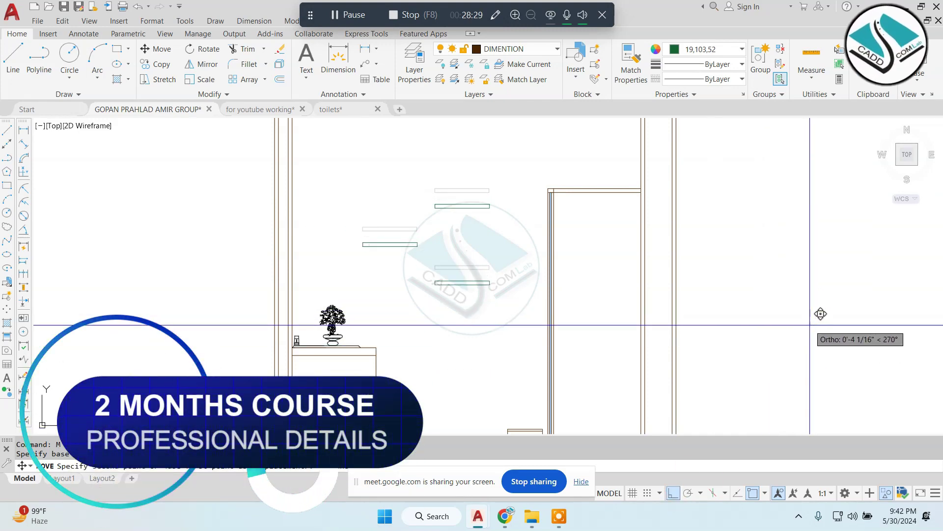
Step: Cancel the shelf move, then combine the vases beside the sink into one group
{"action": "key", "text": "Escape"}
{"action": "scroll", "coordinate": [536, 271], "scroll_direction": "down", "scroll_amount": 8}
{"action": "mouse_move", "coordinate": [505, 280]}
{"action": "middle_mouse_down"}
{"action": "mouse_move", "coordinate": [585, 257]}
{"action": "mouse_move", "coordinate": [409, 209]}
{"action": "middle_mouse_up"}
{"action": "scroll", "coordinate": [584, 255], "scroll_direction": "up", "scroll_amount": 3}
{"action": "scroll", "coordinate": [442, 202], "scroll_direction": "up", "scroll_amount": 3}
{"action": "scroll", "coordinate": [572, 236], "scroll_direction": "up", "scroll_amount": 3}
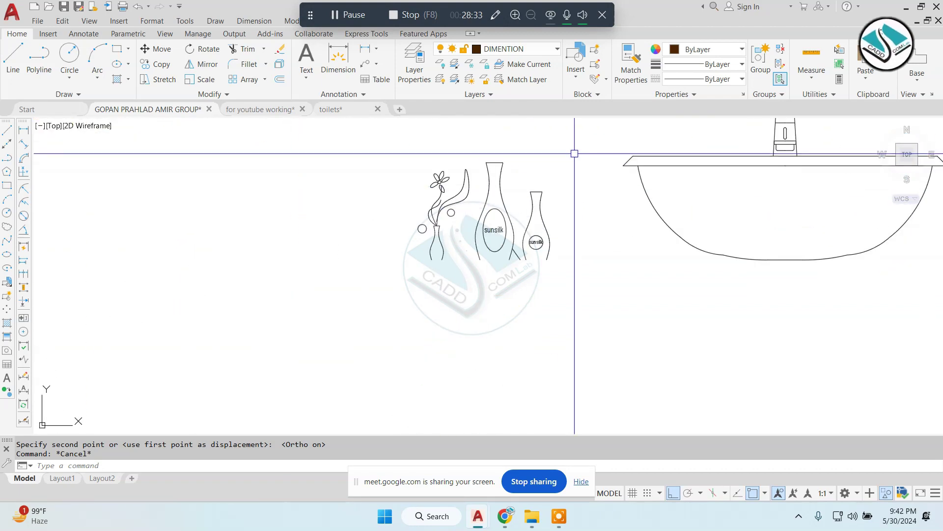
{"action": "left_click", "coordinate": [379, 286]}
{"action": "scroll", "coordinate": [657, 236], "scroll_direction": "down", "scroll_amount": 2}
{"action": "scroll", "coordinate": [613, 237], "scroll_direction": "down", "scroll_amount": 2}
{"action": "scroll", "coordinate": [610, 240], "scroll_direction": "down", "scroll_amount": 3}
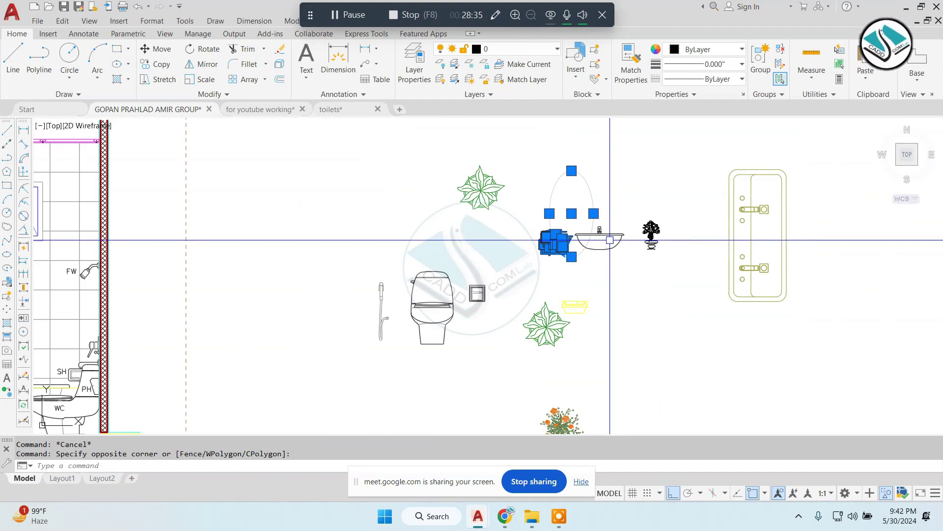
{"action": "scroll", "coordinate": [590, 253], "scroll_direction": "down", "scroll_amount": 3}
{"action": "middle_click_drag", "start_coordinate": [590, 253], "coordinate": [445, 218]}
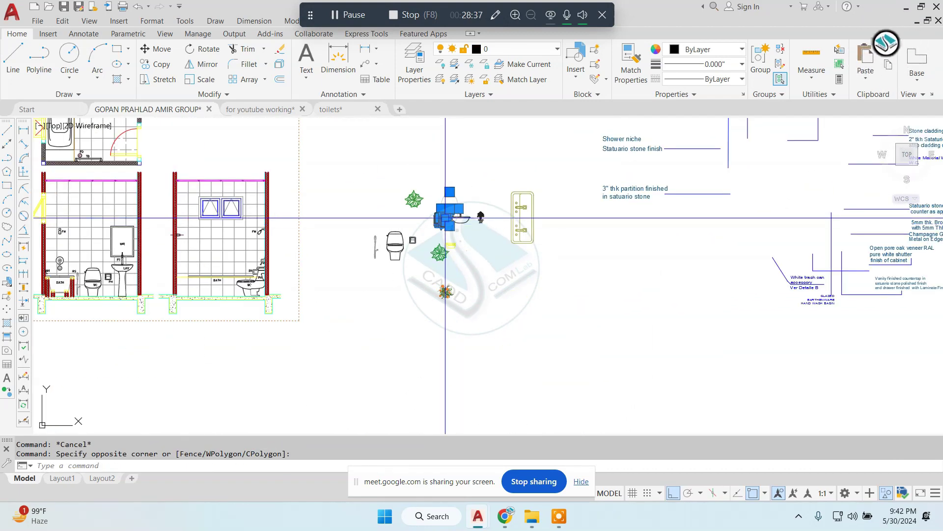
{"action": "scroll", "coordinate": [420, 228], "scroll_direction": "up", "scroll_amount": 5}
{"action": "scroll", "coordinate": [605, 228], "scroll_direction": "down", "scroll_amount": 5}
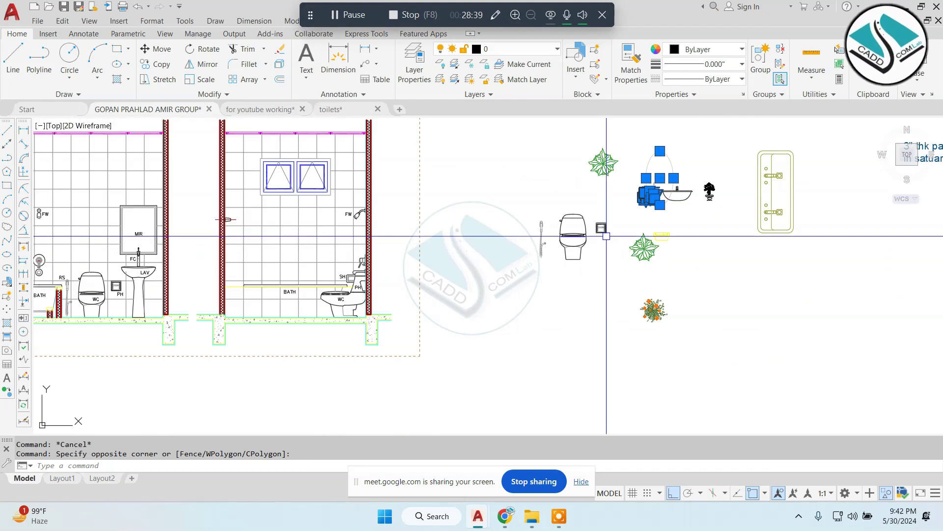
{"action": "scroll", "coordinate": [639, 196], "scroll_direction": "up", "scroll_amount": 5}
{"action": "scroll", "coordinate": [658, 181], "scroll_direction": "up", "scroll_amount": 2}
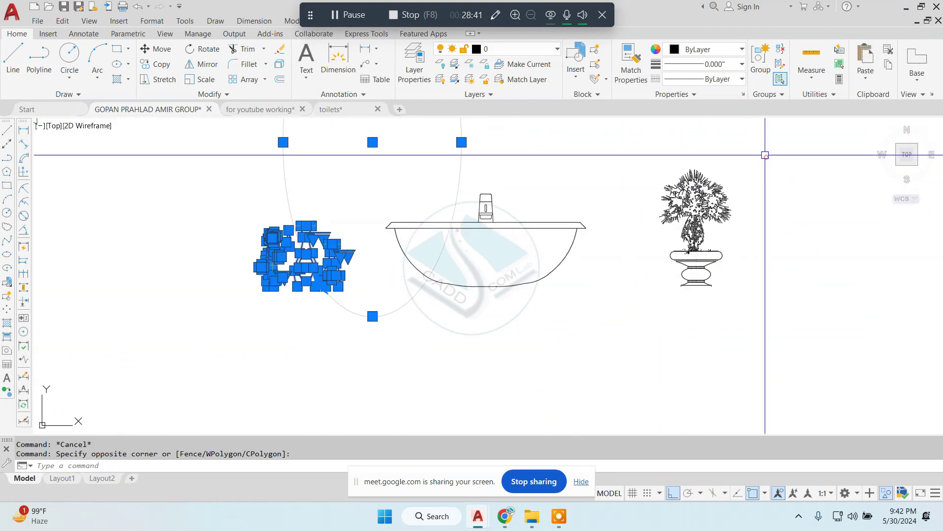
{"action": "scroll", "coordinate": [647, 290], "scroll_direction": "up", "scroll_amount": 1}
{"action": "left_click", "coordinate": [759, 62]}
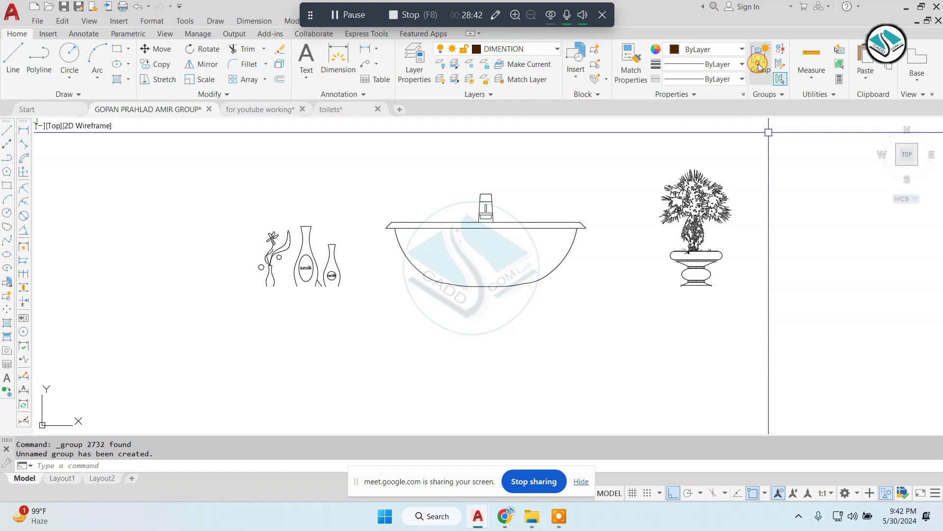
{"action": "left_click", "coordinate": [702, 206]}
Step: Copy the vase group over into Elevation D
{"action": "key", "text": "Return"}
{"action": "left_click", "coordinate": [495, 227]}
{"action": "scroll", "coordinate": [674, 202], "scroll_direction": "down", "scroll_amount": 5}
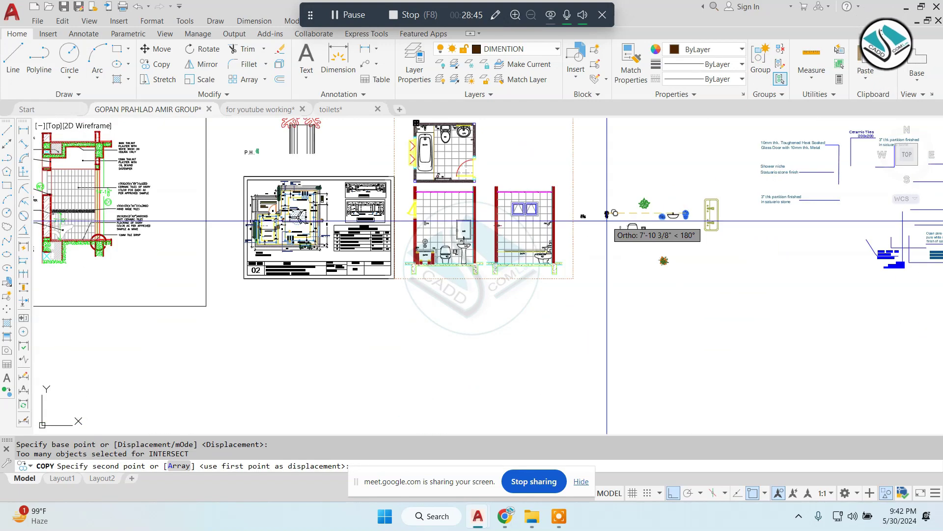
{"action": "mouse_move", "coordinate": [196, 229]}
{"action": "middle_mouse_down"}
{"action": "mouse_move", "coordinate": [453, 229]}
{"action": "mouse_move", "coordinate": [275, 260]}
{"action": "middle_mouse_up"}
{"action": "scroll", "coordinate": [442, 315], "scroll_direction": "up", "scroll_amount": 3}
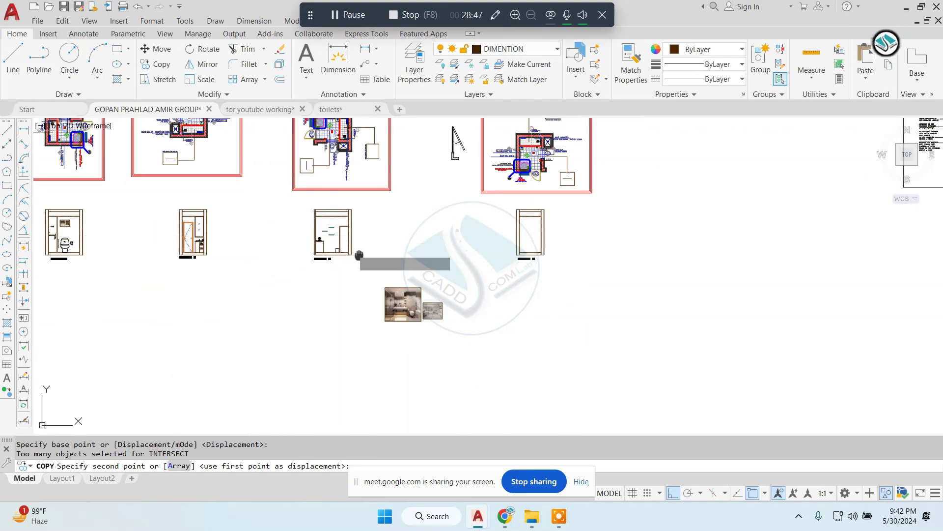
{"action": "scroll", "coordinate": [444, 334], "scroll_direction": "up", "scroll_amount": 3}
{"action": "scroll", "coordinate": [447, 197], "scroll_direction": "up", "scroll_amount": 4}
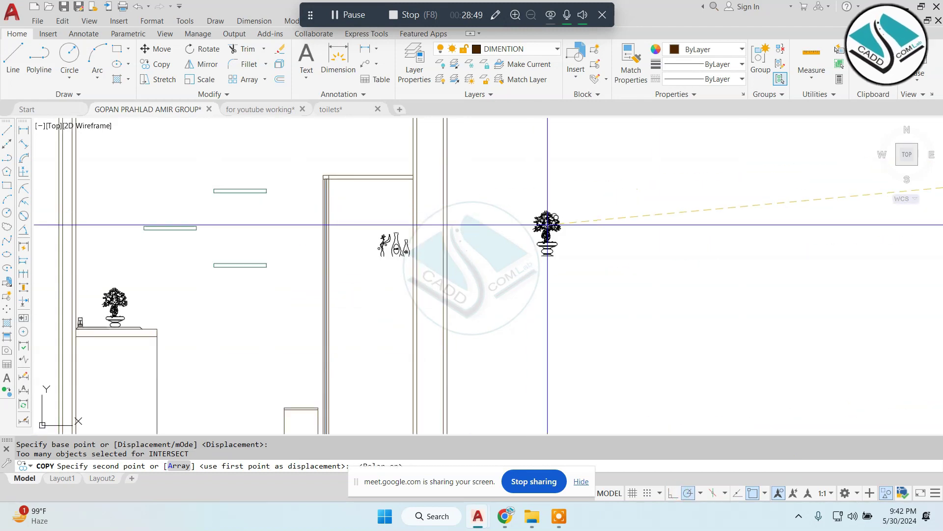
{"action": "left_click", "coordinate": [661, 308]}
{"action": "key", "text": "Escape"}
Step: Regroup the copied vases and move them onto the lower shelf by the bottle's base corner
{"action": "left_click", "coordinate": [810, 124]}
{"action": "scroll", "coordinate": [532, 269], "scroll_direction": "up", "scroll_amount": 2}
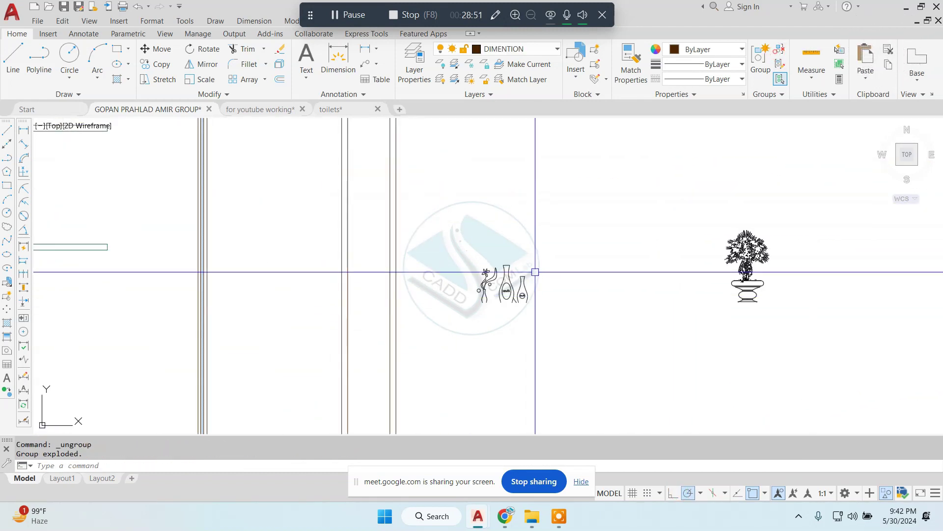
{"action": "left_click", "coordinate": [467, 322]}
{"action": "left_click", "coordinate": [760, 58]}
{"action": "left_click", "coordinate": [591, 192]}
{"action": "left_click", "coordinate": [563, 226]}
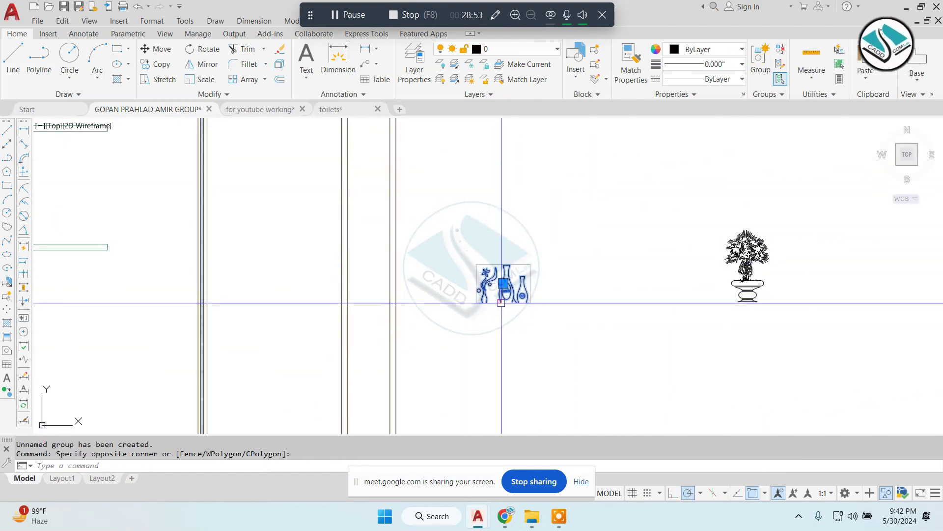
{"action": "scroll", "coordinate": [500, 226], "scroll_direction": "up", "scroll_amount": 3}
{"action": "scroll", "coordinate": [565, 265], "scroll_direction": "up", "scroll_amount": 4}
{"action": "type", "text": "m"}
{"action": "key", "text": "Return"}
{"action": "left_click", "coordinate": [662, 298]}
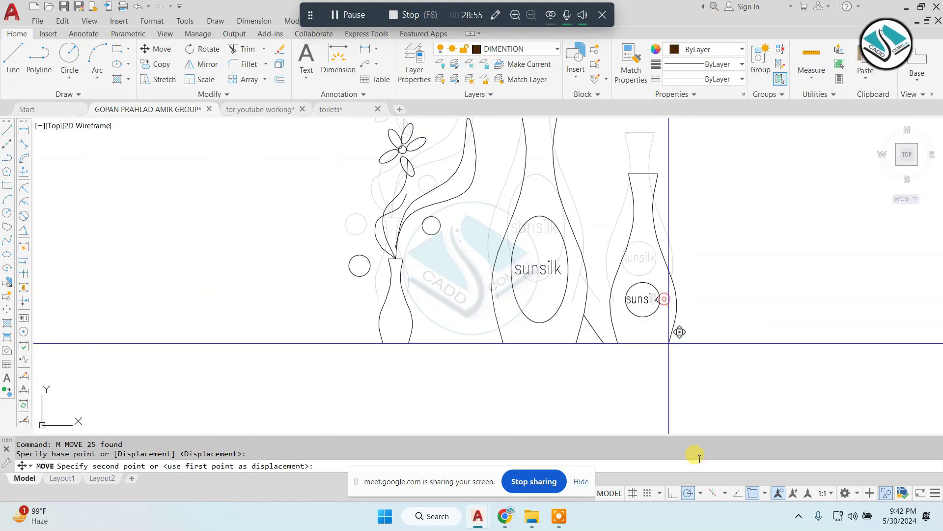
{"action": "scroll", "coordinate": [678, 331], "scroll_direction": "down", "scroll_amount": 3}
{"action": "scroll", "coordinate": [468, 270], "scroll_direction": "down", "scroll_amount": 2}
{"action": "scroll", "coordinate": [441, 360], "scroll_direction": "up", "scroll_amount": 2}
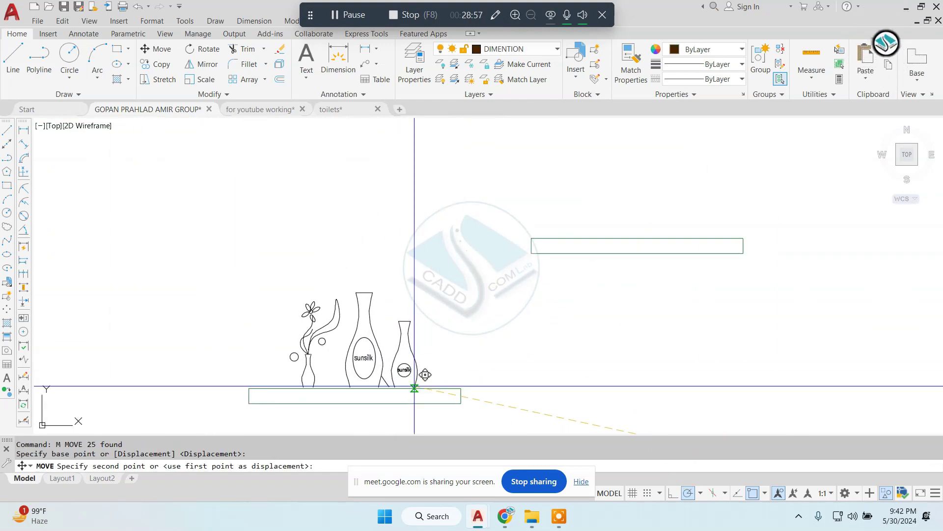
{"action": "left_click", "coordinate": [416, 388]}
{"action": "key", "text": "Escape"}
Step: Copy the vase group from the lower shelf onto the upper shelf
{"action": "left_click", "coordinate": [407, 348]}
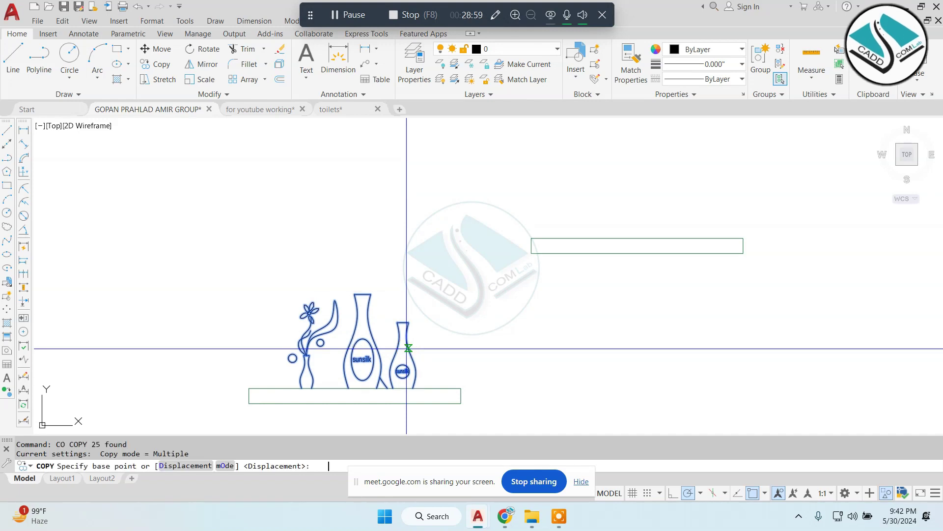
{"action": "left_click", "coordinate": [416, 389]}
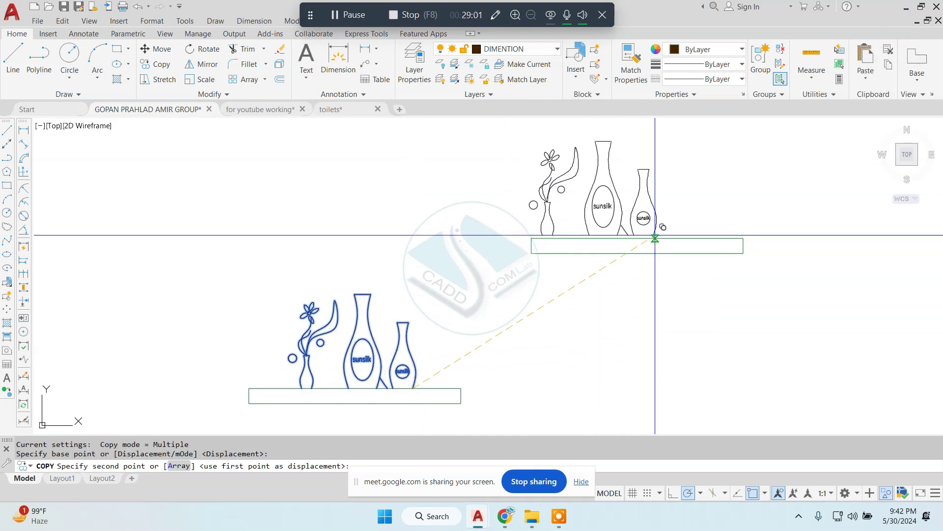
{"action": "scroll", "coordinate": [660, 239], "scroll_direction": "down", "scroll_amount": 4}
{"action": "scroll", "coordinate": [653, 353], "scroll_direction": "up", "scroll_amount": 4}
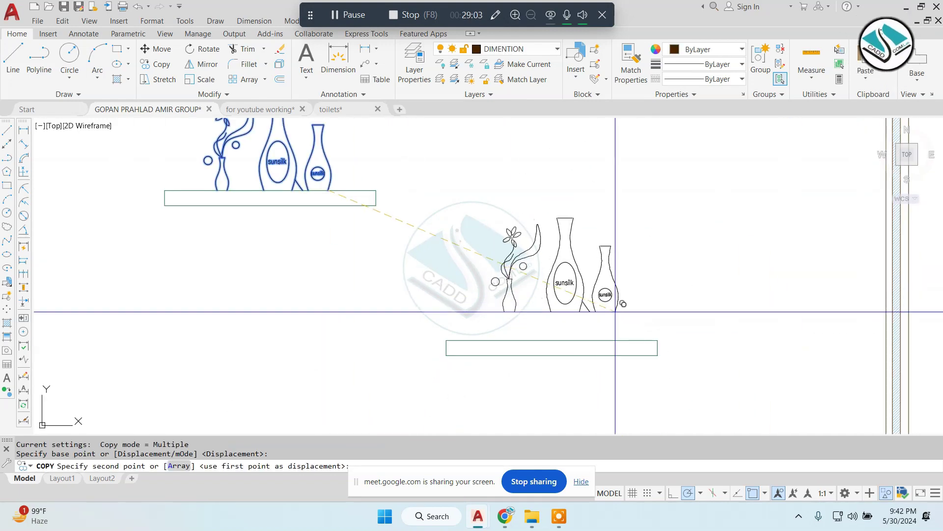
{"action": "left_click", "coordinate": [610, 339]}
{"action": "scroll", "coordinate": [610, 340], "scroll_direction": "down", "scroll_amount": 5}
{"action": "key", "text": "Escape"}
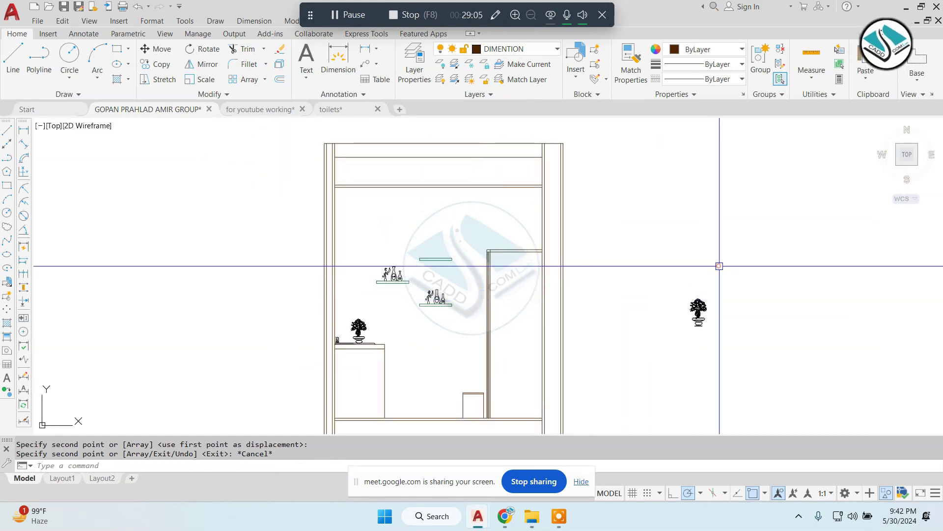
Step: Group the right-side tree's parts, start moving it by the pot base, then cancel
{"action": "left_click", "coordinate": [663, 362]}
{"action": "left_click", "coordinate": [762, 72]}
{"action": "left_click", "coordinate": [743, 358]}
{"action": "left_click", "coordinate": [665, 259]}
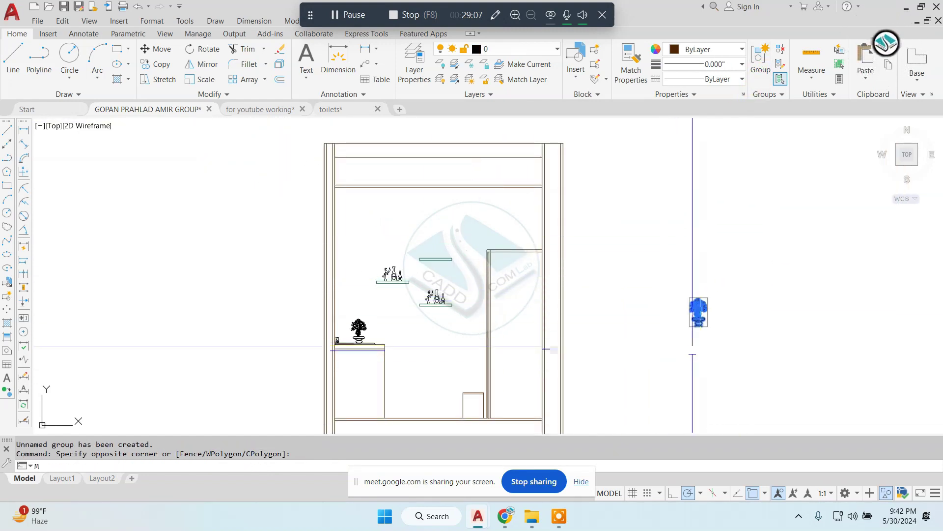
{"action": "scroll", "coordinate": [693, 292], "scroll_direction": "up", "scroll_amount": 5}
{"action": "type", "text": "m"}
{"action": "key", "text": "Return"}
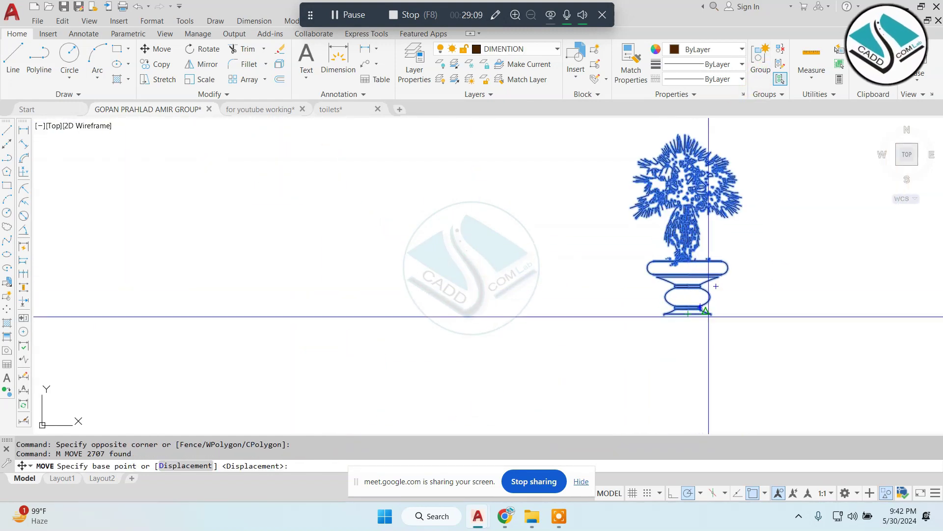
{"action": "left_click", "coordinate": [688, 314]}
{"action": "scroll", "coordinate": [711, 311], "scroll_direction": "down", "scroll_amount": 5}
{"action": "scroll", "coordinate": [349, 267], "scroll_direction": "up", "scroll_amount": 4}
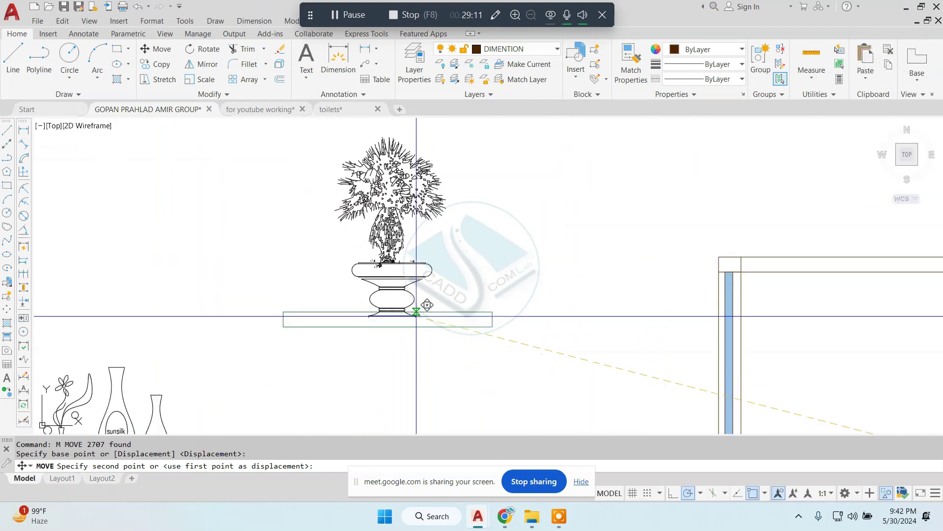
{"action": "key", "text": "Escape"}
{"action": "scroll", "coordinate": [514, 246], "scroll_direction": "down", "scroll_amount": 5}
{"action": "key", "text": "Escape"}
{"action": "scroll", "coordinate": [506, 248], "scroll_direction": "down", "scroll_amount": 5}
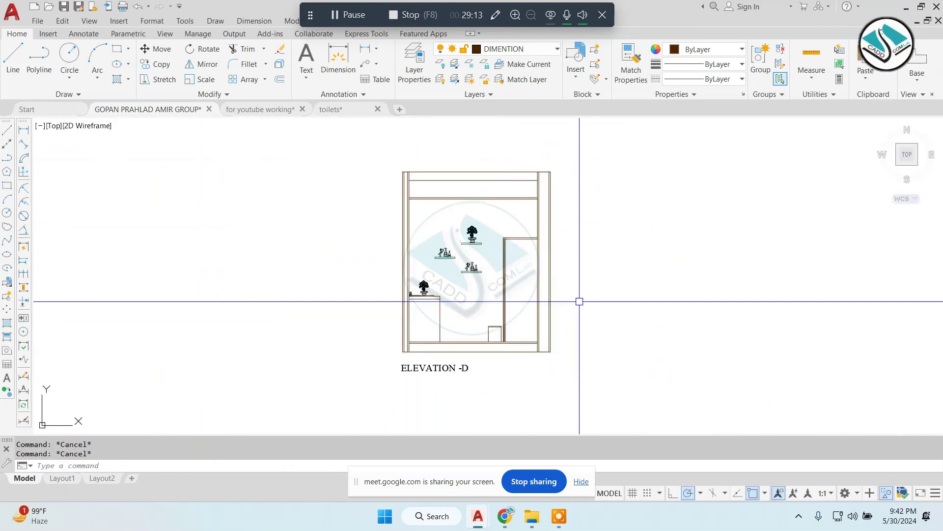
{"action": "scroll", "coordinate": [589, 247], "scroll_direction": "down", "scroll_amount": 2}
{"action": "scroll", "coordinate": [472, 275], "scroll_direction": "down", "scroll_amount": 3}
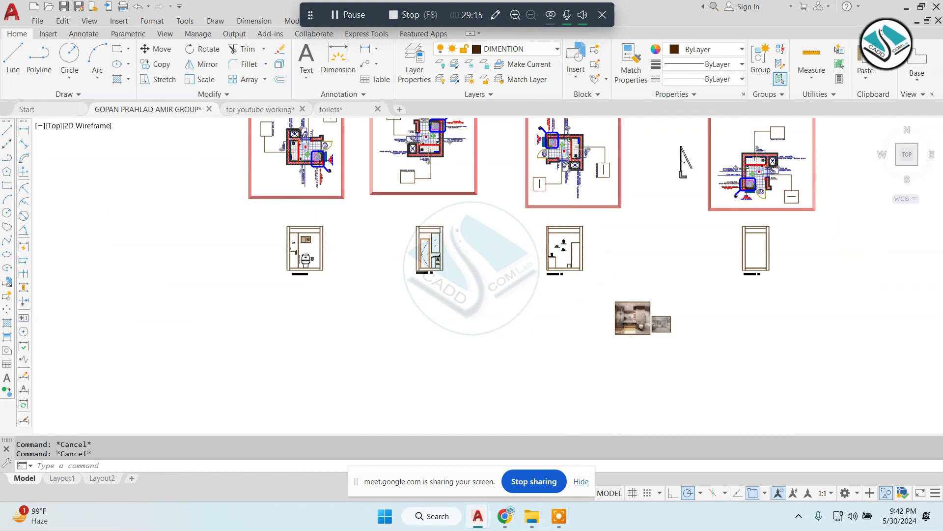
{"action": "scroll", "coordinate": [294, 255], "scroll_direction": "up", "scroll_amount": 8}
{"action": "scroll", "coordinate": [565, 262], "scroll_direction": "down", "scroll_amount": 3}
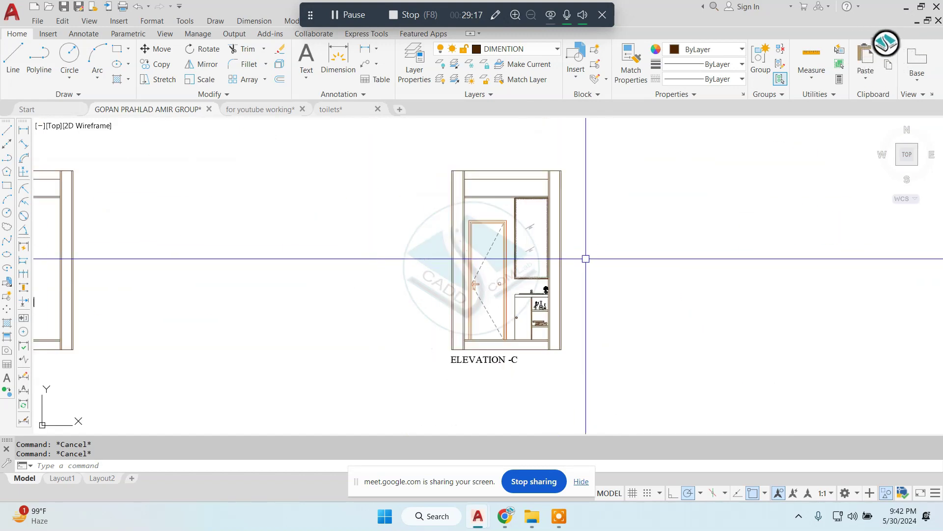
{"action": "scroll", "coordinate": [317, 266], "scroll_direction": "up", "scroll_amount": 4}
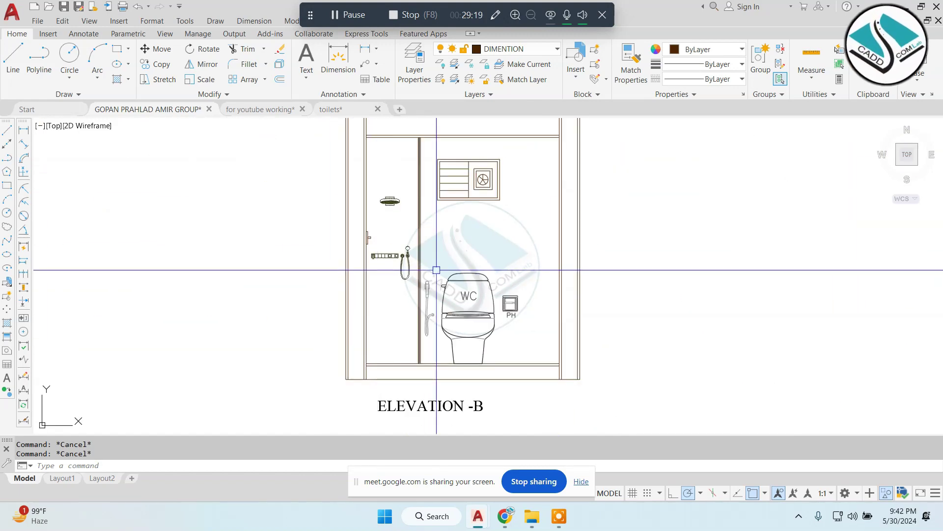
{"action": "type", "text": "O5'"}
{"action": "key", "text": "Return"}
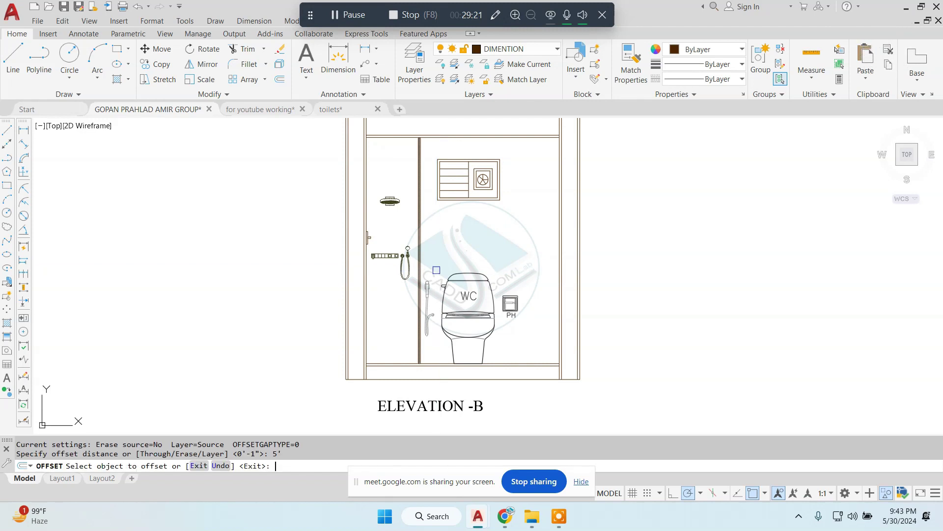
{"action": "scroll", "coordinate": [487, 333], "scroll_direction": "up", "scroll_amount": 2}
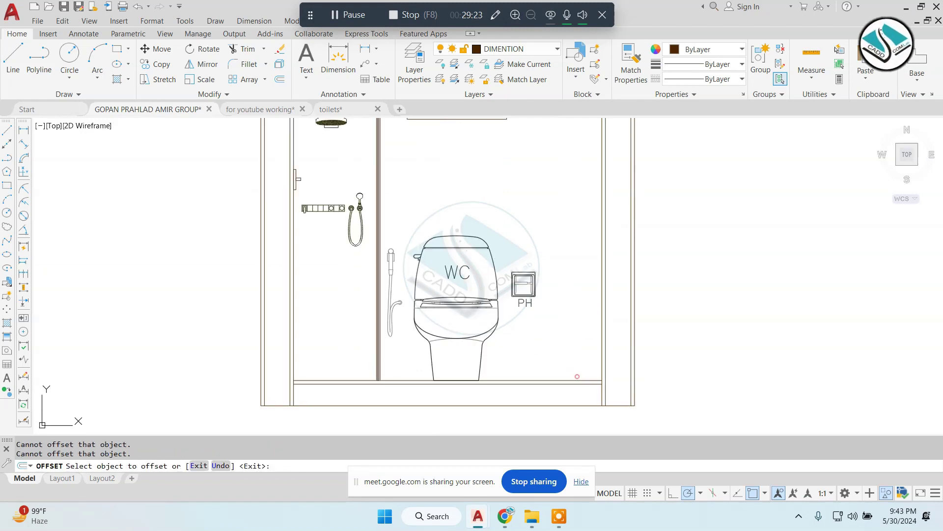
{"action": "key", "text": "Escape"}
{"action": "scroll", "coordinate": [577, 311], "scroll_direction": "down", "scroll_amount": 3}
{"action": "key", "text": "Escape"}
{"action": "scroll", "coordinate": [541, 295], "scroll_direction": "down", "scroll_amount": 3}
{"action": "scroll", "coordinate": [506, 265], "scroll_direction": "down", "scroll_amount": 3}
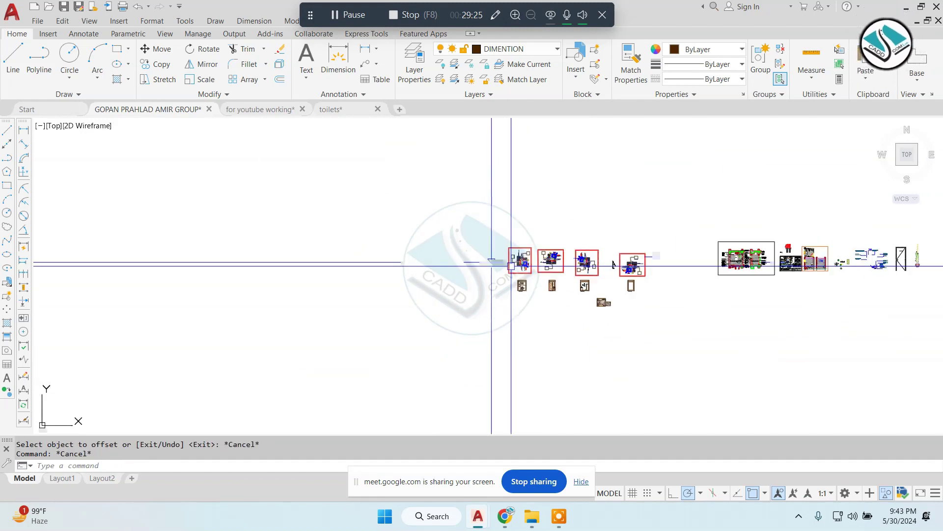
{"action": "scroll", "coordinate": [471, 244], "scroll_direction": "up", "scroll_amount": 3}
{"action": "scroll", "coordinate": [471, 244], "scroll_direction": "up", "scroll_amount": 5}
{"action": "scroll", "coordinate": [464, 251], "scroll_direction": "up", "scroll_amount": 2}
{"action": "scroll", "coordinate": [460, 256], "scroll_direction": "up", "scroll_amount": 2}
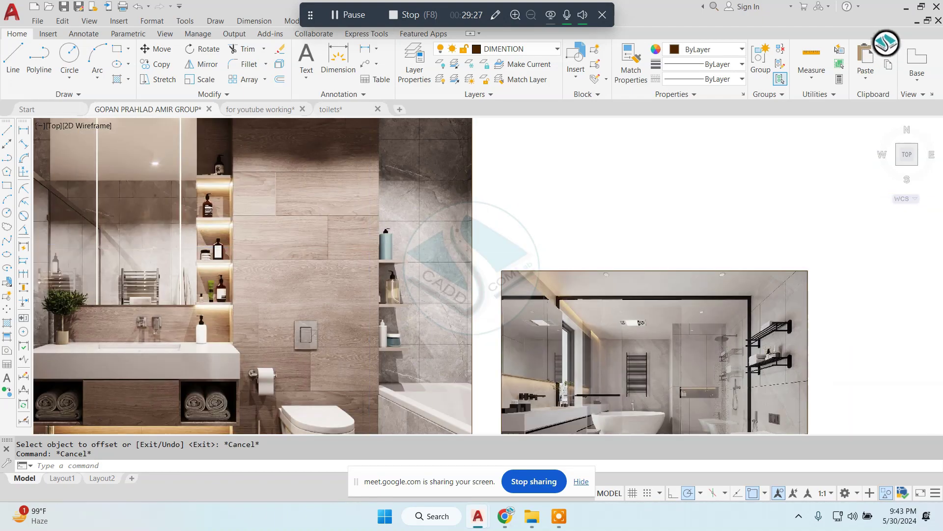
{"action": "scroll", "coordinate": [457, 261], "scroll_direction": "up", "scroll_amount": 2}
{"action": "scroll", "coordinate": [456, 261], "scroll_direction": "up", "scroll_amount": 2}
{"action": "scroll", "coordinate": [427, 202], "scroll_direction": "down", "scroll_amount": 2}
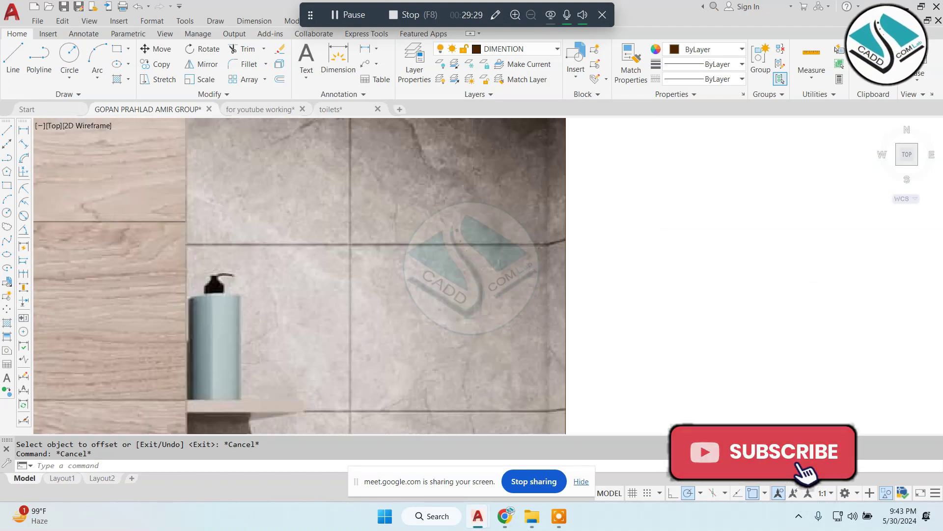
{"action": "scroll", "coordinate": [413, 226], "scroll_direction": "down", "scroll_amount": 3}
{"action": "scroll", "coordinate": [573, 343], "scroll_direction": "up", "scroll_amount": 3}
{"action": "scroll", "coordinate": [712, 331], "scroll_direction": "up", "scroll_amount": 2}
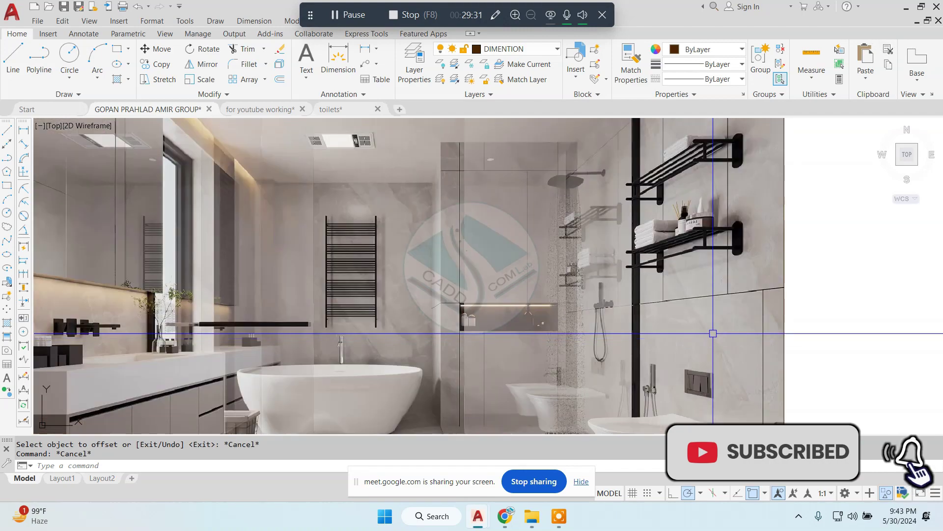
{"action": "scroll", "coordinate": [712, 295], "scroll_direction": "up", "scroll_amount": 2}
{"action": "scroll", "coordinate": [686, 225], "scroll_direction": "up", "scroll_amount": 1}
{"action": "scroll", "coordinate": [680, 236], "scroll_direction": "up", "scroll_amount": 3}
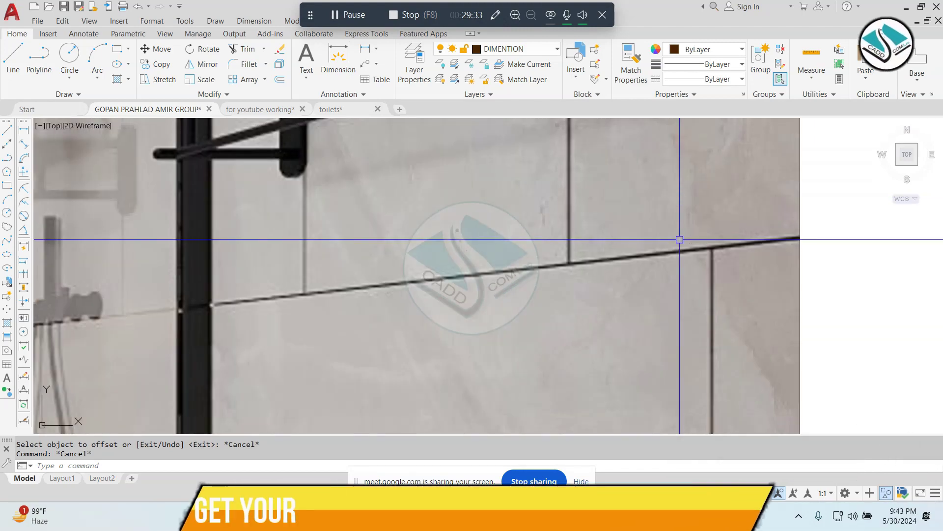
{"action": "scroll", "coordinate": [560, 233], "scroll_direction": "down", "scroll_amount": 4}
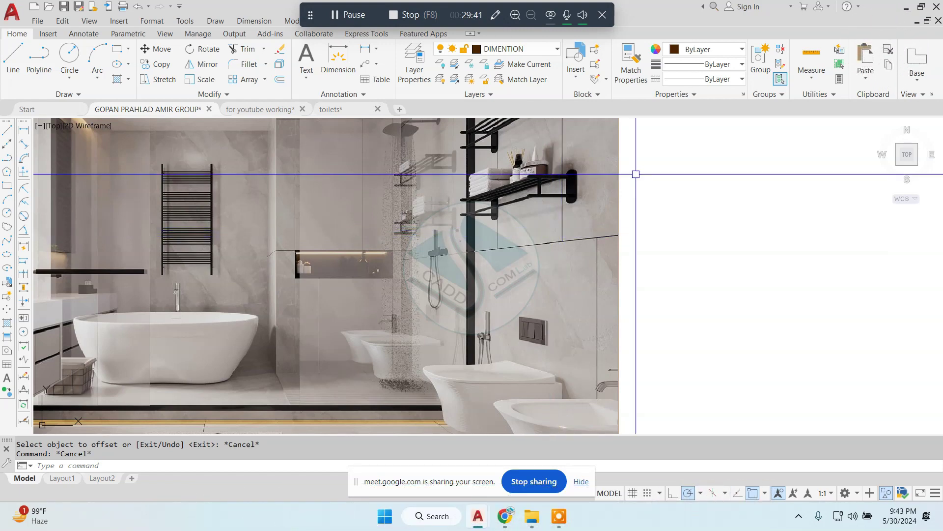
{"action": "scroll", "coordinate": [565, 224], "scroll_direction": "down", "scroll_amount": 5}
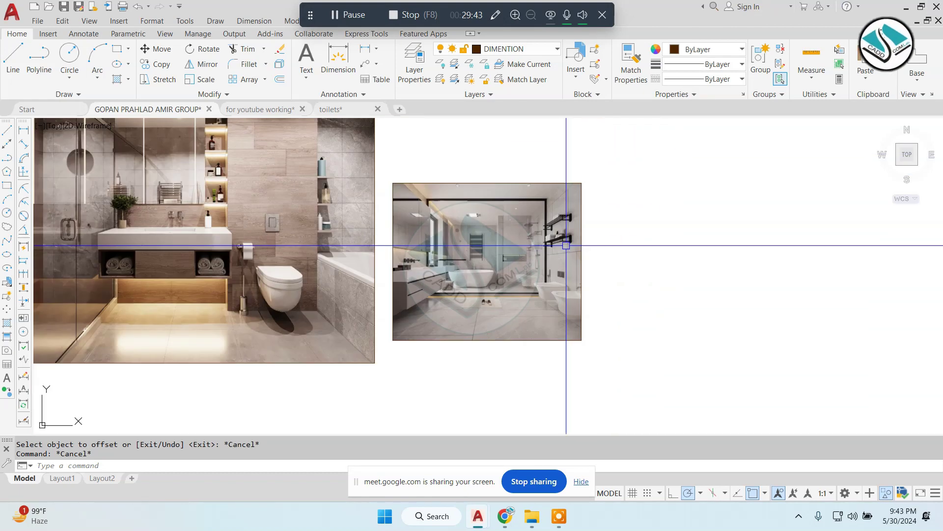
{"action": "scroll", "coordinate": [565, 224], "scroll_direction": "down", "scroll_amount": 5}
{"action": "scroll", "coordinate": [565, 224], "scroll_direction": "down", "scroll_amount": 3}
{"action": "middle_click_drag", "start_coordinate": [590, 236], "coordinate": [573, 213]}
{"action": "scroll", "coordinate": [576, 193], "scroll_direction": "up", "scroll_amount": 5}
{"action": "scroll", "coordinate": [573, 213], "scroll_direction": "down", "scroll_amount": 2}
Step: Erase the stray horizontal line in Elevation B
{"action": "middle_click_drag", "start_coordinate": [332, 211], "coordinate": [501, 231]}
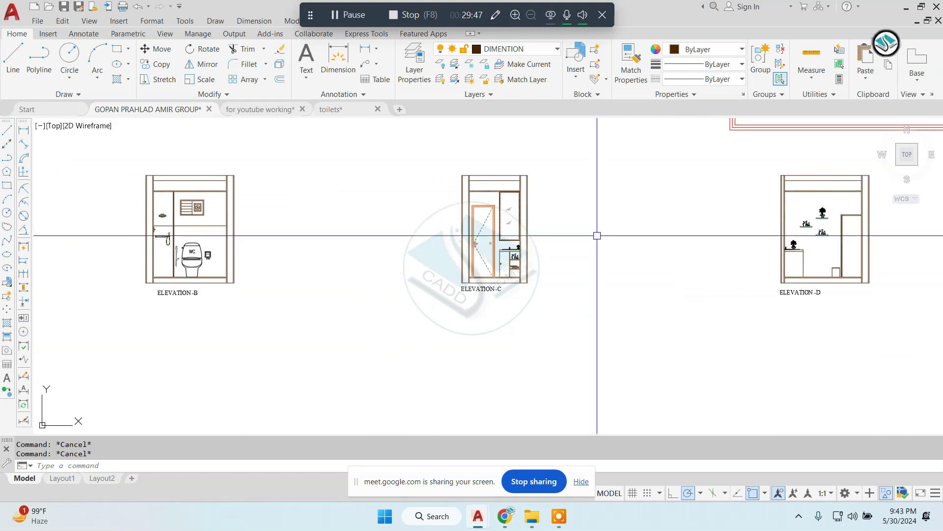
{"action": "scroll", "coordinate": [152, 216], "scroll_direction": "up", "scroll_amount": 6}
{"action": "left_click", "coordinate": [390, 271]}
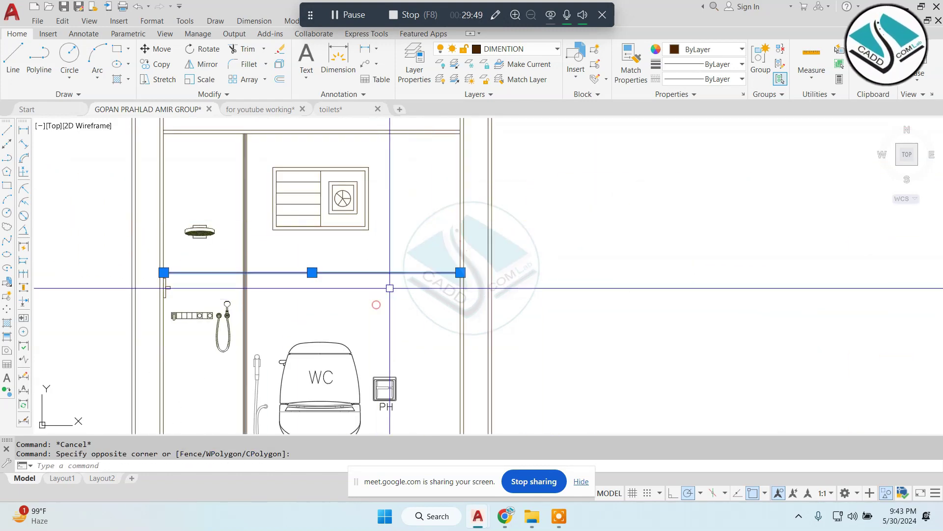
{"action": "type", "text": "e"}
{"action": "key", "text": "Return"}
Step: Move Elevation B so it sits beside Elevation C
{"action": "scroll", "coordinate": [457, 259], "scroll_direction": "down", "scroll_amount": 3}
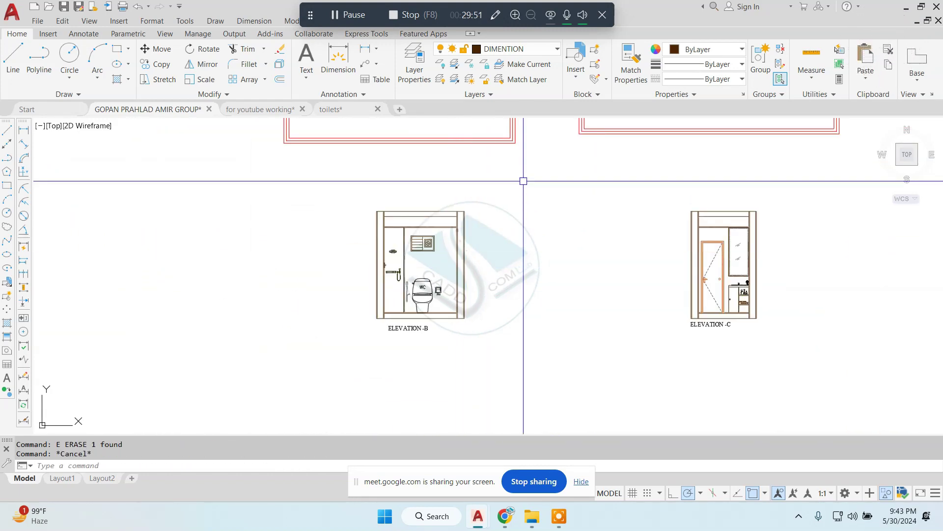
{"action": "left_click_drag", "start_coordinate": [523, 179], "coordinate": [314, 339]}
{"action": "type", "text": "m"}
{"action": "key", "text": "Return"}
{"action": "left_click", "coordinate": [500, 316]}
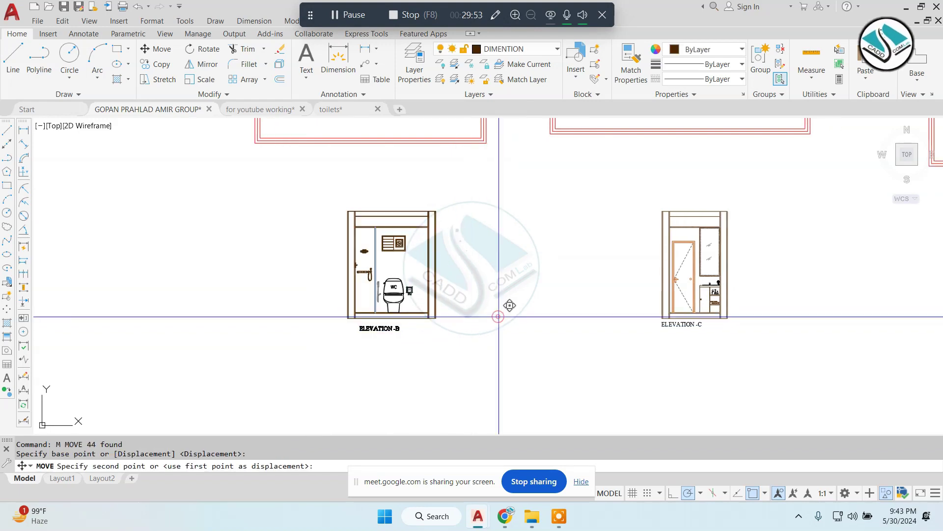
{"action": "left_click", "coordinate": [649, 313]}
Step: Move Elevation D into line next to Elevation C
{"action": "left_click", "coordinate": [759, 200]}
{"action": "left_click", "coordinate": [522, 375]}
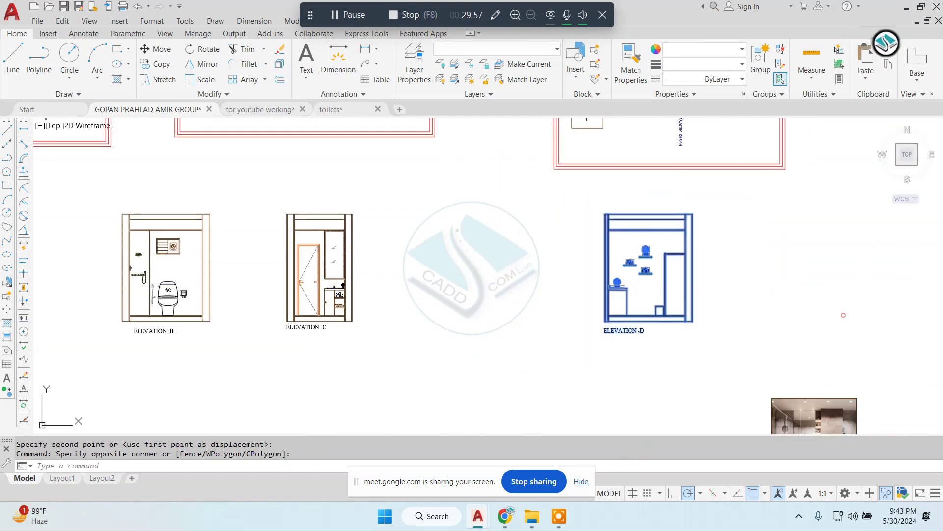
{"action": "type", "text": "m"}
{"action": "key", "text": "Return"}
{"action": "left_click", "coordinate": [843, 312]}
{"action": "left_click", "coordinate": [540, 326]}
Step: Move Elevation A into the row beside Elevation D
{"action": "scroll", "coordinate": [540, 326], "scroll_direction": "down", "scroll_amount": 3}
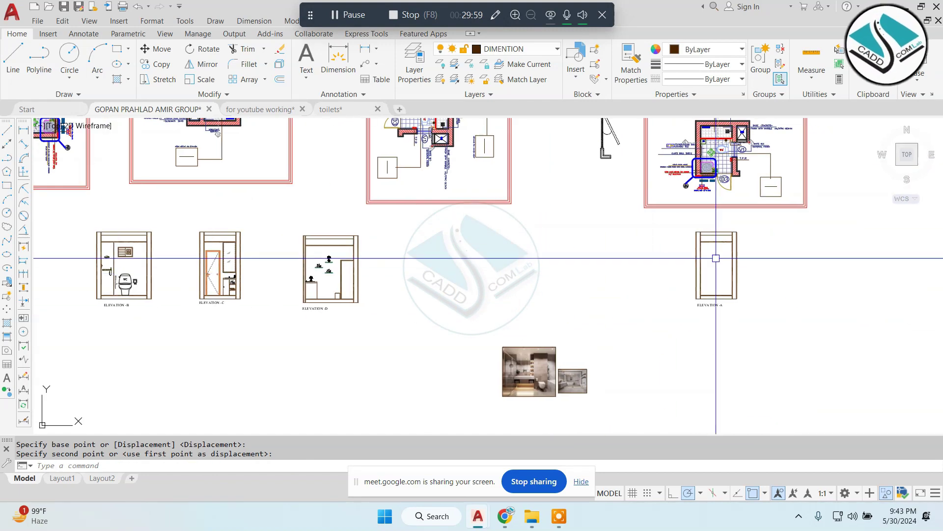
{"action": "left_click", "coordinate": [783, 221]}
{"action": "type", "text": "m"}
{"action": "key", "text": "Return"}
{"action": "left_click", "coordinate": [678, 295]}
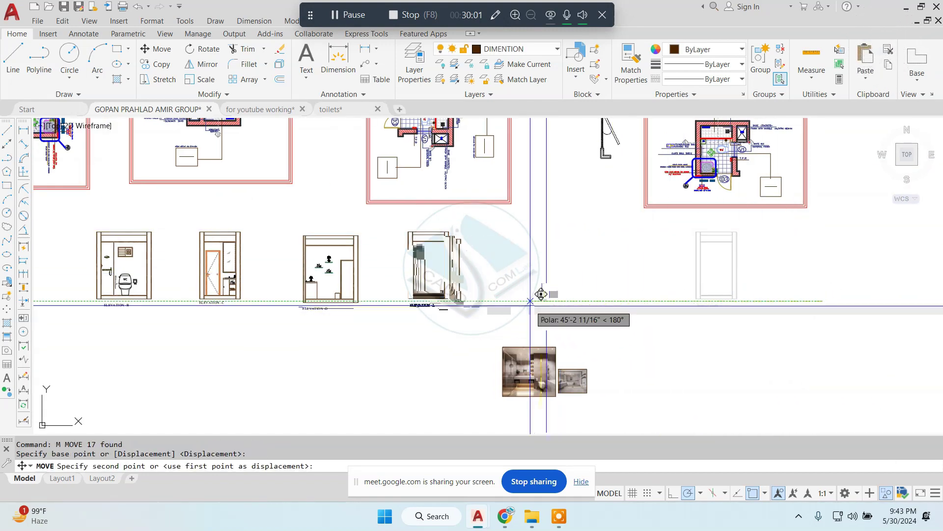
{"action": "left_click", "coordinate": [526, 305]}
{"action": "middle_click_drag", "start_coordinate": [208, 252], "coordinate": [284, 253]}
{"action": "key", "text": "Escape"}
Step: Window-select the three floor plans above the elevations and erase them
{"action": "scroll", "coordinate": [284, 254], "scroll_direction": "up", "scroll_amount": 4}
{"action": "scroll", "coordinate": [407, 312], "scroll_direction": "down", "scroll_amount": 6}
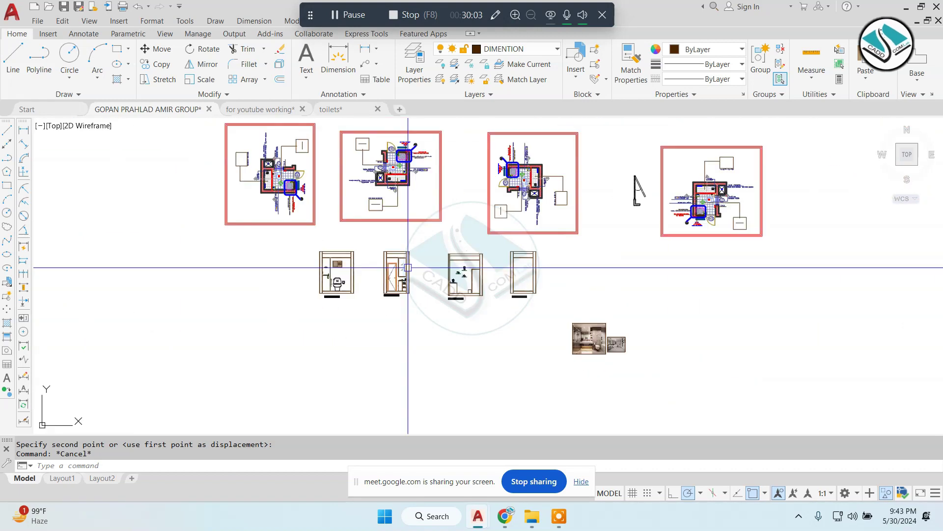
{"action": "mouse_move", "coordinate": [539, 347]}
{"action": "middle_mouse_down"}
{"action": "mouse_move", "coordinate": [495, 289]}
{"action": "mouse_move", "coordinate": [541, 352]}
{"action": "middle_mouse_up"}
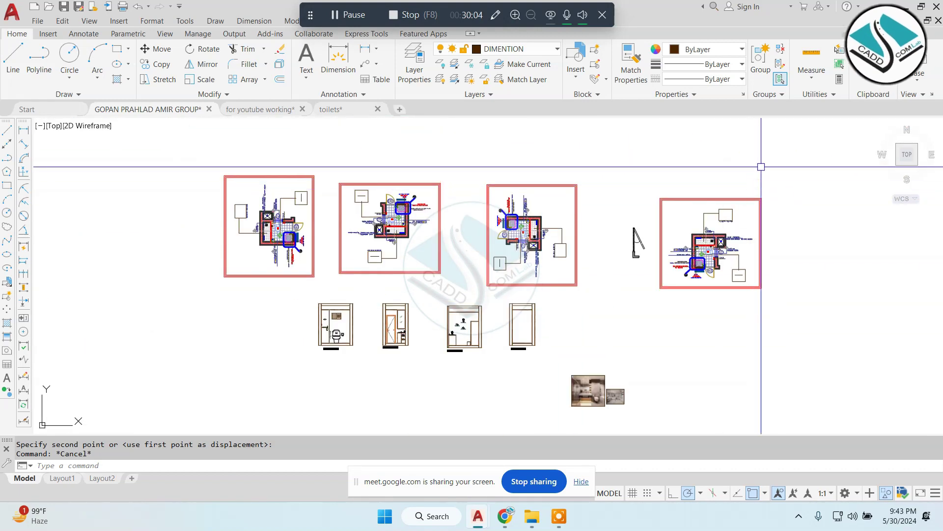
{"action": "left_click", "coordinate": [654, 169]}
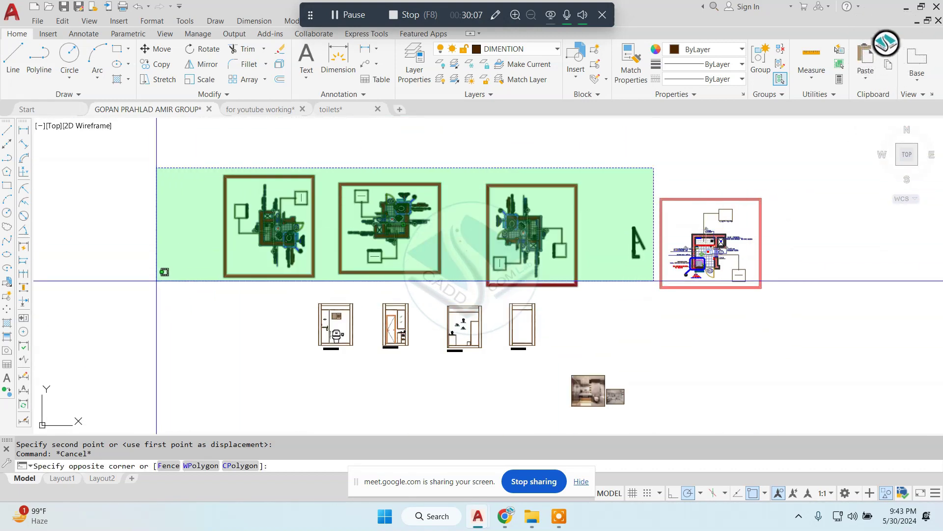
{"action": "left_click", "coordinate": [156, 281]}
{"action": "type", "text": "e"}
{"action": "key", "text": "Return"}
{"action": "key", "text": "Escape"}
{"action": "scroll", "coordinate": [456, 336], "scroll_direction": "up", "scroll_amount": 4}
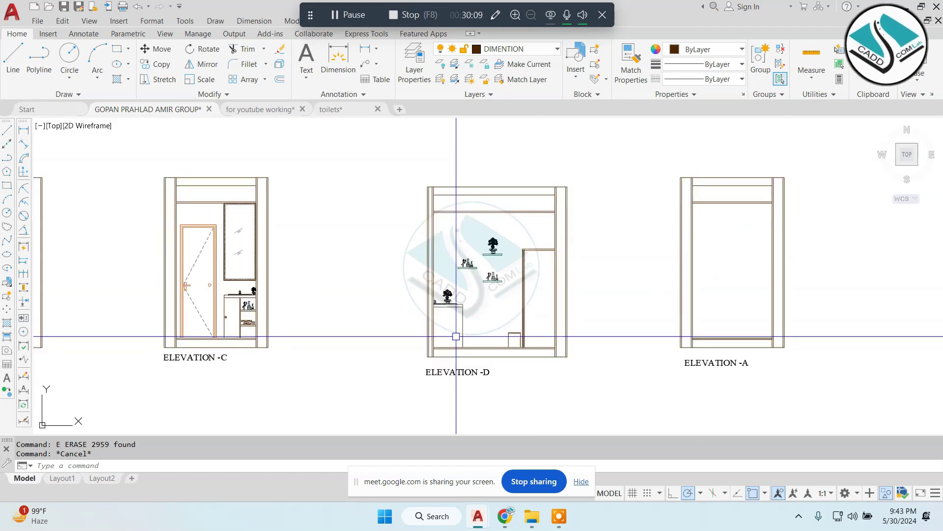
Step: Hatch Elevation A's left and right wall strips with the ANSI32 pattern
{"action": "type", "text": "h"}
{"action": "key", "text": "Return"}
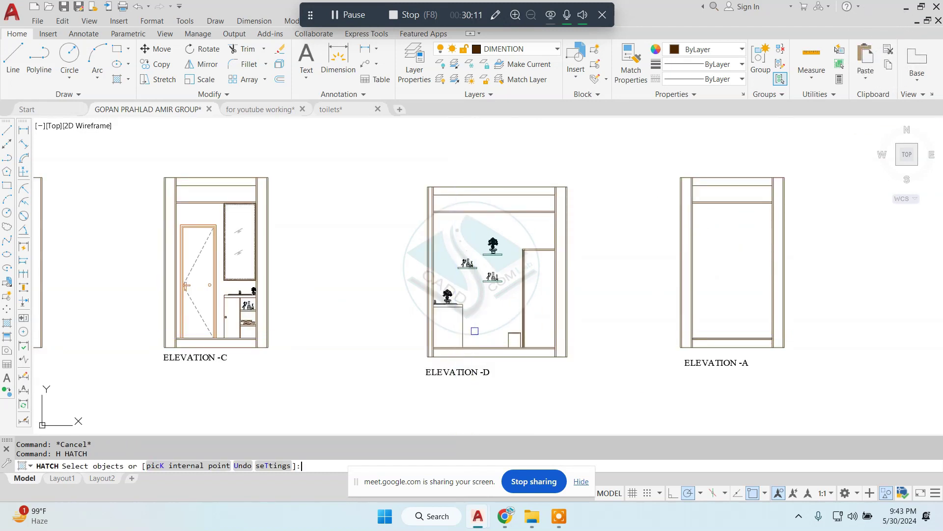
{"action": "left_click", "coordinate": [249, 59]}
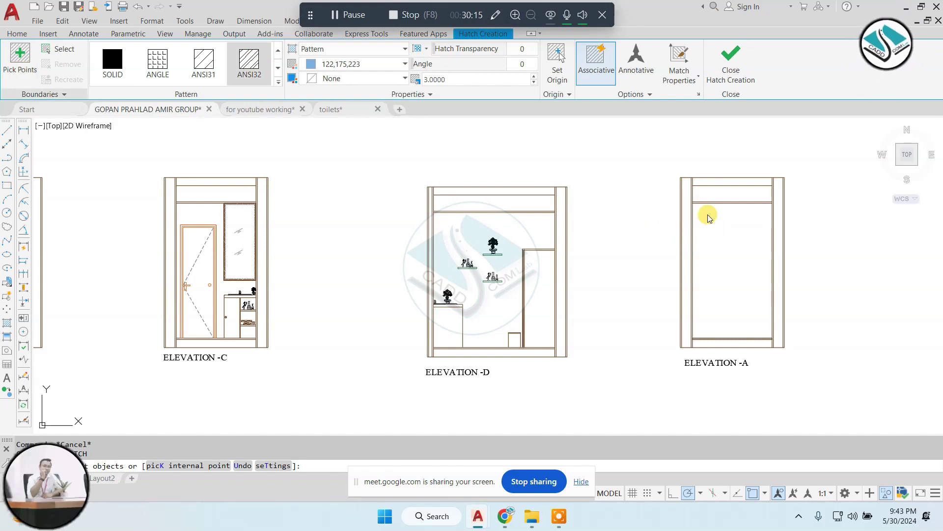
{"action": "scroll", "coordinate": [707, 216], "scroll_direction": "up", "scroll_amount": 2}
{"action": "left_click", "coordinate": [489, 205]}
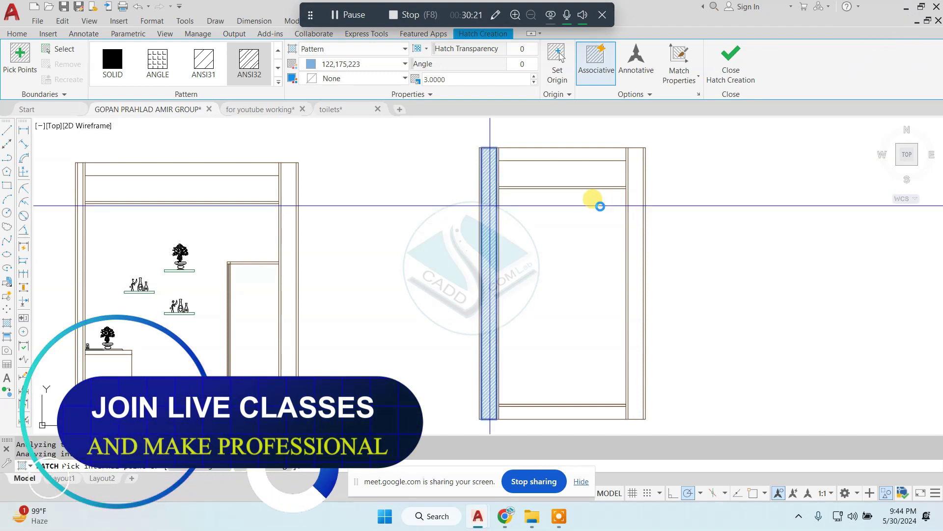
{"action": "left_click", "coordinate": [642, 229]}
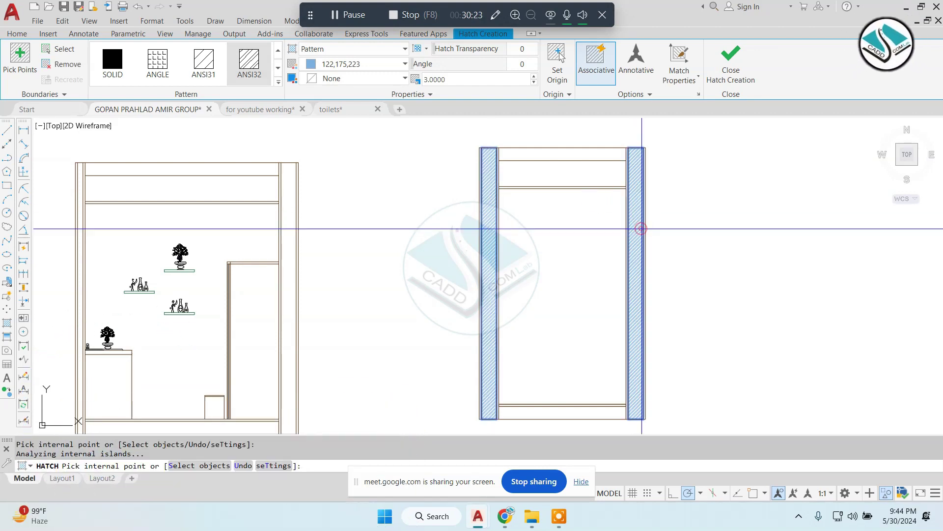
Step: Make the wall hatch semi-transparent and set its scale to 5
{"action": "left_click_drag", "start_coordinate": [447, 48], "coordinate": [501, 54]}
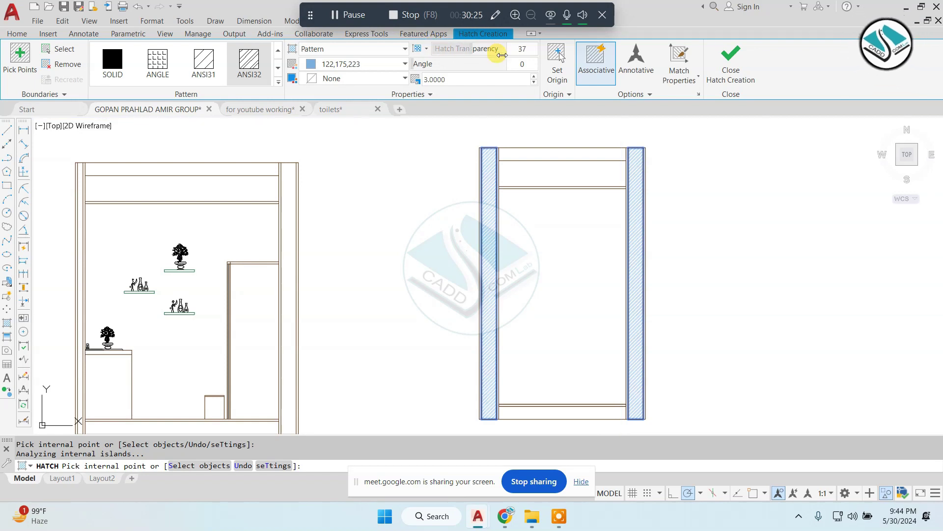
{"action": "type", "text": "4"}
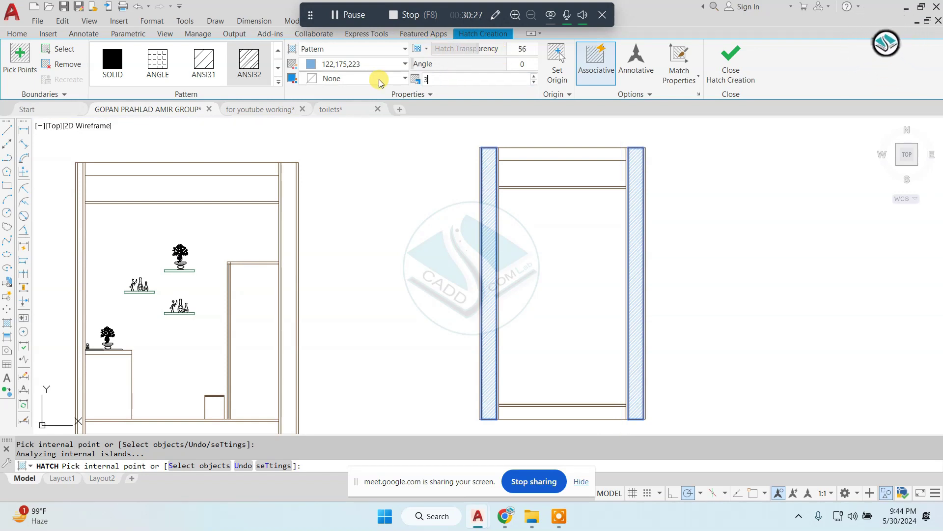
{"action": "key", "text": "Return"}
{"action": "left_click", "coordinate": [441, 78]}
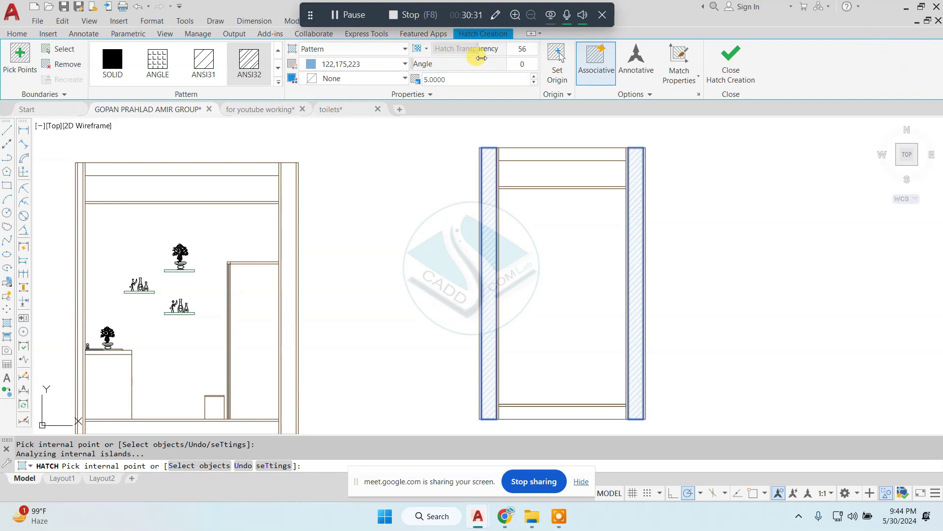
{"action": "left_click_drag", "start_coordinate": [457, 51], "coordinate": [443, 49]}
{"action": "scroll", "coordinate": [530, 183], "scroll_direction": "down", "scroll_amount": 5}
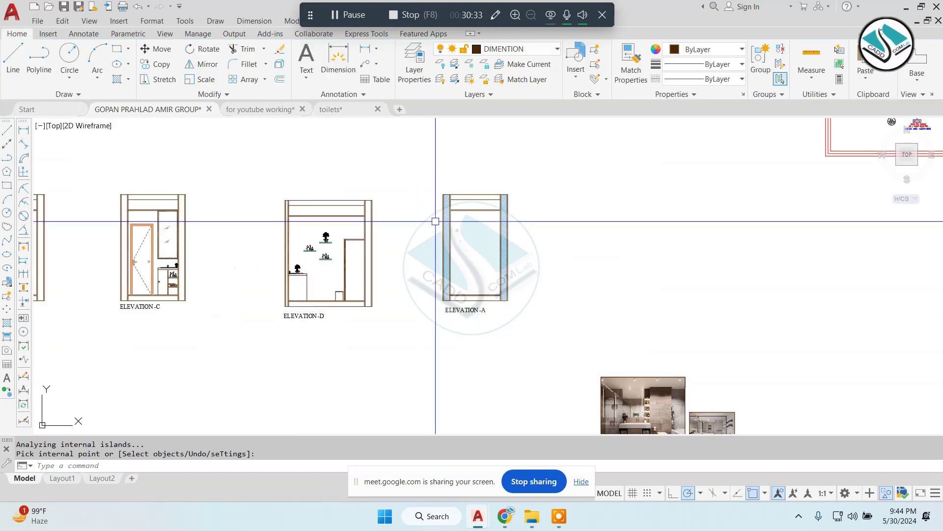
{"action": "scroll", "coordinate": [432, 221], "scroll_direction": "down", "scroll_amount": 3}
{"action": "scroll", "coordinate": [432, 221], "scroll_direction": "down", "scroll_amount": 2}
{"action": "scroll", "coordinate": [691, 237], "scroll_direction": "up", "scroll_amount": 8}
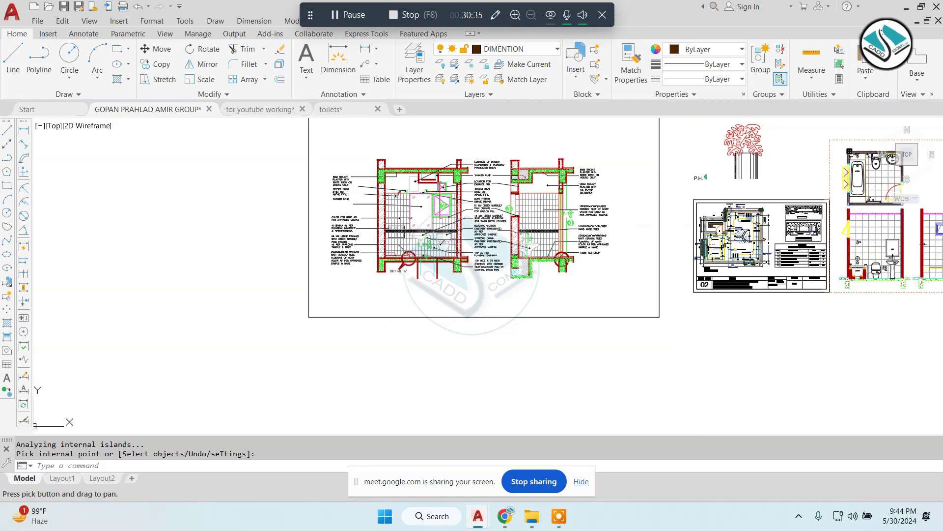
{"action": "left_click", "coordinate": [277, 109]}
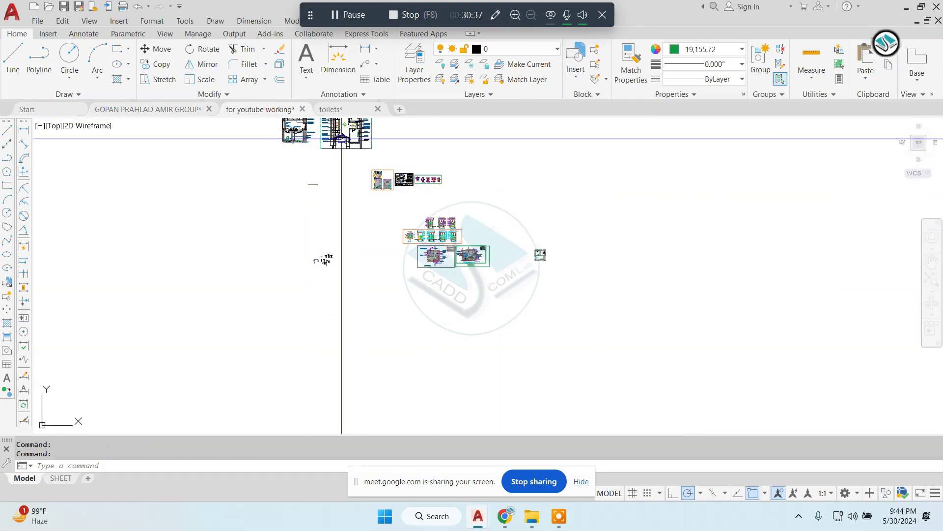
{"action": "scroll", "coordinate": [484, 253], "scroll_direction": "up", "scroll_amount": 4}
{"action": "scroll", "coordinate": [486, 243], "scroll_direction": "up", "scroll_amount": 4}
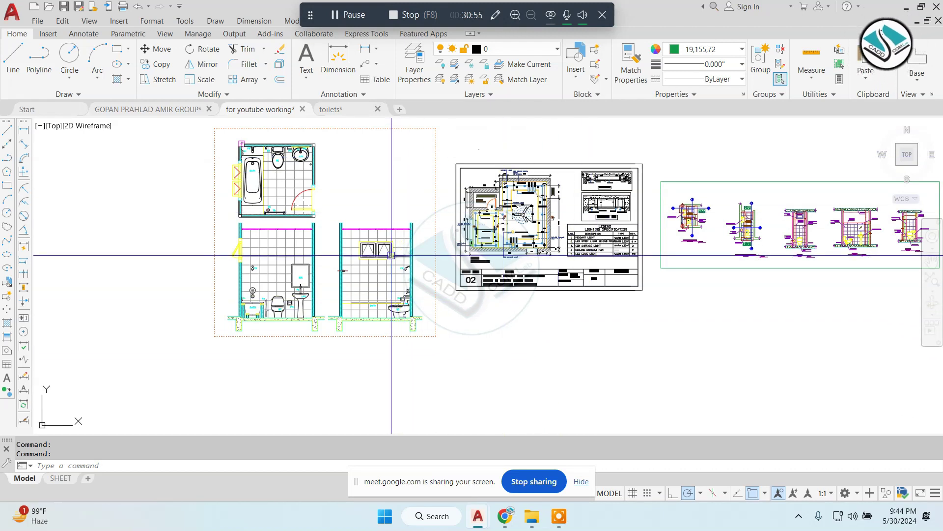
{"action": "scroll", "coordinate": [398, 254], "scroll_direction": "down", "scroll_amount": 5}
{"action": "scroll", "coordinate": [455, 204], "scroll_direction": "up", "scroll_amount": 3}
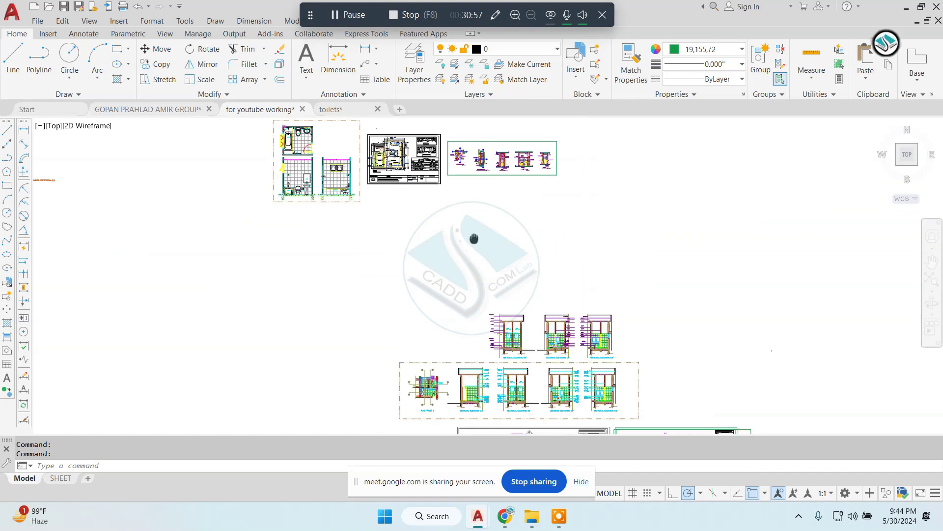
{"action": "scroll", "coordinate": [471, 237], "scroll_direction": "up", "scroll_amount": 5}
{"action": "scroll", "coordinate": [484, 299], "scroll_direction": "up", "scroll_amount": 5}
{"action": "scroll", "coordinate": [455, 251], "scroll_direction": "down", "scroll_amount": 5}
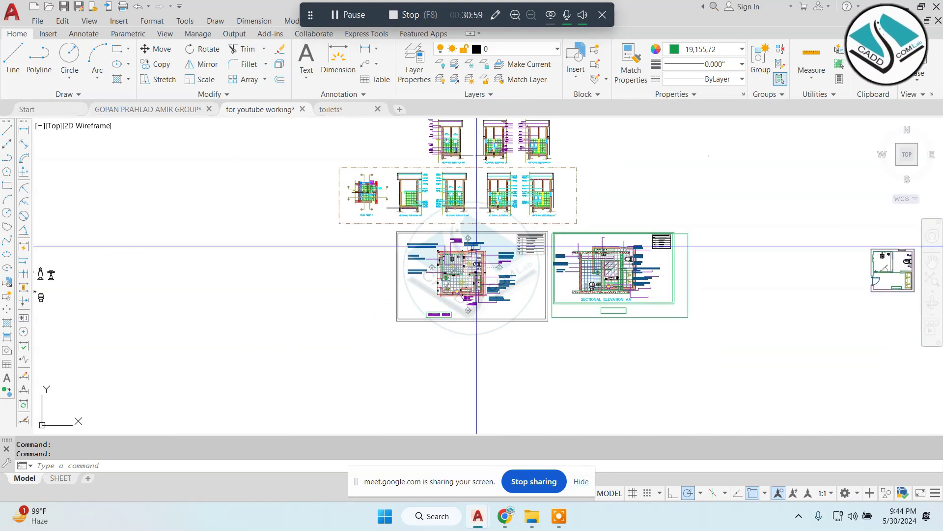
{"action": "scroll", "coordinate": [474, 248], "scroll_direction": "up", "scroll_amount": 5}
{"action": "scroll", "coordinate": [471, 275], "scroll_direction": "down", "scroll_amount": 5}
{"action": "scroll", "coordinate": [541, 315], "scroll_direction": "up", "scroll_amount": 5}
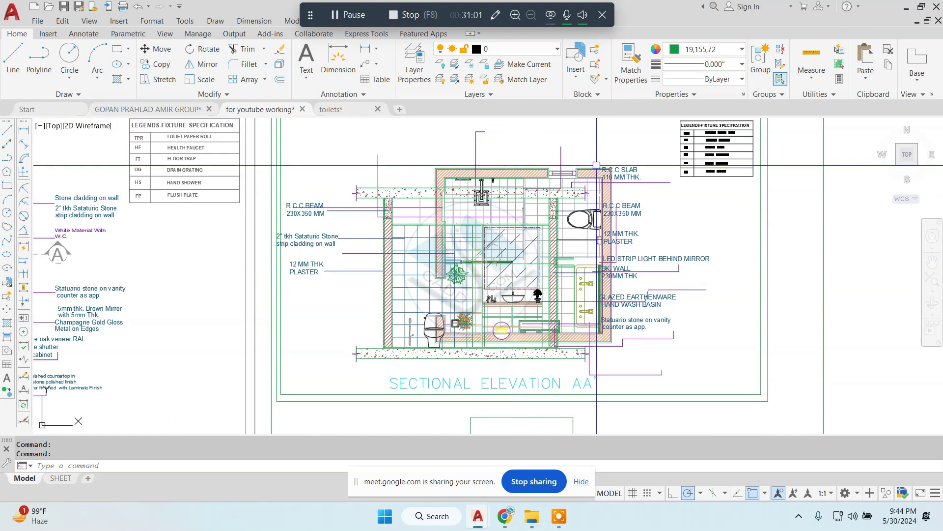
{"action": "scroll", "coordinate": [647, 287], "scroll_direction": "up", "scroll_amount": 3}
{"action": "scroll", "coordinate": [647, 287], "scroll_direction": "down", "scroll_amount": 3}
{"action": "scroll", "coordinate": [634, 204], "scroll_direction": "down", "scroll_amount": 2}
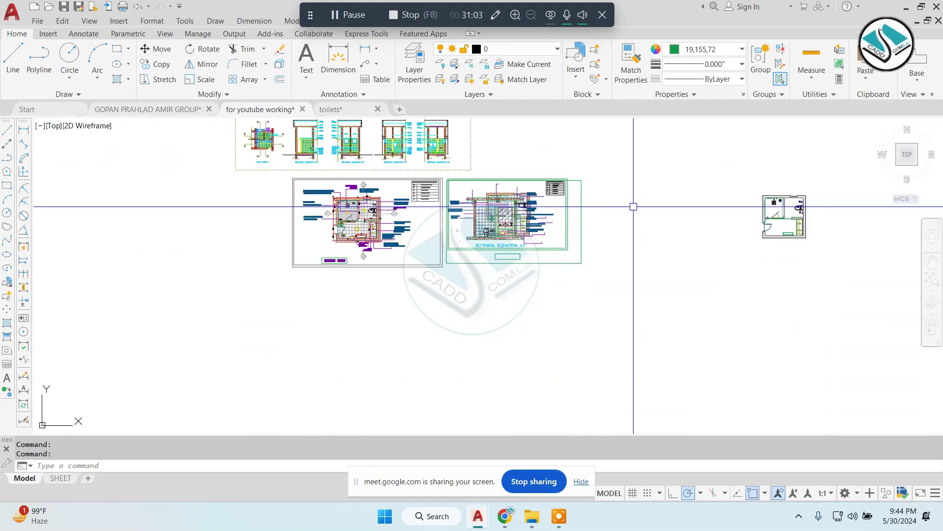
{"action": "scroll", "coordinate": [579, 200], "scroll_direction": "down", "scroll_amount": 2}
{"action": "scroll", "coordinate": [584, 202], "scroll_direction": "down", "scroll_amount": 1}
{"action": "scroll", "coordinate": [584, 203], "scroll_direction": "up", "scroll_amount": 5}
{"action": "scroll", "coordinate": [599, 194], "scroll_direction": "up", "scroll_amount": 3}
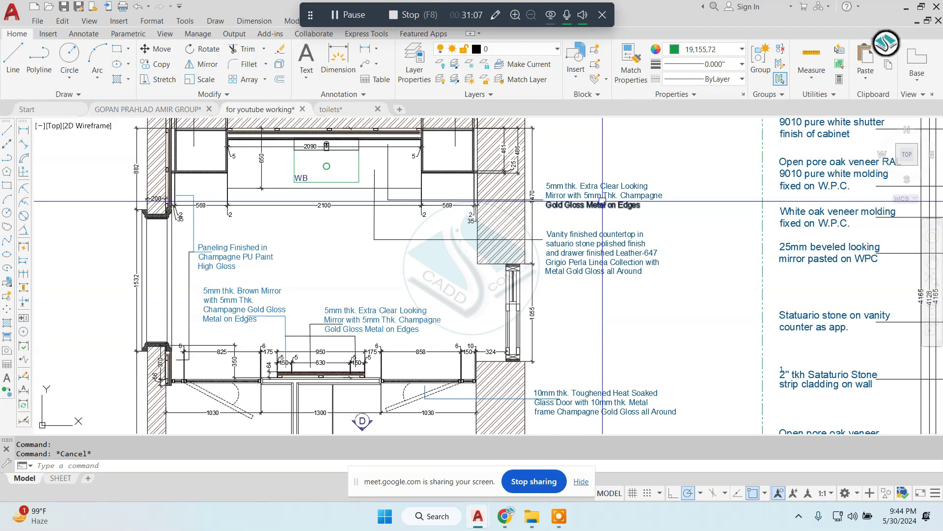
{"action": "middle_click_drag", "start_coordinate": [602, 201], "coordinate": [706, 267]}
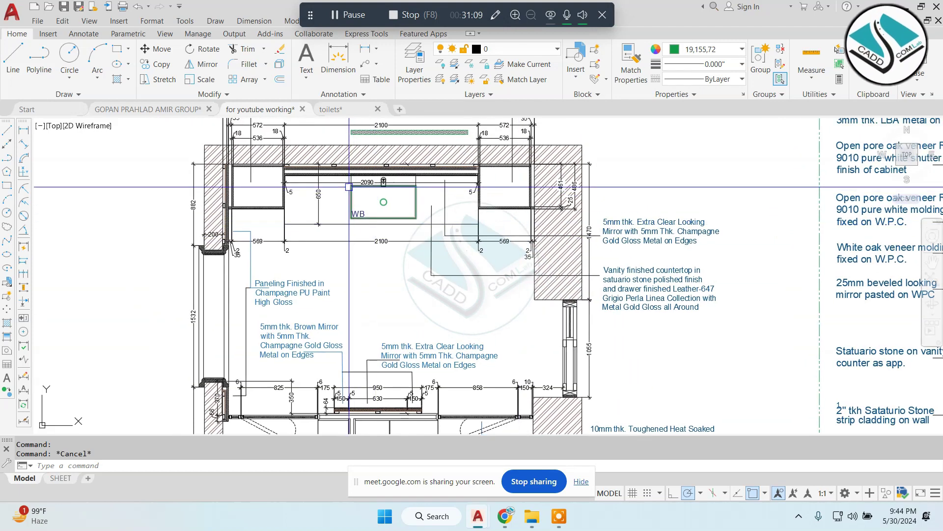
{"action": "left_click", "coordinate": [167, 110]}
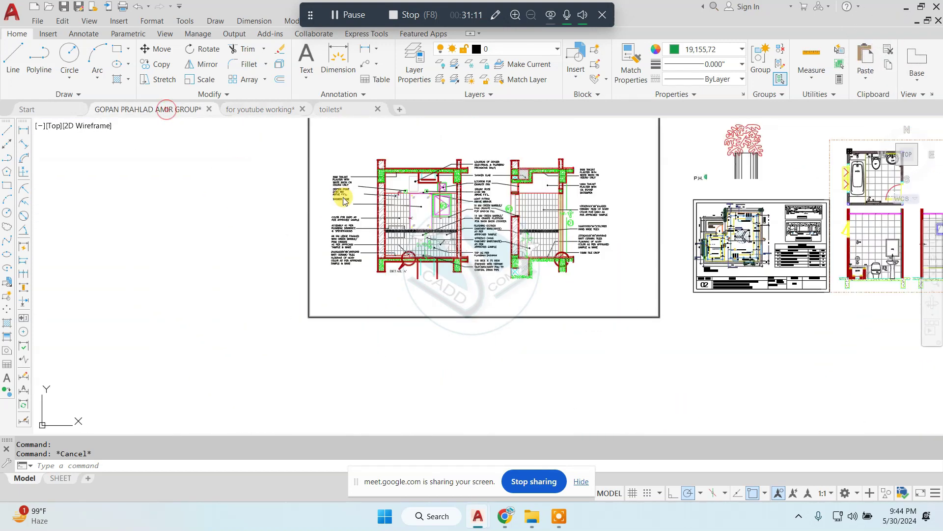
{"action": "scroll", "coordinate": [431, 176], "scroll_direction": "up", "scroll_amount": 5}
{"action": "middle_click_drag", "start_coordinate": [431, 176], "coordinate": [515, 220]}
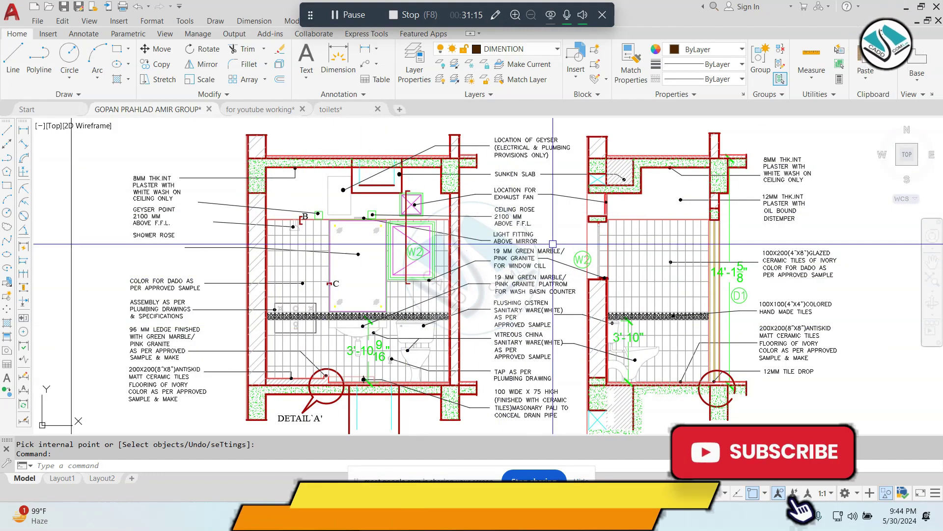
{"action": "scroll", "coordinate": [500, 240], "scroll_direction": "down", "scroll_amount": 10}
Step: Select Elevation A's right wall hatch and try a red hatch colour
{"action": "scroll", "coordinate": [500, 240], "scroll_direction": "up", "scroll_amount": 3}
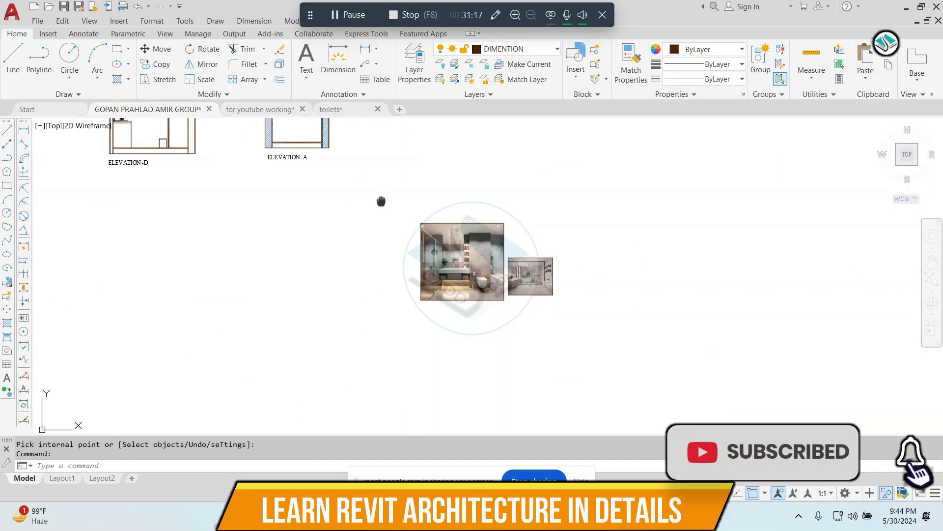
{"action": "scroll", "coordinate": [381, 202], "scroll_direction": "up", "scroll_amount": 5}
{"action": "scroll", "coordinate": [412, 181], "scroll_direction": "up", "scroll_amount": 3}
{"action": "scroll", "coordinate": [497, 181], "scroll_direction": "up", "scroll_amount": 3}
{"action": "left_click", "coordinate": [576, 167]}
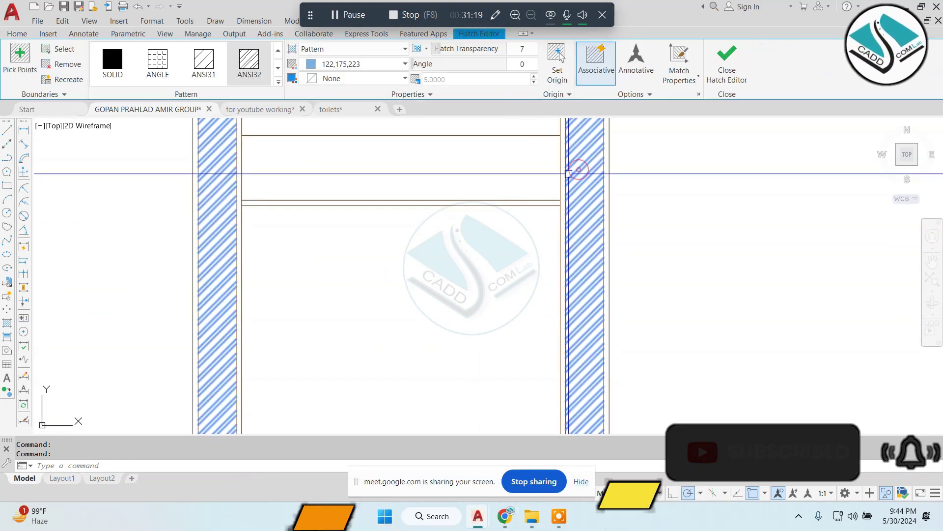
{"action": "left_click", "coordinate": [342, 69]}
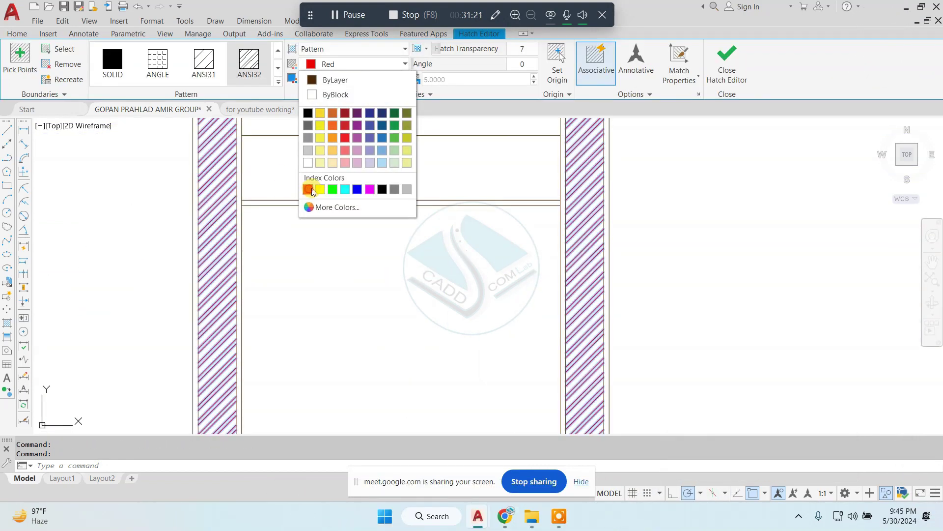
{"action": "left_click", "coordinate": [307, 187]}
{"action": "scroll", "coordinate": [489, 235], "scroll_direction": "down", "scroll_amount": 5}
{"action": "scroll", "coordinate": [504, 229], "scroll_direction": "up", "scroll_amount": 3}
Step: Reselect the wall hatch and set its colour to light blue 122,175,223
{"action": "left_click", "coordinate": [524, 210]}
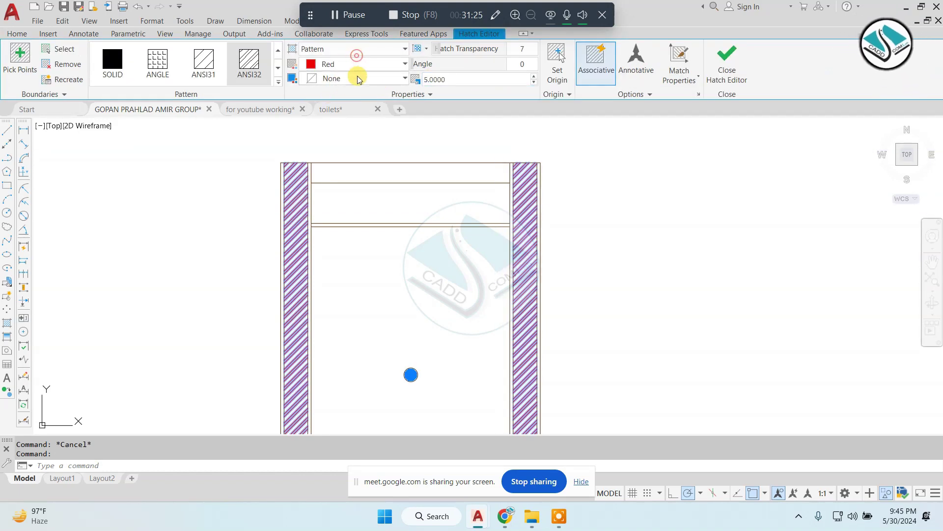
{"action": "left_click", "coordinate": [376, 66]}
{"action": "left_click", "coordinate": [304, 122]}
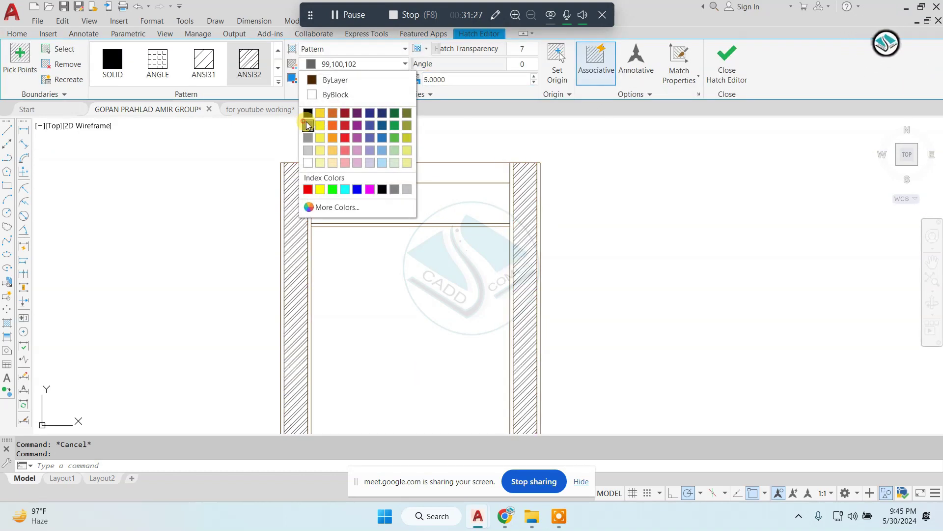
{"action": "scroll", "coordinate": [459, 148], "scroll_direction": "down", "scroll_amount": 3}
{"action": "left_click", "coordinate": [376, 64]}
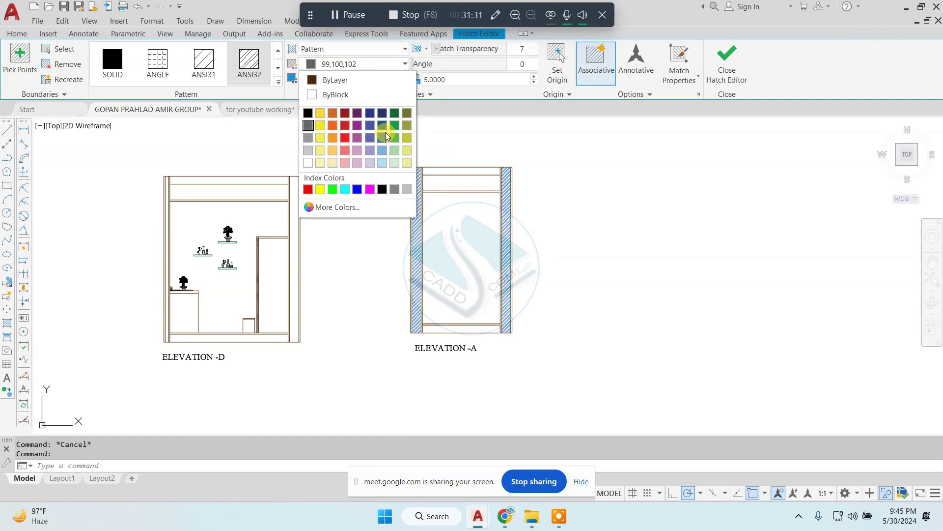
{"action": "left_click", "coordinate": [385, 149]}
{"action": "key", "text": "Escape"}
Step: Attempt an AR-CONC hatch at the wall top, then cancel after the boundary error
{"action": "scroll", "coordinate": [470, 179], "scroll_direction": "up", "scroll_amount": 4}
{"action": "type", "text": "H"}
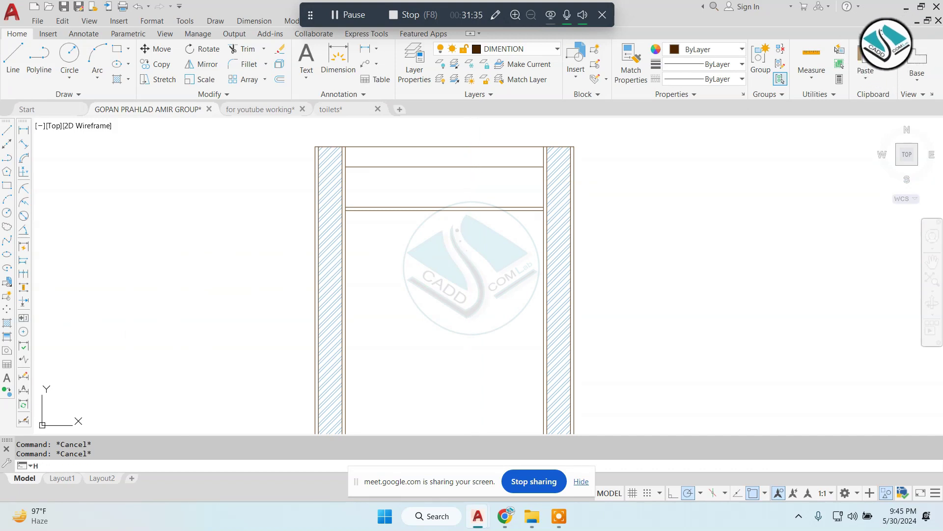
{"action": "key", "text": "Return"}
{"action": "scroll", "coordinate": [315, 141], "scroll_direction": "up", "scroll_amount": 2}
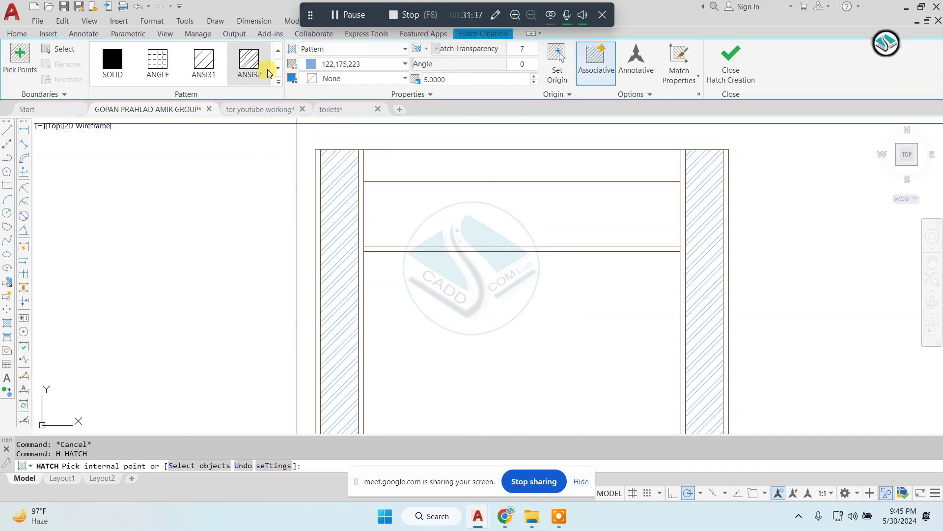
{"action": "left_click", "coordinate": [278, 82]}
{"action": "left_click", "coordinate": [249, 189]}
{"action": "scroll", "coordinate": [313, 156], "scroll_direction": "up", "scroll_amount": 2}
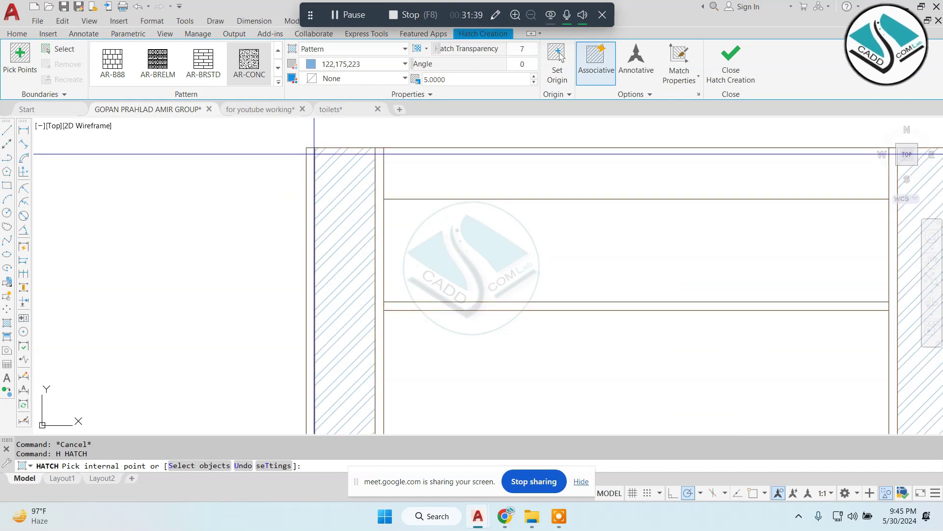
{"action": "left_click", "coordinate": [313, 156]}
{"action": "key", "text": "Return"}
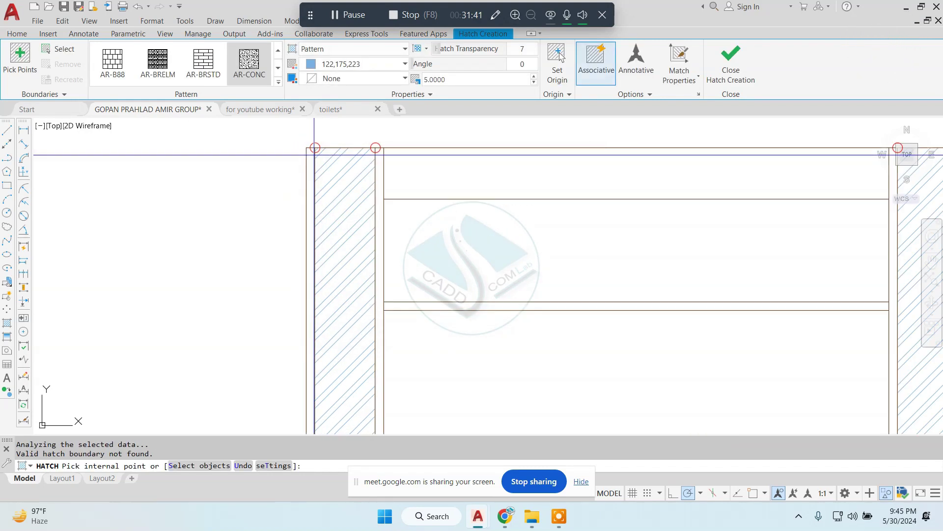
{"action": "scroll", "coordinate": [311, 150], "scroll_direction": "down", "scroll_amount": 2}
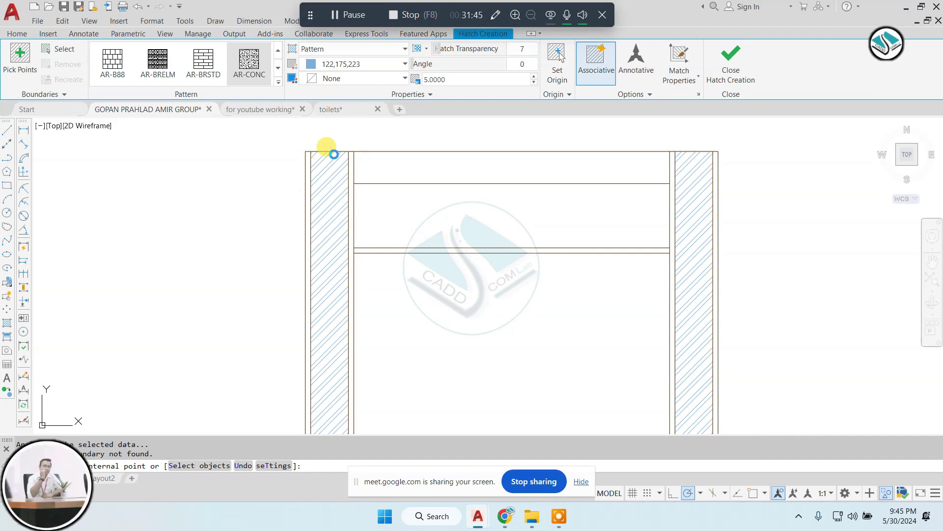
{"action": "key", "text": "Escape"}
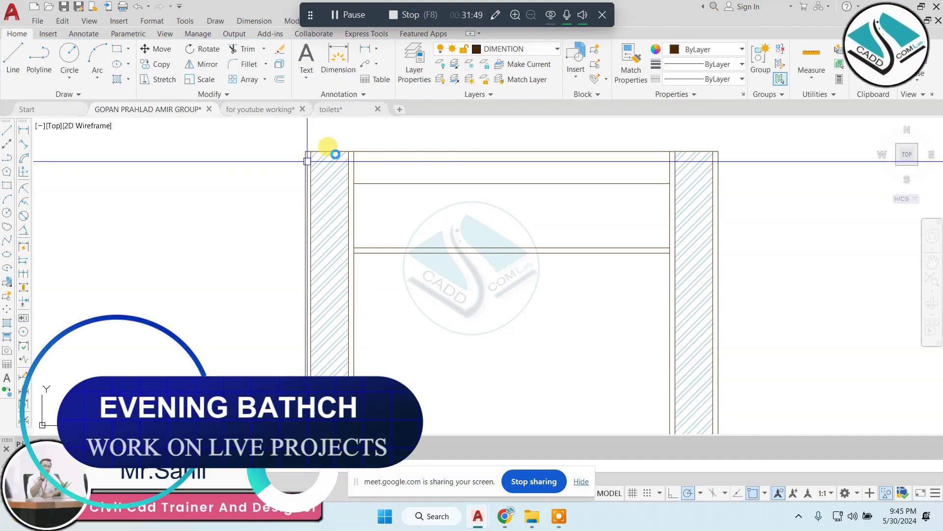
{"action": "scroll", "coordinate": [335, 154], "scroll_direction": "down", "scroll_amount": 2}
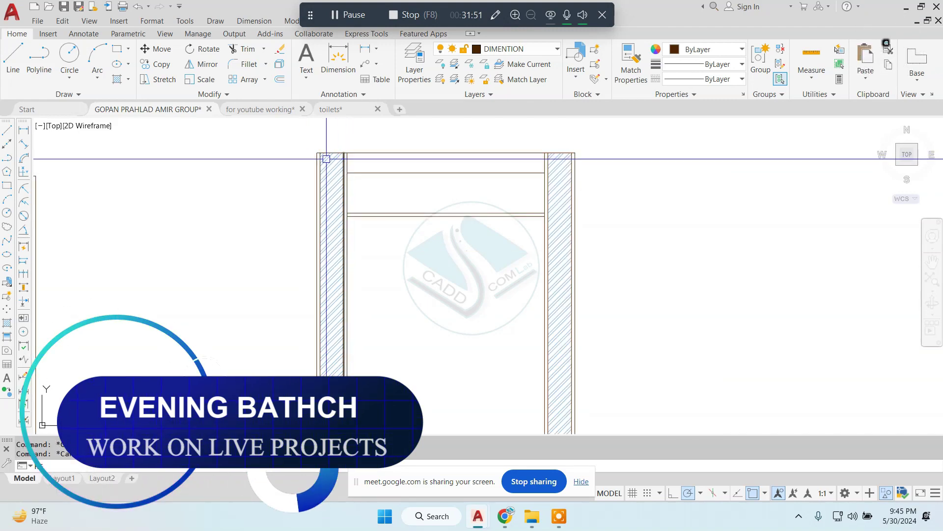
Step: Begin a rectangle (REC) on the wall face, then cancel the misplaced corner
{"action": "type", "text": "rec"}
{"action": "key", "text": "Return"}
{"action": "left_click", "coordinate": [316, 225]}
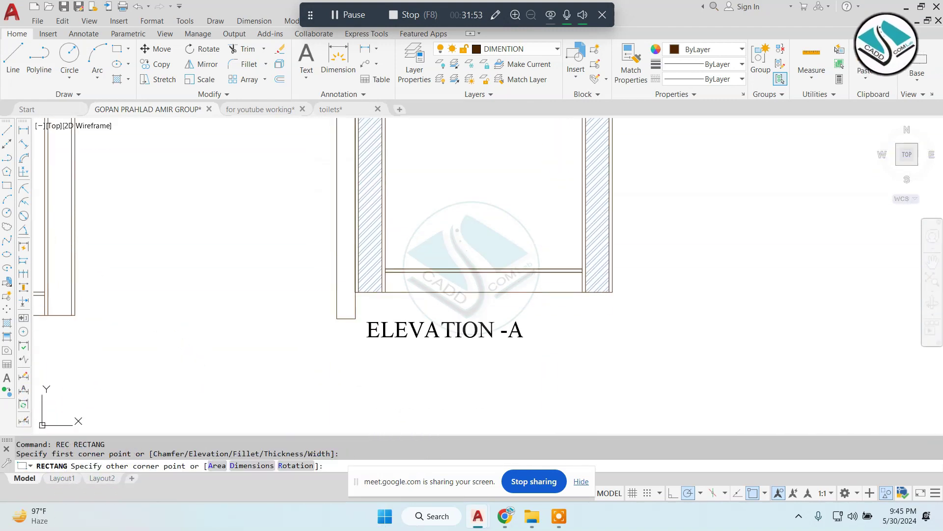
{"action": "scroll", "coordinate": [371, 295], "scroll_direction": "up", "scroll_amount": 2}
{"action": "scroll", "coordinate": [320, 275], "scroll_direction": "up", "scroll_amount": 3}
{"action": "key", "text": "Escape"}
Step: Retry the rectangle from the wall's bottom and top-left corners, cancelling each attempt
{"action": "key", "text": "Return"}
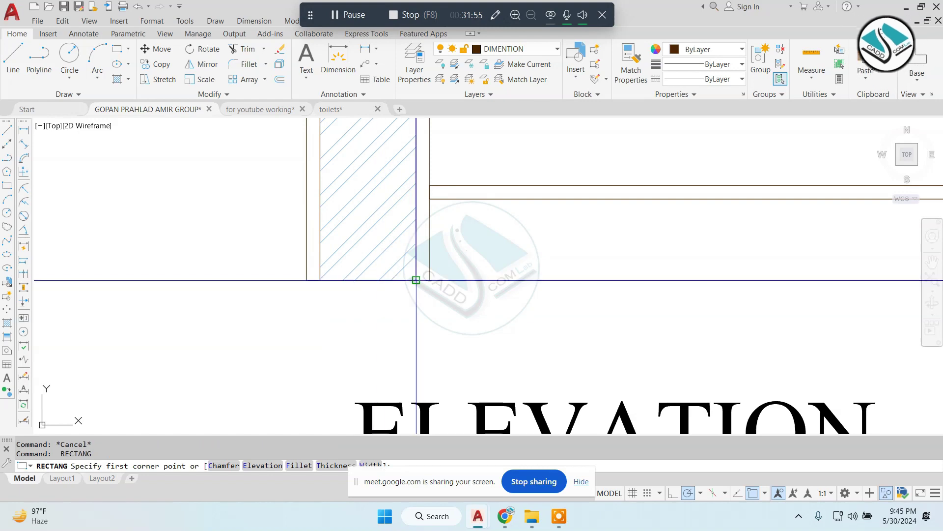
{"action": "left_click", "coordinate": [416, 280]}
{"action": "scroll", "coordinate": [416, 280], "scroll_direction": "down", "scroll_amount": 3}
{"action": "scroll", "coordinate": [445, 200], "scroll_direction": "up", "scroll_amount": 3}
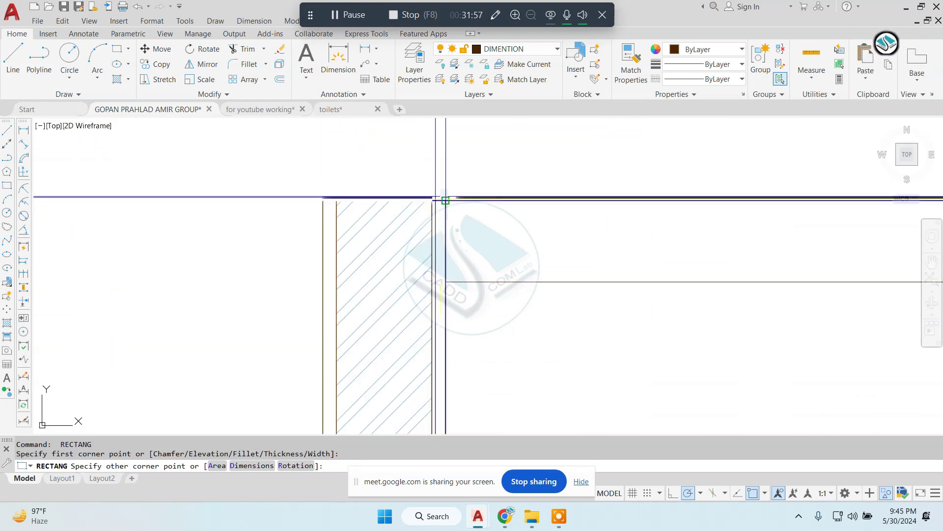
{"action": "scroll", "coordinate": [445, 200], "scroll_direction": "down", "scroll_amount": 3}
{"action": "scroll", "coordinate": [402, 183], "scroll_direction": "up", "scroll_amount": 2}
{"action": "scroll", "coordinate": [402, 183], "scroll_direction": "up", "scroll_amount": 2}
{"action": "key", "text": "Escape"}
{"action": "key", "text": "Return"}
{"action": "left_click", "coordinate": [401, 184]}
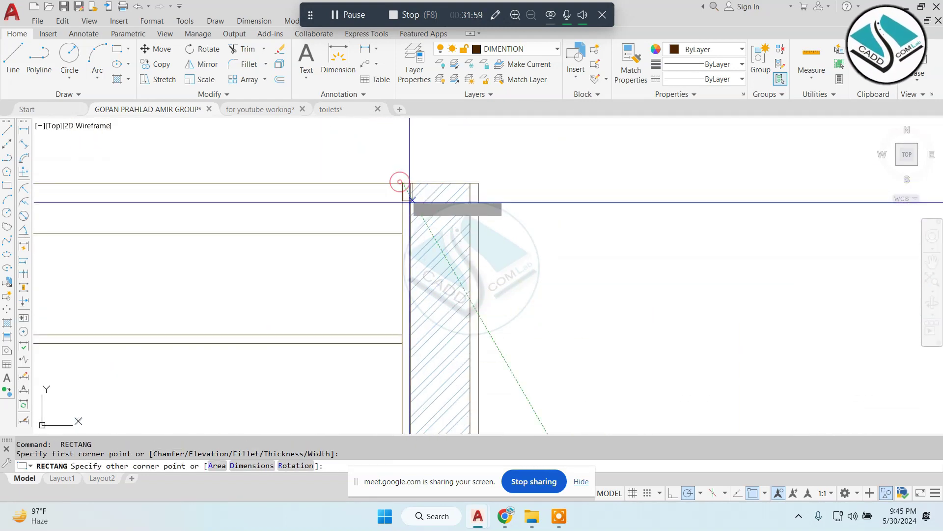
{"action": "scroll", "coordinate": [436, 311], "scroll_direction": "down", "scroll_amount": 2}
{"action": "scroll", "coordinate": [429, 294], "scroll_direction": "up", "scroll_amount": 2}
{"action": "scroll", "coordinate": [429, 275], "scroll_direction": "up", "scroll_amount": 1}
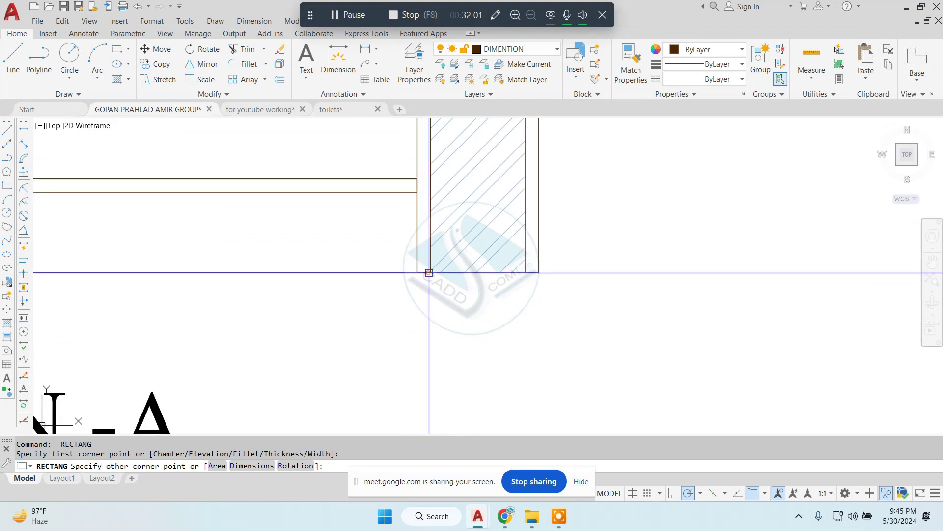
{"action": "key", "text": "Escape"}
Step: Draw a thin rectangle along the right wall strip, bottom-right corner to wall top
{"action": "key", "text": "Return"}
{"action": "left_click", "coordinate": [525, 273]}
{"action": "scroll", "coordinate": [521, 290], "scroll_direction": "down", "scroll_amount": 3}
{"action": "scroll", "coordinate": [525, 192], "scroll_direction": "up", "scroll_amount": 2}
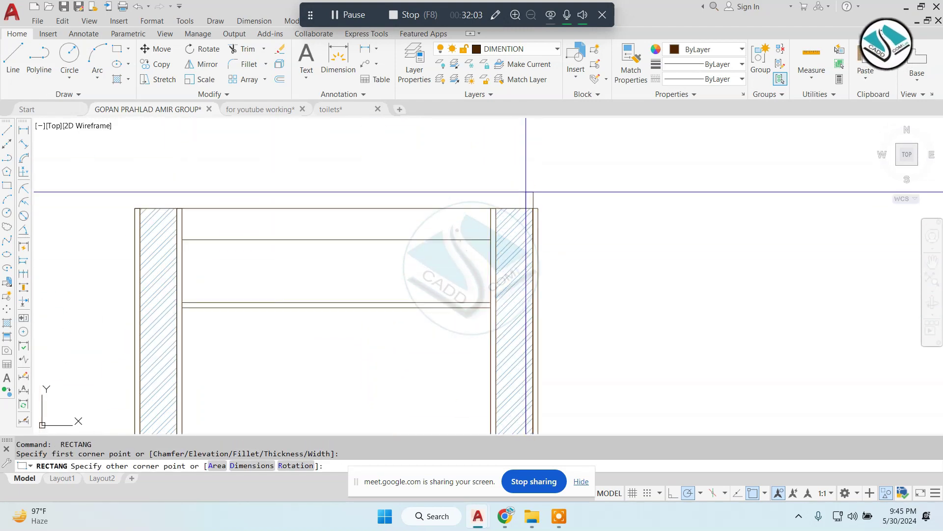
{"action": "scroll", "coordinate": [525, 191], "scroll_direction": "up", "scroll_amount": 2}
{"action": "left_click", "coordinate": [541, 213]}
{"action": "type", "text": "H"}
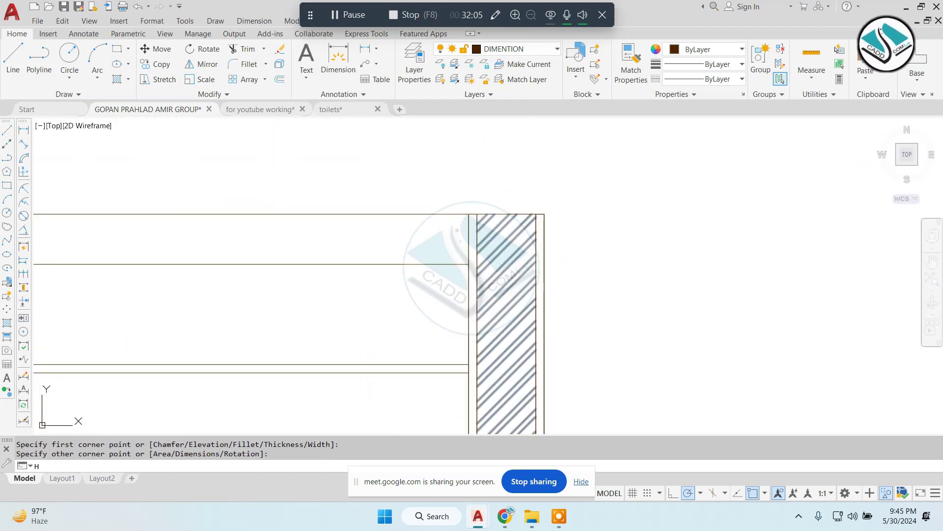
Step: Hatch the selected strip rectangles with AR-CONC at scale 0.2 in dark grey 99,100,102
{"action": "key", "text": "Return"}
{"action": "scroll", "coordinate": [453, 162], "scroll_direction": "down", "scroll_amount": 1}
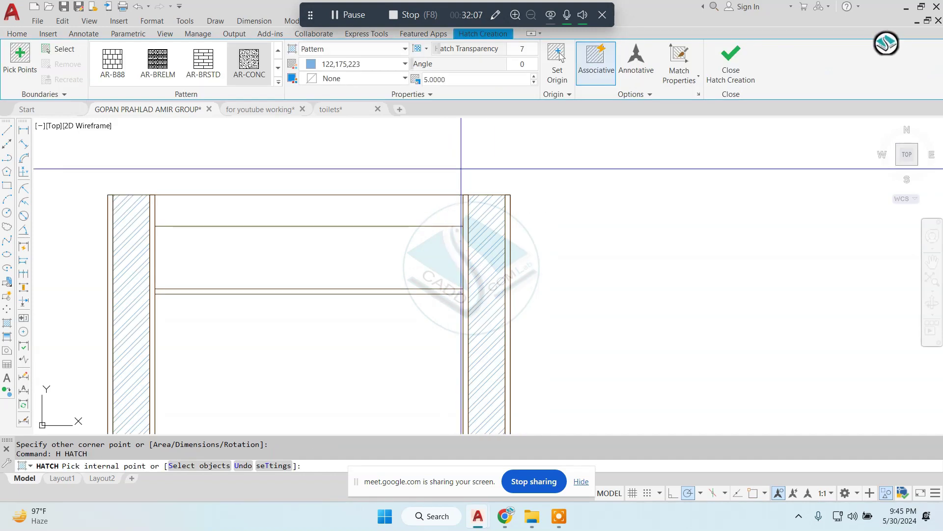
{"action": "left_click", "coordinate": [59, 49]}
{"action": "type", "text": "0.2000"}
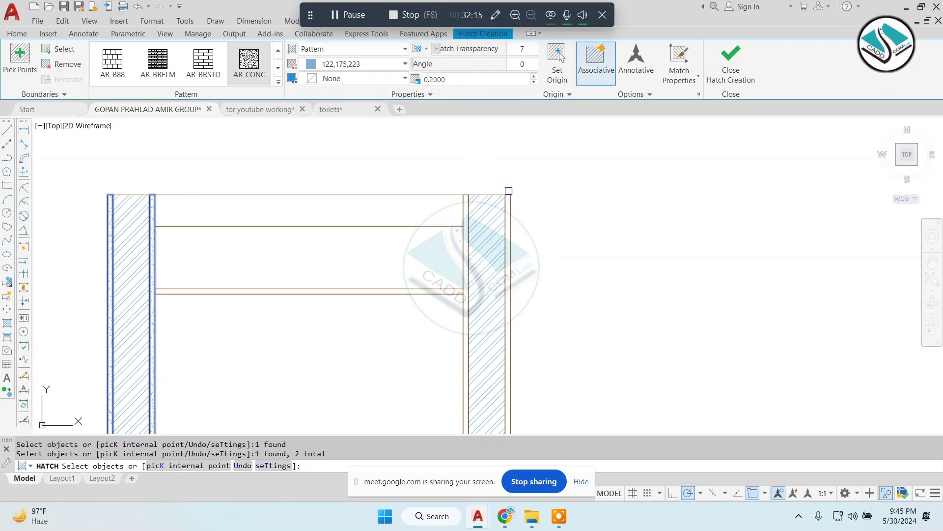
{"action": "left_click", "coordinate": [466, 199]}
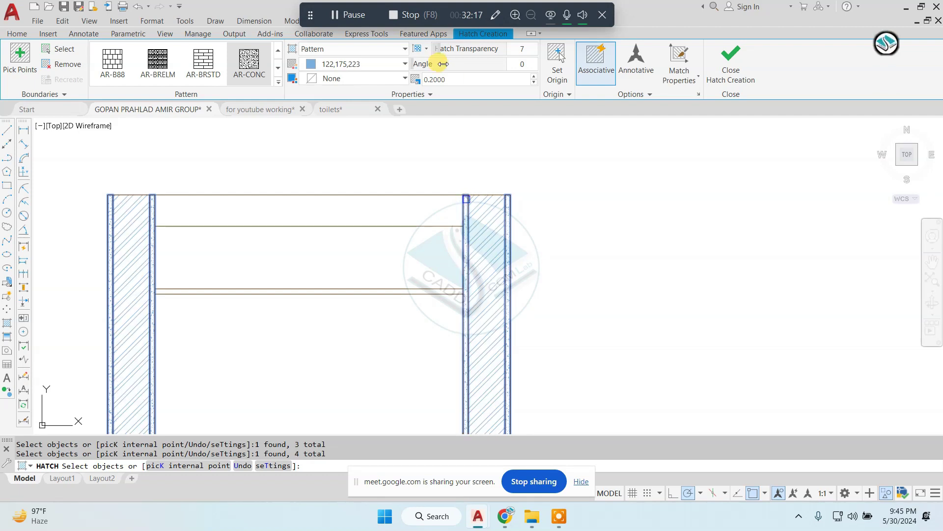
{"action": "left_click", "coordinate": [371, 65]}
{"action": "left_click", "coordinate": [308, 126]}
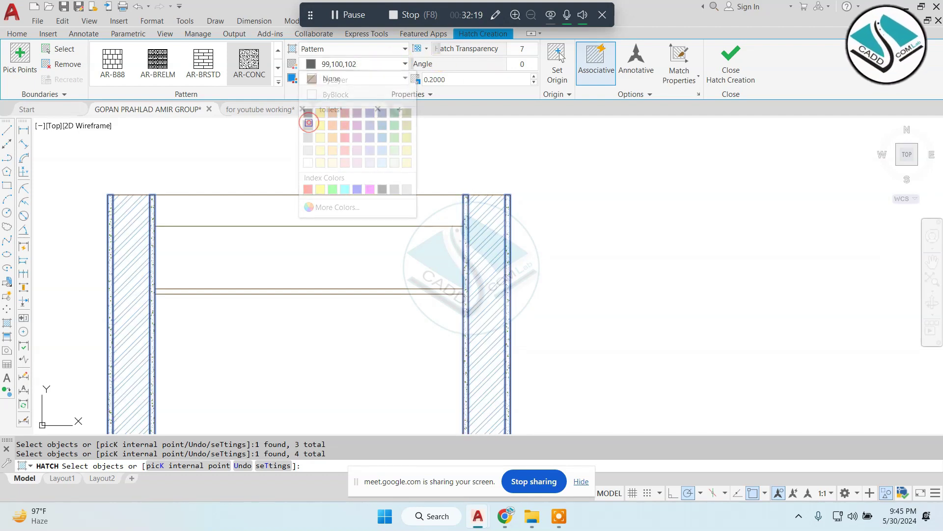
{"action": "left_click", "coordinate": [730, 64]}
Step: Hatch the floor band at the bottom of Elevation A by picking inside it
{"action": "key", "text": "Escape"}
{"action": "scroll", "coordinate": [499, 299], "scroll_direction": "down", "scroll_amount": 3}
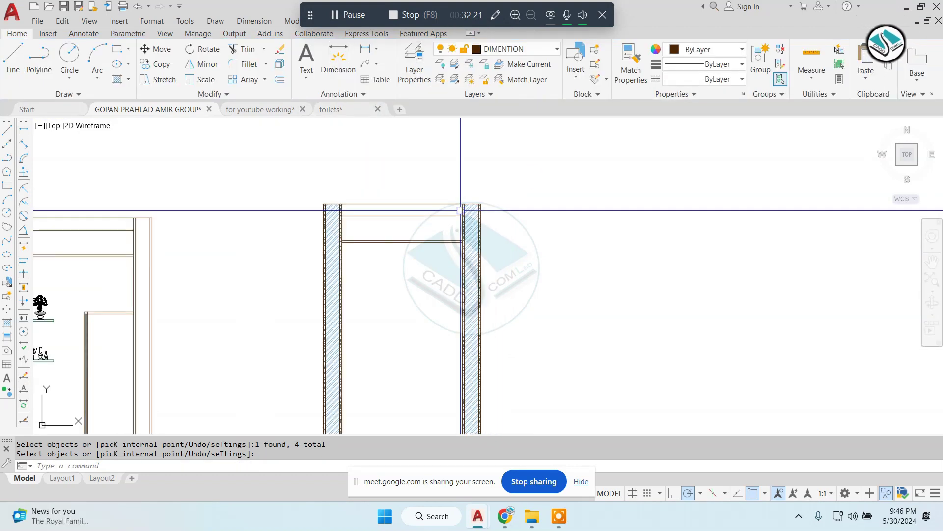
{"action": "middle_click_drag", "start_coordinate": [499, 299], "coordinate": [450, 240]}
{"action": "type", "text": "h"}
{"action": "key", "text": "Return"}
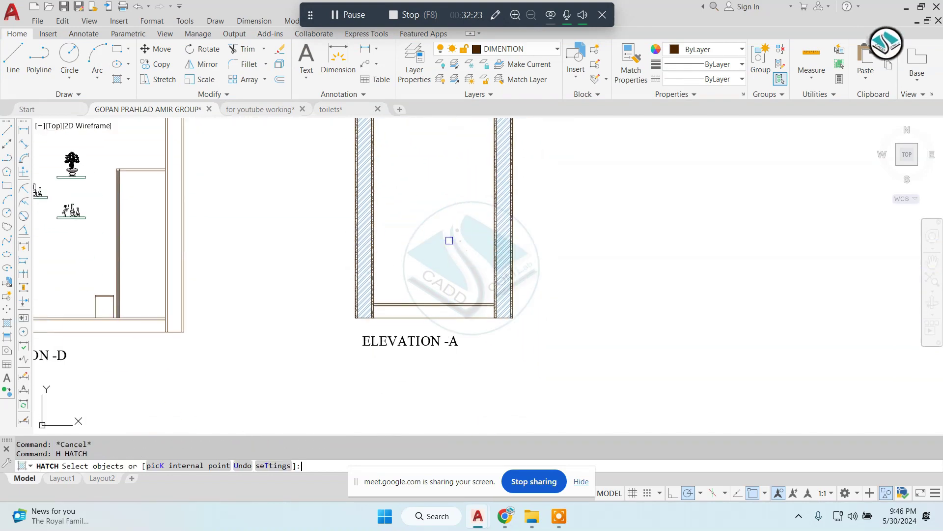
{"action": "scroll", "coordinate": [435, 297], "scroll_direction": "up", "scroll_amount": 2}
{"action": "left_click", "coordinate": [19, 63]}
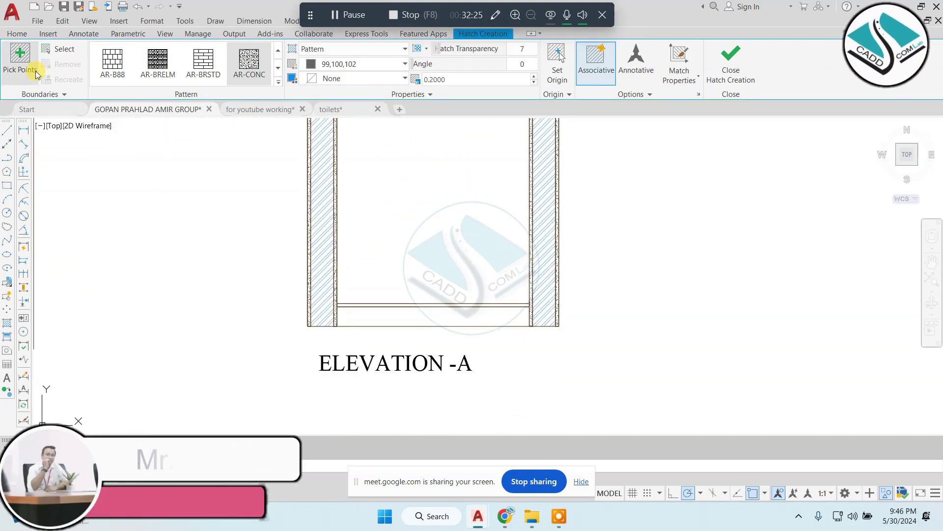
{"action": "left_click", "coordinate": [439, 318]}
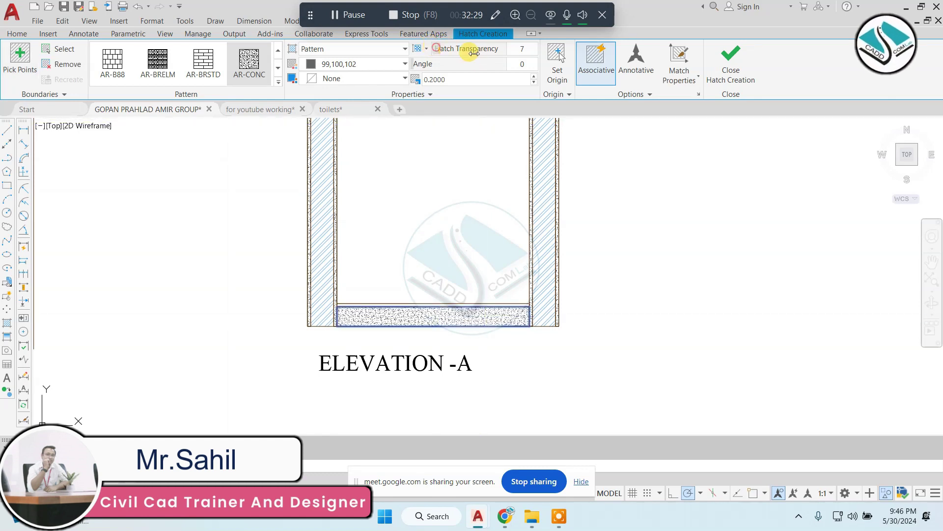
Step: Give the floor hatch transparency 62 and pale grey colour 147,149,152
{"action": "left_click_drag", "start_coordinate": [514, 61], "coordinate": [508, 61]}
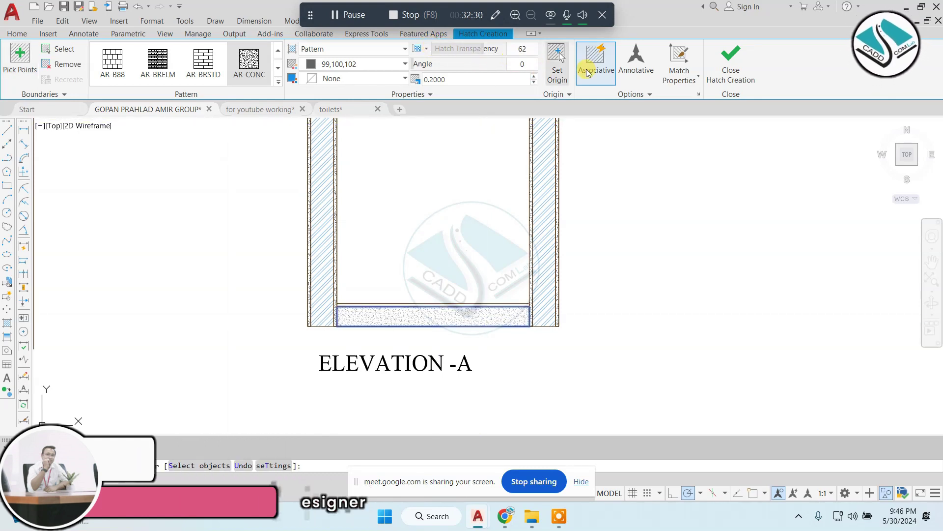
{"action": "left_click", "coordinate": [405, 63]}
{"action": "left_click", "coordinate": [305, 141]}
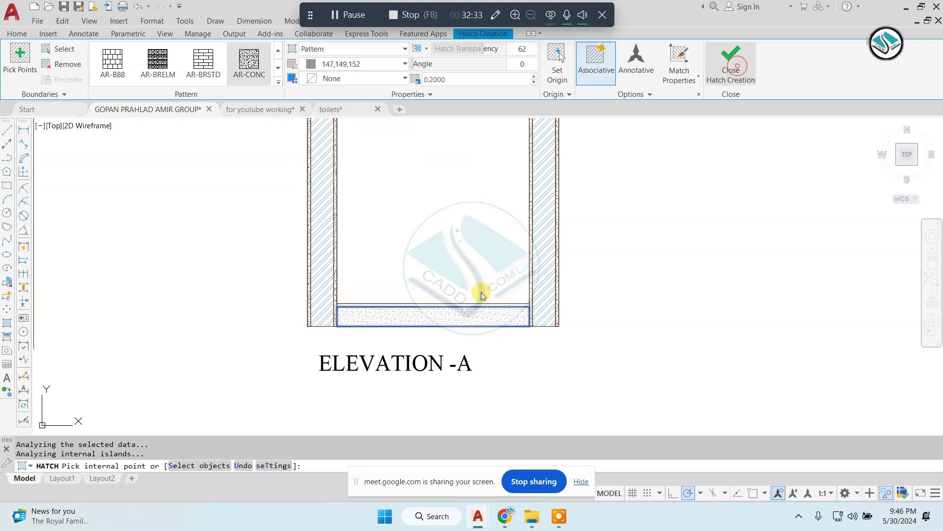
{"action": "type", "text": "REC"}
{"action": "key", "text": "Return"}
Step: Draw a thin rectangle along the floor from the wall-floor corner
{"action": "scroll", "coordinate": [362, 300], "scroll_direction": "up", "scroll_amount": 6}
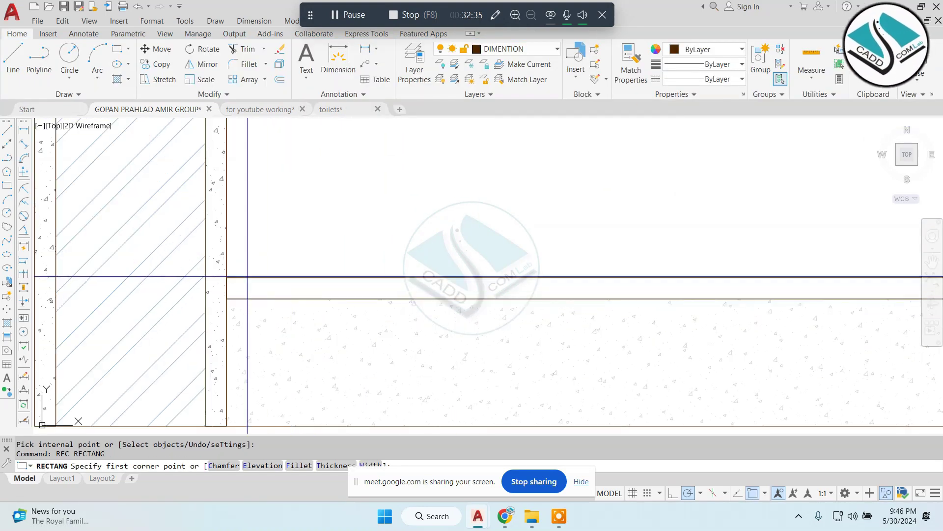
{"action": "left_click", "coordinate": [225, 276]}
{"action": "scroll", "coordinate": [226, 277], "scroll_direction": "down", "scroll_amount": 4}
{"action": "scroll", "coordinate": [497, 284], "scroll_direction": "up", "scroll_amount": 4}
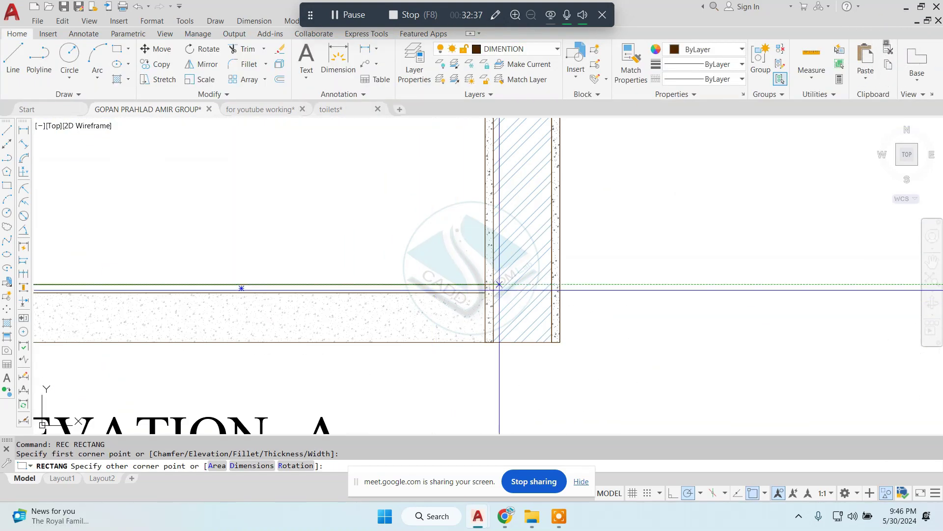
{"action": "left_click", "coordinate": [483, 294]}
Step: Hatch the thin floor strip with the BRASS pattern at scale 1, selecting it as boundary
{"action": "type", "text": "H"}
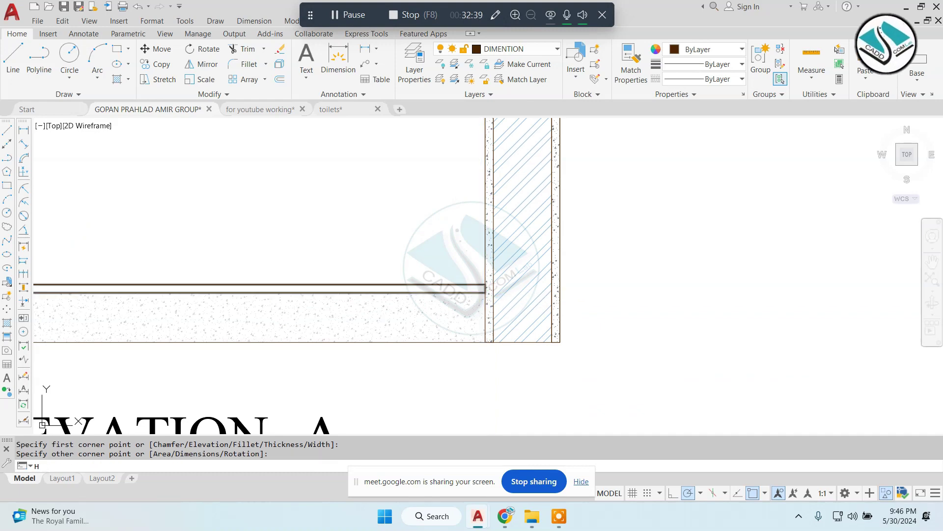
{"action": "key", "text": "Return"}
{"action": "scroll", "coordinate": [366, 202], "scroll_direction": "down", "scroll_amount": 3}
{"action": "scroll", "coordinate": [354, 202], "scroll_direction": "up", "scroll_amount": 1}
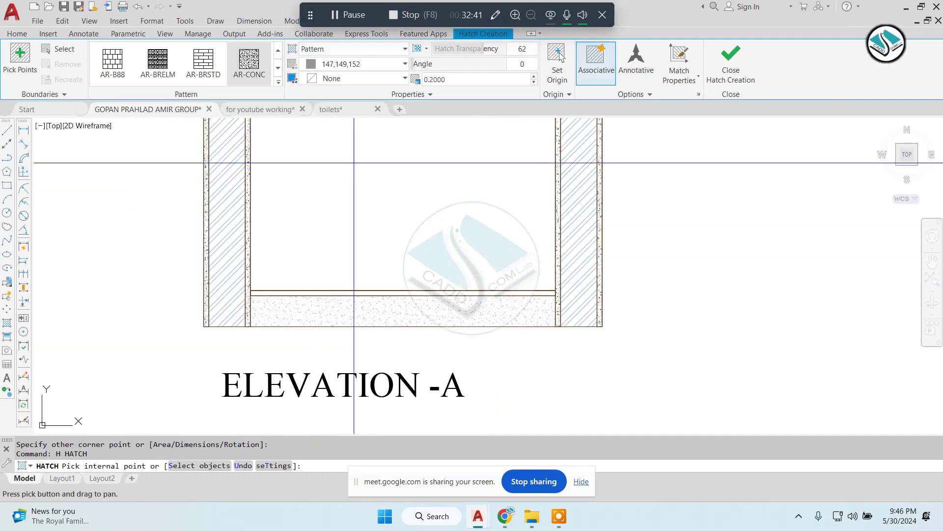
{"action": "left_click", "coordinate": [281, 80]}
{"action": "left_click", "coordinate": [206, 152]}
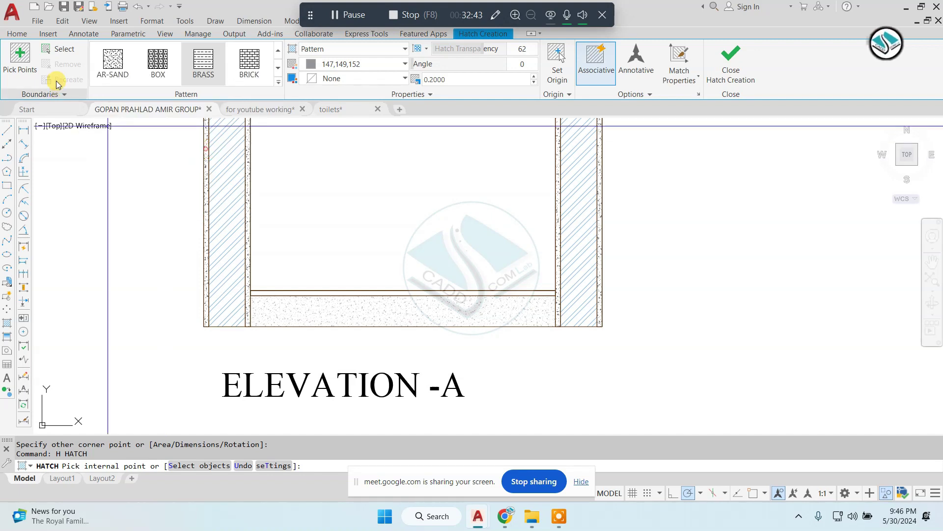
{"action": "left_click", "coordinate": [26, 73]}
{"action": "left_click", "coordinate": [58, 49]}
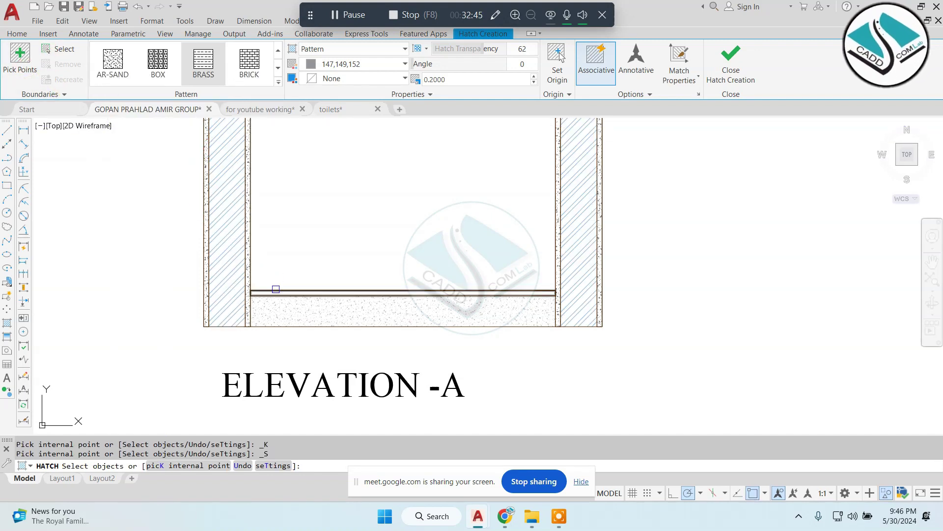
{"action": "left_click", "coordinate": [275, 288]}
{"action": "scroll", "coordinate": [286, 298], "scroll_direction": "up", "scroll_amount": 2}
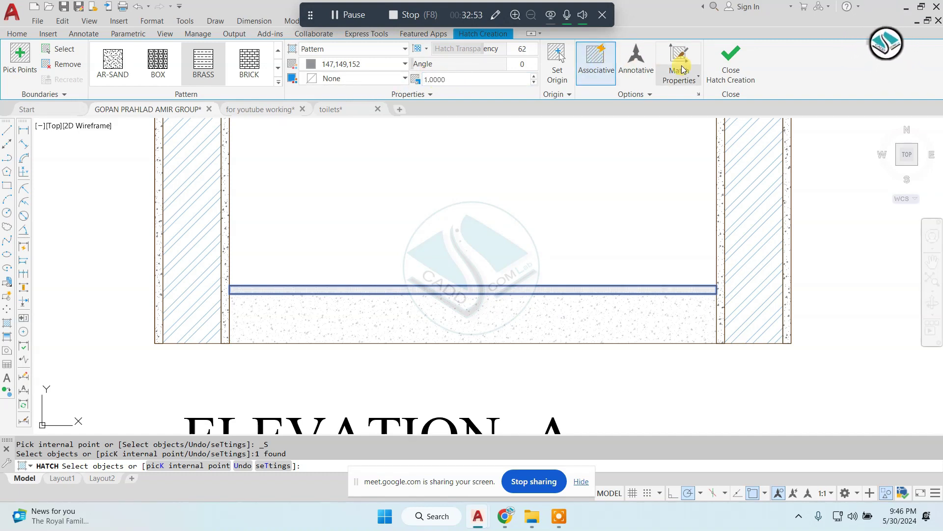
{"action": "key", "text": "Return"}
{"action": "scroll", "coordinate": [480, 294], "scroll_direction": "down", "scroll_amount": 3}
Step: Start a hatch inside Elevation A's top band, then cancel it without adding it
{"action": "scroll", "coordinate": [483, 290], "scroll_direction": "down", "scroll_amount": 4}
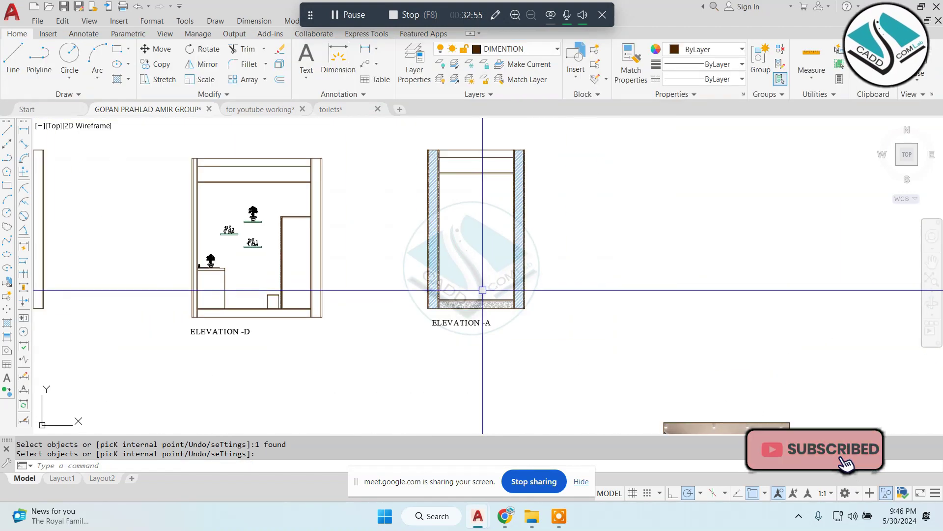
{"action": "key", "text": "Escape"}
{"action": "scroll", "coordinate": [527, 186], "scroll_direction": "up", "scroll_amount": 3}
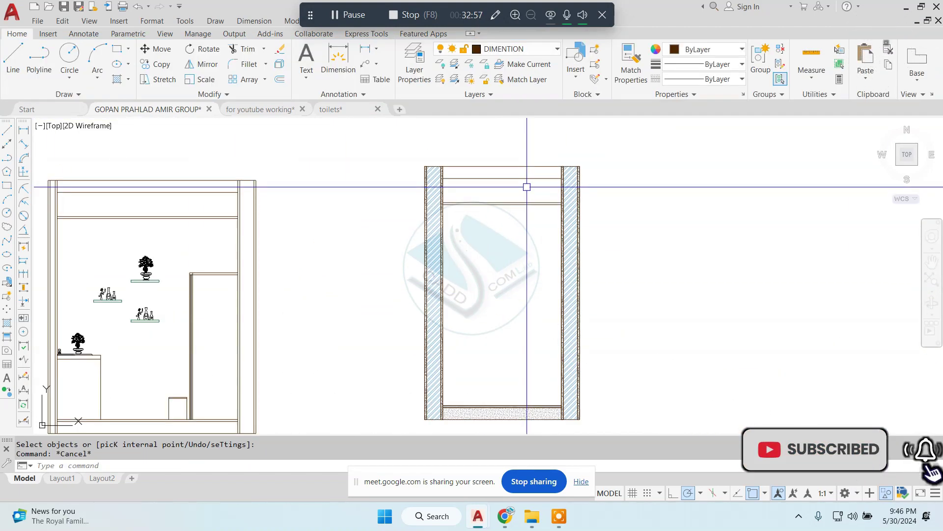
{"action": "type", "text": "H"}
{"action": "key", "text": "Return"}
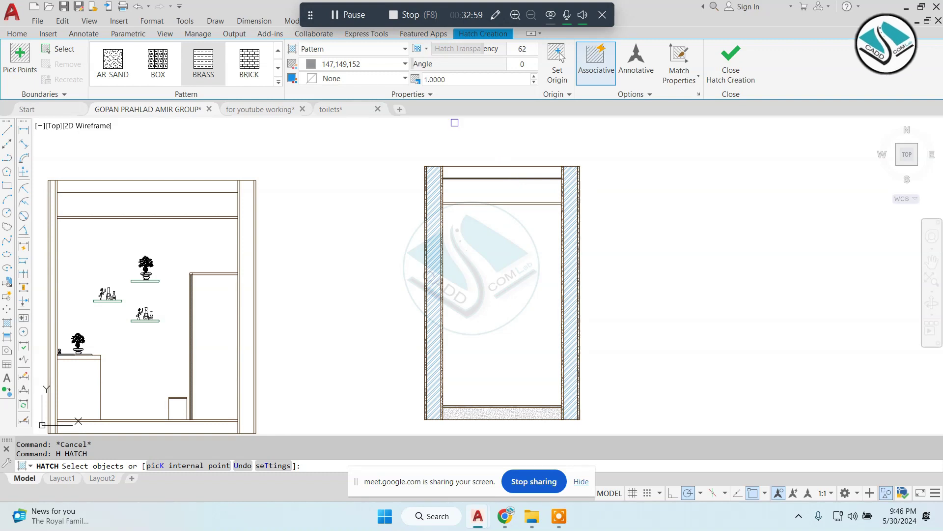
{"action": "left_click", "coordinate": [473, 175]}
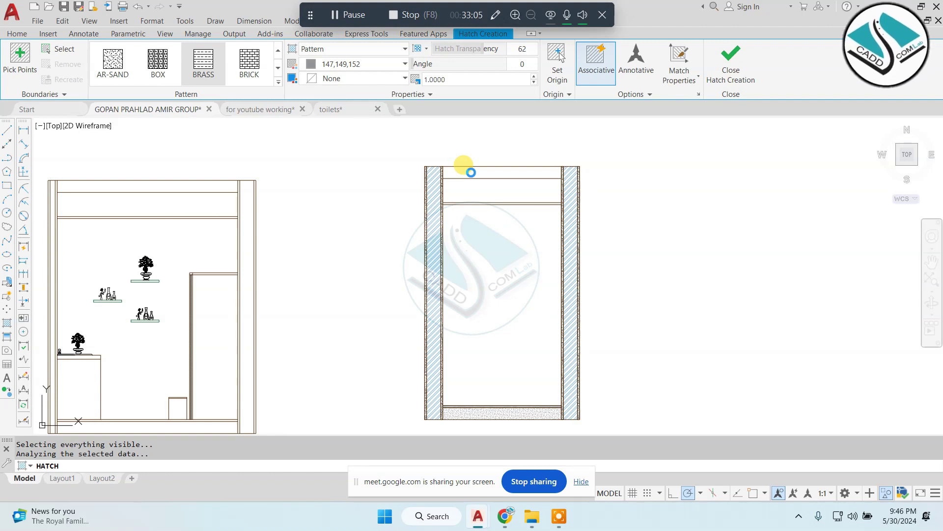
{"action": "key", "text": "Escape"}
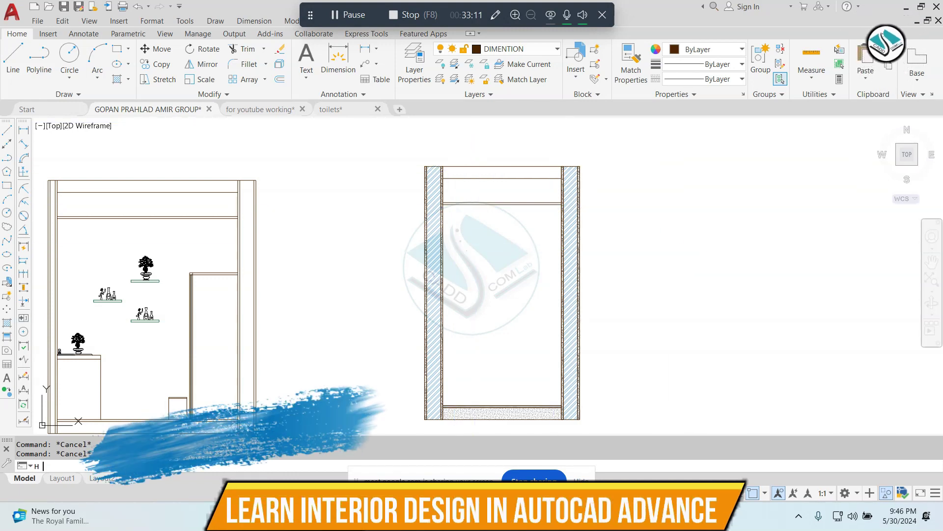
Step: Hatch Elevation A's top band with the BRASS pattern
{"action": "type", "text": "H"}
{"action": "key", "text": "Return"}
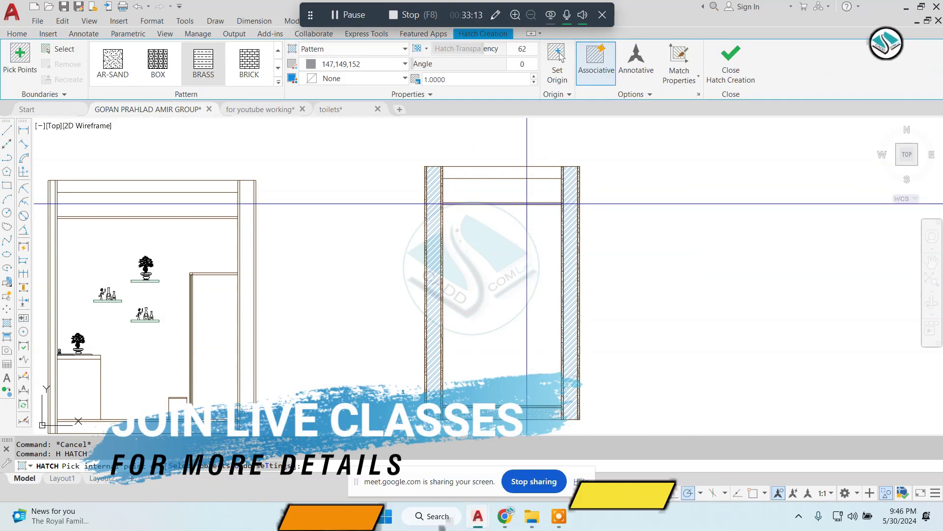
{"action": "left_click", "coordinate": [498, 171]}
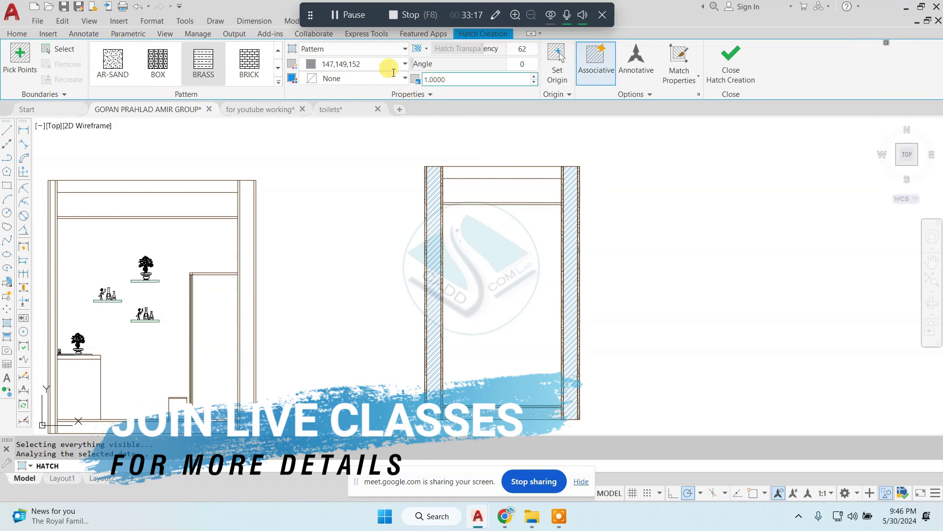
{"action": "left_click", "coordinate": [252, 61]}
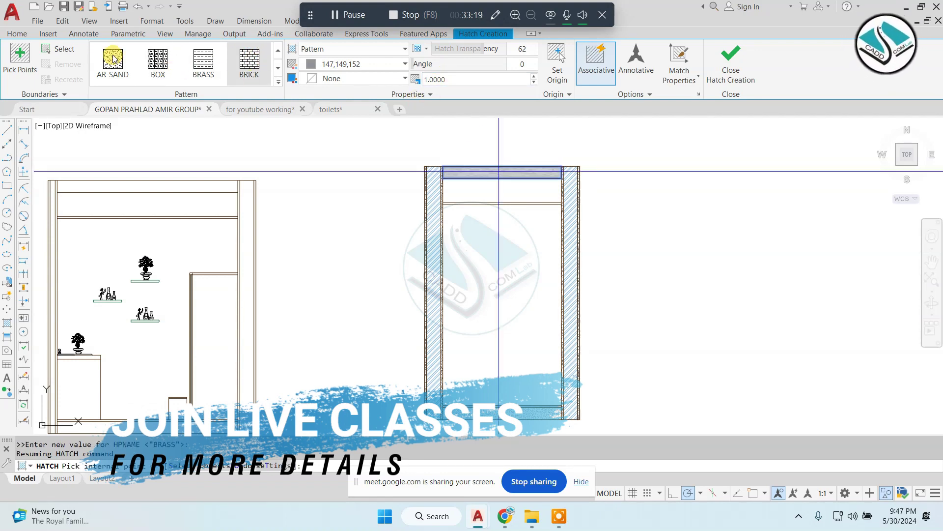
{"action": "left_click", "coordinate": [203, 62]}
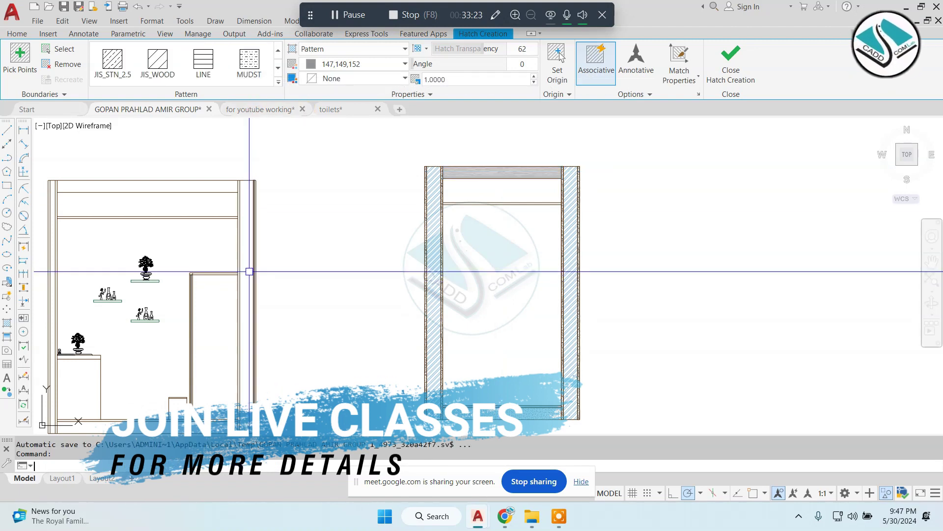
{"action": "key", "text": "Return"}
Step: Match the top band hatch to the floor band's grey concrete hatch, then view elevations B, C and D
{"action": "type", "text": "ma"}
{"action": "key", "text": "Return"}
{"action": "scroll", "coordinate": [488, 413], "scroll_direction": "up", "scroll_amount": 3}
{"action": "left_click", "coordinate": [488, 412]}
{"action": "scroll", "coordinate": [488, 413], "scroll_direction": "down", "scroll_amount": 3}
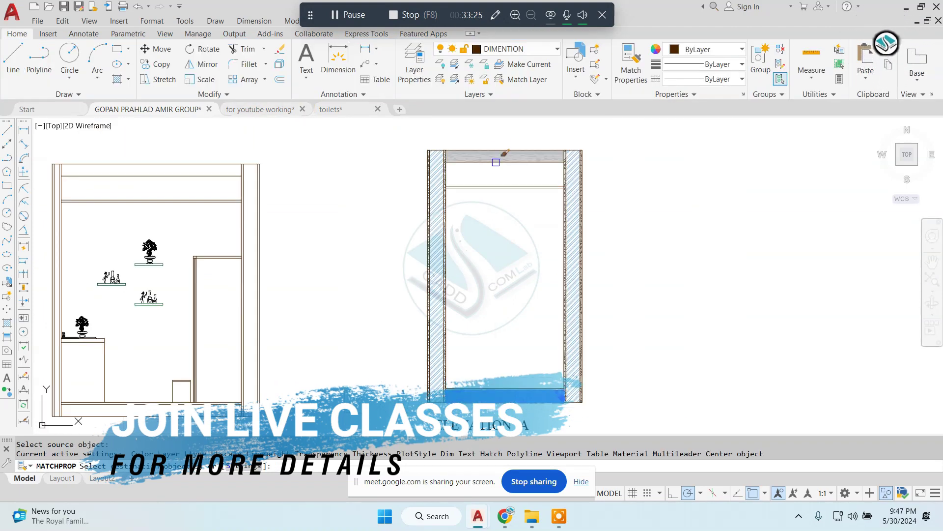
{"action": "scroll", "coordinate": [479, 176], "scroll_direction": "up", "scroll_amount": 3}
{"action": "key", "text": "Escape"}
{"action": "key", "text": "Escape"}
{"action": "scroll", "coordinate": [475, 178], "scroll_direction": "down", "scroll_amount": 5}
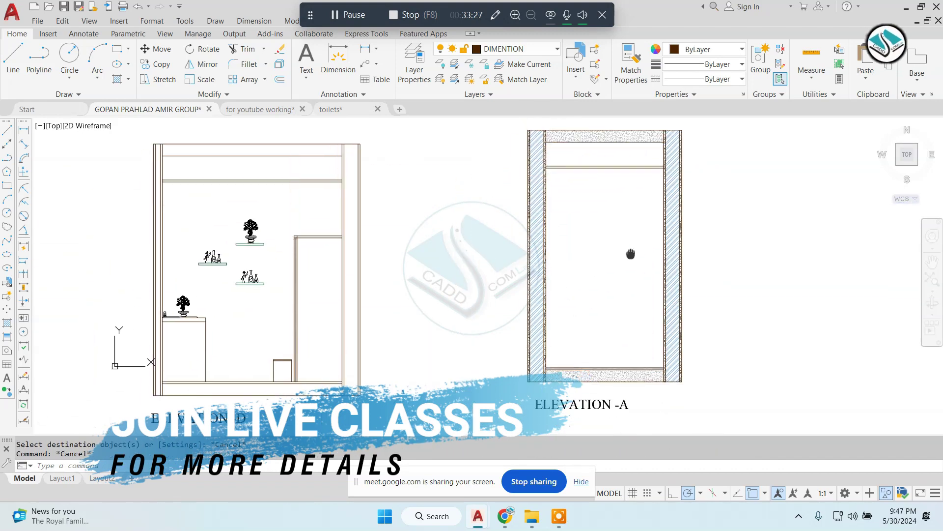
{"action": "mouse_move", "coordinate": [542, 204]}
{"action": "middle_mouse_down"}
{"action": "mouse_move", "coordinate": [443, 276]}
{"action": "mouse_move", "coordinate": [391, 274]}
{"action": "middle_mouse_up"}
{"action": "scroll", "coordinate": [442, 275], "scroll_direction": "down", "scroll_amount": 2}
Step: Save the drawing
{"action": "scroll", "coordinate": [391, 274], "scroll_direction": "up", "scroll_amount": 1}
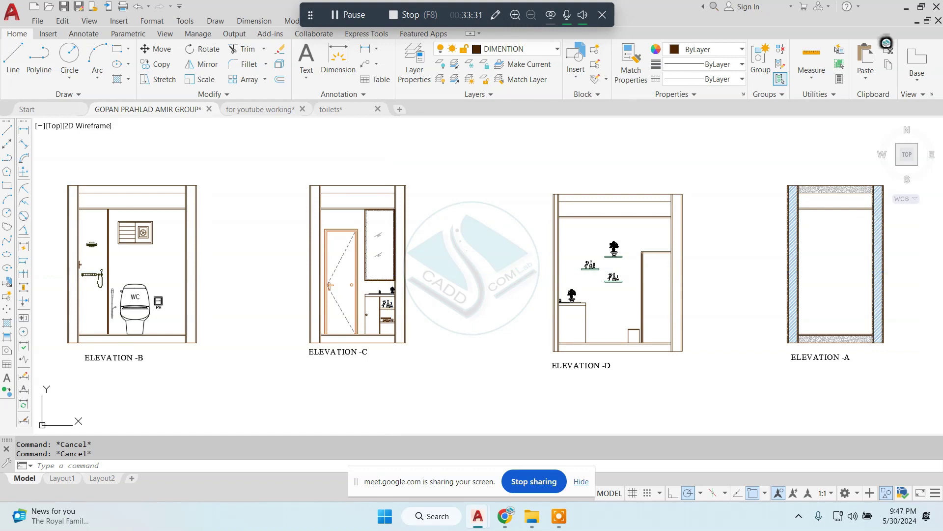
{"action": "key", "text": "ctrl+s"}
{"action": "scroll", "coordinate": [422, 275], "scroll_direction": "down", "scroll_amount": 3}
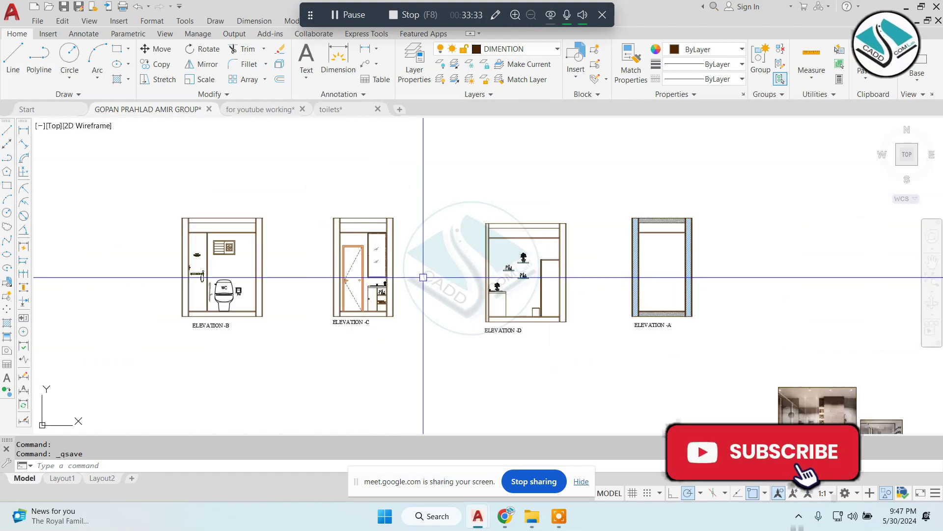
{"action": "scroll", "coordinate": [552, 282], "scroll_direction": "down", "scroll_amount": 1}
{"action": "scroll", "coordinate": [568, 281], "scroll_direction": "up", "scroll_amount": 4}
{"action": "scroll", "coordinate": [568, 281], "scroll_direction": "down", "scroll_amount": 3}
{"action": "scroll", "coordinate": [656, 276], "scroll_direction": "up", "scroll_amount": 2}
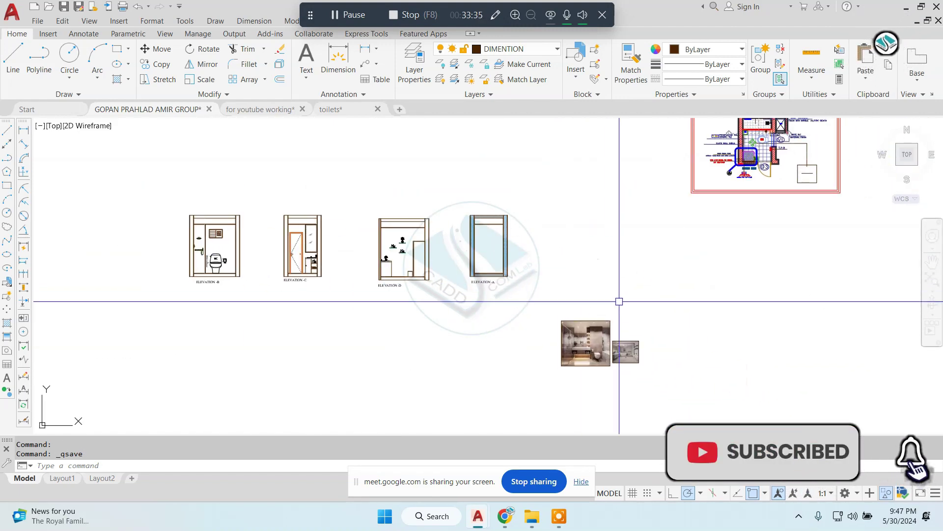
Step: Move the two reference render images to just above the toilet plan
{"action": "left_click", "coordinate": [684, 294]}
{"action": "left_click", "coordinate": [577, 376]}
{"action": "type", "text": "m"}
{"action": "key", "text": "Return"}
{"action": "left_click", "coordinate": [611, 365]}
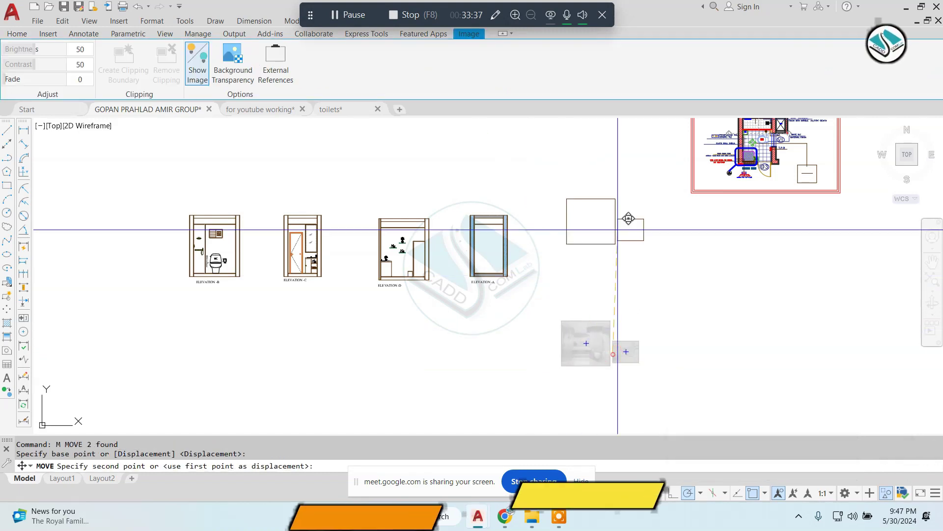
{"action": "middle_click_drag", "start_coordinate": [625, 217], "coordinate": [578, 334]}
{"action": "key", "text": "Escape"}
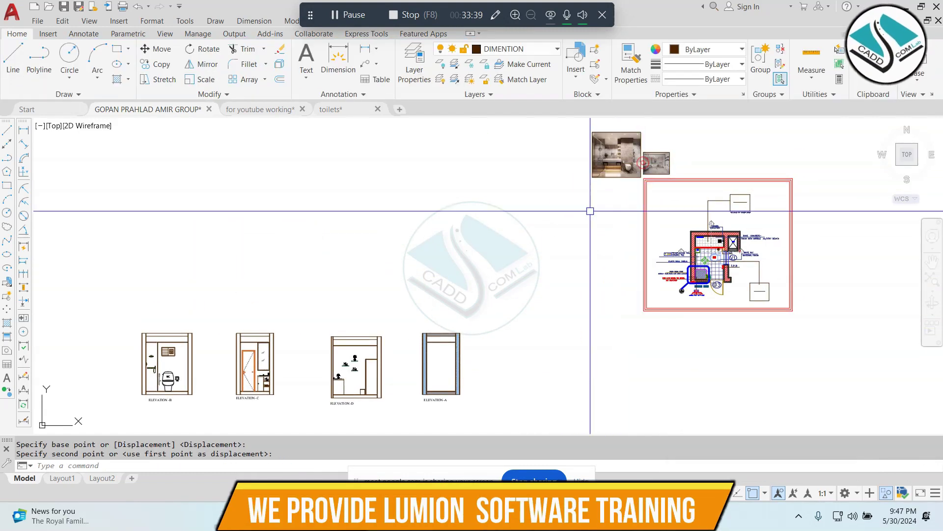
Step: Pan and zoom to bring the toilet plan into view
{"action": "scroll", "coordinate": [589, 209], "scroll_direction": "down", "scroll_amount": 3}
{"action": "middle_click_drag", "start_coordinate": [649, 244], "coordinate": [468, 242]}
{"action": "scroll", "coordinate": [339, 255], "scroll_direction": "down", "scroll_amount": 2}
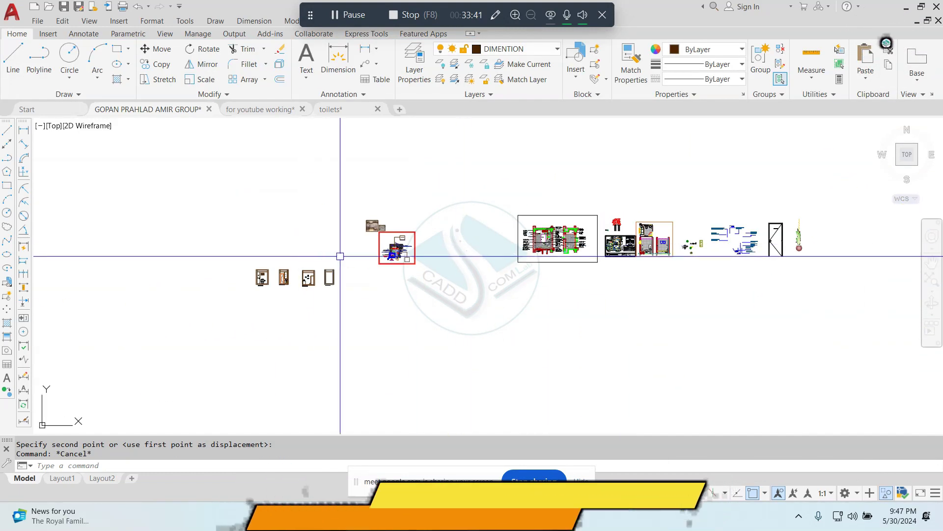
{"action": "scroll", "coordinate": [482, 294], "scroll_direction": "up", "scroll_amount": 4}
{"action": "scroll", "coordinate": [434, 216], "scroll_direction": "up", "scroll_amount": 2}
{"action": "scroll", "coordinate": [434, 216], "scroll_direction": "up", "scroll_amount": 2}
{"action": "key", "text": "Escape"}
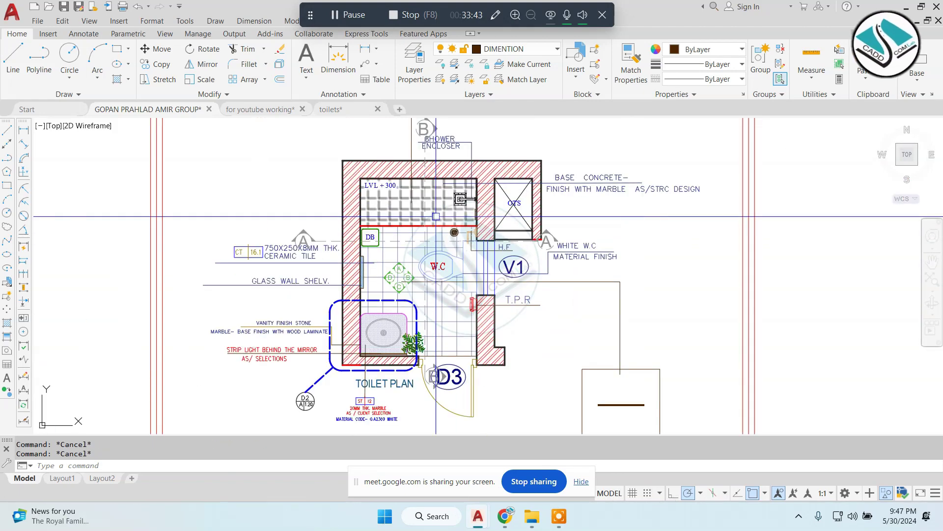
{"action": "scroll", "coordinate": [436, 216], "scroll_direction": "down", "scroll_amount": 1}
{"action": "scroll", "coordinate": [515, 194], "scroll_direction": "down", "scroll_amount": 4}
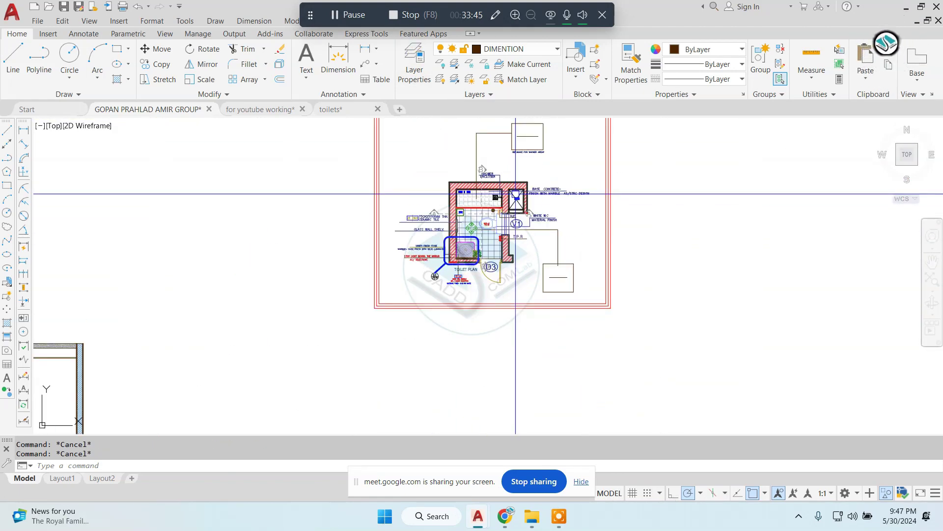